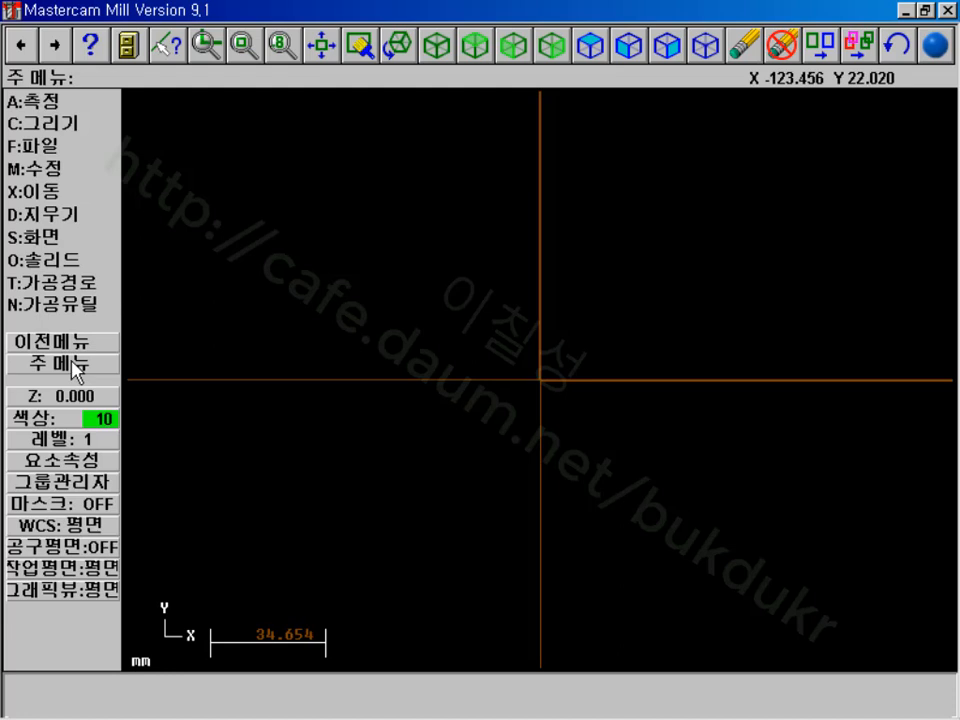
- Draw a 100 by 100 mm one-point rectangle with its lower-left corner anchored at the origin and fit it in view
click(60, 124)
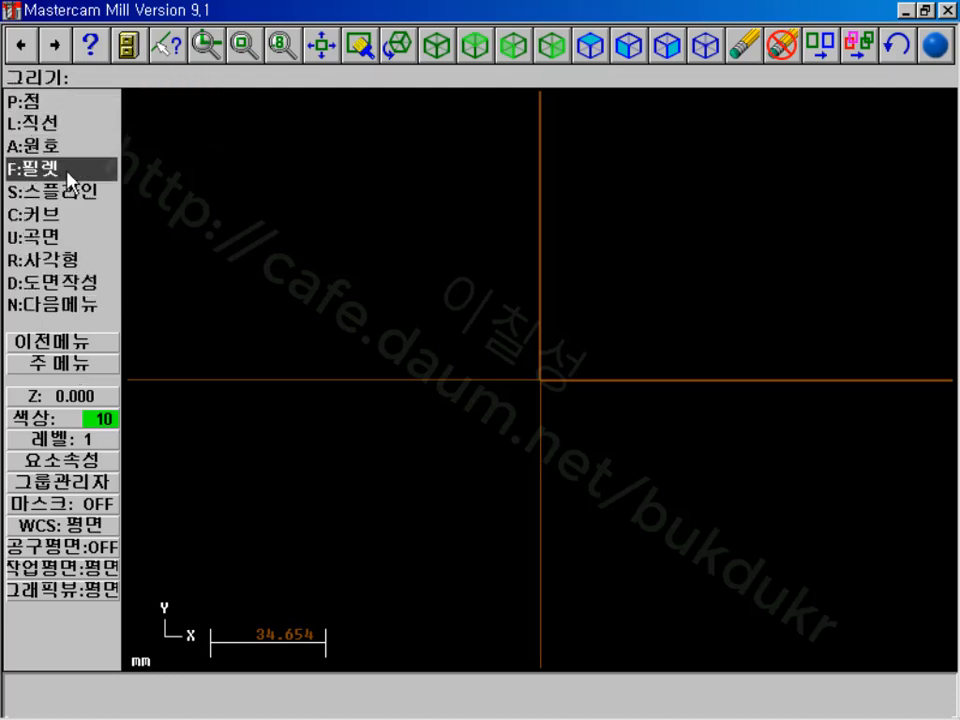
click(40, 259)
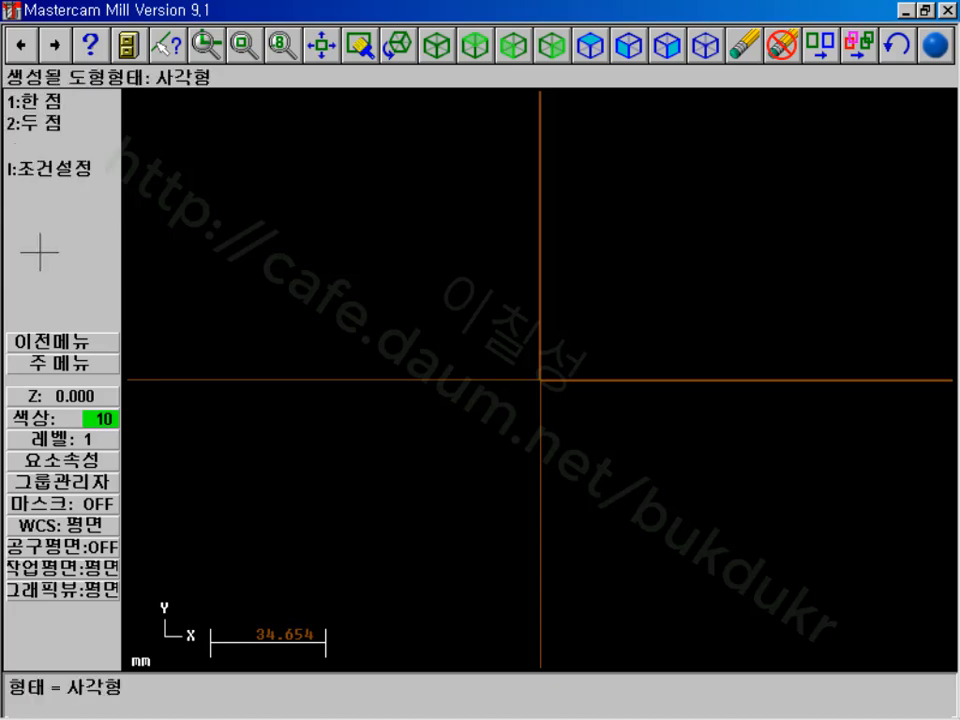
click(52, 100)
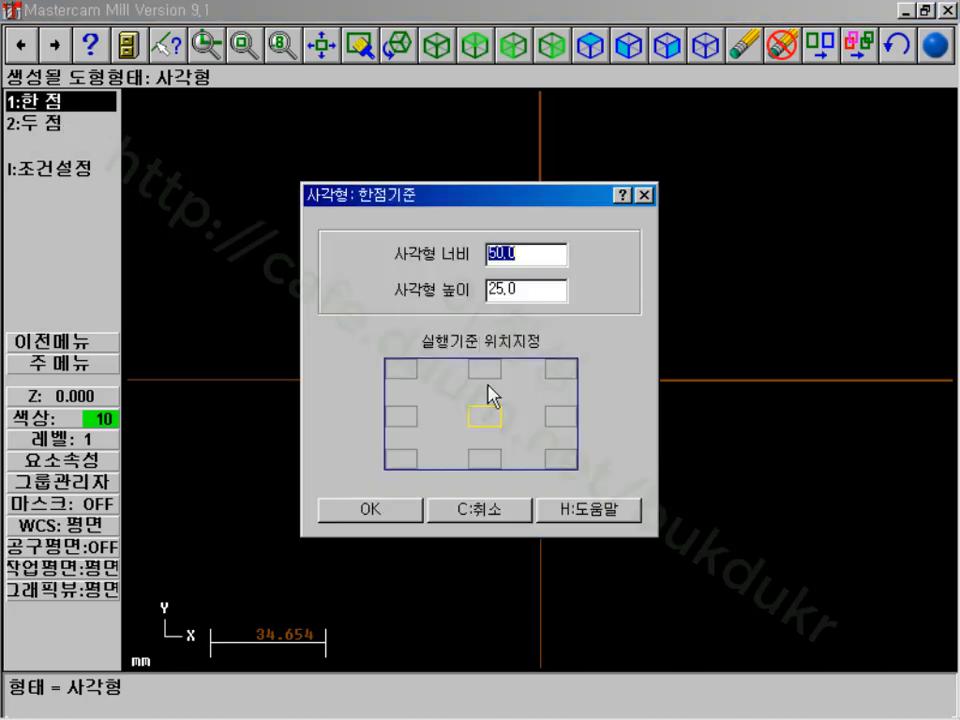
click(403, 458)
drag(522, 254, 461, 254)
text(100)
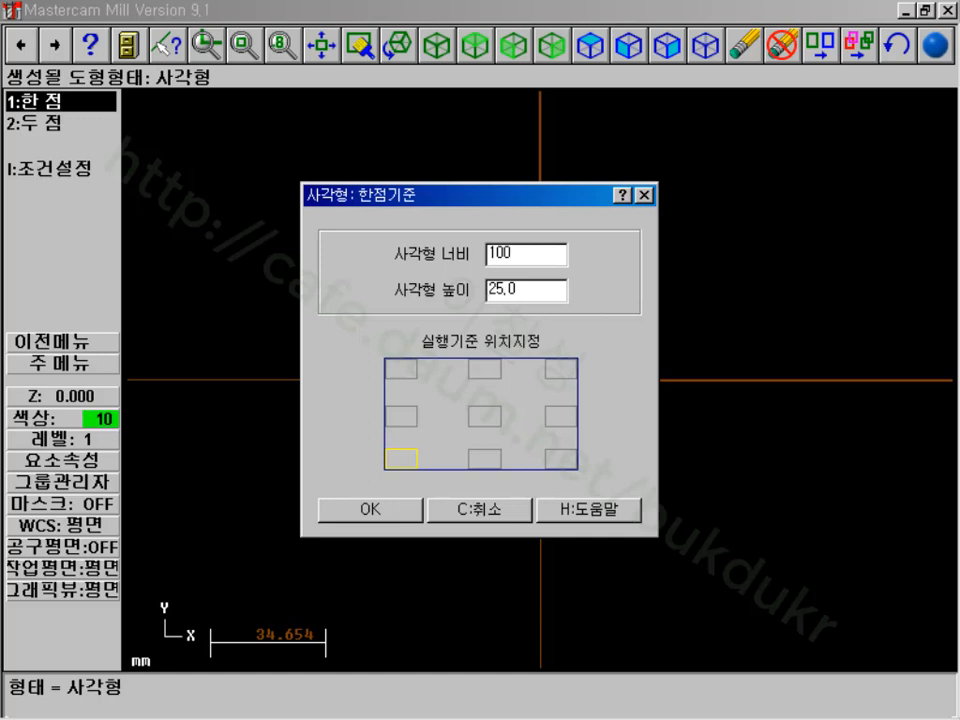
key(Tab)
text(1)
click(384, 511)
key(o)
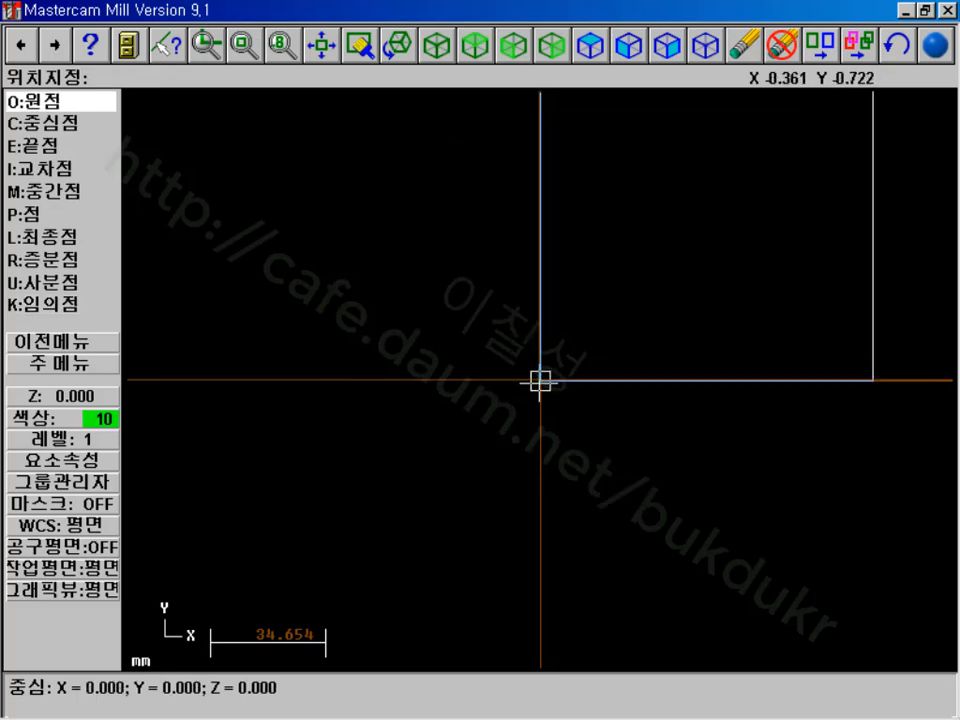
key(Escape)
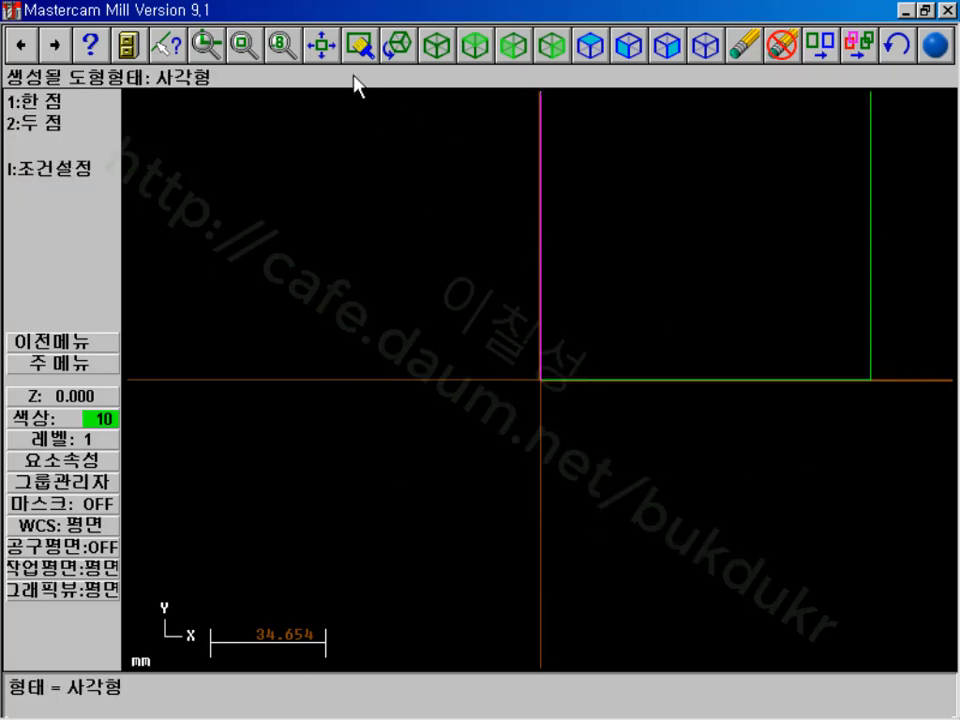
click(322, 47)
scroll(593, 288, down, 5)
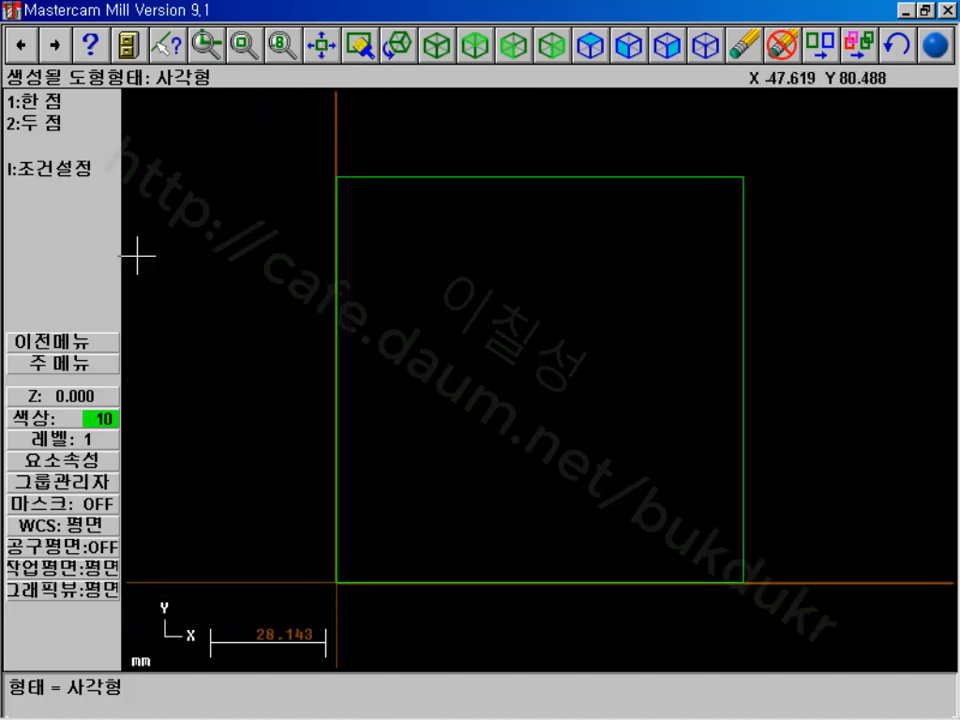
click(75, 363)
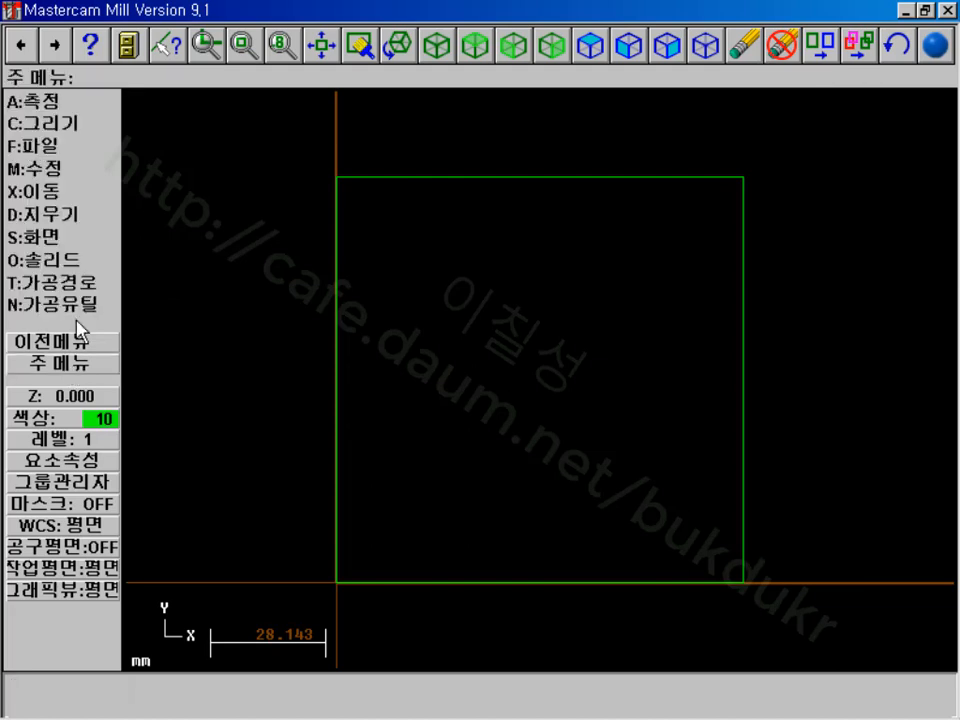
click(60, 124)
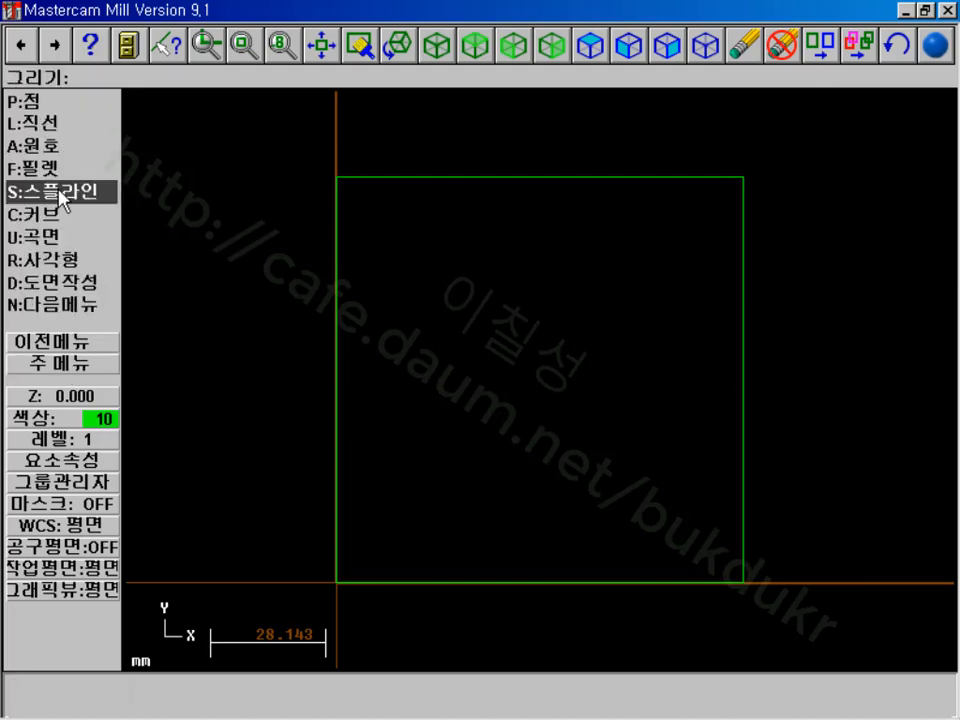
click(58, 303)
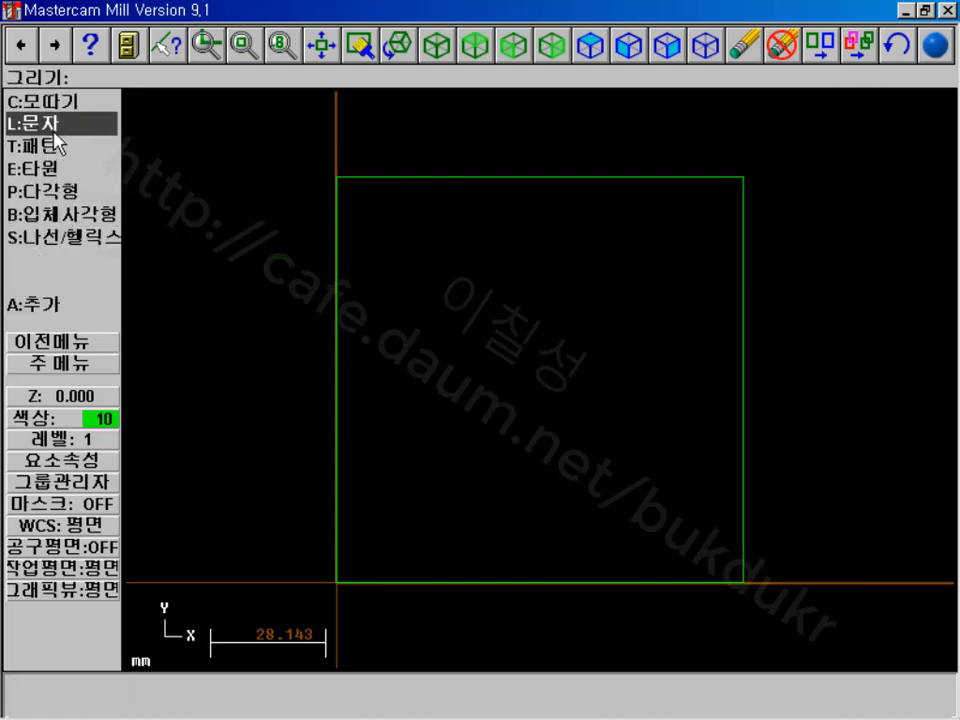
click(88, 364)
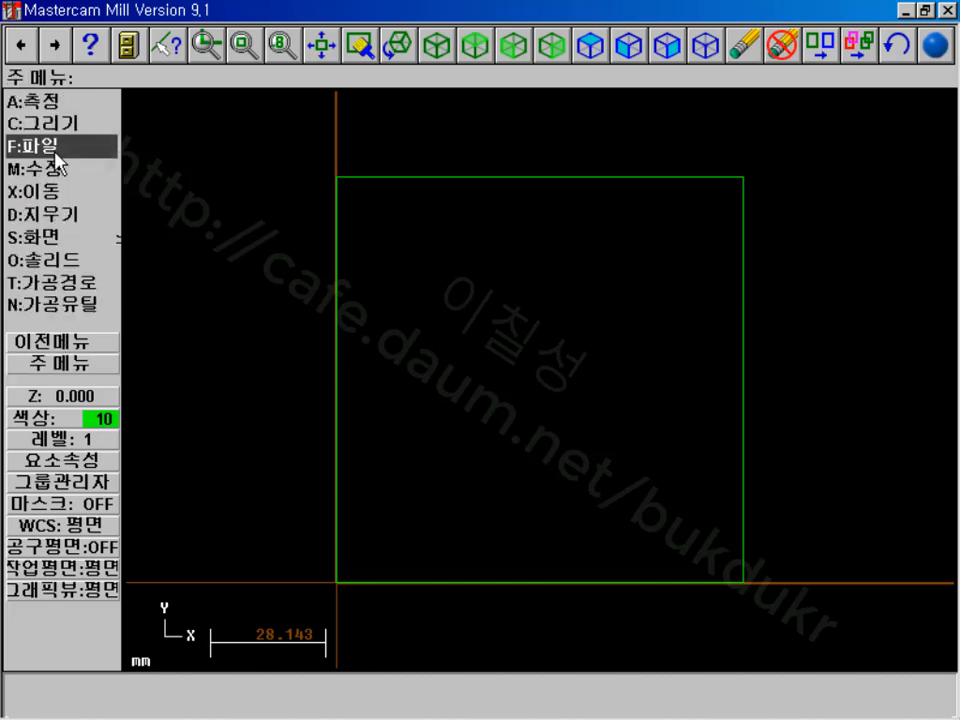
- Create the horizontal letters MASTERCAM in MC9 (Box) Font, 20 mm high, starting inside the square at about X 8, Y 35
click(60, 124)
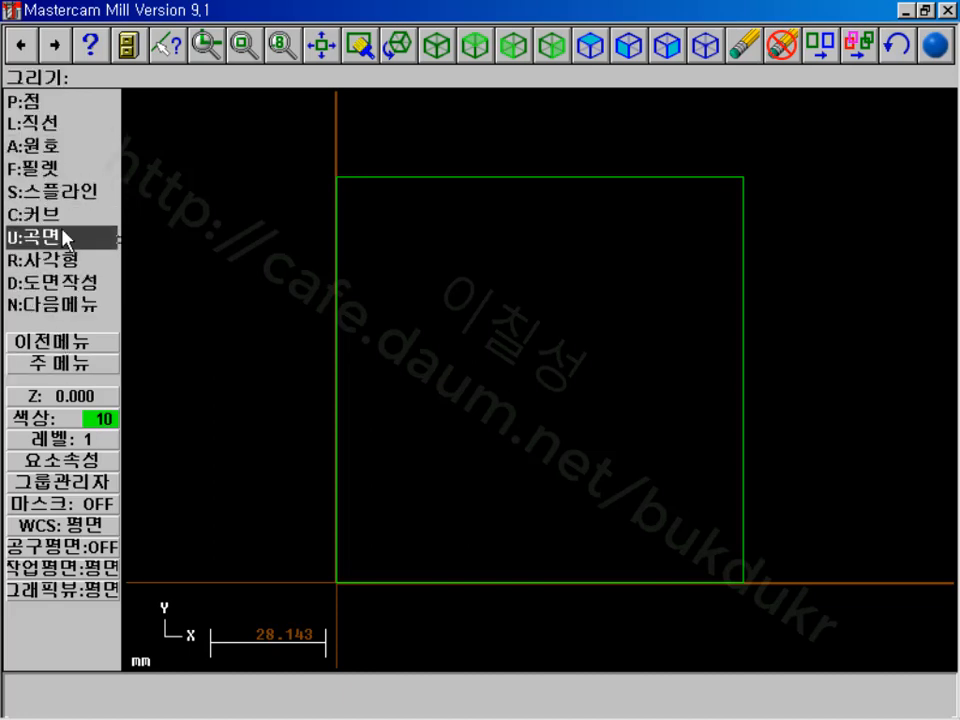
click(70, 303)
click(62, 124)
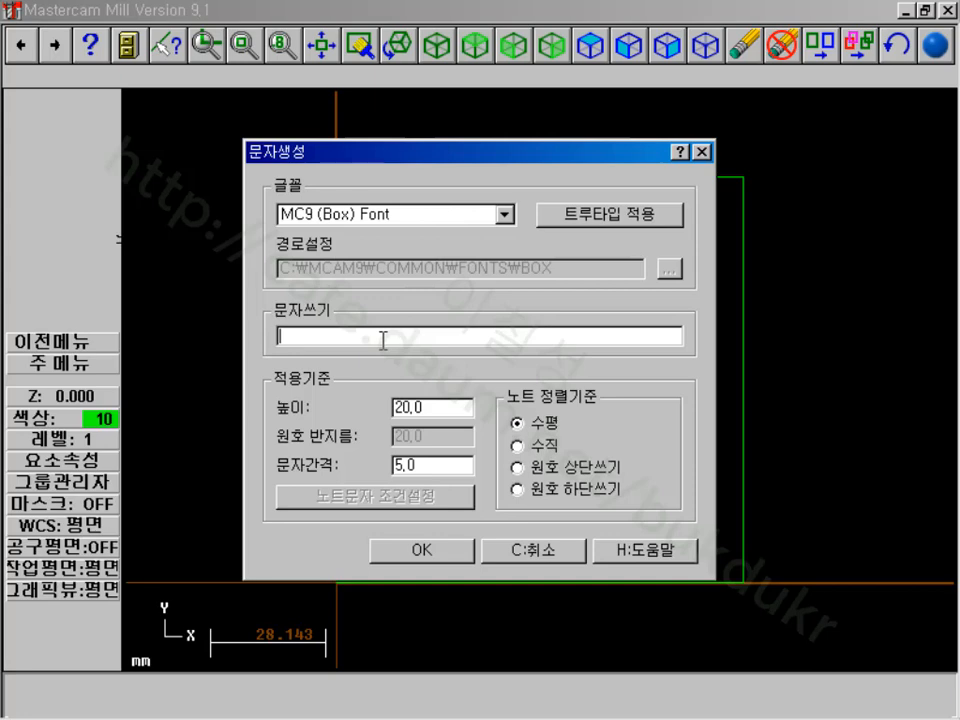
key(Caps_Lock)
text(MASTERCAM)
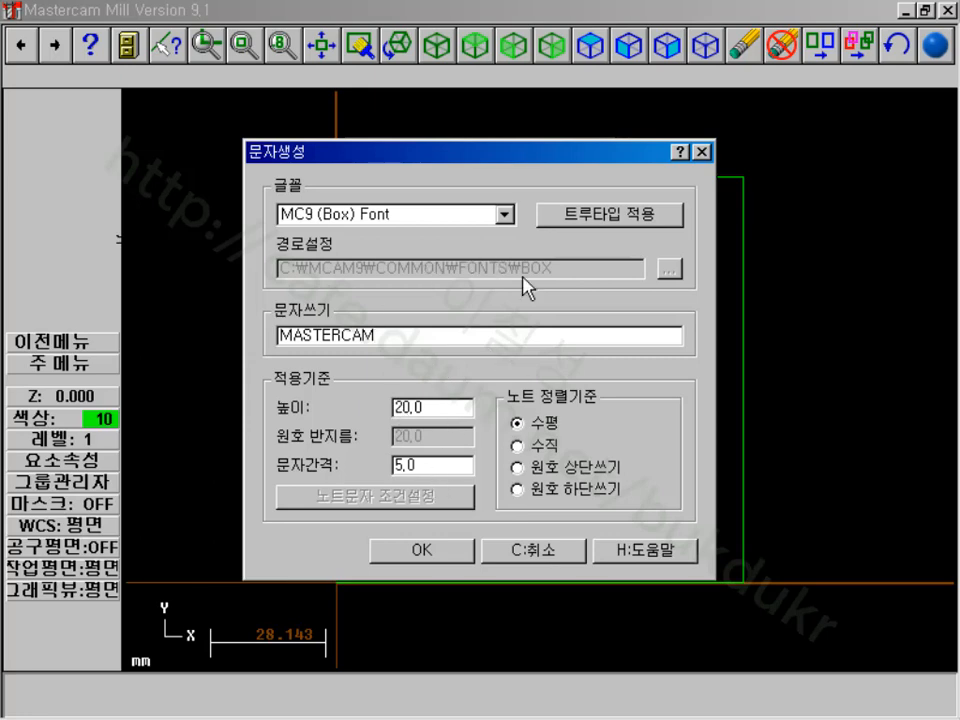
click(418, 552)
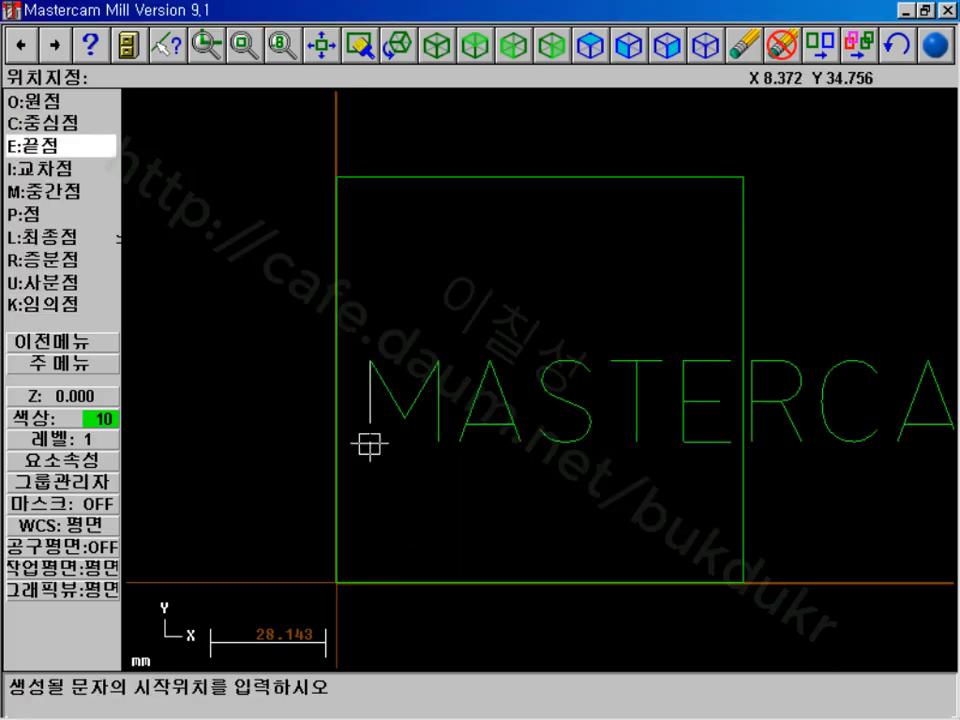
scroll(725, 409, down, 8)
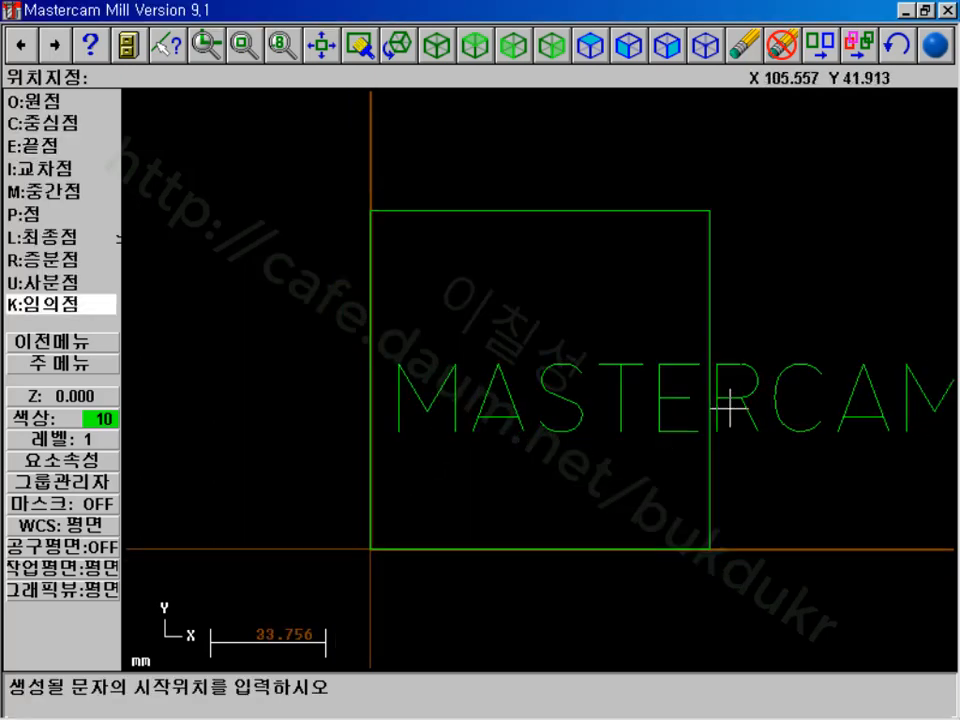
click(840, 297)
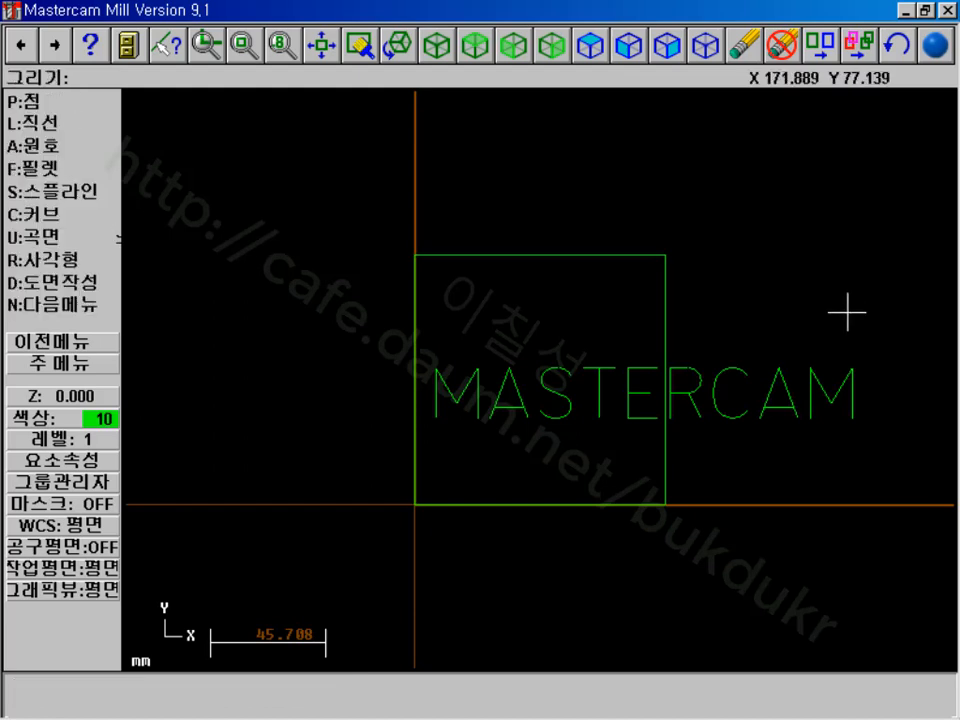
scroll(849, 313, down, 1)
scroll(849, 313, up, 1)
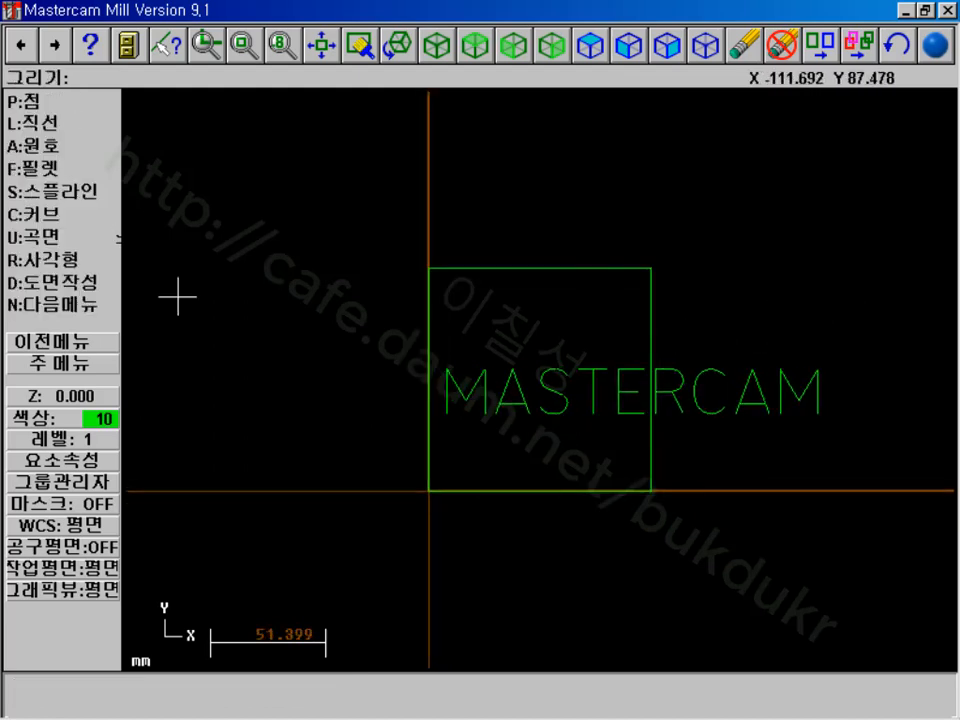
- Offset a copy of the square's right side outward by 50 mm, and offset that copy another 50 mm the same way
click(96, 364)
scroll(128, 373, down, 1)
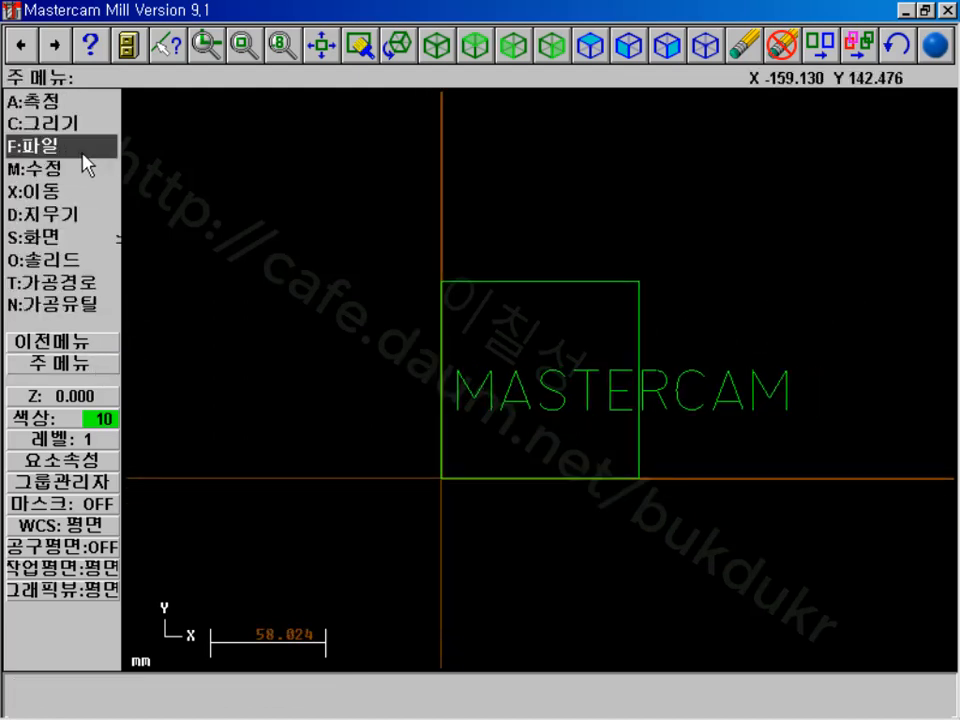
click(71, 192)
click(64, 216)
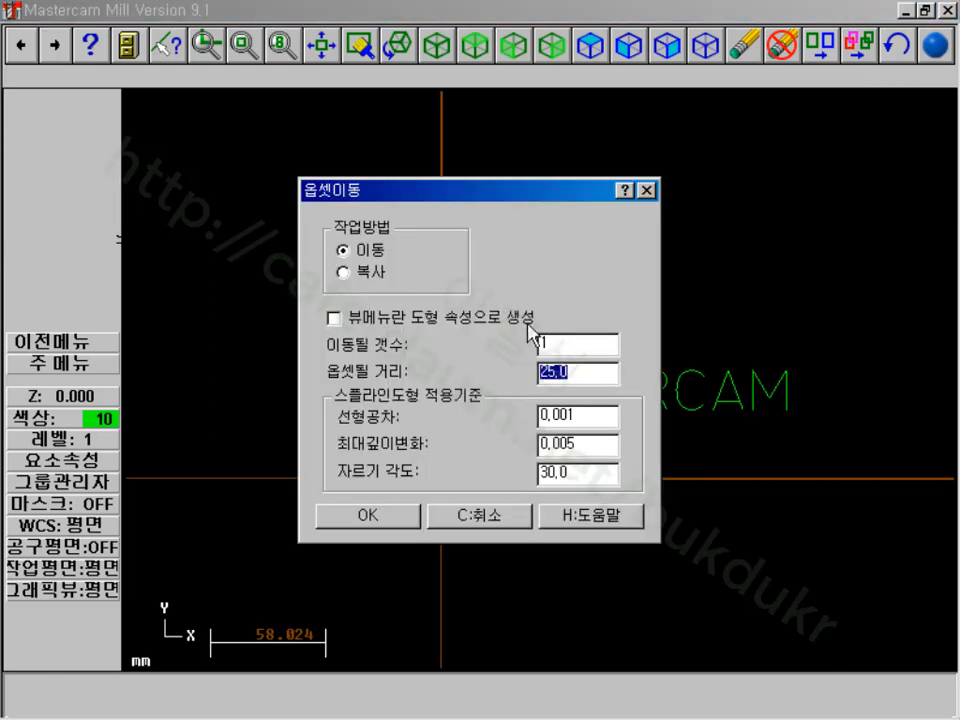
text(50)
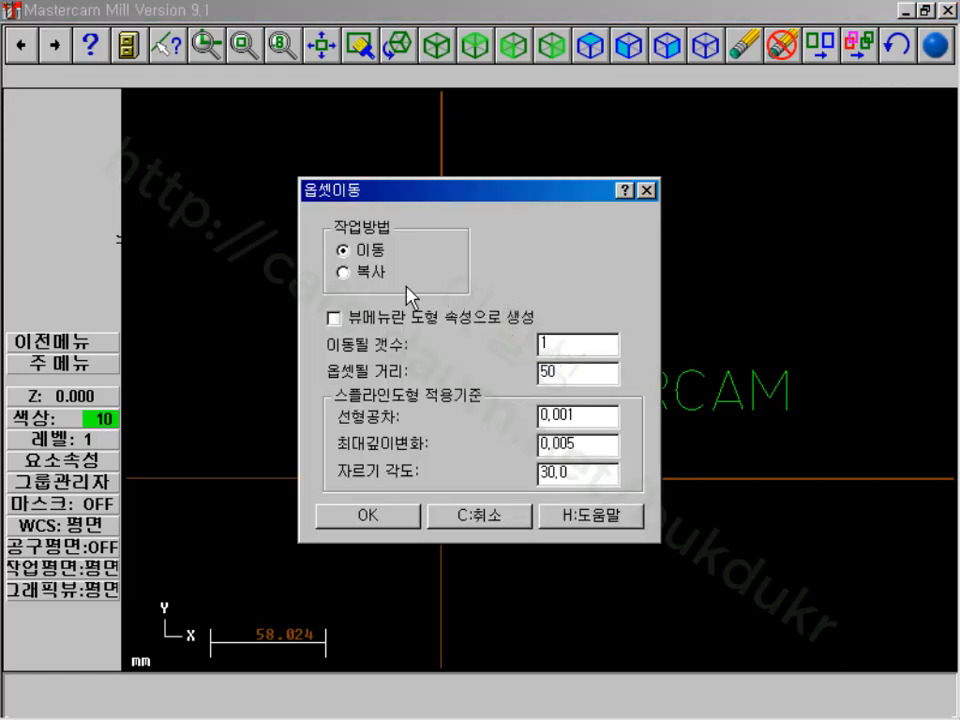
text(.0)
click(372, 274)
click(386, 517)
click(638, 326)
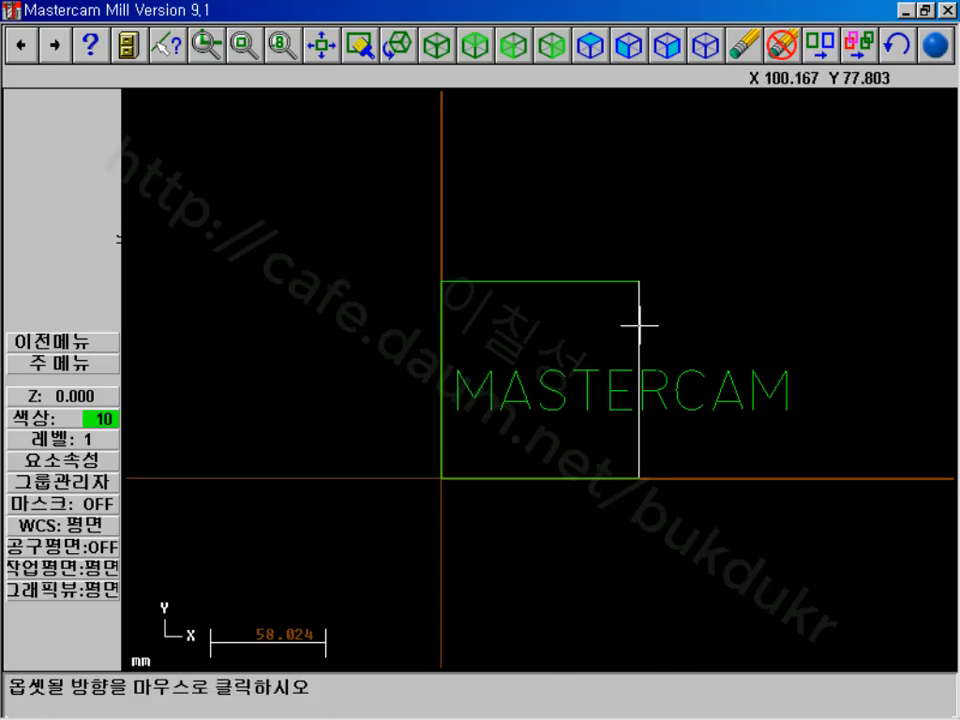
click(720, 327)
click(744, 320)
click(804, 320)
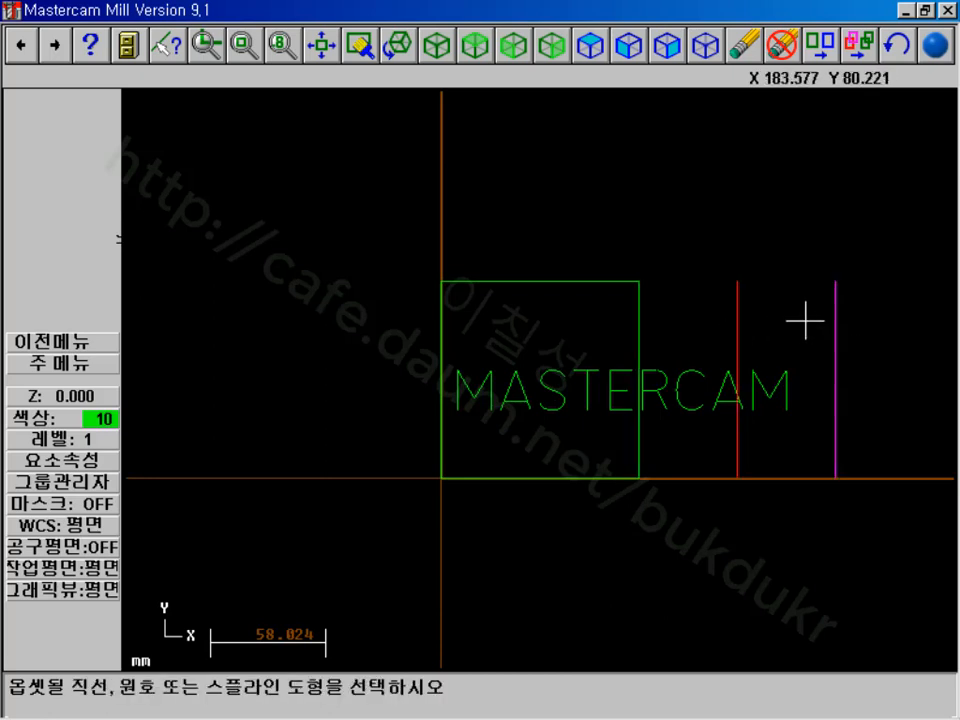
click(106, 368)
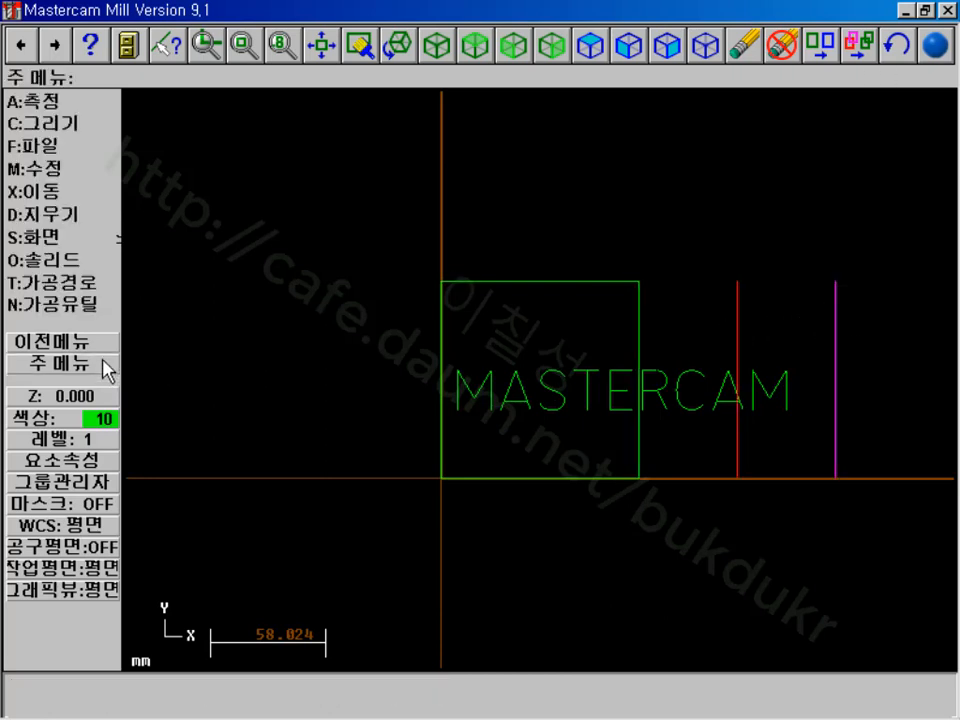
- Delete the first offset line and the square's original right side, keeping the outermost line
click(745, 43)
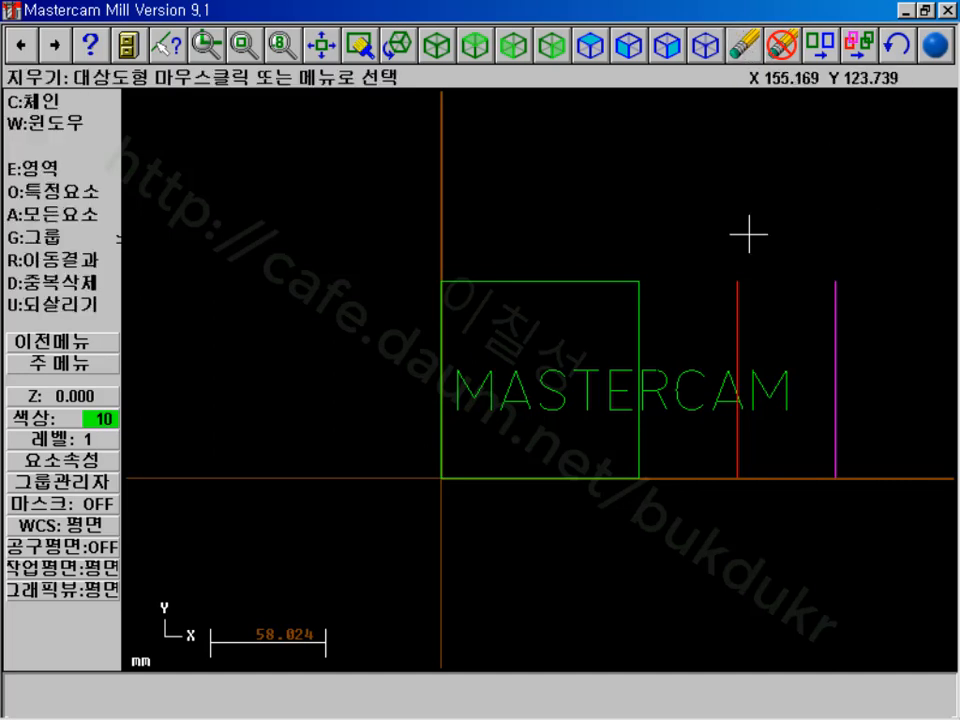
click(737, 290)
click(638, 290)
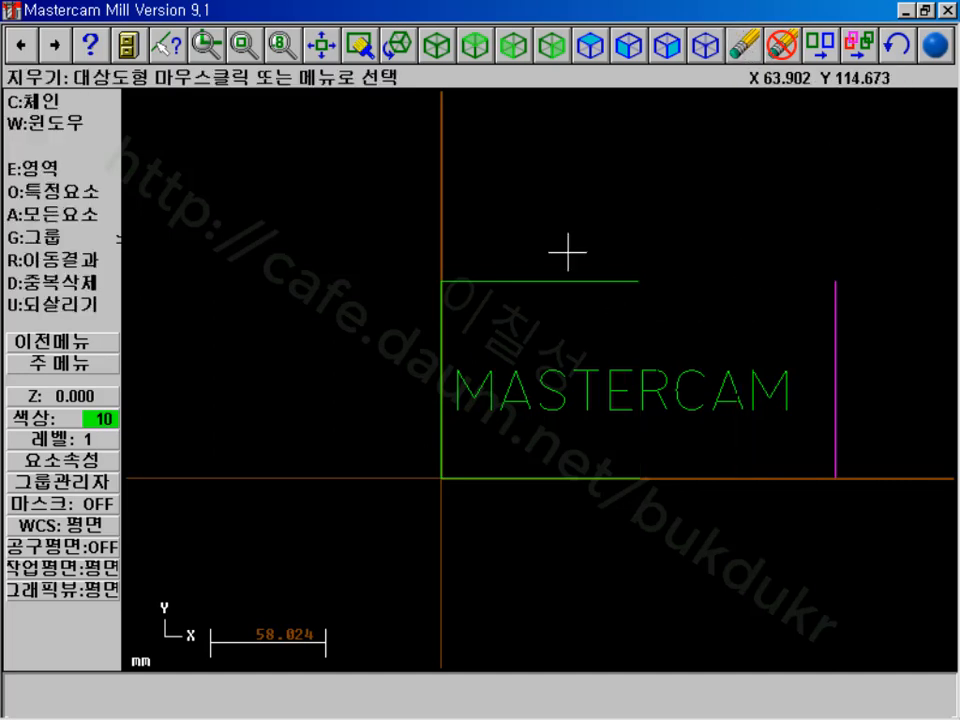
click(40, 364)
- Extend the upper and lower edges to the outermost vertical line with Trim to close the rectangle around the letters
click(55, 43)
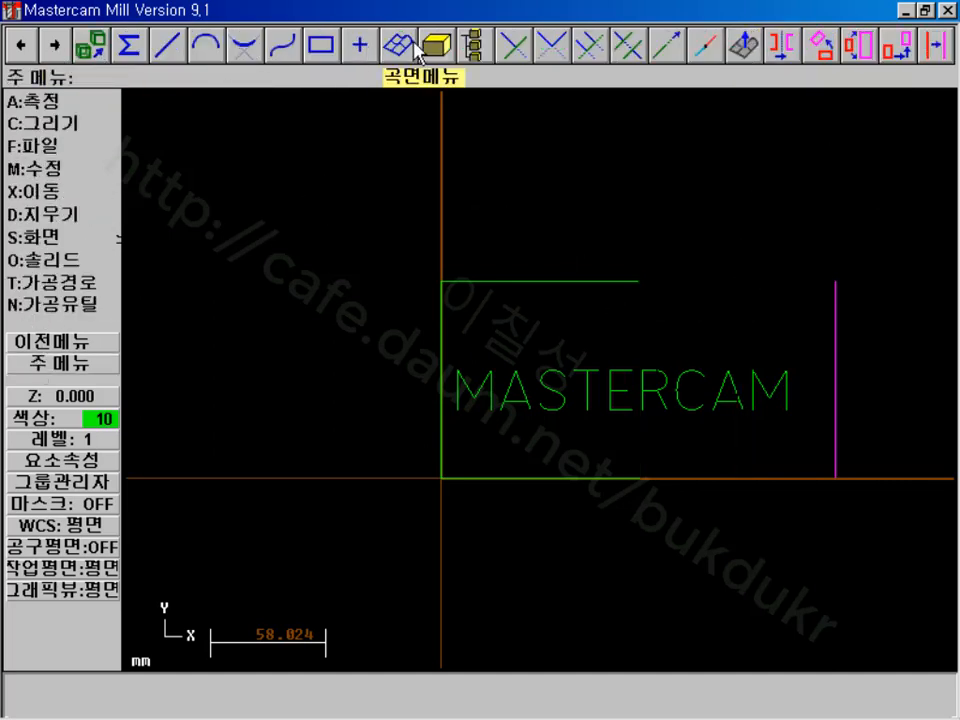
click(514, 43)
click(611, 280)
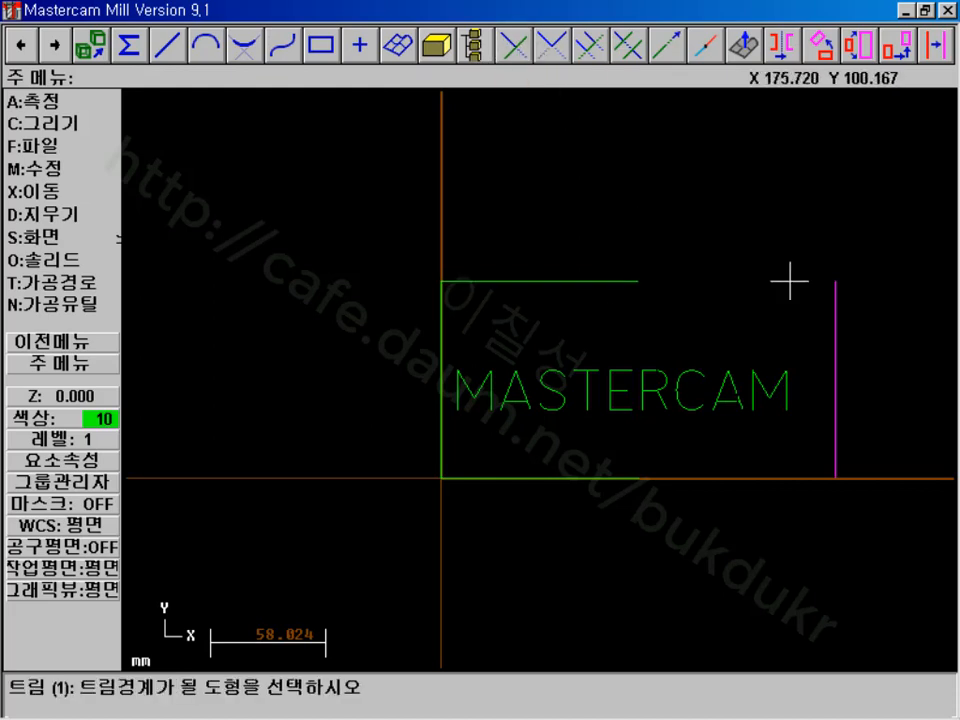
click(836, 305)
click(768, 480)
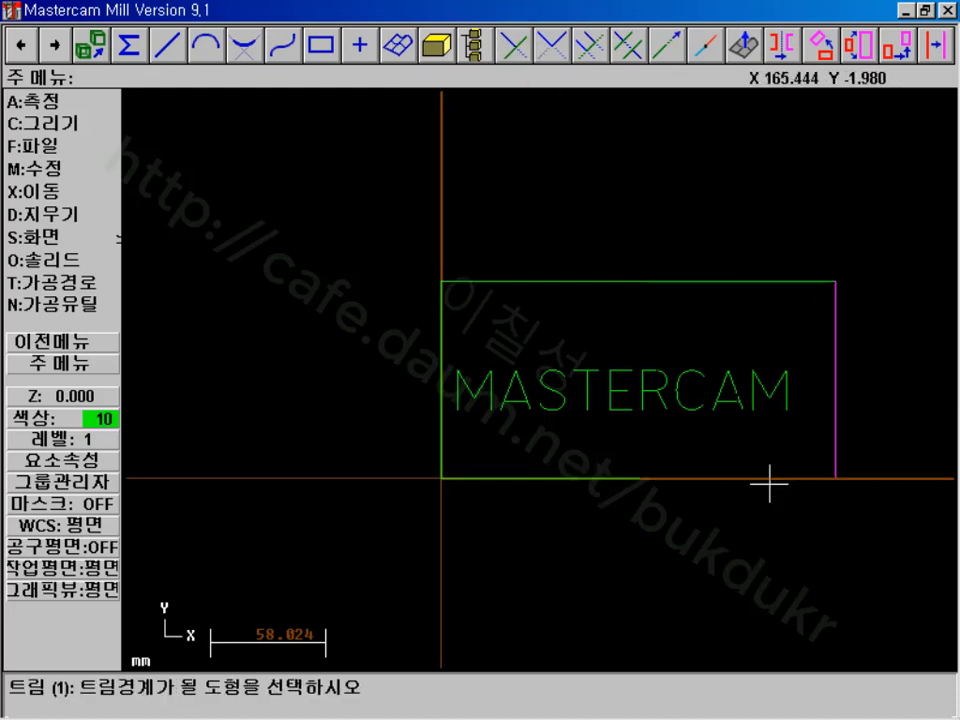
click(836, 443)
click(94, 366)
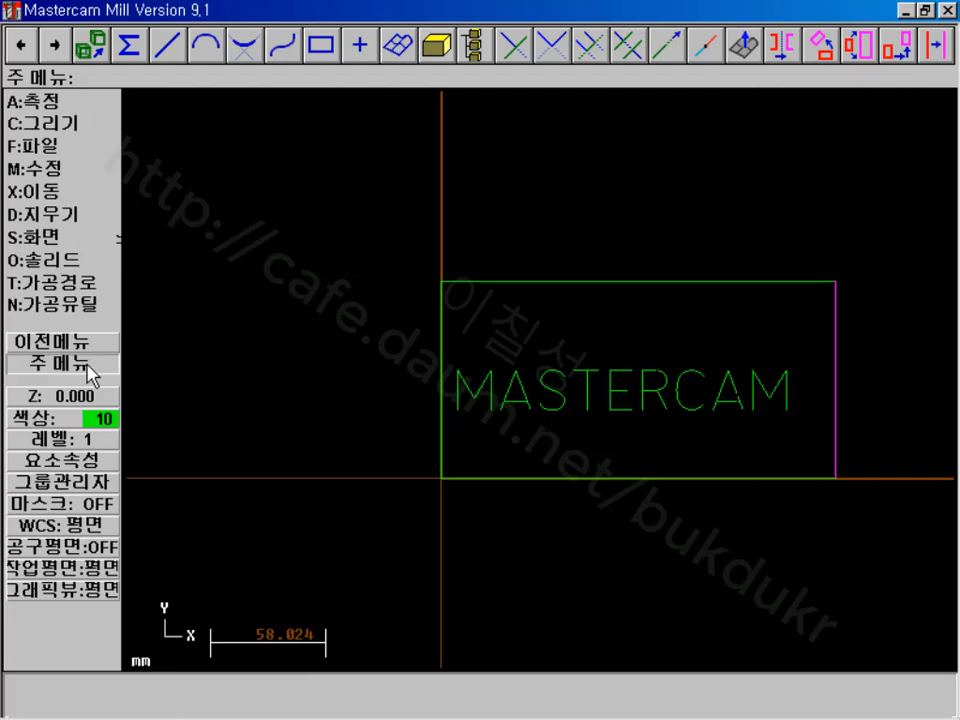
- Clear the group and result colours left on the offset line
click(44, 47)
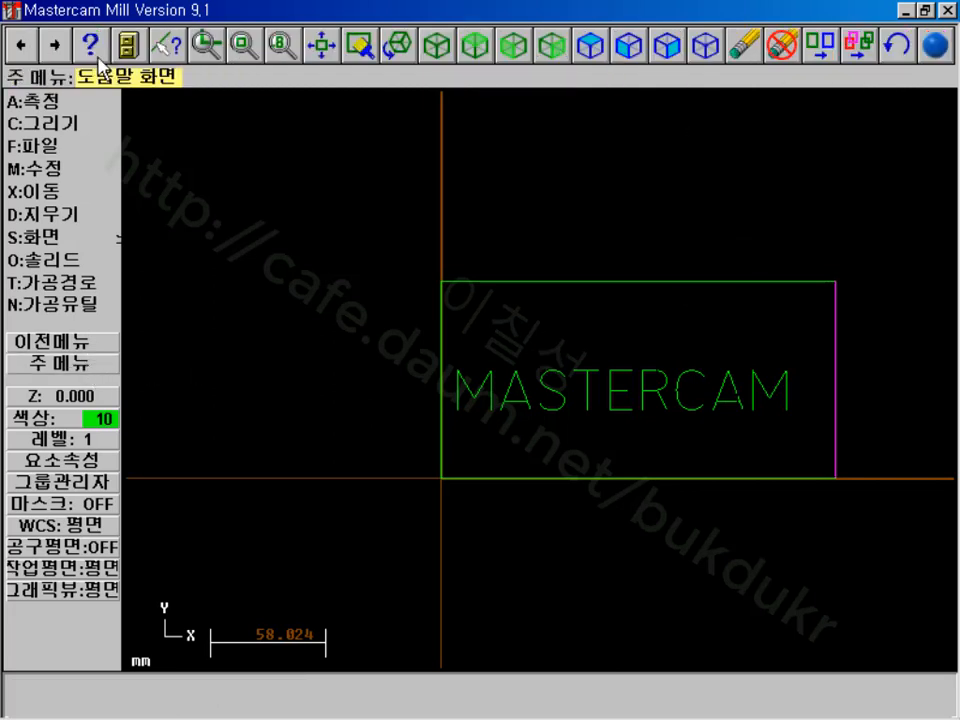
click(880, 44)
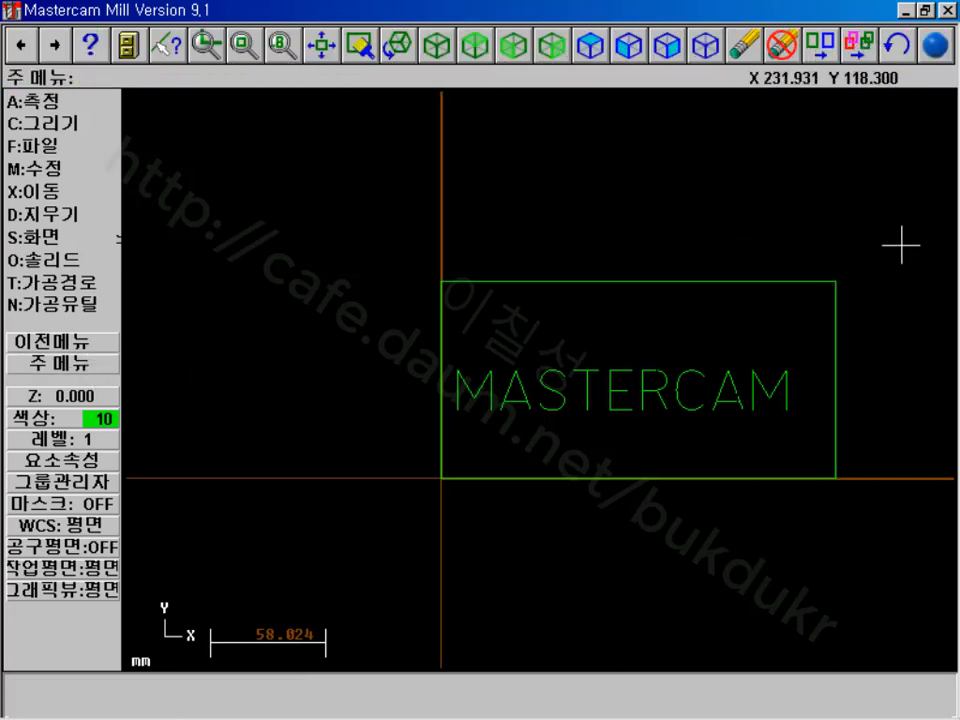
key(Page_Up)
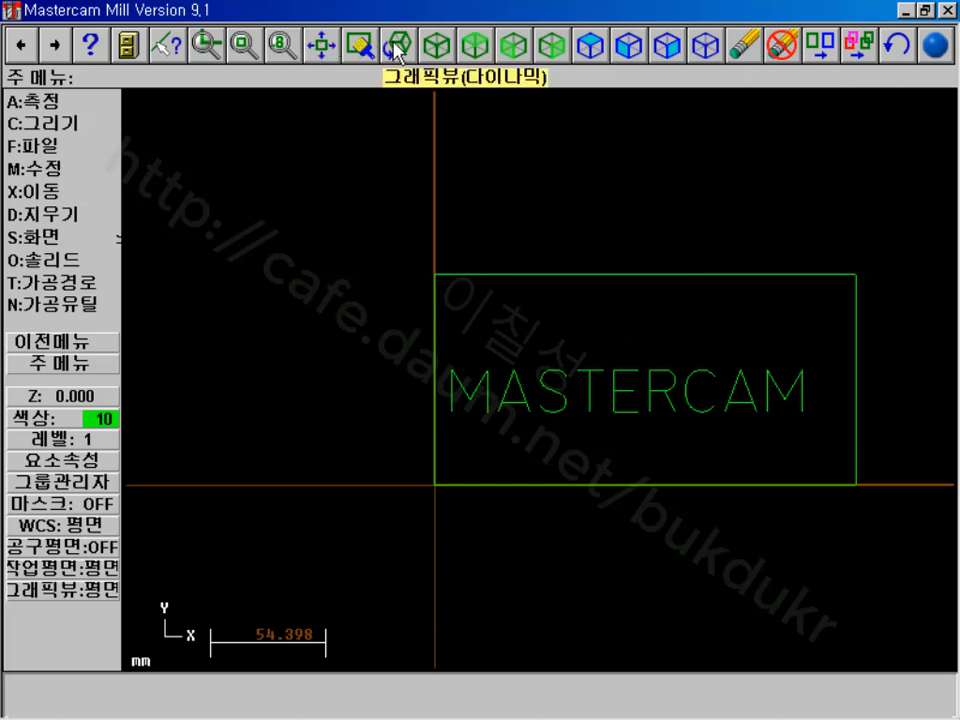
- Inspect the rectangle and lettering in isometric view and by rotating dynamically, finishing back in the top view
click(436, 44)
click(324, 46)
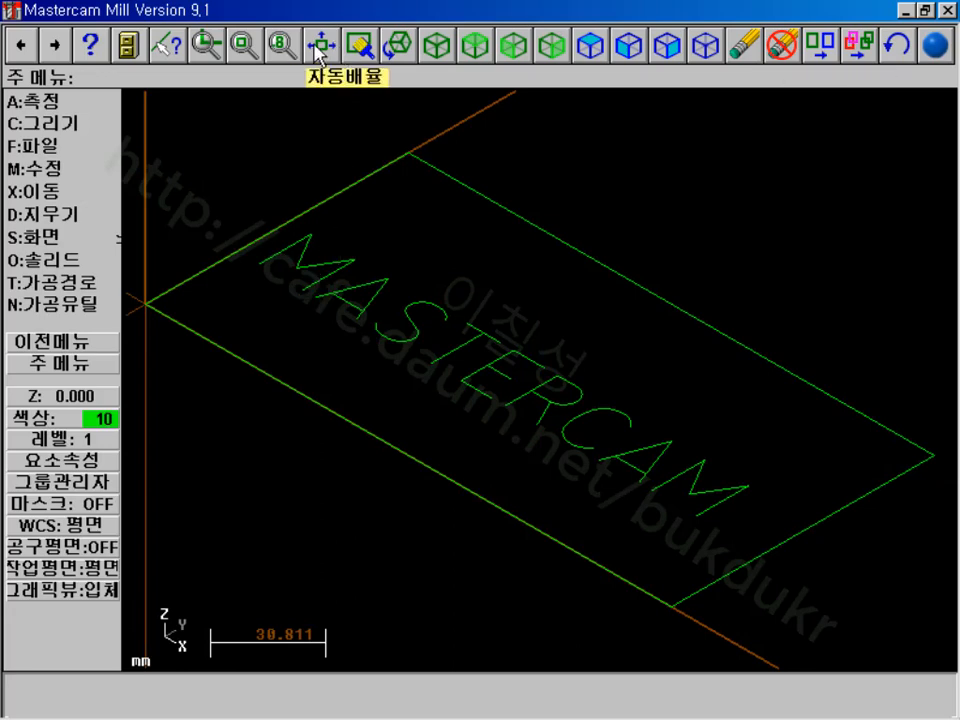
click(398, 44)
click(394, 225)
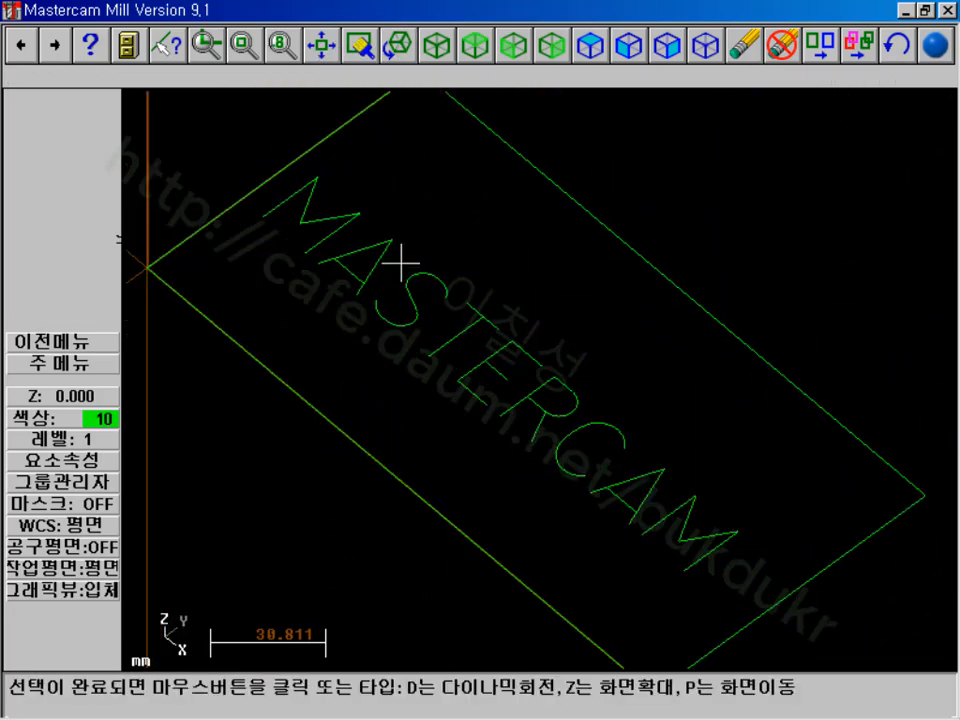
click(279, 258)
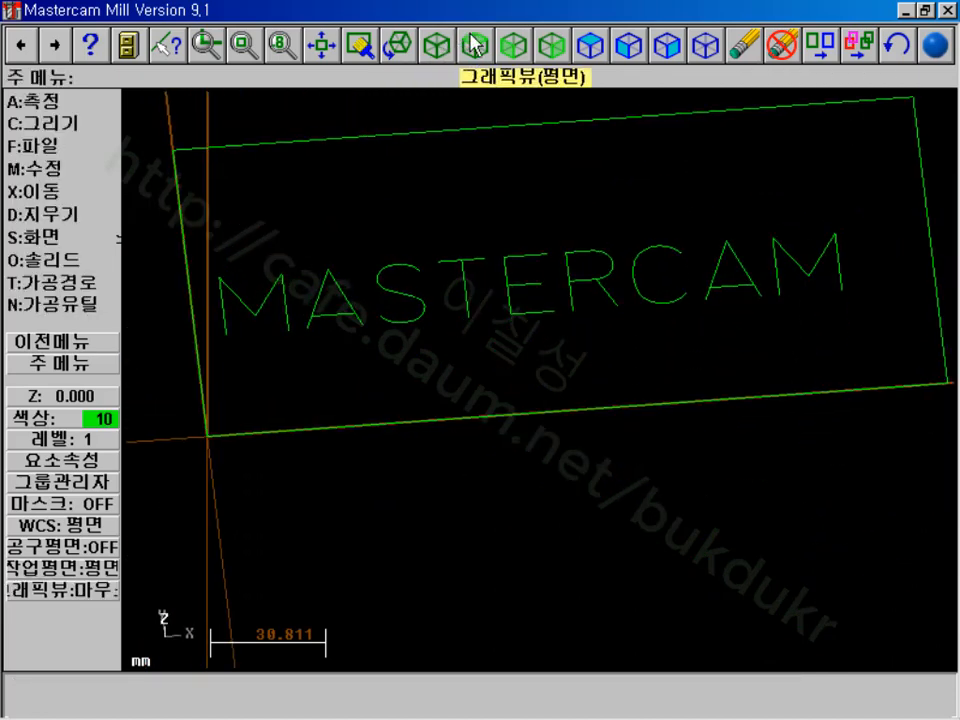
click(590, 44)
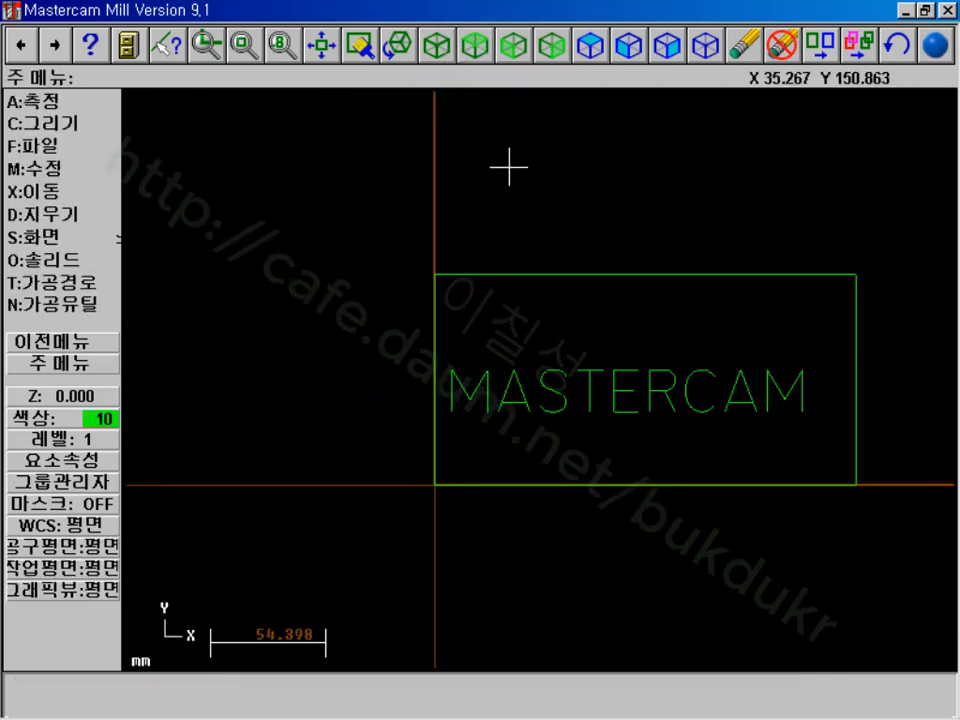
- Start creating letters and replace the text MASTERCAM with 재직자 과정
click(55, 124)
click(55, 304)
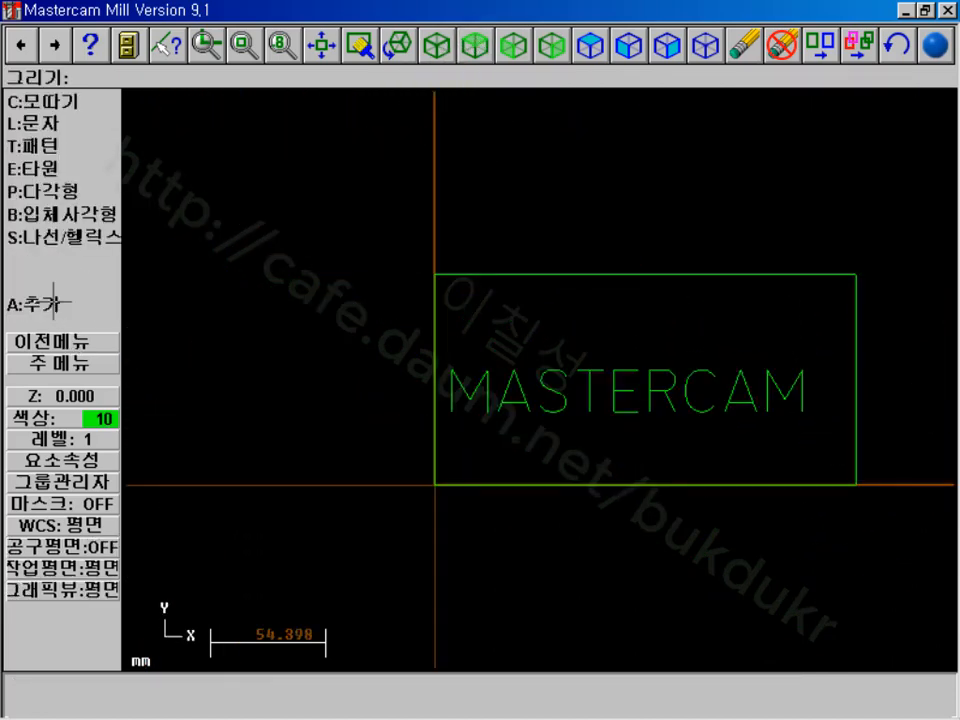
click(60, 124)
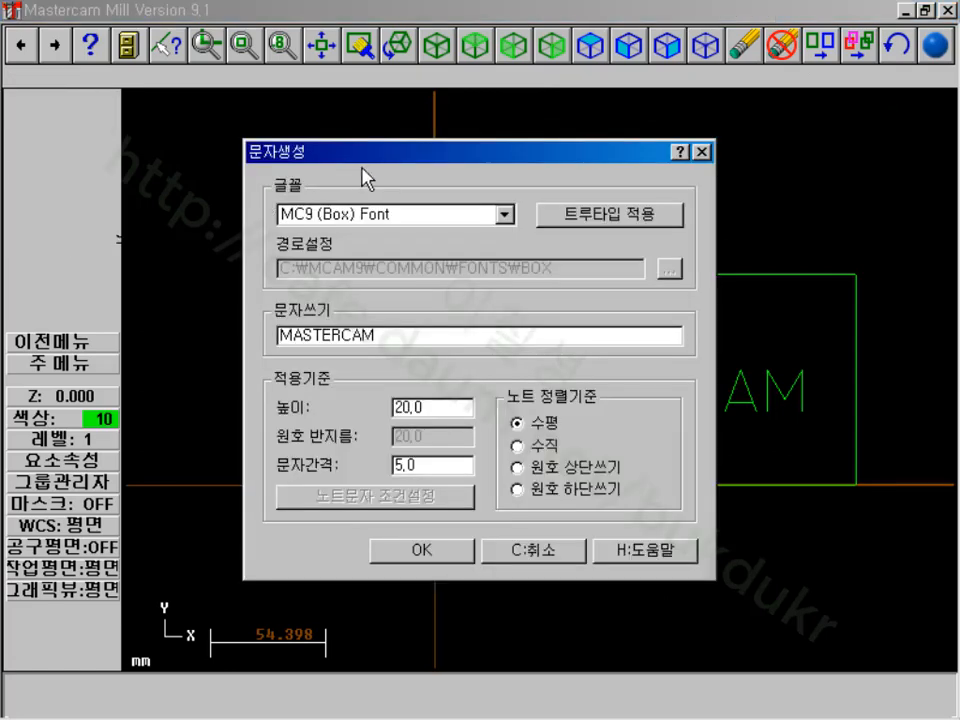
drag(325, 149, 175, 55)
drag(226, 244, 4, 244)
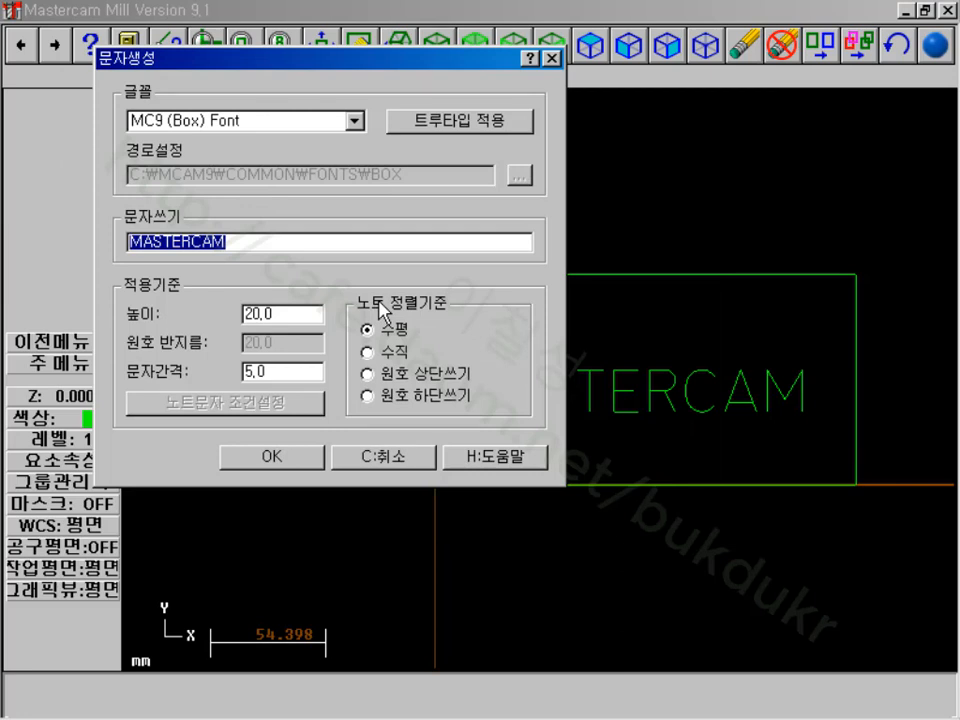
text(WO)
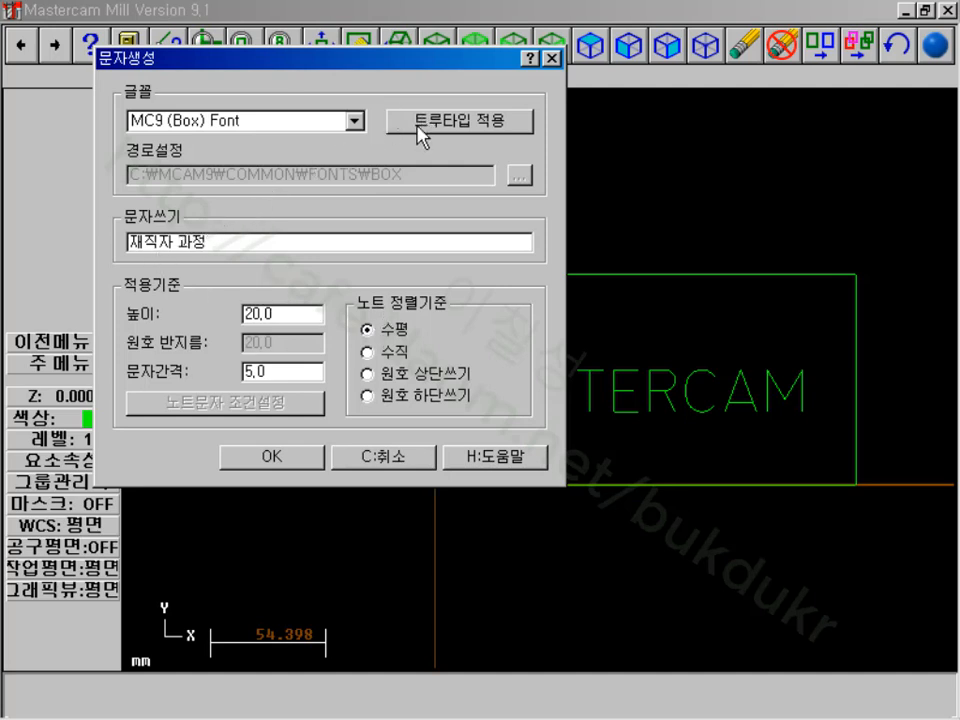
- Try to place the Korean letters below the rectangle using the MC9 (Box) font
click(298, 458)
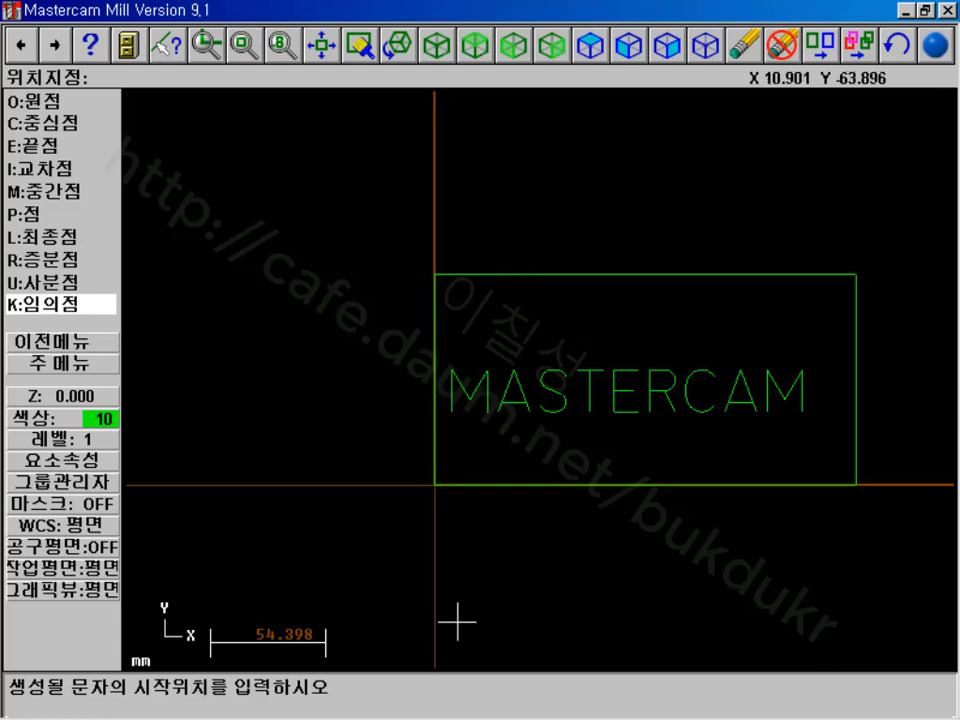
click(461, 636)
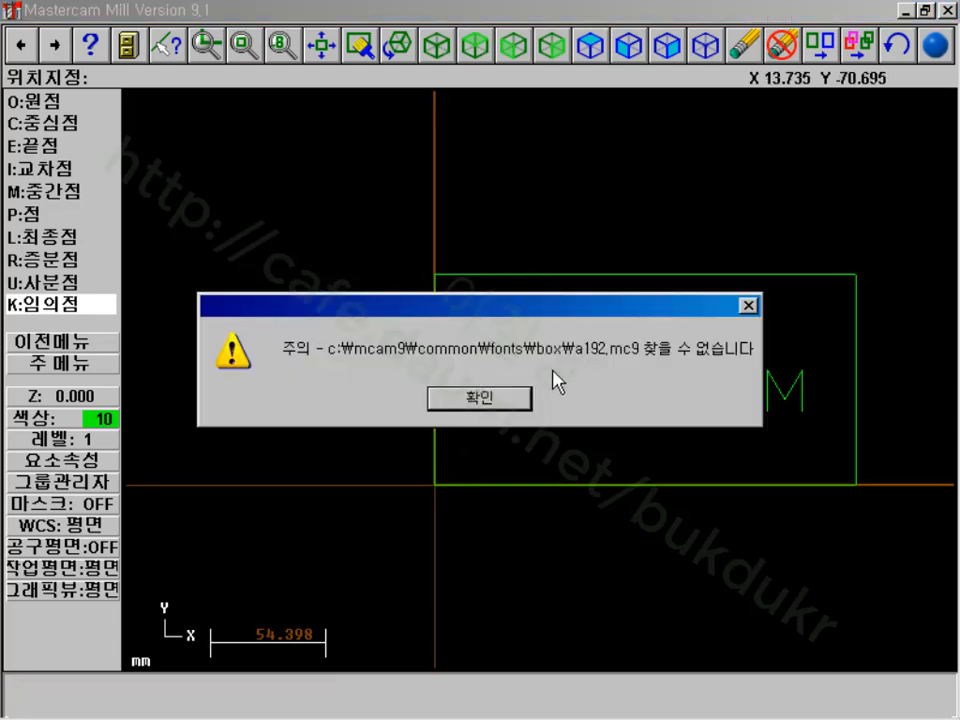
click(481, 399)
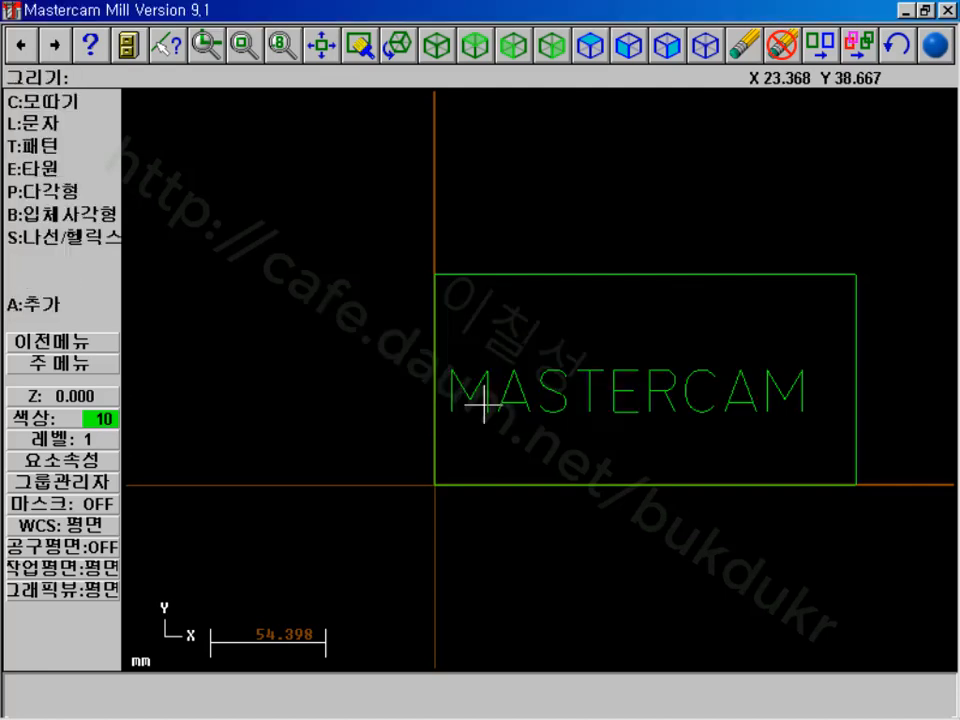
- Switch the lettering for 재직자 과정 to the TrueType Arial font, regular style, size 20
click(68, 120)
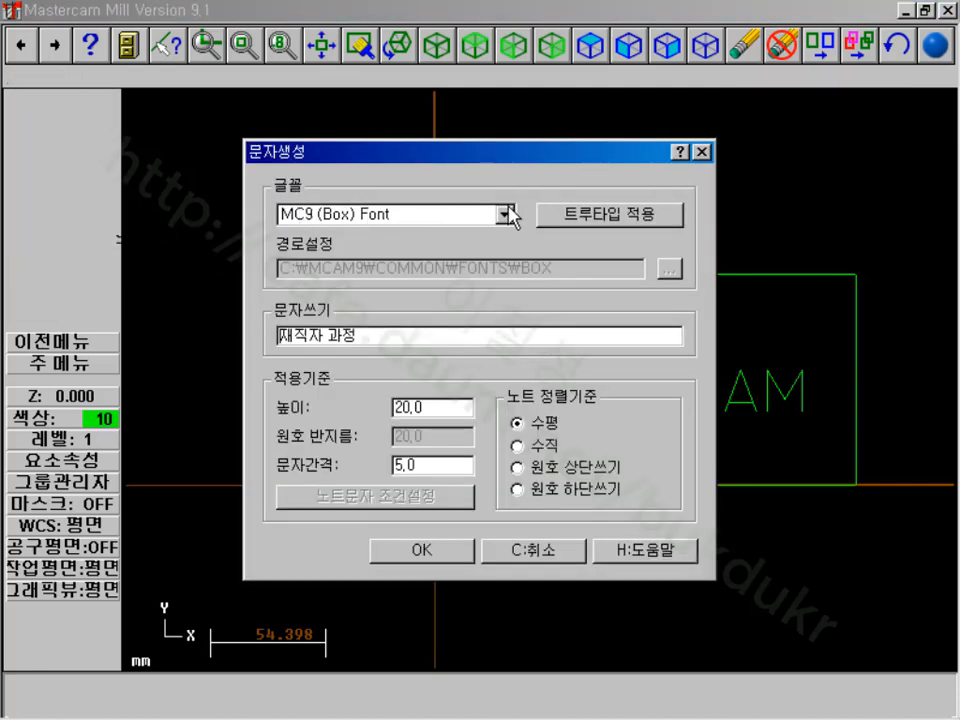
click(573, 220)
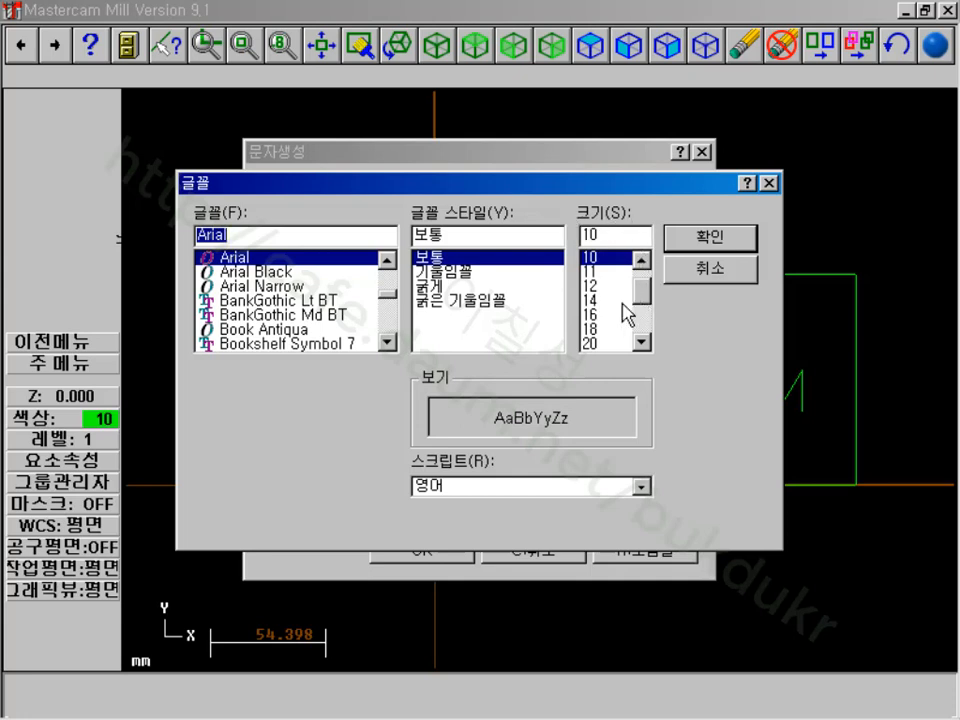
click(592, 343)
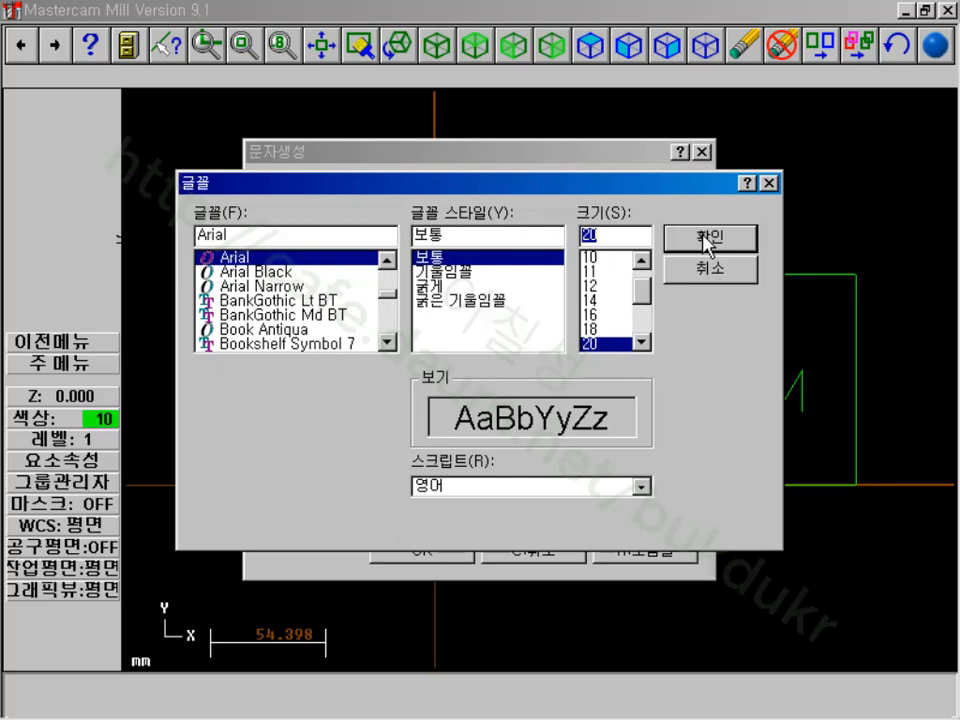
click(392, 317)
click(392, 317)
click(392, 317)
click(395, 328)
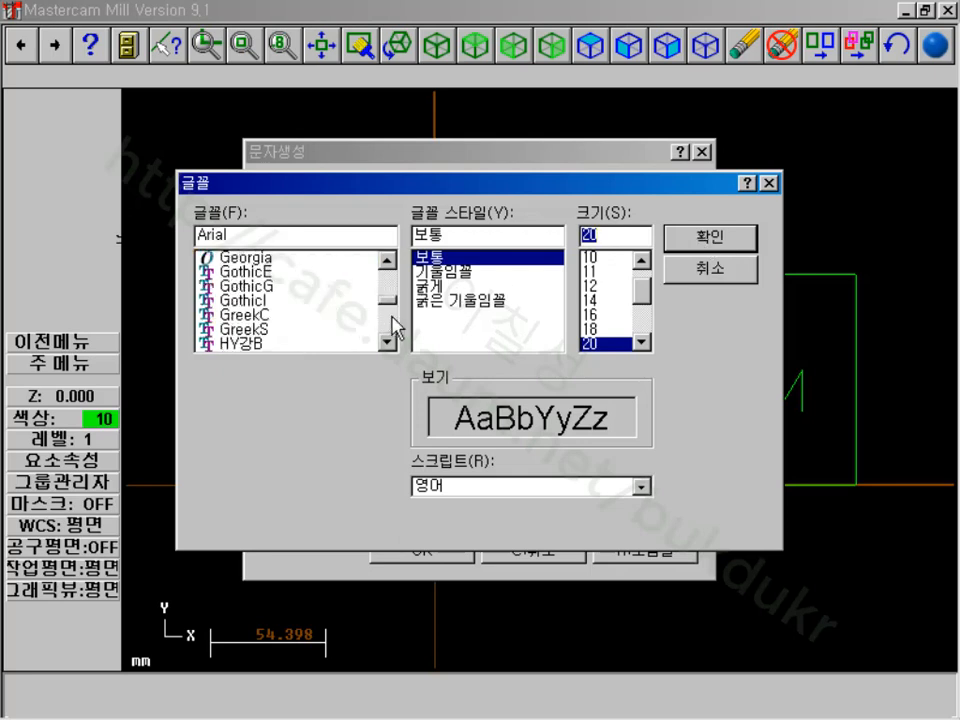
click(700, 243)
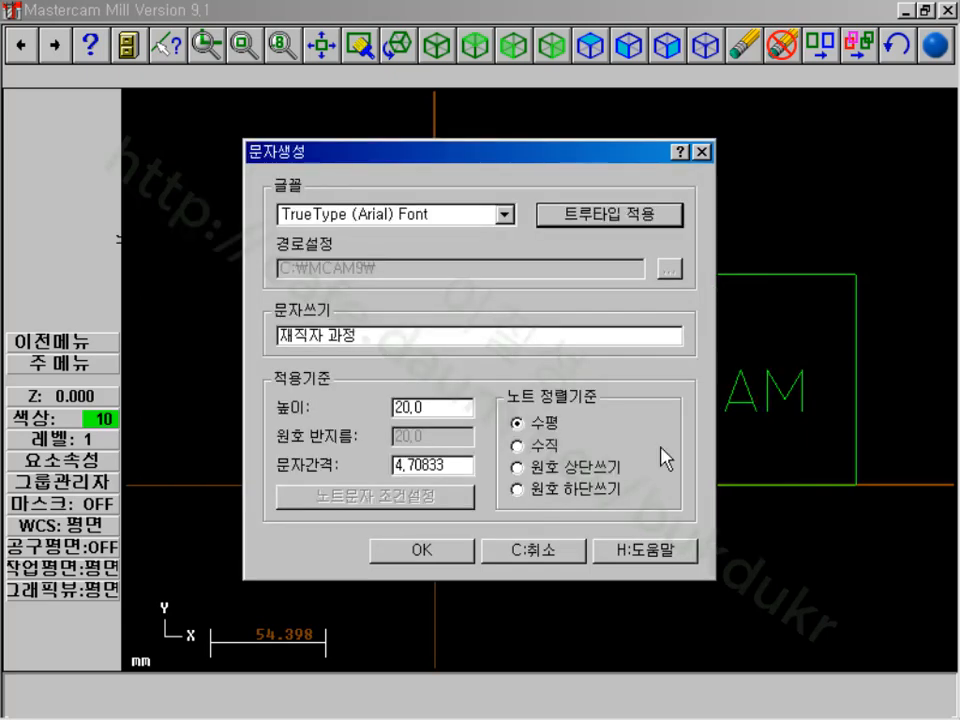
- Place the letters 재직자 과정 below the rectangle, starting at the vertical axis, and fit the drawing in view
click(421, 550)
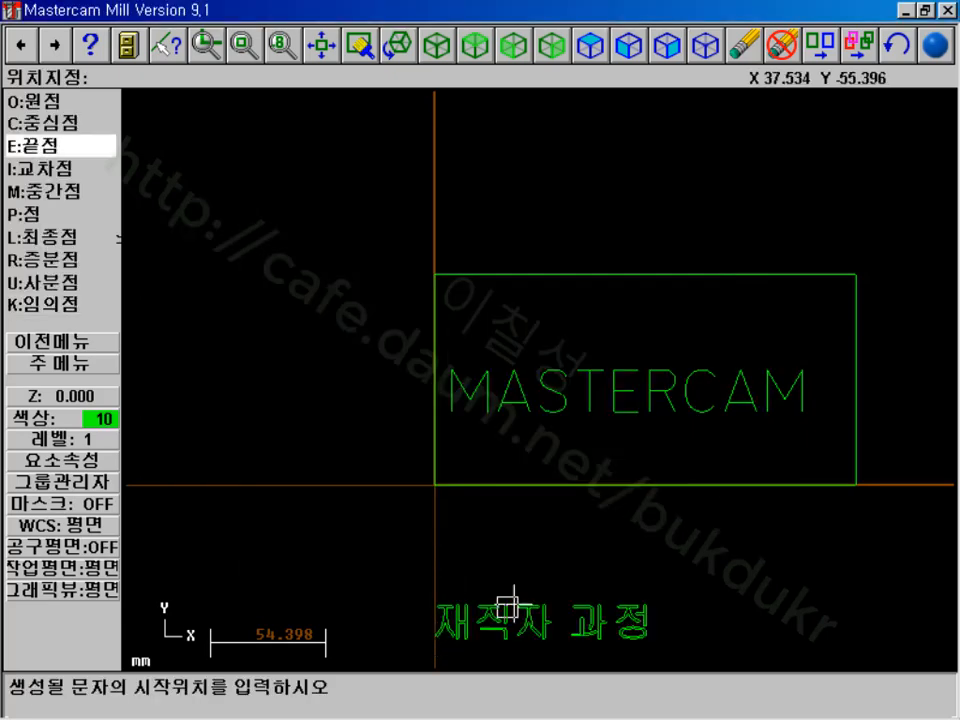
scroll(720, 626, up, 1)
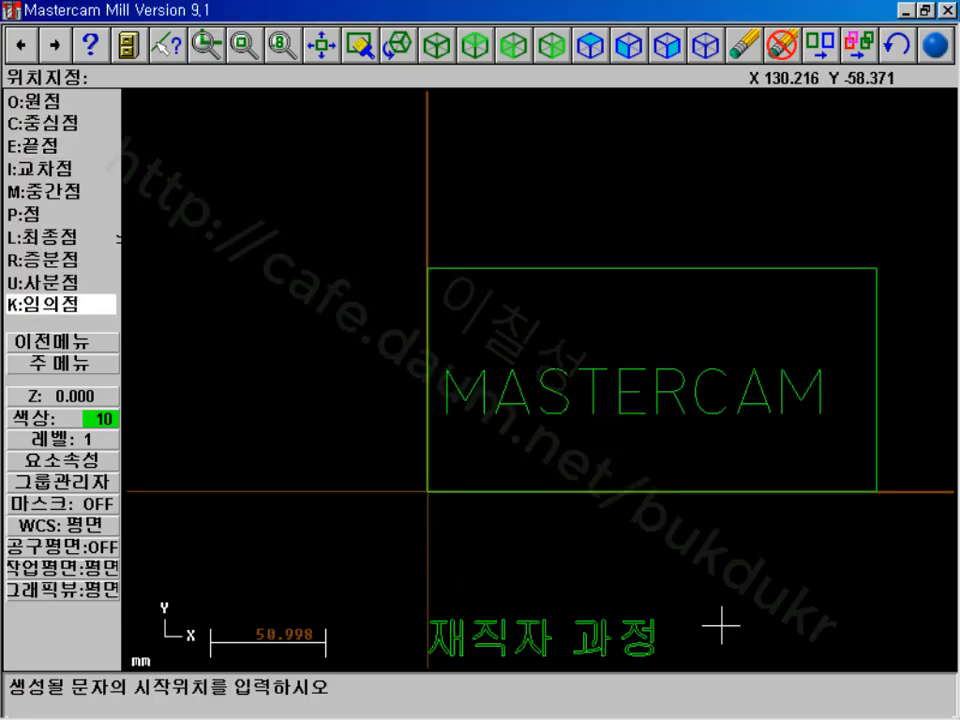
click(327, 46)
scroll(690, 490, down, 2)
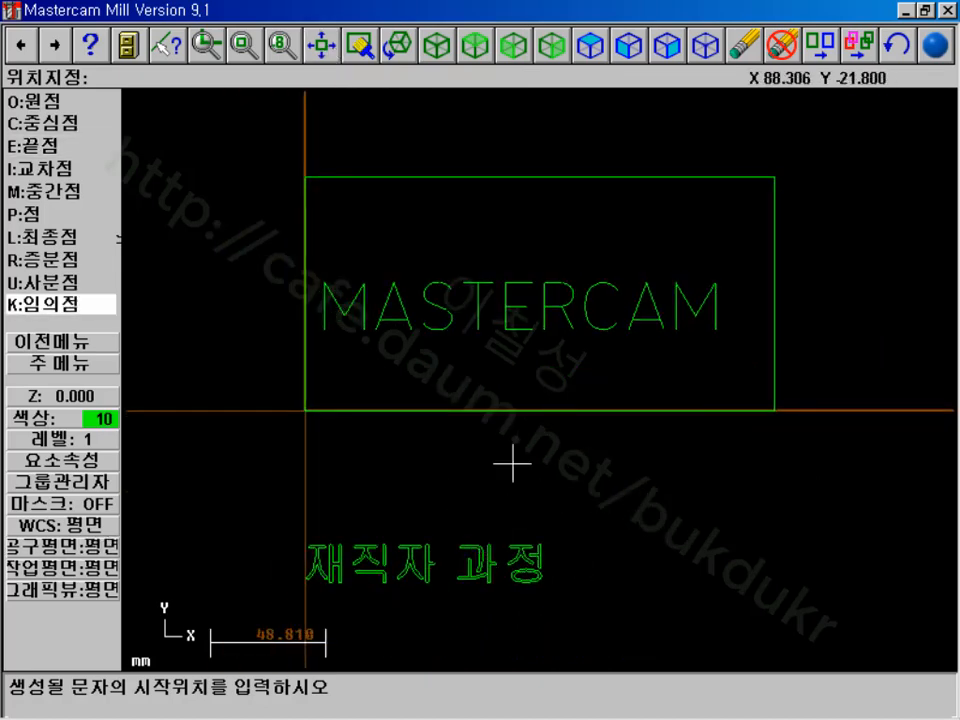
key(Escape)
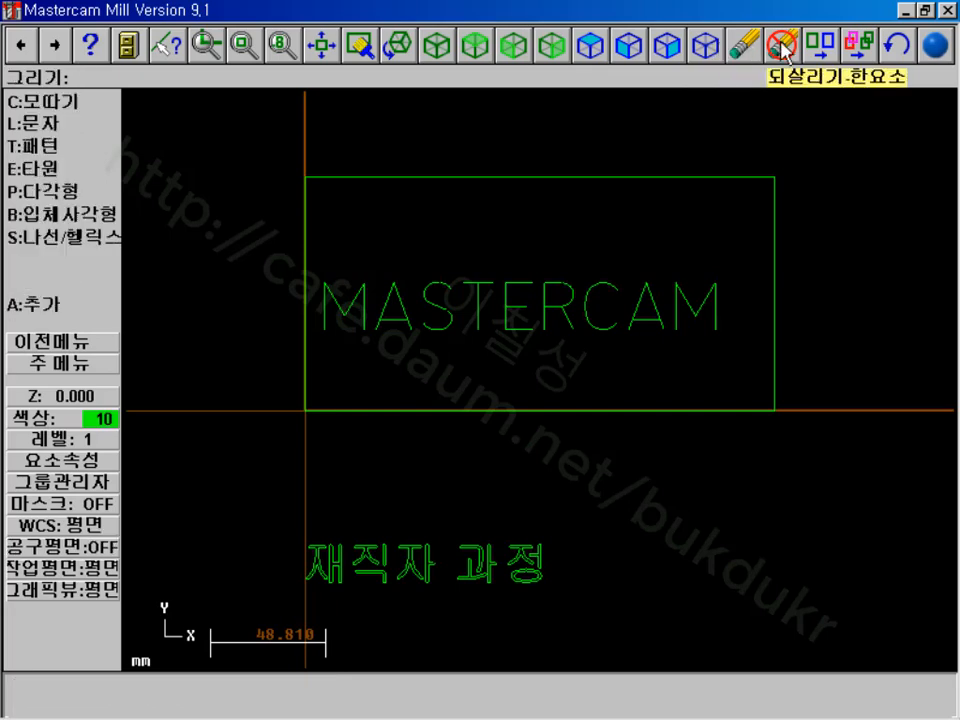
- Delete the letters 재직자 과정 below the rectangle with a rectangular selection window
click(783, 46)
click(70, 123)
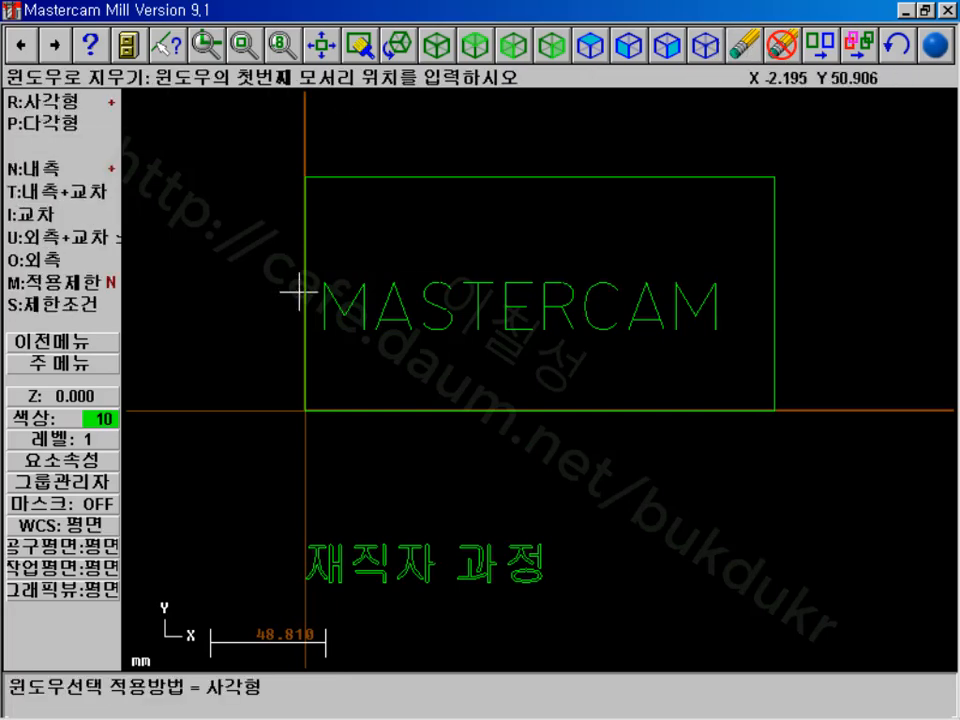
click(617, 468)
click(290, 638)
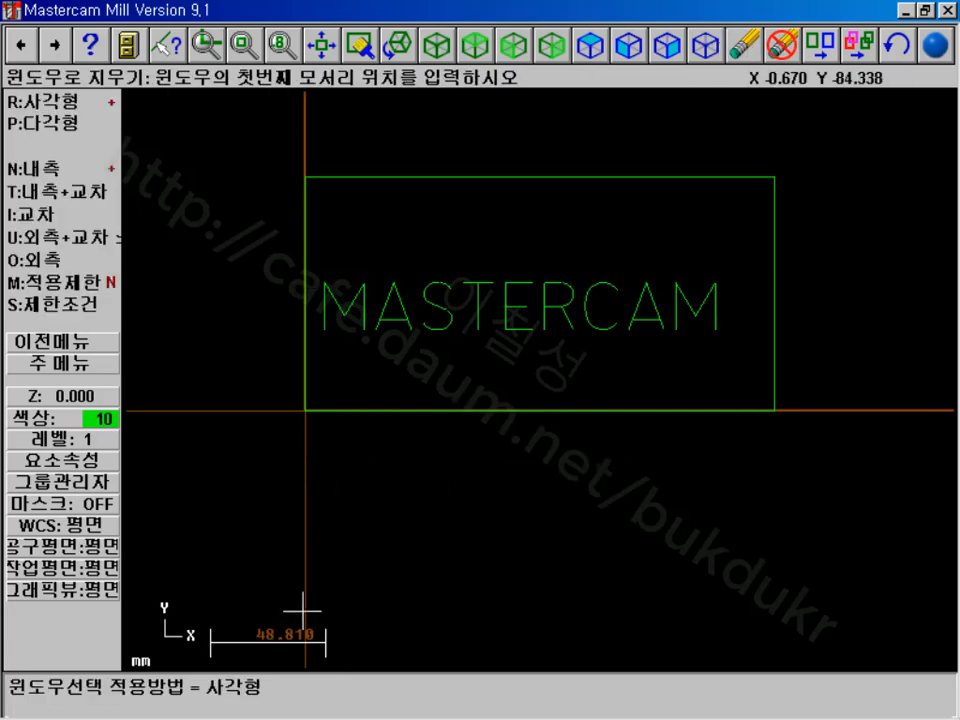
click(80, 344)
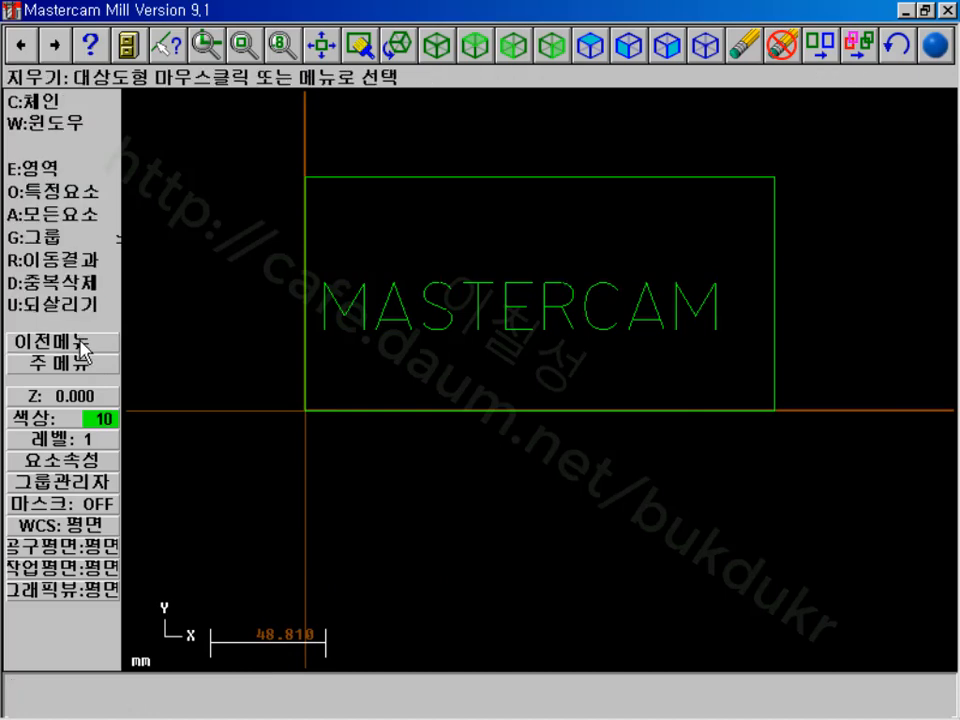
click(83, 344)
- Create 재직자 과정 again in TrueType Arial size 20, placed below the rectangle slightly right of the vertical axis
click(58, 128)
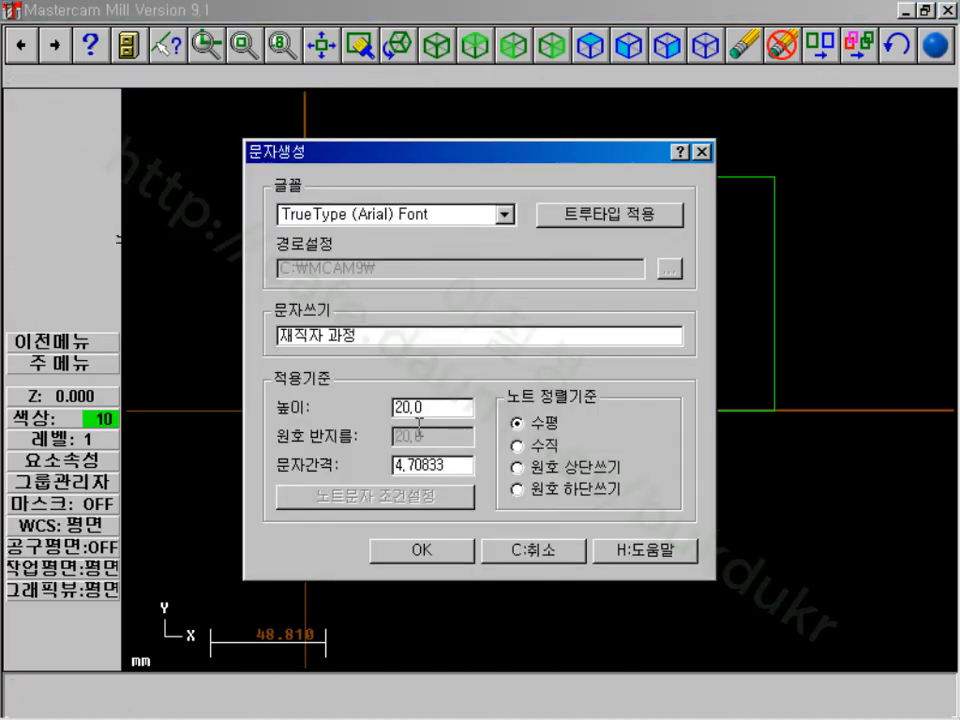
click(593, 216)
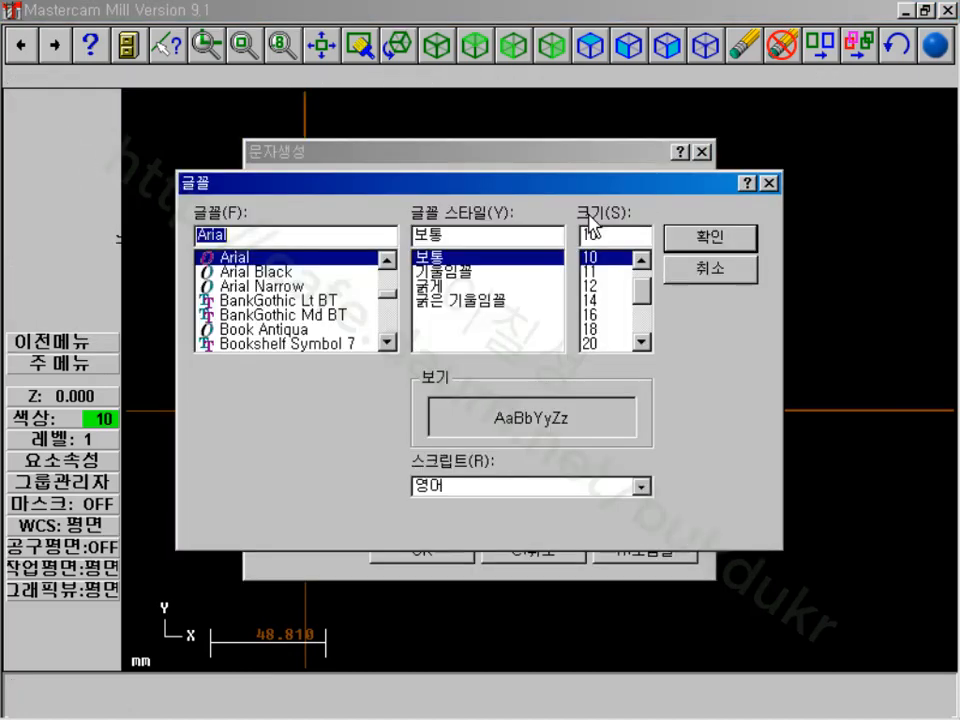
click(603, 343)
click(698, 240)
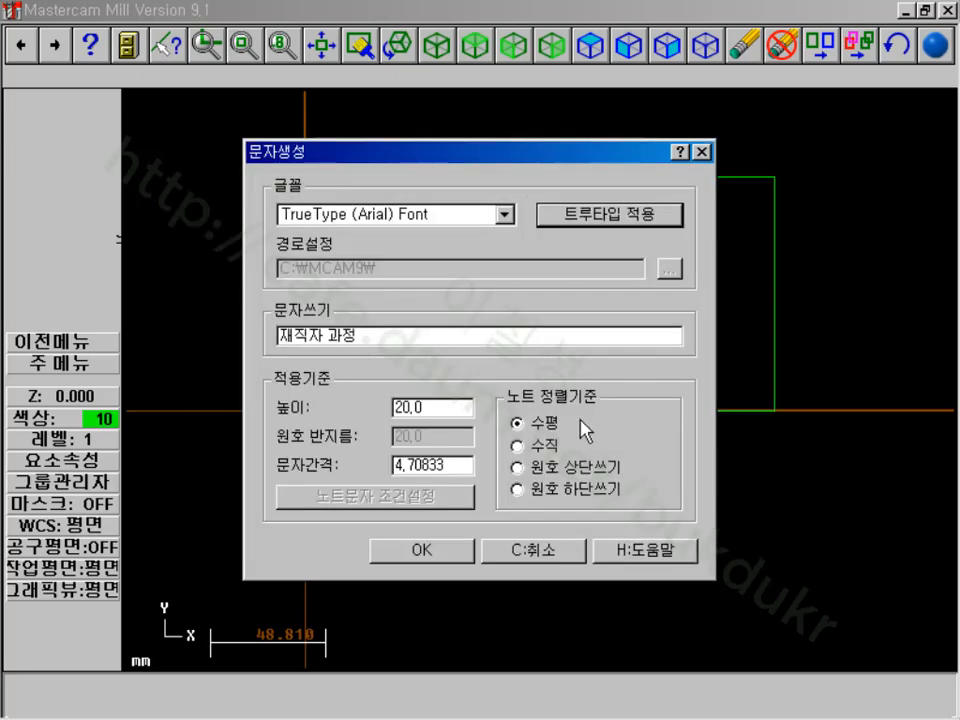
click(443, 563)
click(337, 580)
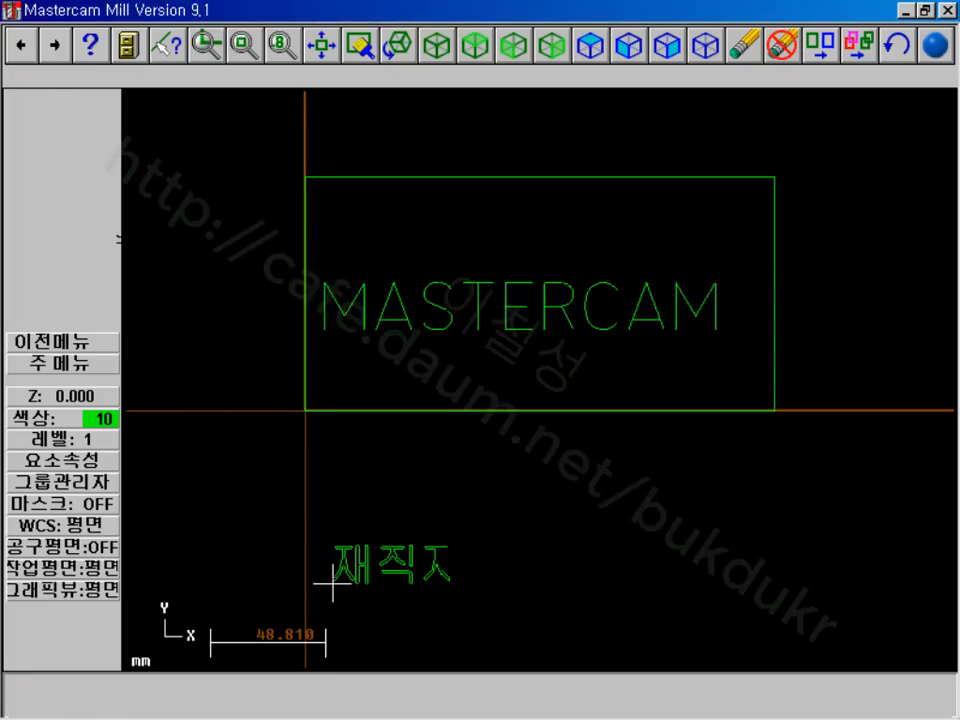
click(80, 343)
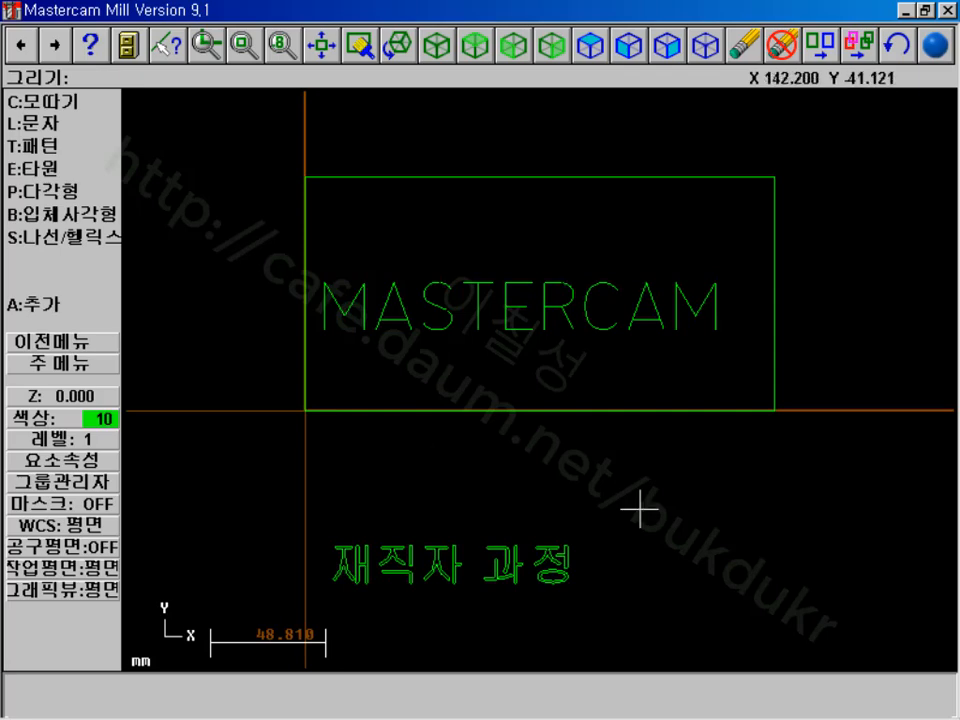
- Window-delete the second set of Korean letters and return to the drawing commands
click(764, 52)
click(115, 122)
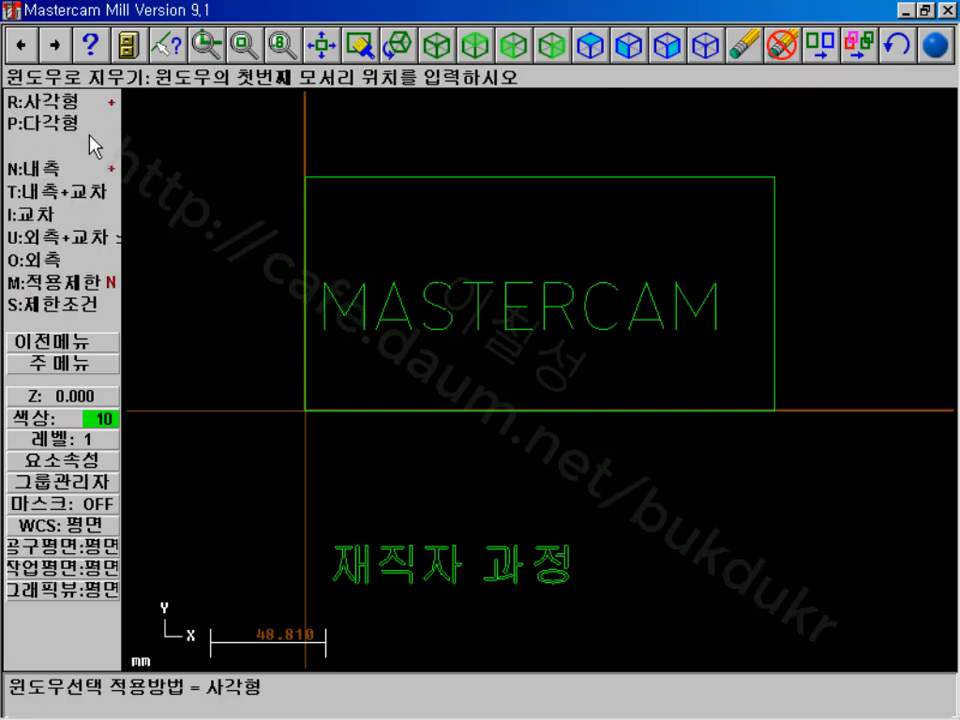
click(659, 491)
click(304, 644)
click(62, 341)
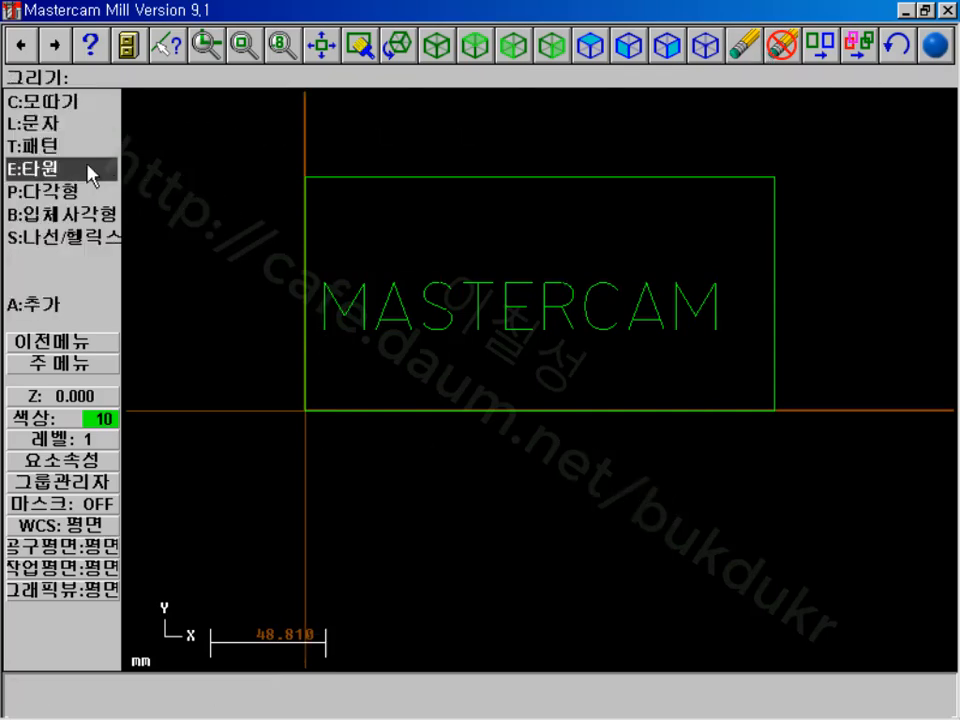
- Create the letters 재직자 과정 in TrueType Arial size 20 once more, placed below the rectangle and right of the vertical axis
click(55, 114)
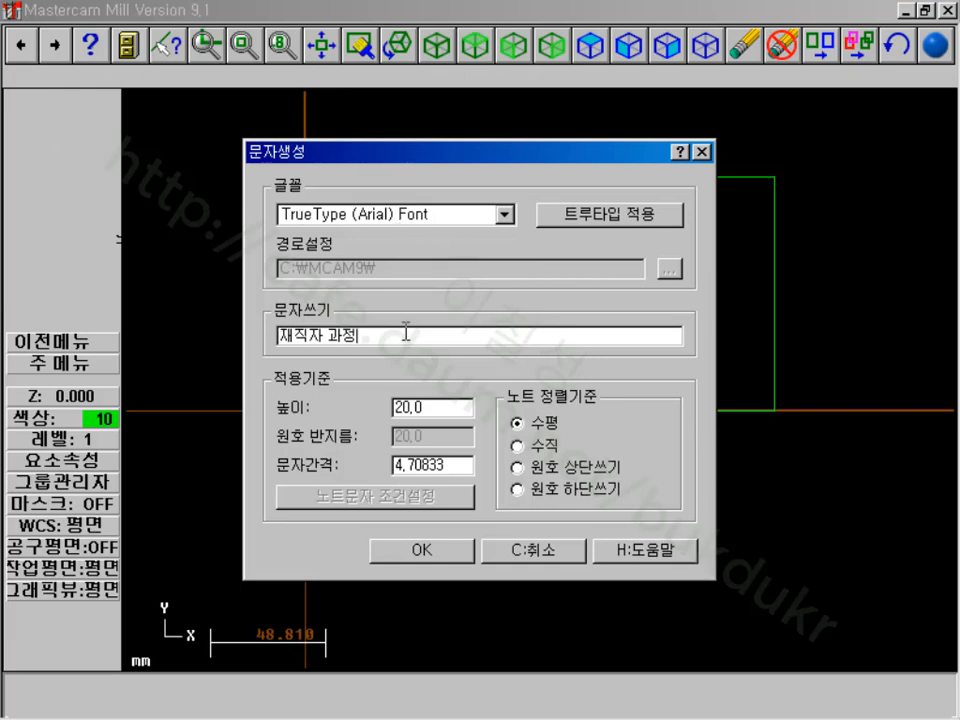
drag(406, 333, 171, 332)
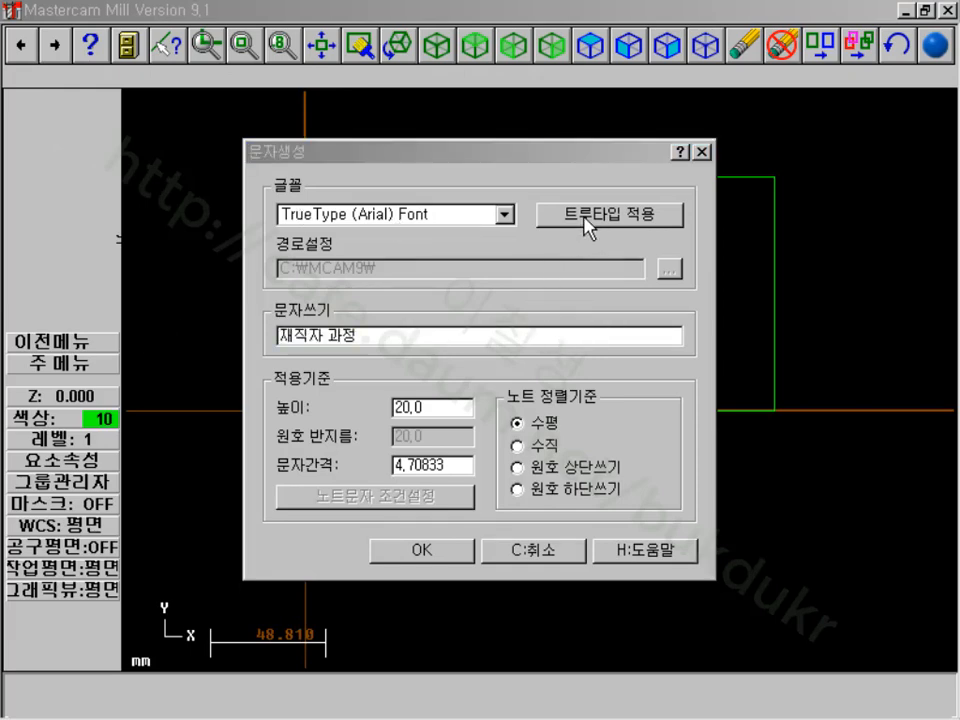
click(589, 217)
click(611, 341)
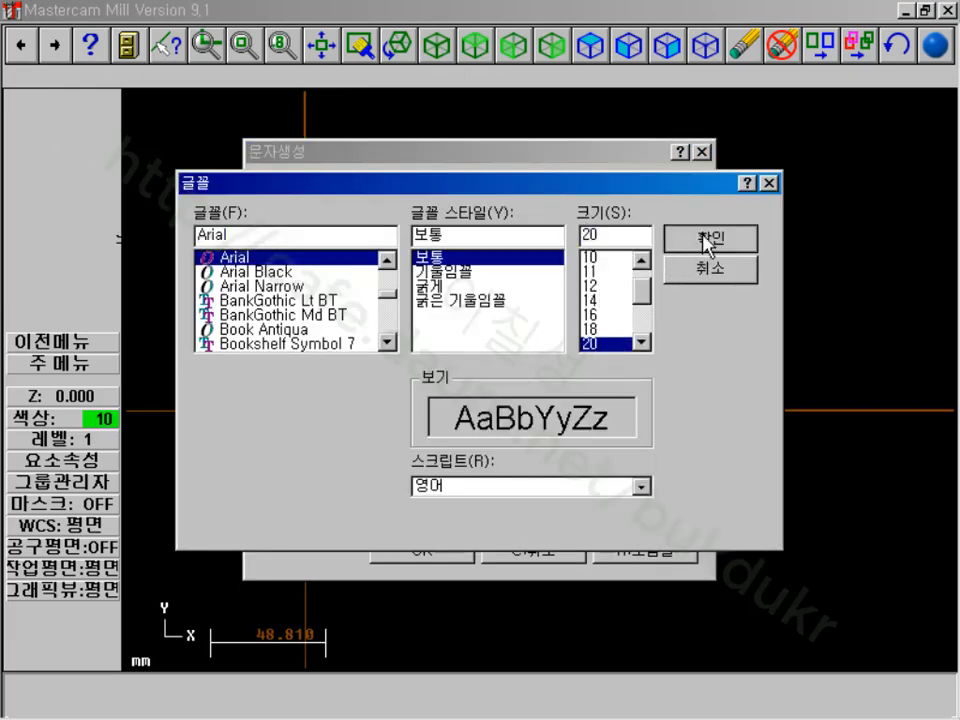
click(709, 240)
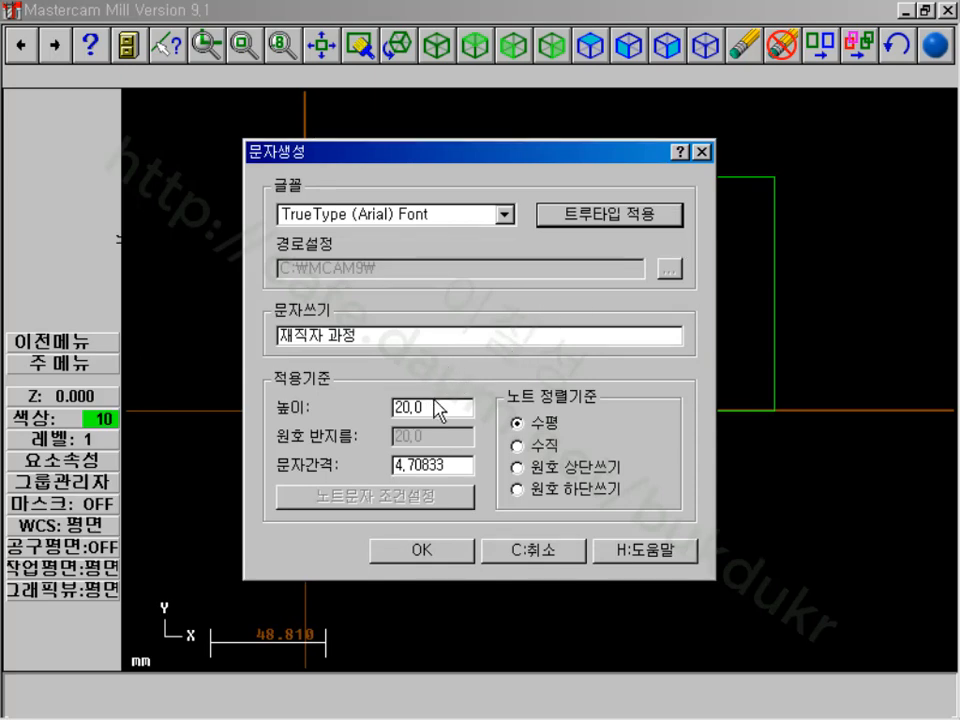
click(450, 552)
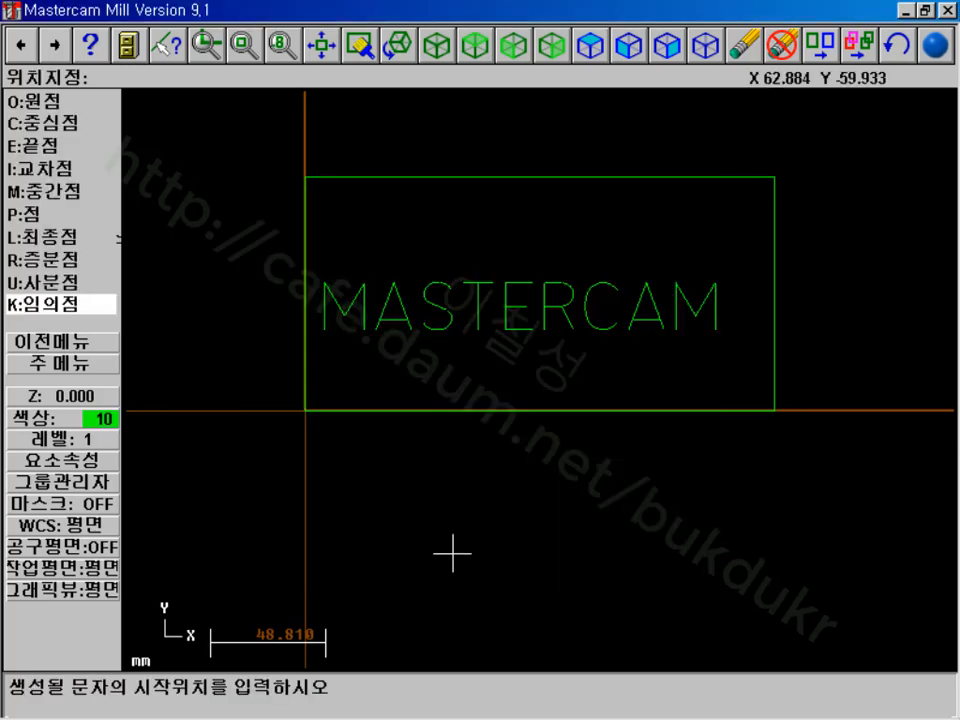
click(370, 593)
key(Escape)
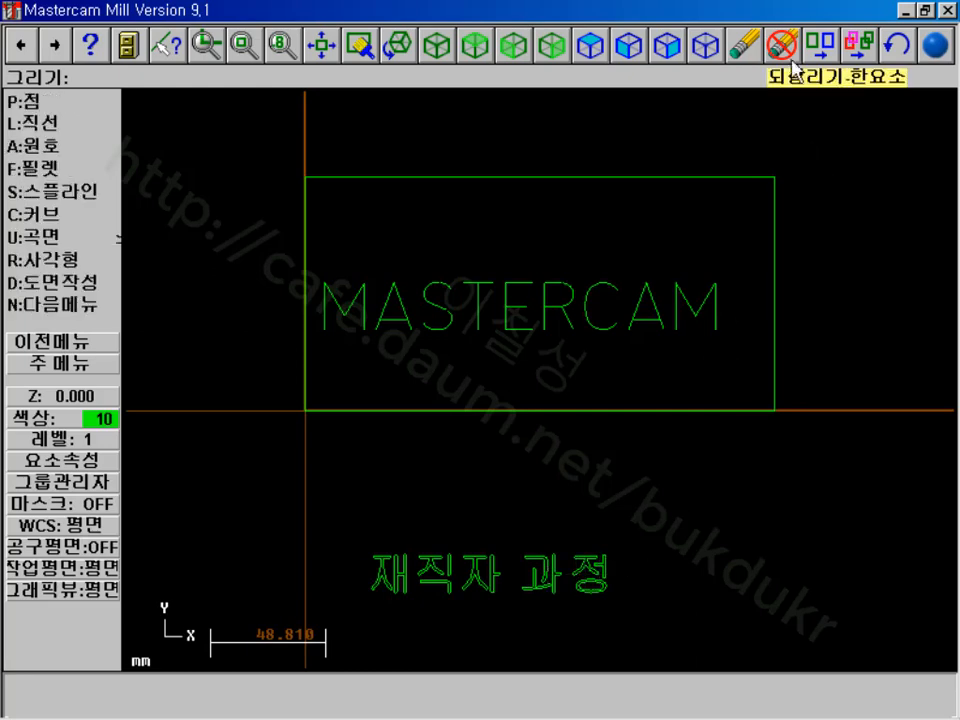
- Delete the Arial letters 재직자 과정 with a rectangular window and return to the drawing commands
click(783, 45)
click(40, 123)
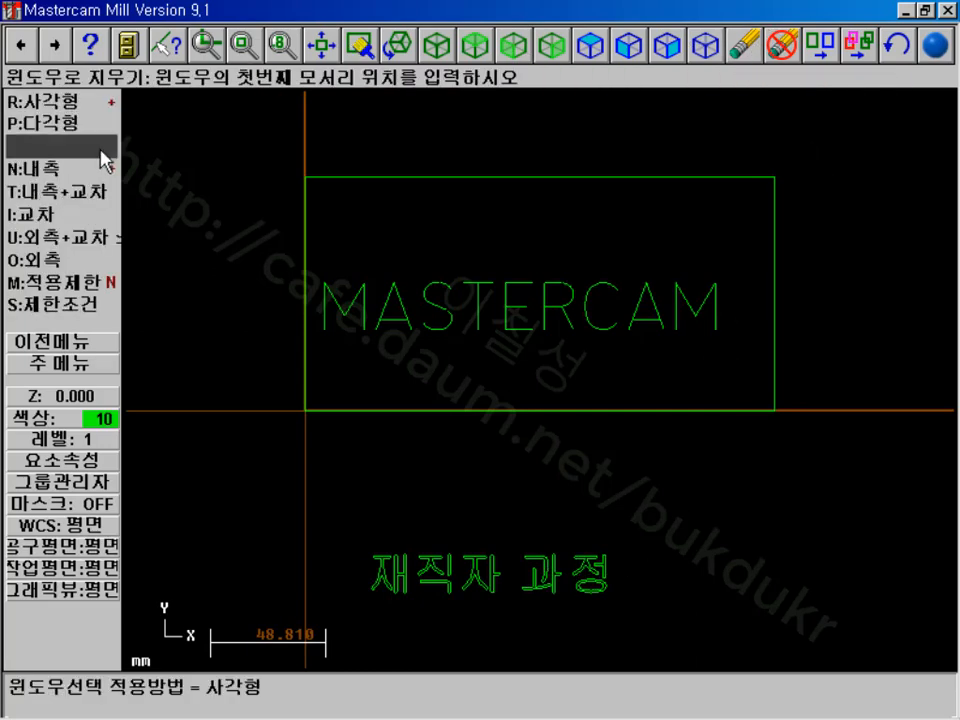
click(636, 507)
click(352, 618)
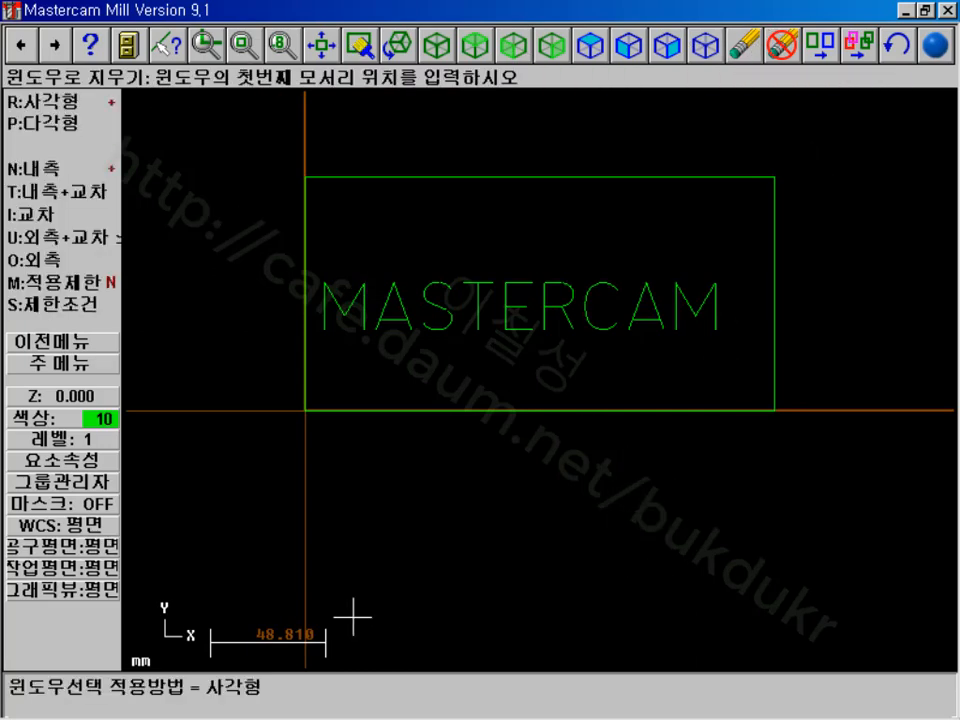
click(75, 342)
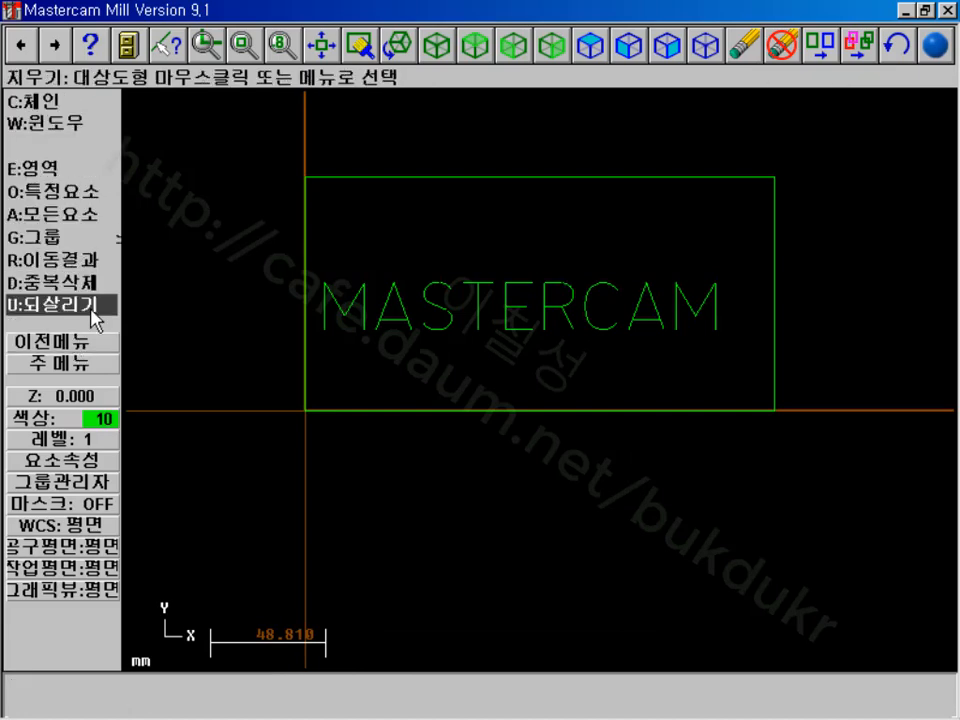
click(96, 342)
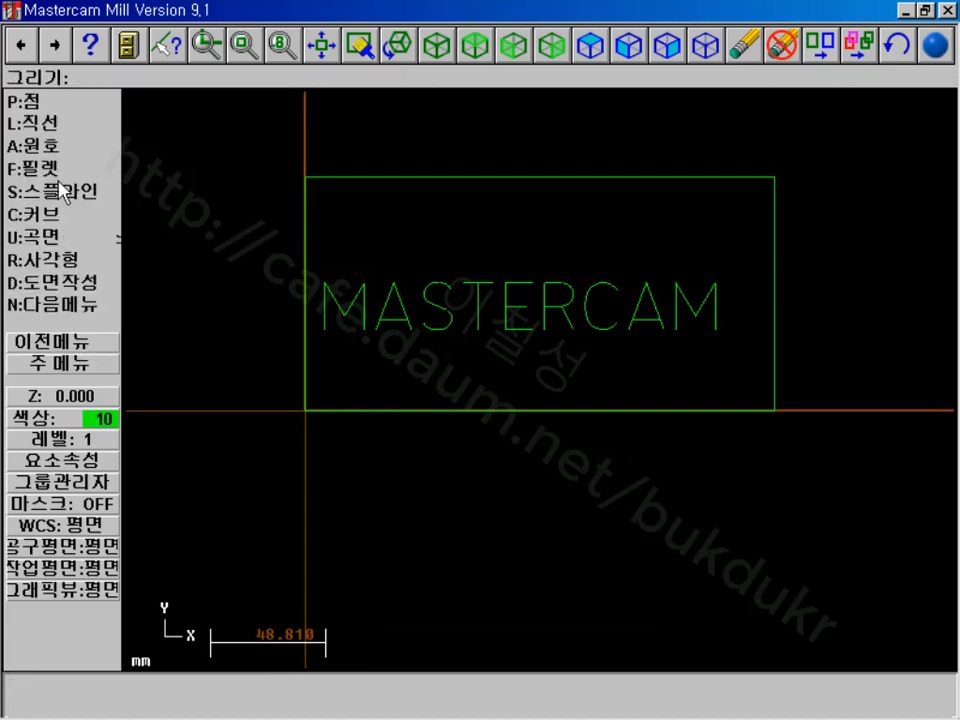
- Start letter creation for 재직자 과정 and set the TrueType font to 굴림체, size 20
click(55, 304)
click(40, 123)
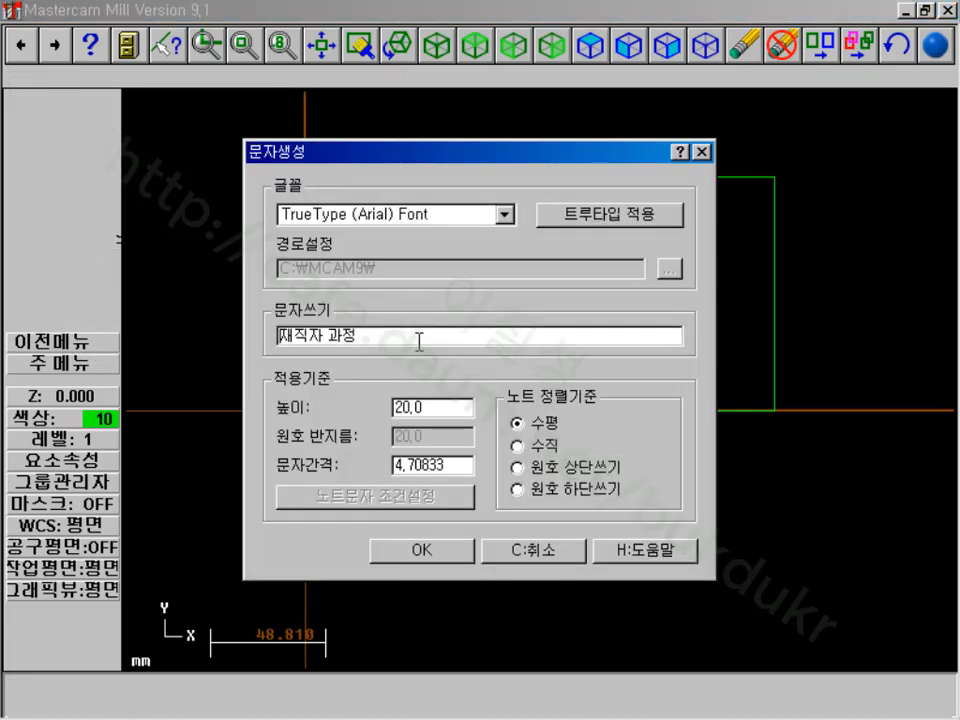
drag(388, 337, 124, 340)
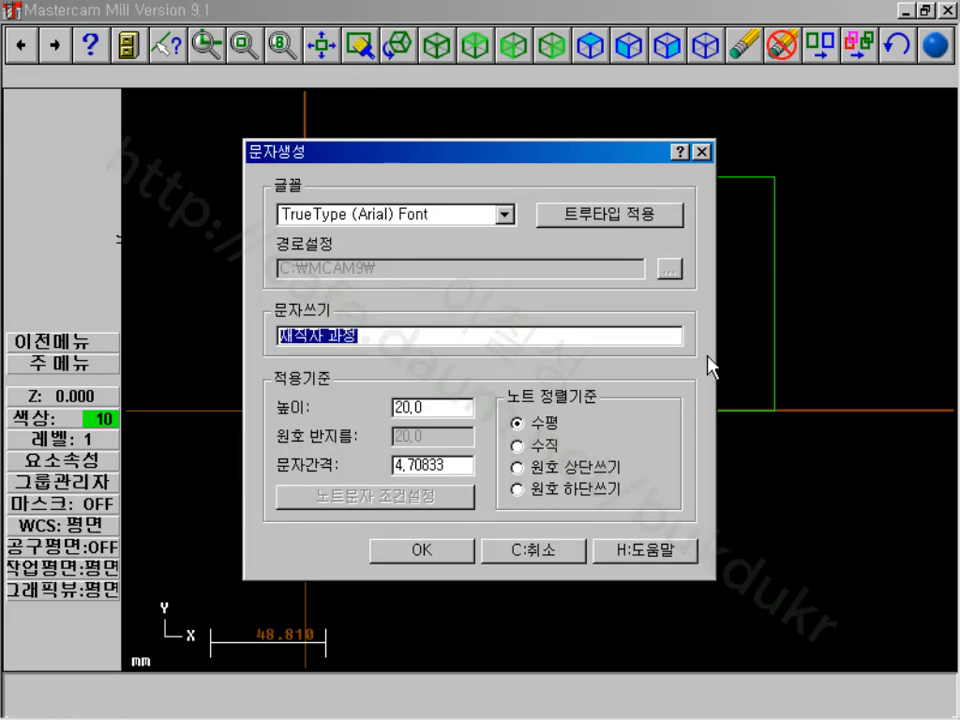
click(641, 214)
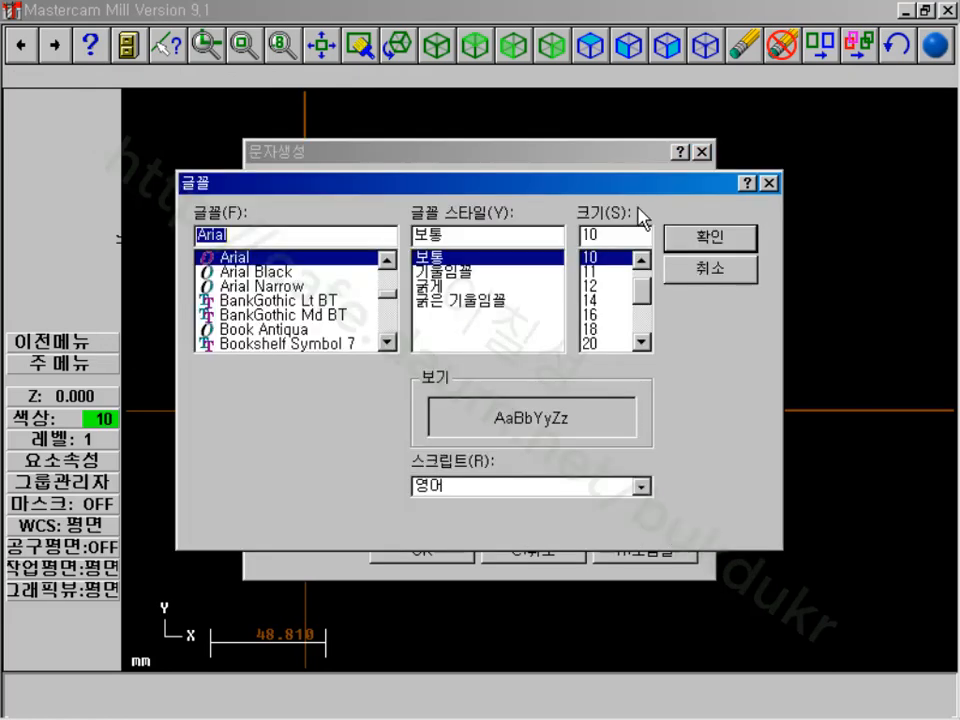
click(592, 343)
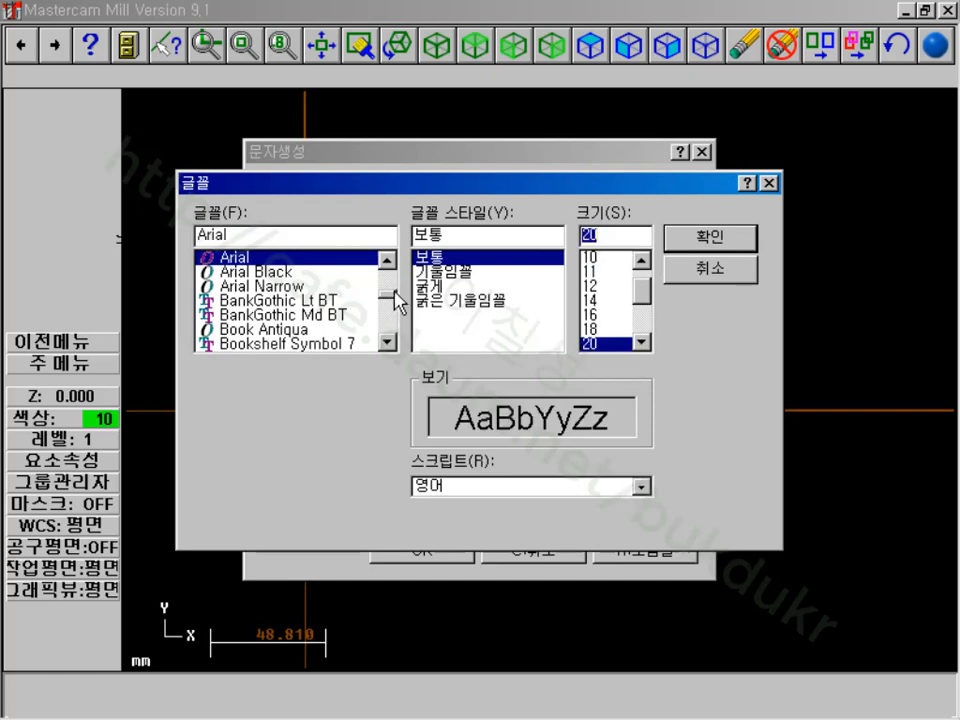
mouse_move(390, 298)
mouse_down()
mouse_move(388, 280)
mouse_move(388, 288)
mouse_up()
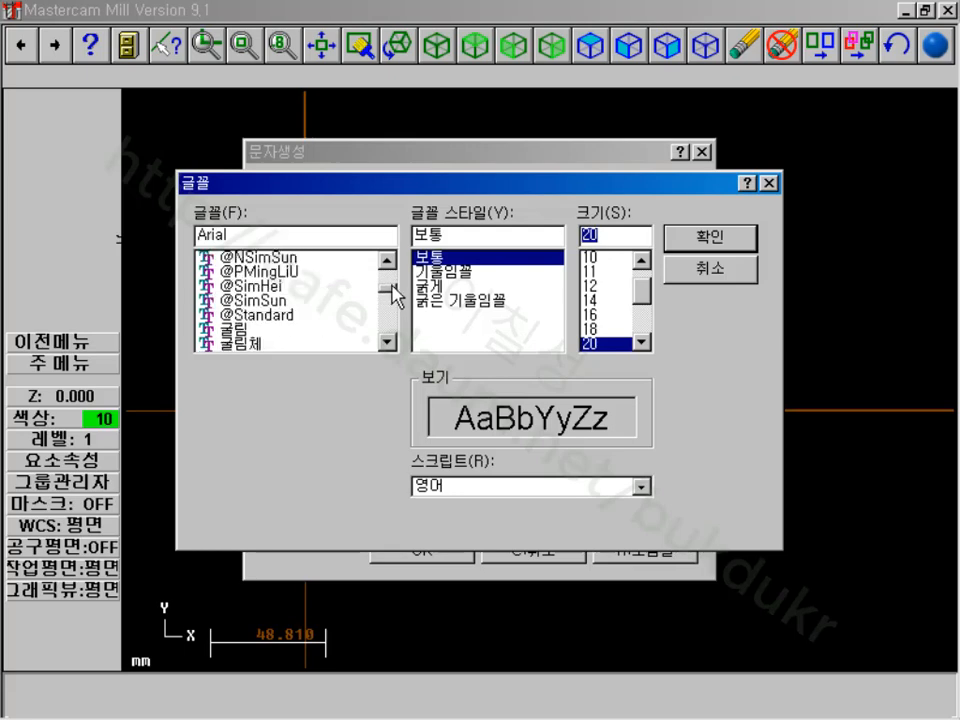
click(252, 343)
click(710, 246)
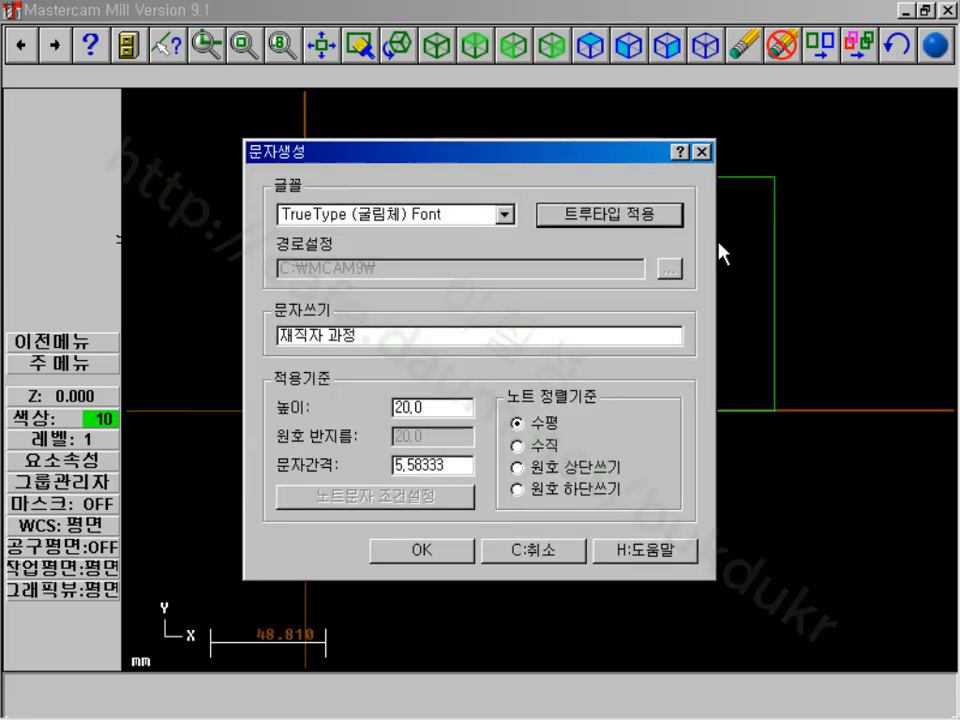
- Place the 굴림체 letters 재직자 과정 at height 20 below the rectangle and return to the main menu
click(371, 336)
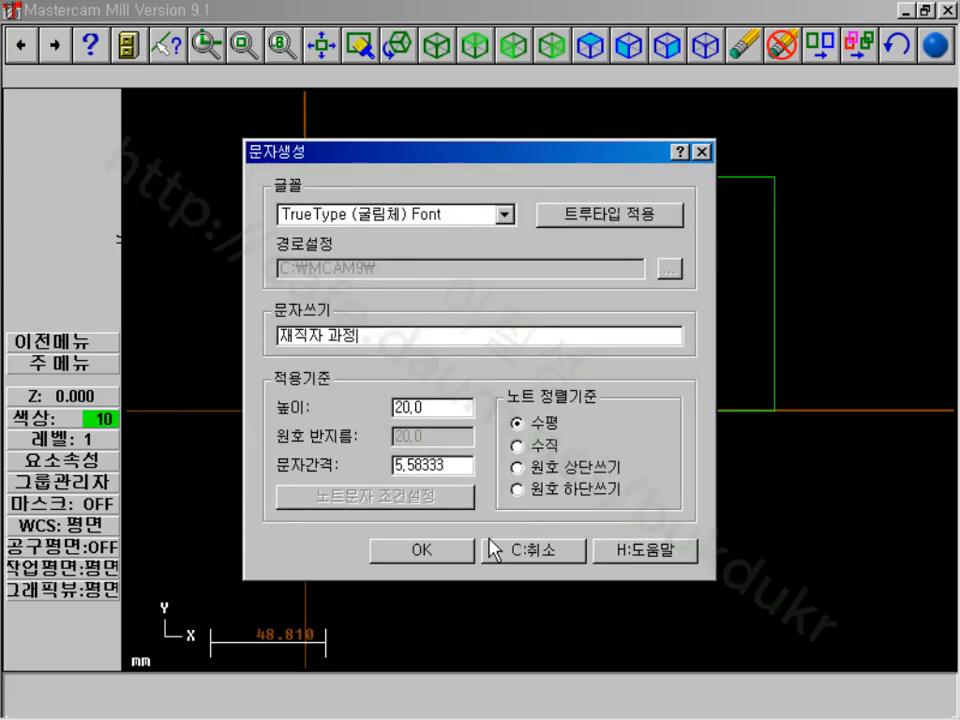
click(445, 551)
click(453, 576)
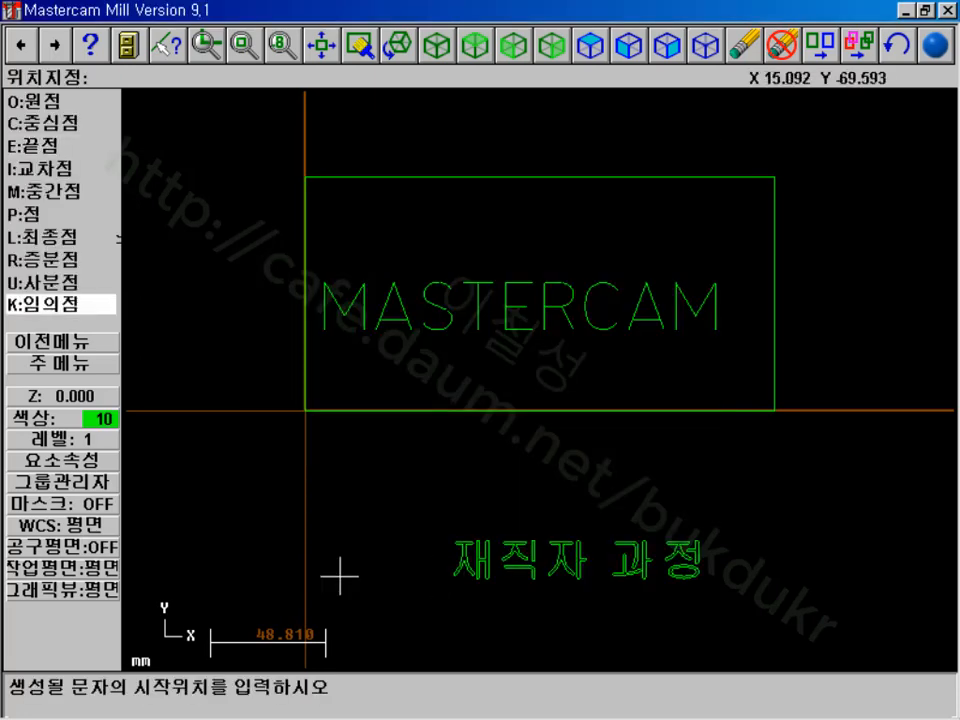
scroll(474, 574, up, 1)
scroll(474, 572, down, 2)
key(Escape)
key(Escape)
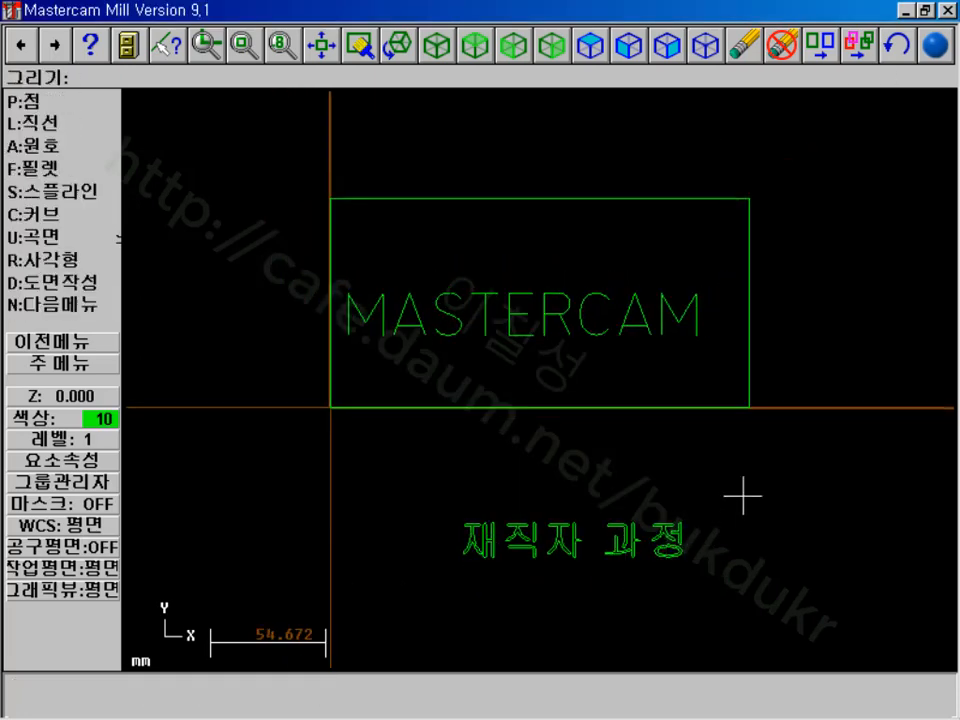
key(Escape)
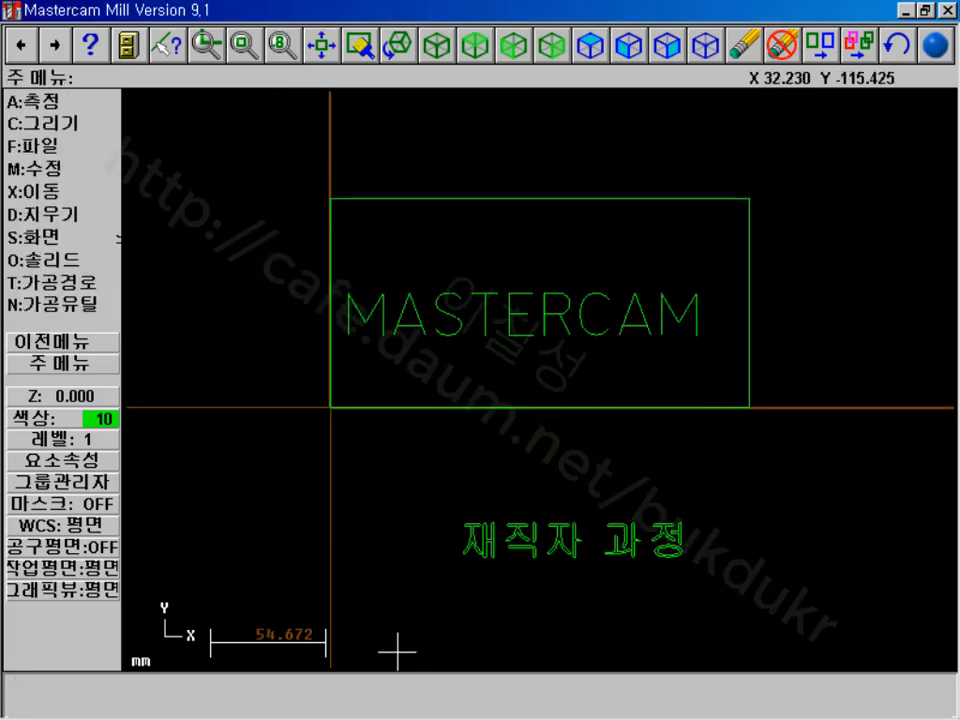
- Start letter creation again for 재직자 과정 in 굴림체 and set the letter height to 40
click(60, 124)
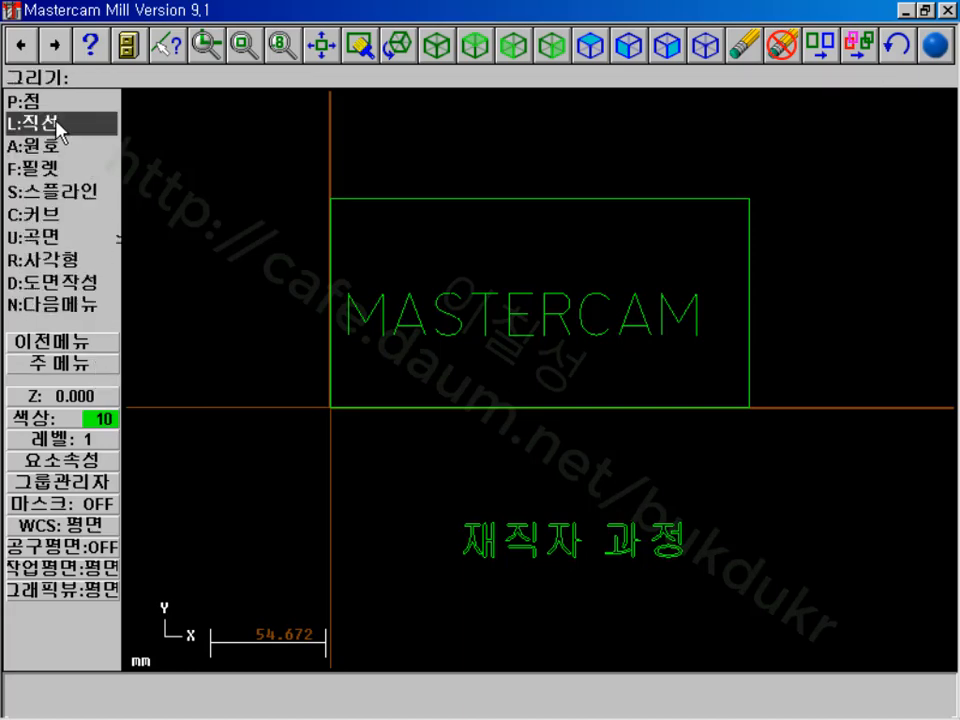
click(60, 283)
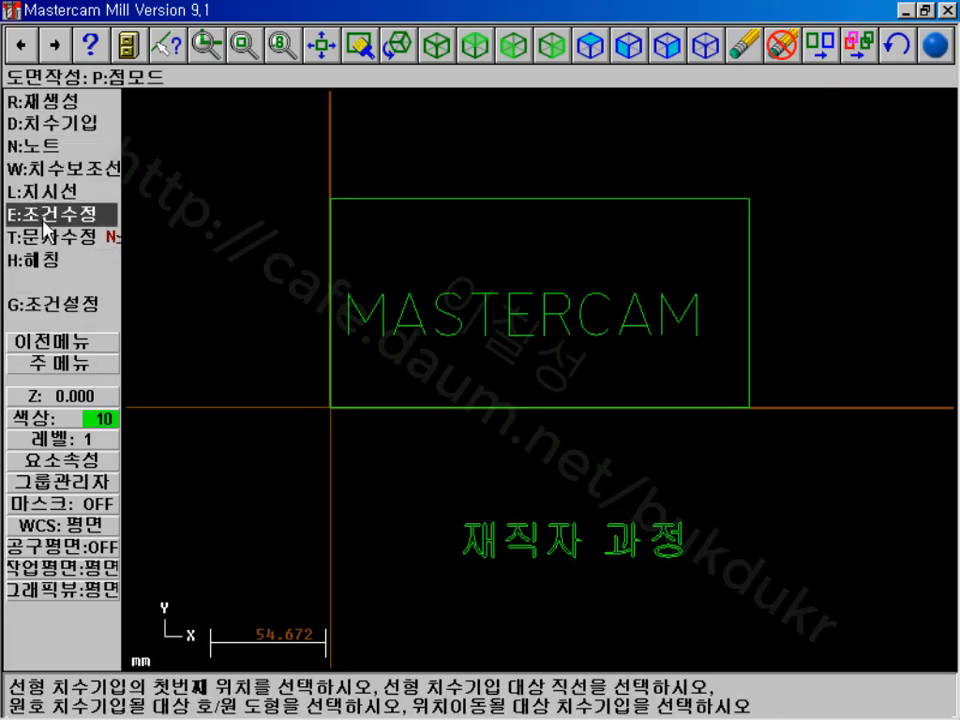
click(62, 345)
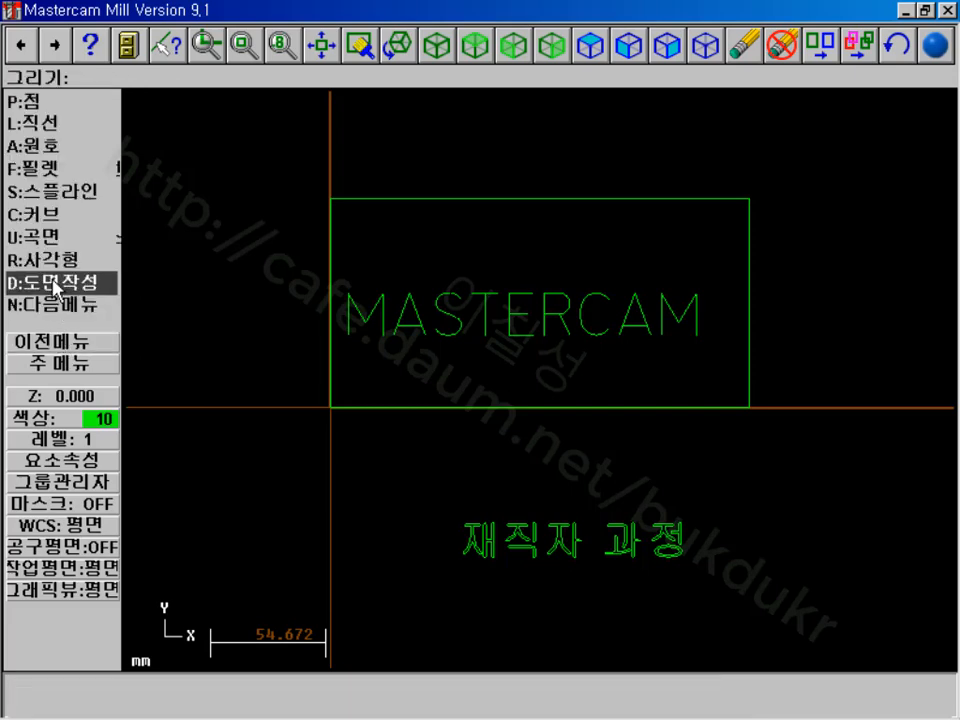
click(55, 305)
click(58, 122)
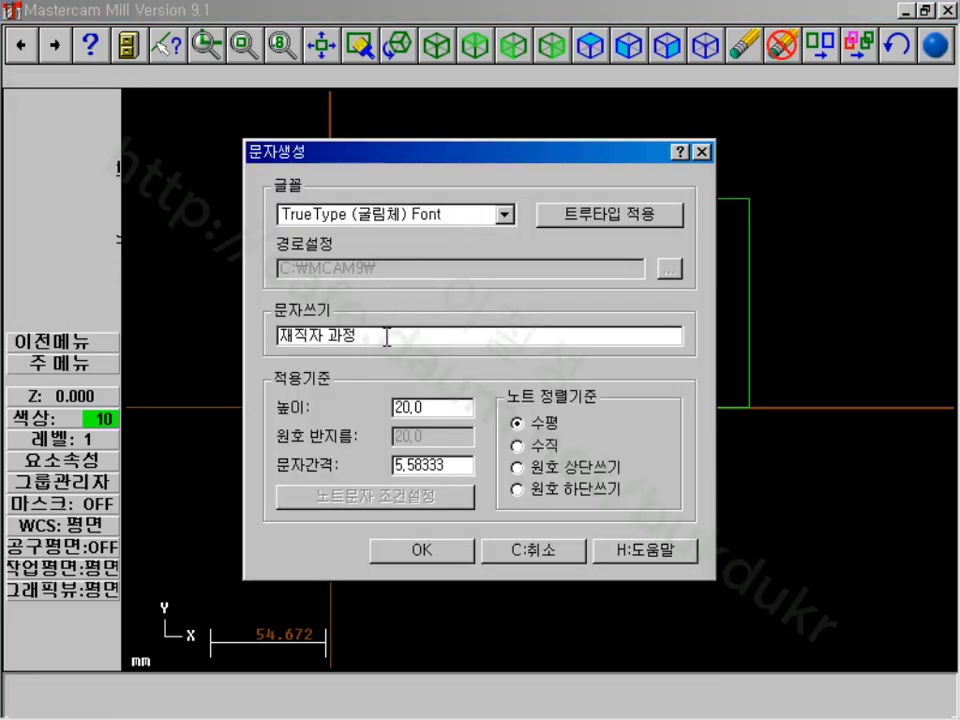
key(Tab)
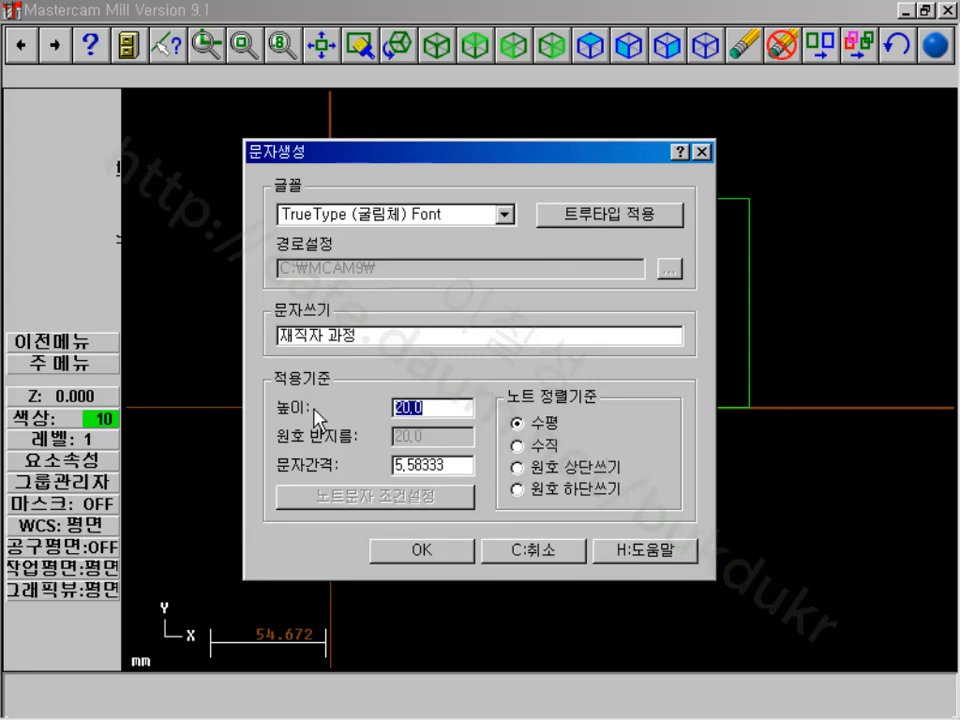
text(40)
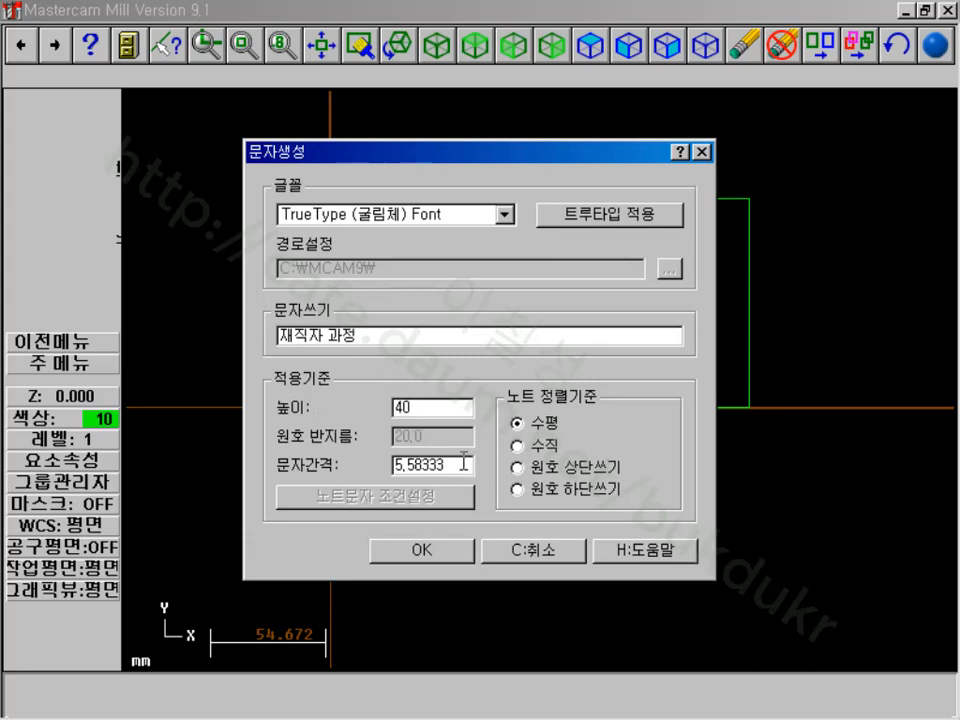
key(Tab)
- Place the 40-high letters 재직자 과정 below the smaller Korean text and finish the command
click(433, 562)
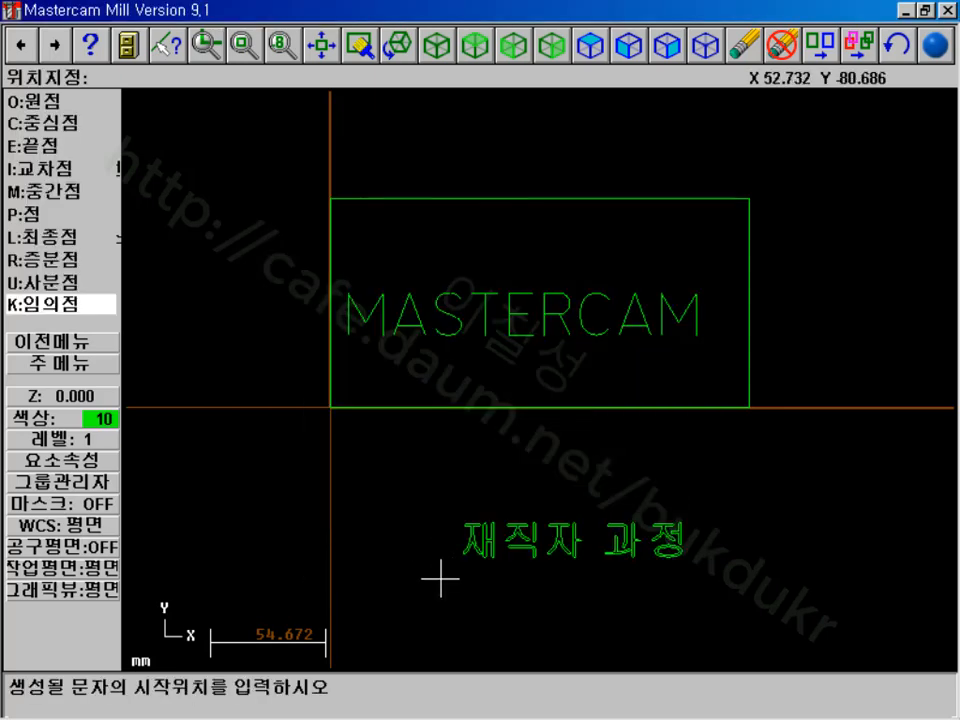
key(Page_Down)
click(437, 630)
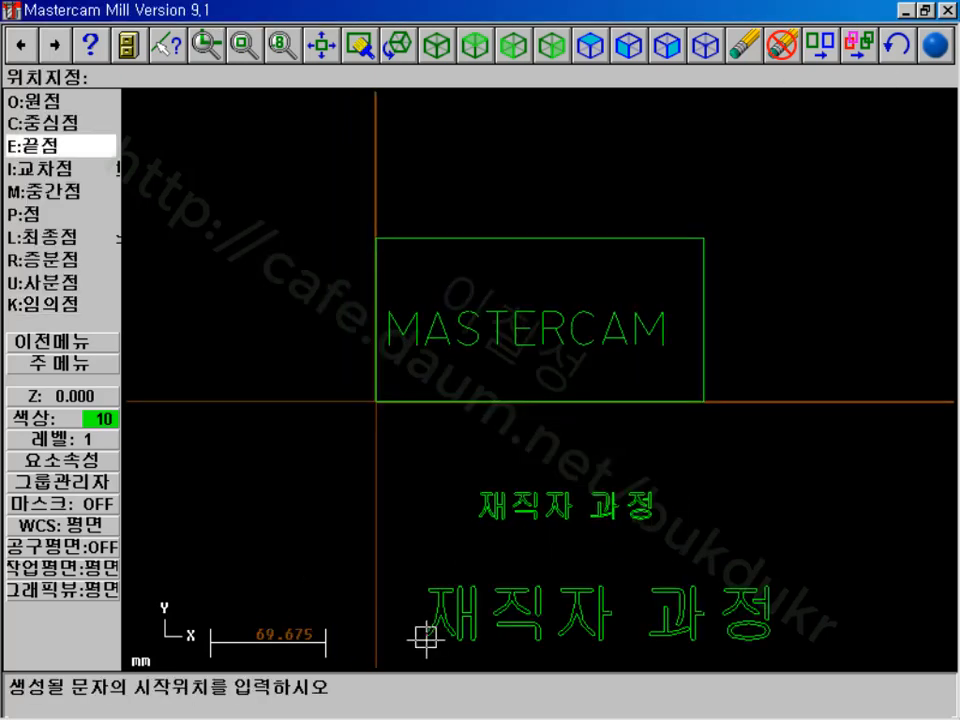
key(Page_Down)
key(Escape)
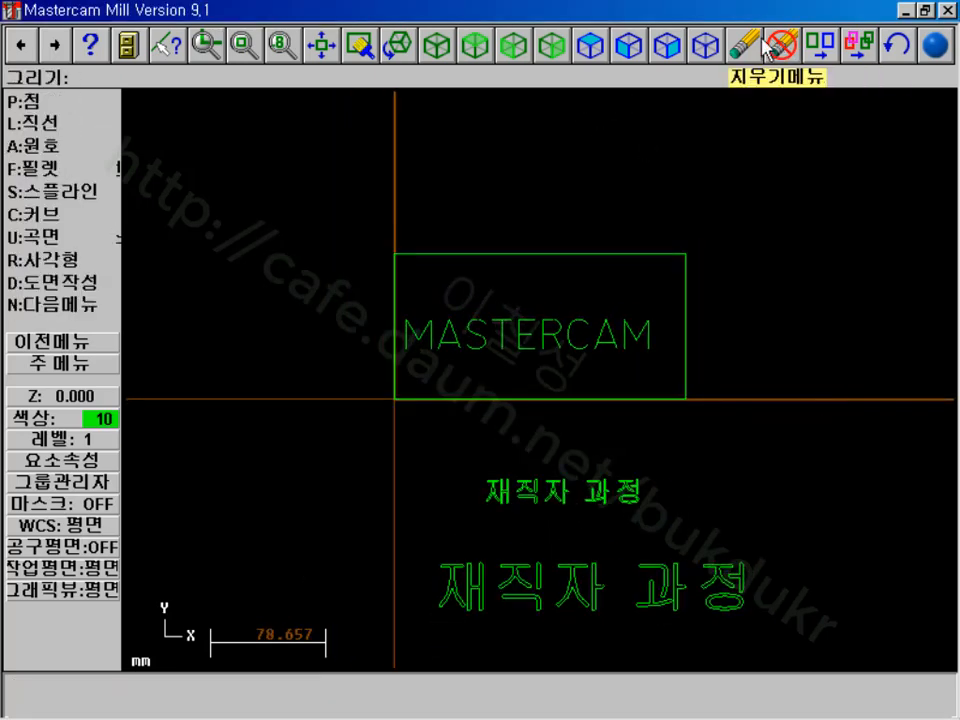
- Delete the smaller 재직자 과정 text directly below the rectangle with a rectangular window
click(783, 45)
click(60, 126)
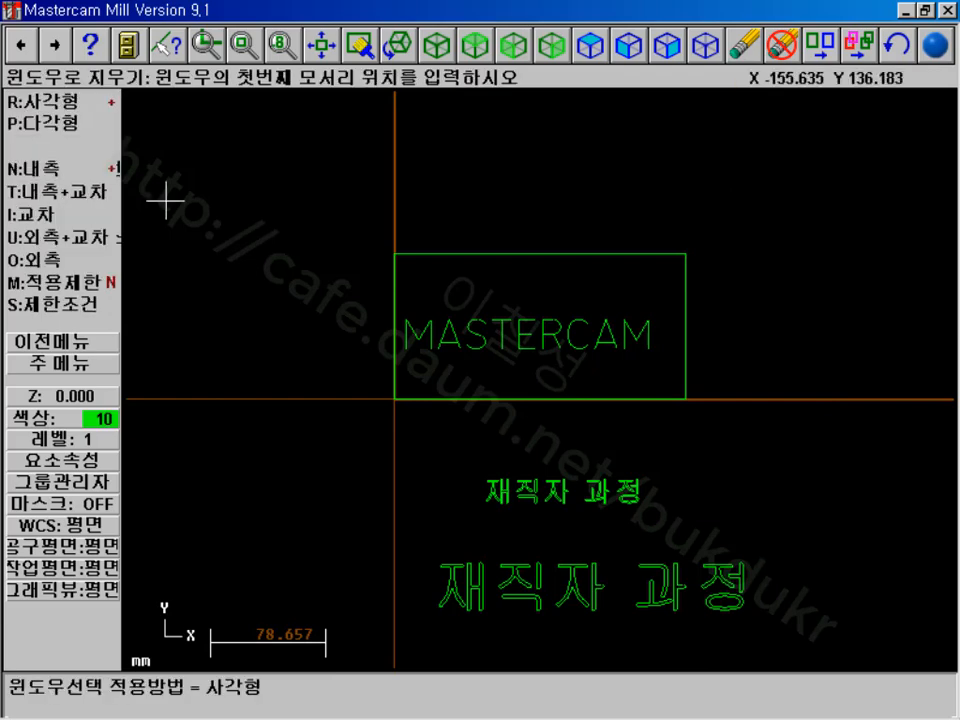
click(735, 439)
click(400, 510)
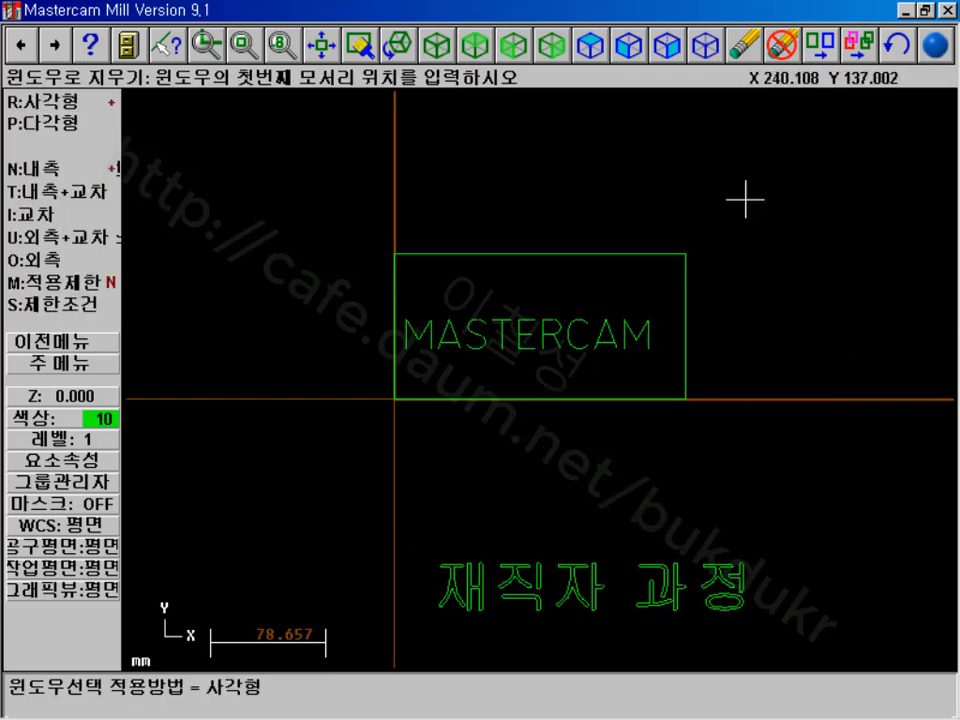
- Fit the drawing in view and zoom in on the letter 재 to examine its outline
click(325, 46)
scroll(540, 437, down, 5)
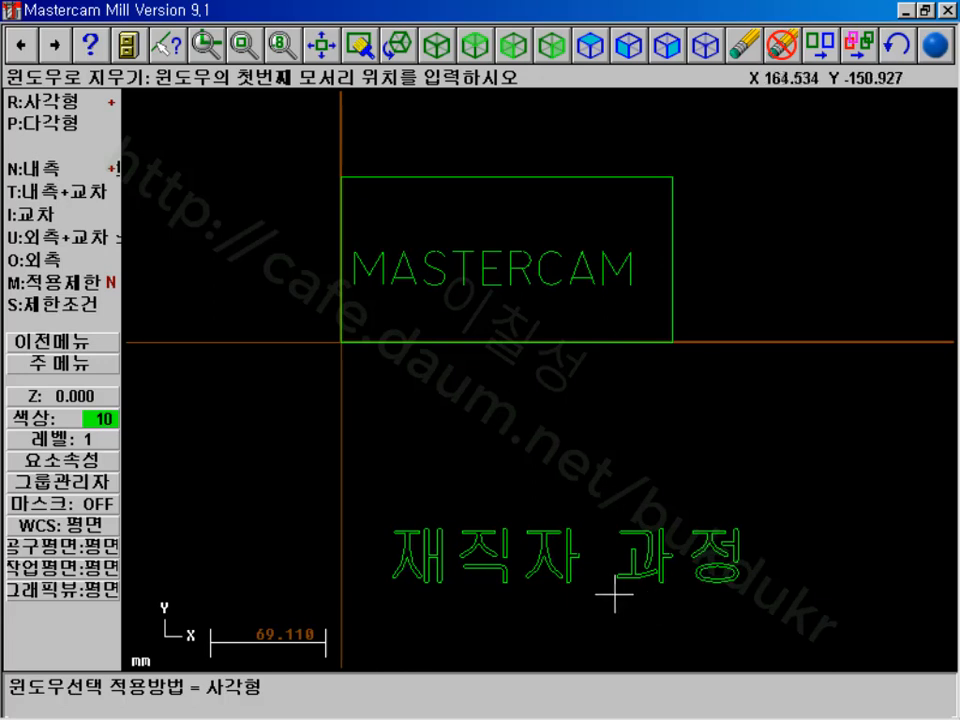
click(206, 45)
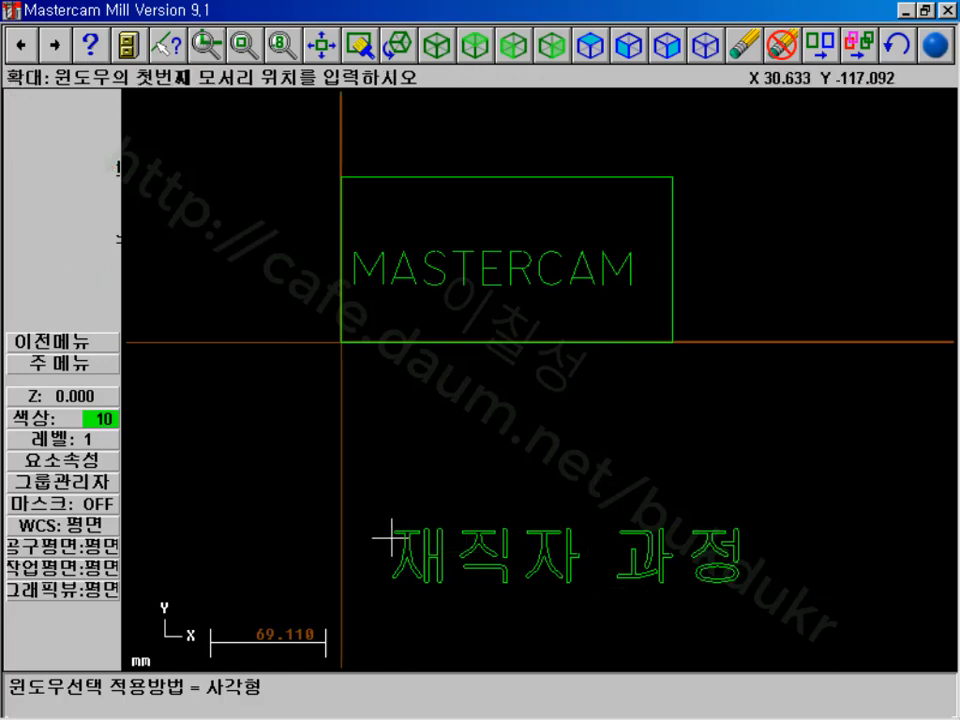
click(363, 515)
click(459, 611)
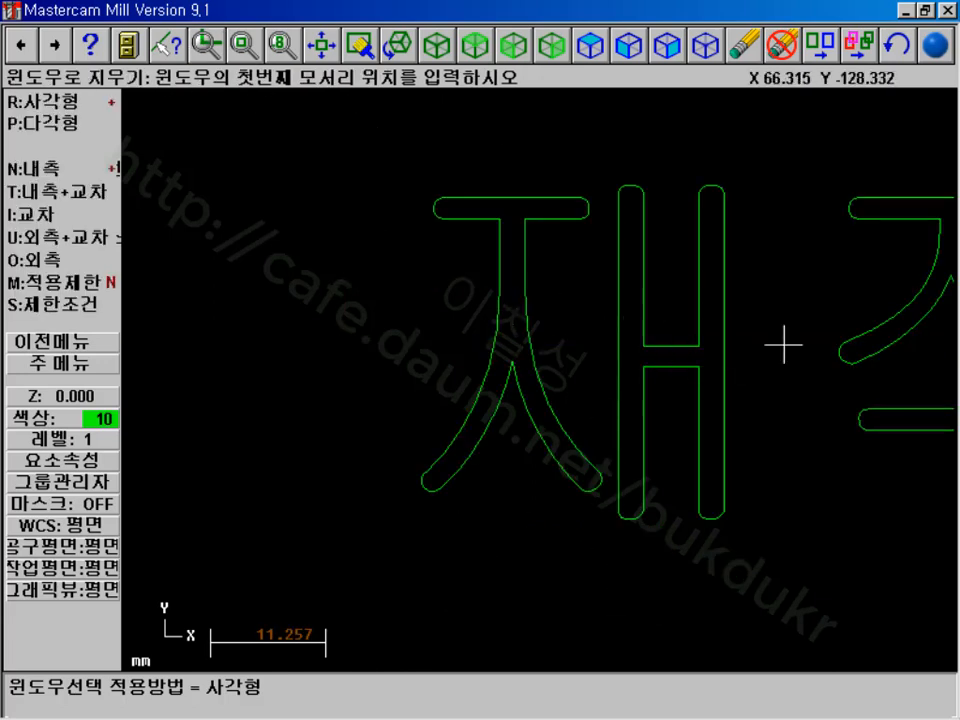
key(Page_Up)
key(Page_Up)
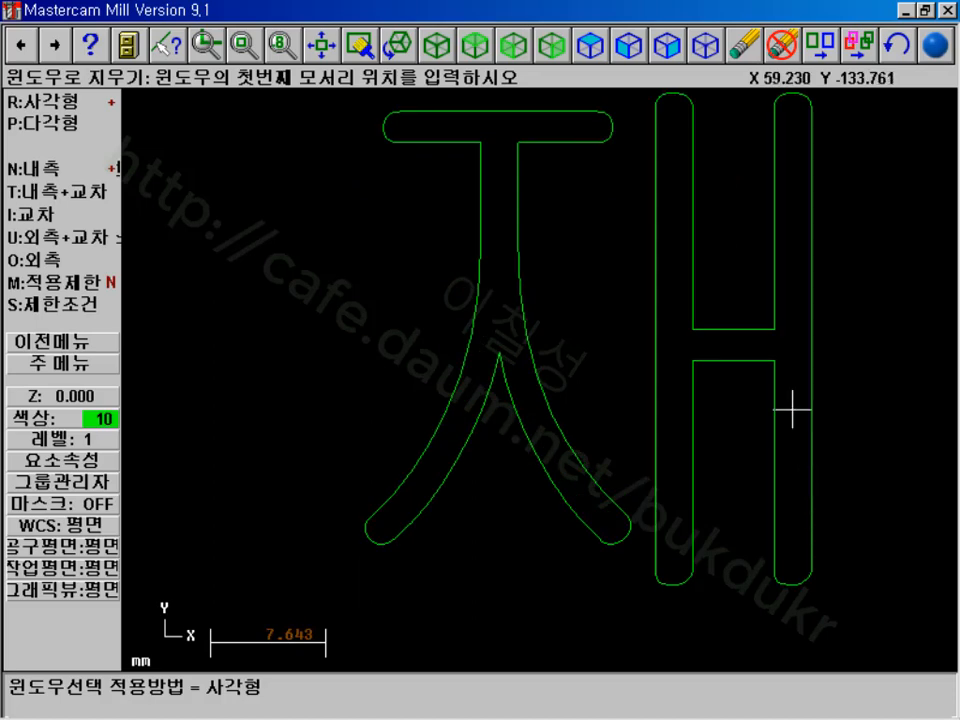
- Zoom out from the letter 재 to view the framed MASTERCAM letters together with the 재직자 과정 text
key(Page_Down)
key(Page_Down)
key(Page_Down)
key(Page_Down)
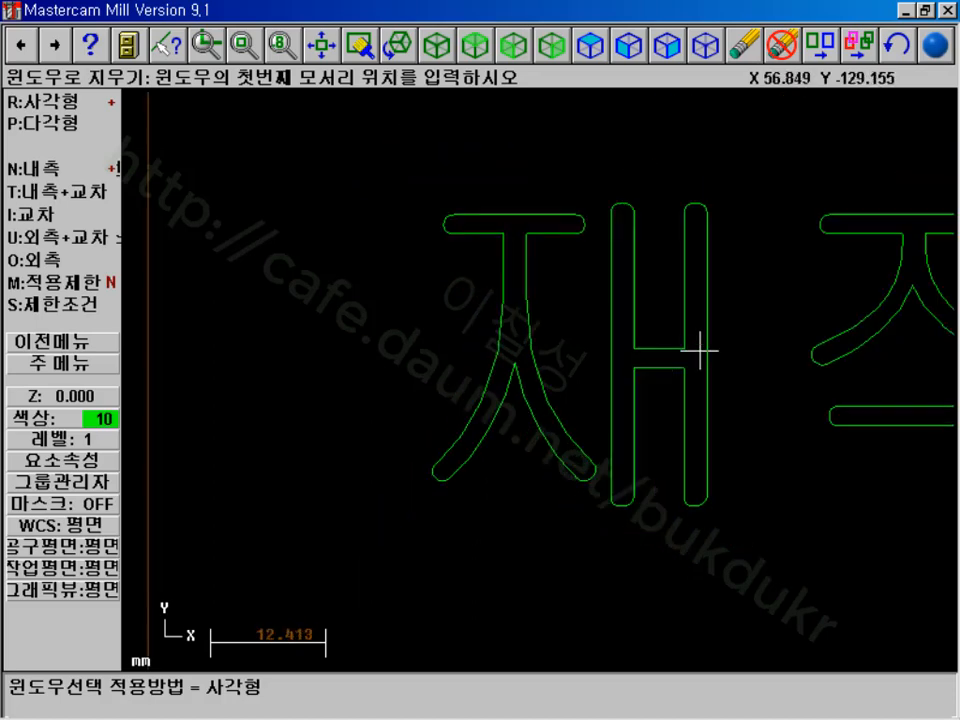
key(Page_Down)
key(Page_Down)
key(Page_Down)
key(Page_Down)
key(Page_Down)
key(Page_Down)
key(Page_Down)
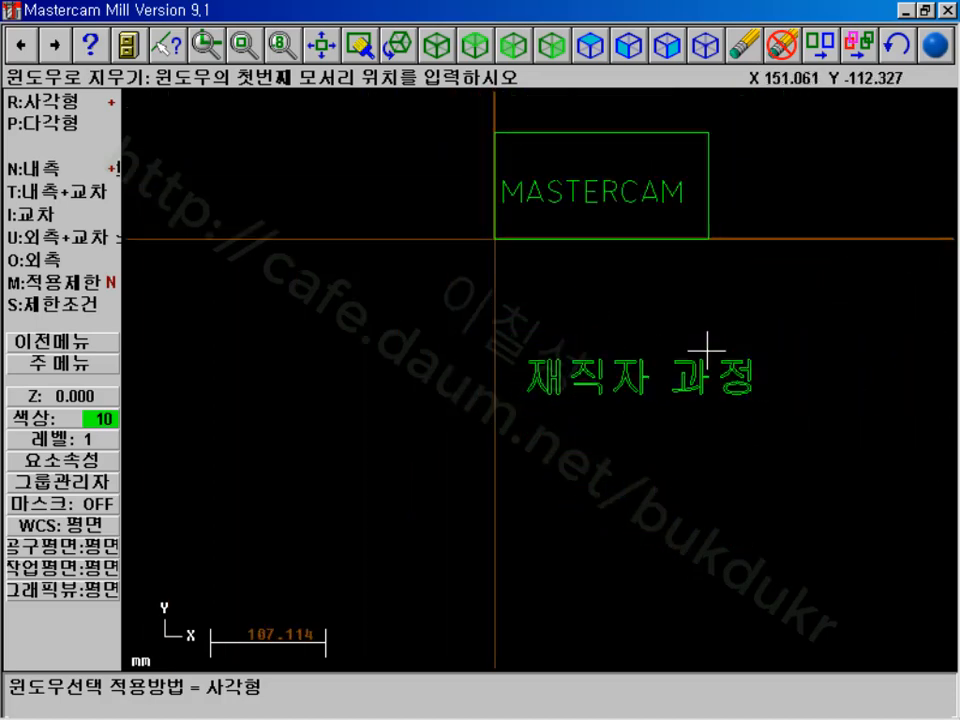
click(234, 38)
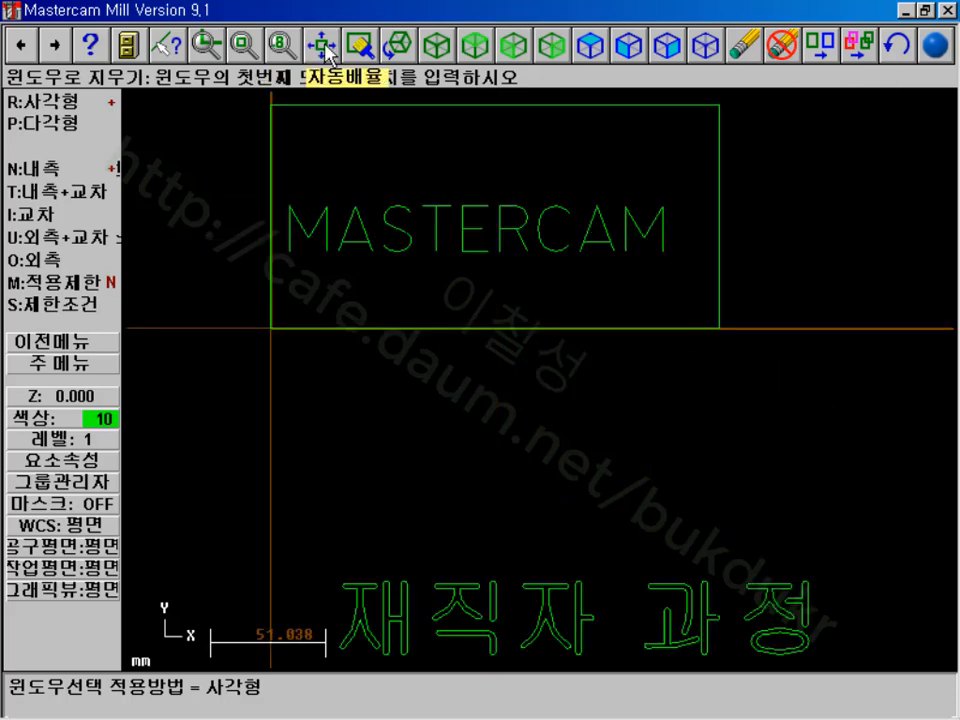
key(Page_Down)
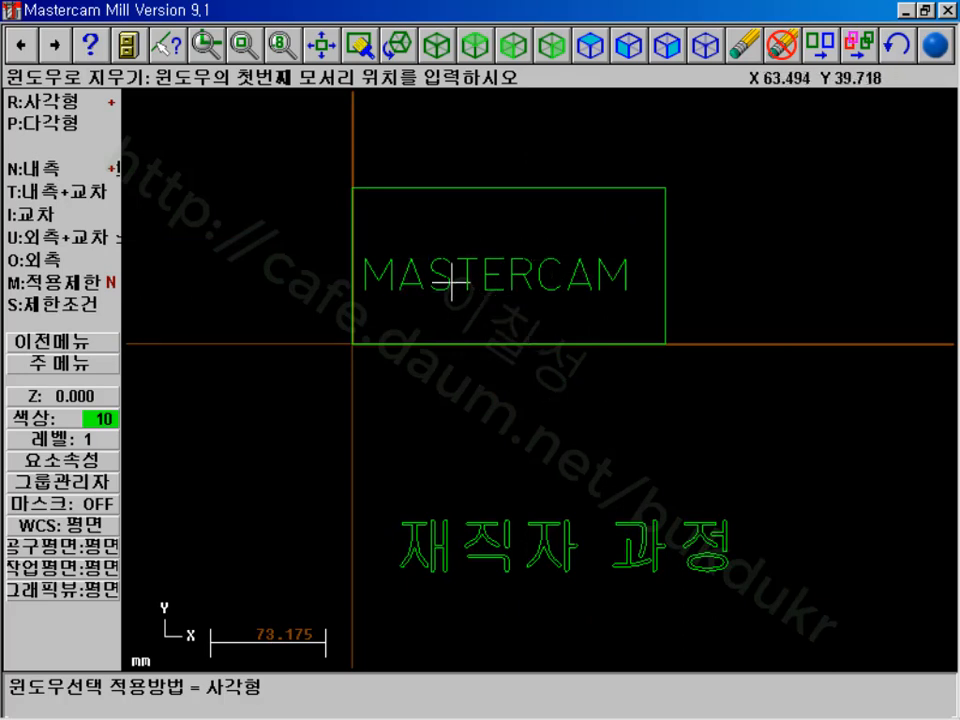
- Start a contour toolpath on the MASTERCAM letters, selecting them by rectangular window with the first M's lower-left endpoint as search start
click(96, 364)
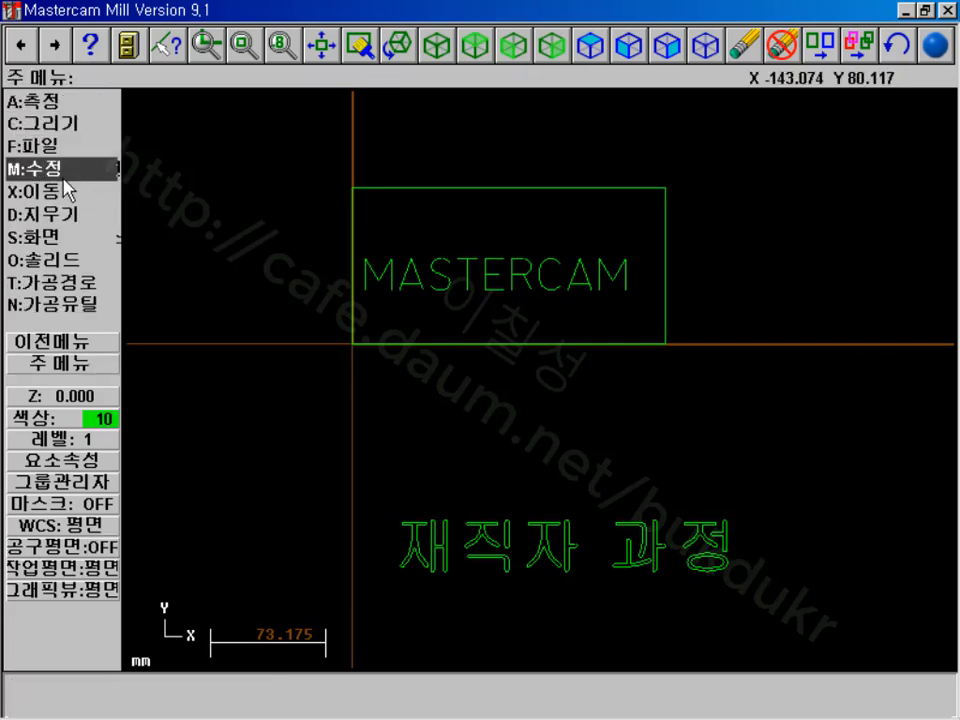
click(73, 280)
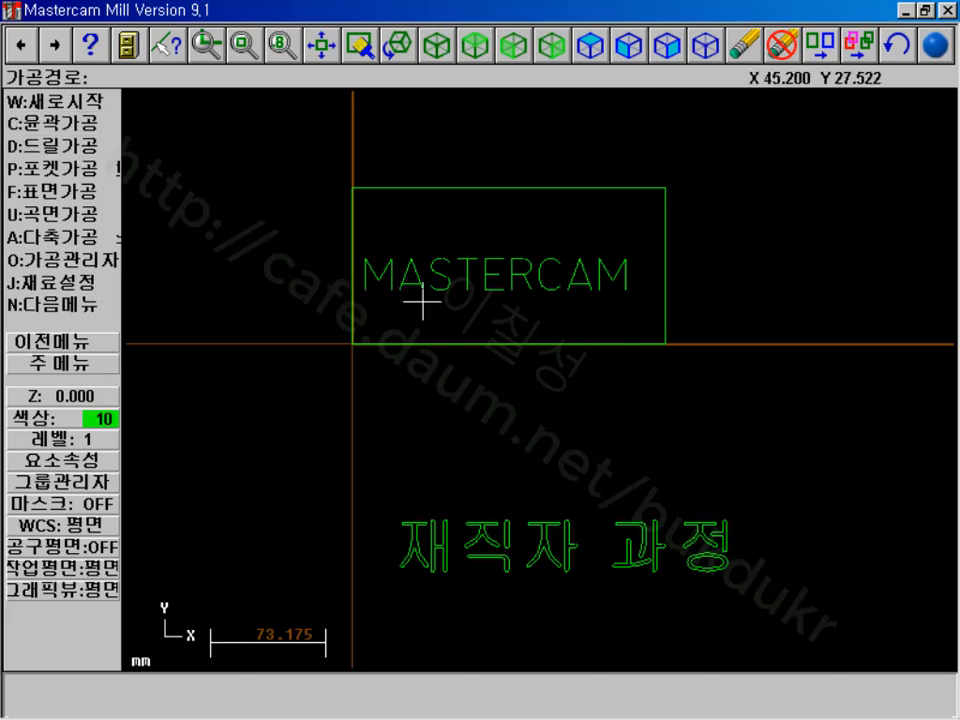
click(62, 122)
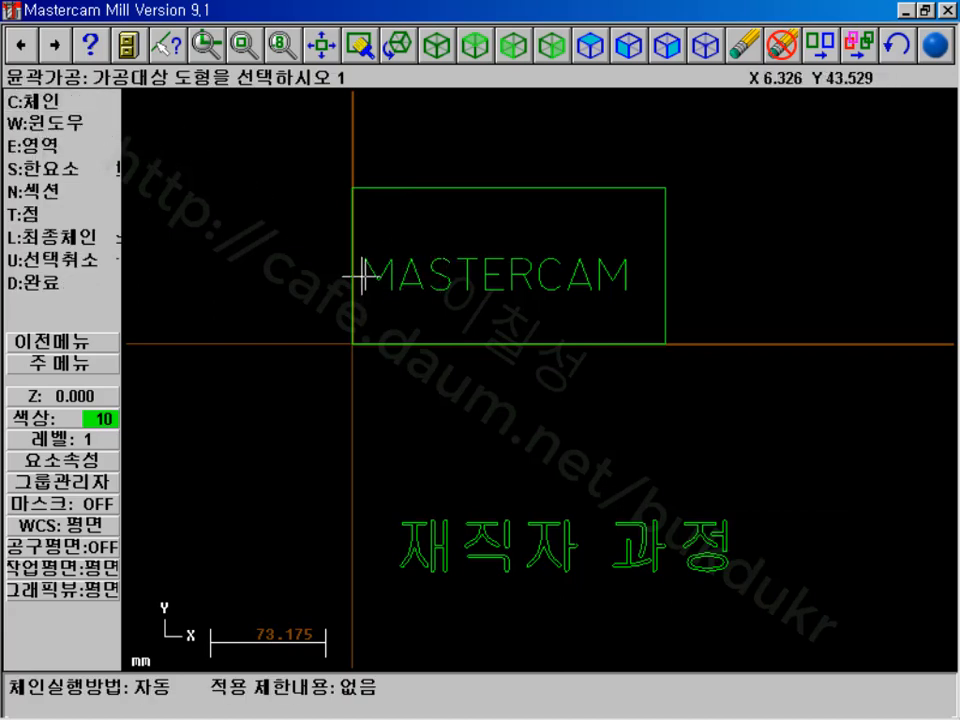
click(205, 44)
click(302, 189)
click(676, 343)
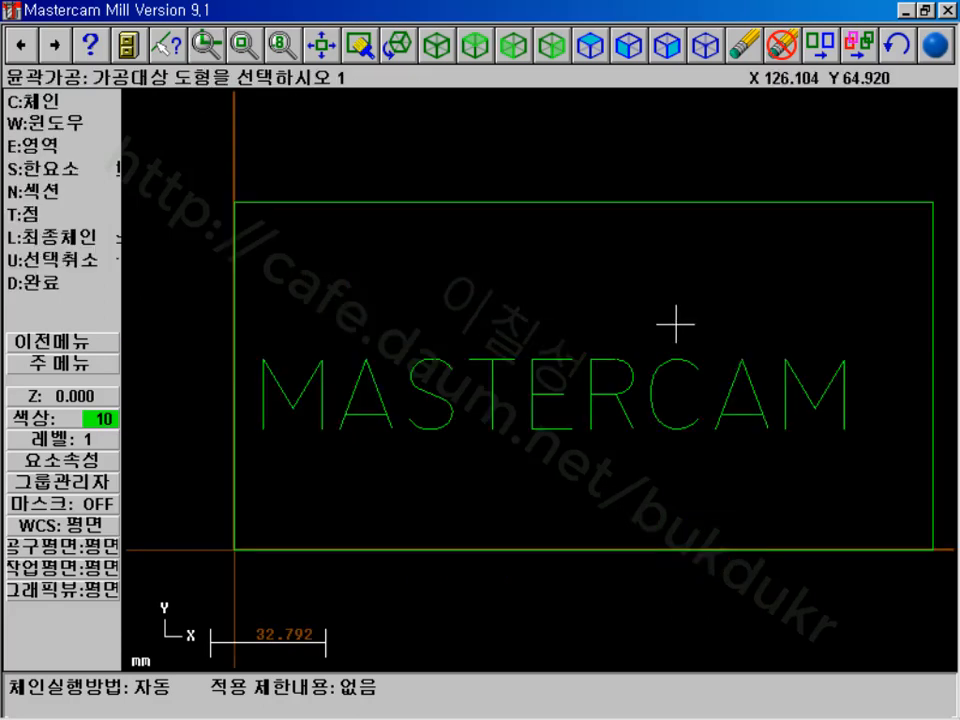
click(59, 126)
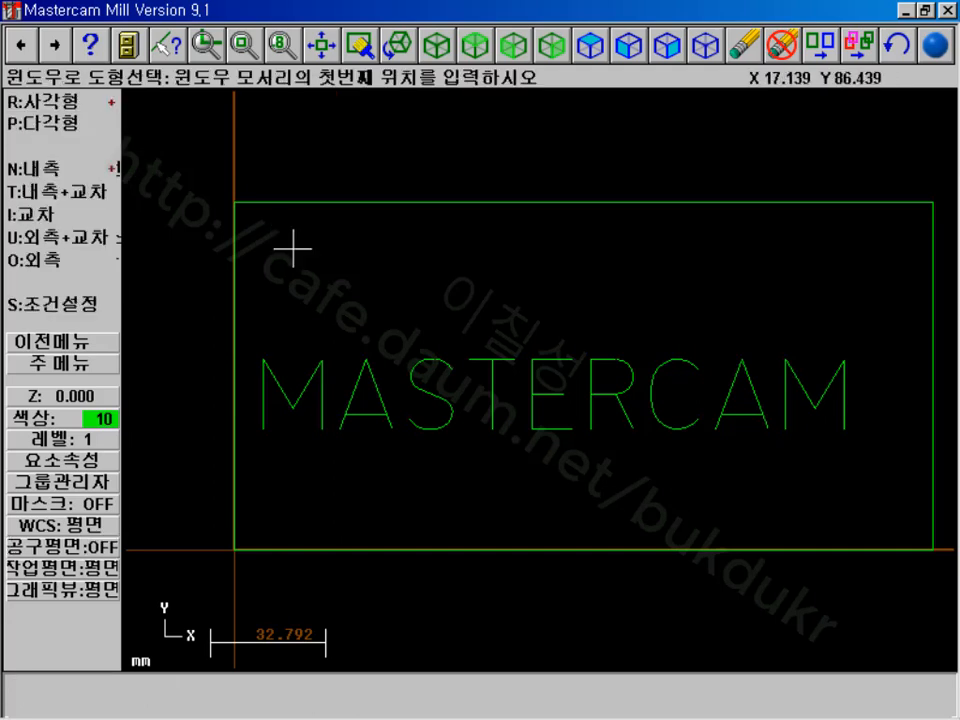
click(251, 333)
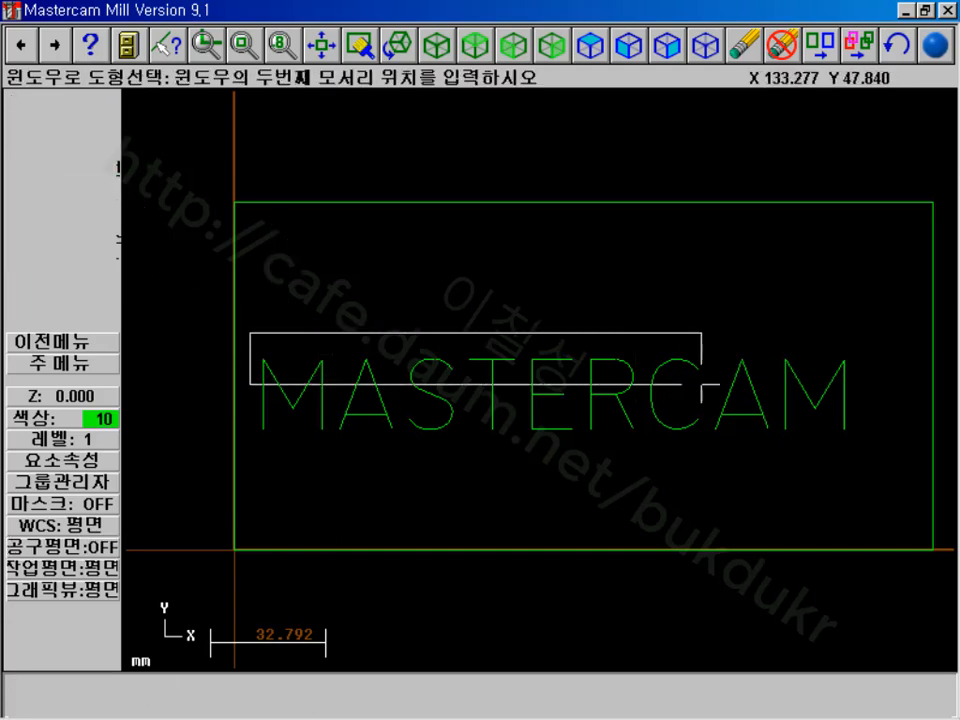
click(876, 455)
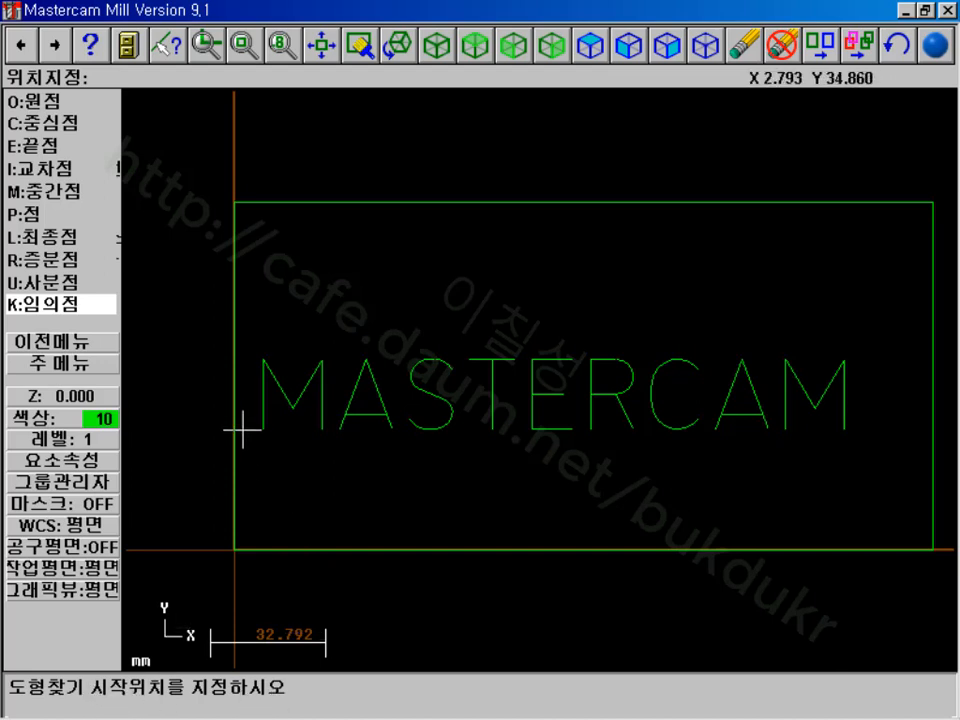
key(e)
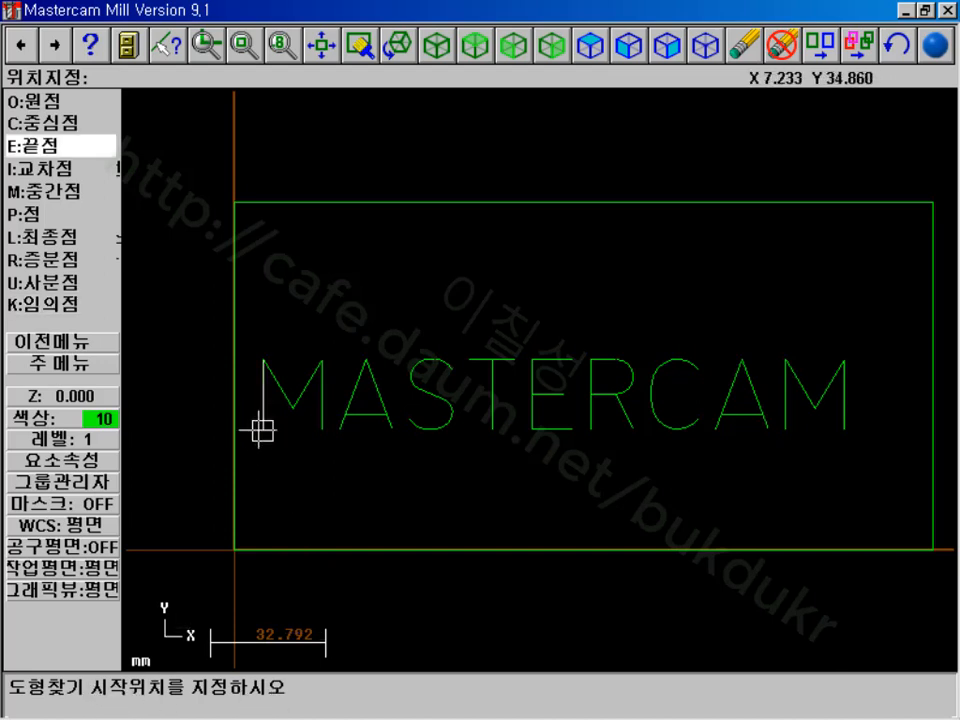
click(262, 430)
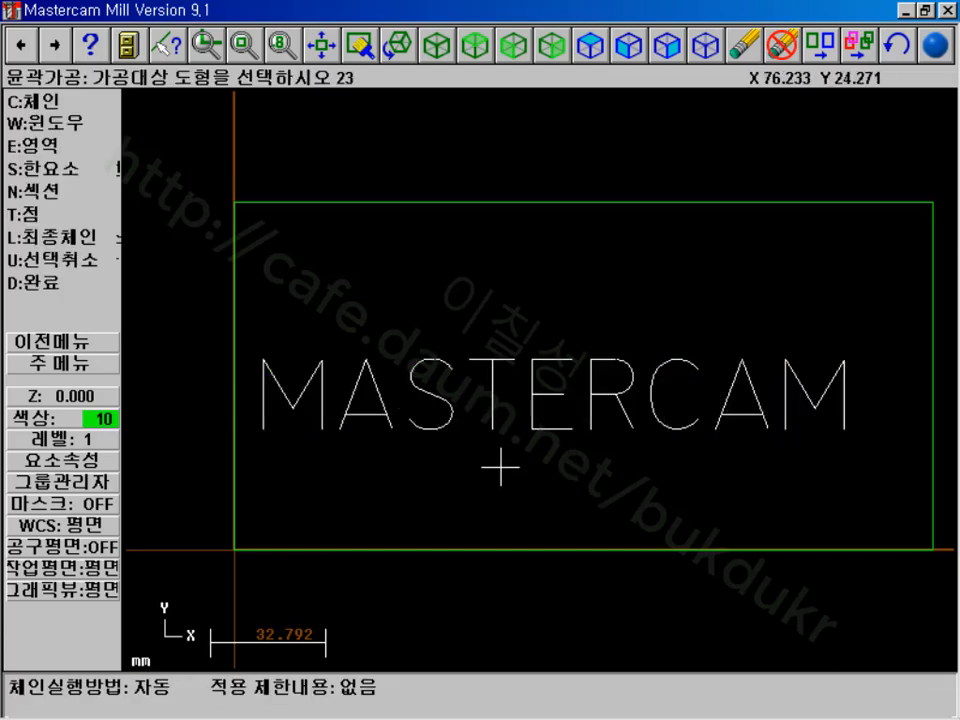
click(60, 285)
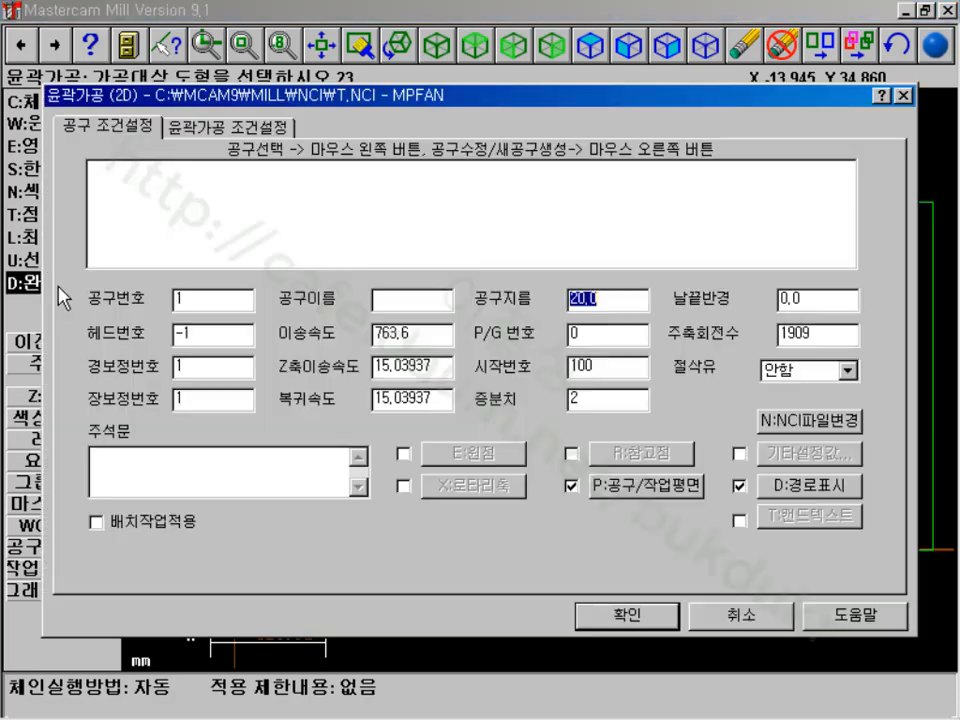
- Create a new ball end mill (볼엔드밀) with a cutting diameter of 2 and a shank diameter of 2
right_click(262, 190)
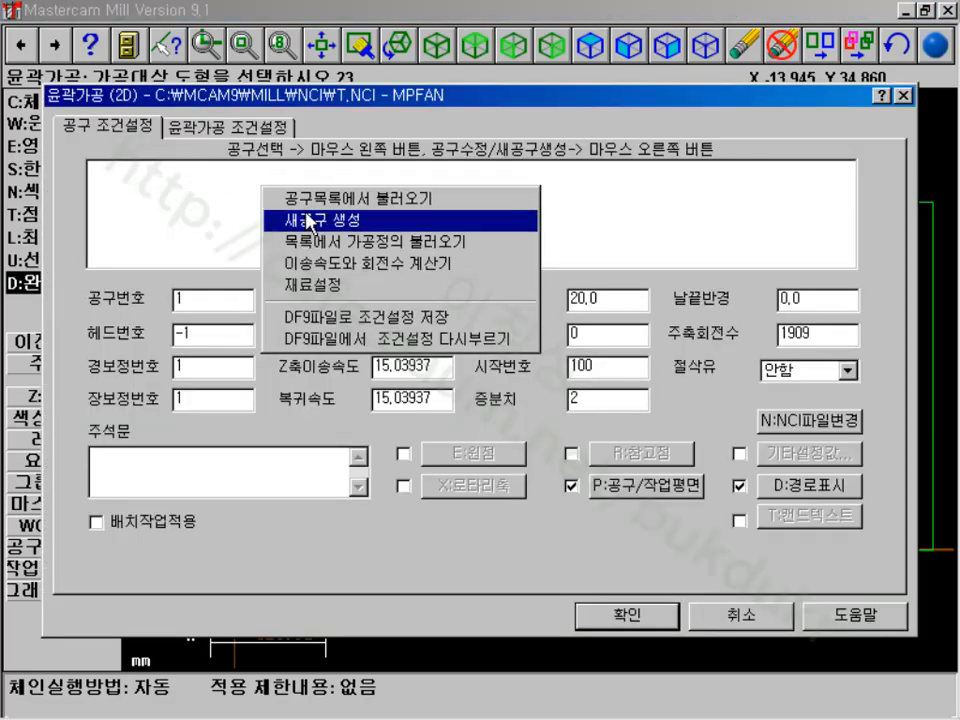
click(310, 217)
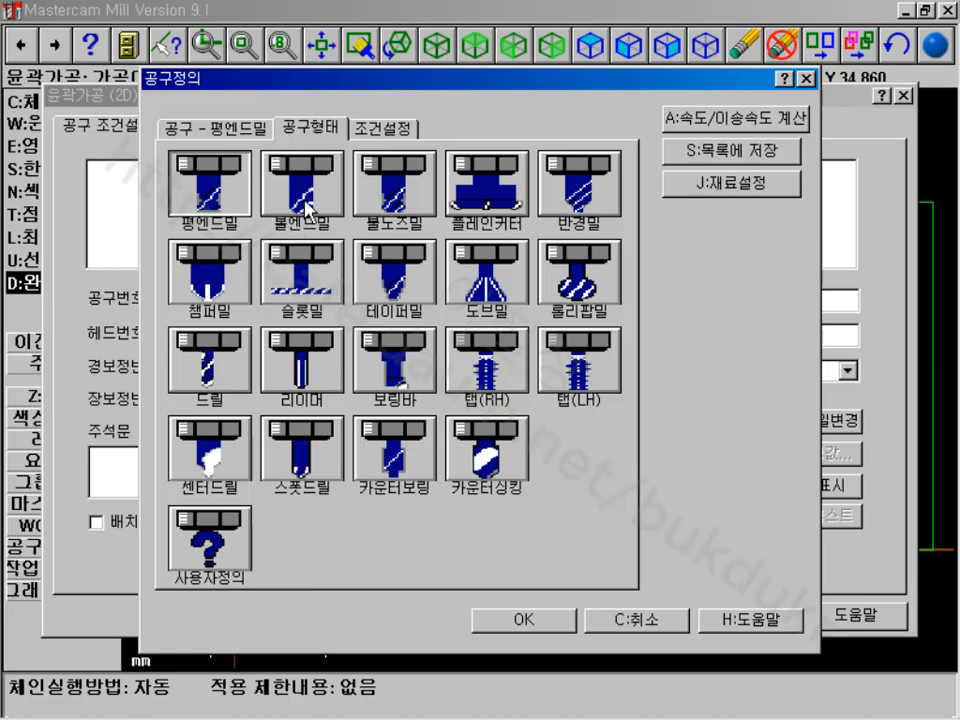
click(305, 205)
text(2)
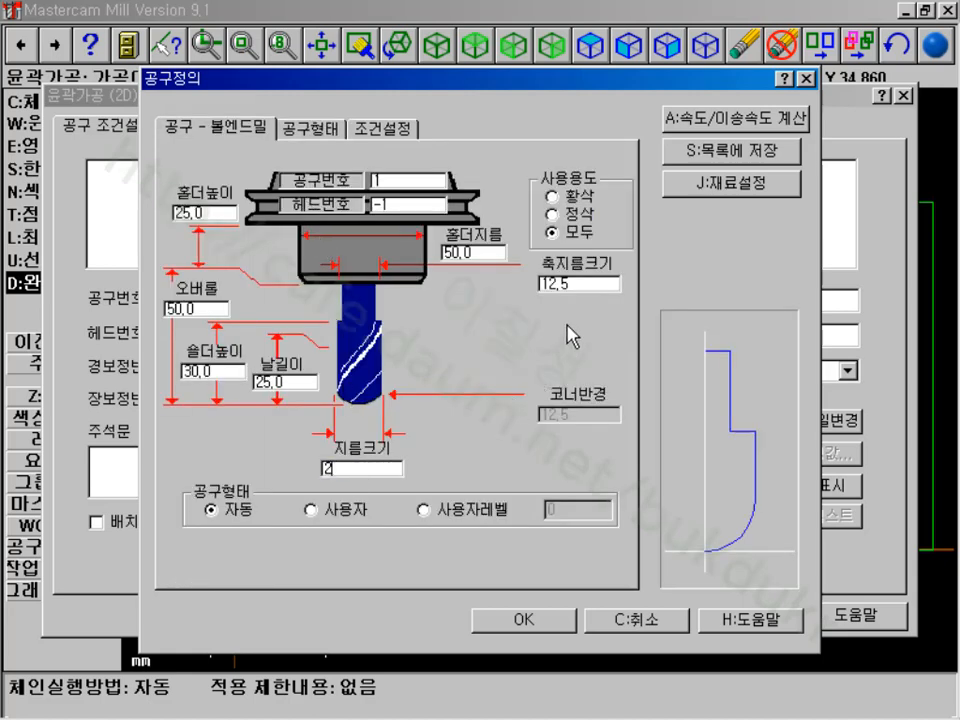
key(Tab)
text(2)
click(488, 256)
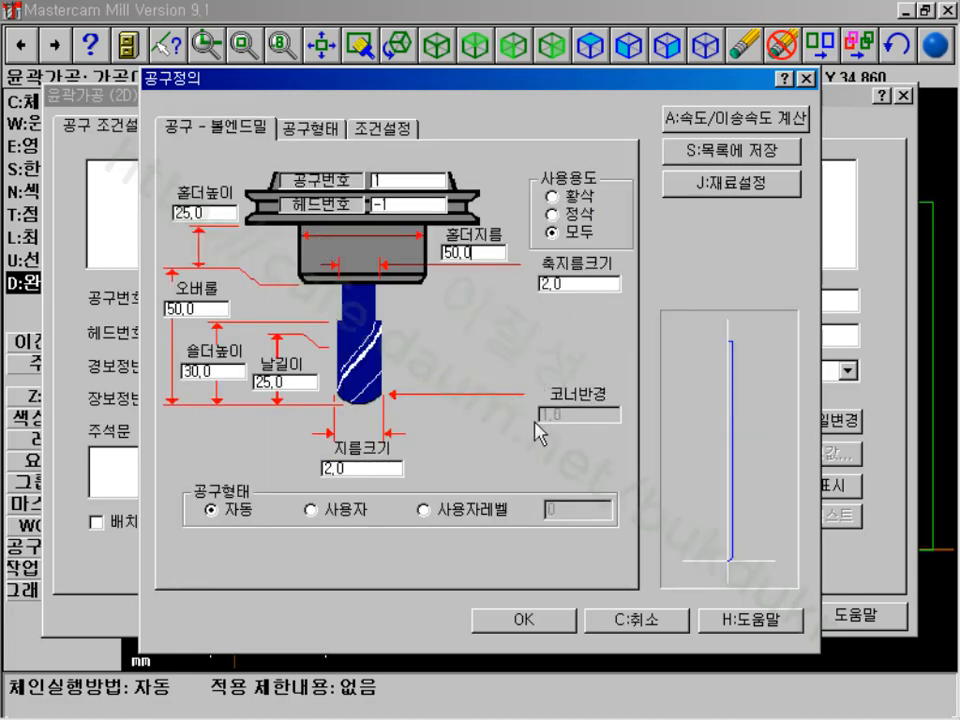
- Set the tool's feed rate and Z feed to 500, retract rate to 2000, spindle speed to 5000 and comment to D2 BALL
click(362, 130)
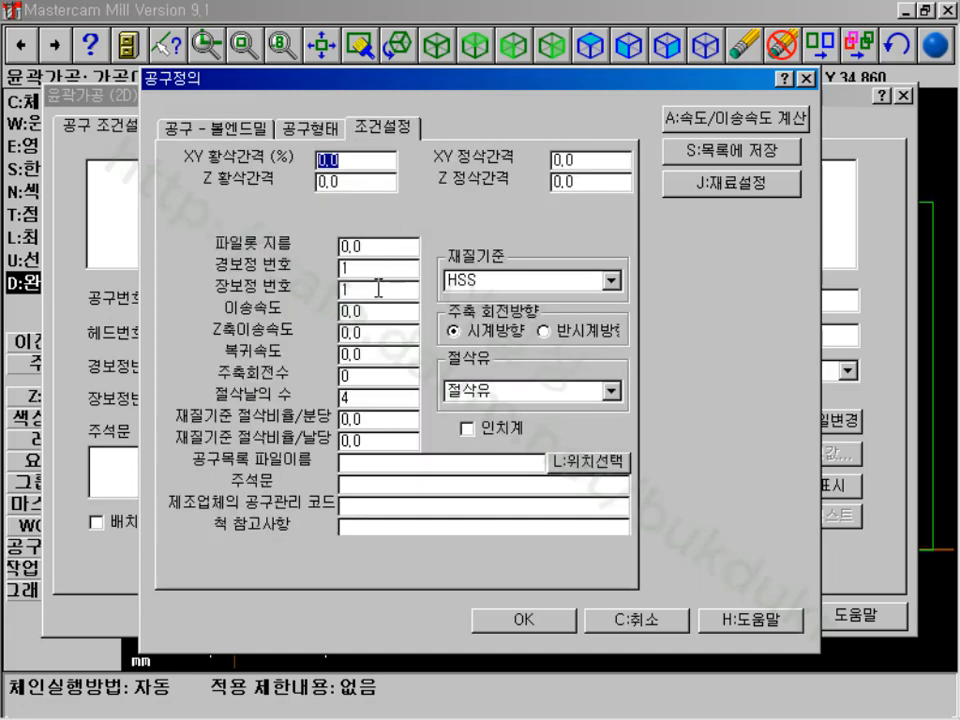
drag(375, 312, 274, 321)
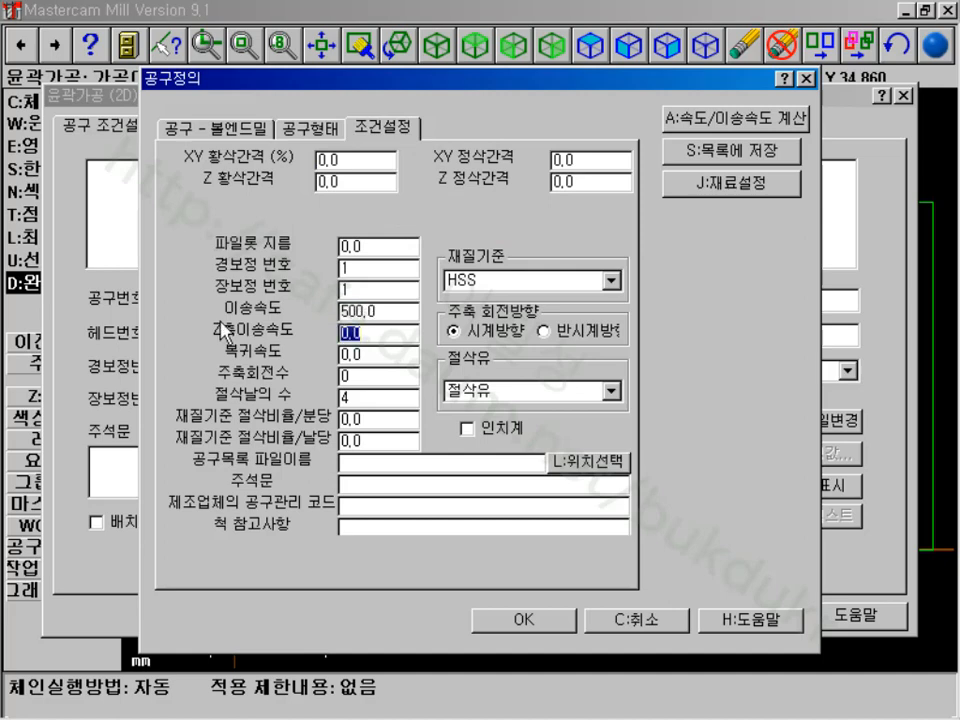
text(5)
text(2)
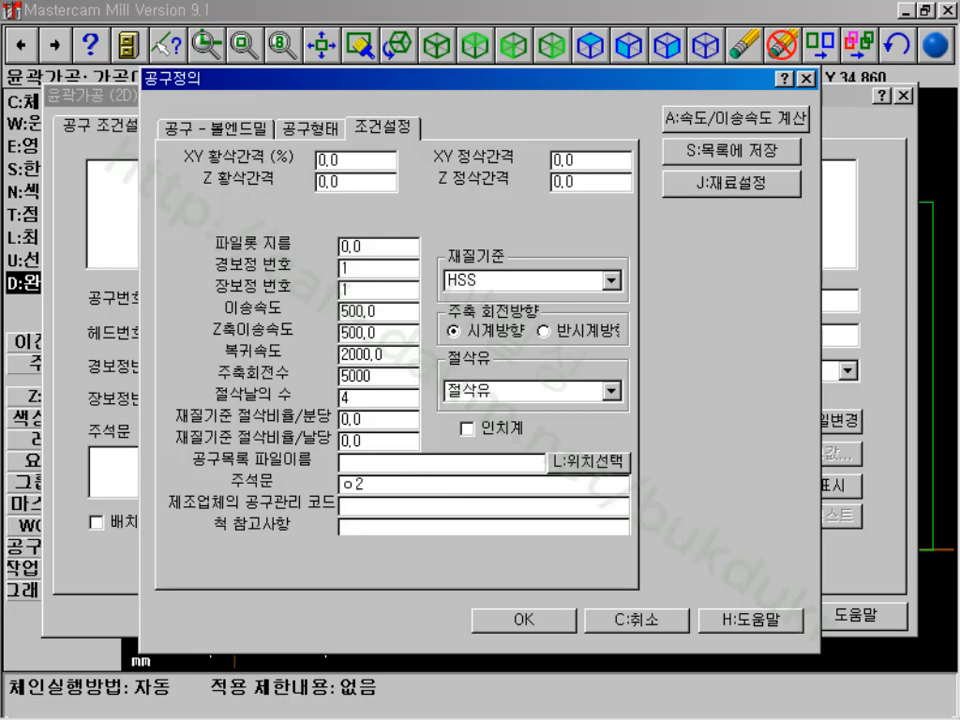
text(미)
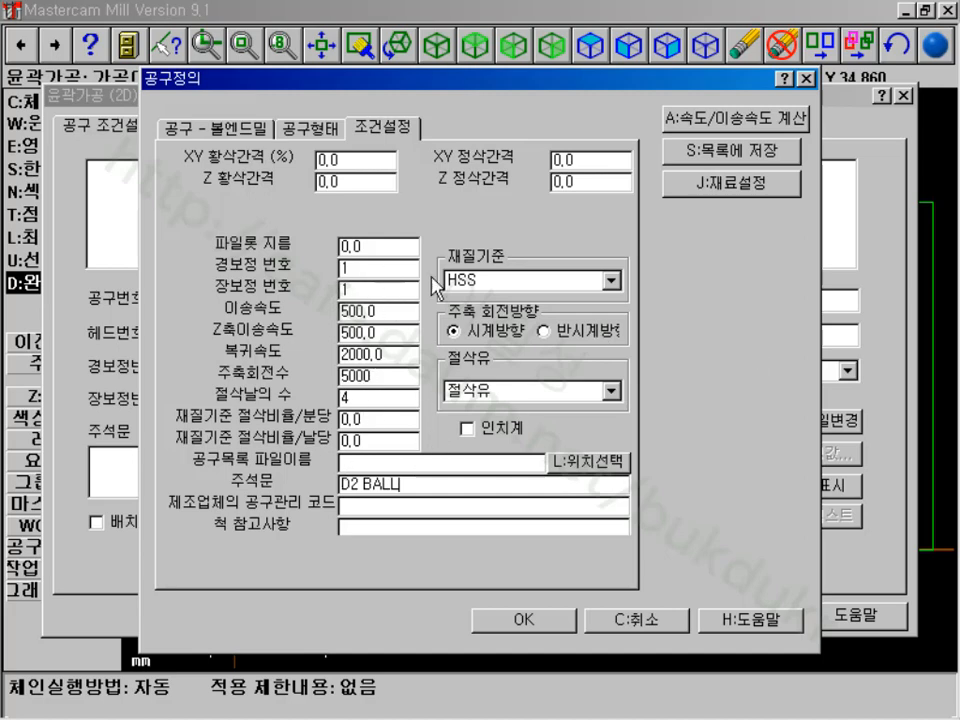
- Open the stock setup and base both the tool offsets and the feed rate on the tool conditions (공구조건 사용)
click(695, 186)
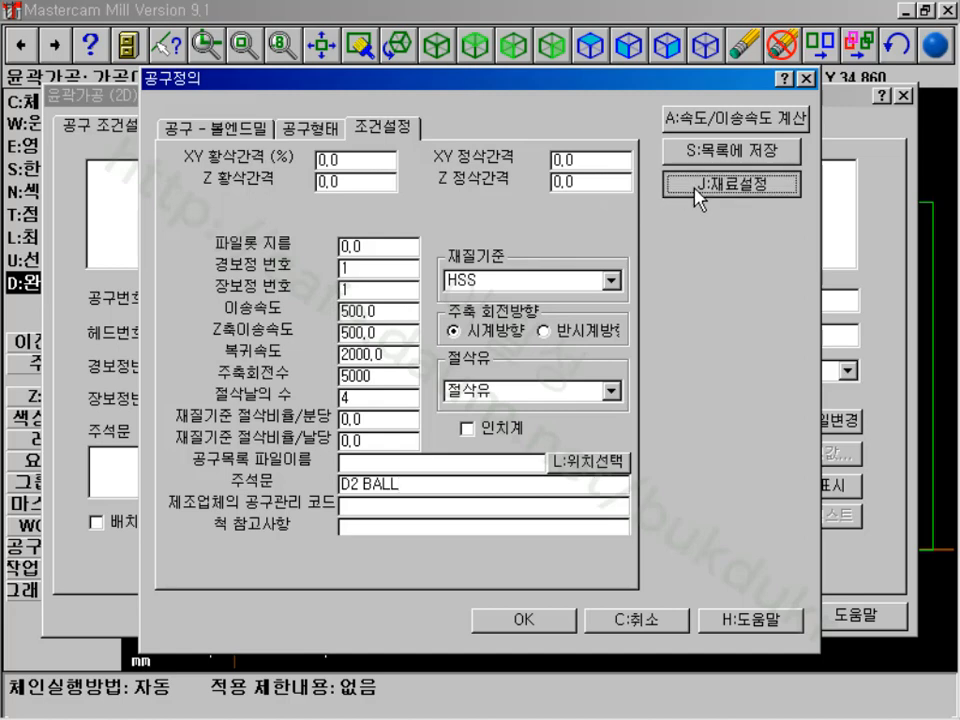
click(603, 399)
click(688, 461)
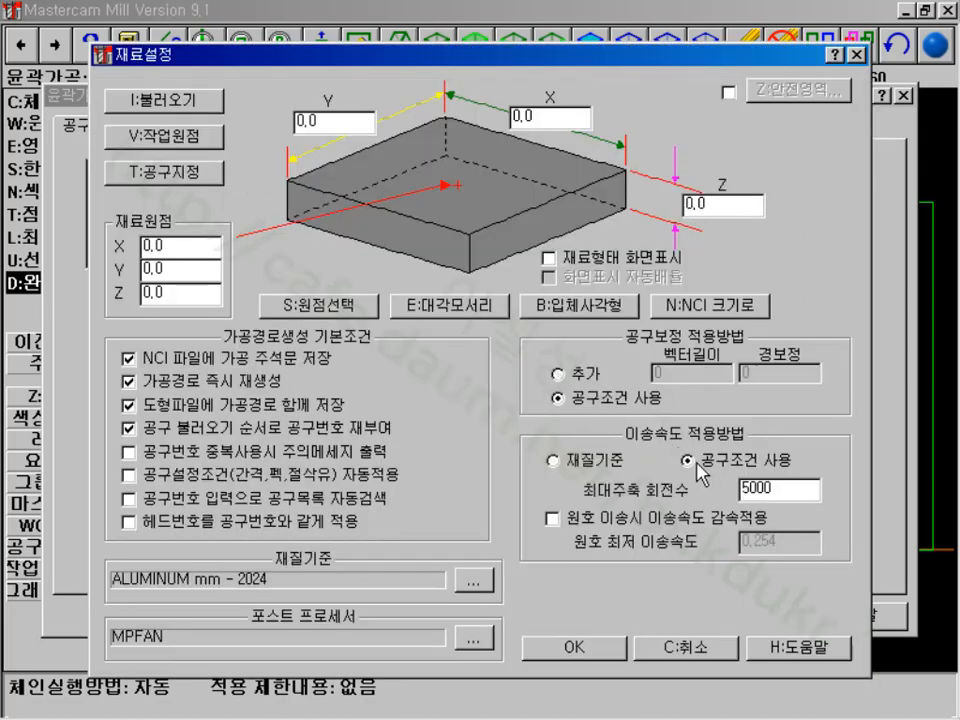
- Define the stock as 200 by 100 from the rectangle's opposite corners and set its Z thickness to 10
click(487, 318)
click(234, 202)
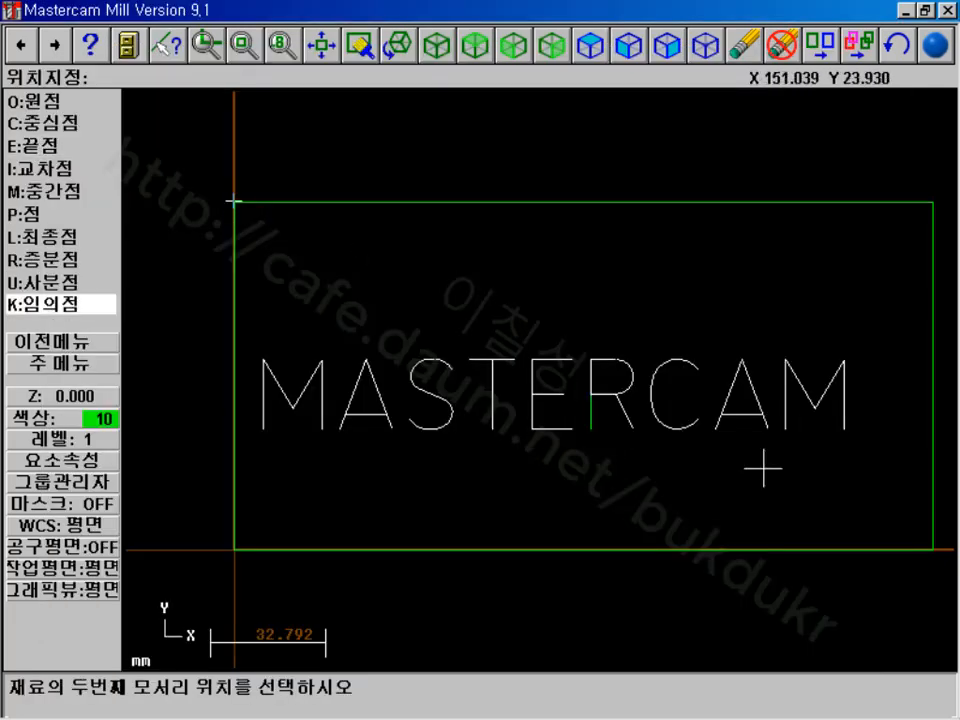
click(933, 549)
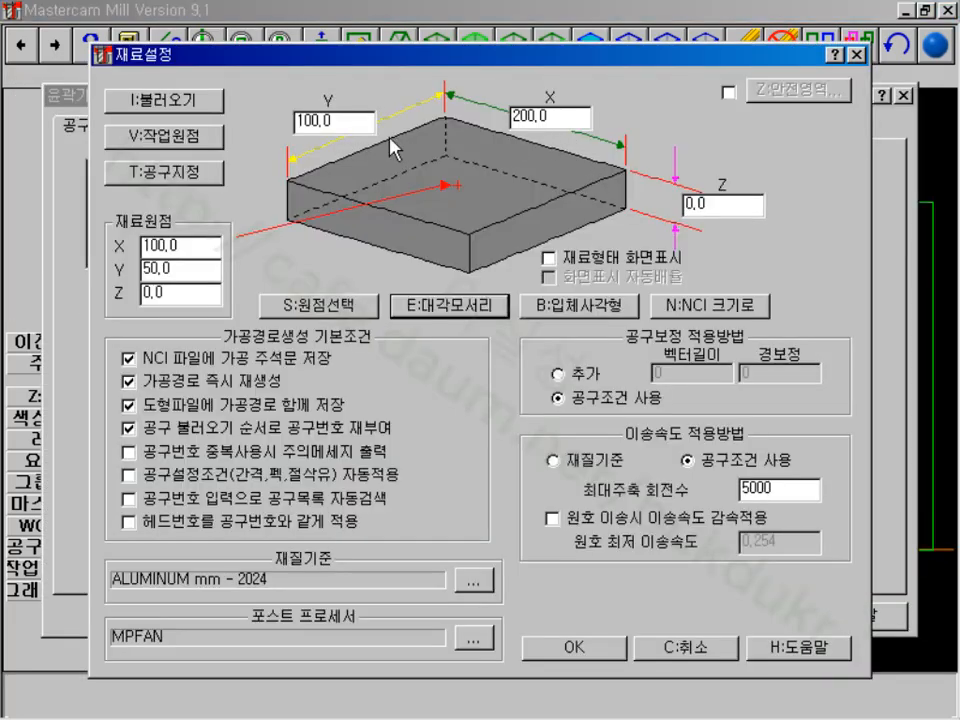
drag(704, 204, 650, 204)
text(10)
- Place the stock's top lower-left corner origin at the rectangle's lower-left endpoint, and accept the stock setup and tool definition
click(291, 189)
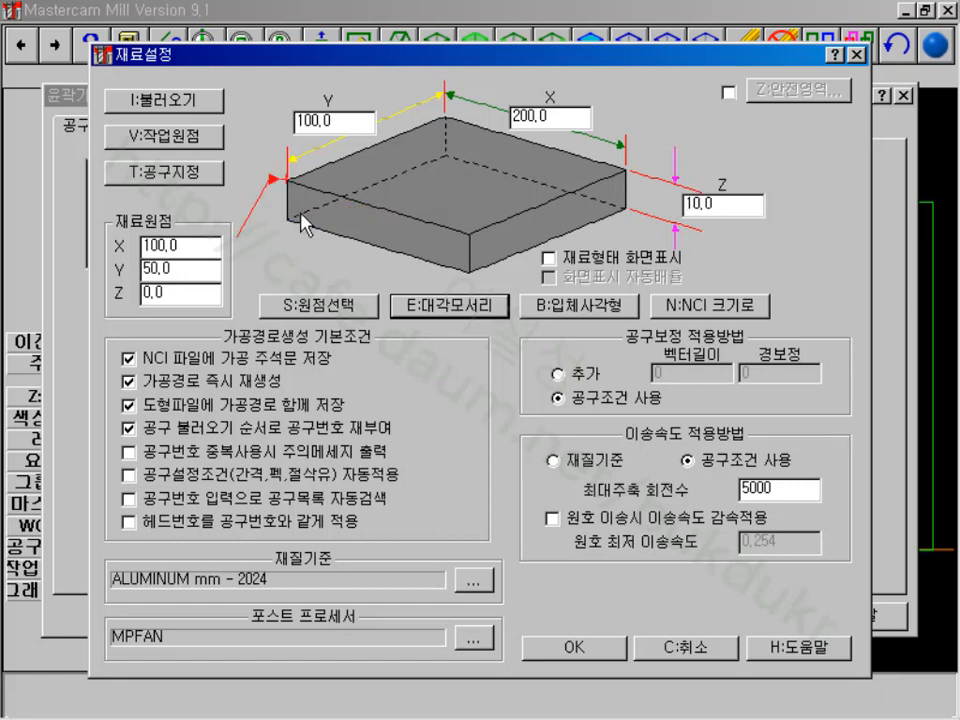
click(297, 313)
key(e)
click(231, 551)
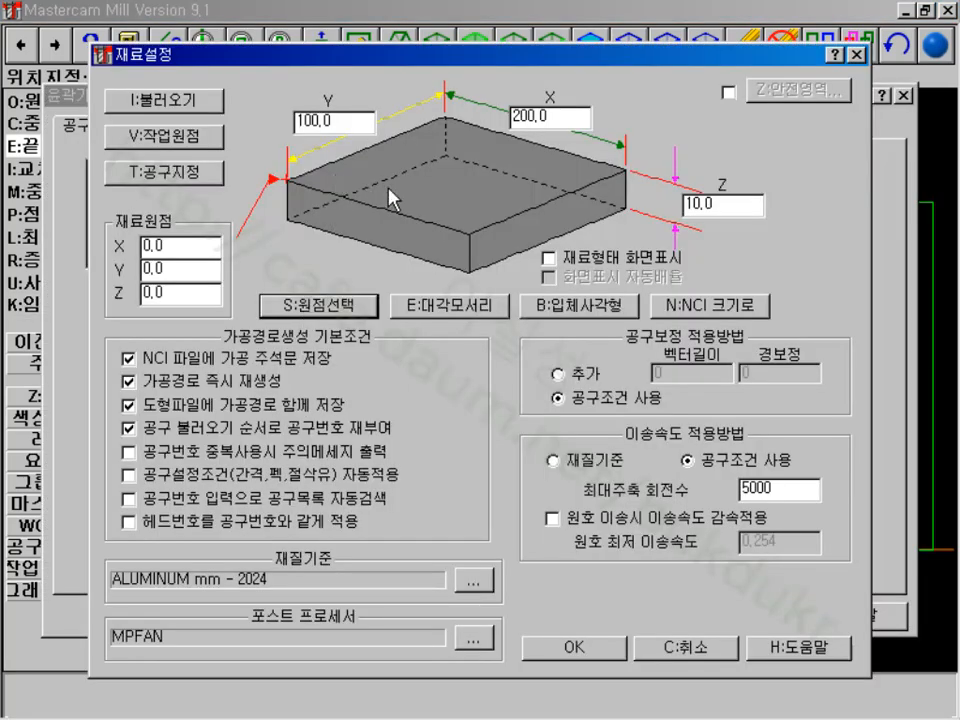
click(580, 645)
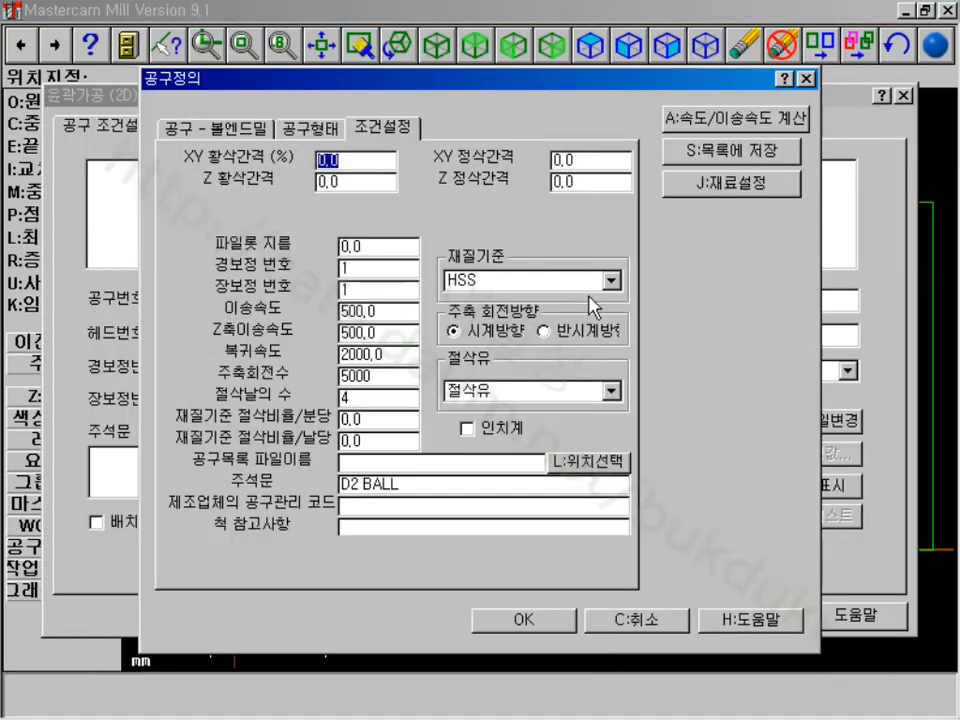
click(543, 627)
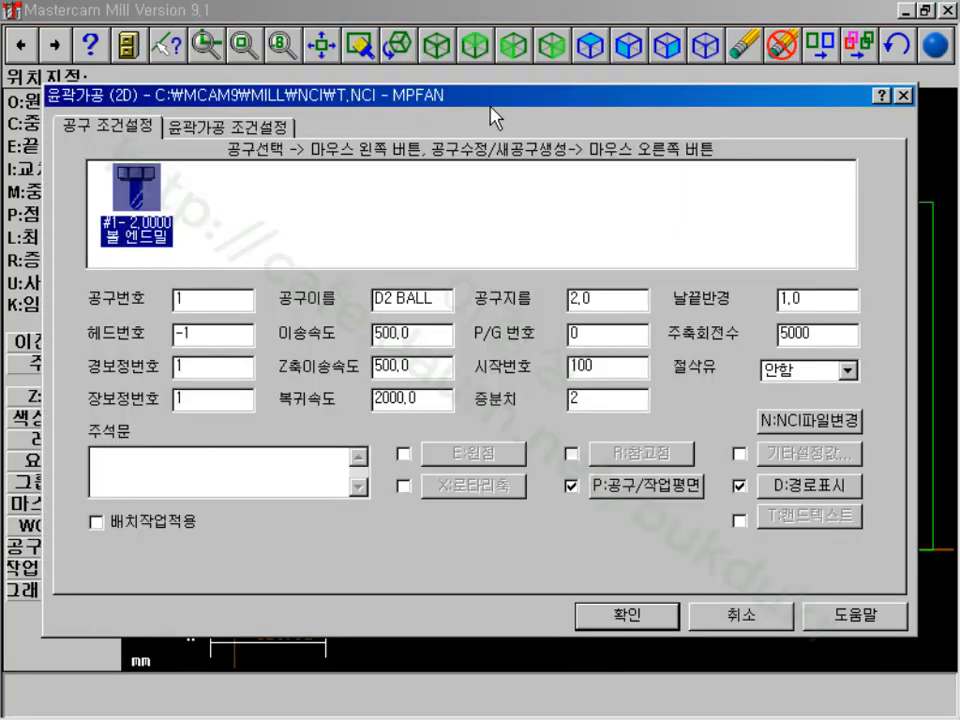
- Set the contour toolpath's cutting depth (가공깊이) to 0.2
click(256, 135)
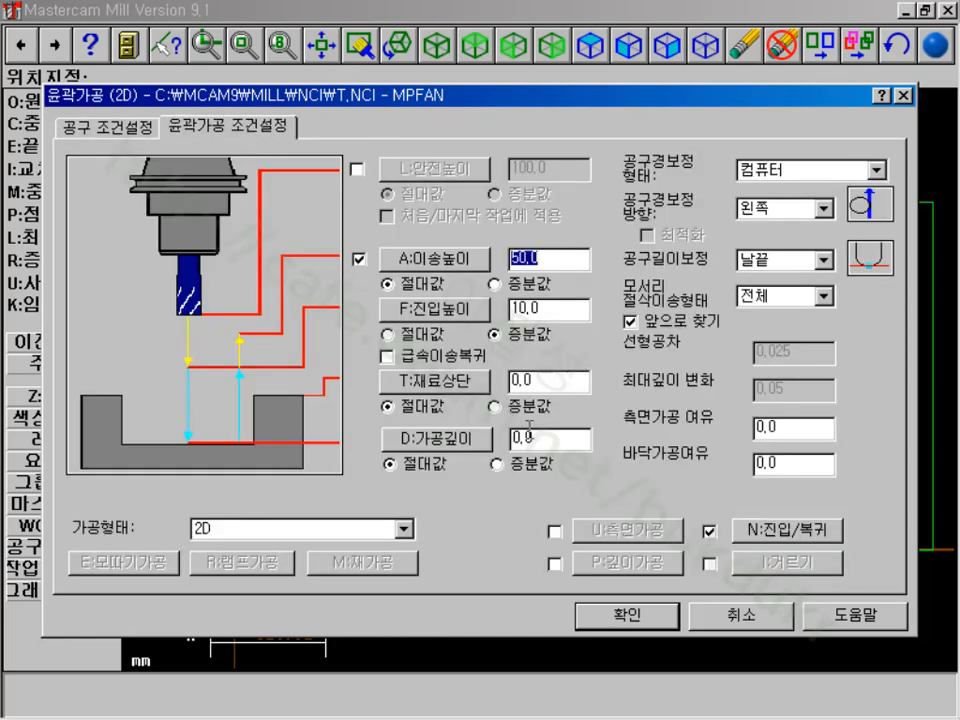
drag(537, 438, 471, 447)
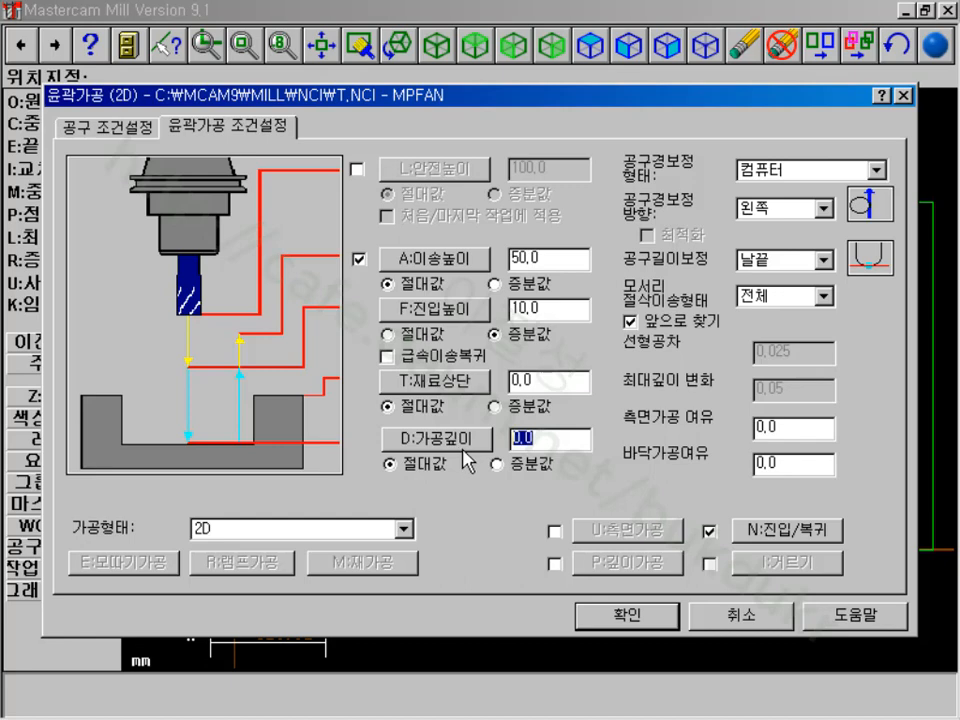
text(0,)
- Set the contour's cutter compensation type to none (안함) and disable the lead in/out moves (진입/복귀)
click(876, 171)
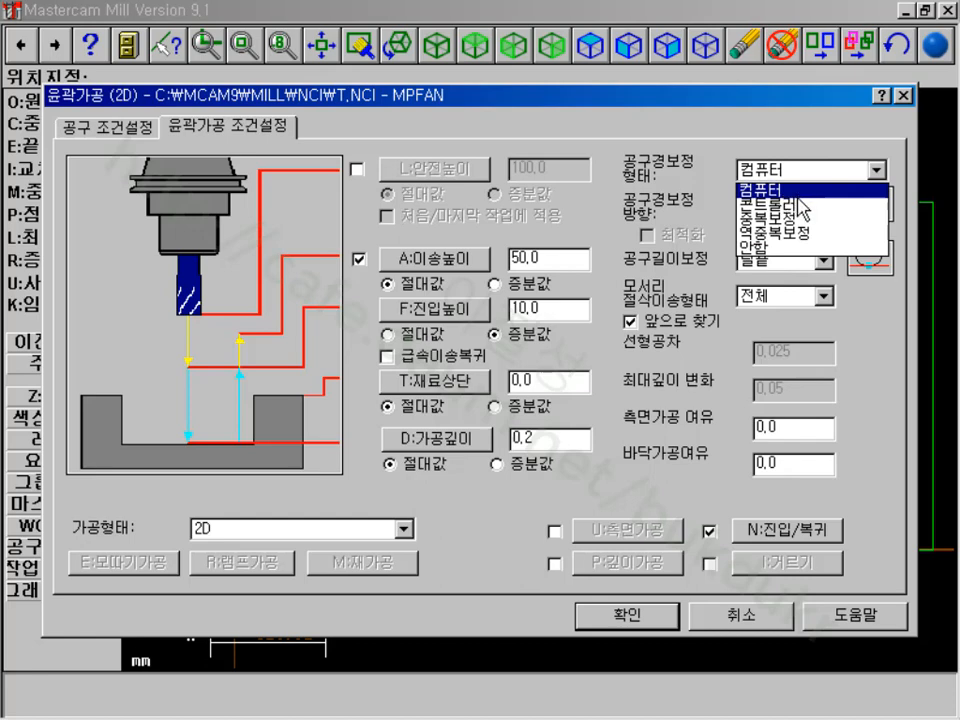
click(790, 249)
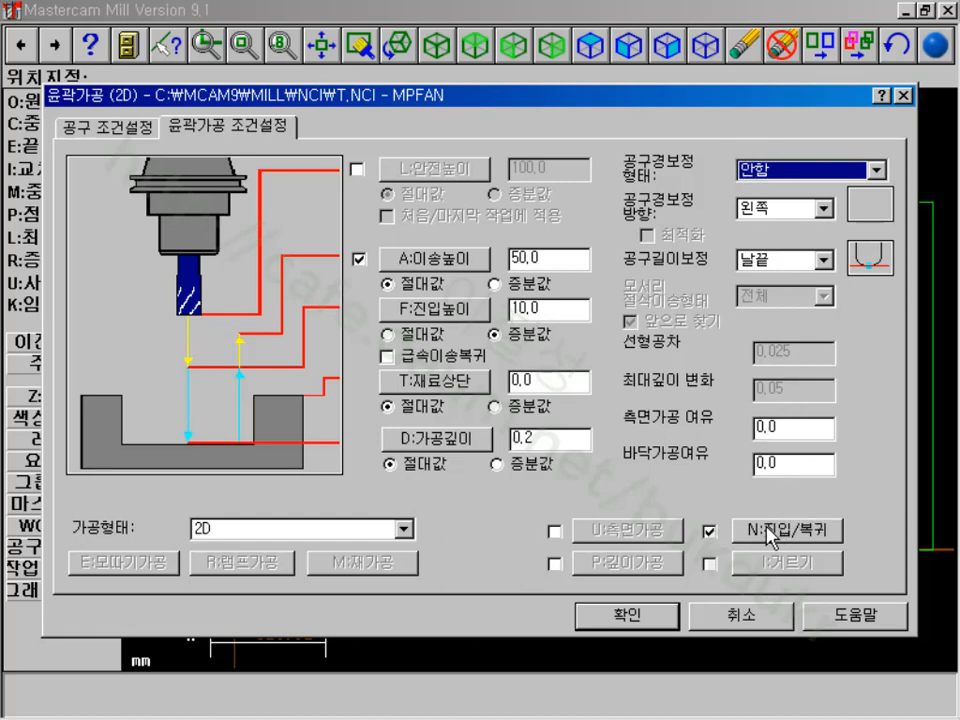
click(710, 532)
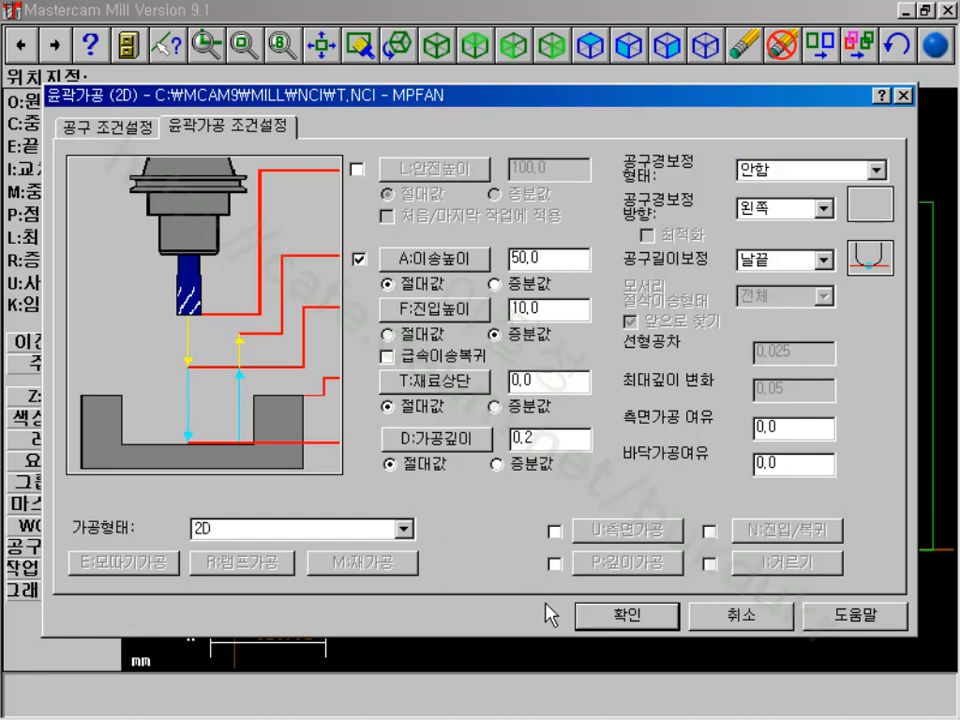
- Accept the contour parameters to generate the toolpath, and inspect it close up at the first M and in isometric view
click(620, 617)
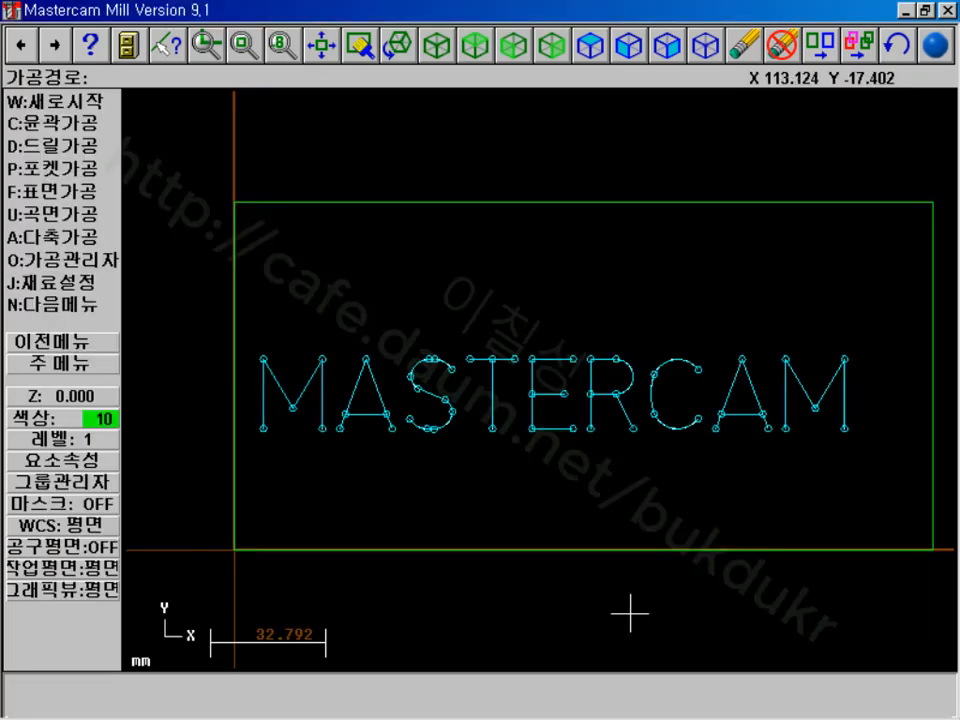
click(208, 48)
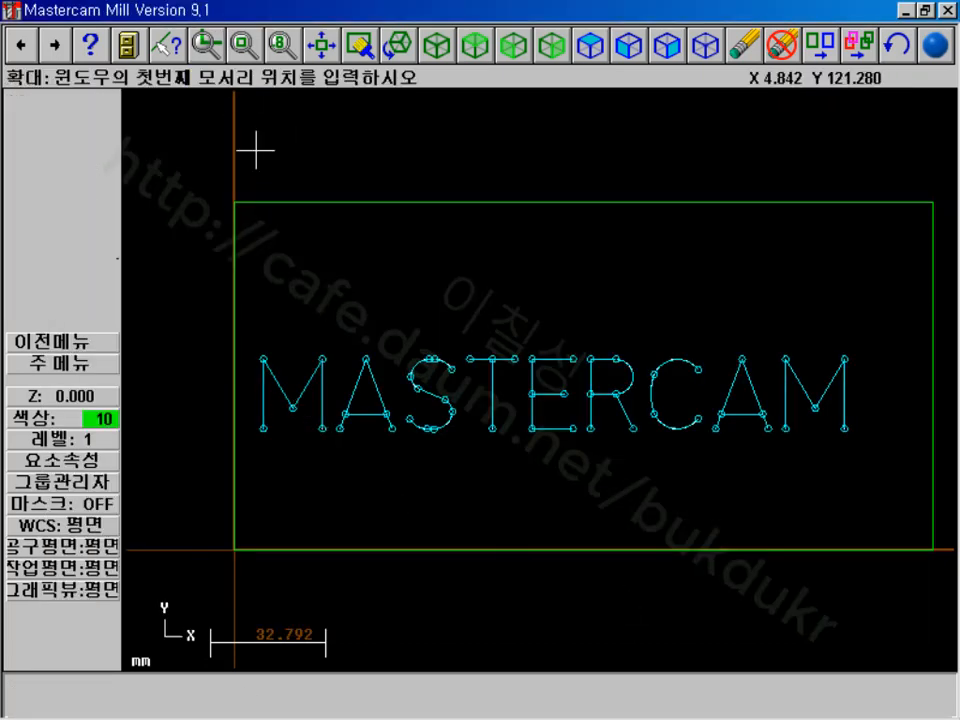
click(249, 336)
click(350, 454)
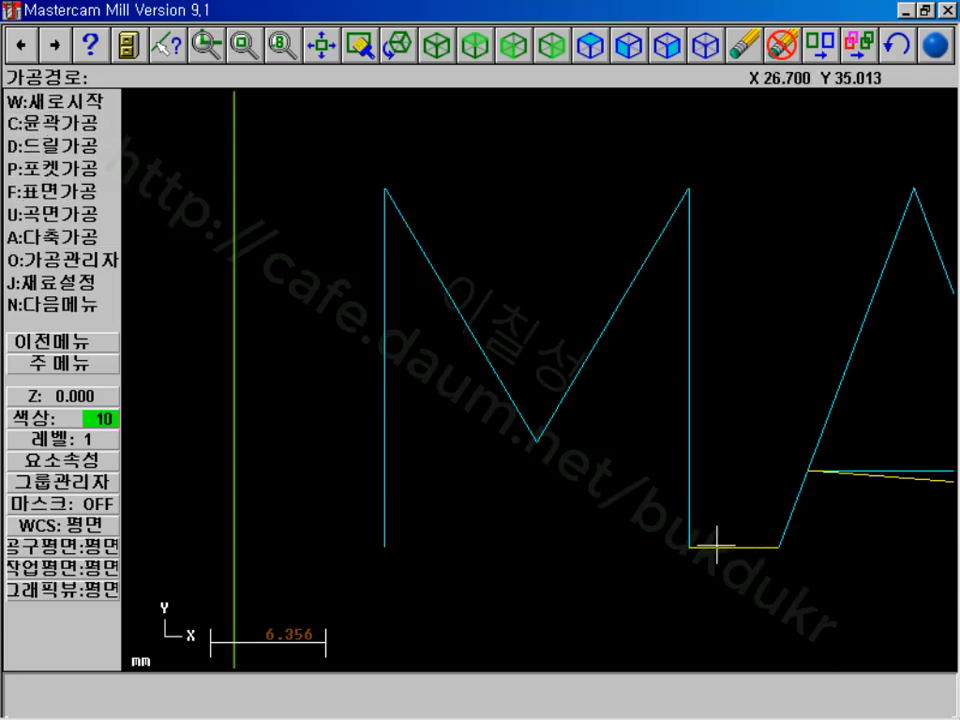
click(436, 45)
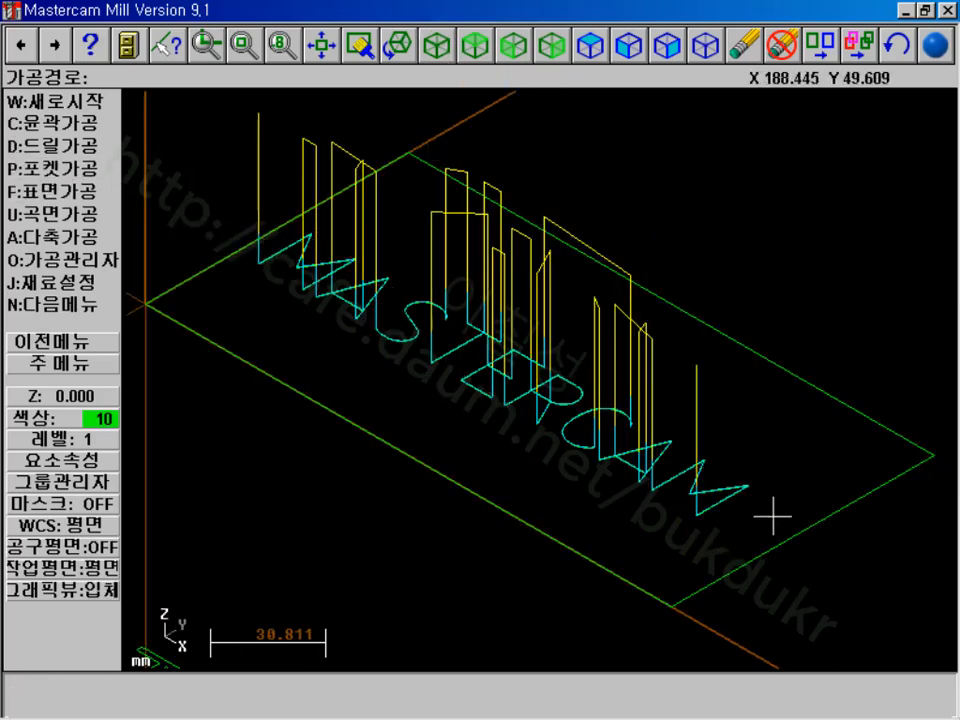
- Run the solid machining simulation (모의가공) of the 2D contour operation from the operations manager, and close it
click(99, 266)
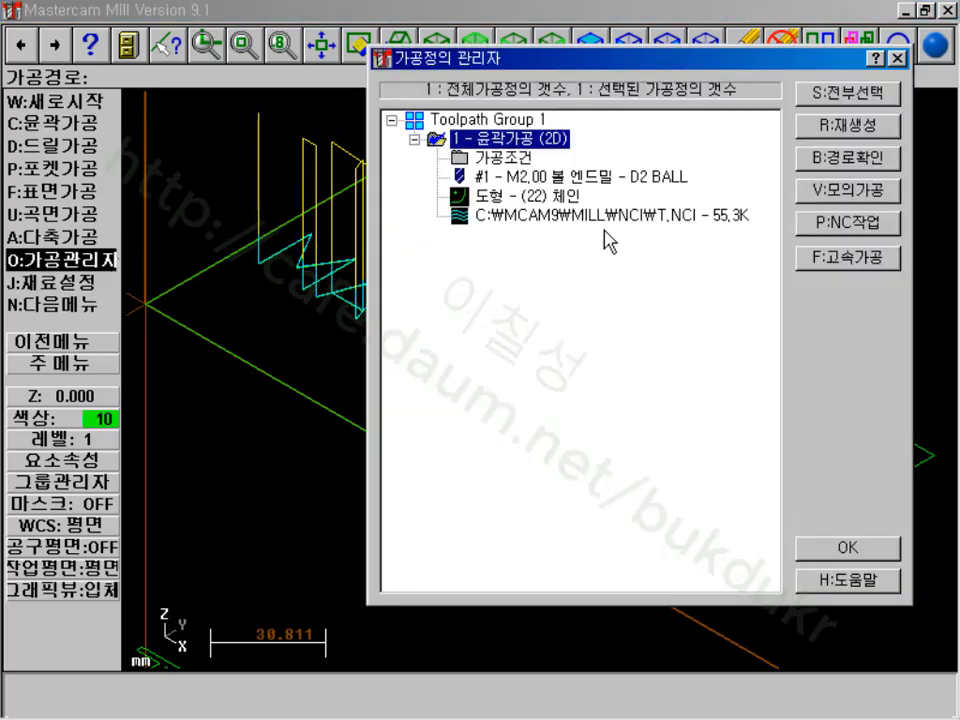
click(833, 192)
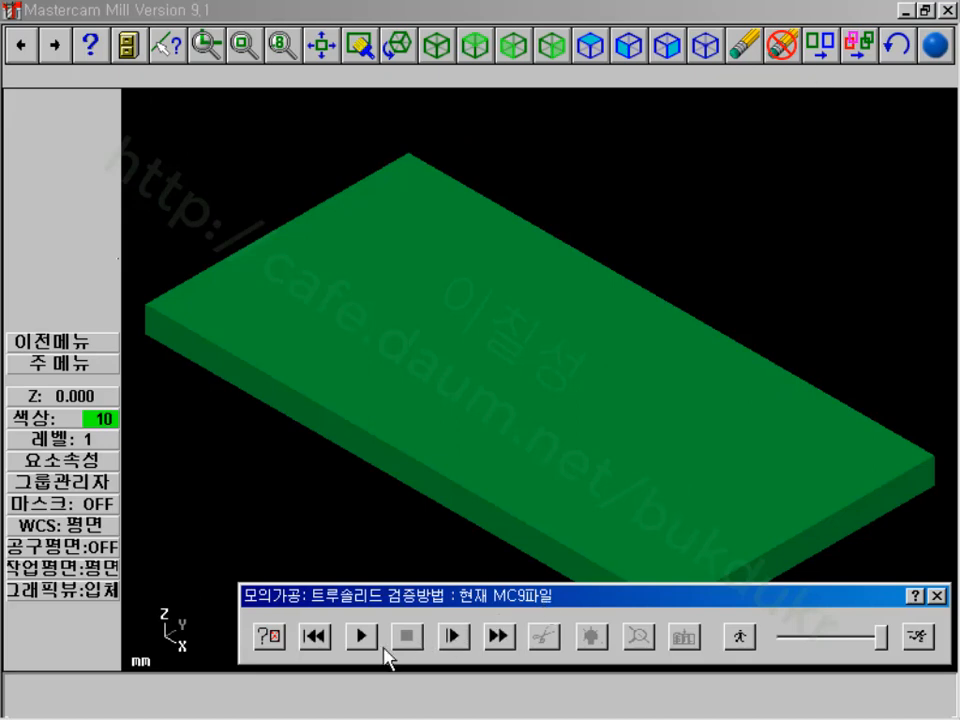
click(362, 637)
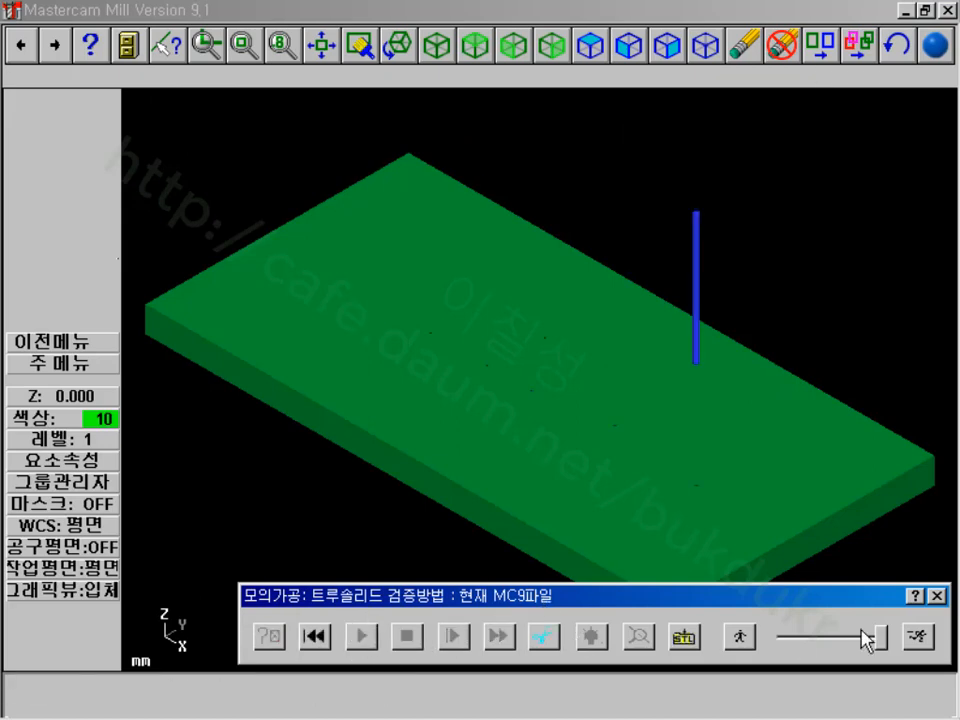
click(937, 596)
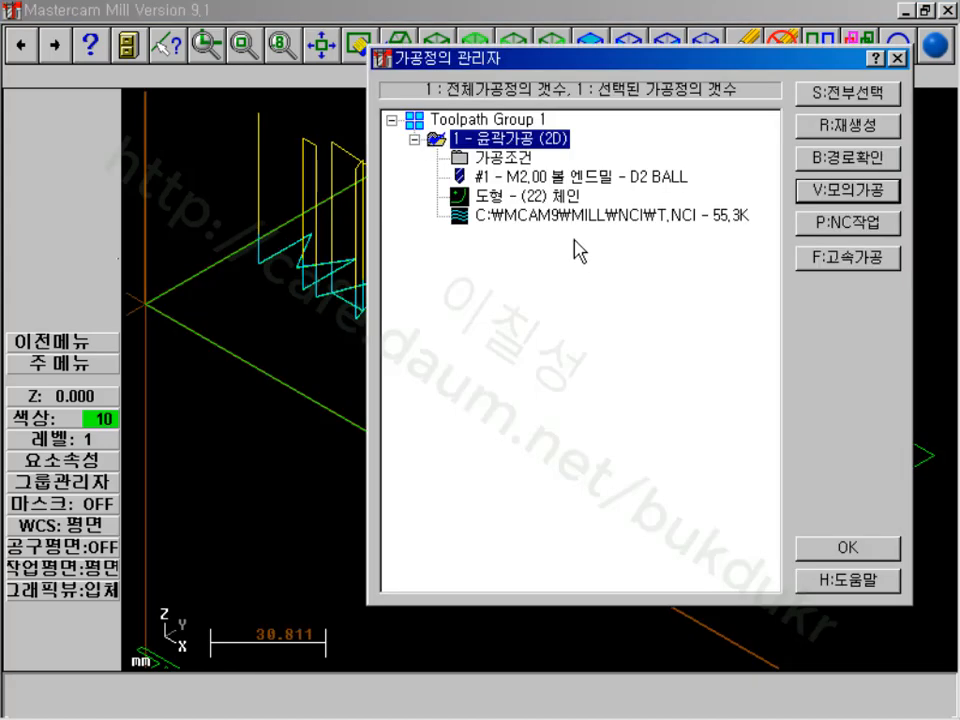
- Set the contour operation's cutting depth (가공깊이) to -0.2 and regenerate its toolpath
click(490, 160)
double_click(527, 438)
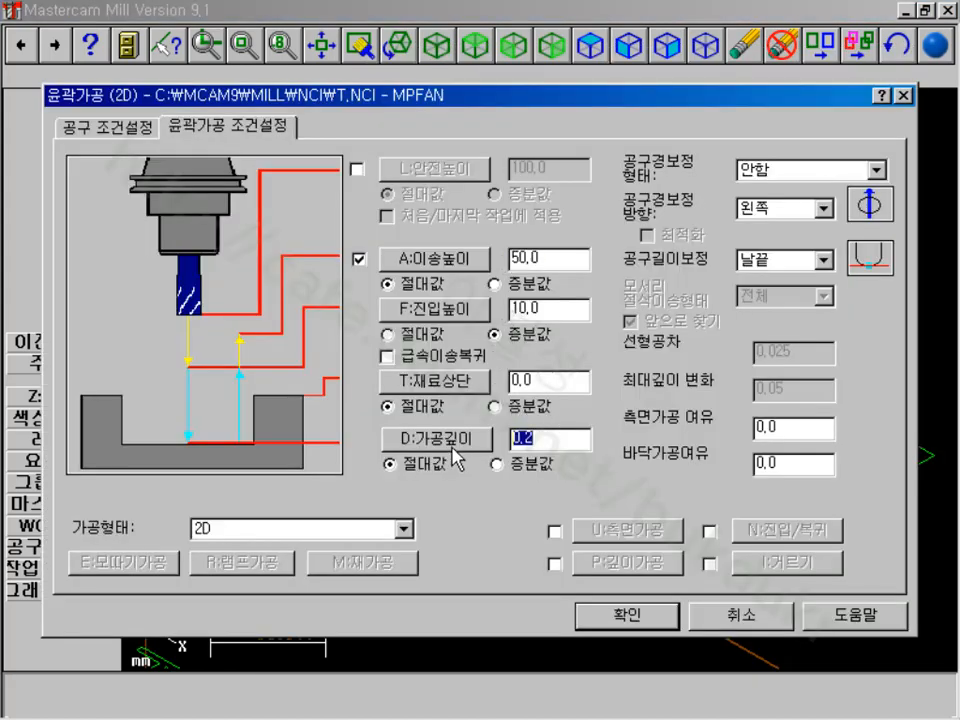
text(-1)
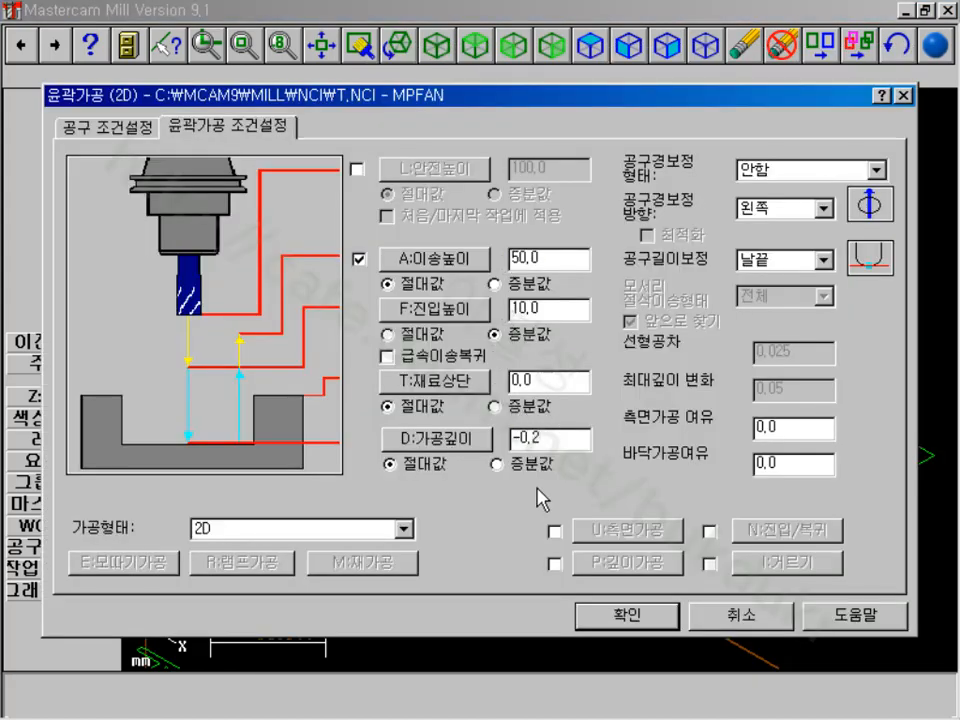
click(628, 613)
click(845, 126)
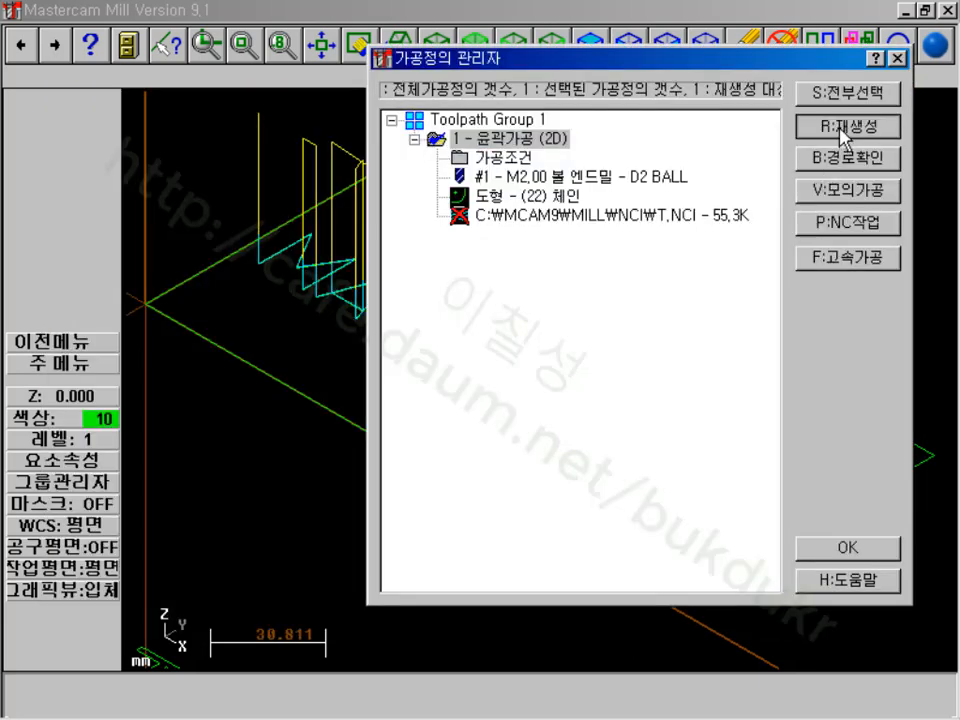
- Simulate machining of the regenerated contour on the solid stock, and leave the operations manager
click(858, 196)
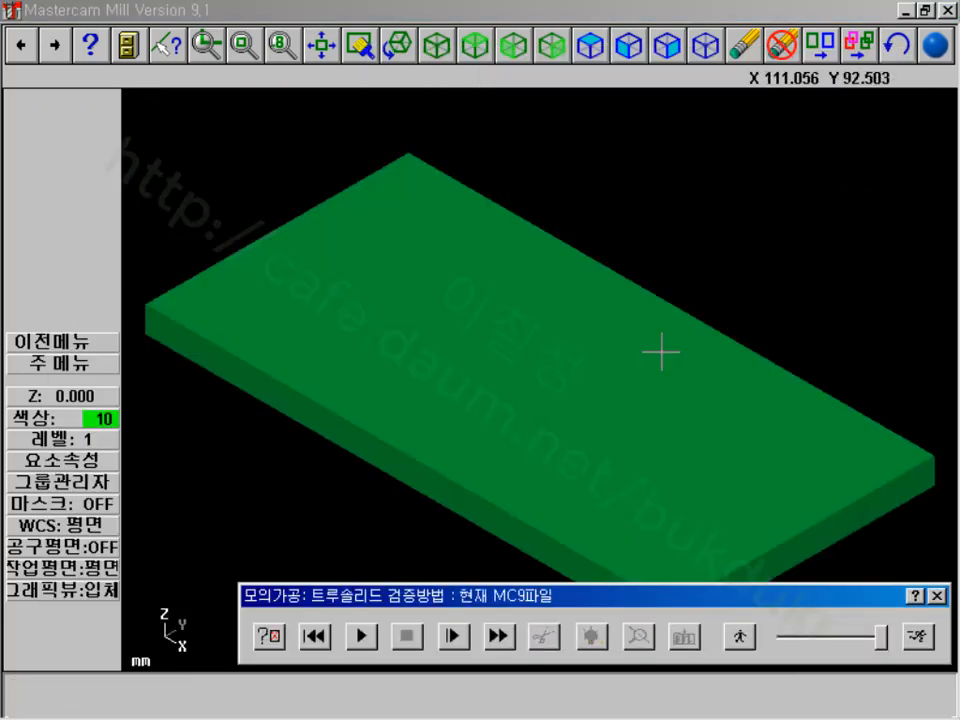
click(362, 636)
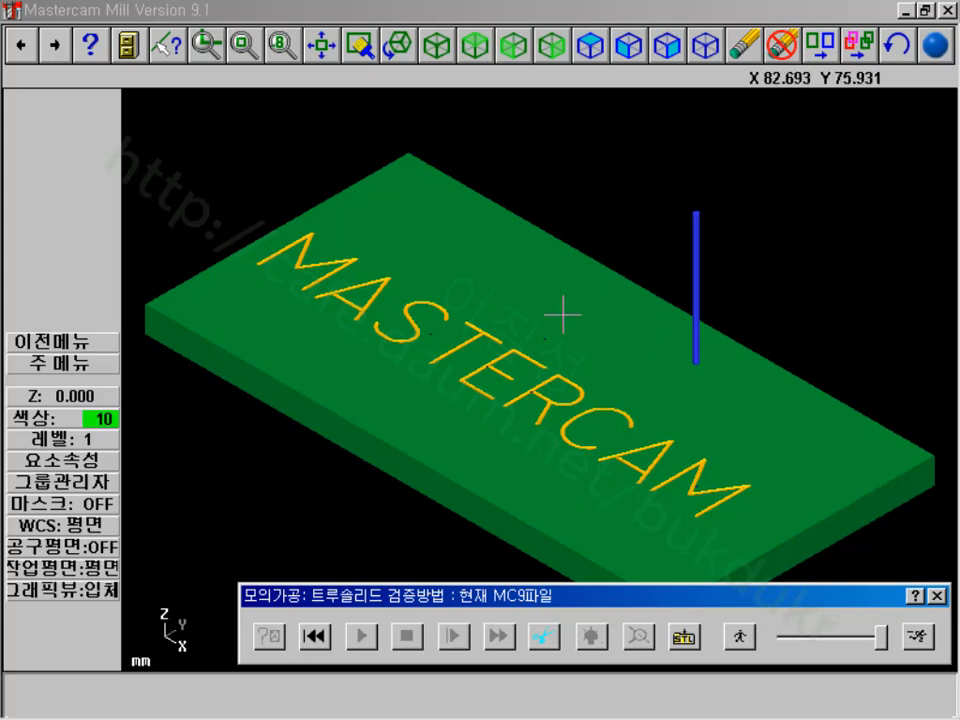
click(938, 597)
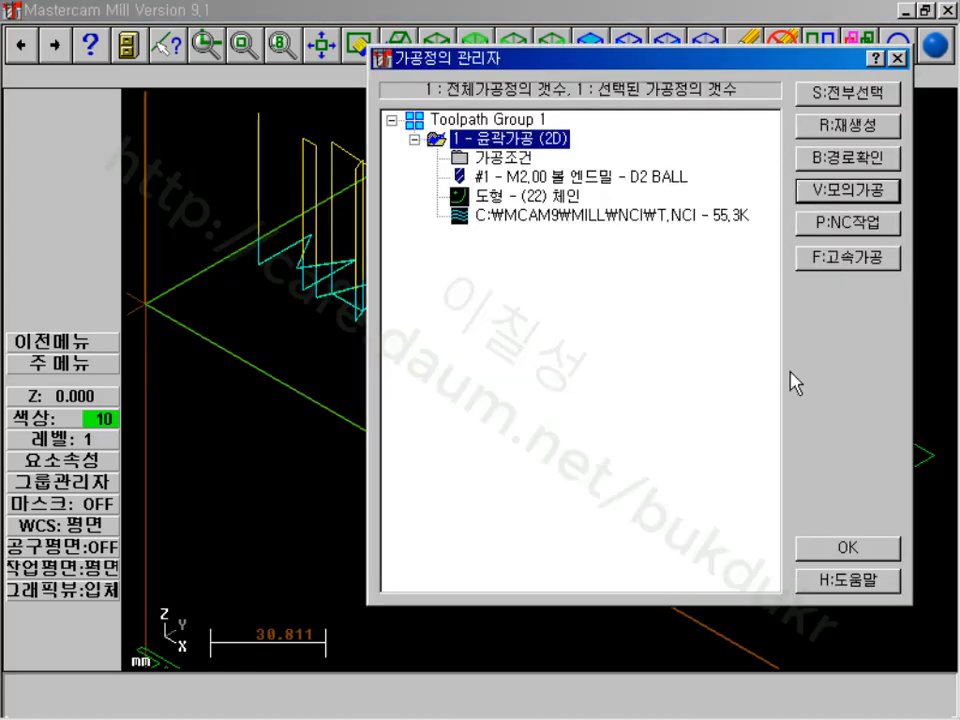
click(828, 554)
- Turn off the on-screen toolpath display (가공경로 화면표시) for the 2D contour operation
scroll(394, 165, down, 5)
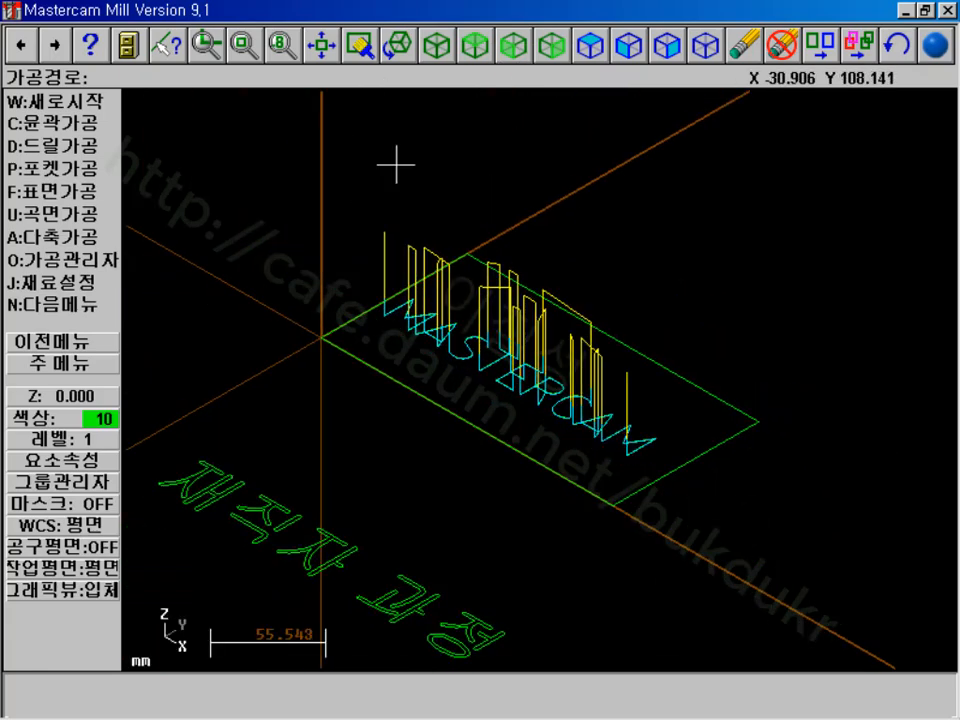
click(105, 259)
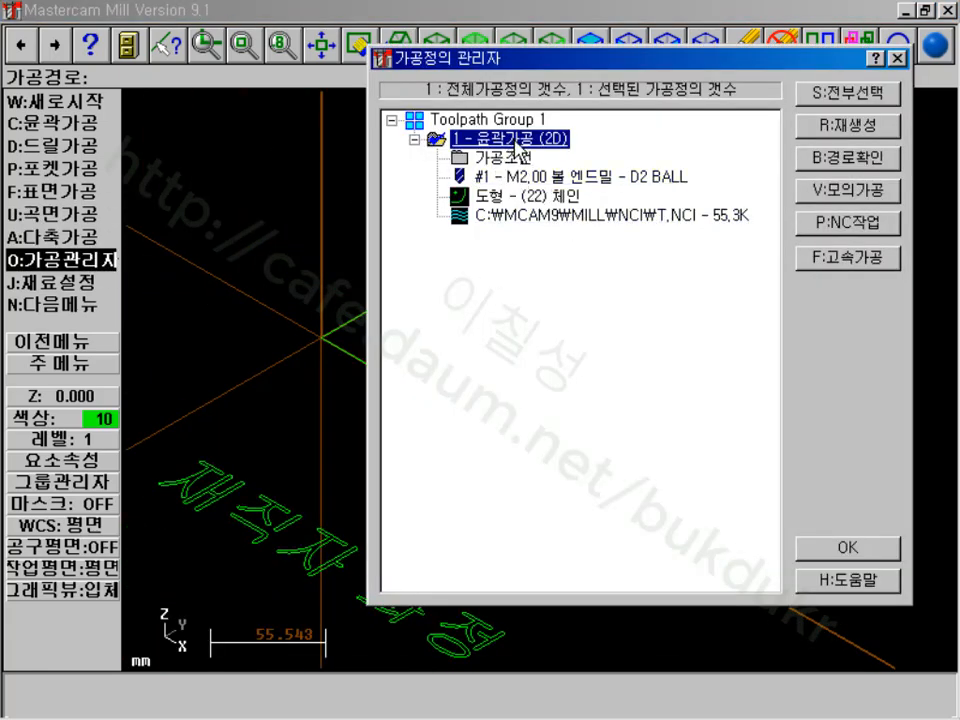
right_click(517, 143)
mouse_move(610, 174)
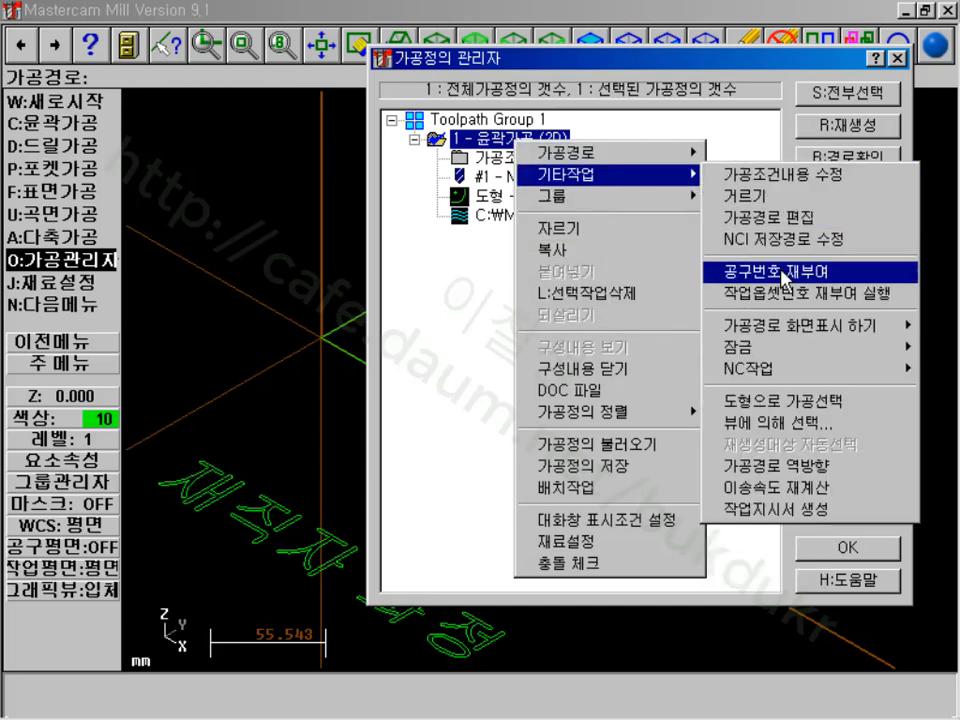
mouse_move(760, 325)
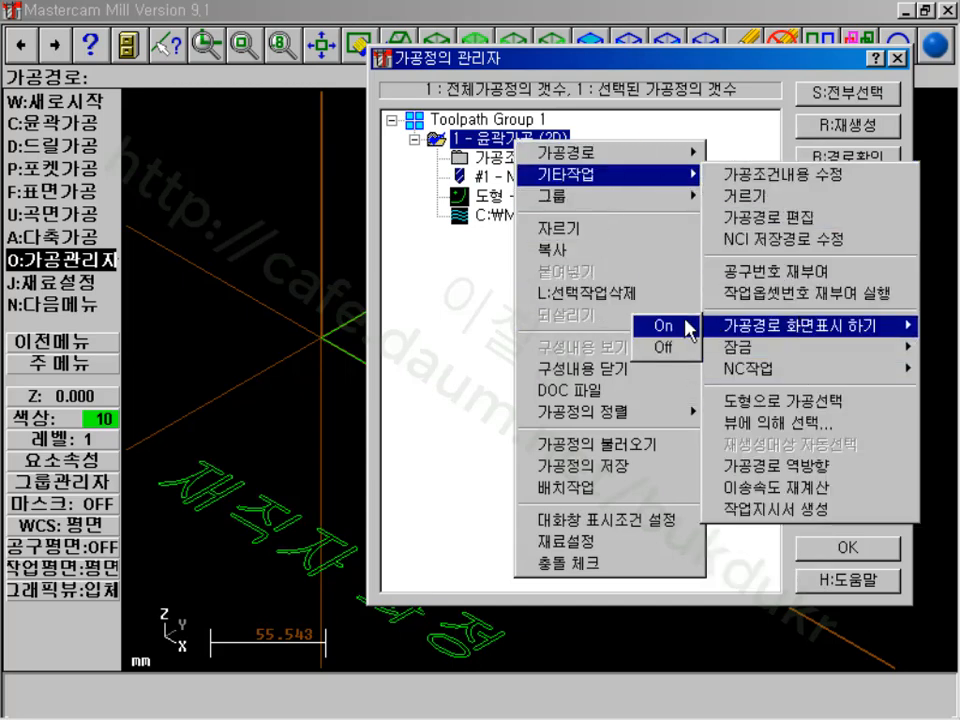
click(663, 347)
click(846, 546)
- Set the construction plane to the right side and draw a circle centred on the rectangle's origin corner through its upper-left corner
key(Page_Up)
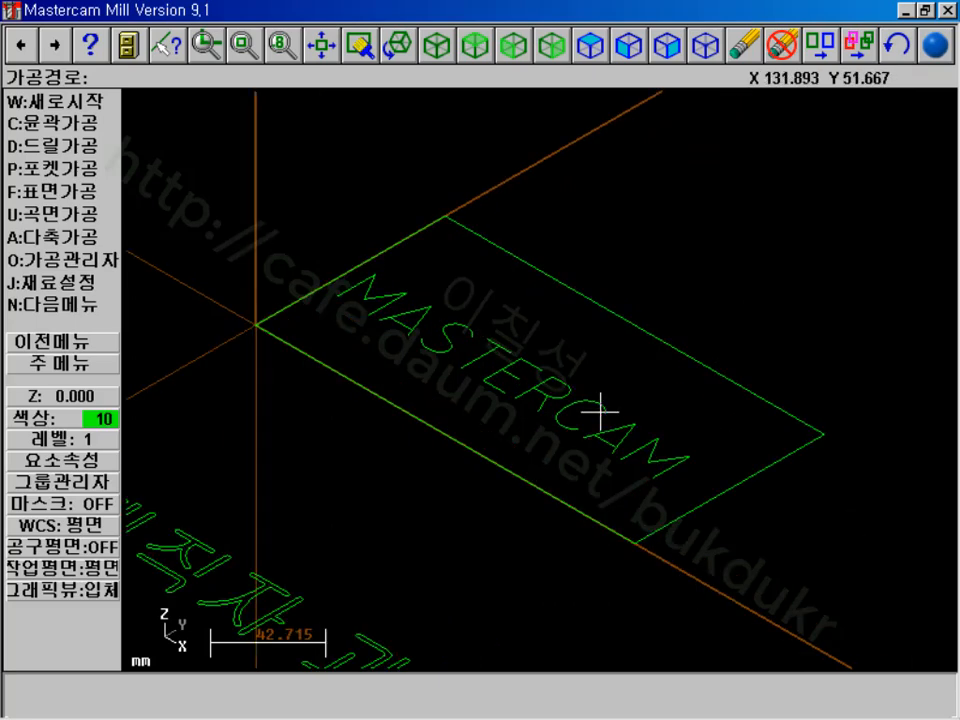
scroll(598, 415, up, 6)
scroll(520, 408, down, 7)
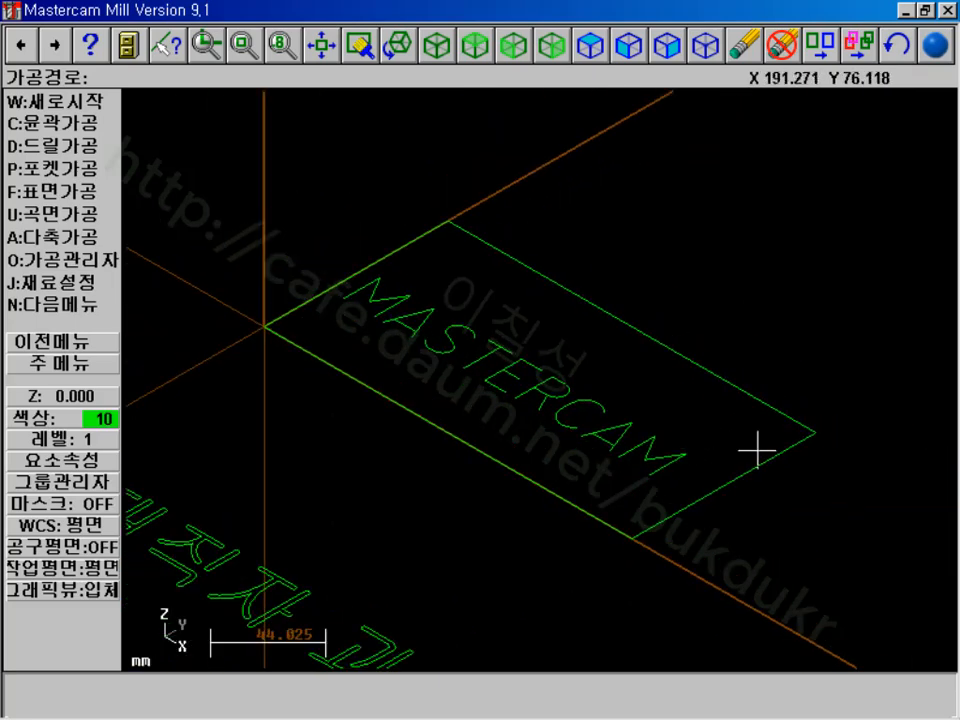
key(Page_Down)
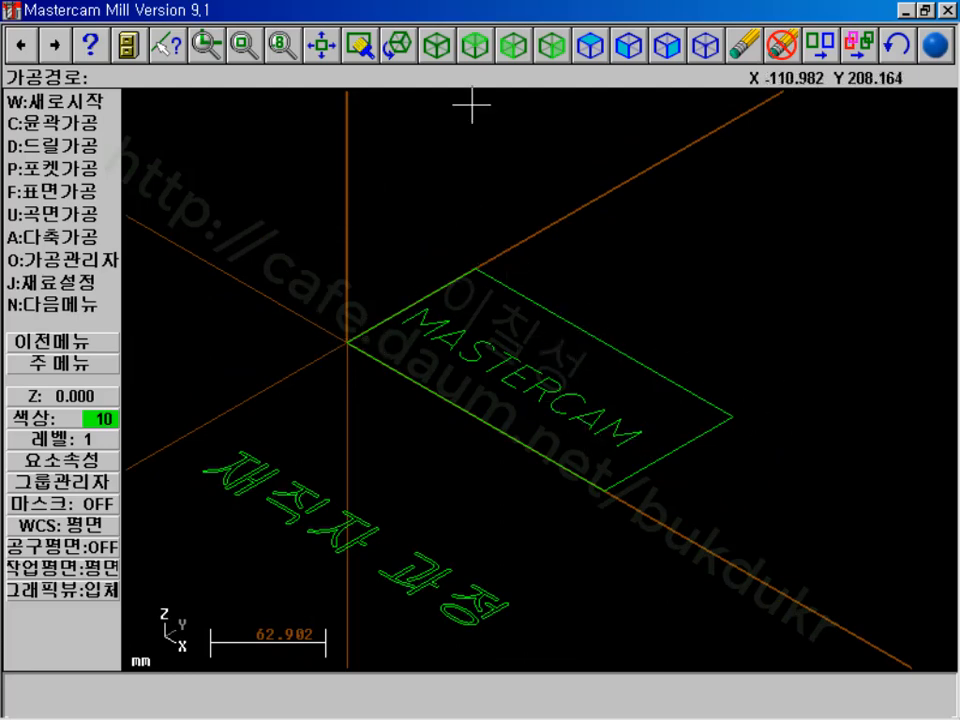
click(668, 52)
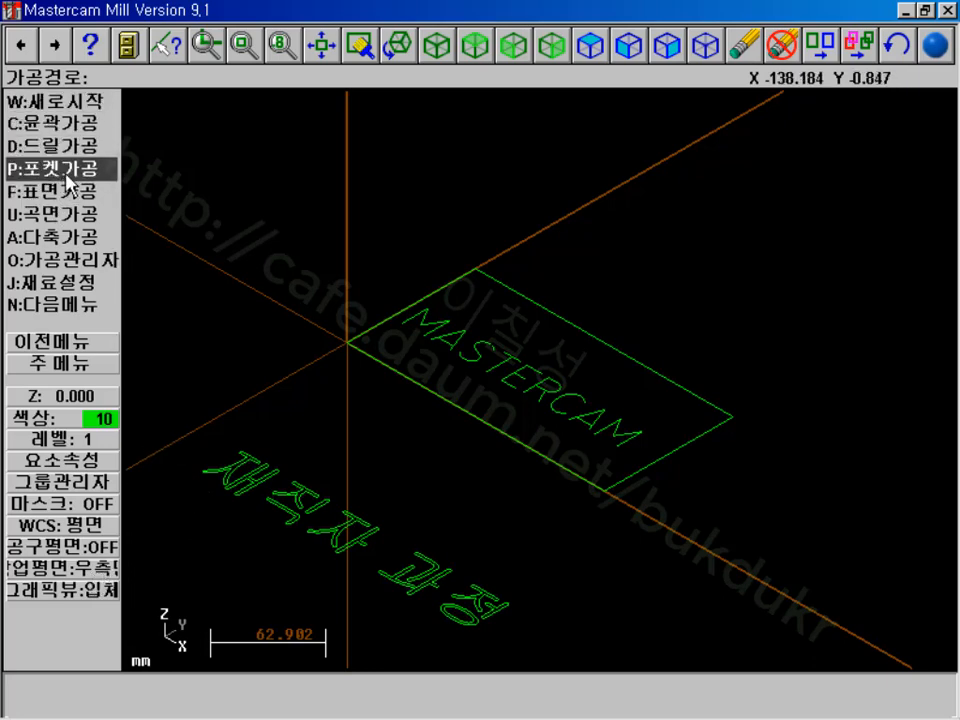
click(72, 366)
click(62, 124)
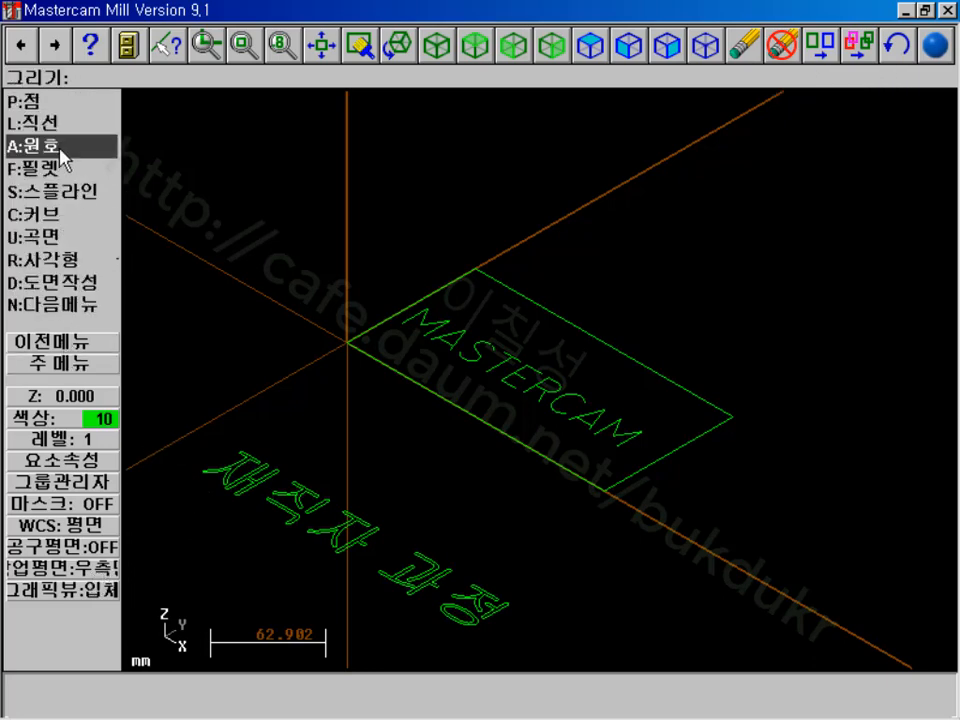
click(55, 157)
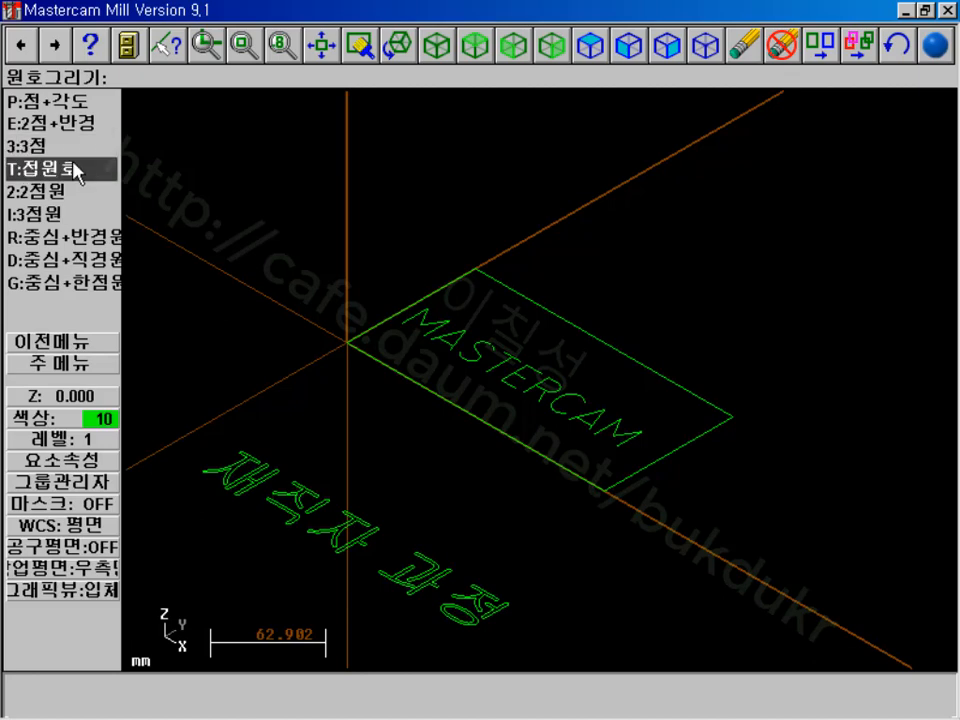
click(84, 293)
click(345, 343)
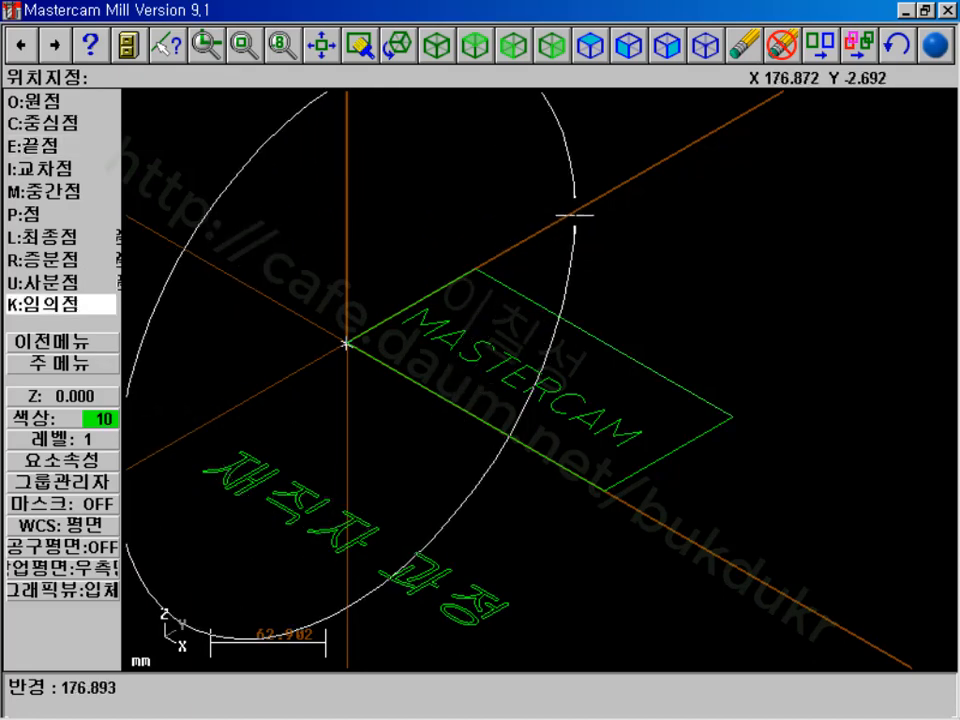
click(476, 267)
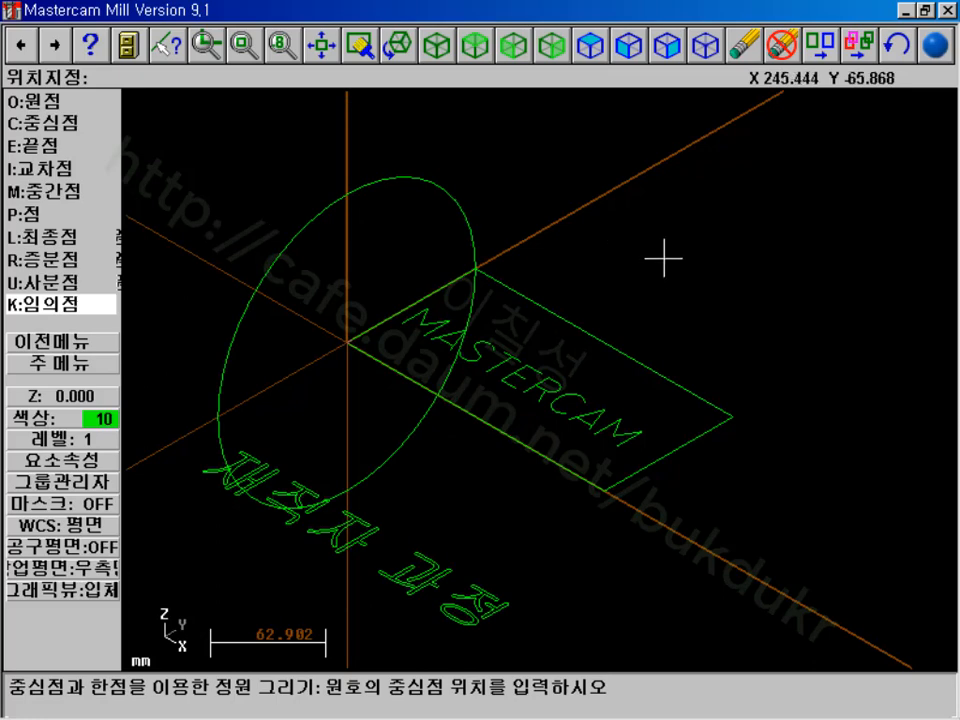
key(Escape)
key(Escape)
key(Escape)
- Translate the circle between two points, from the rectangle's origin corner to the midpoint of the rectangle's left edge
click(35, 190)
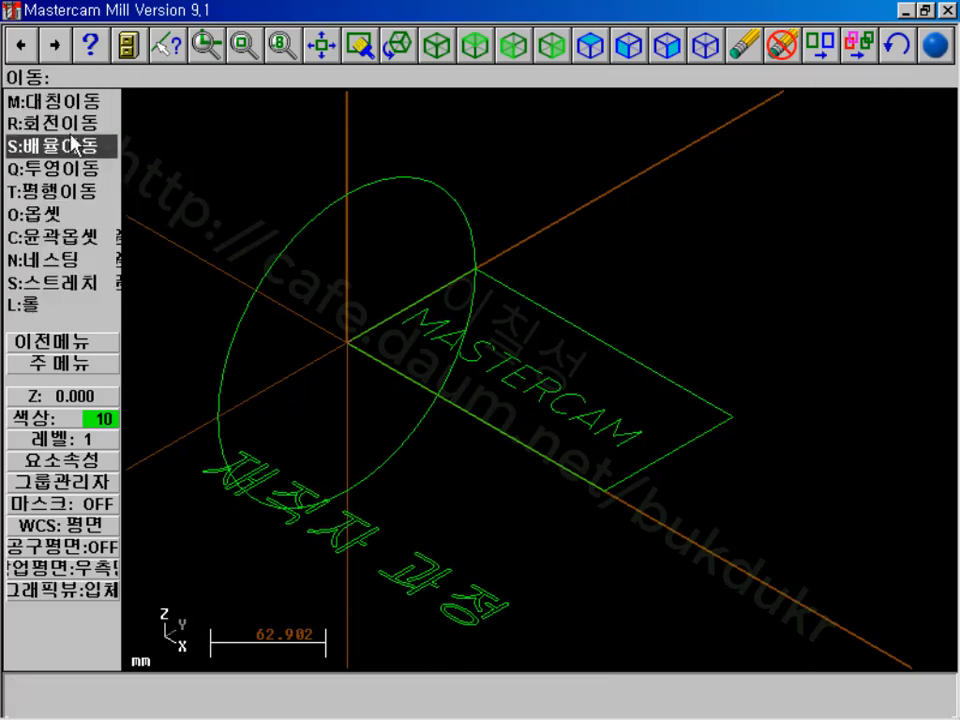
key(Escape)
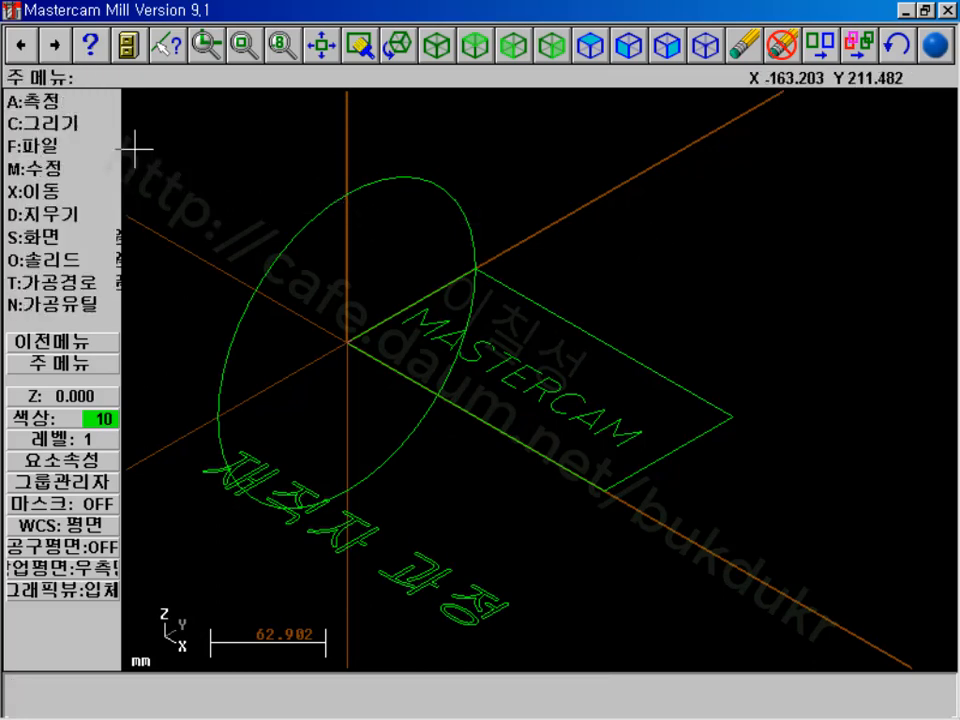
click(70, 194)
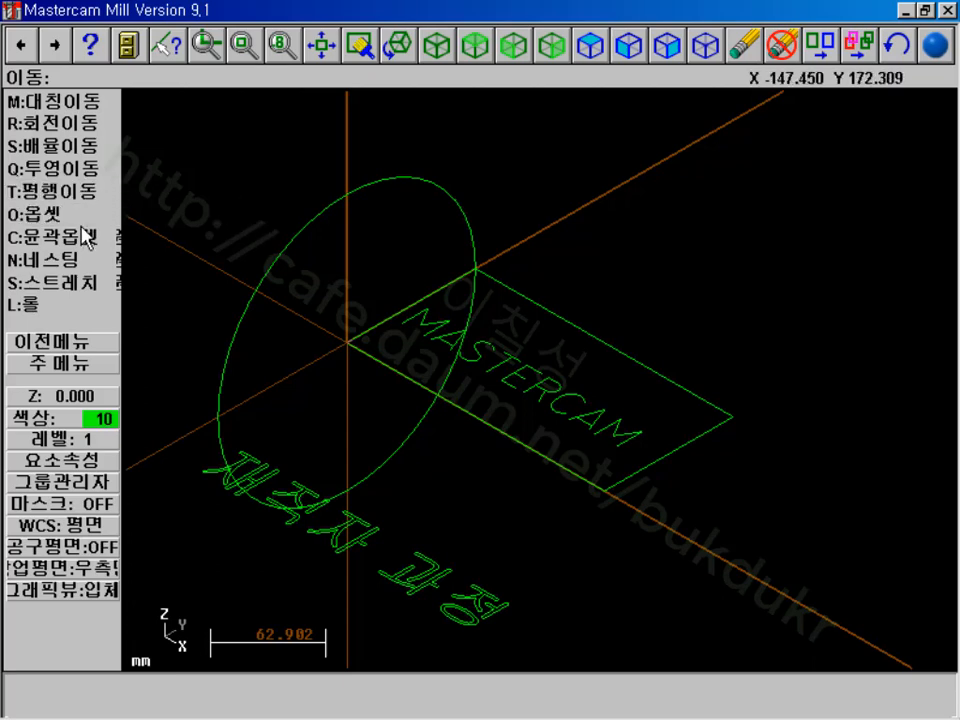
click(68, 192)
click(336, 206)
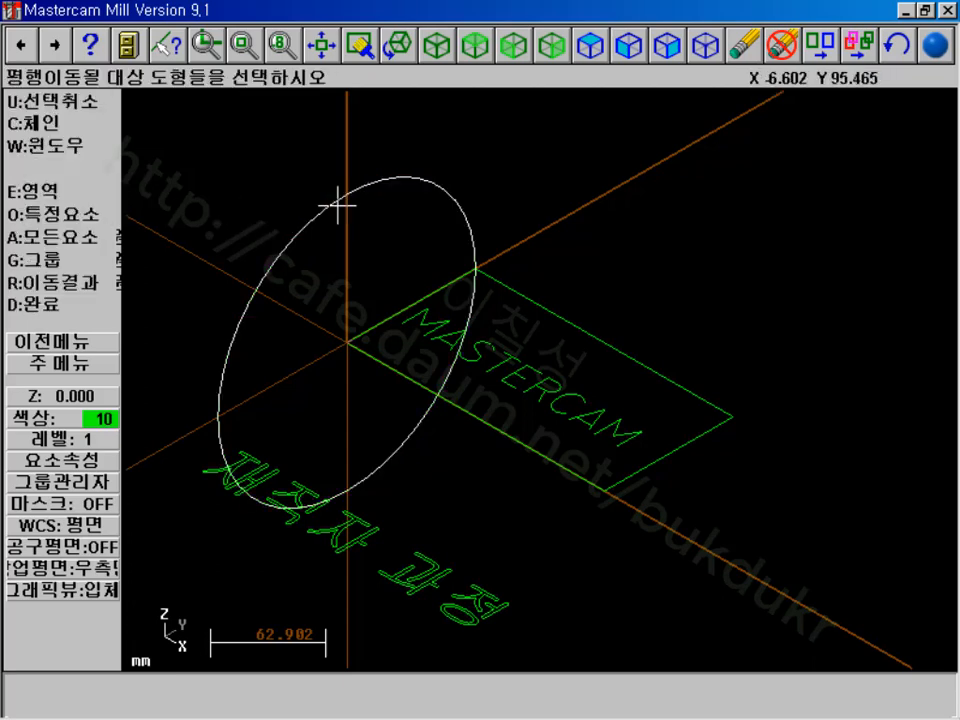
click(70, 304)
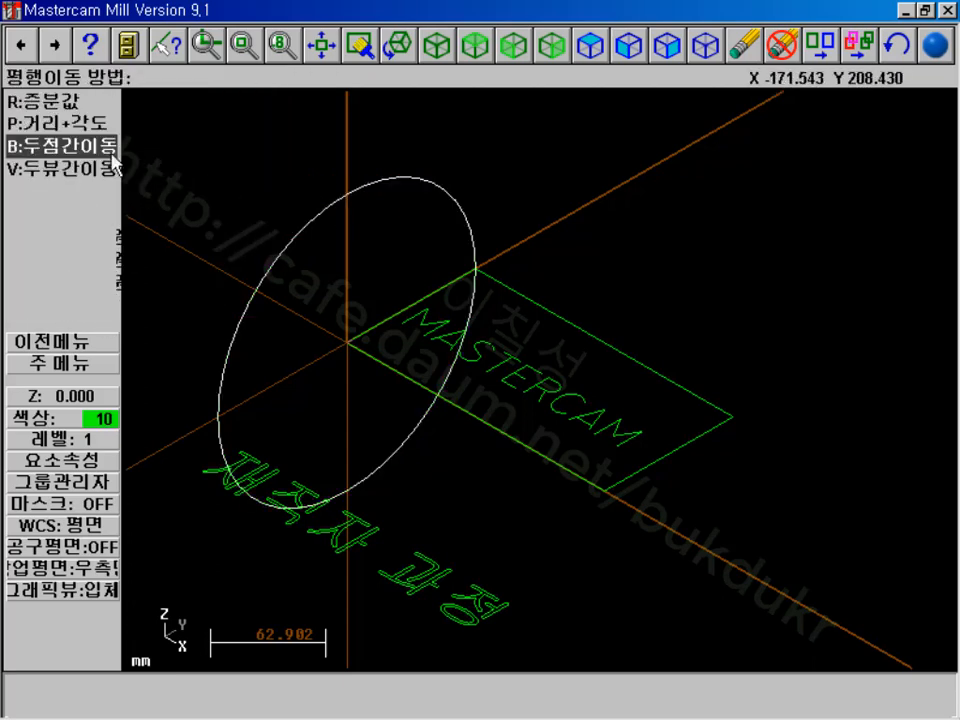
click(60, 145)
click(346, 343)
key(m)
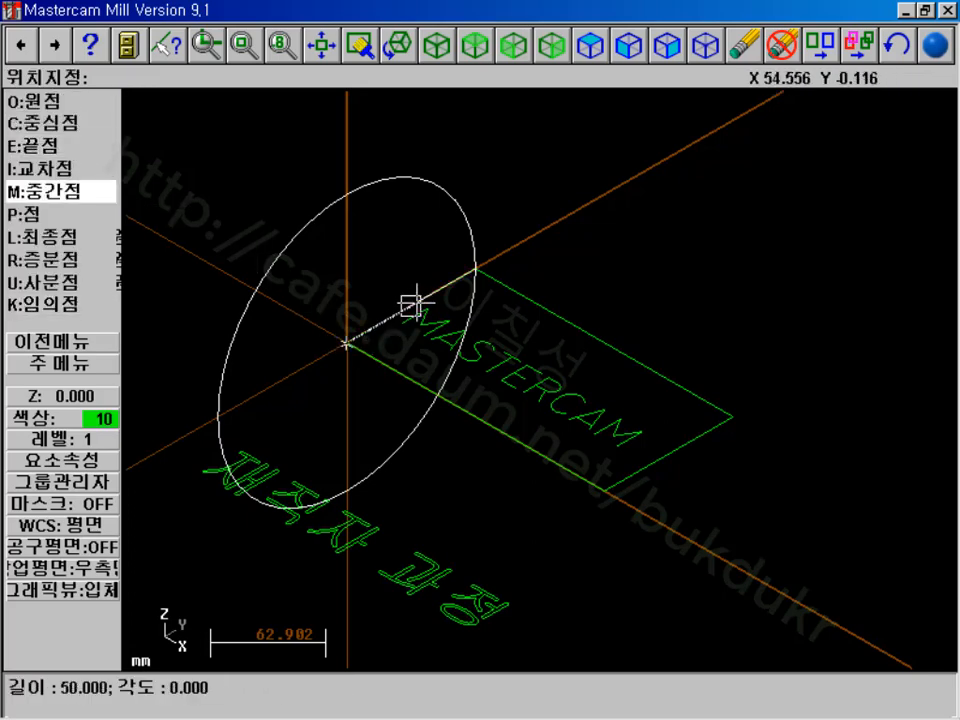
click(409, 306)
click(382, 453)
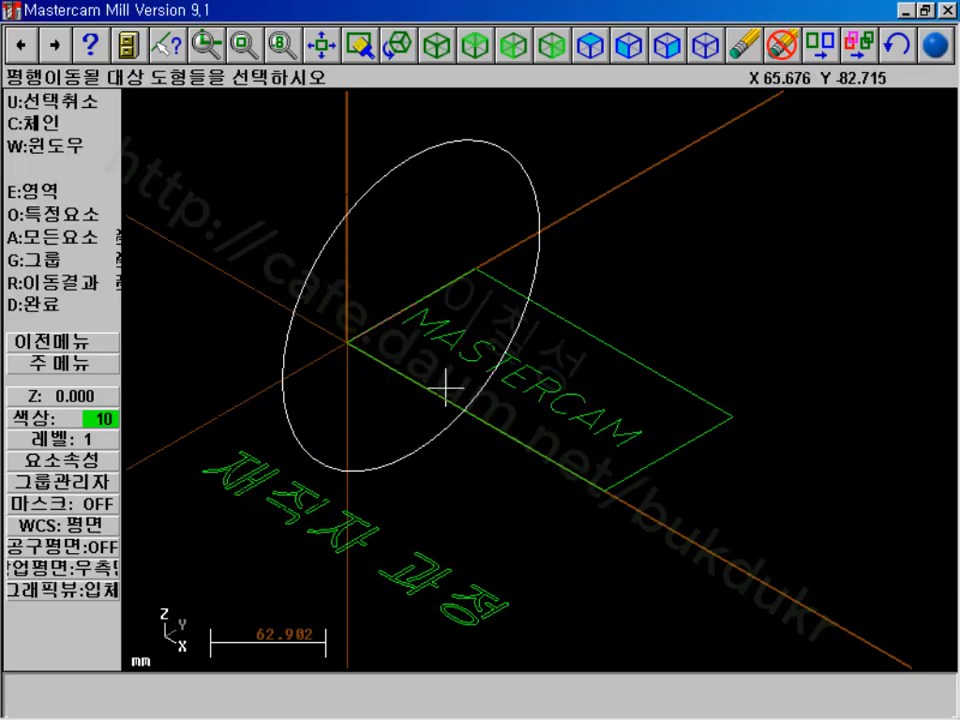
scroll(437, 370, down, 1)
key(Escape)
key(Escape)
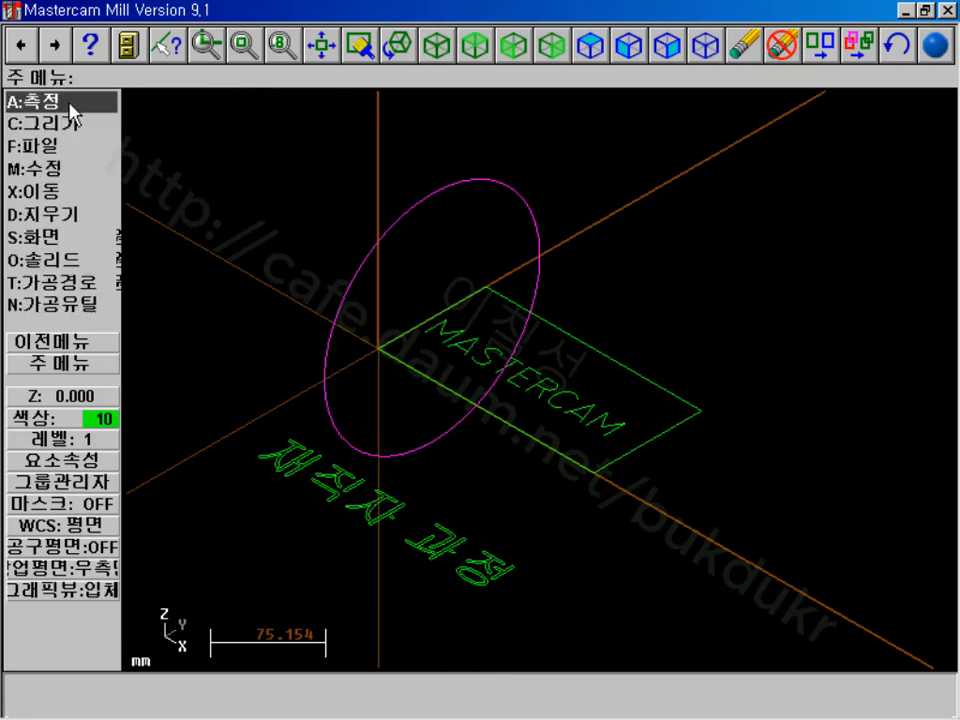
- Draw a horizontal line through the circle at Y 0, extending beyond both of its sides
click(57, 128)
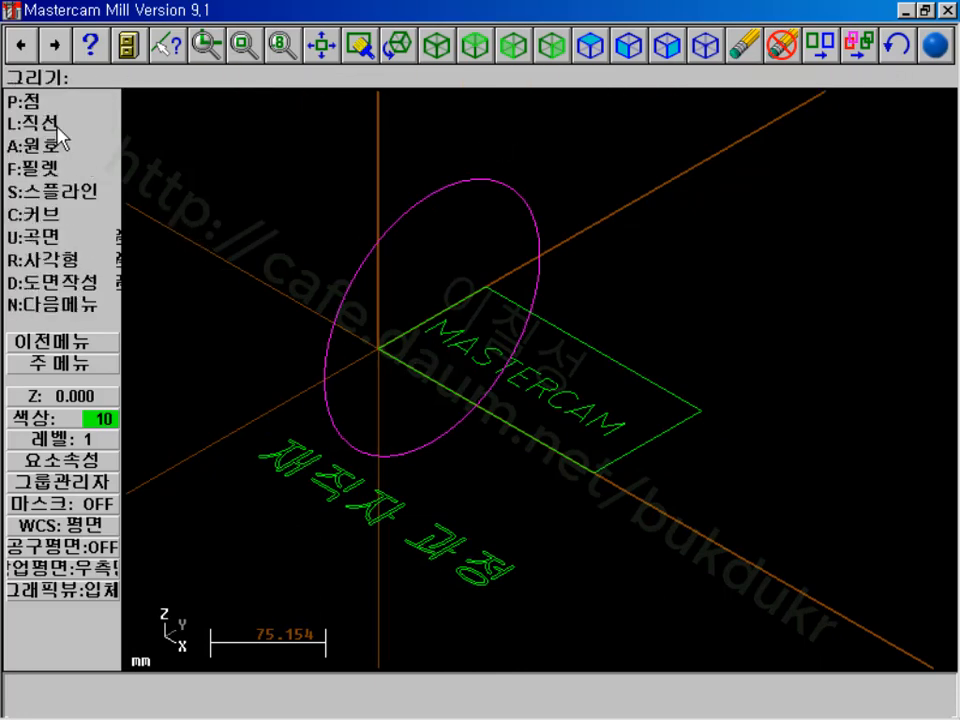
click(58, 127)
click(52, 100)
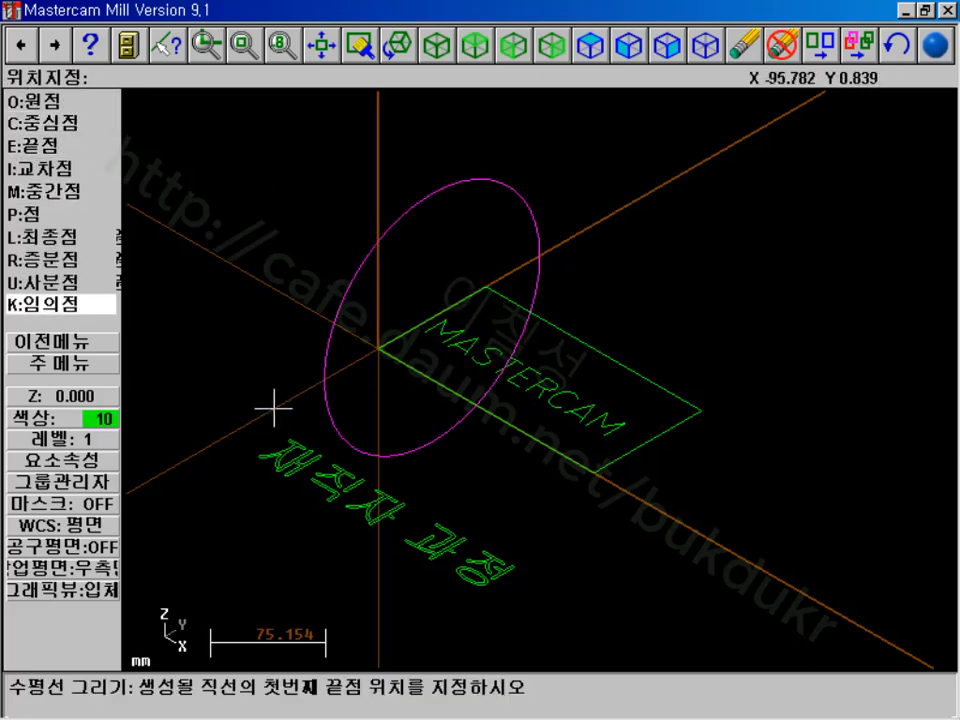
click(634, 200)
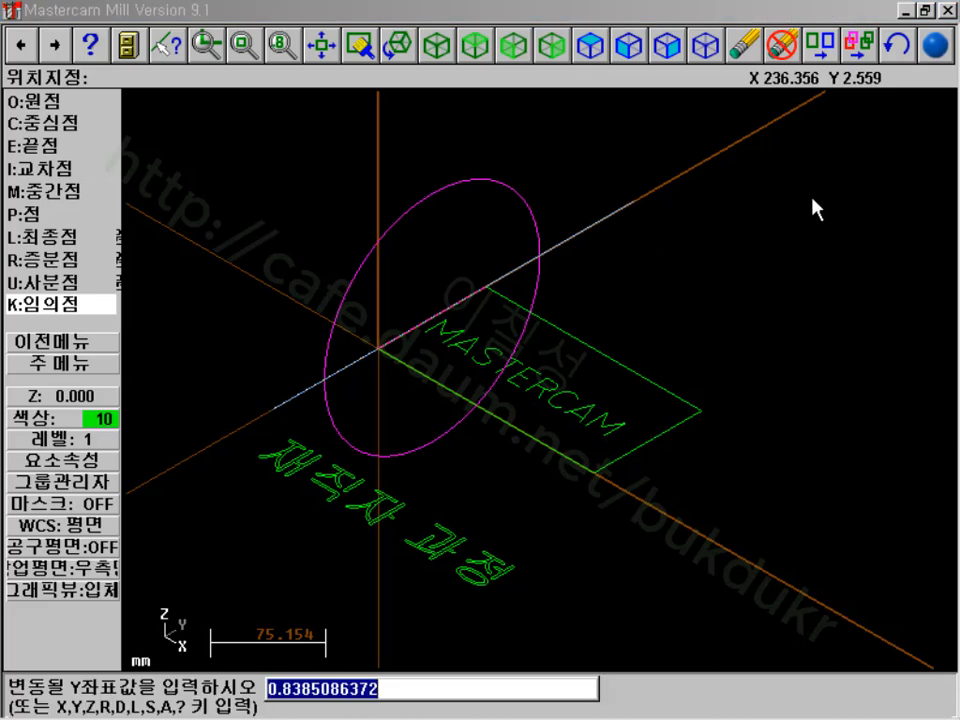
text(0)
key(Return)
key(Escape)
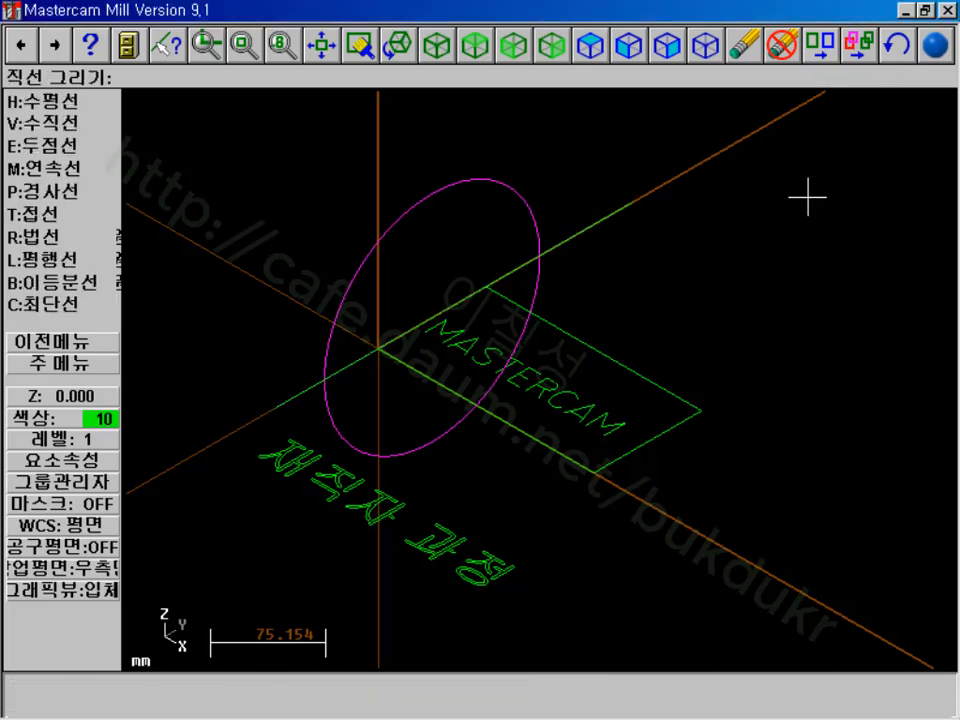
key(Escape)
- Break the circle and the horizontal line where they intersect
click(66, 168)
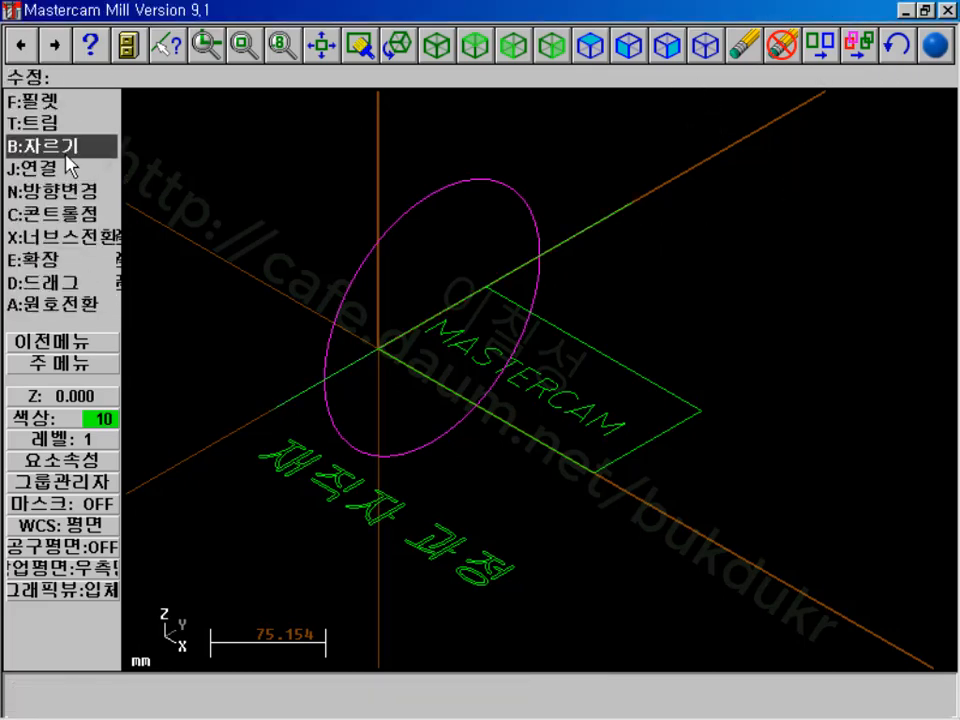
click(72, 148)
click(72, 148)
click(339, 300)
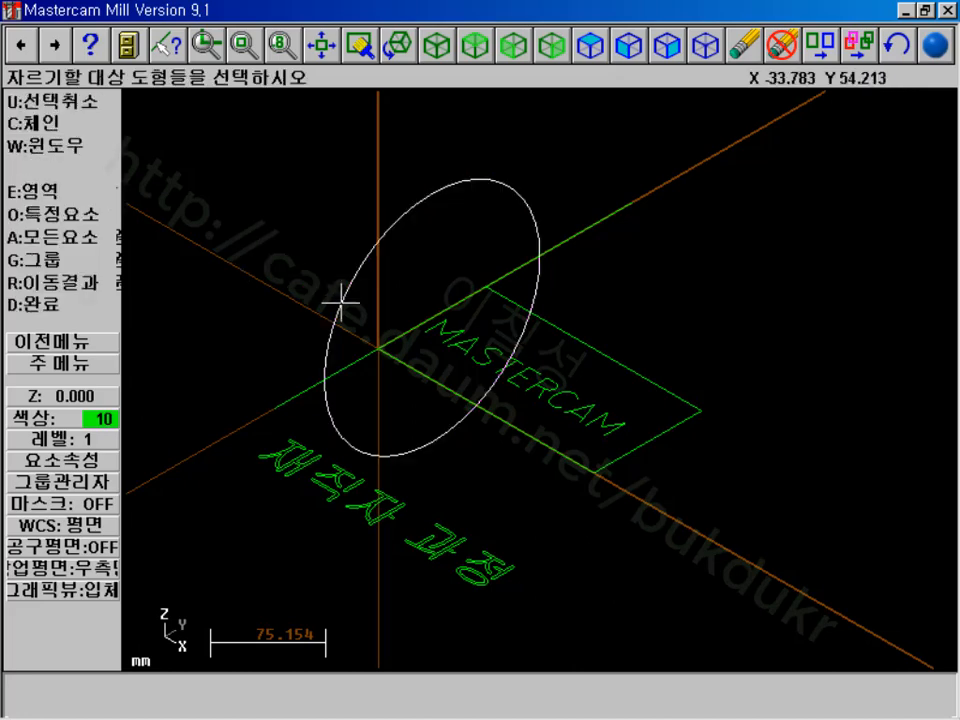
click(312, 396)
click(50, 305)
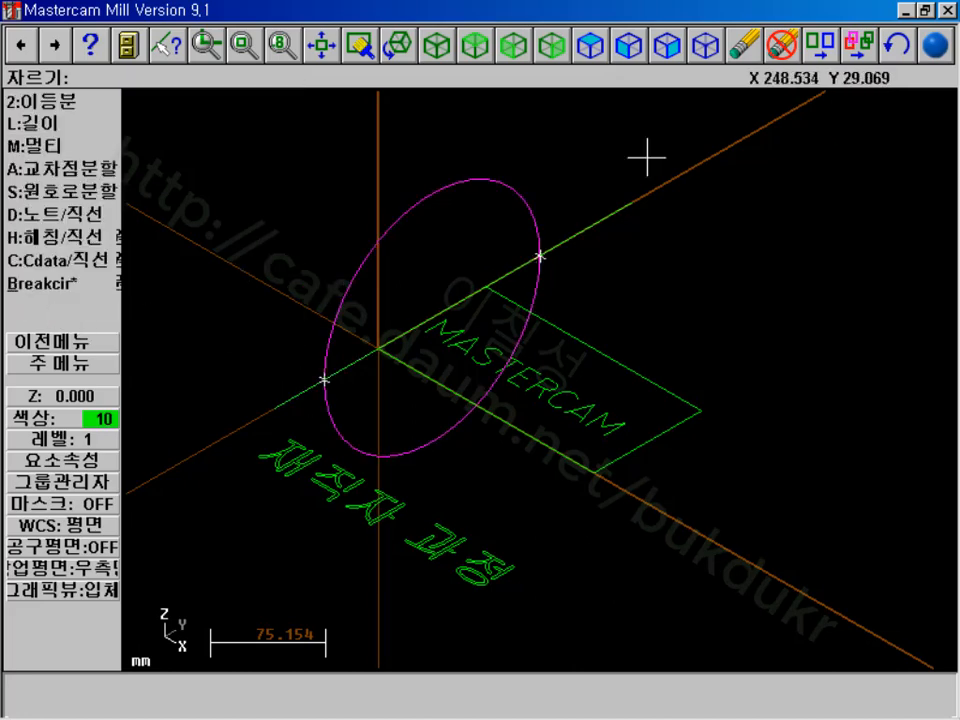
- Delete the lower half of the circle and all pieces of the horizontal line, leaving only the upper arc
click(740, 45)
click(514, 349)
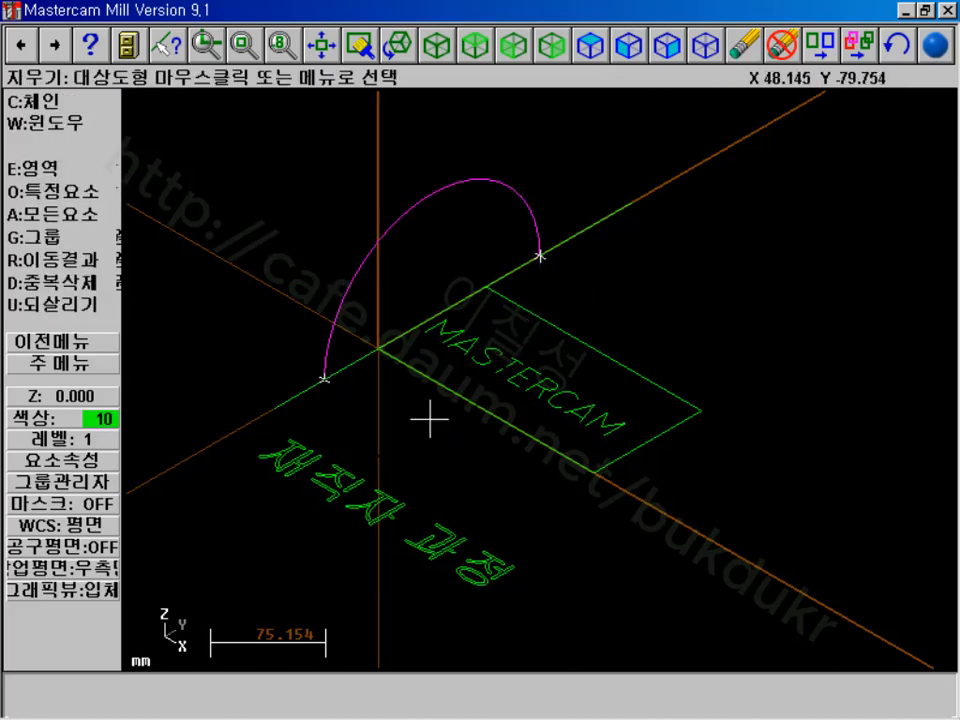
click(299, 393)
click(339, 381)
click(600, 240)
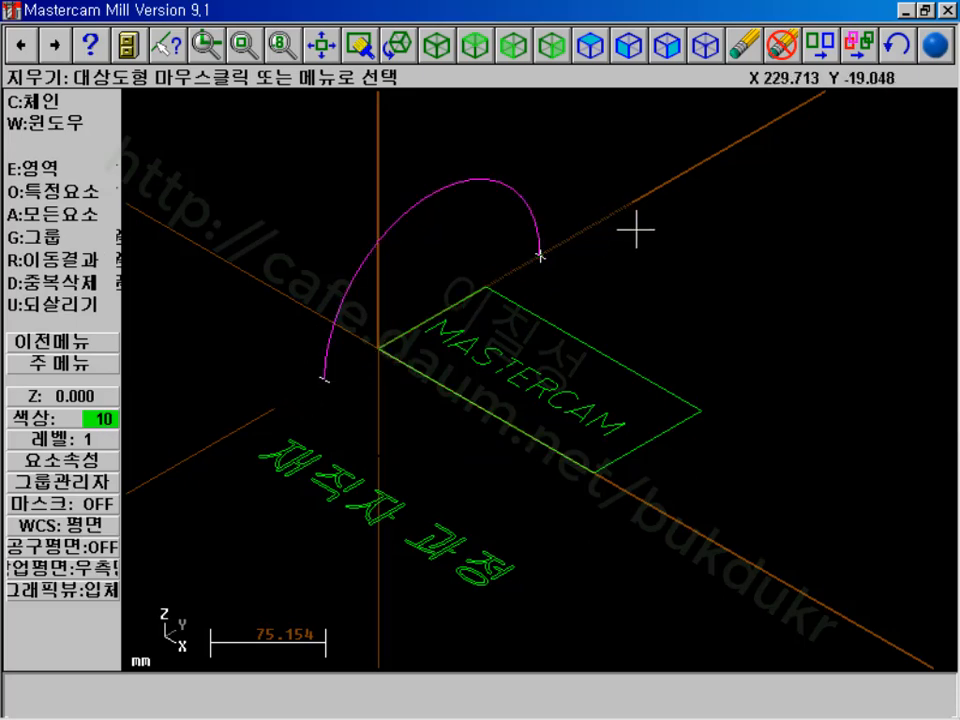
key(alt+F1)
key(alt+F2)
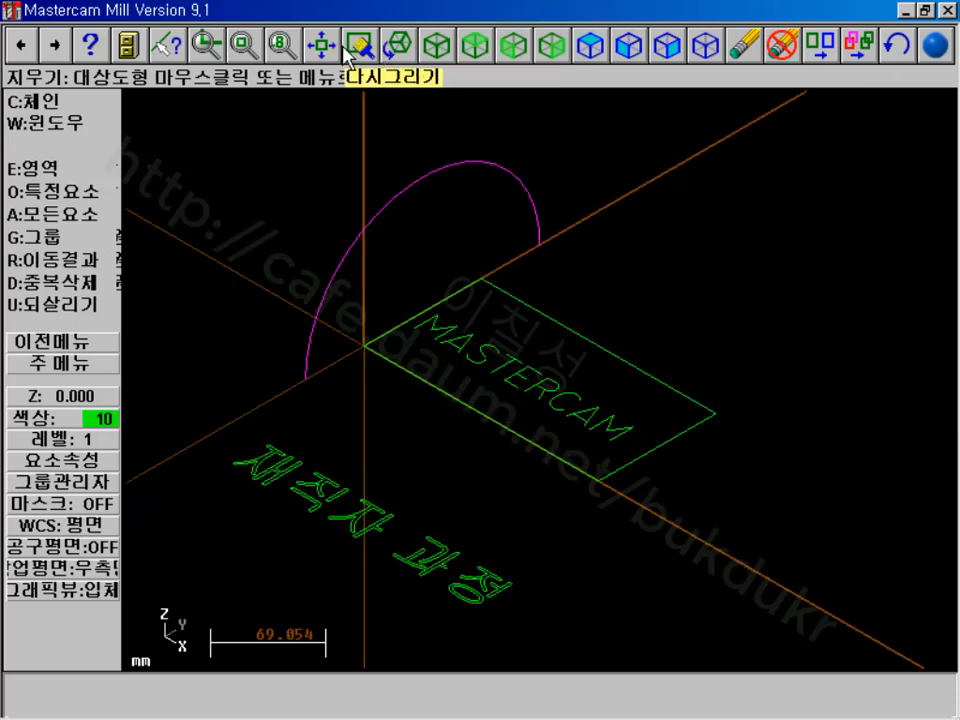
- Create a draft surface from the semicircular arc with a length of 200 and an angle of 0
click(396, 46)
click(229, 300)
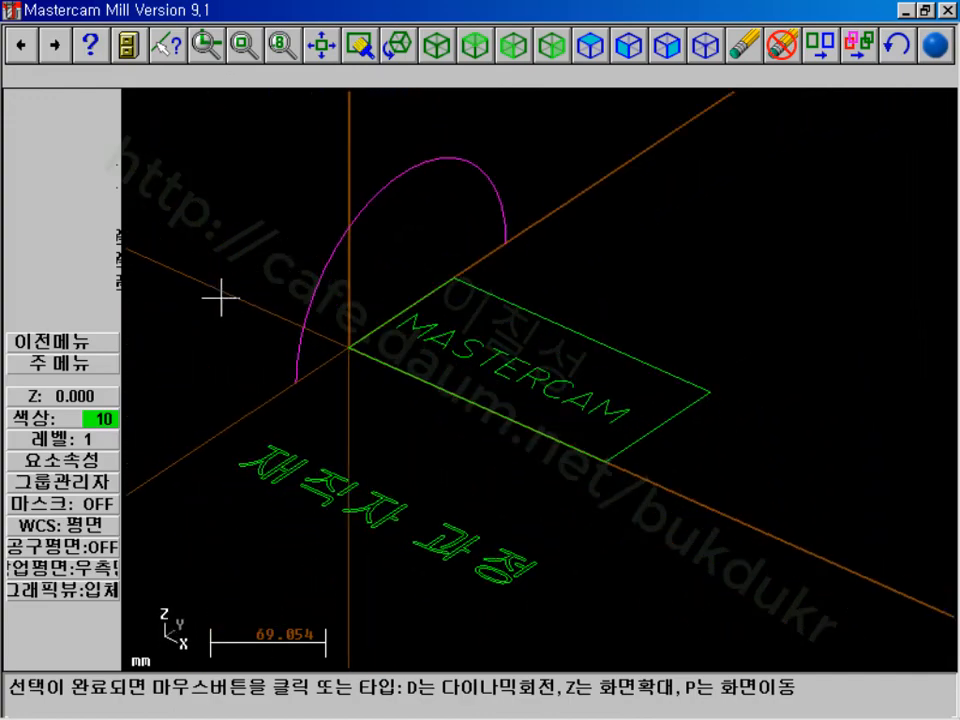
click(220, 306)
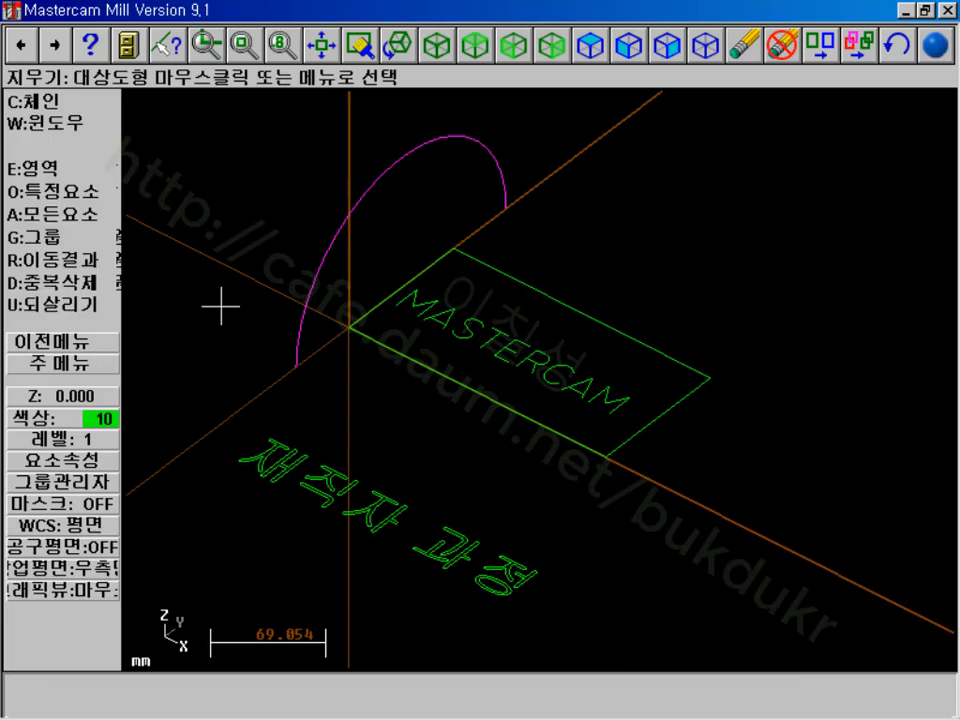
click(95, 372)
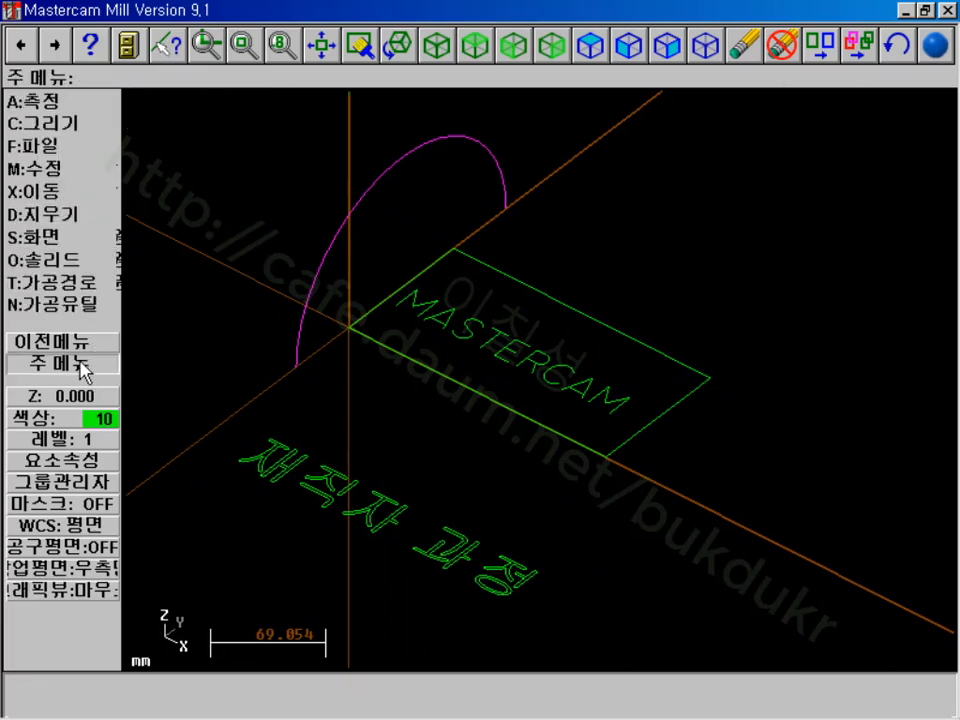
click(68, 124)
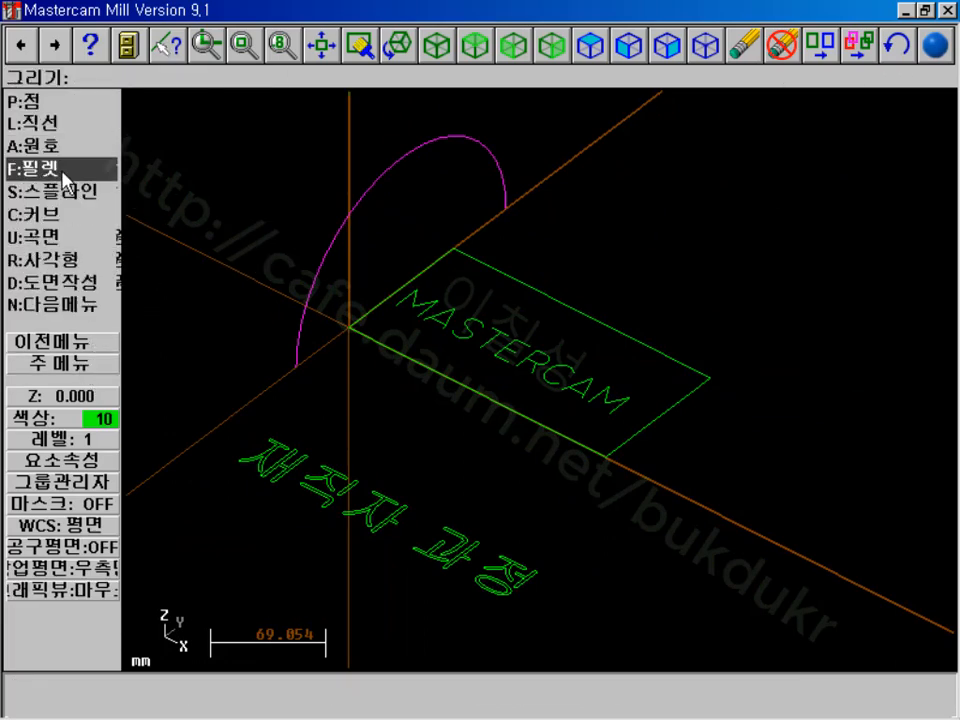
click(71, 238)
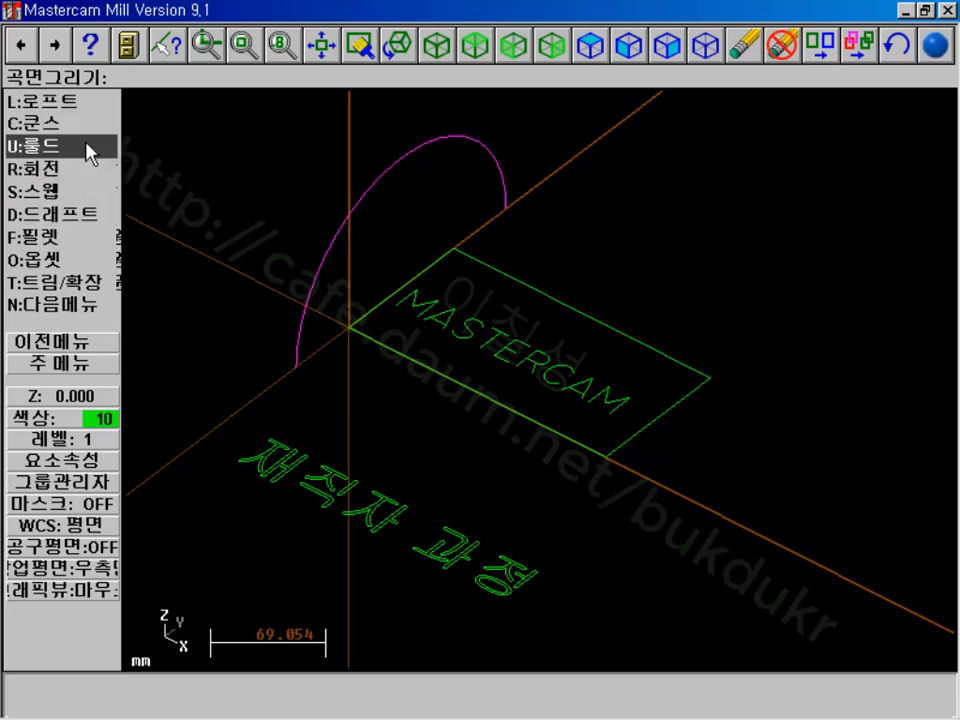
click(85, 215)
click(287, 336)
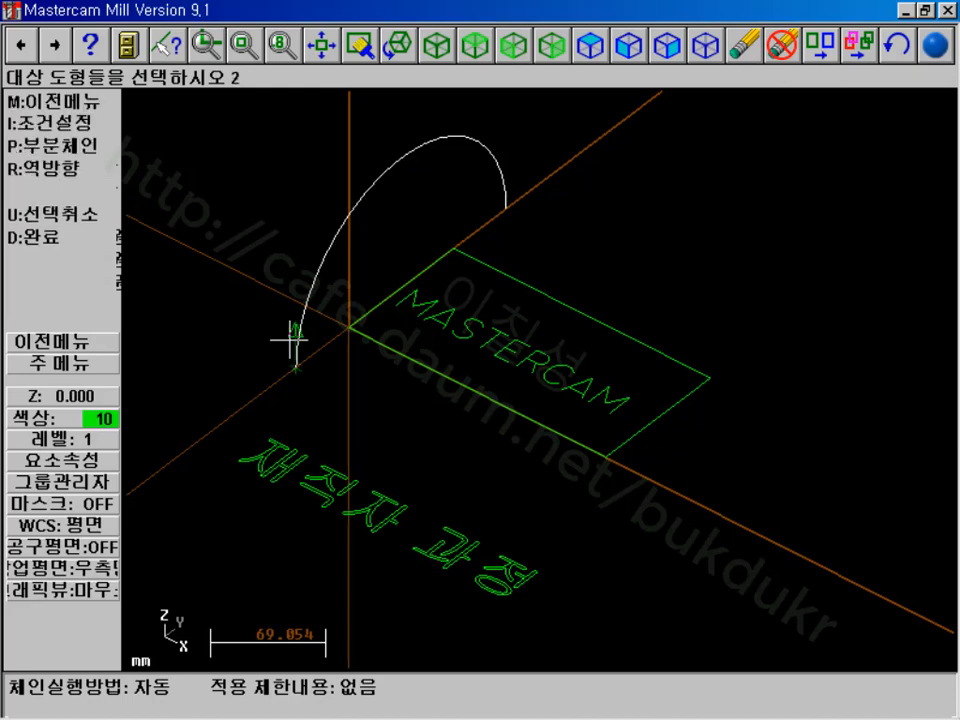
click(59, 254)
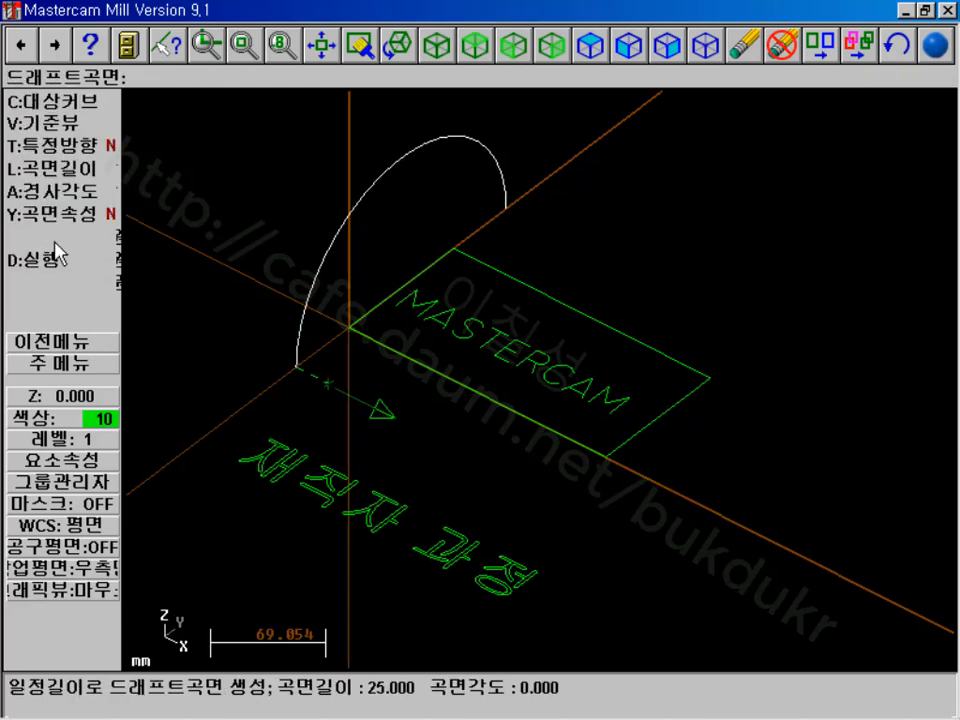
click(86, 172)
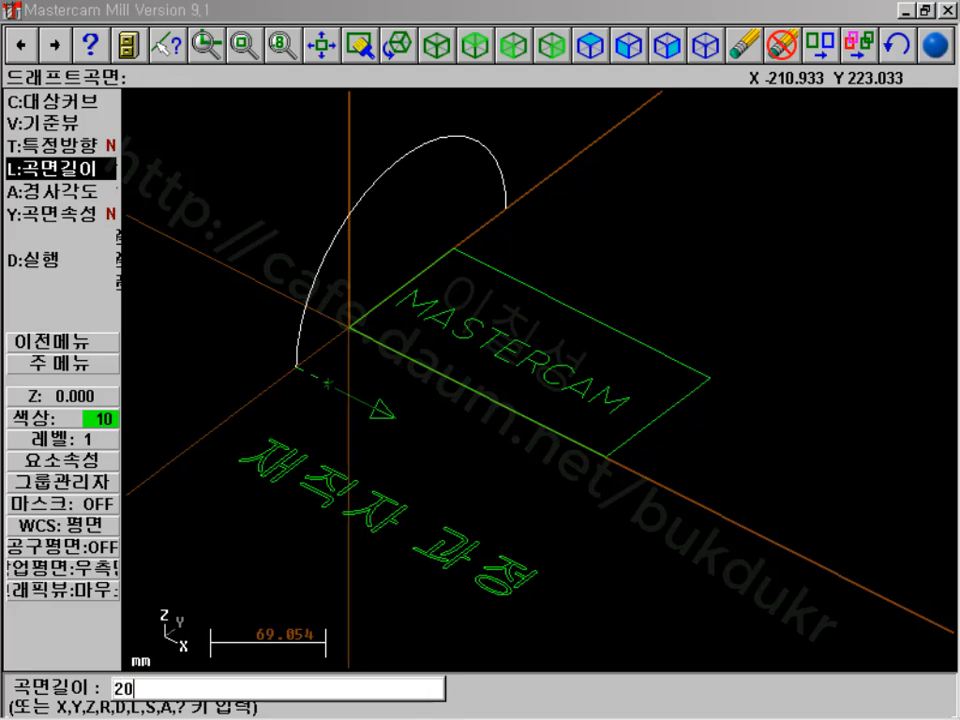
key(Return)
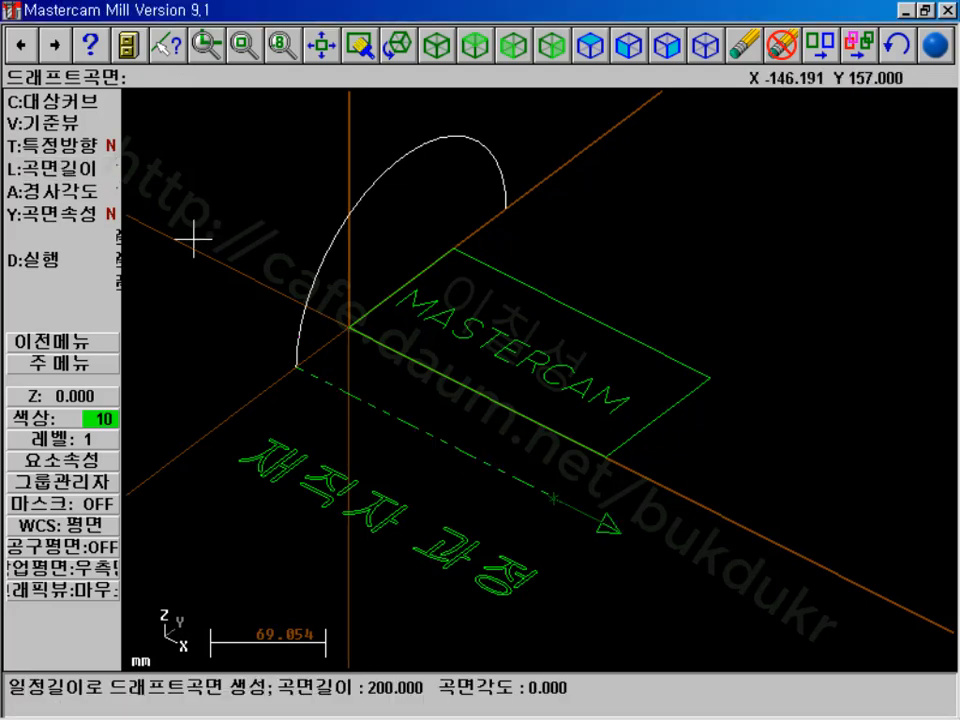
click(62, 264)
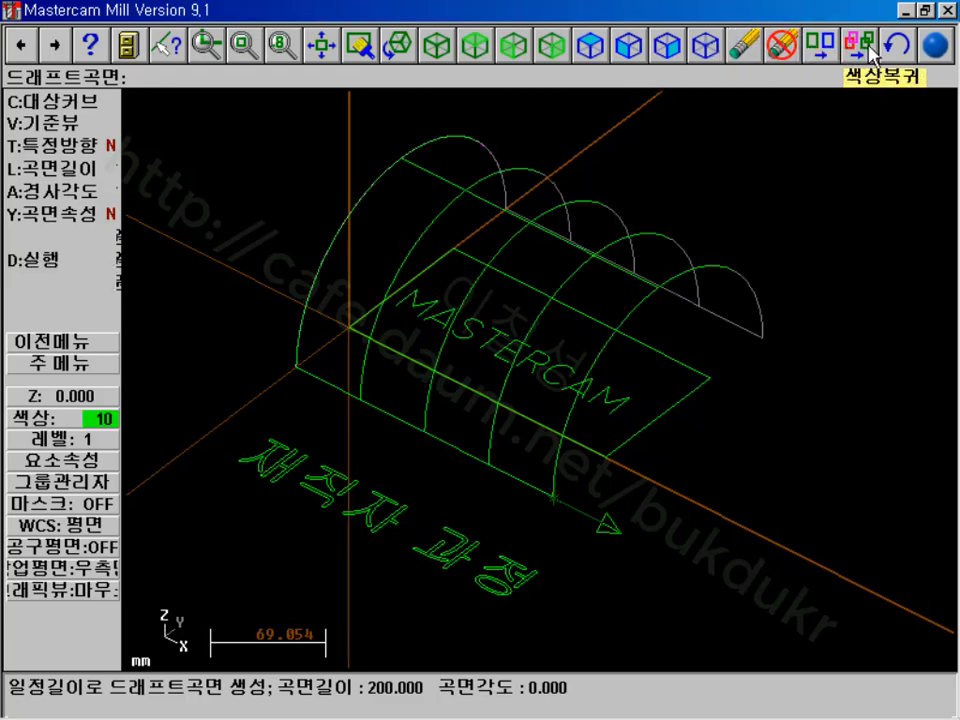
- Shade all geometry in its own colours and examine the arched surface from several directions
click(935, 45)
click(357, 185)
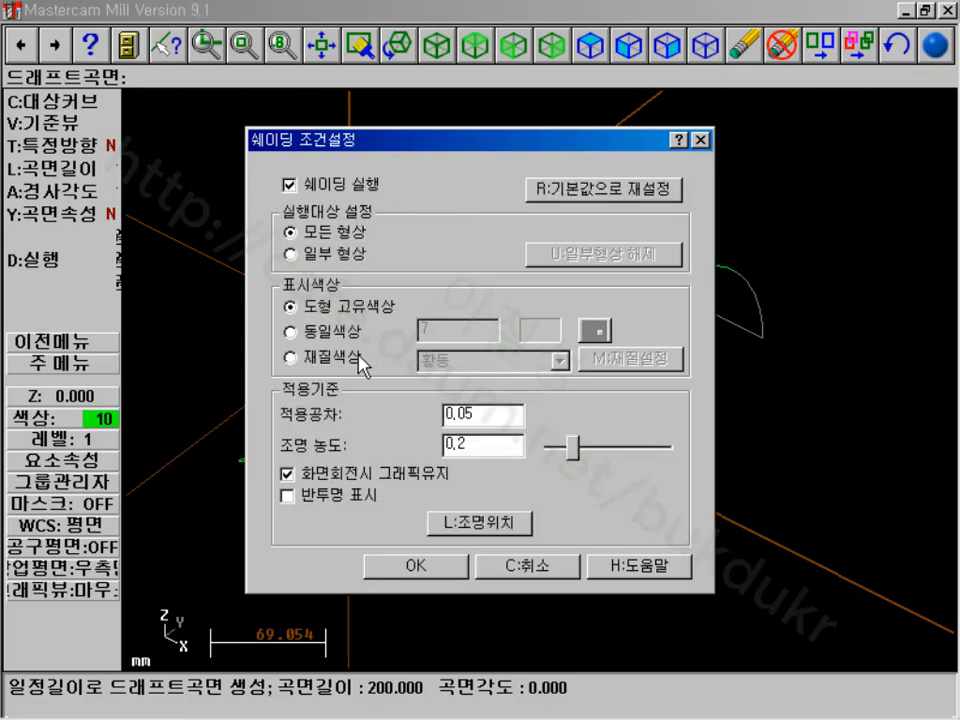
click(418, 567)
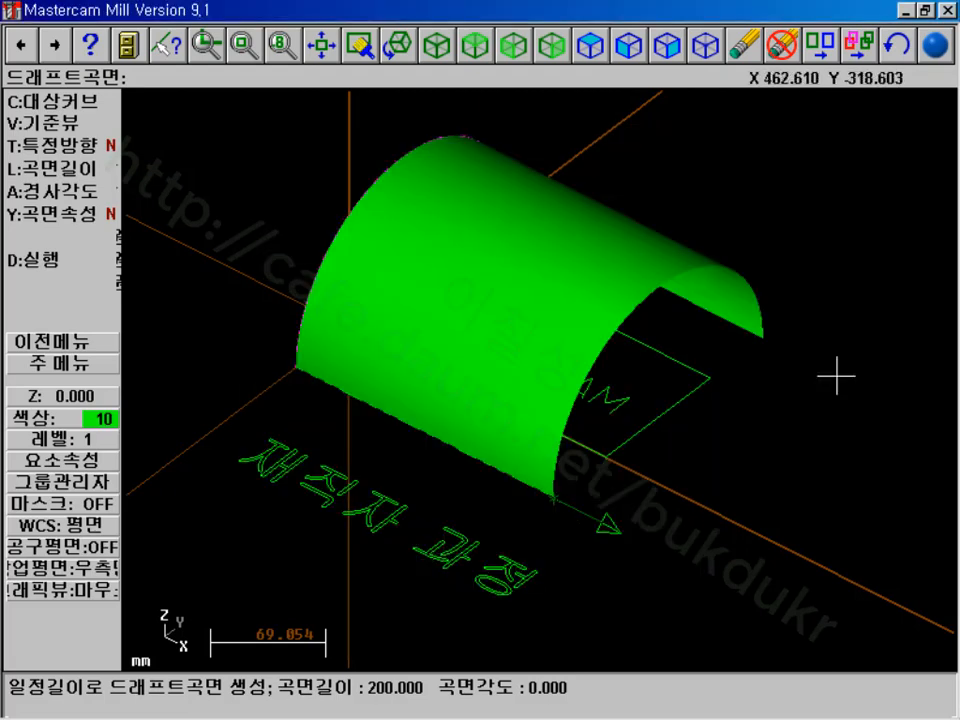
click(399, 45)
click(399, 100)
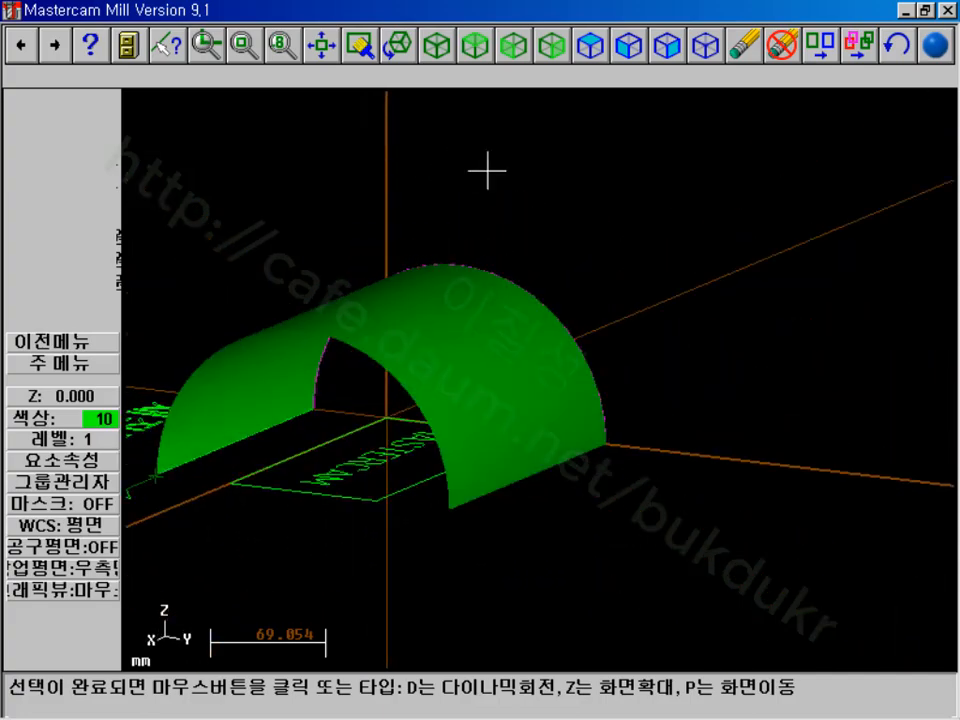
click(284, 199)
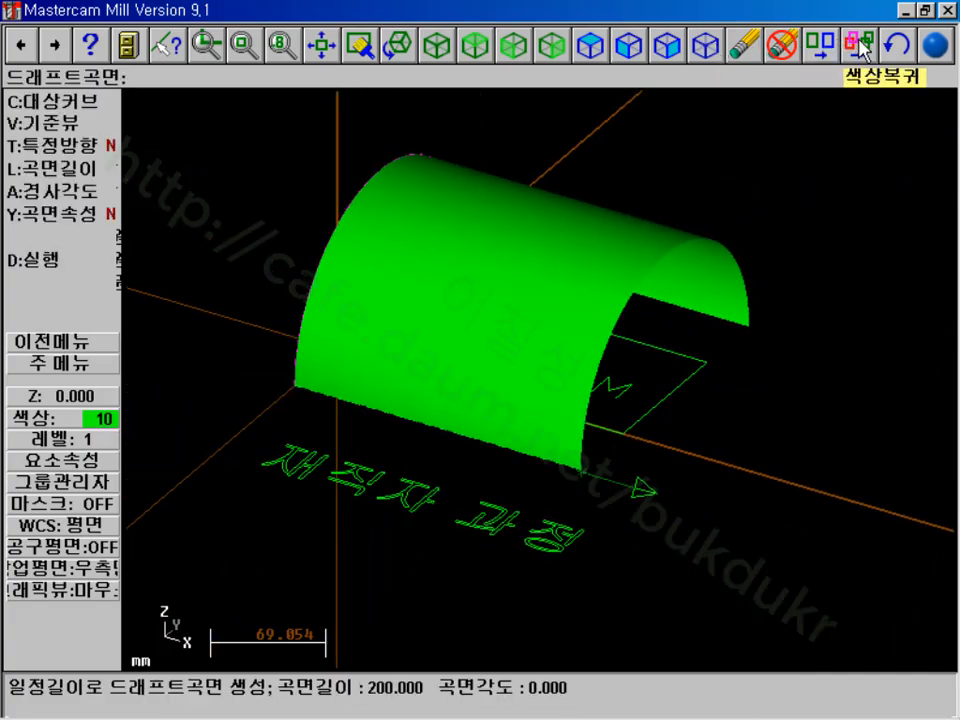
- Turn shading off to return the arched surface to wireframe display
click(935, 45)
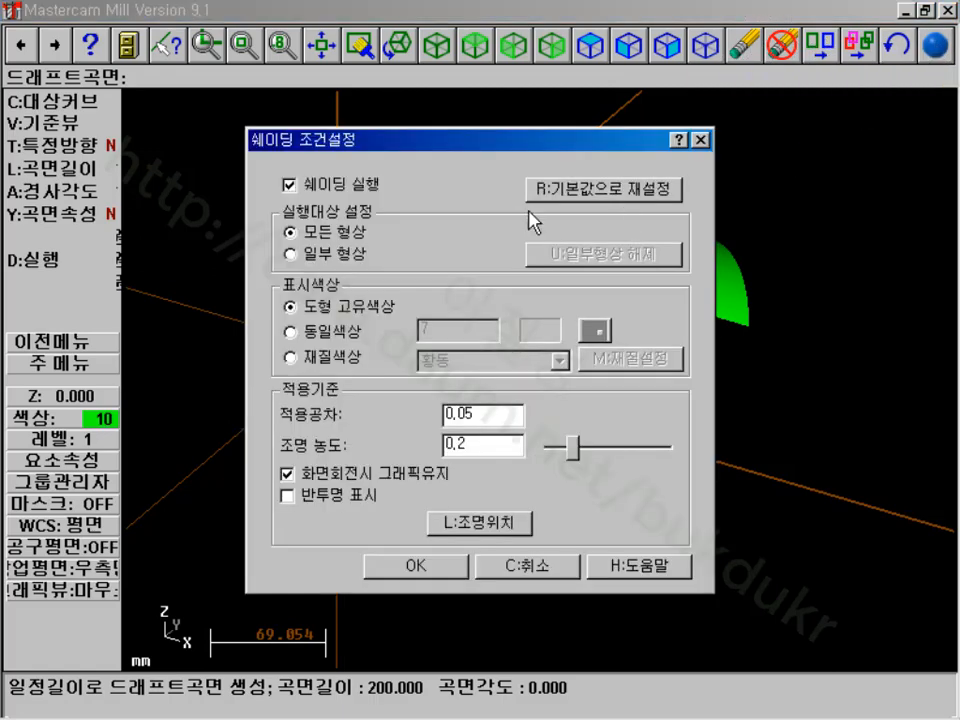
click(331, 188)
click(417, 567)
scroll(746, 388, up, 3)
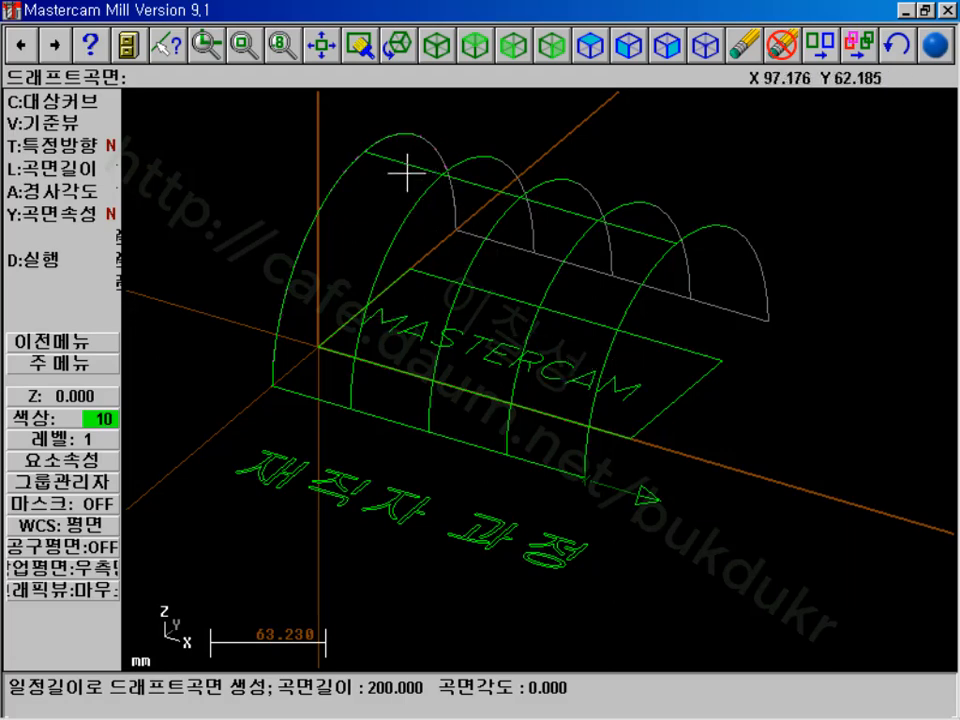
- Start a projected curve (투영커브) and choose the arched draft surface as the target surface
click(64, 366)
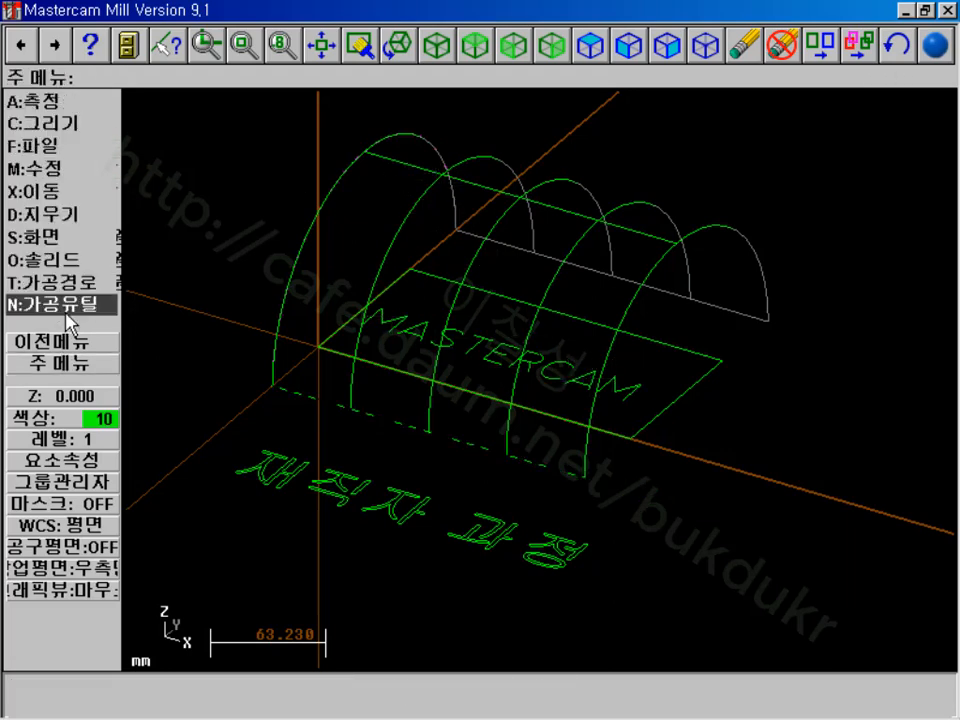
click(62, 124)
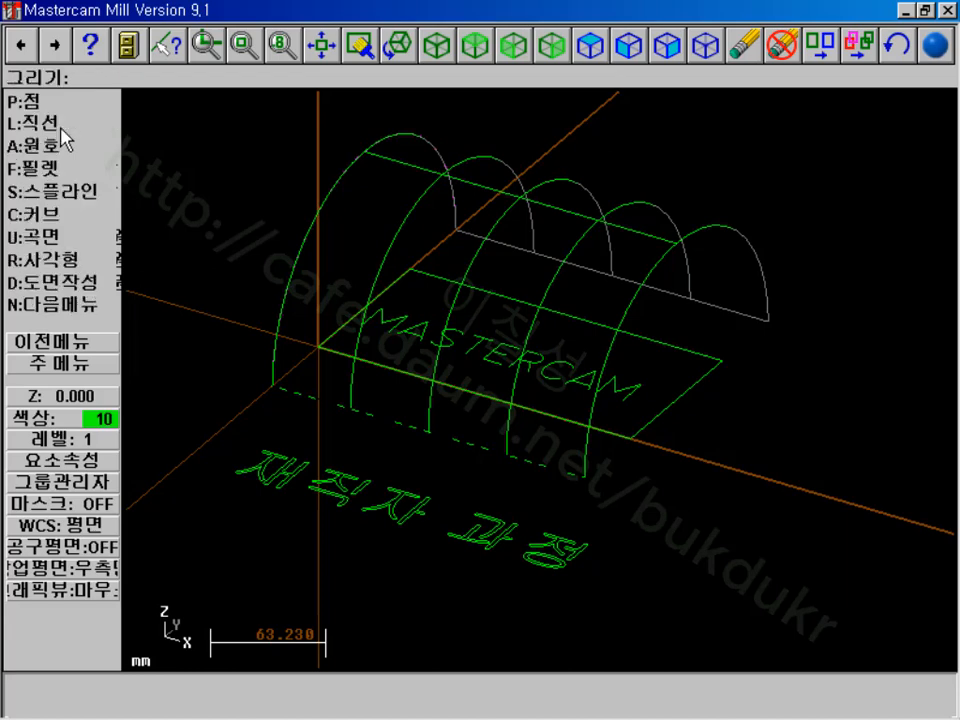
click(62, 213)
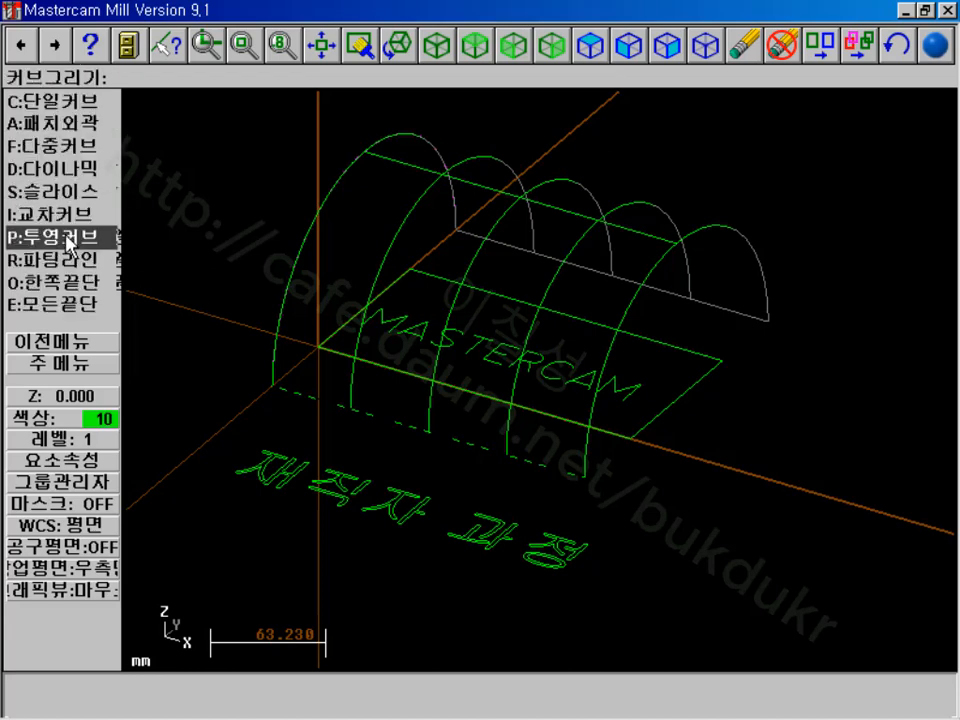
click(68, 243)
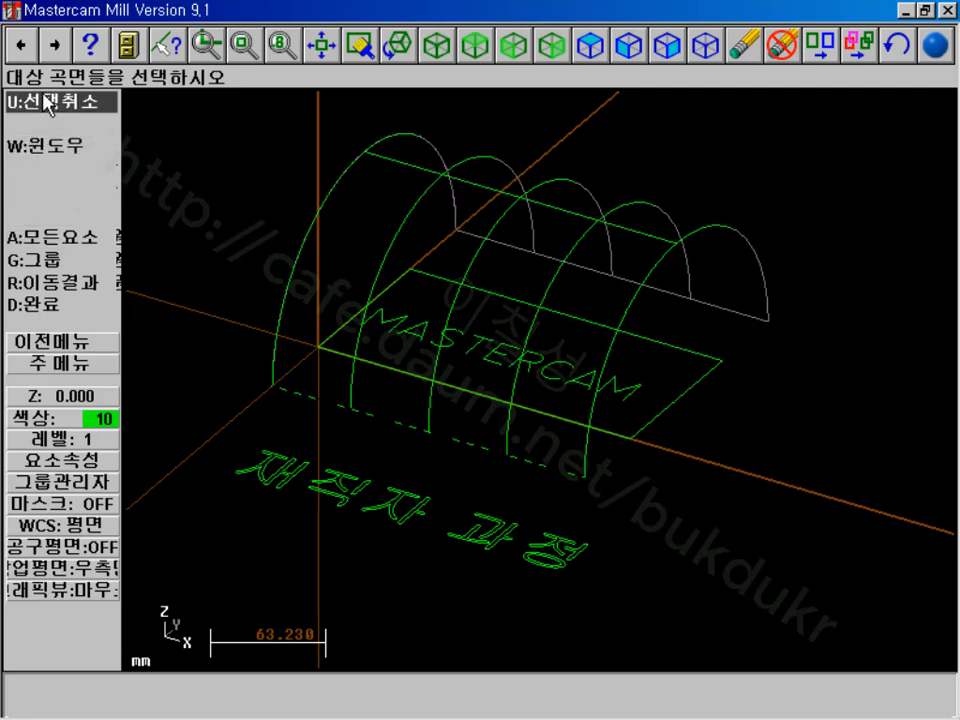
click(335, 196)
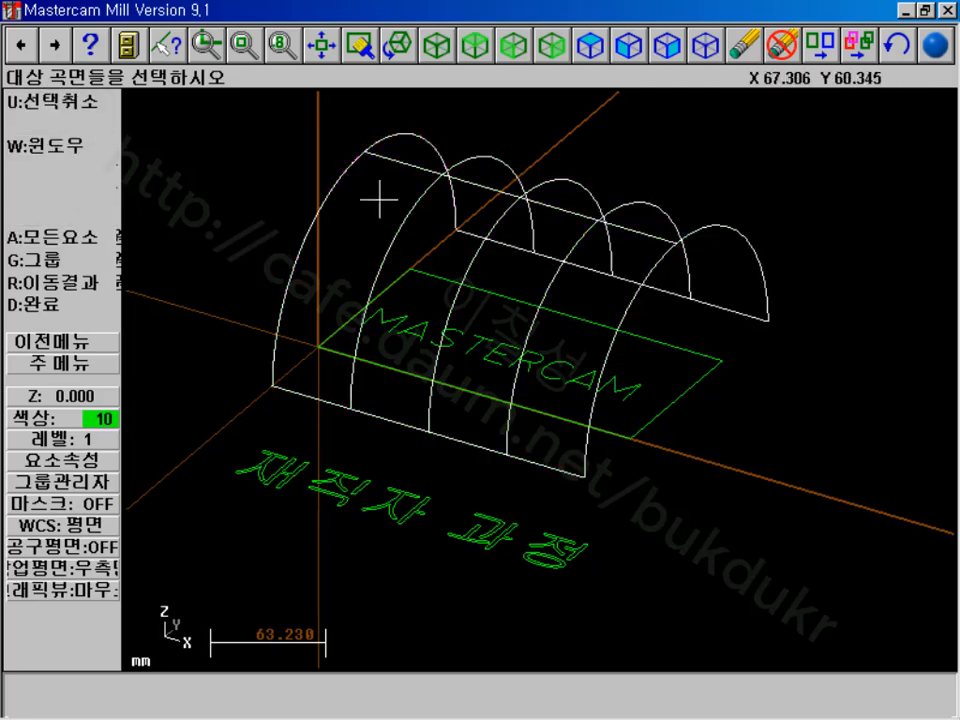
click(43, 308)
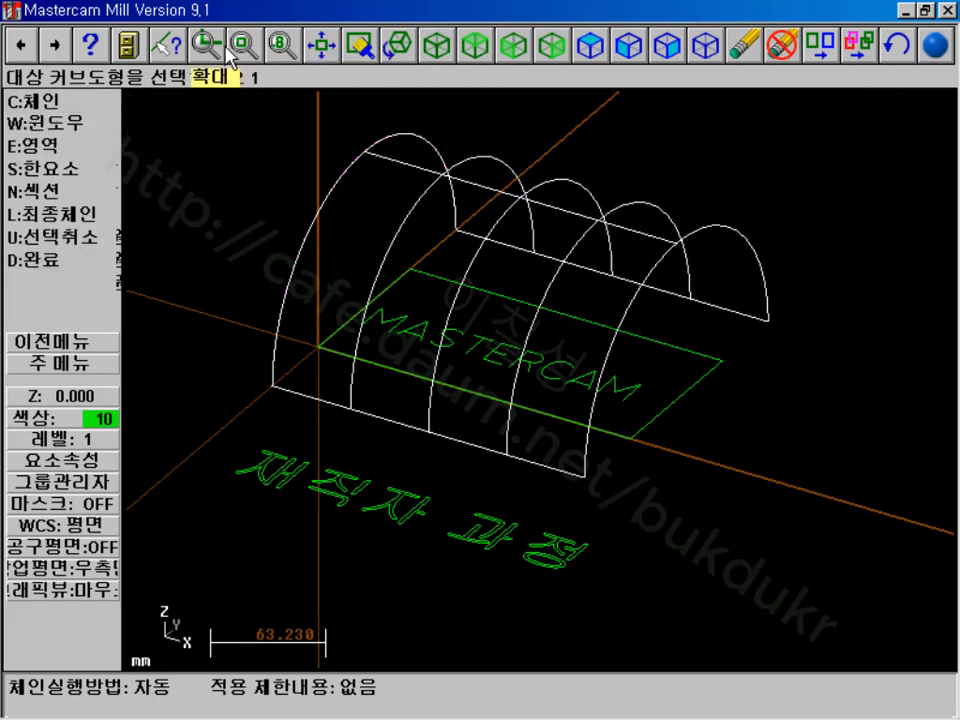
- Window-select all the MASTERCAM letters inside the rectangle as the curves to project and finish the selection
click(398, 45)
click(385, 284)
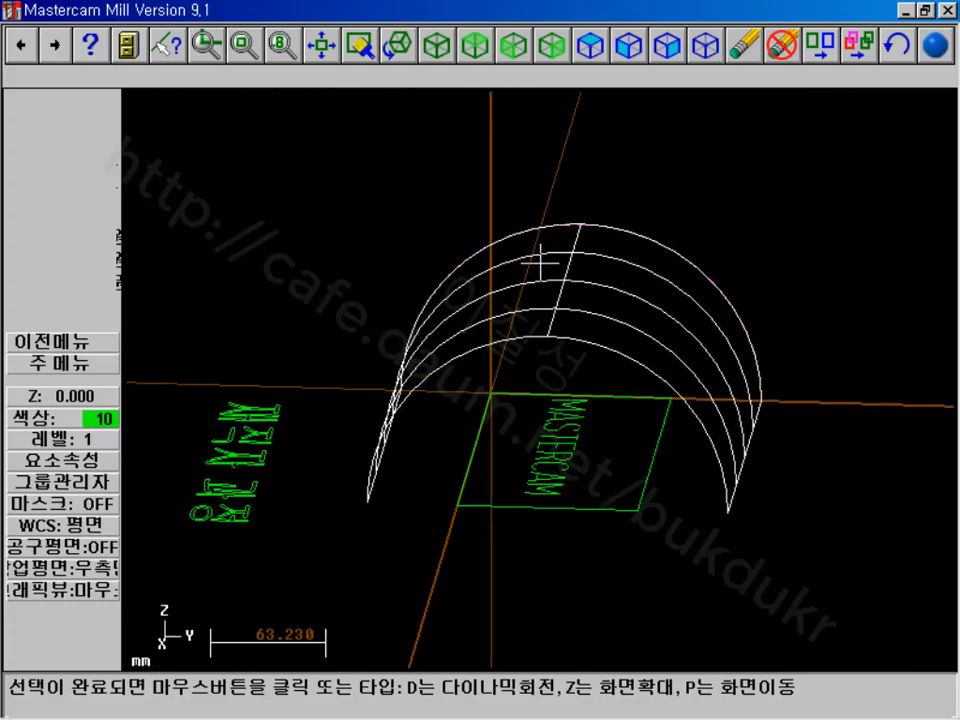
click(518, 272)
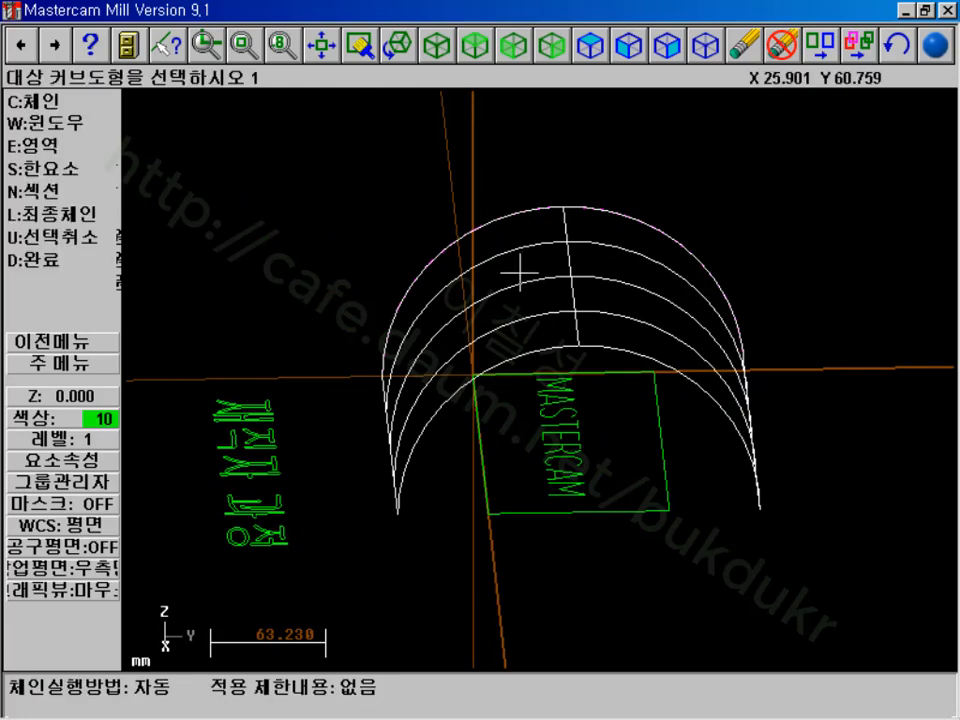
click(50, 123)
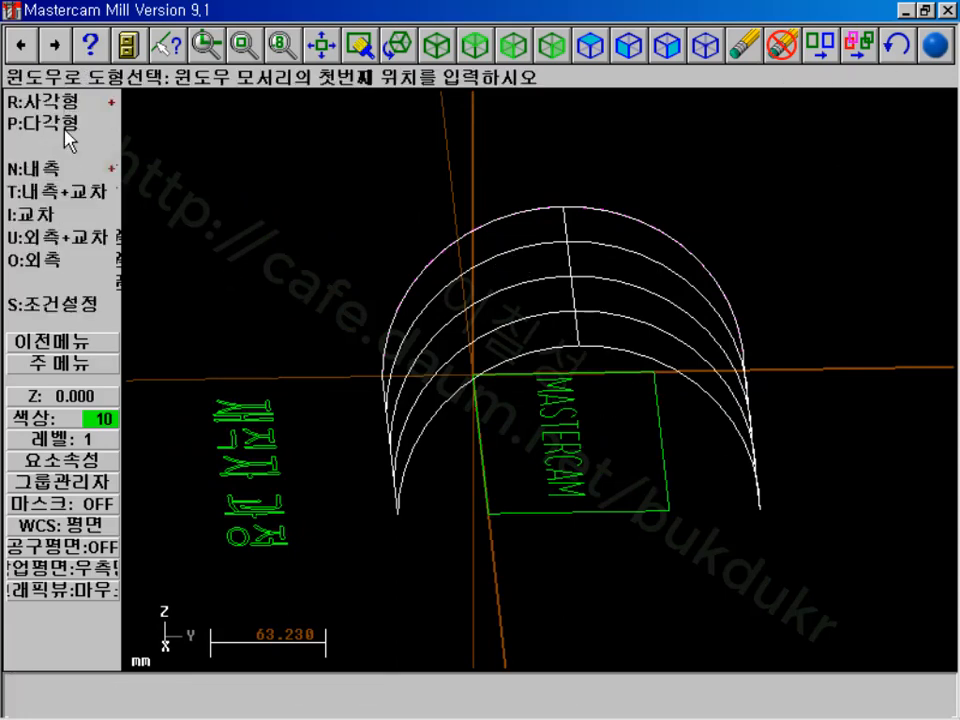
click(524, 368)
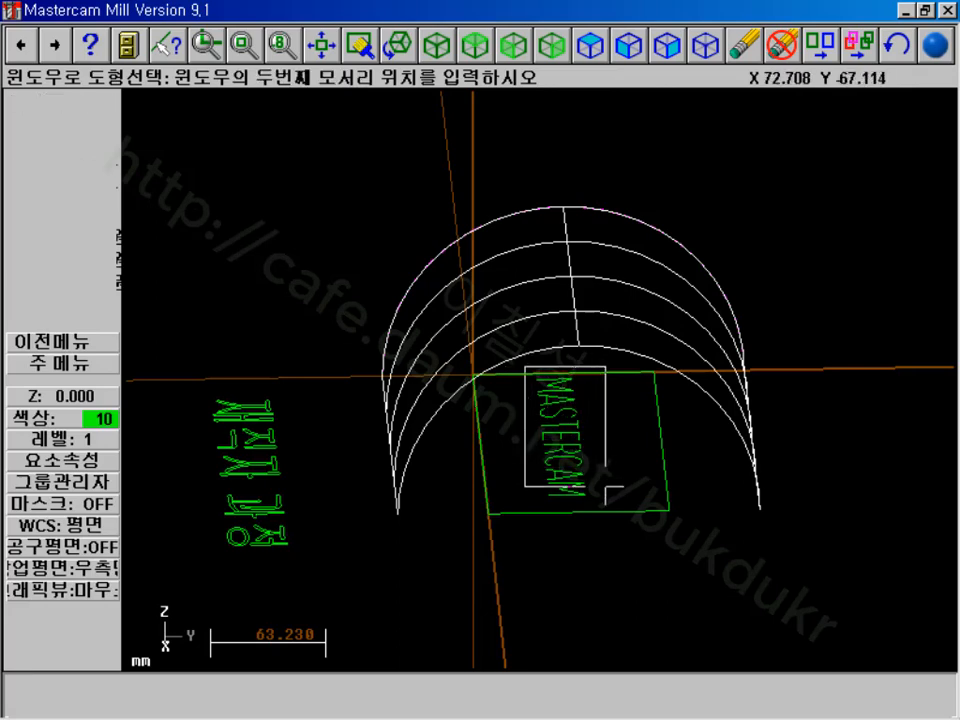
click(614, 500)
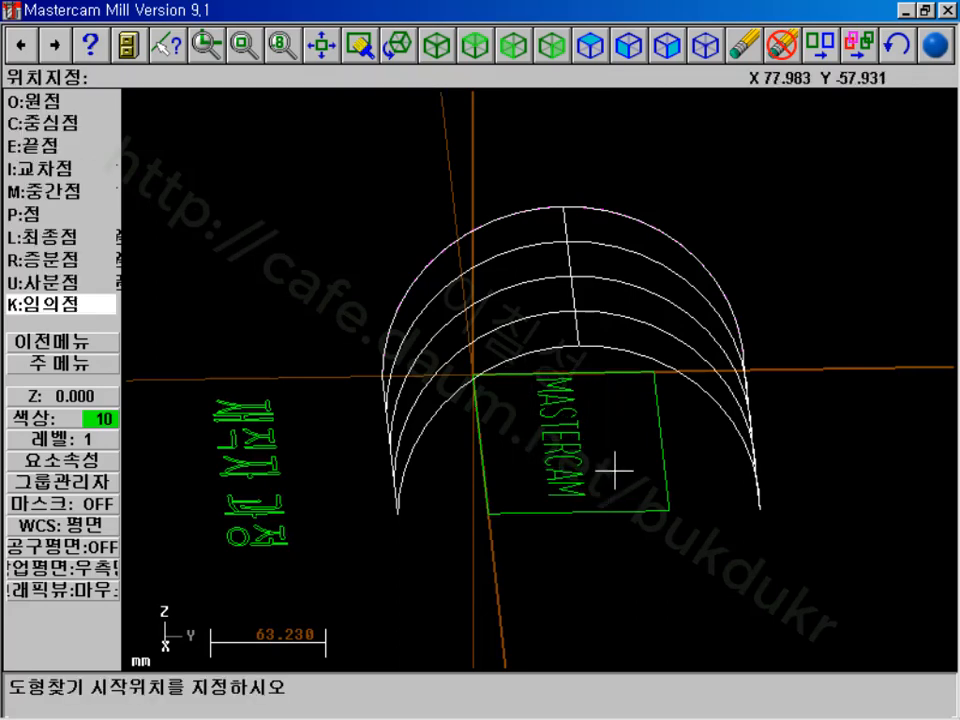
click(536, 380)
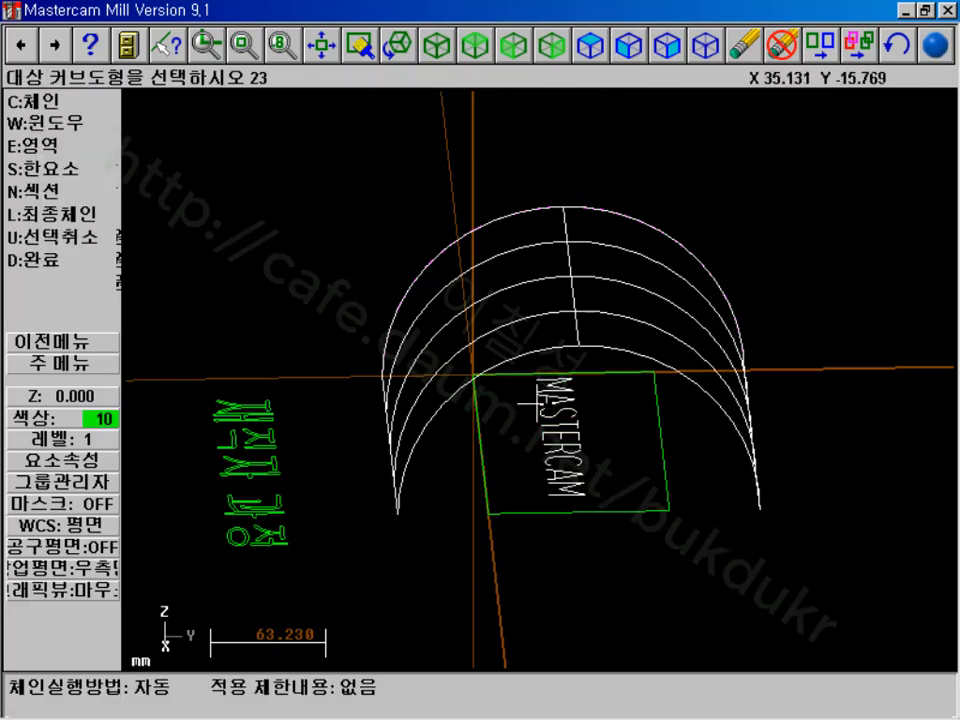
click(686, 225)
click(38, 262)
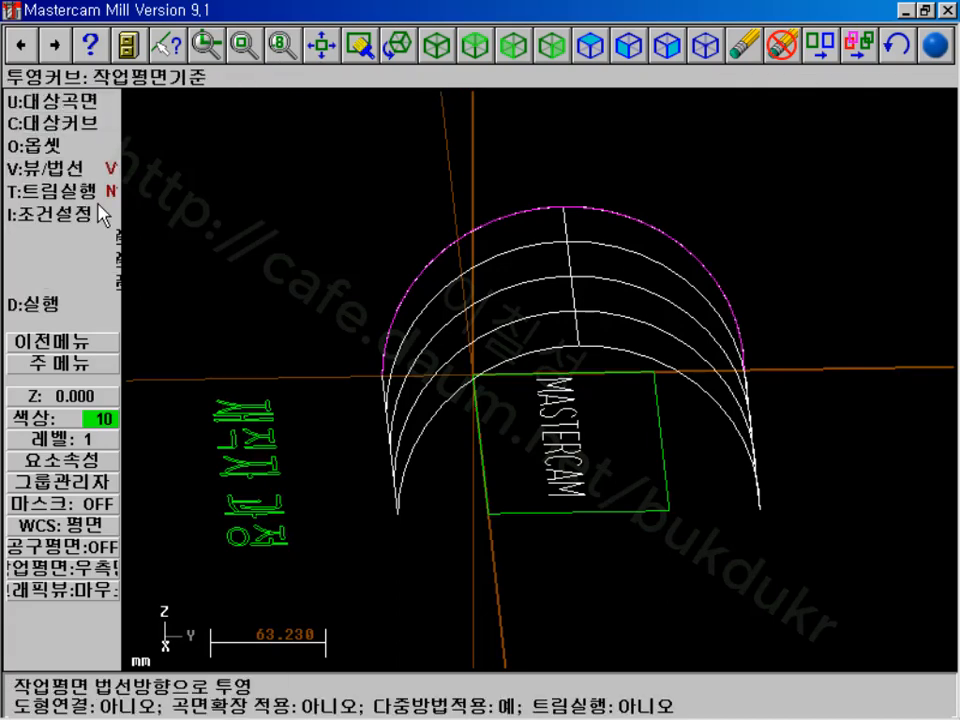
- Set the construction plane to Top (평면) and project the MASTERCAM letters onto the arched surface along the plane normal
click(55, 305)
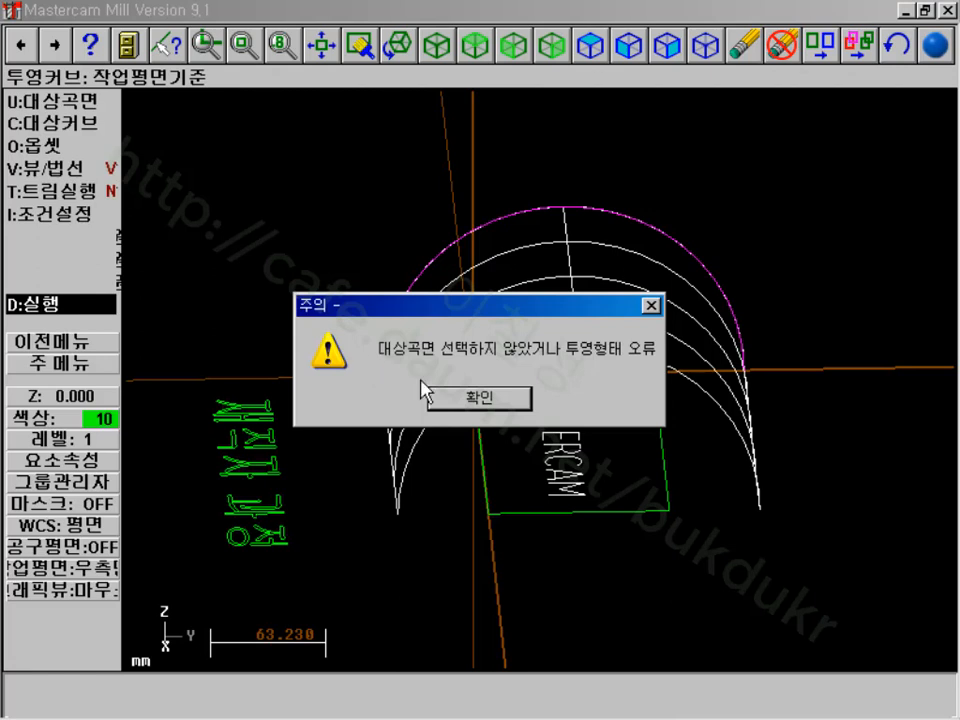
click(480, 400)
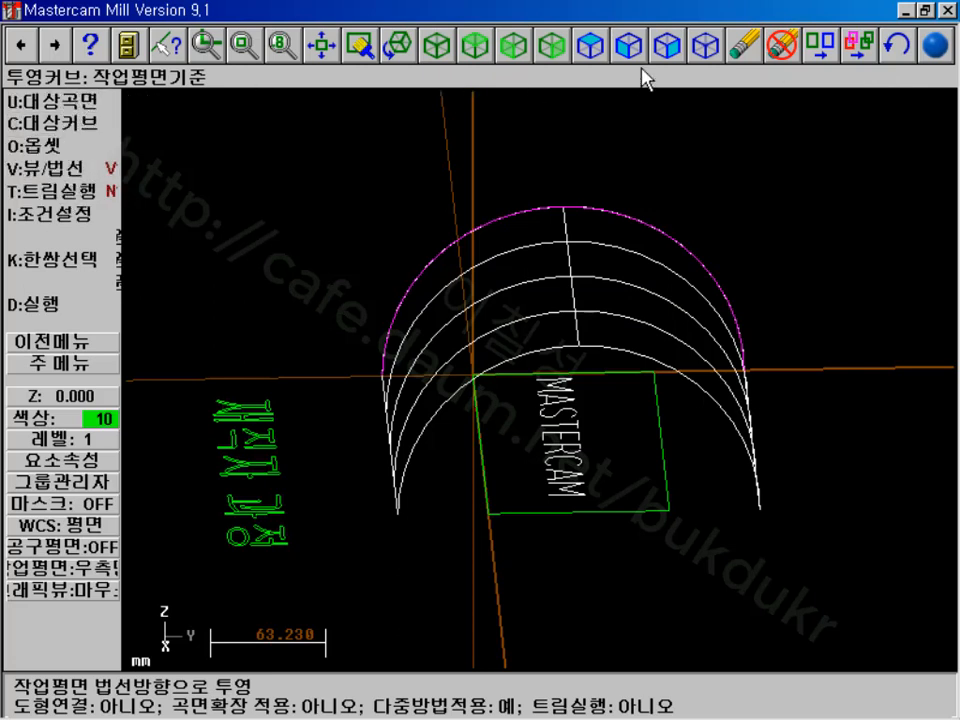
click(590, 44)
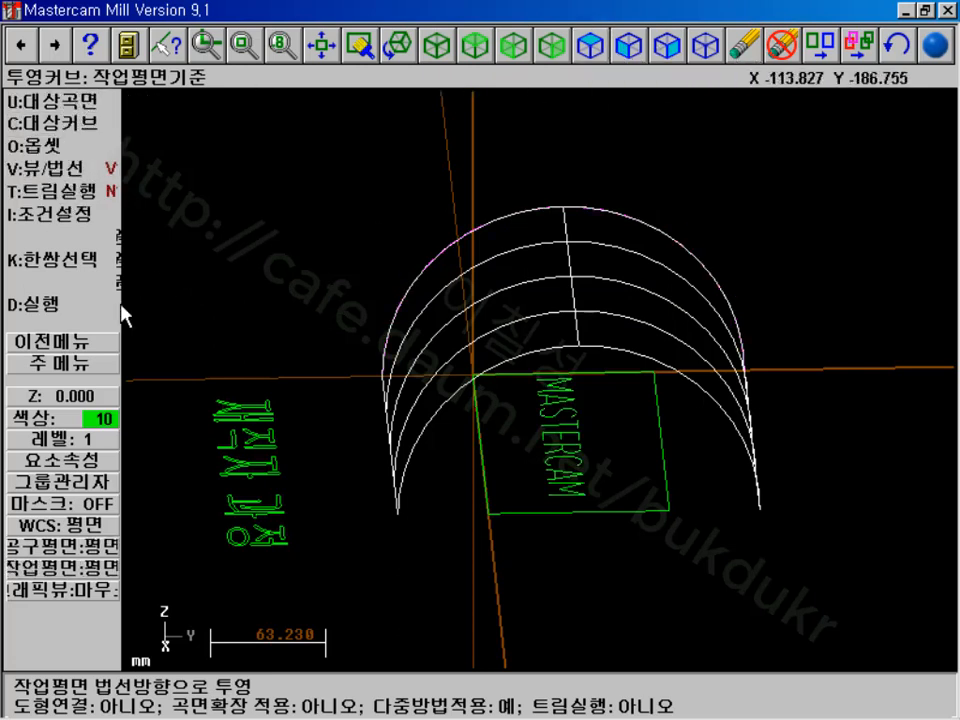
click(66, 313)
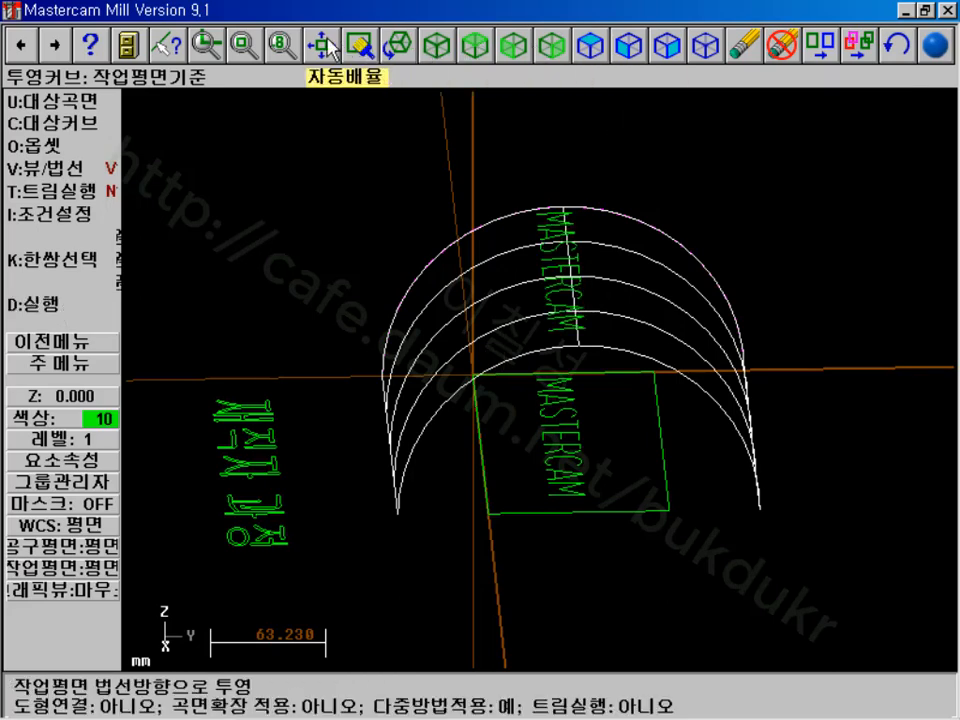
click(436, 44)
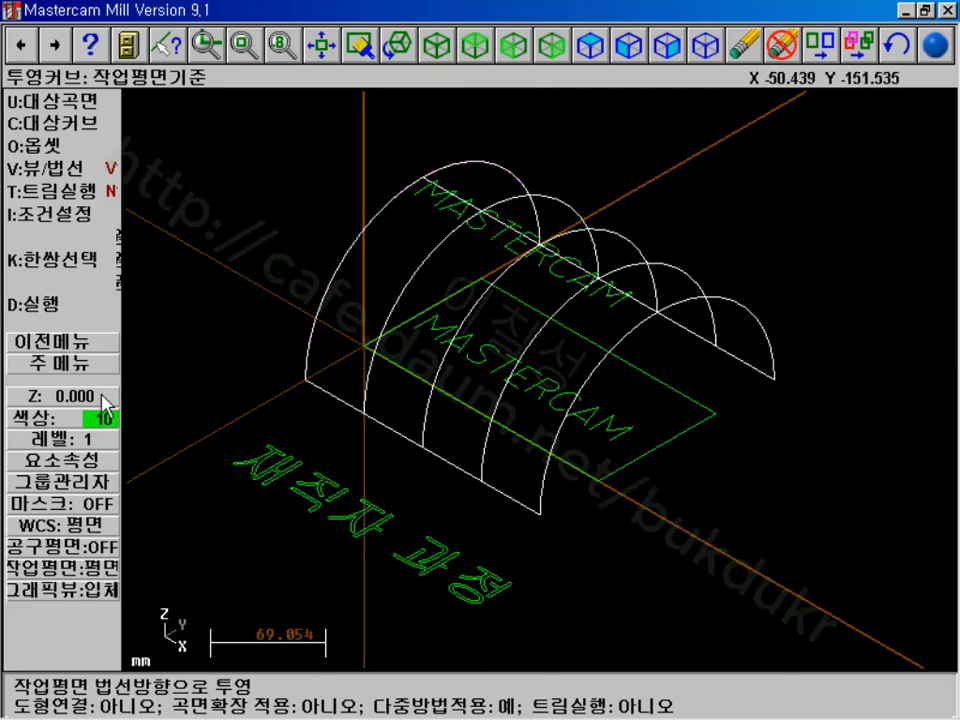
click(79, 366)
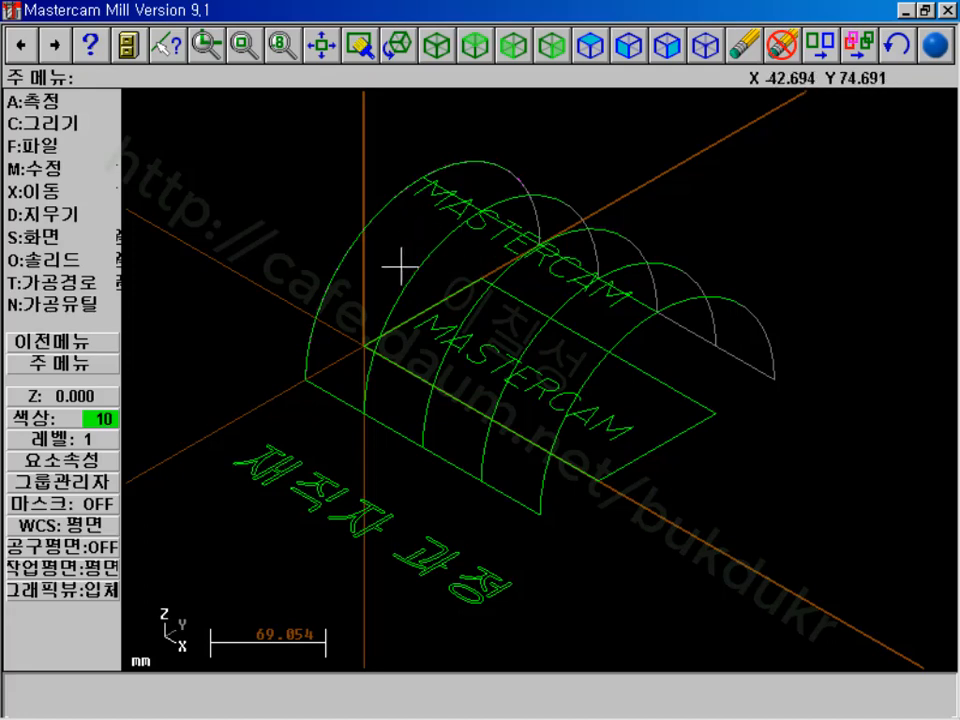
- Set the current colour to yellow (14) and recolour the front half of the arched surface with it
click(73, 420)
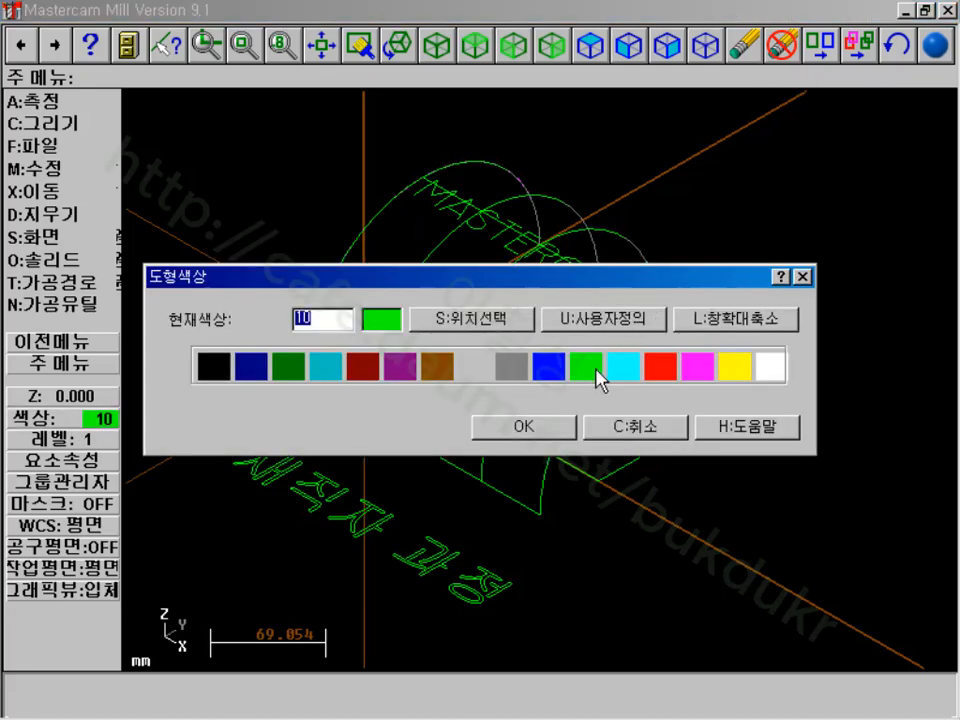
click(525, 427)
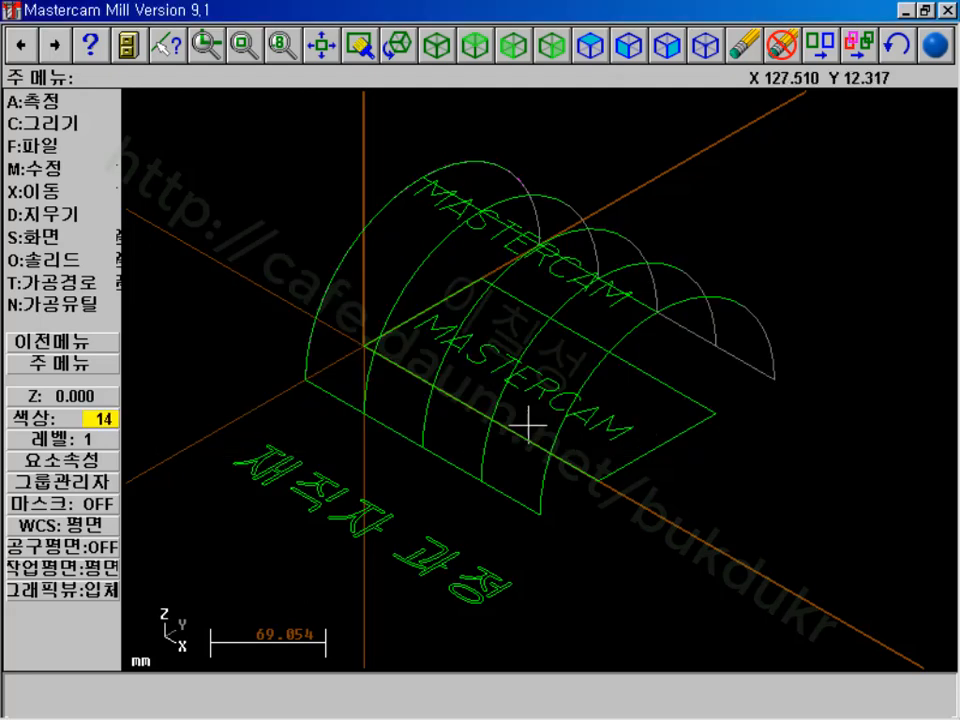
click(829, 51)
click(349, 268)
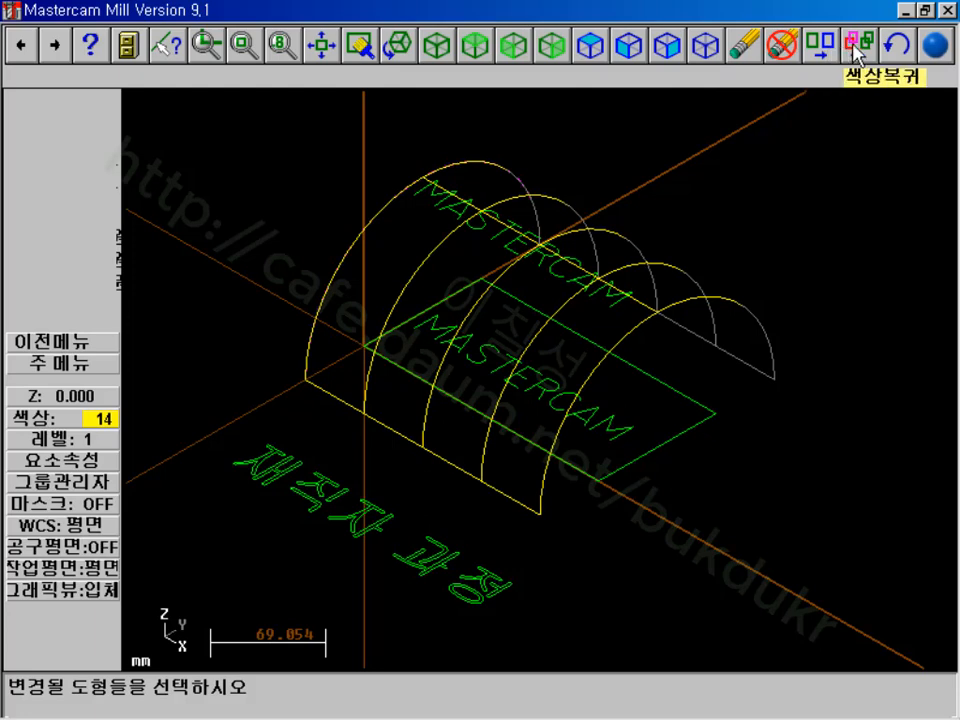
- Turn on shading and examine the yellow arched surface with the projected letters from the top and at an angle
click(935, 45)
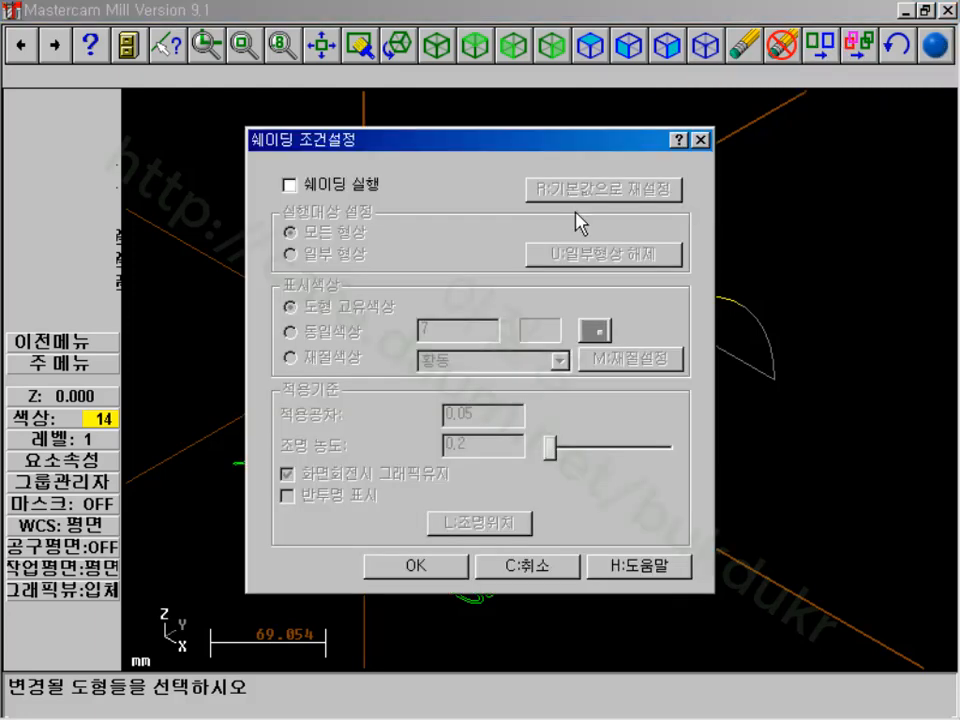
click(338, 192)
click(416, 565)
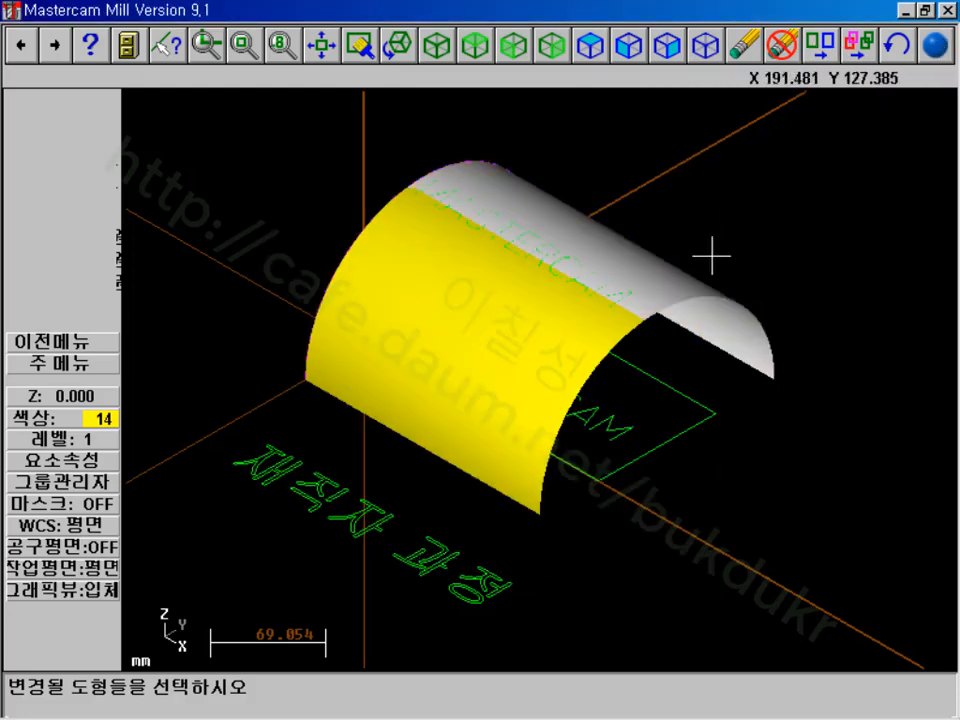
click(476, 45)
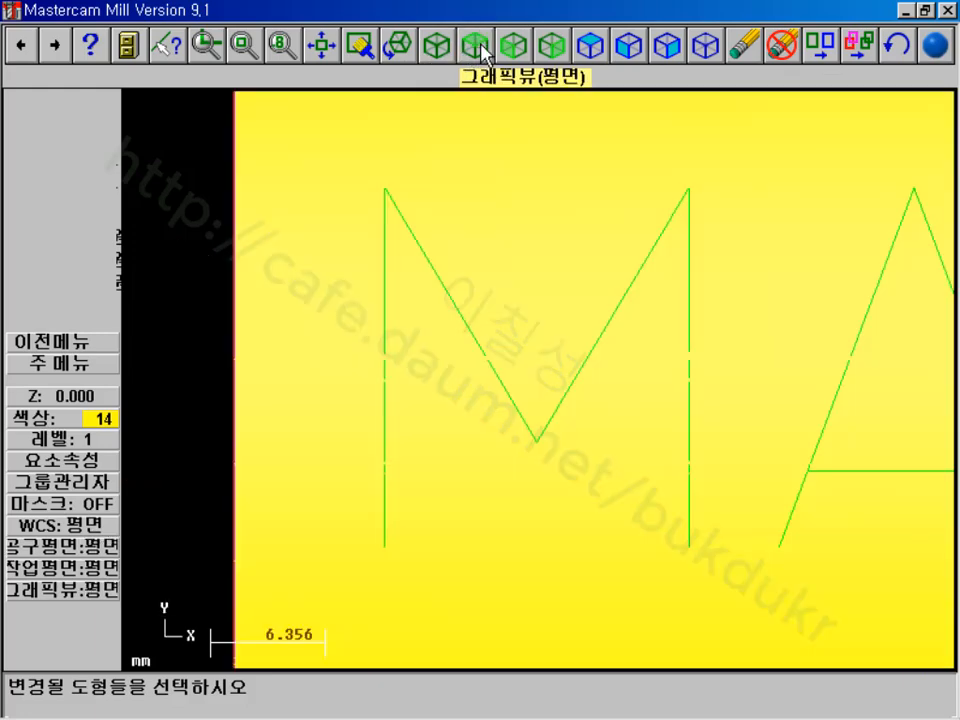
click(321, 45)
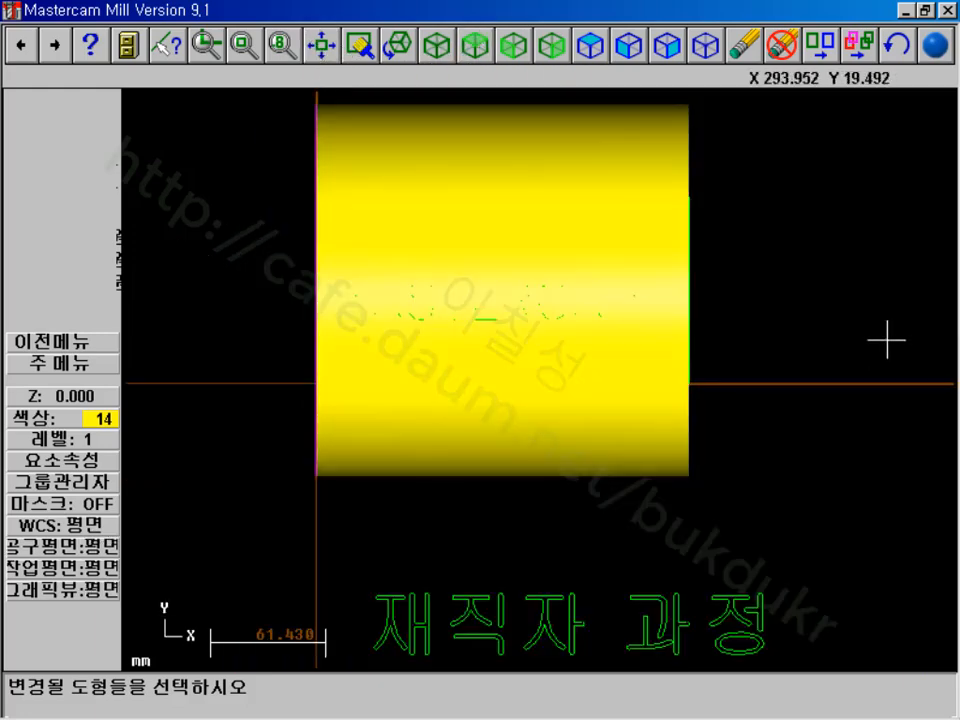
click(398, 45)
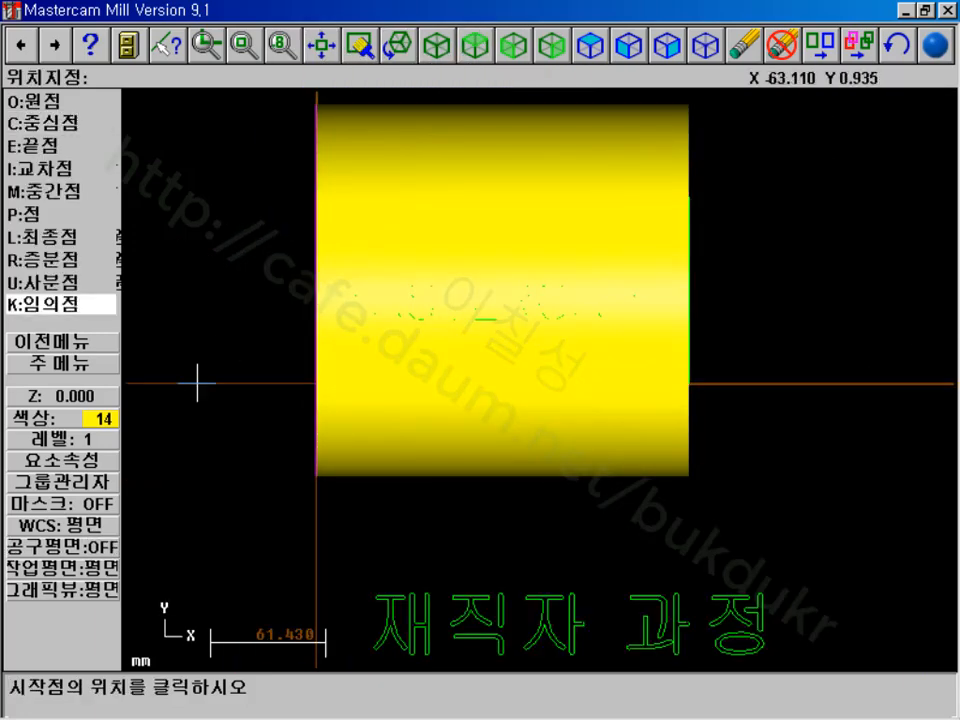
click(198, 378)
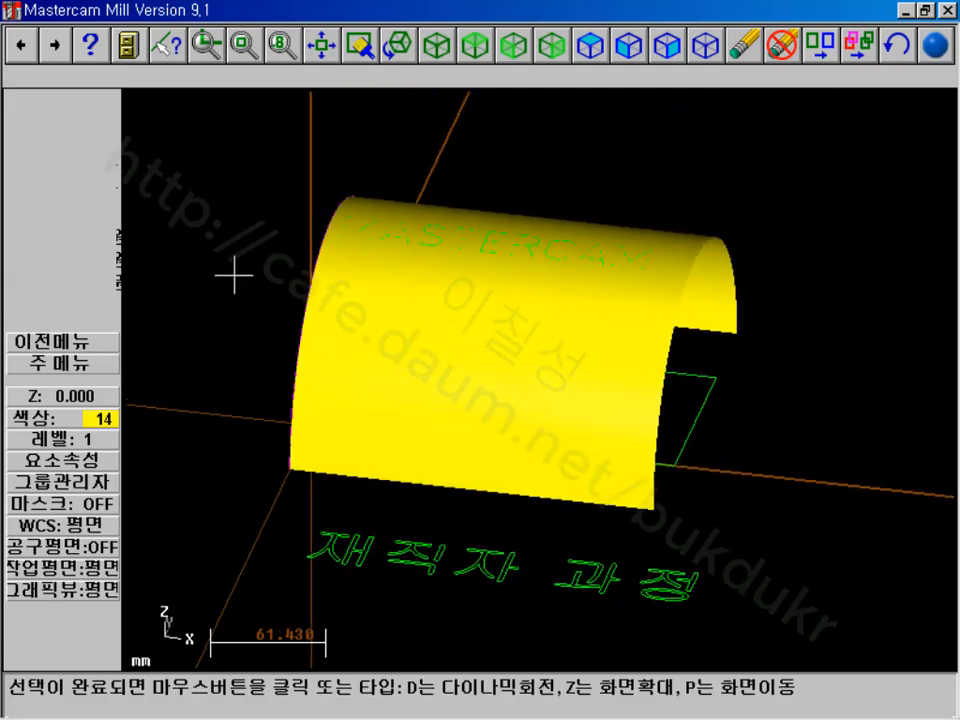
click(249, 280)
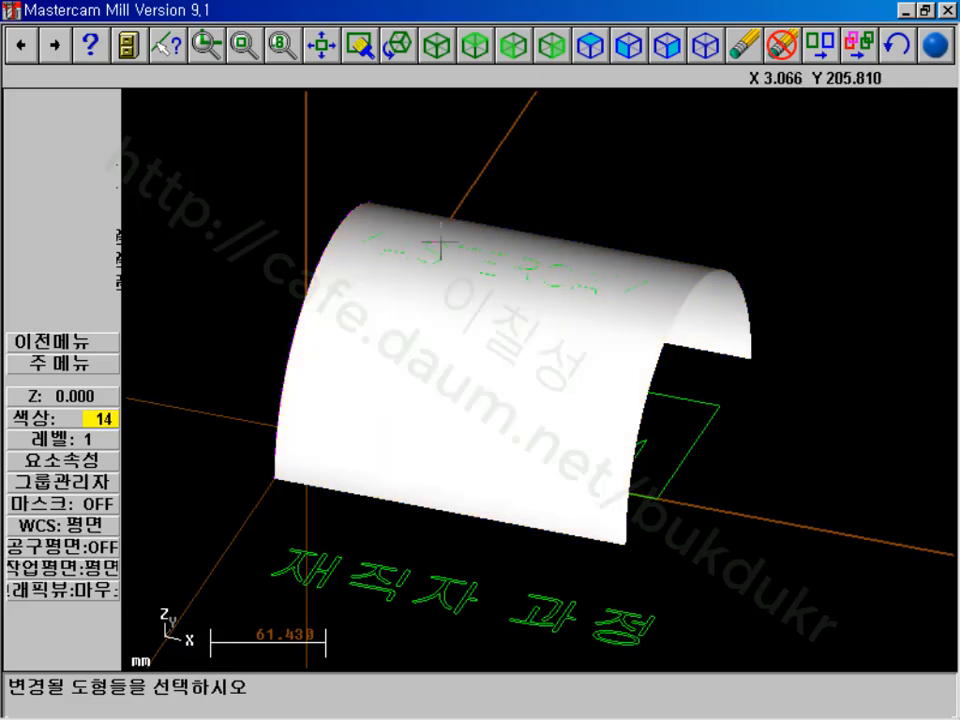
click(585, 288)
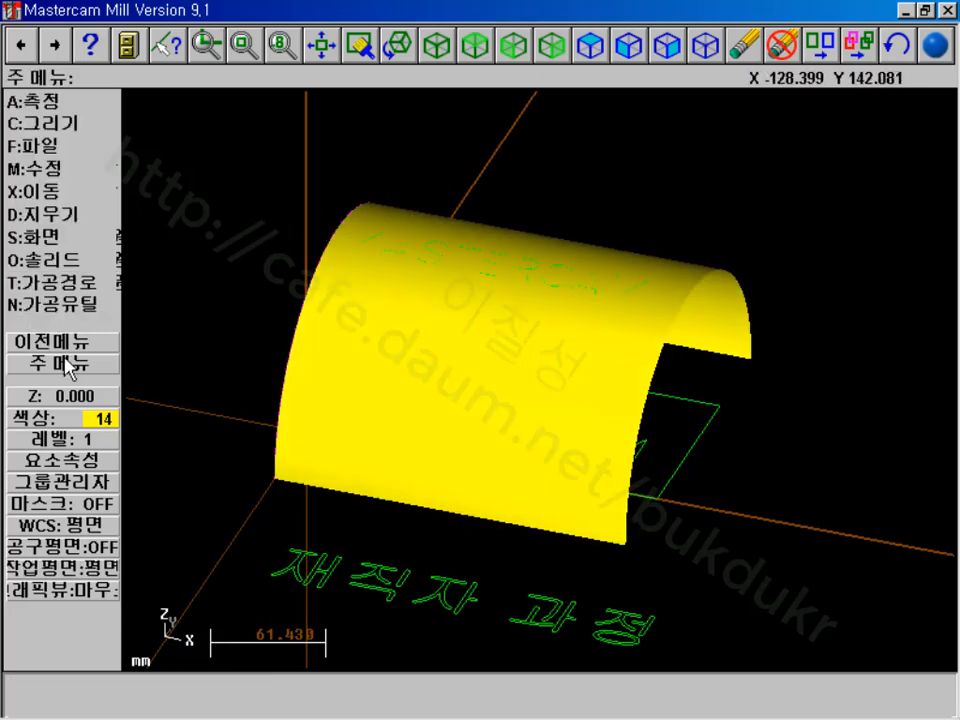
- Blank (블랭크) the arched surface and its semicircular arc so that only the letters and rectangle are displayed
click(40, 237)
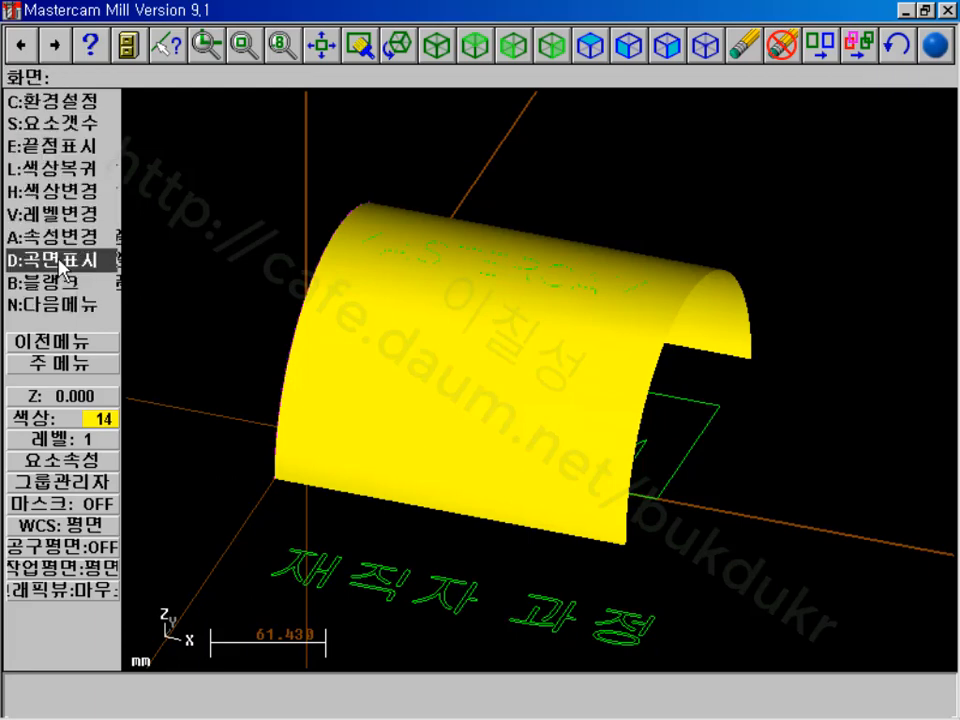
click(40, 282)
click(311, 402)
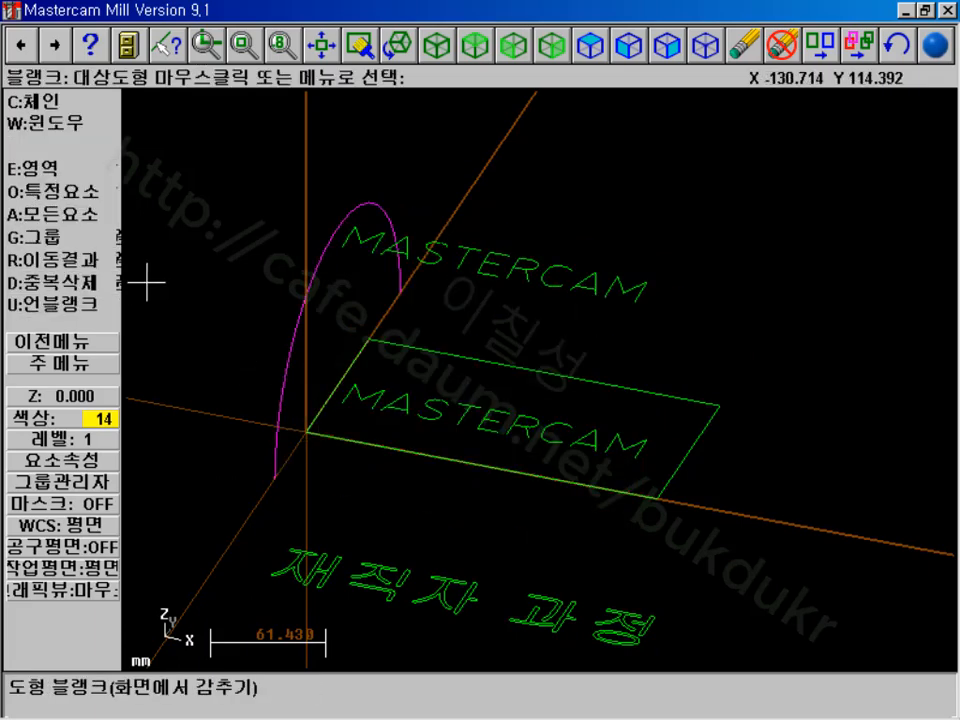
click(278, 368)
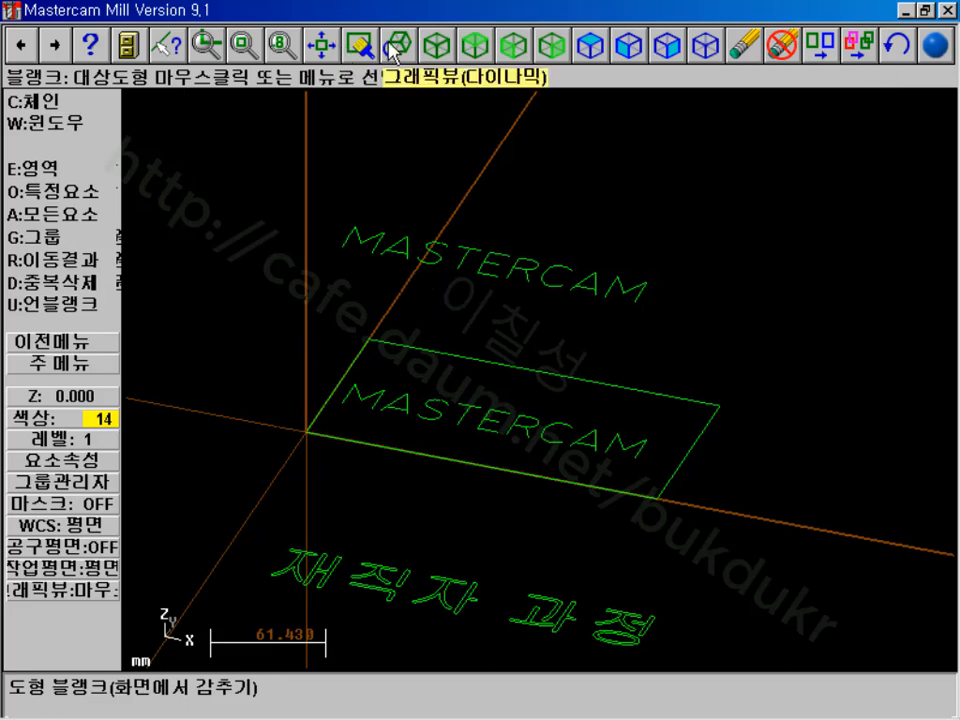
- Examine the curvature of the projected letters close up in the right side view, ending in the isometric view
click(536, 50)
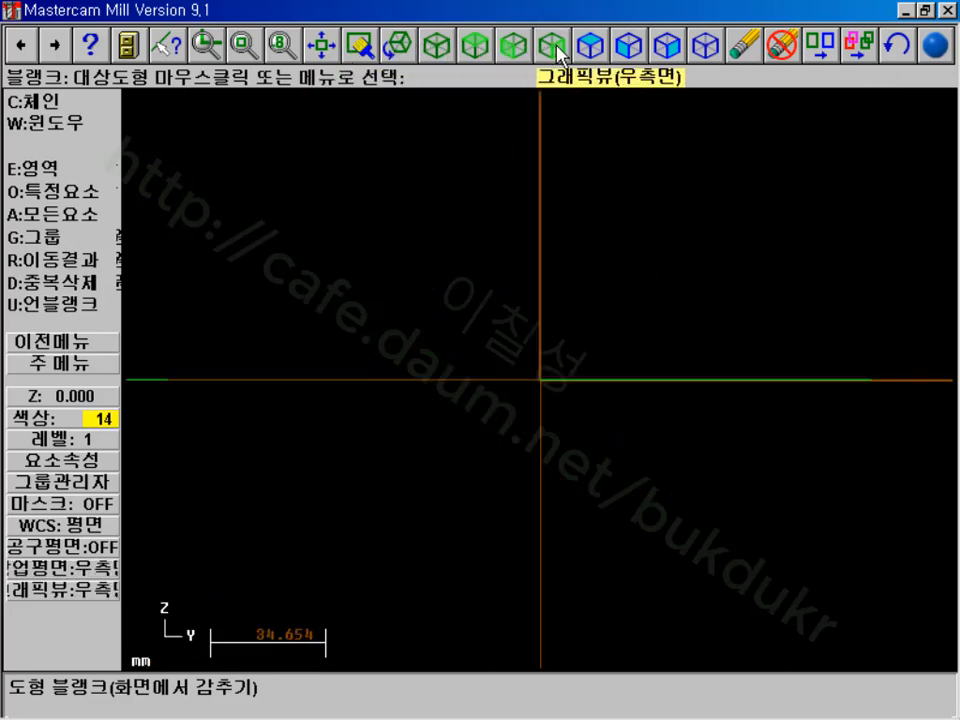
click(323, 45)
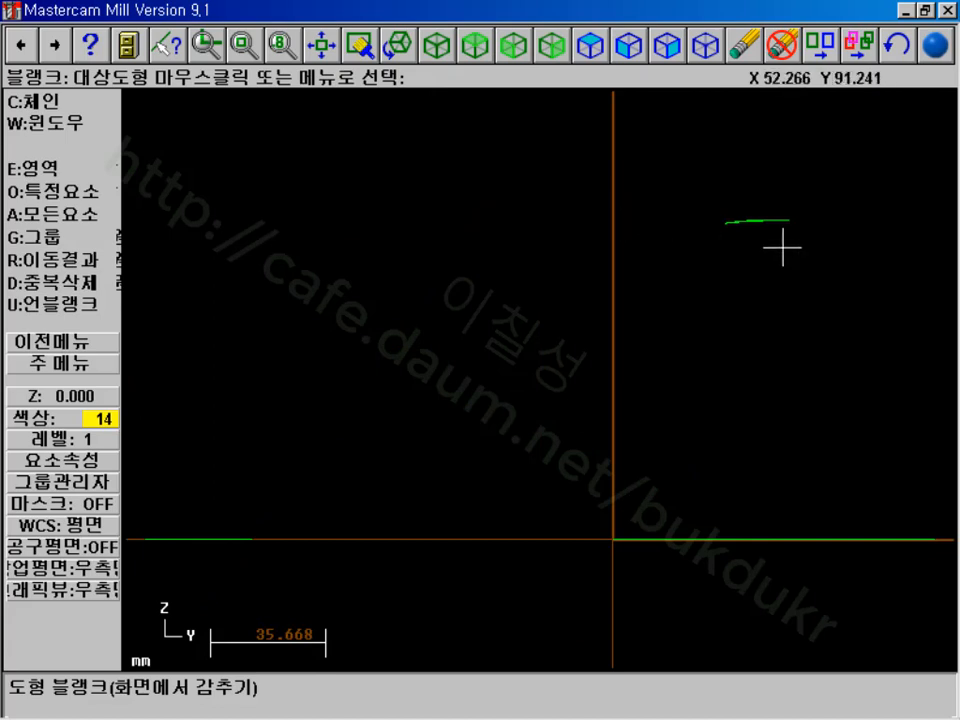
click(206, 45)
click(690, 200)
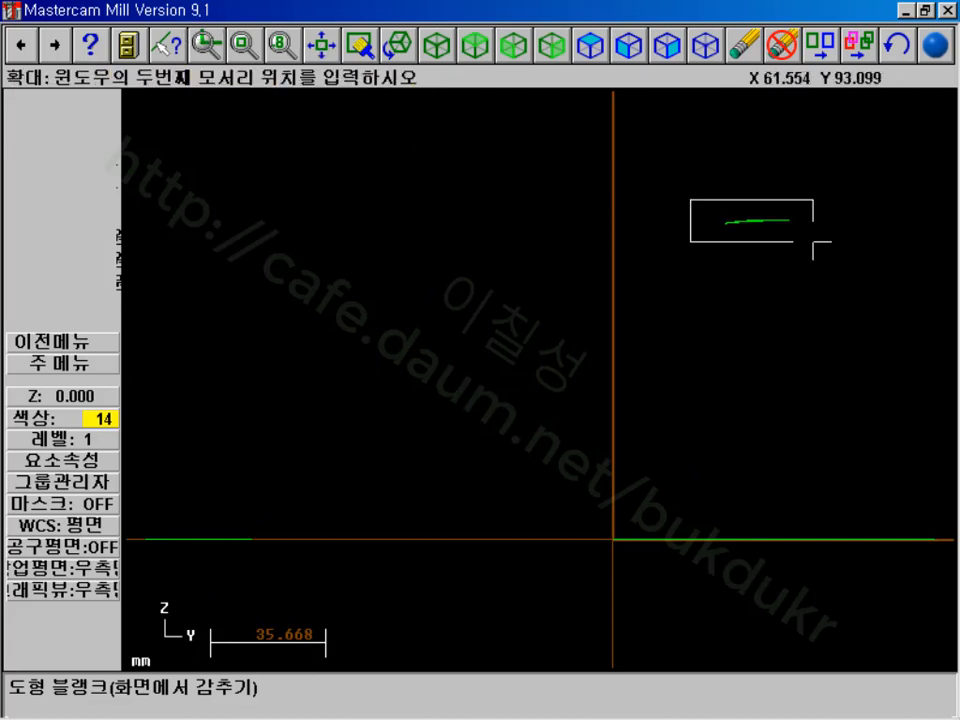
click(812, 241)
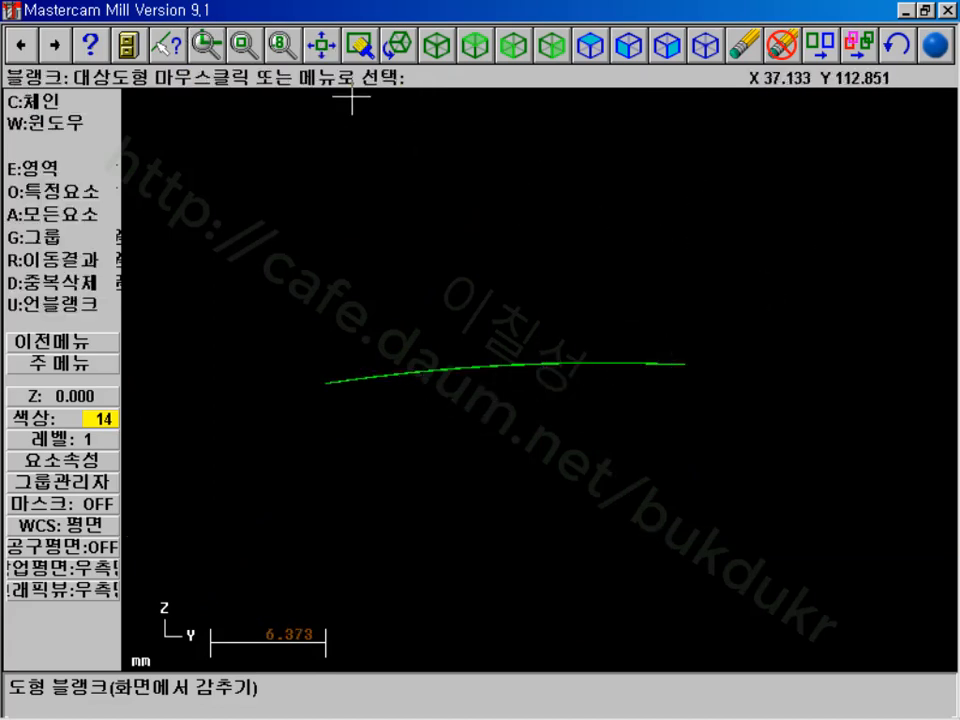
click(437, 50)
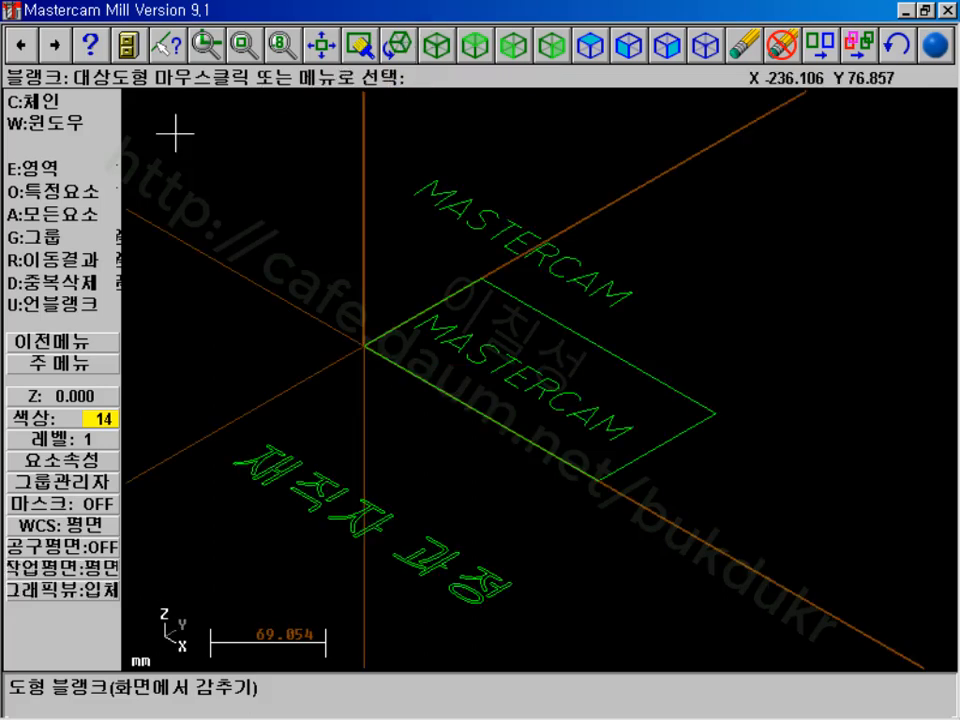
- Start rechaining all geometry (전체 다시체인) of the contour operation from its chain manager
click(76, 370)
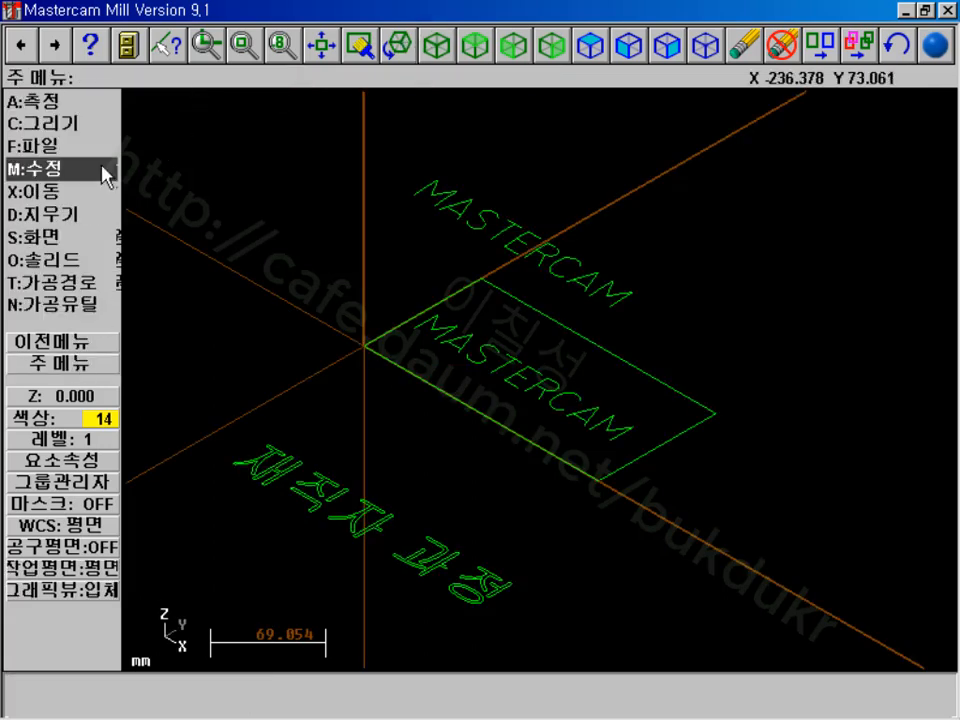
click(64, 283)
click(86, 262)
double_click(499, 195)
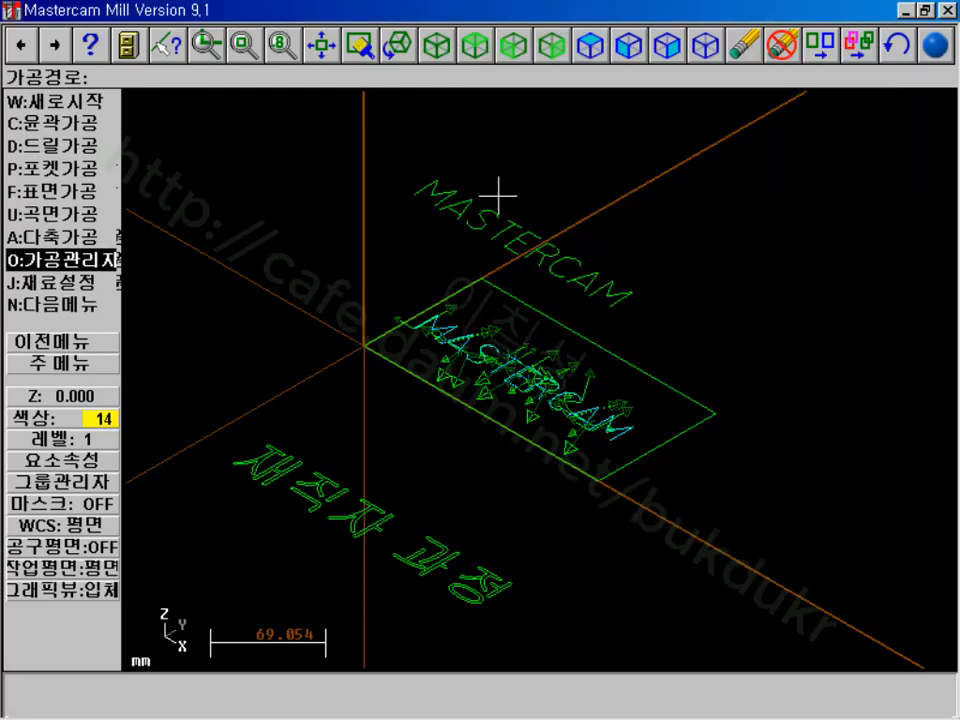
right_click(456, 328)
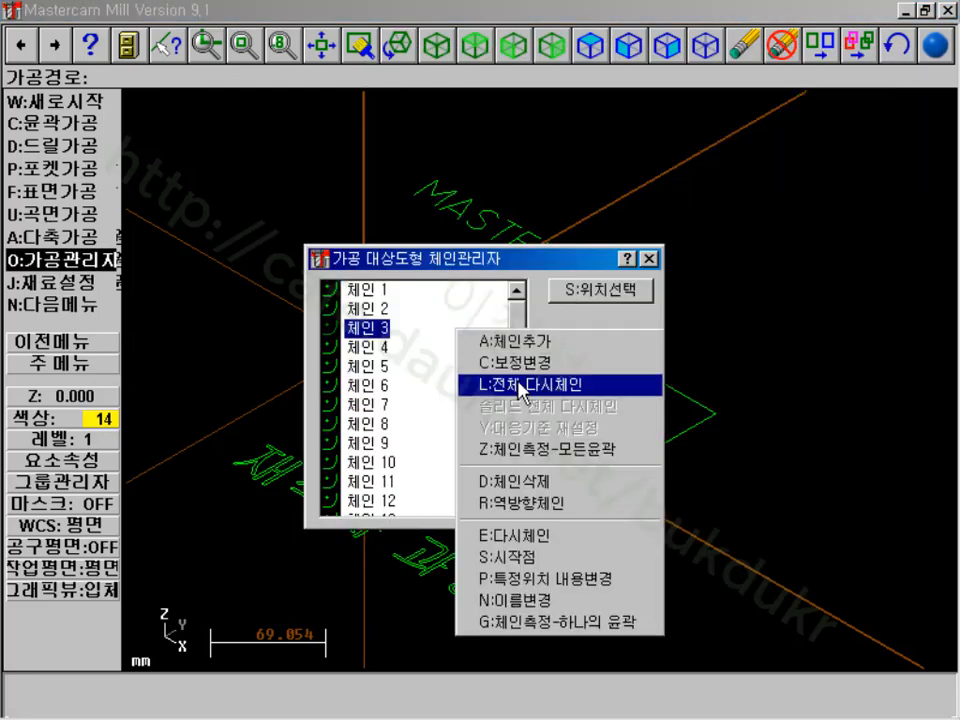
click(519, 386)
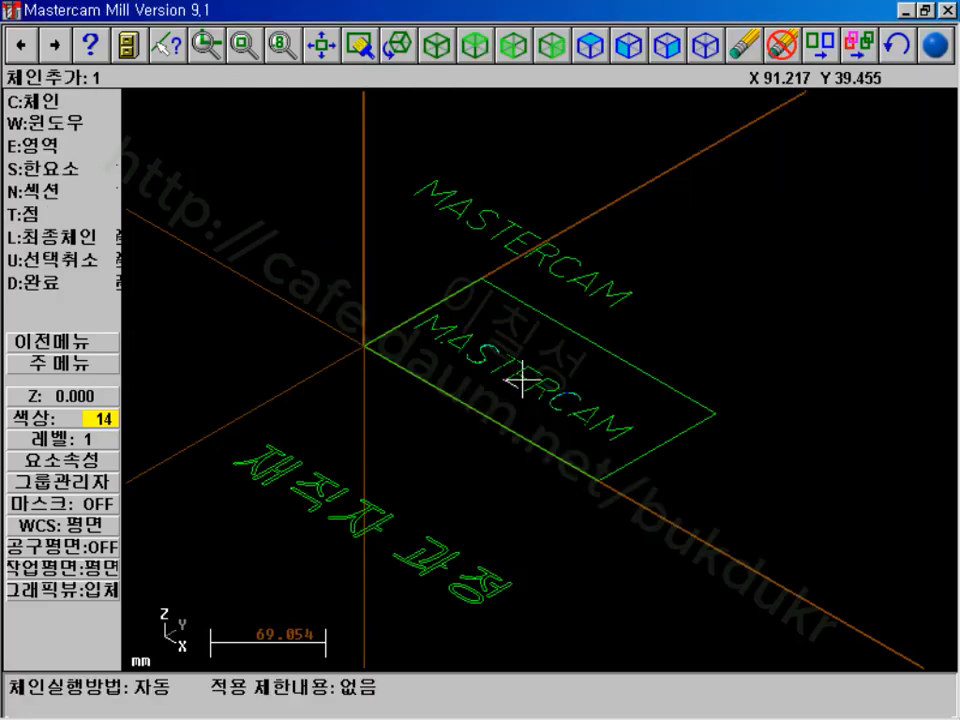
- Window-chain the upper projected MASTERCAM letters, starting at the left end of the first M, and regenerate the contour toolpath
click(397, 45)
click(343, 199)
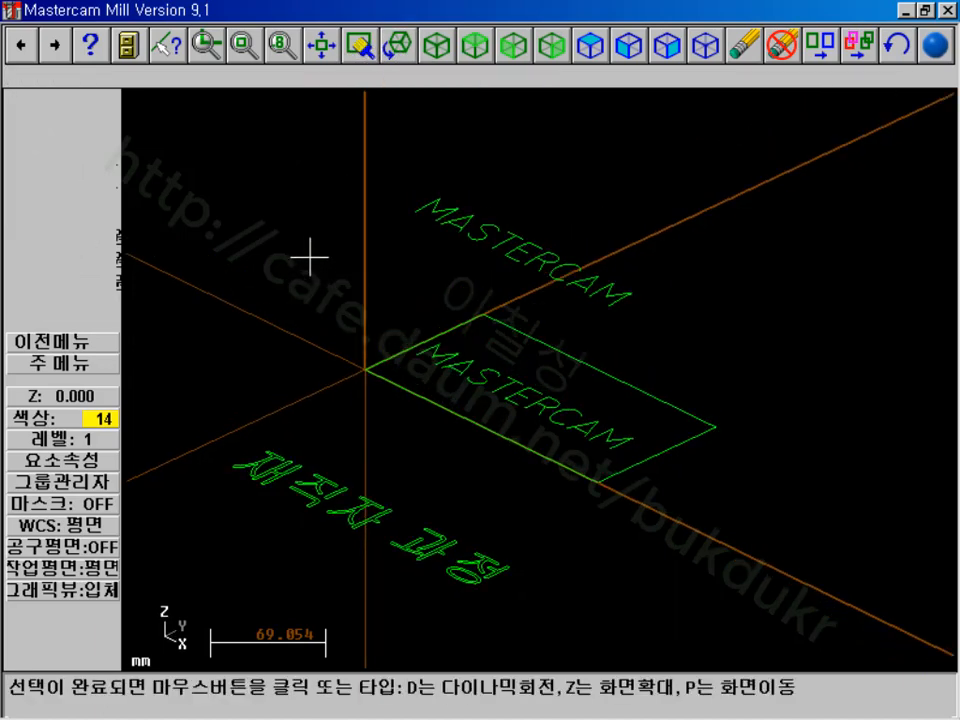
click(208, 249)
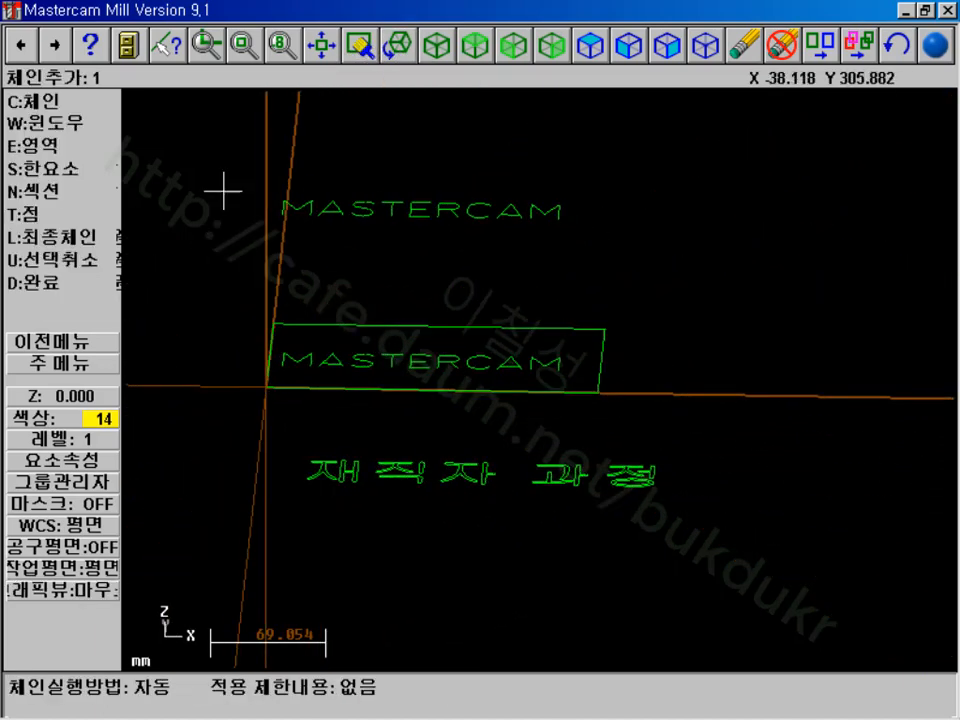
click(60, 124)
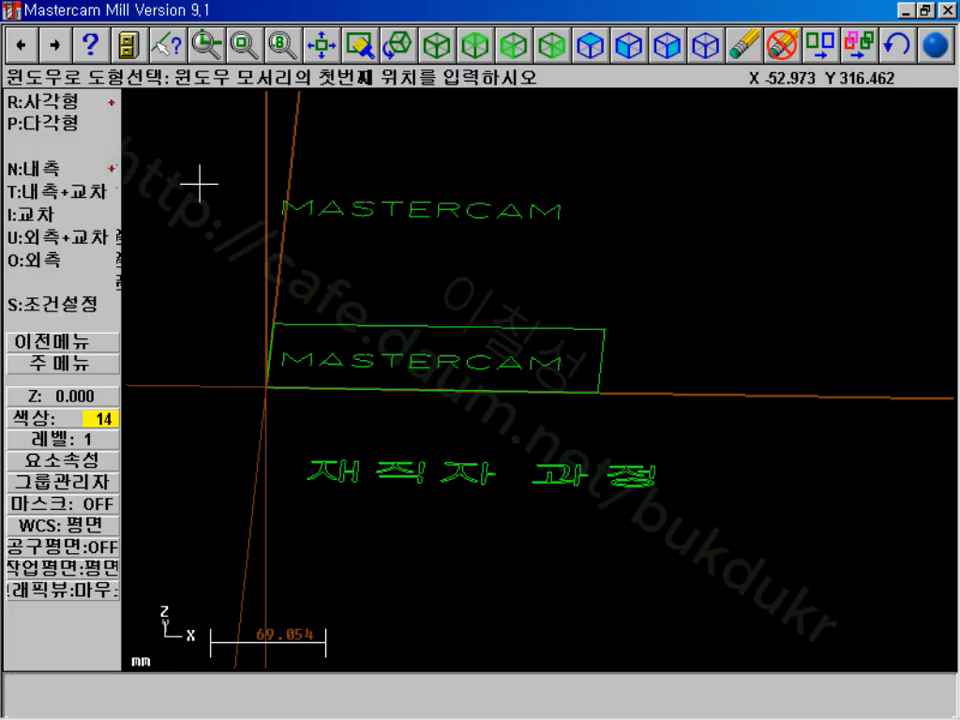
click(226, 161)
click(491, 224)
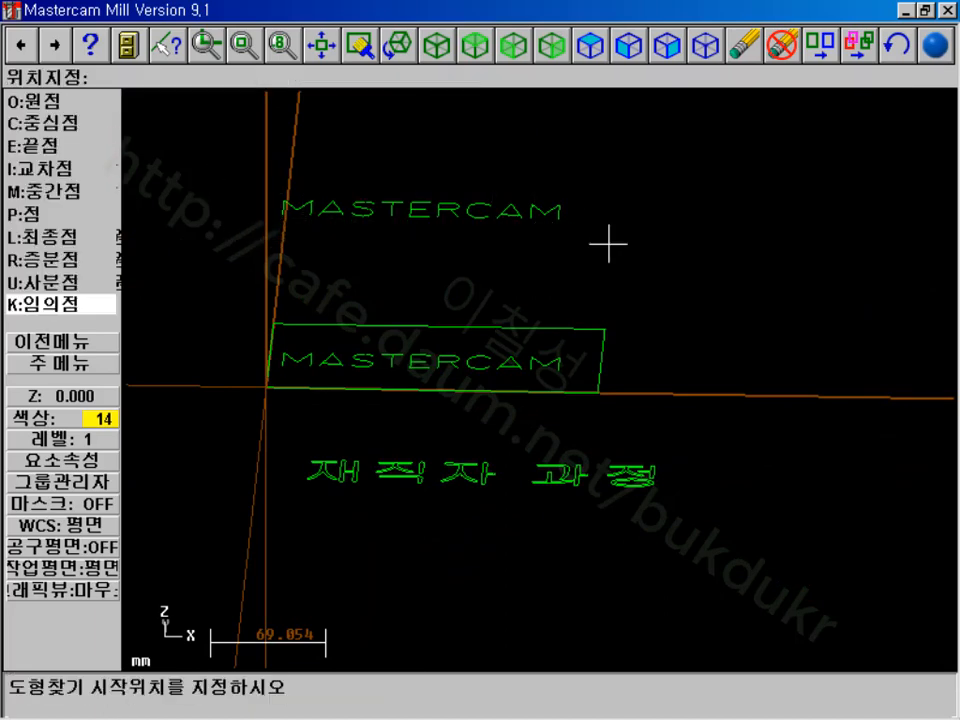
key(e)
click(282, 208)
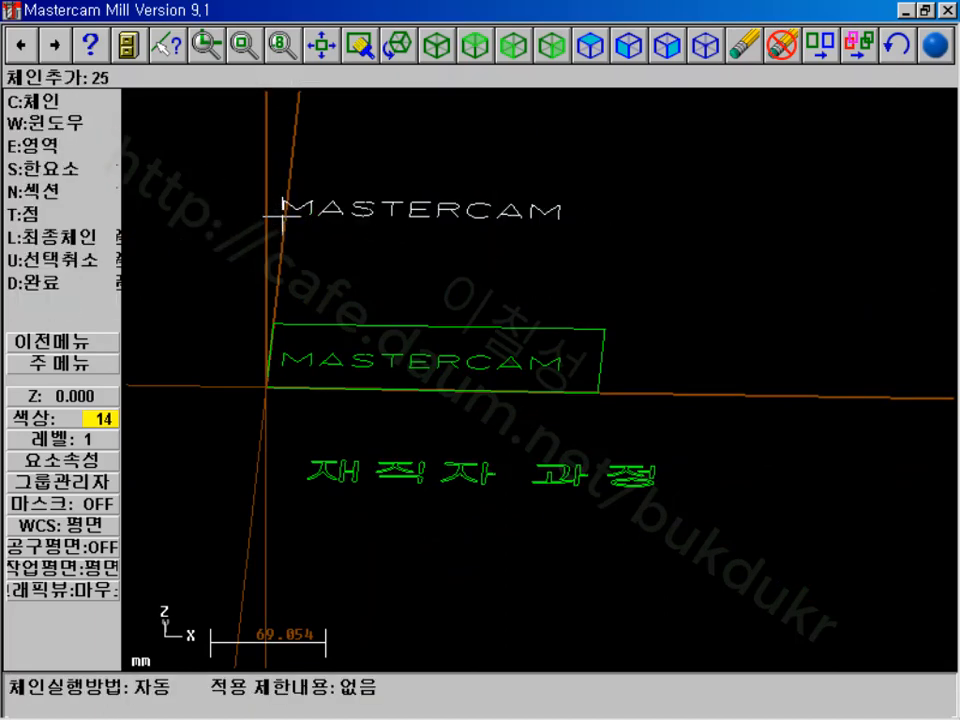
click(69, 280)
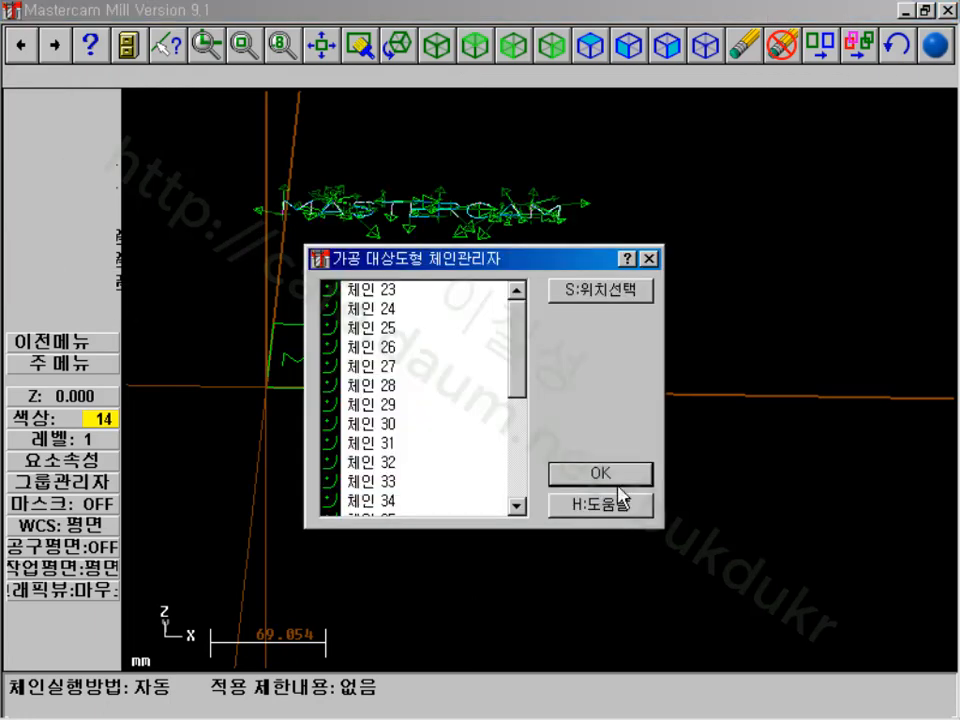
click(600, 474)
click(858, 127)
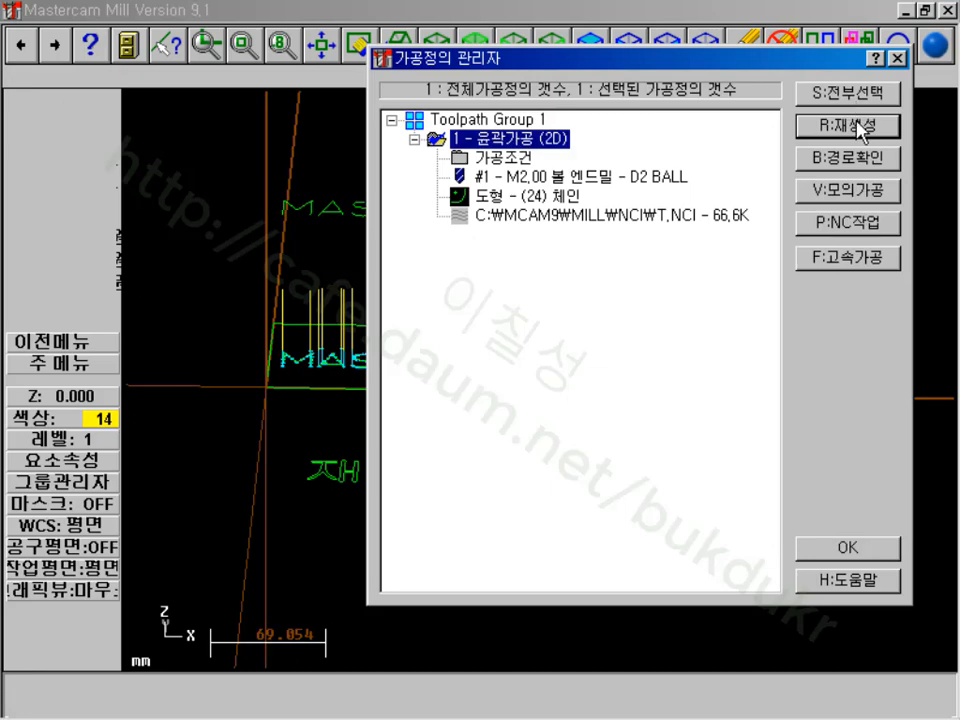
- Change the contour operation's machining type (가공형태) to 3D and regenerate its toolpath
click(535, 165)
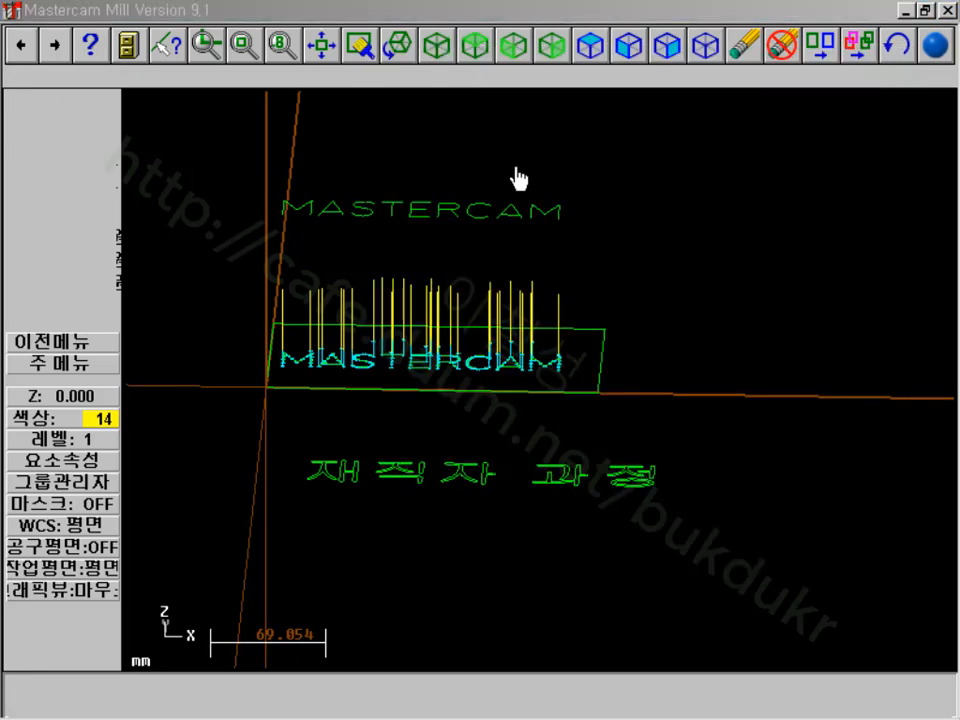
click(404, 530)
click(274, 565)
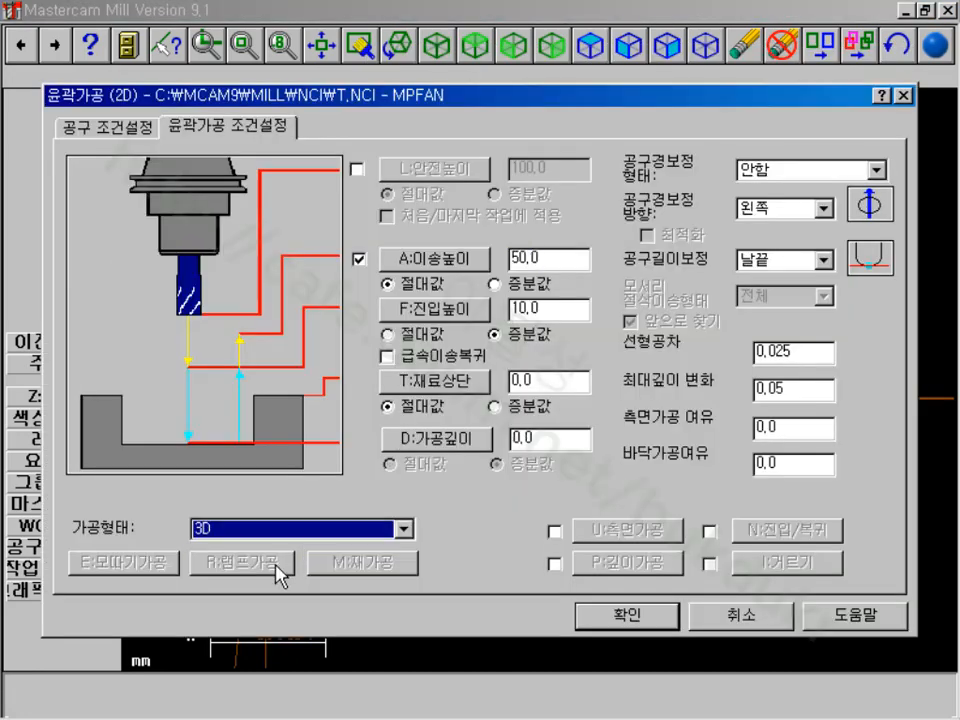
click(628, 614)
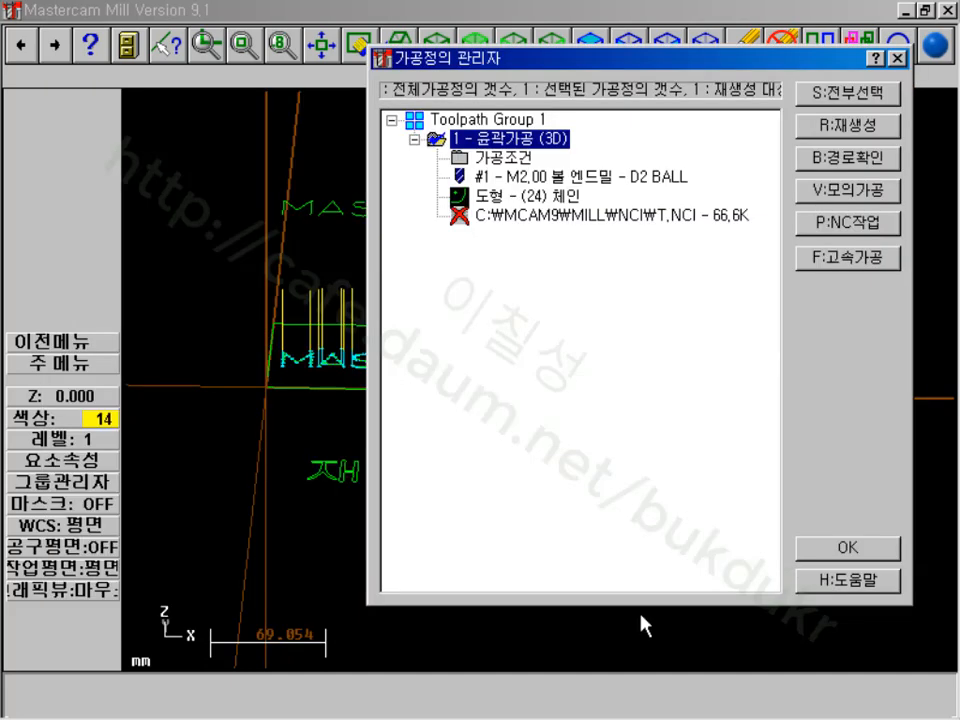
click(848, 126)
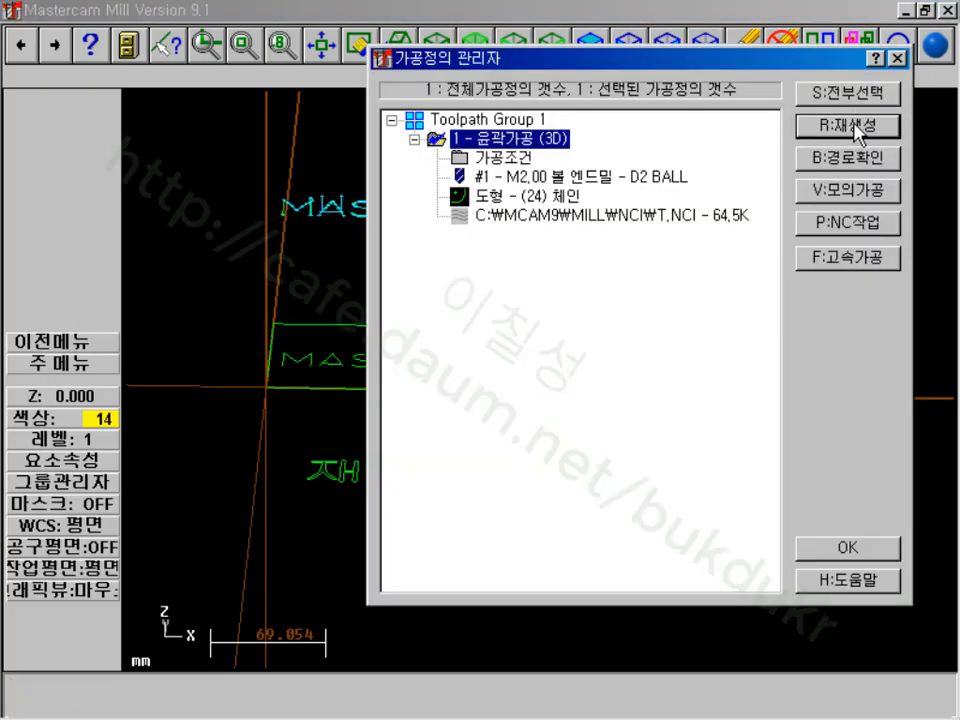
- Backplot the 3D contour toolpath in the isometric view and return to the operations manager
click(580, 216)
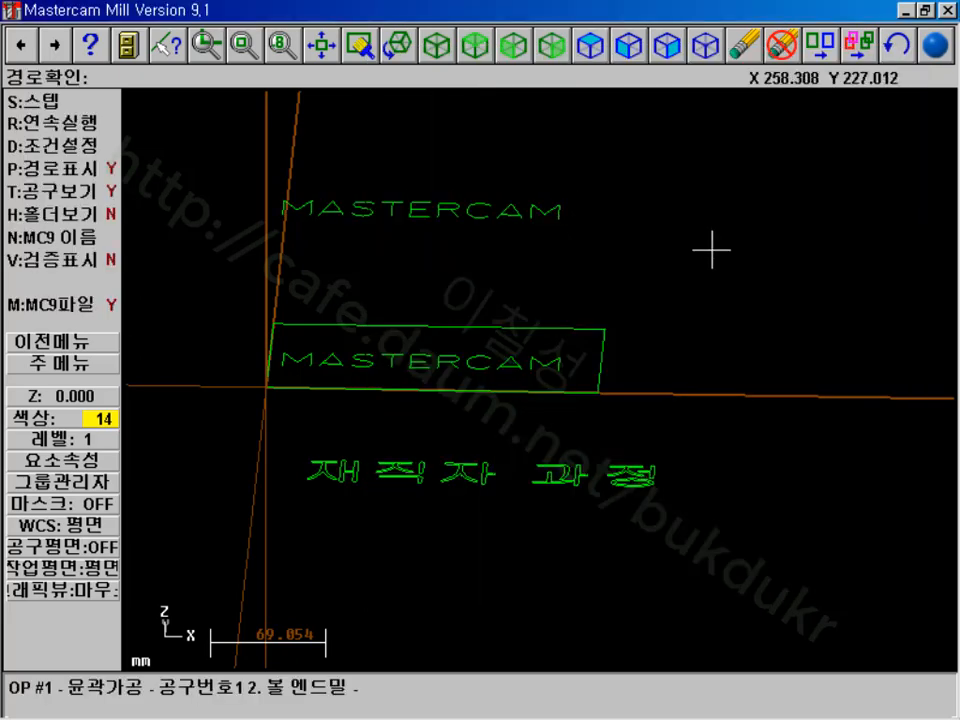
click(438, 46)
click(95, 123)
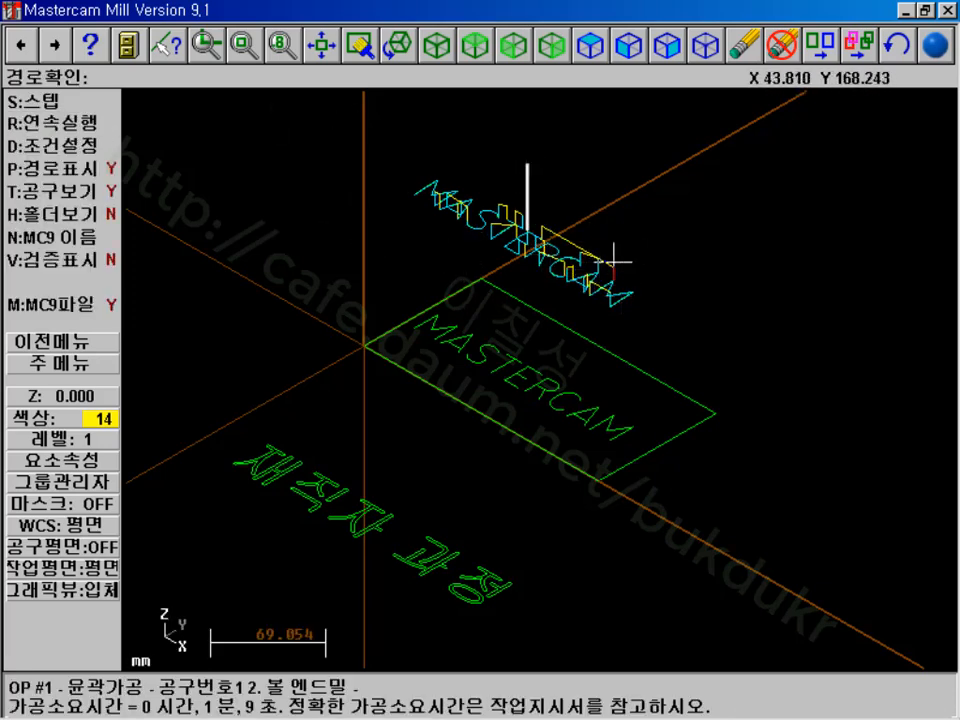
click(60, 363)
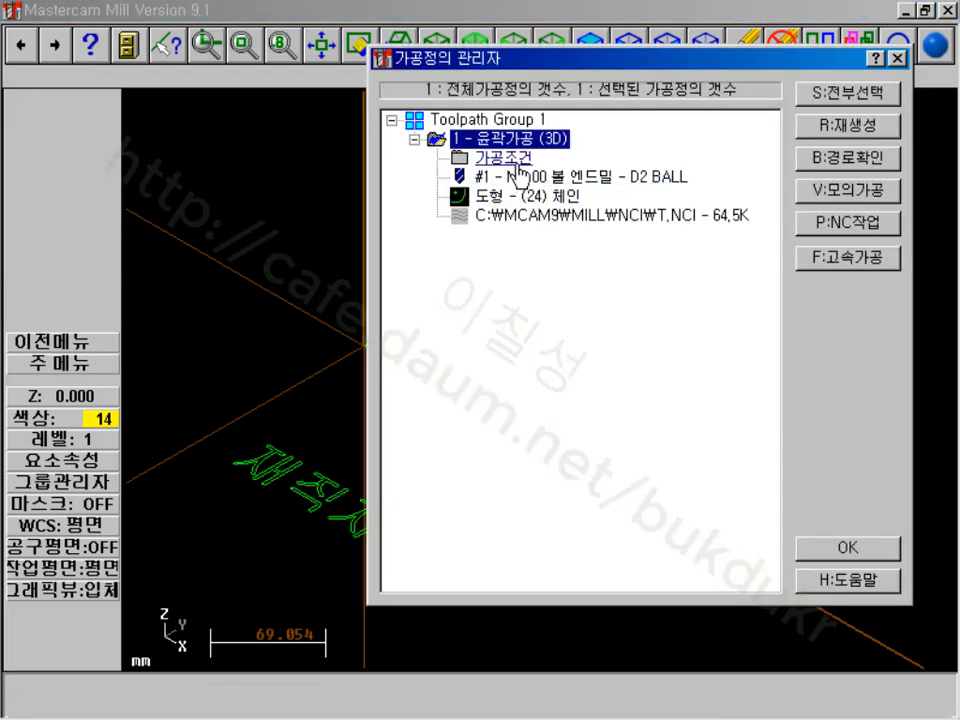
- Set the 3D contour's cutting depth (가공깊이) to -0.2 and regenerate the toolpath
click(470, 158)
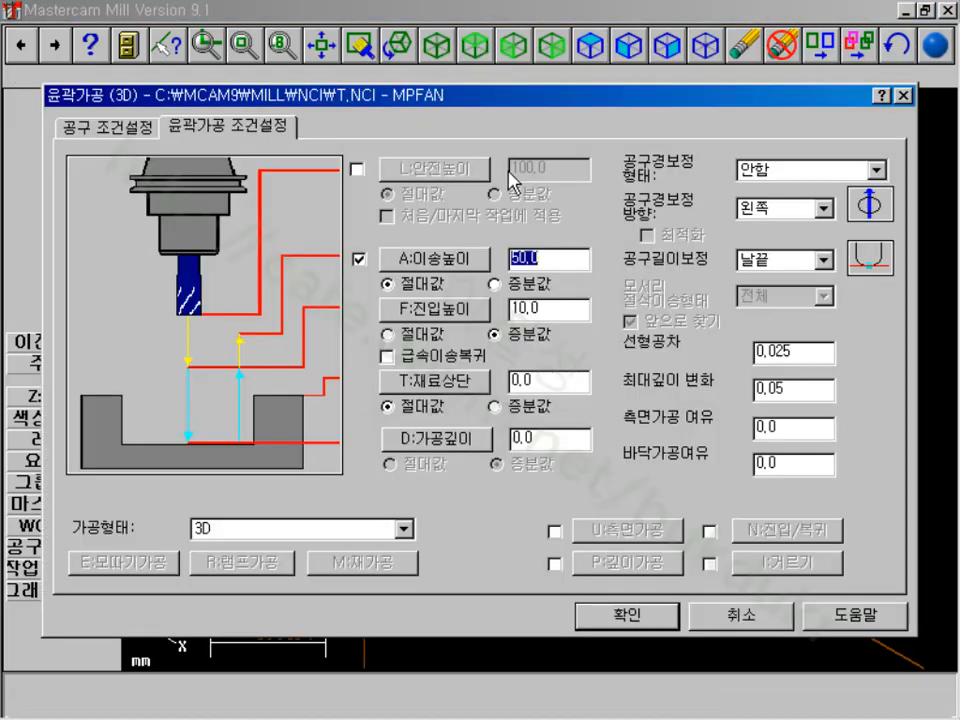
click(403, 528)
click(478, 533)
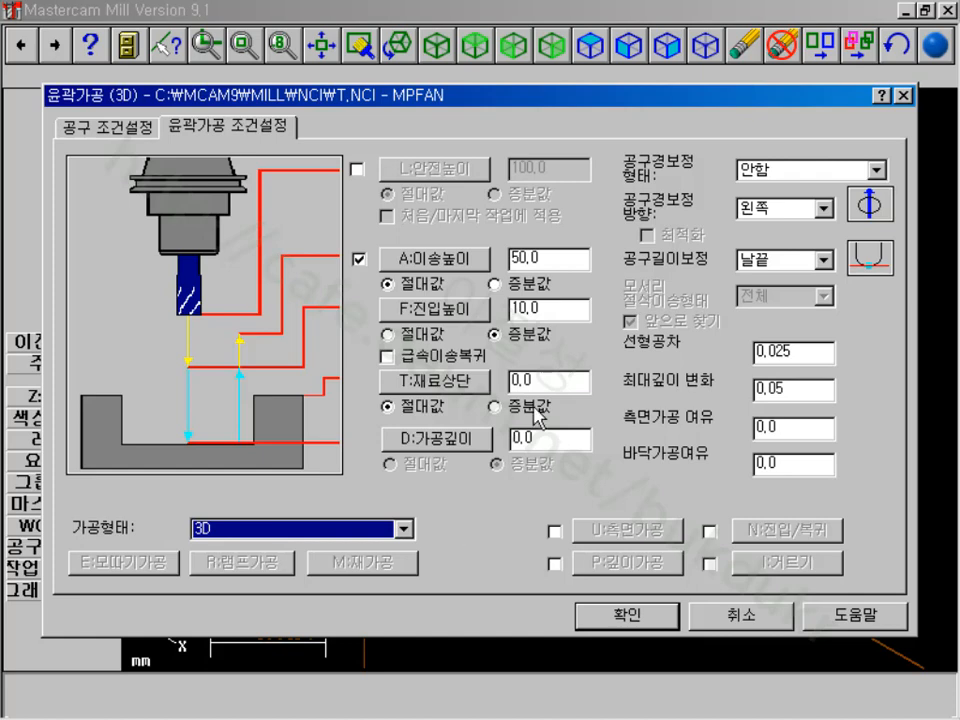
double_click(550, 439)
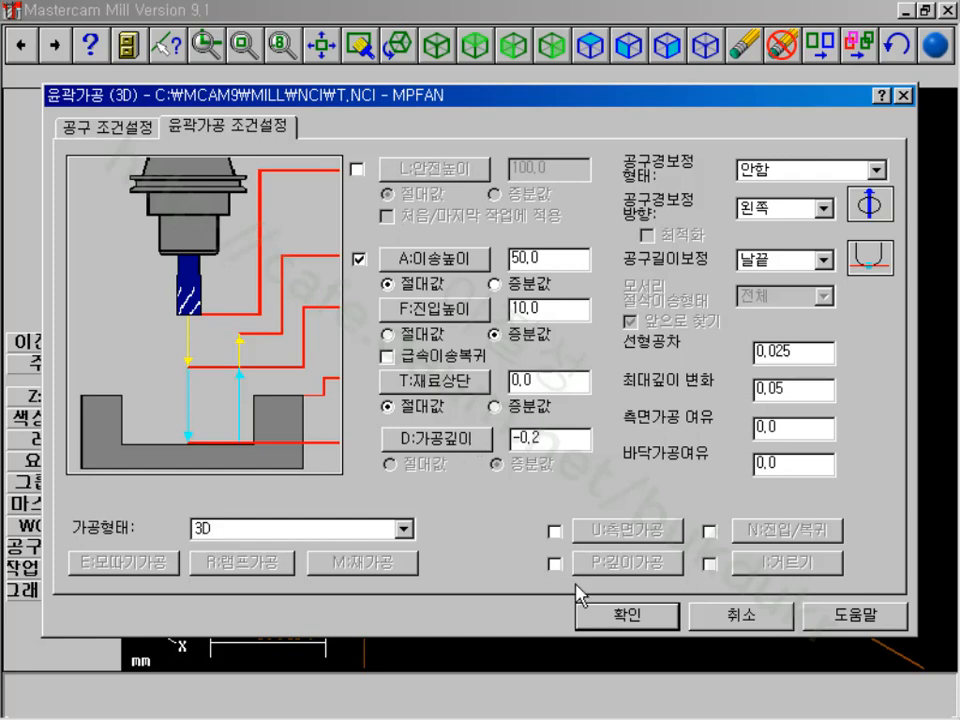
click(636, 616)
click(849, 124)
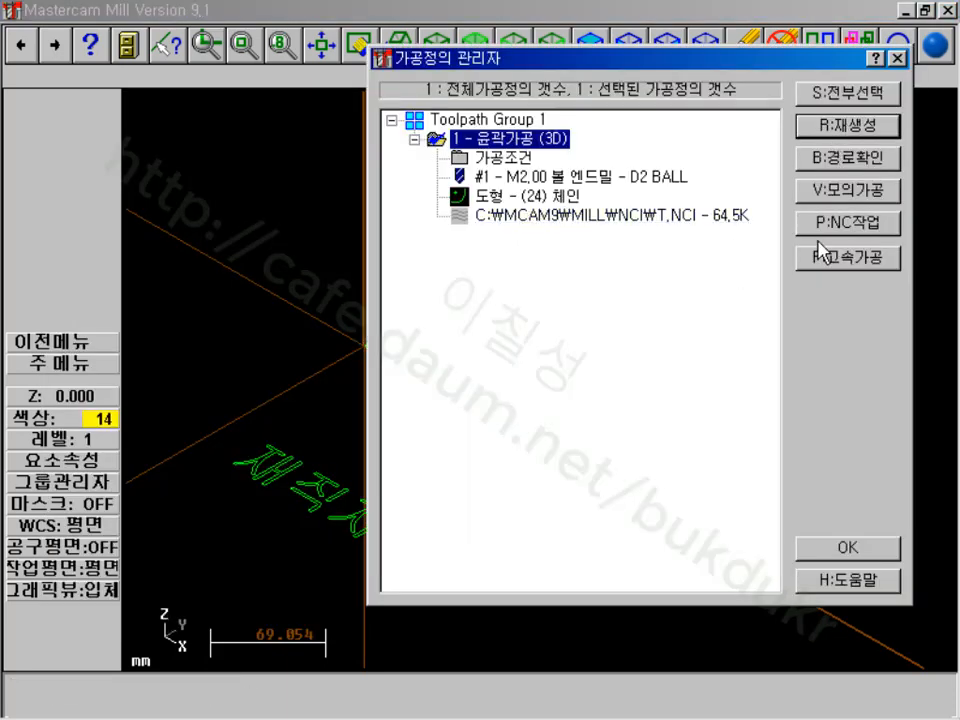
- Set the solid verification stock to a cylinder along the X axis, 100 mm in diameter and spanning 0 to 200
click(848, 190)
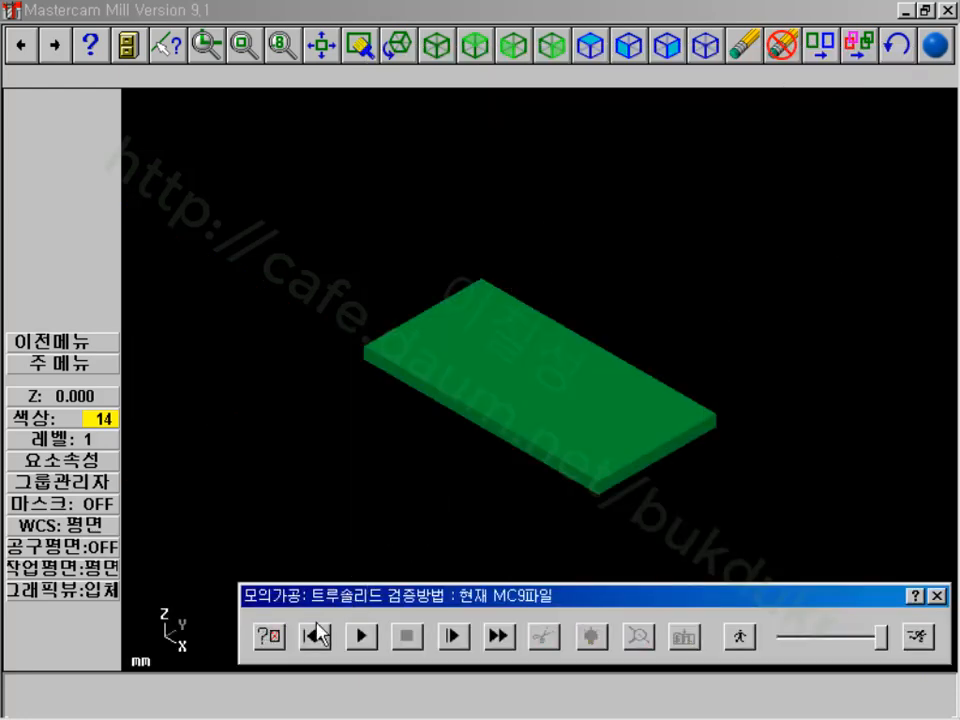
click(271, 637)
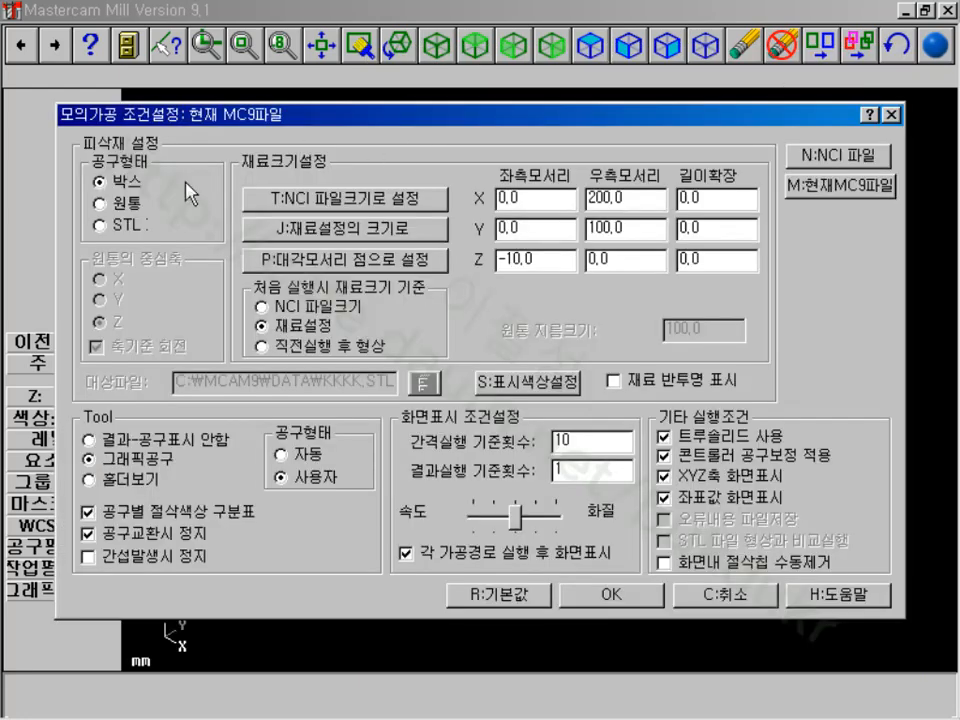
click(115, 203)
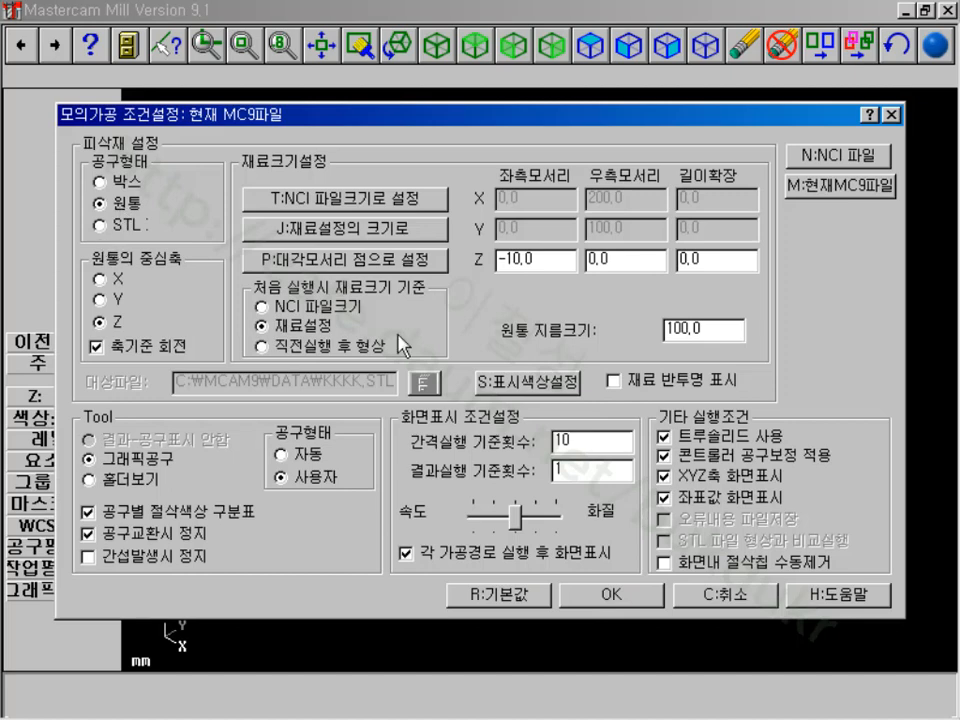
drag(715, 333, 588, 345)
text(1)
drag(559, 260, 483, 260)
text(0)
drag(630, 263, 538, 268)
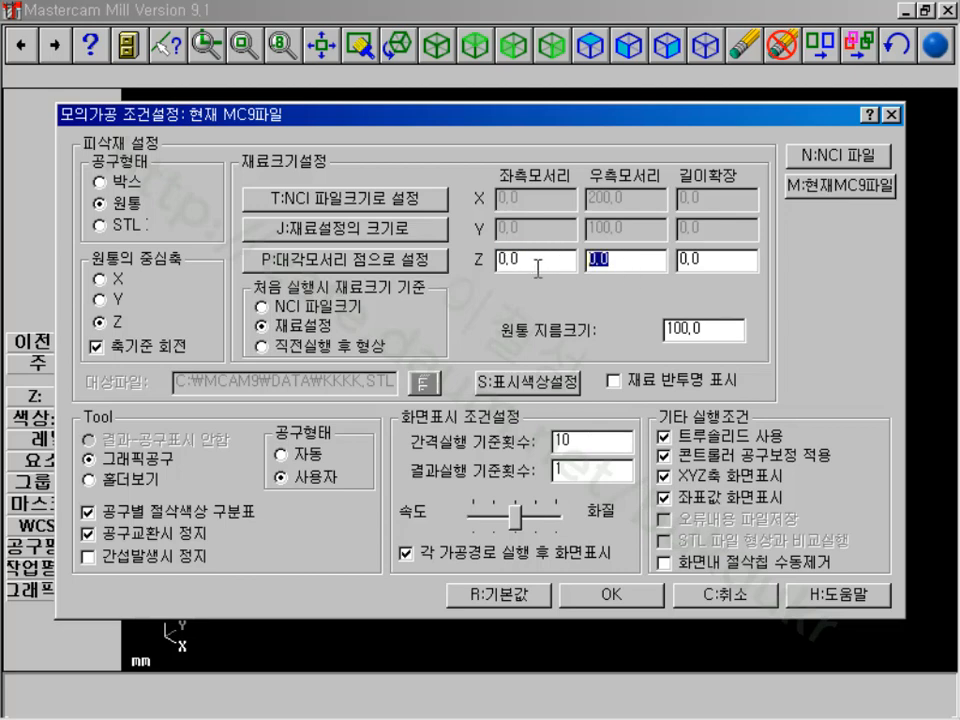
click(690, 264)
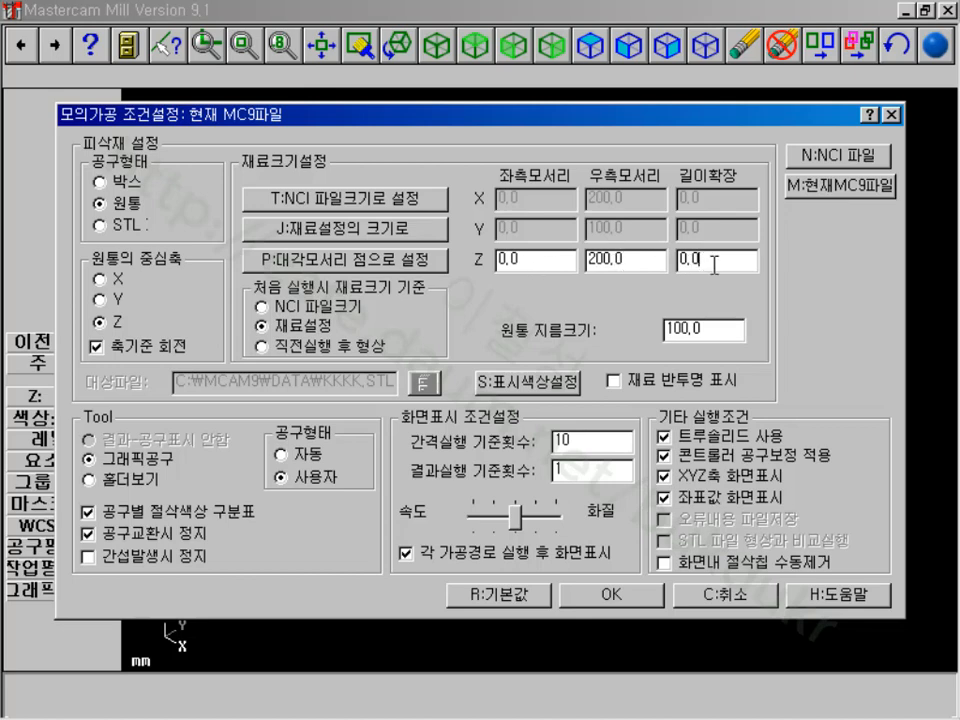
click(98, 281)
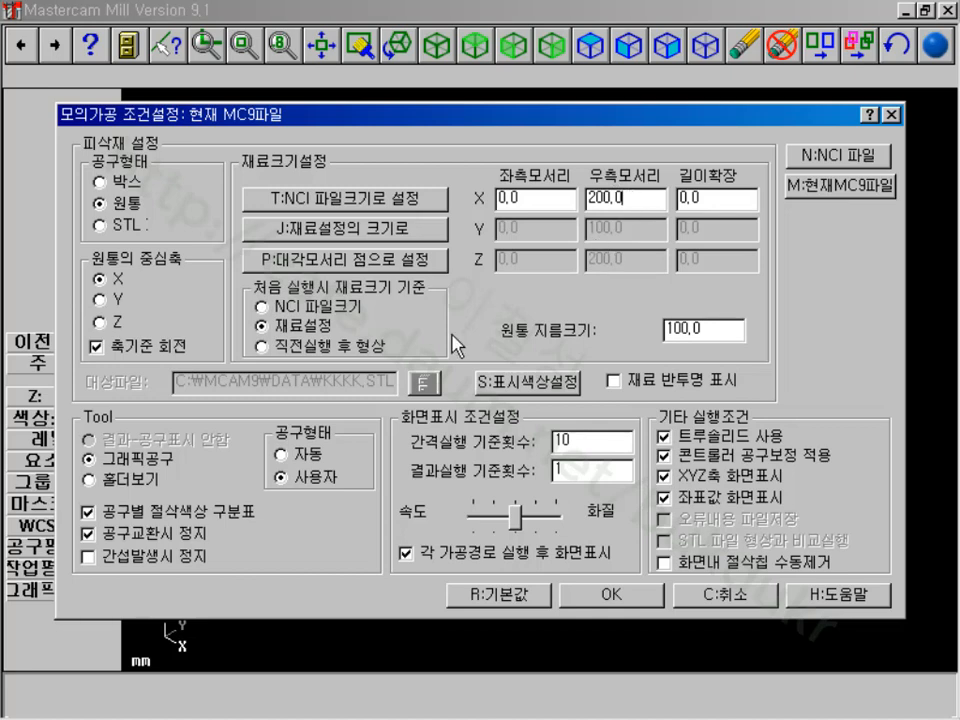
click(604, 597)
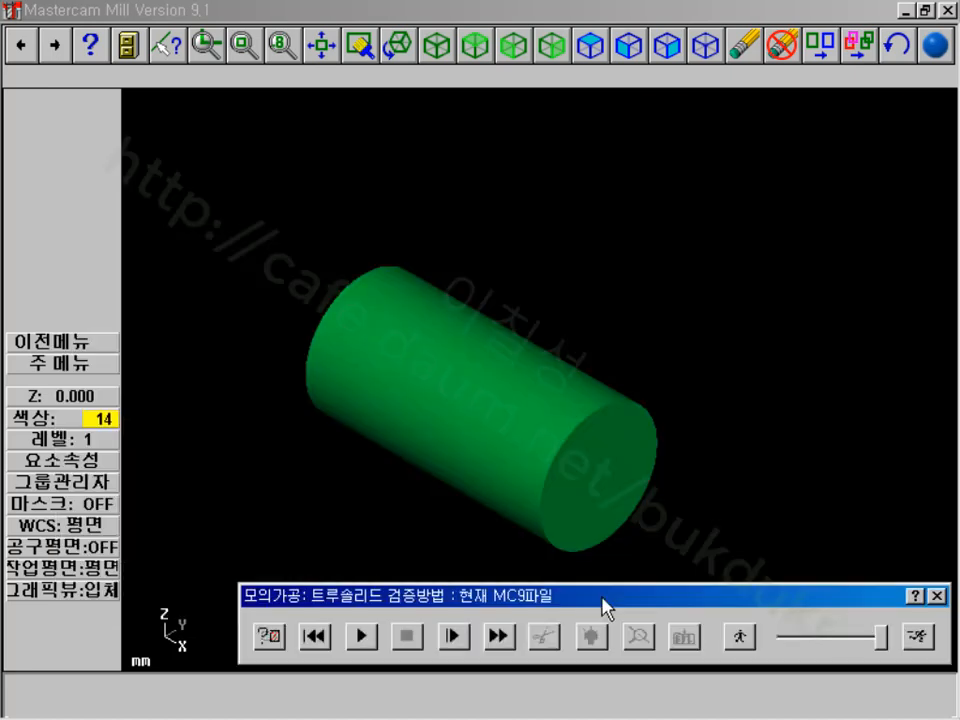
- Run the solid cutting simulation on the cylinder stock and return to the graphics view
click(364, 640)
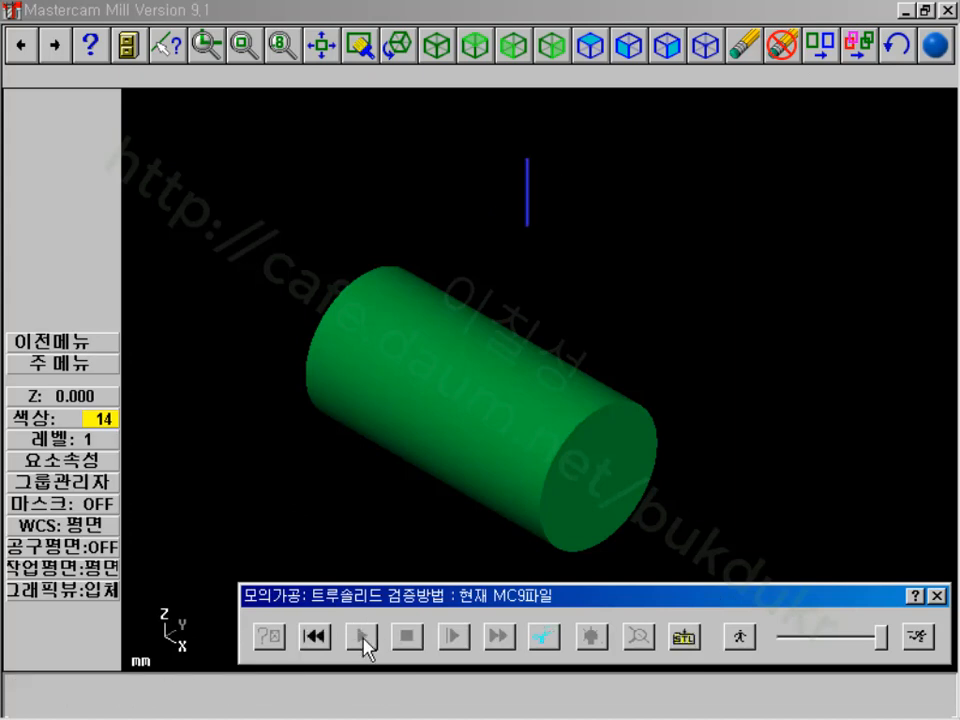
click(936, 595)
click(847, 547)
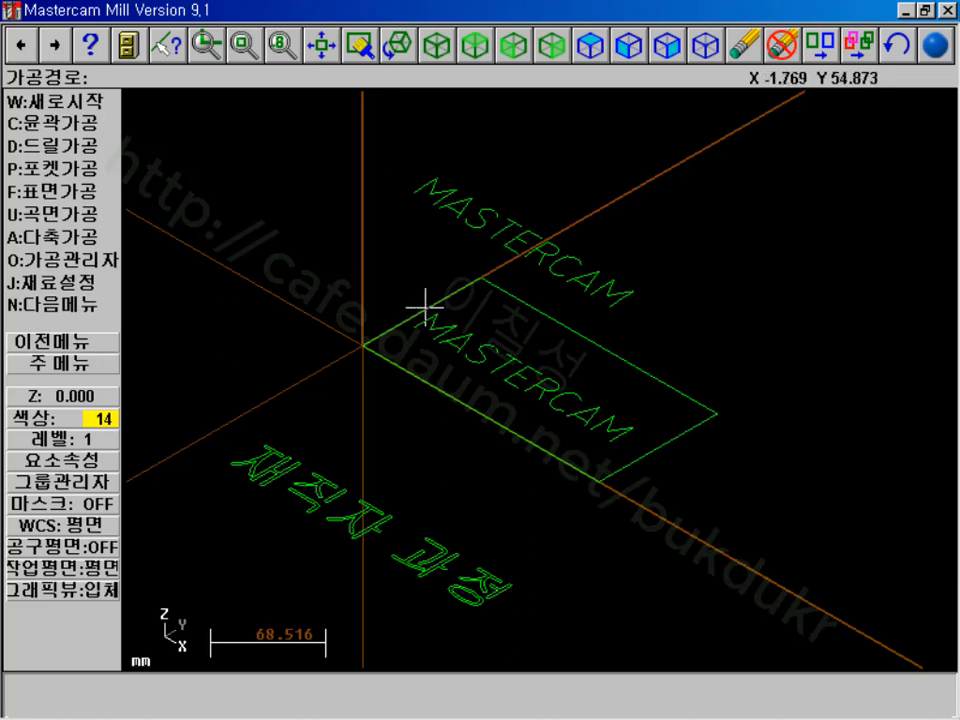
- Reopen the solid verification, review the cylinder stock settings, and close the verification and the operations manager
click(60, 262)
click(842, 192)
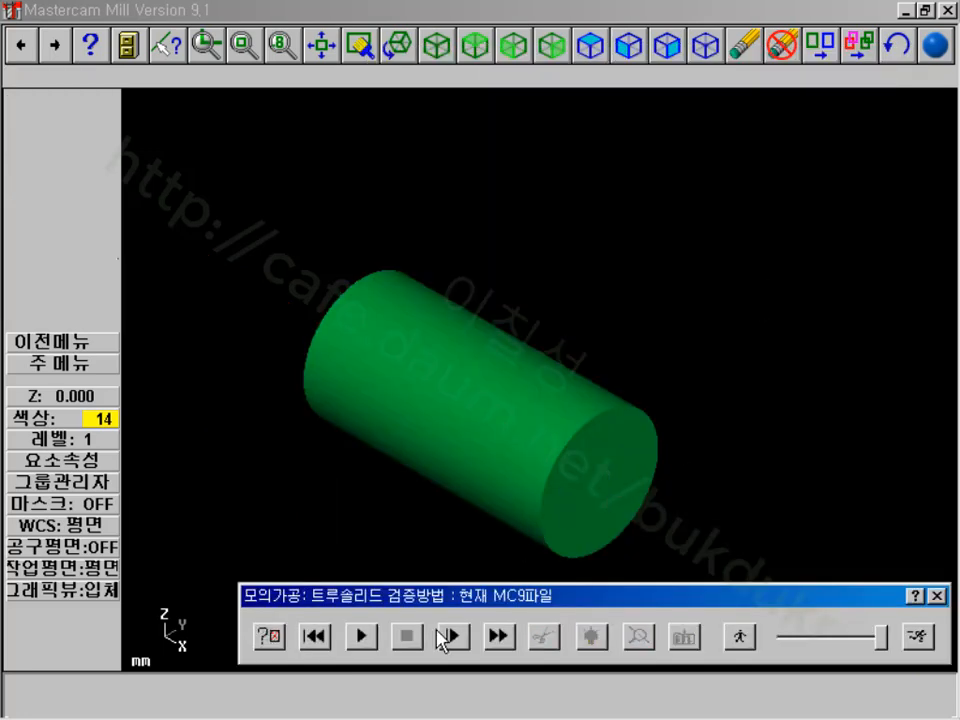
click(272, 637)
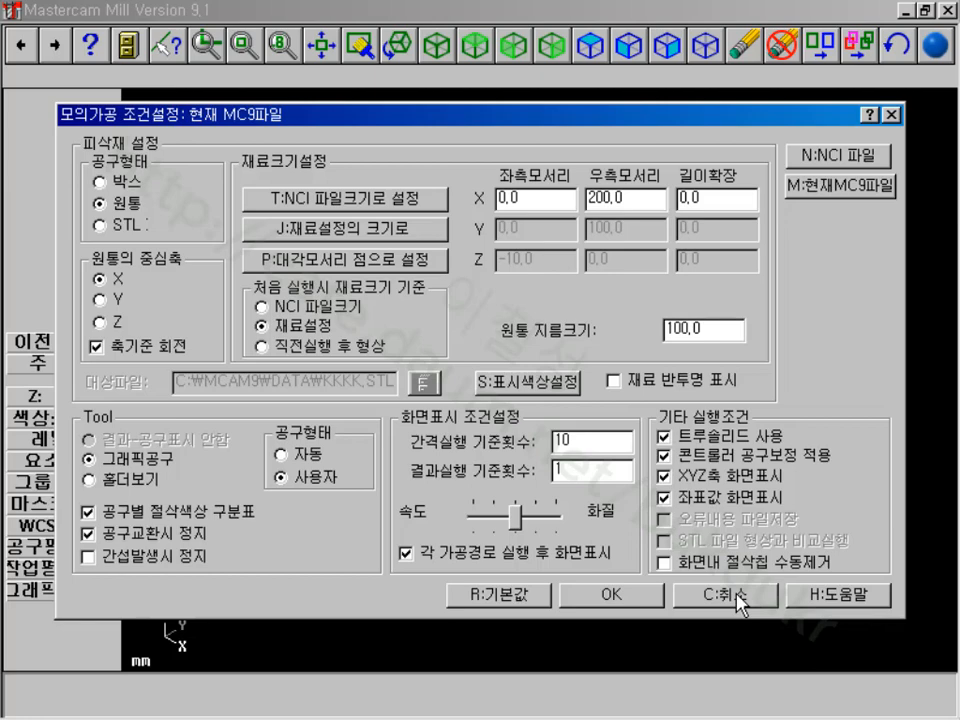
click(598, 600)
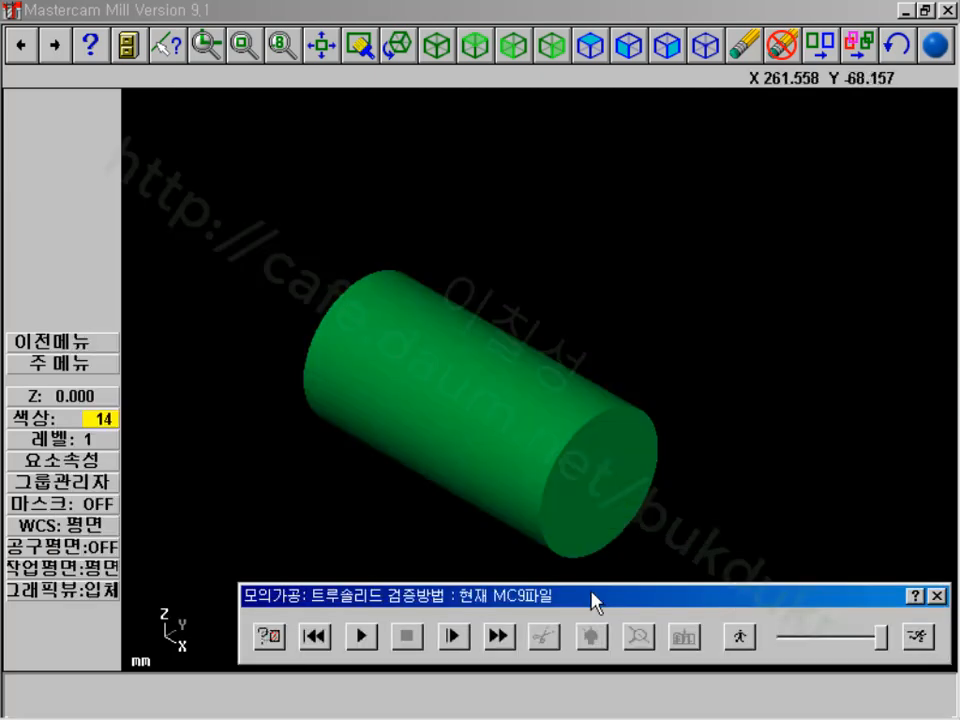
click(938, 598)
click(814, 546)
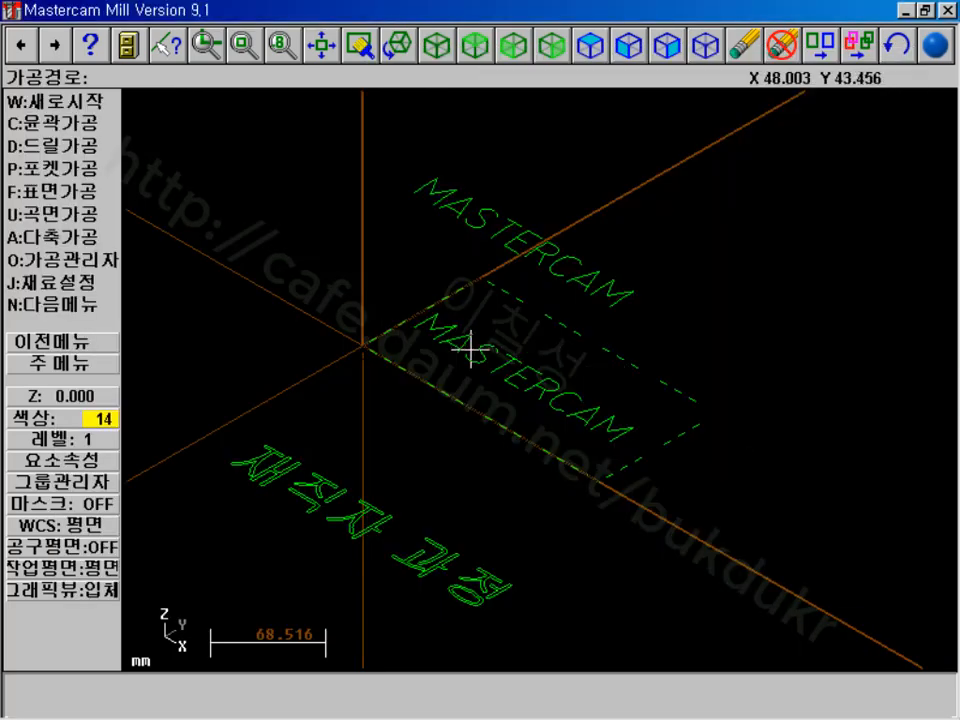
- Unblank the hidden arched surface and its profile arc and return to the main command level
scroll(470, 349, up, 2)
scroll(467, 351, down, 5)
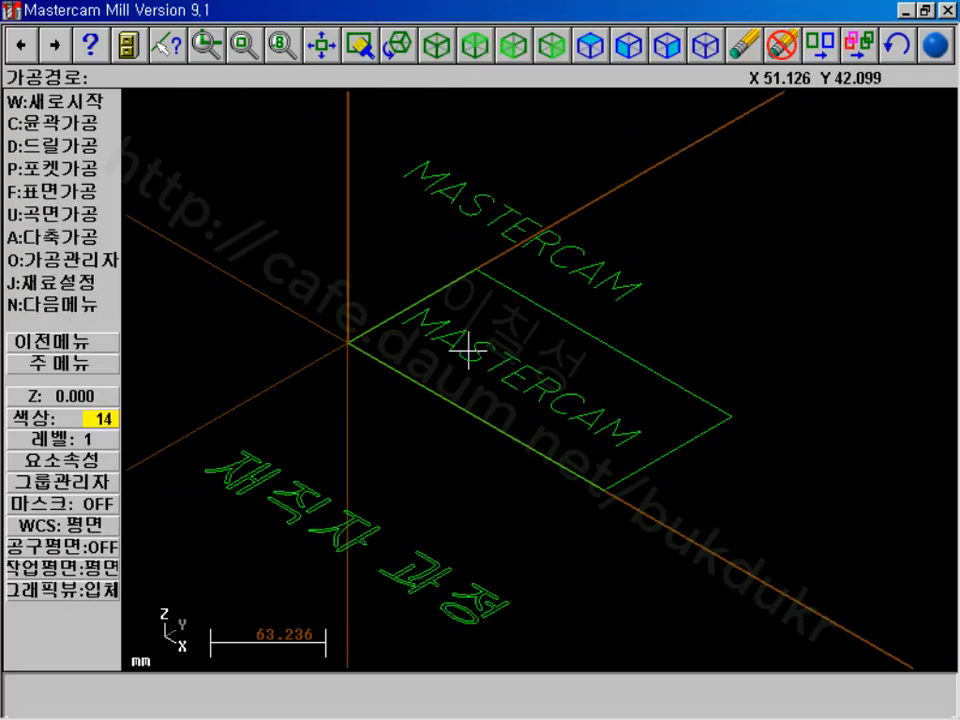
click(62, 378)
click(49, 240)
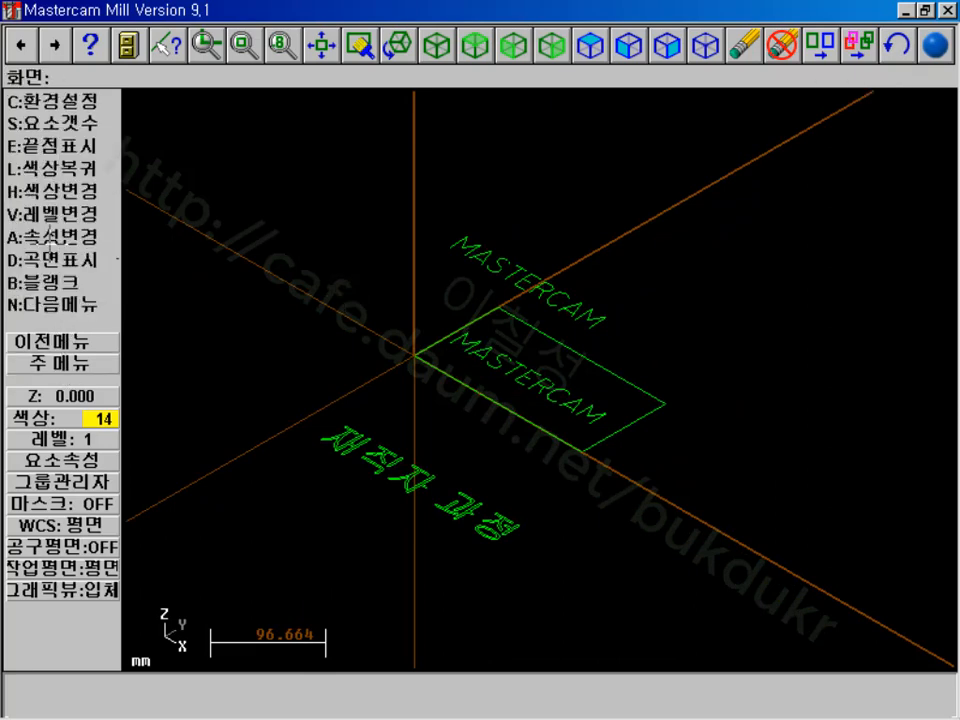
click(62, 283)
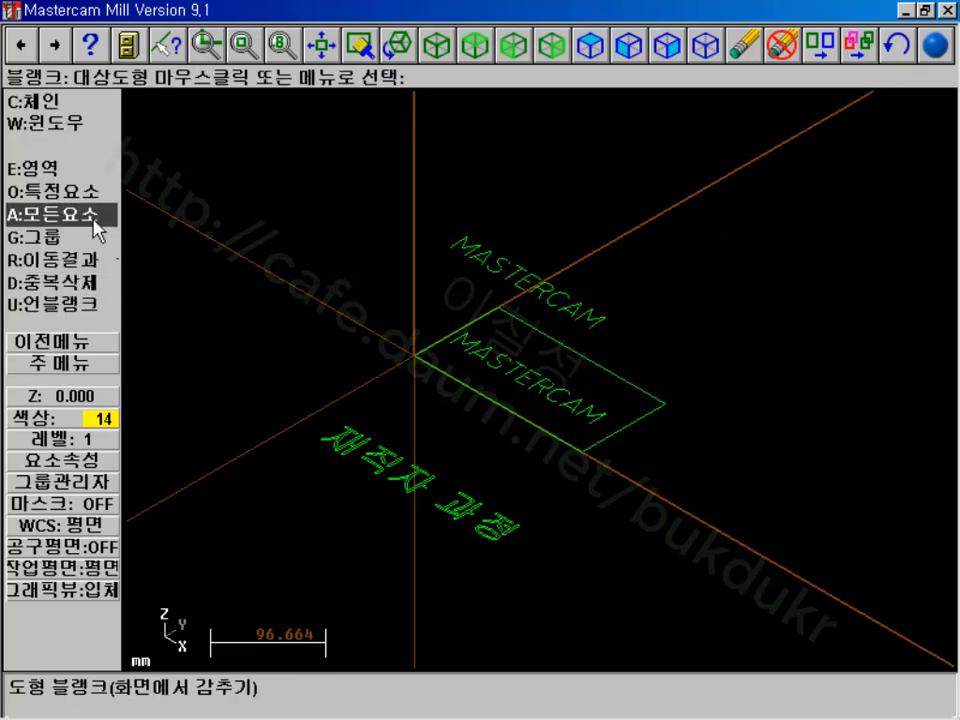
click(84, 300)
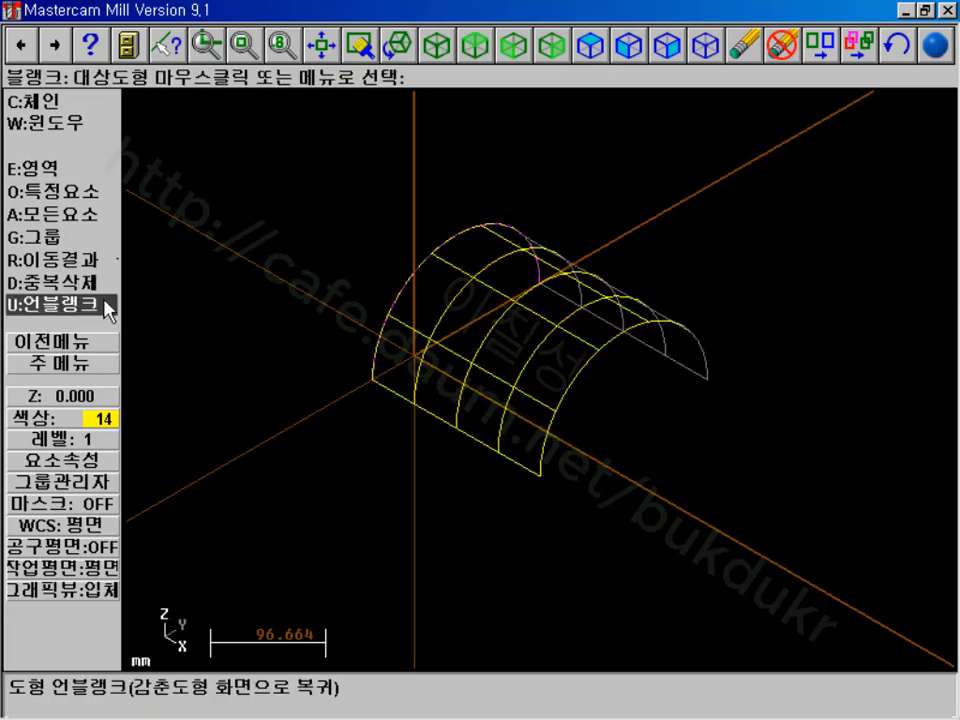
click(376, 303)
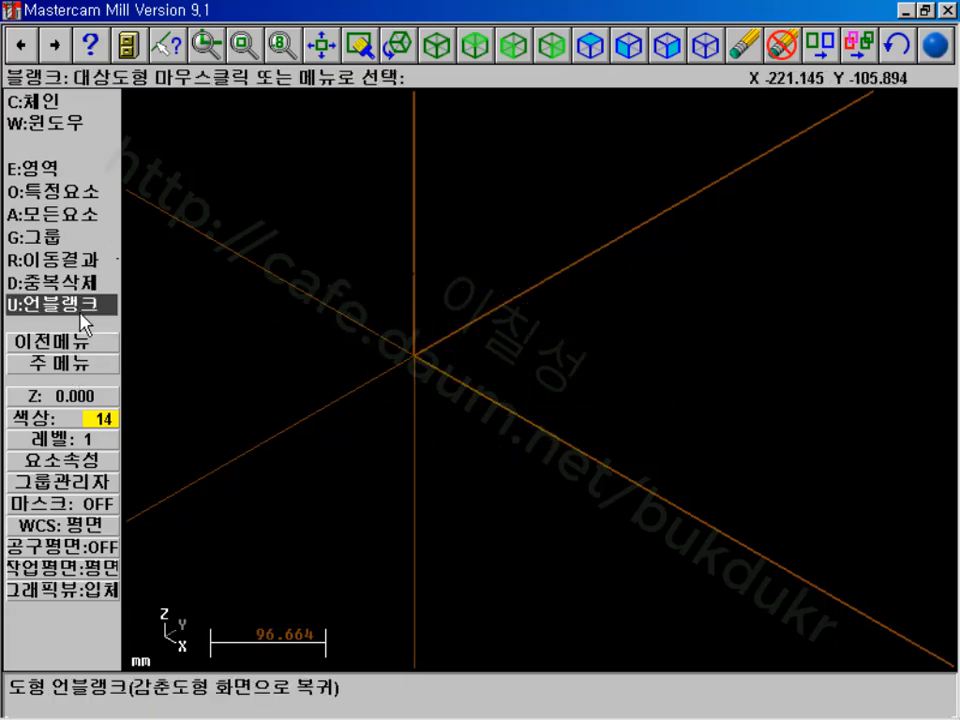
click(82, 366)
key(Page_Up)
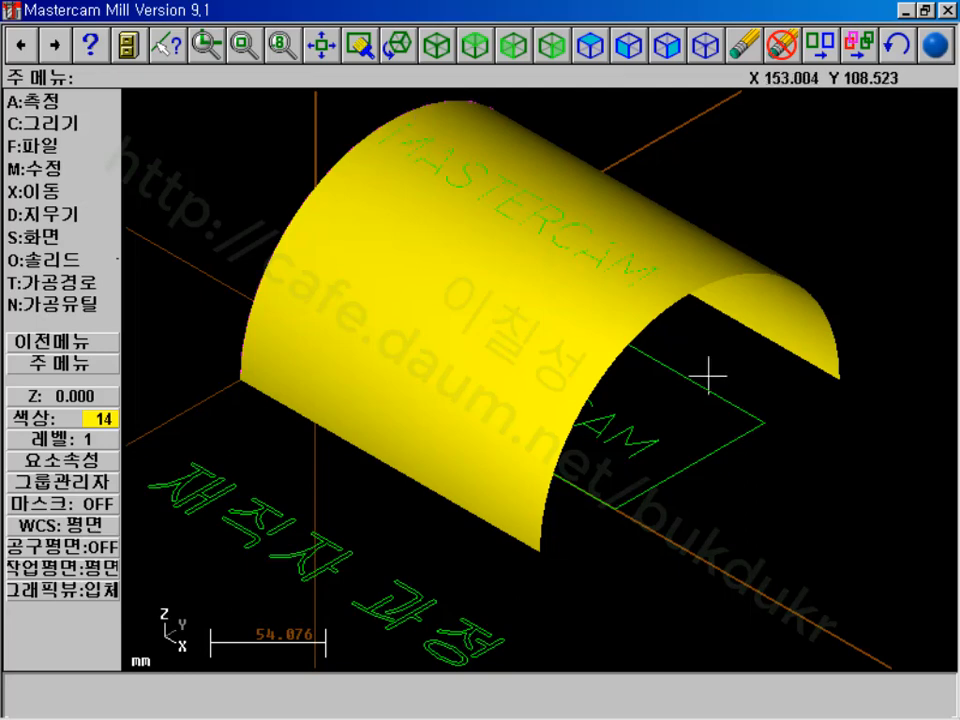
scroll(708, 375, down, 9)
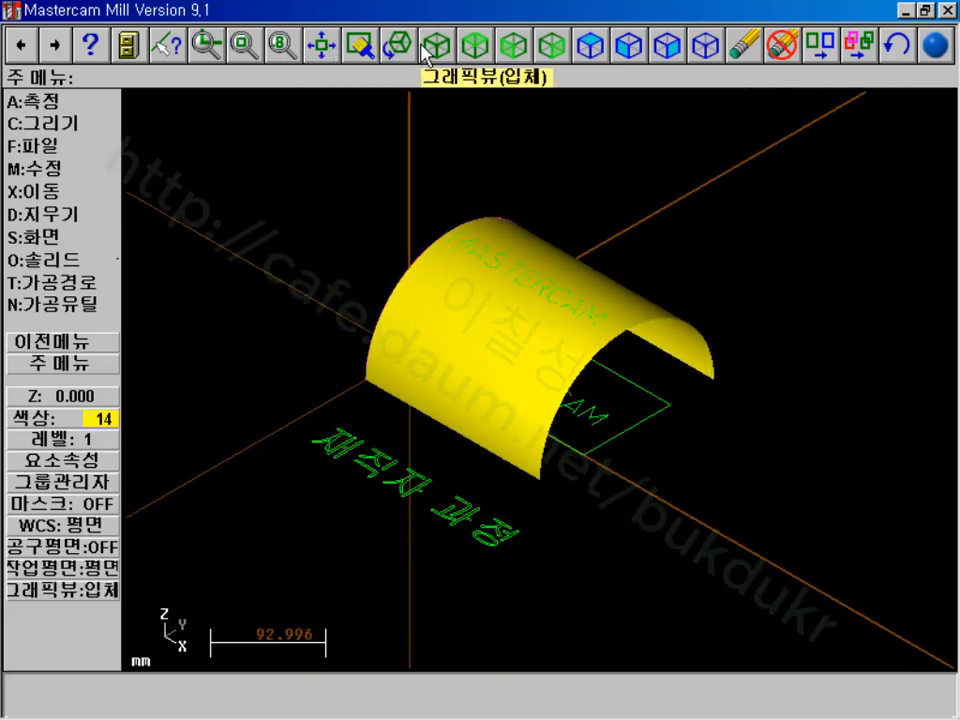
- In the top view, translate the arched surface with the MASTERCAM lettering and rectangle by 0,-50, moving the originals (이동) once
click(475, 45)
scroll(460, 240, down, 5)
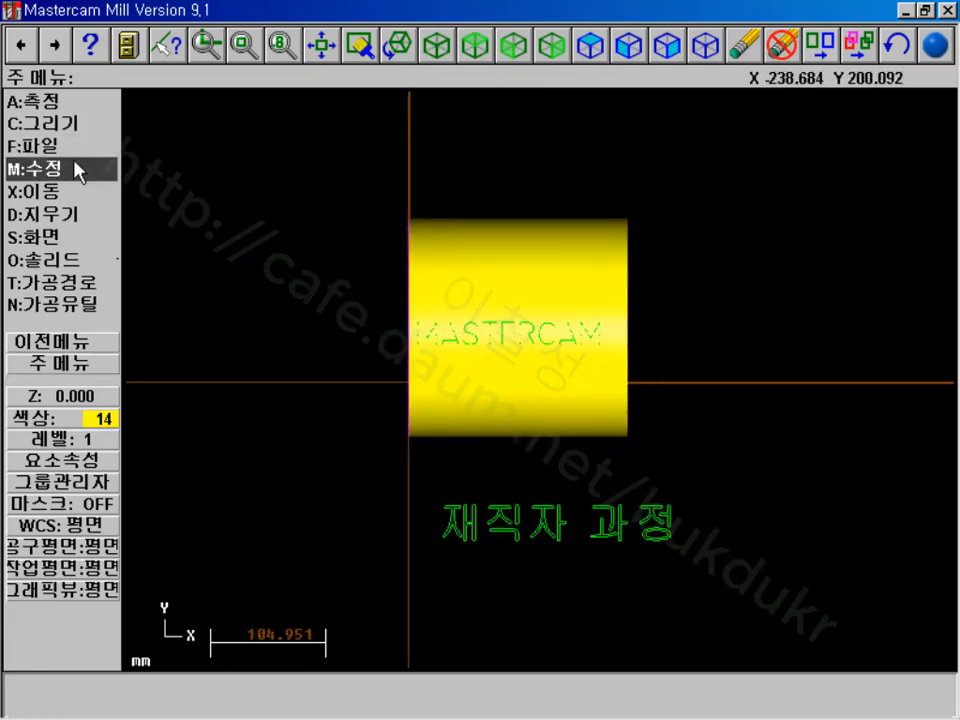
click(64, 191)
click(70, 193)
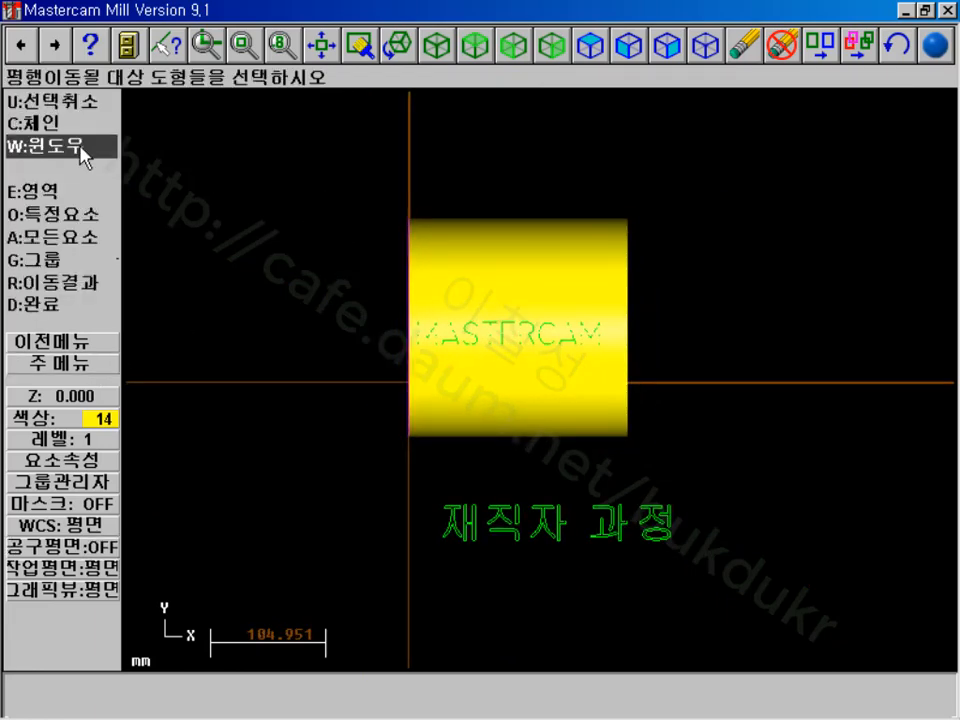
click(83, 147)
click(352, 150)
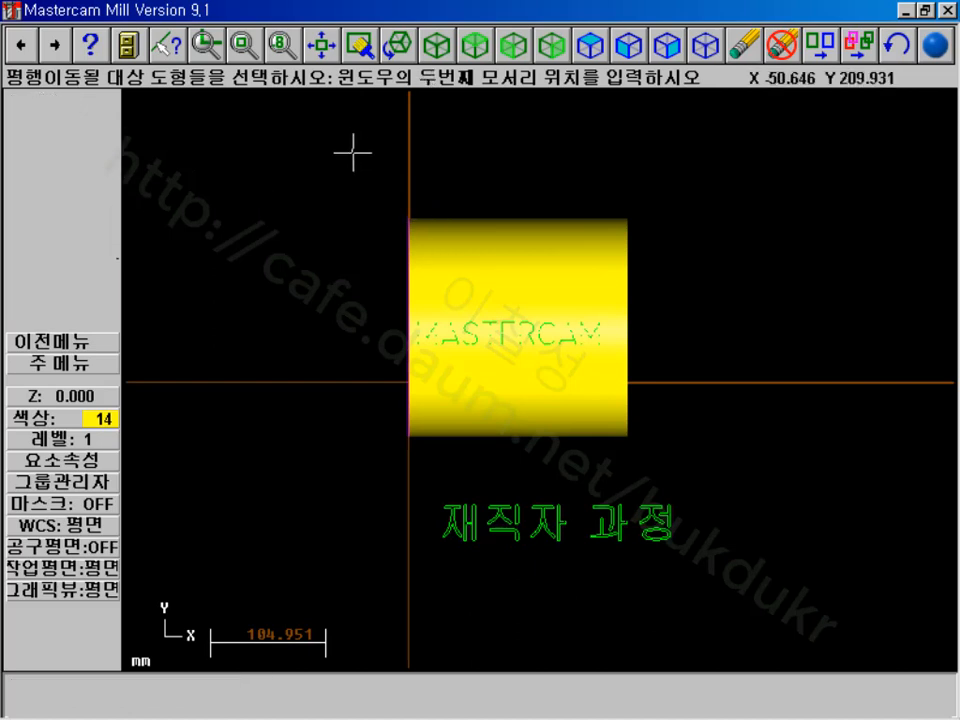
click(760, 461)
click(40, 300)
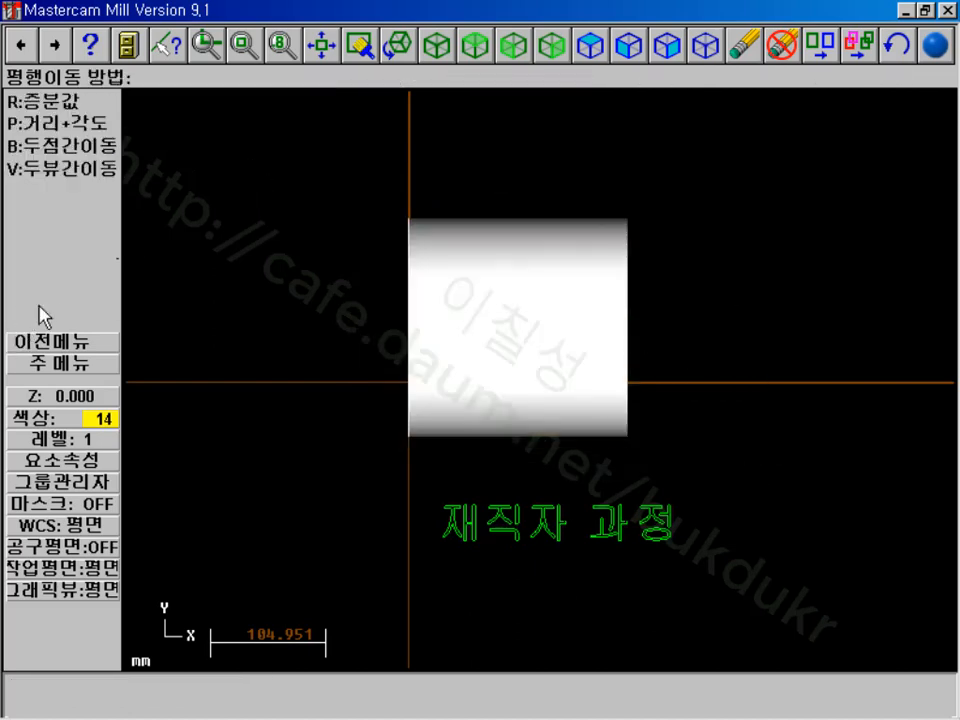
click(60, 101)
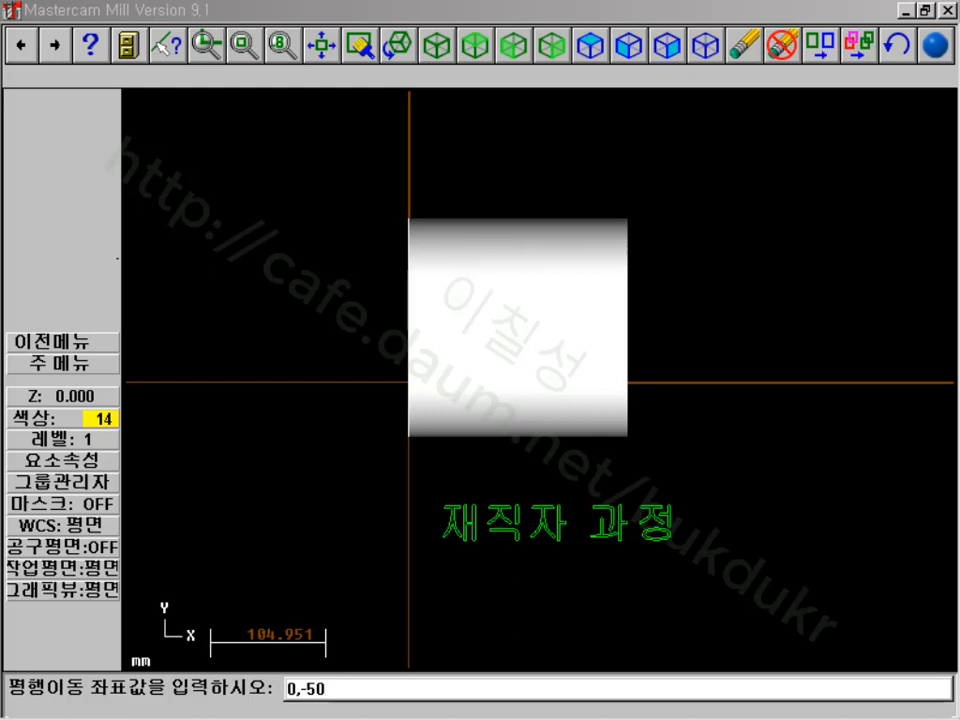
key(Return)
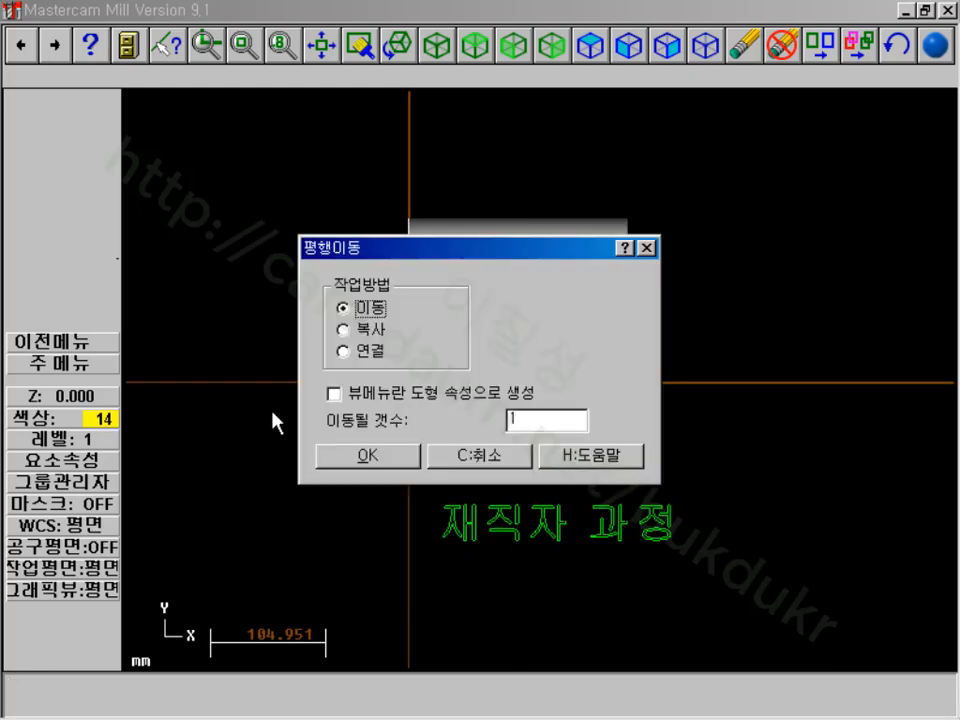
click(384, 458)
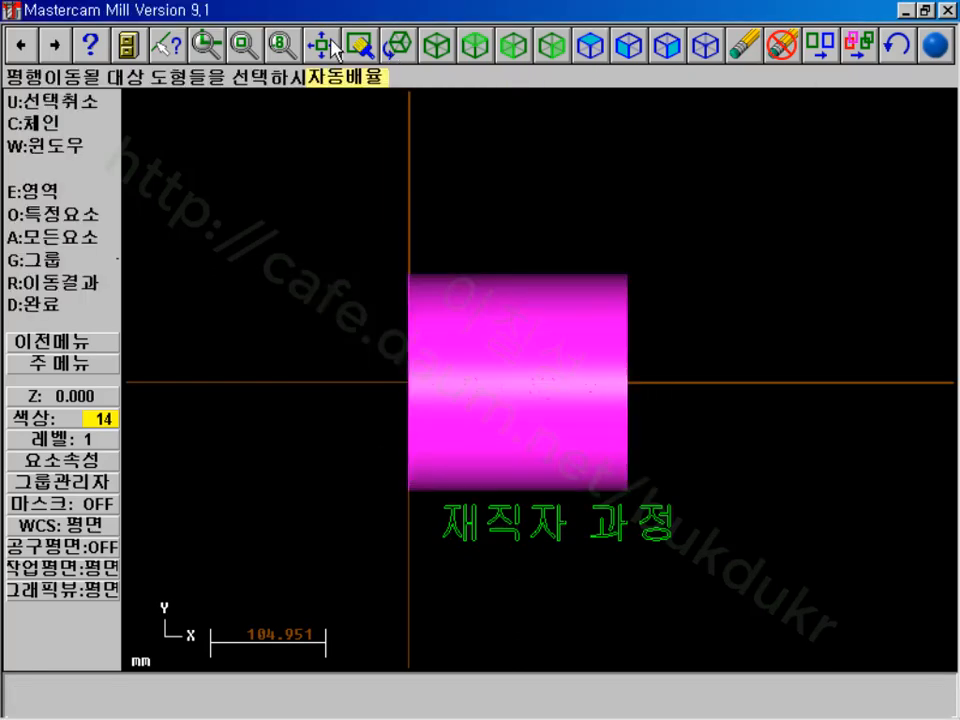
- Return to the isometric view and clear the result colours from the moved geometry
click(434, 46)
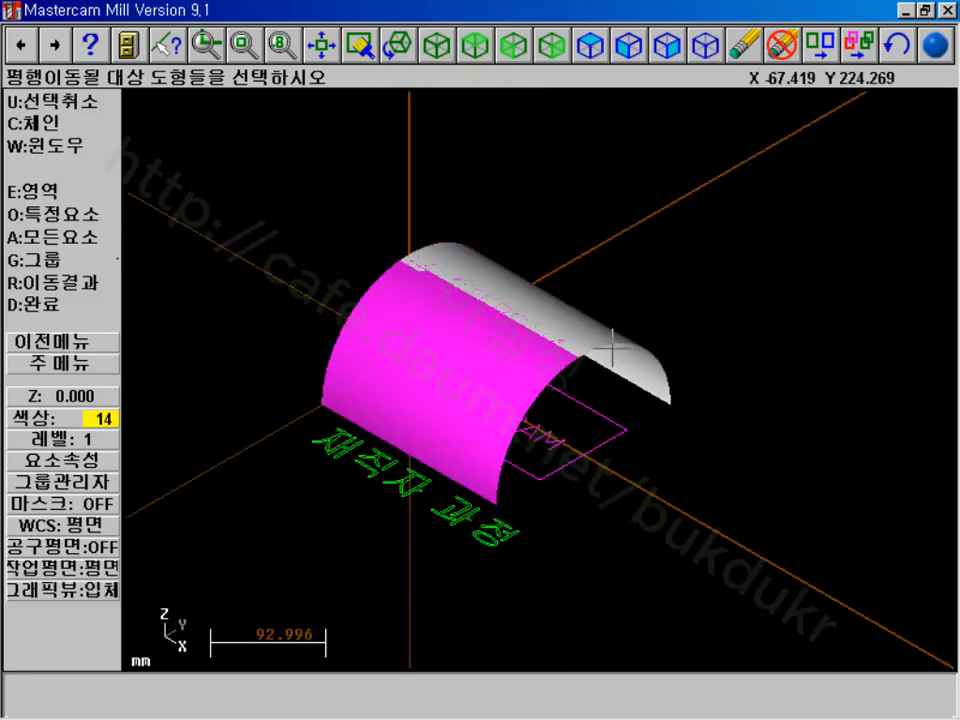
click(858, 46)
click(62, 363)
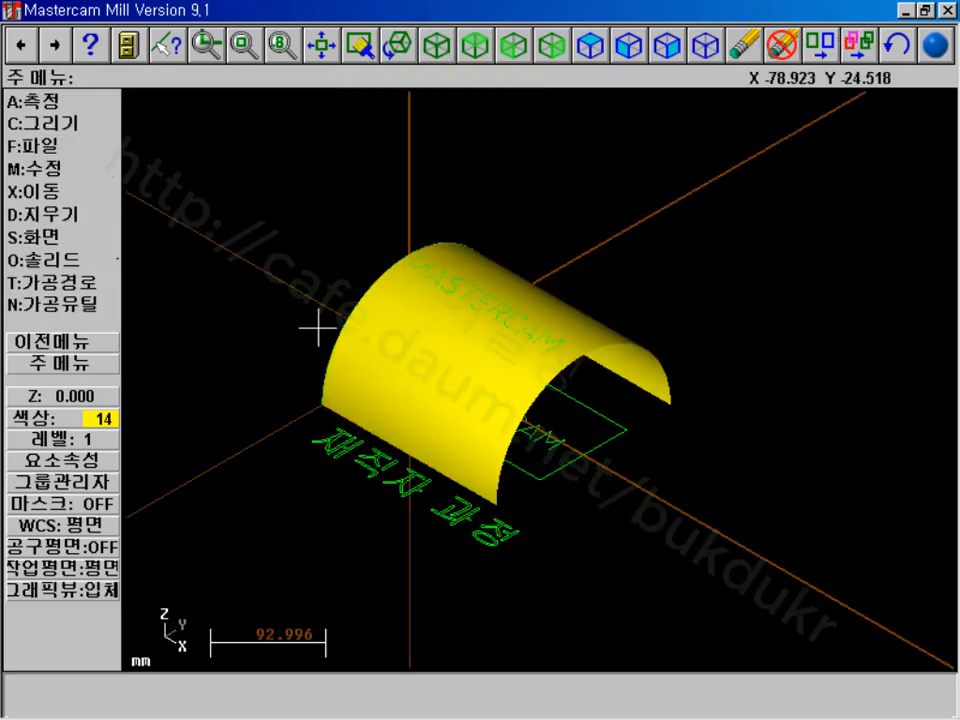
- Regenerate the 3D contour toolpath in the operations manager for the moved lettering
click(95, 287)
click(95, 260)
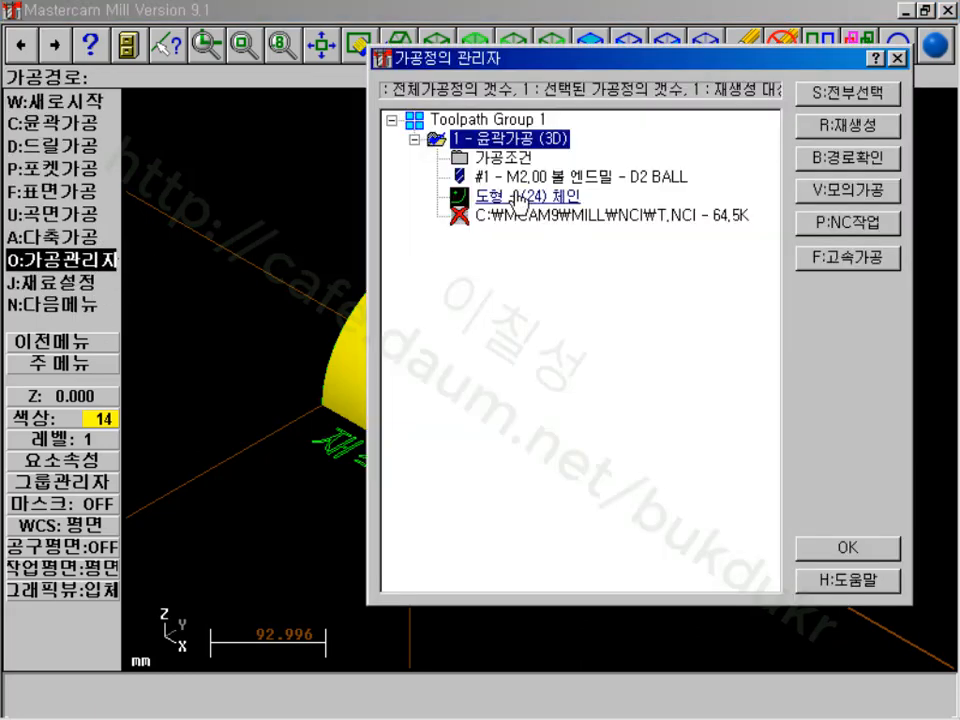
click(835, 124)
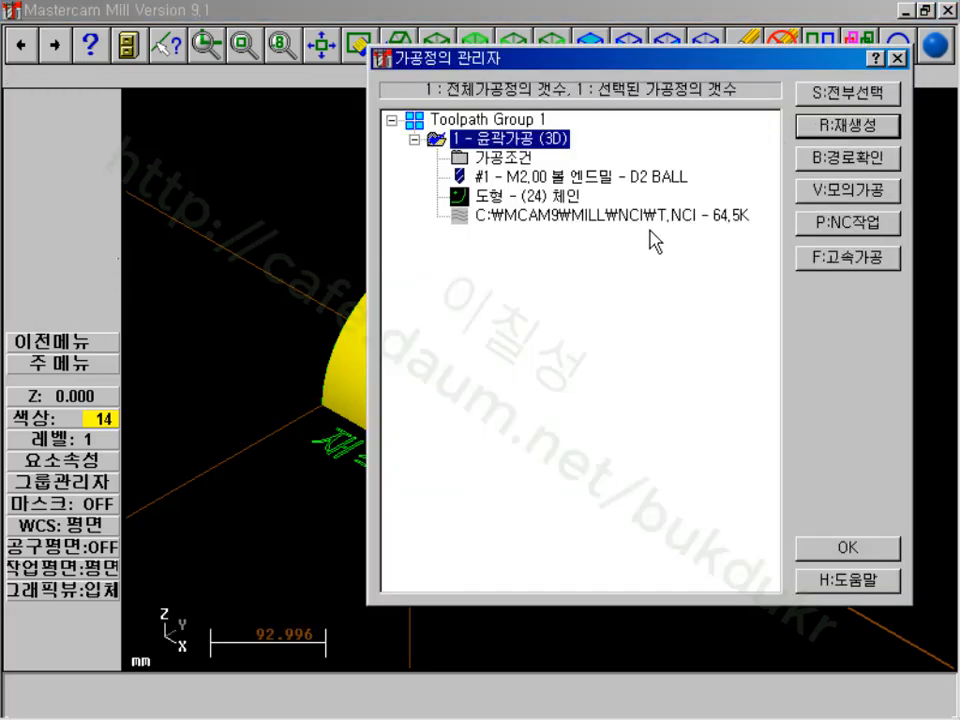
- Run the solid verification on the cylinder stock after reviewing its stock settings
click(852, 190)
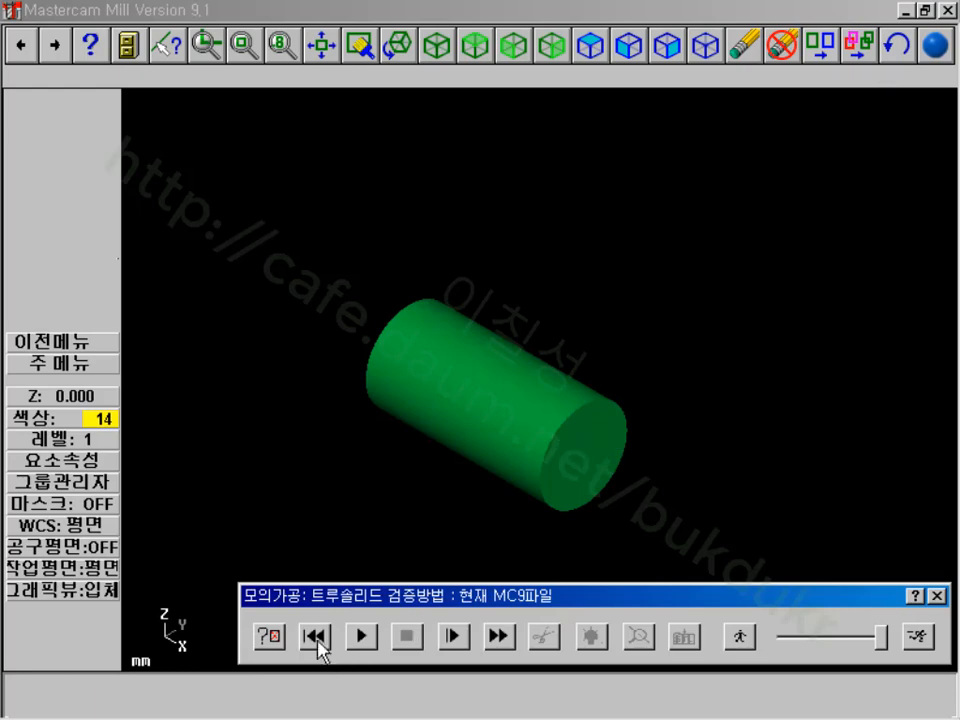
click(280, 637)
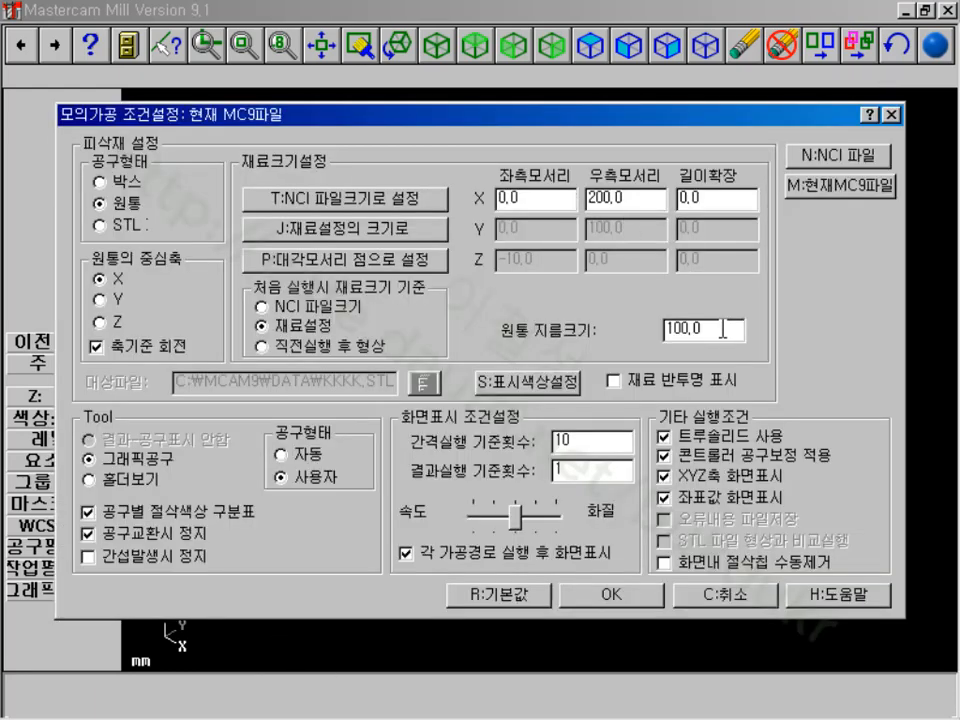
click(603, 594)
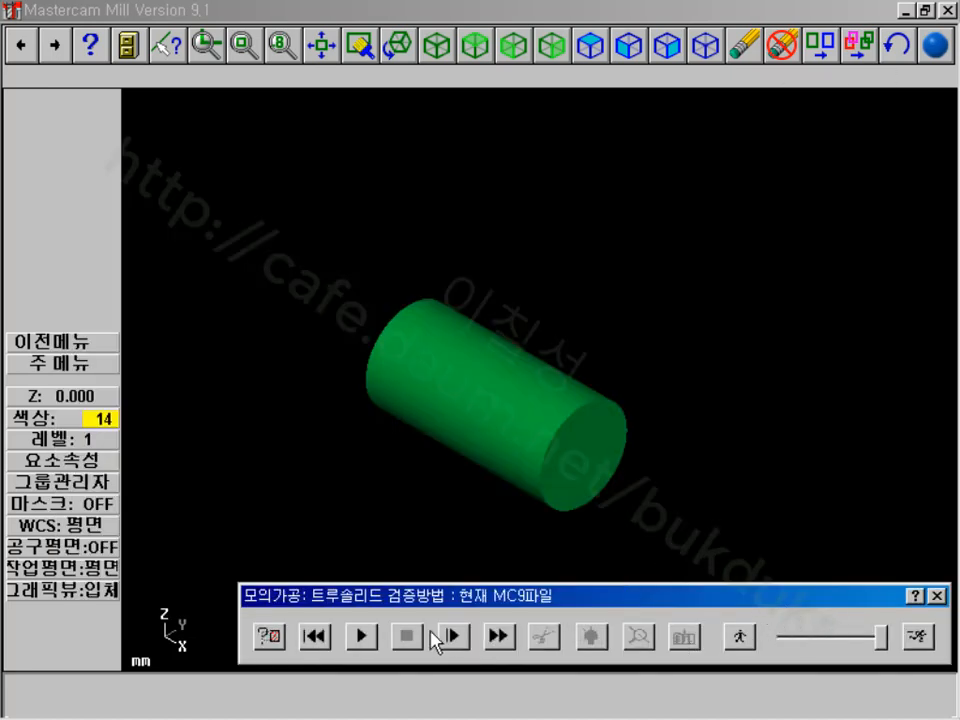
click(358, 637)
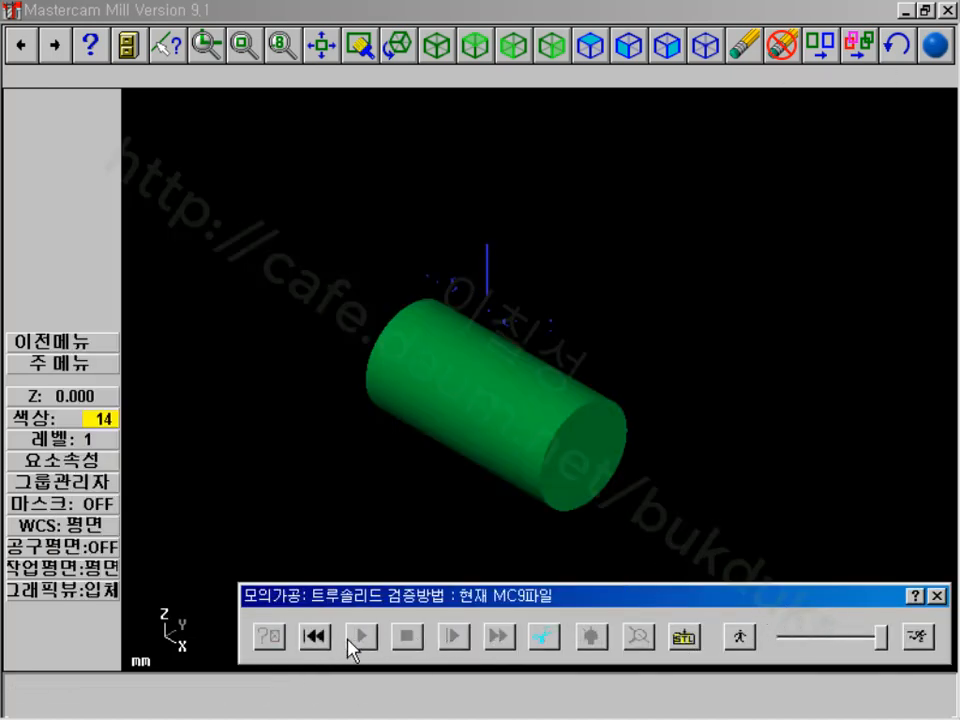
- Set the verification stock's cylinder diameter to 200 and run the cutting simulation
click(268, 637)
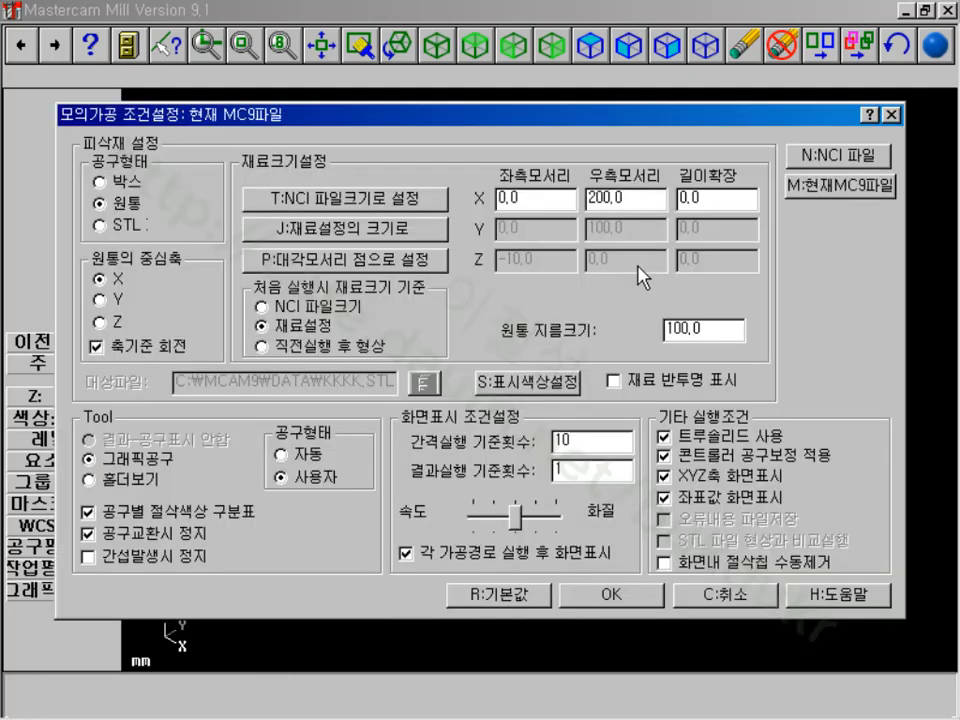
drag(717, 331, 606, 333)
text(200)
click(630, 597)
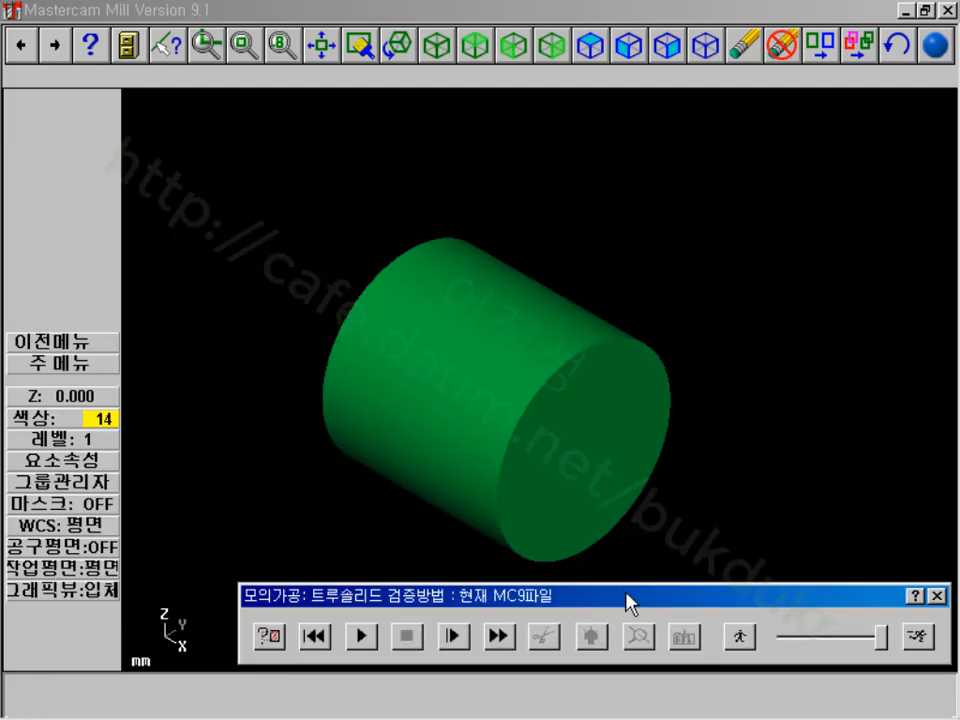
click(362, 637)
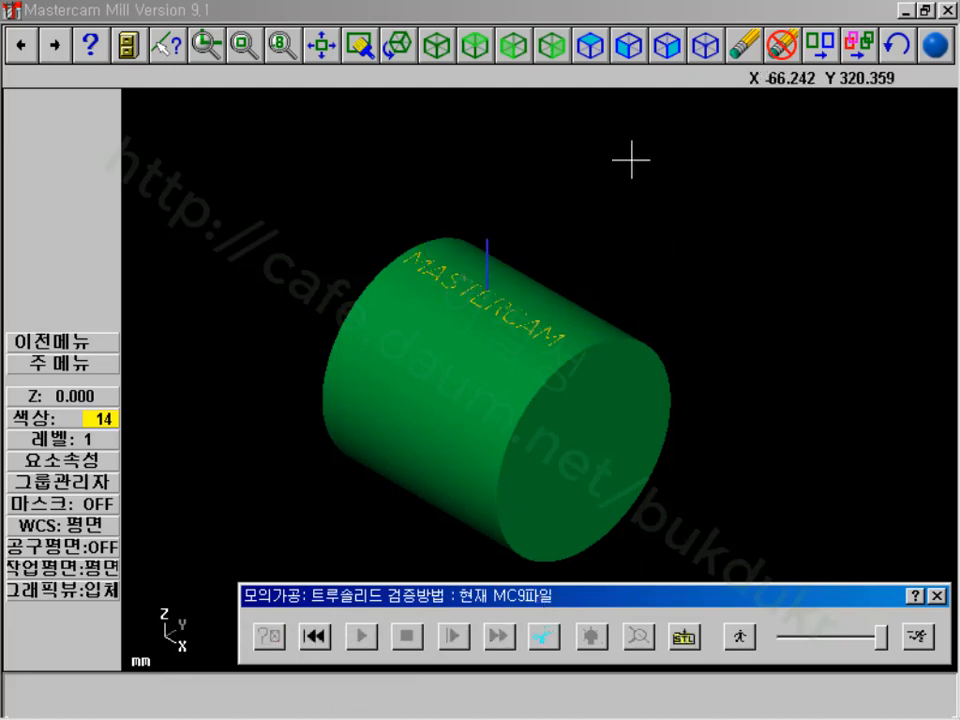
- Examine the engraved MASTERCAM letters up close from a rotated view, and close the verification and the operations manager
click(206, 44)
click(363, 228)
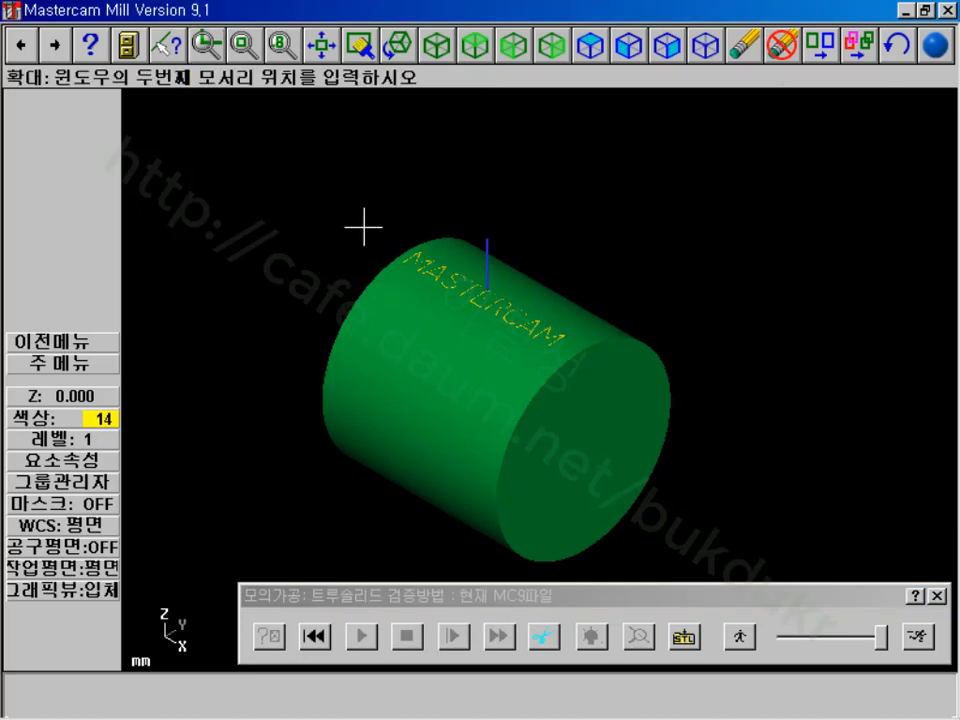
click(615, 388)
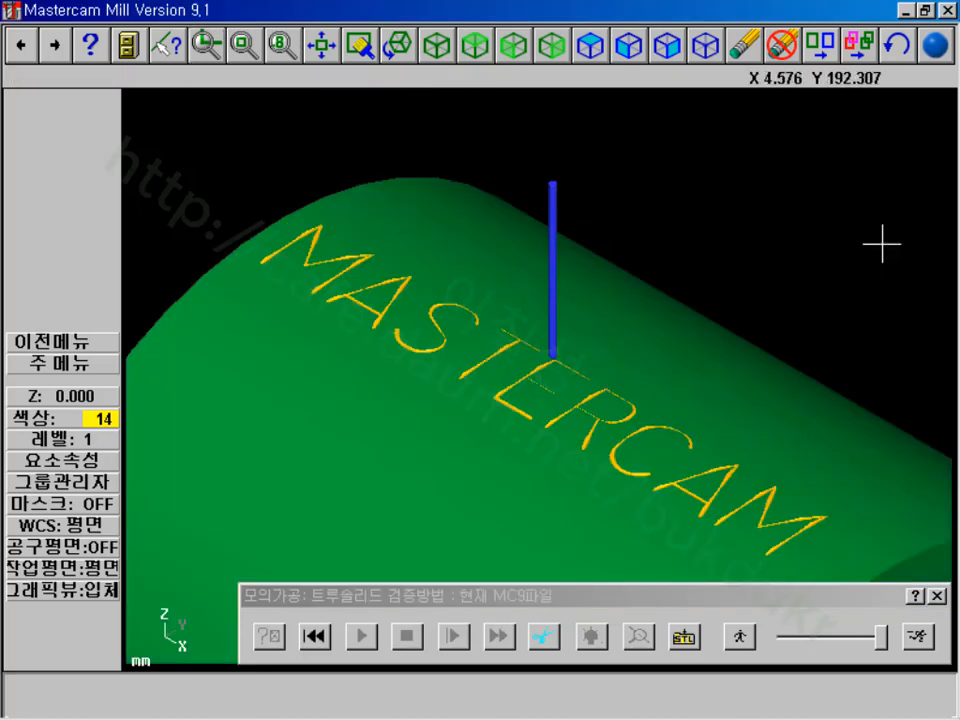
click(398, 44)
click(677, 200)
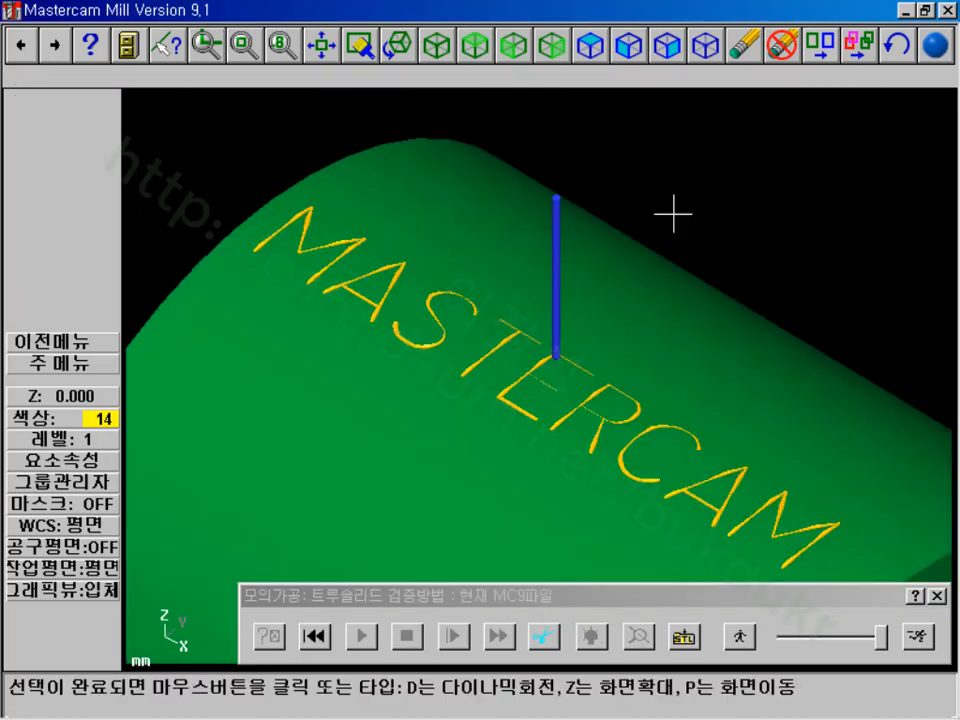
click(634, 227)
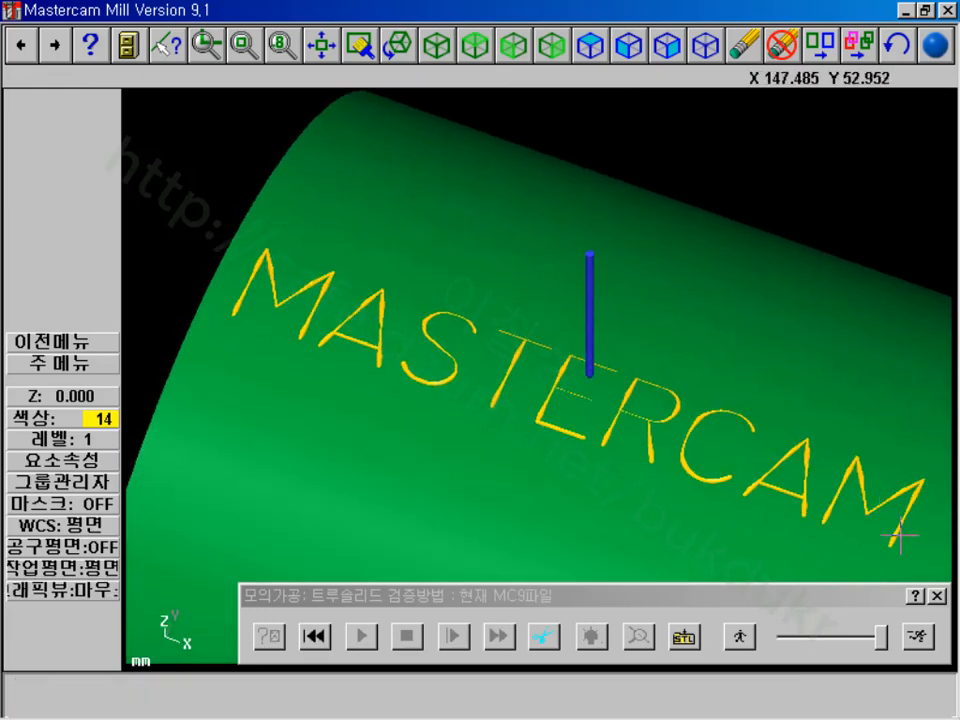
click(937, 596)
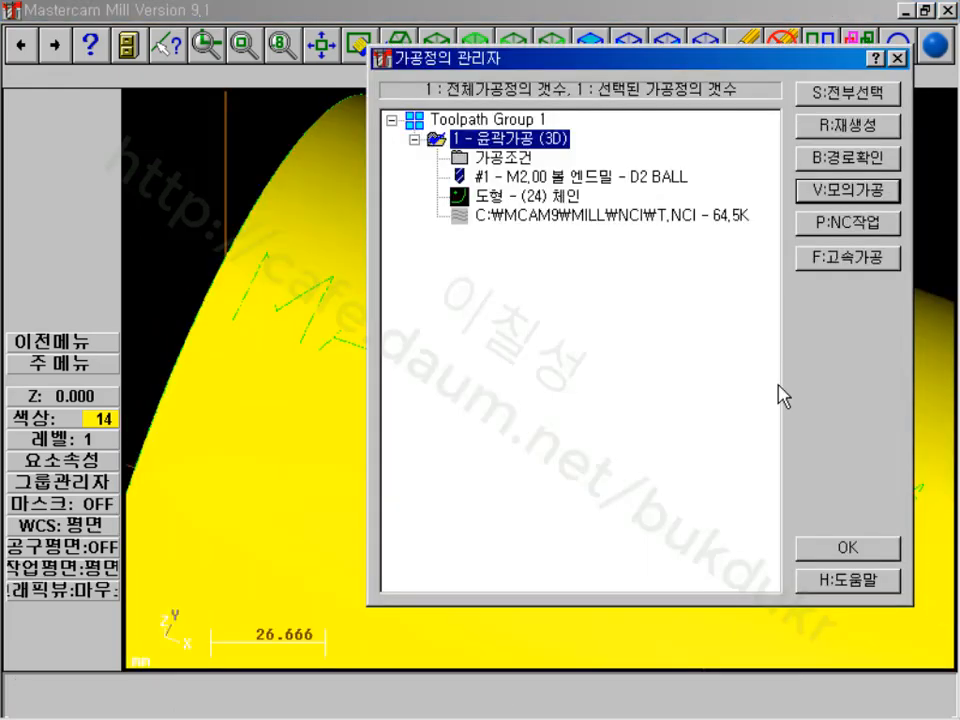
click(871, 555)
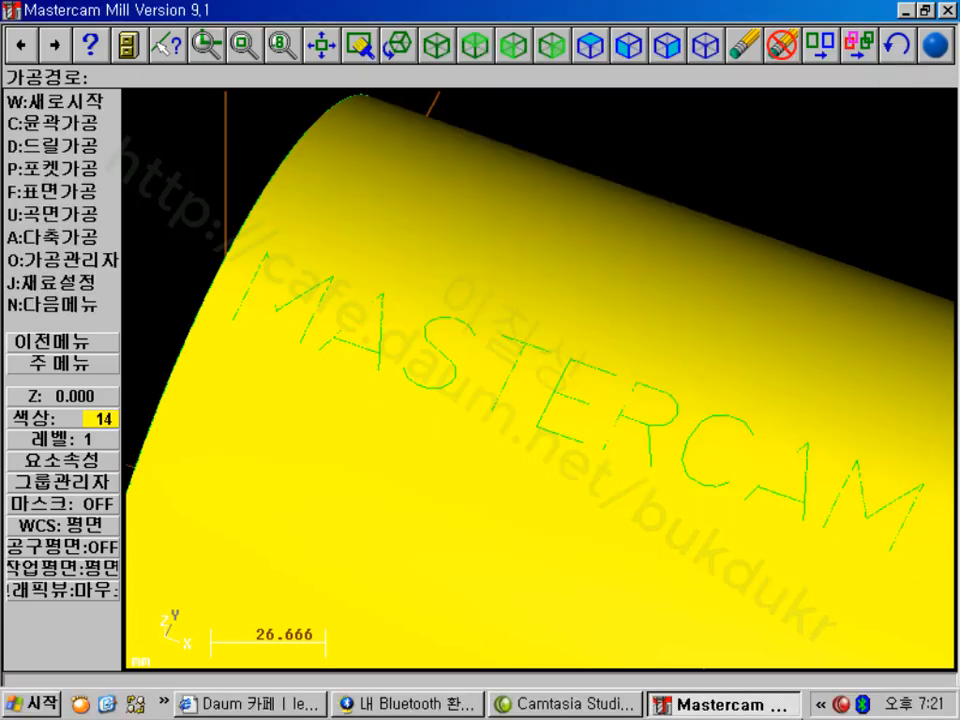
right_click(846, 704)
click(797, 578)
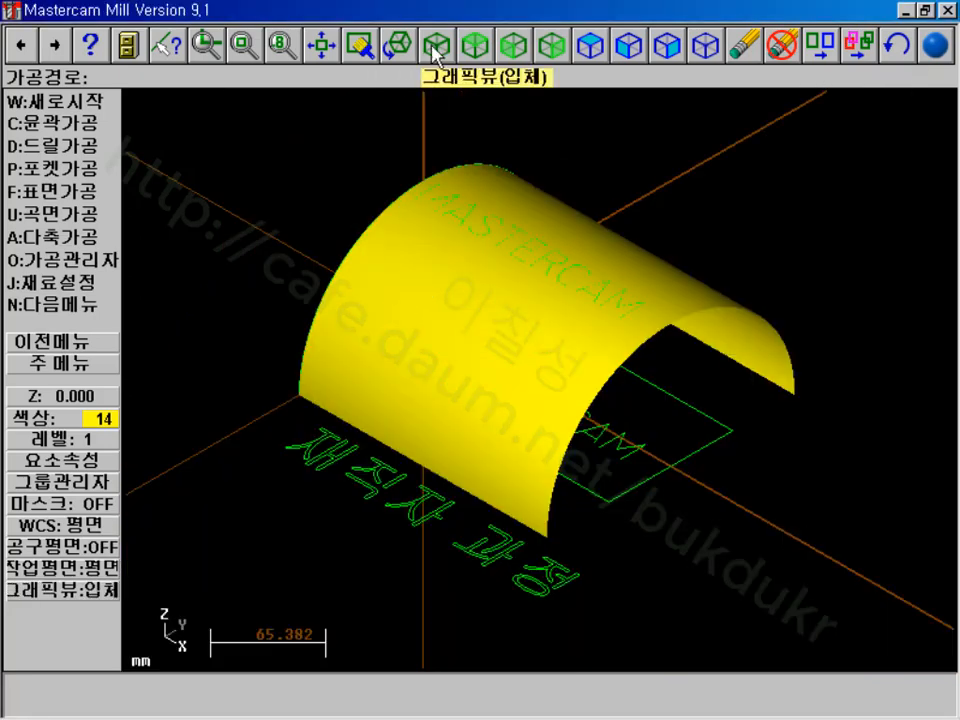
- Select the arched surface, MASTERCAM lettering and rectangle in the top view for a parallel translation (평행이동)
click(476, 46)
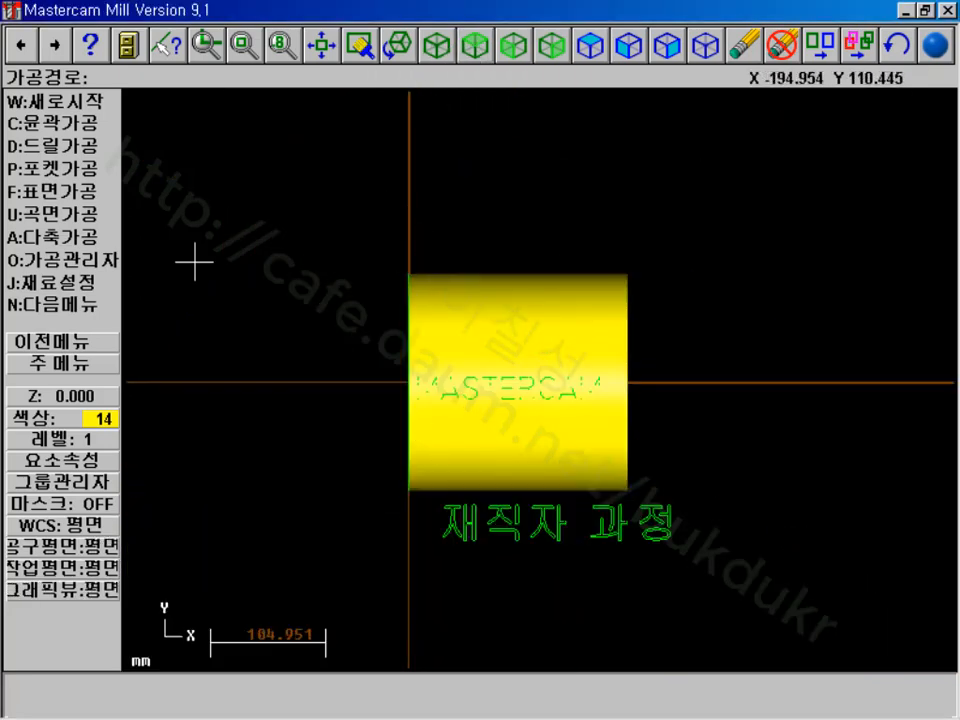
click(84, 365)
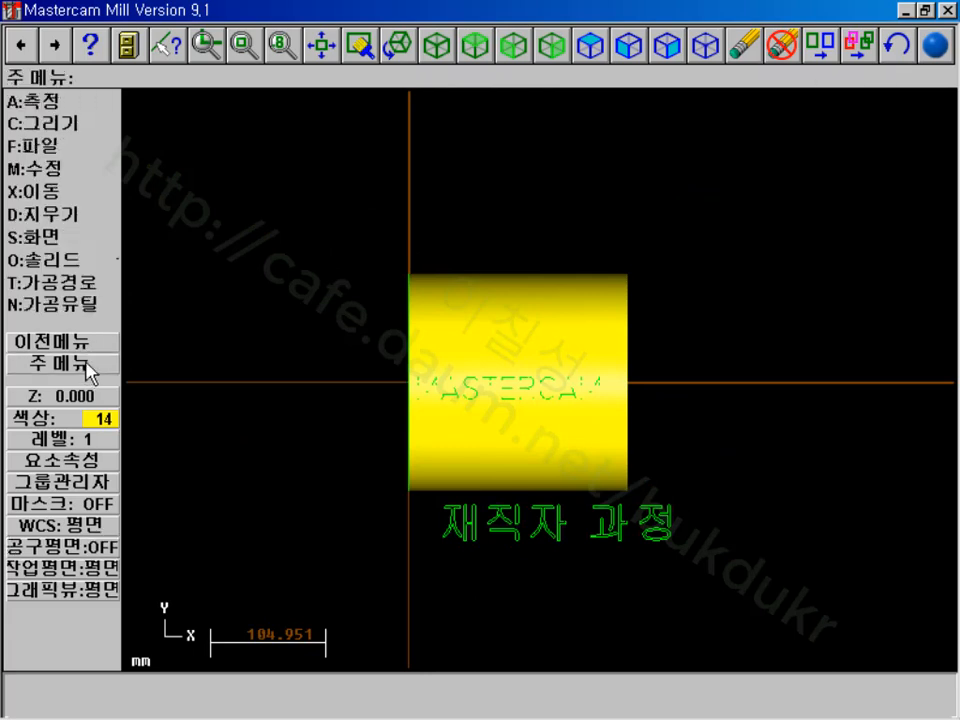
click(58, 191)
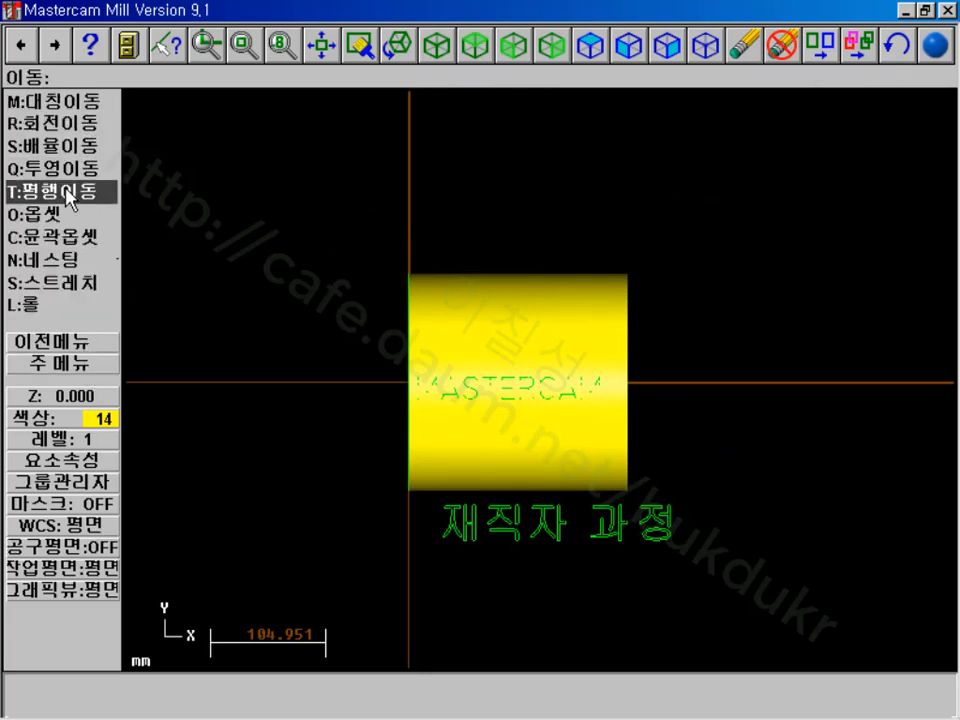
click(63, 190)
click(63, 148)
click(272, 208)
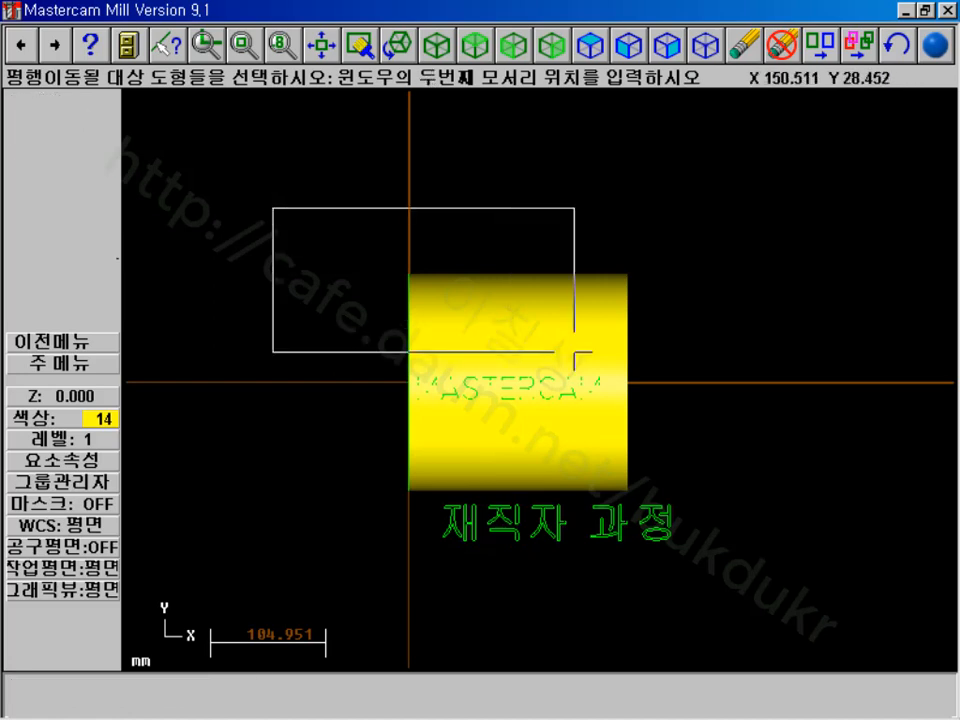
click(801, 498)
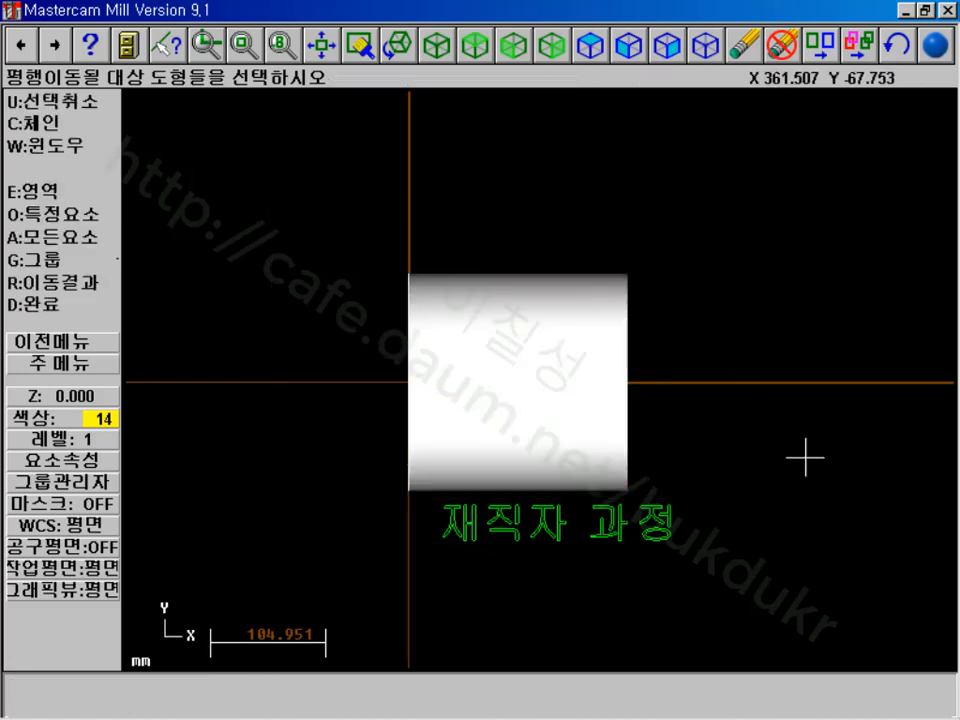
click(60, 303)
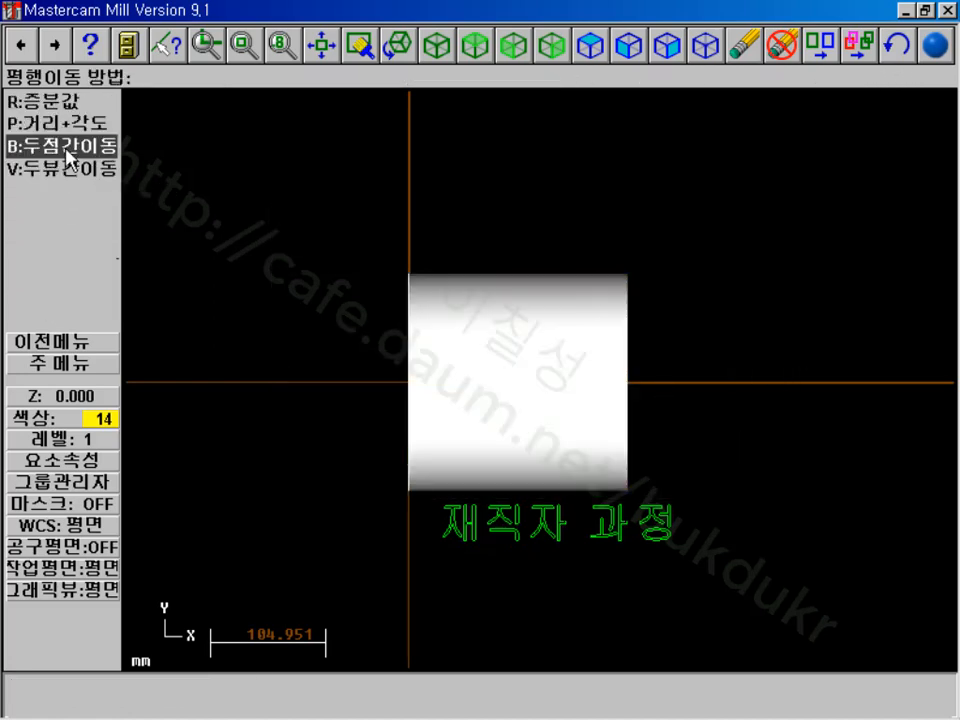
- Try to translate the selected half-cylinder and MASTERCAM geometry by 0,50, and undo the move
click(68, 102)
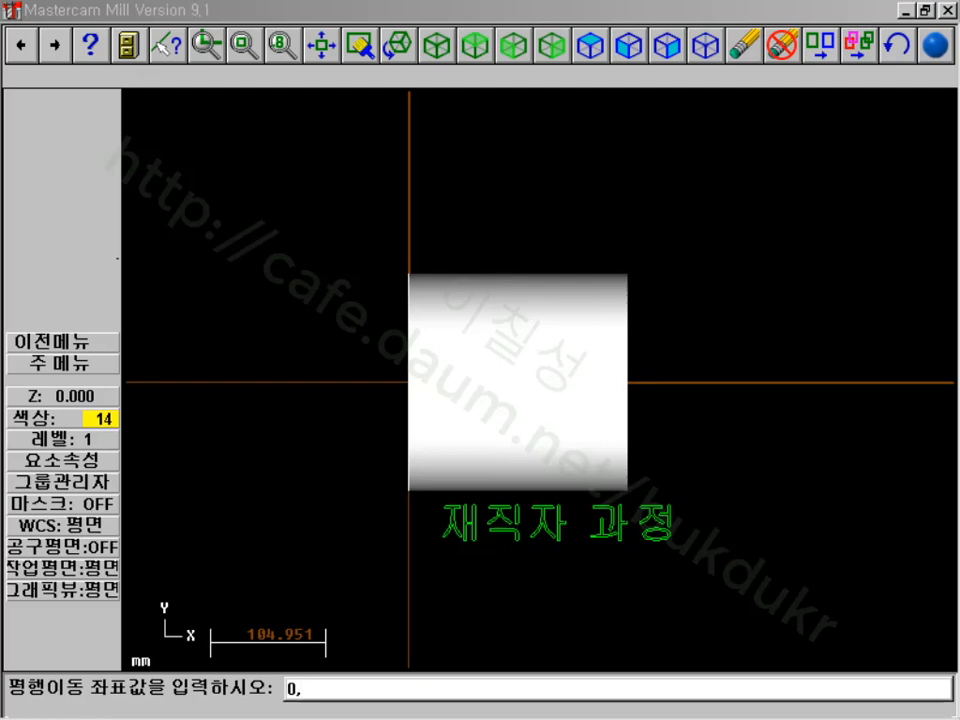
text(0,50)
key(Return)
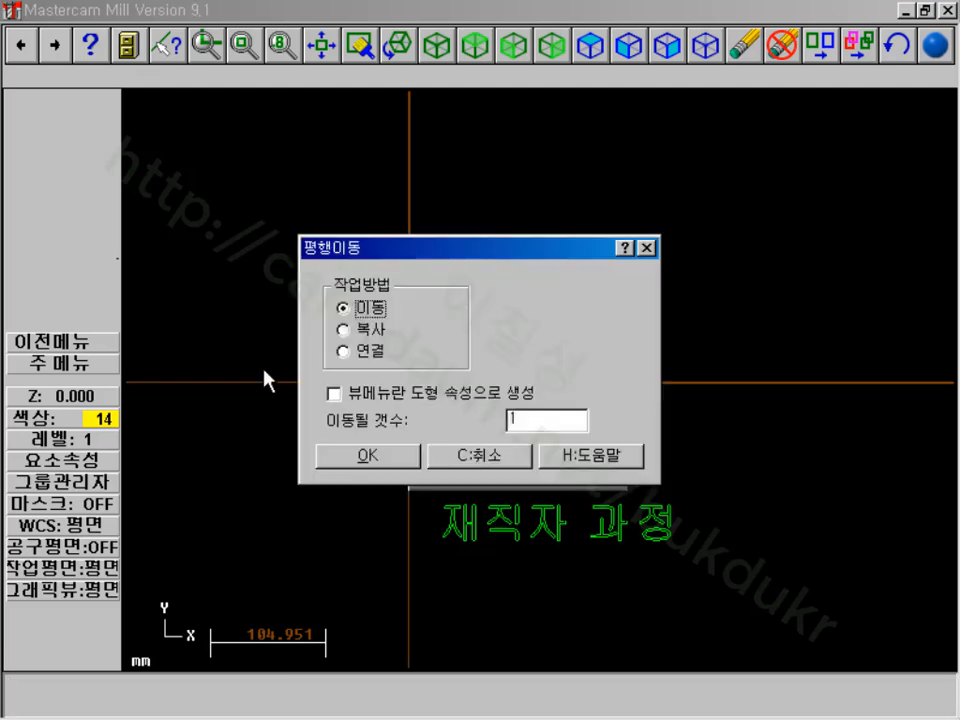
click(343, 452)
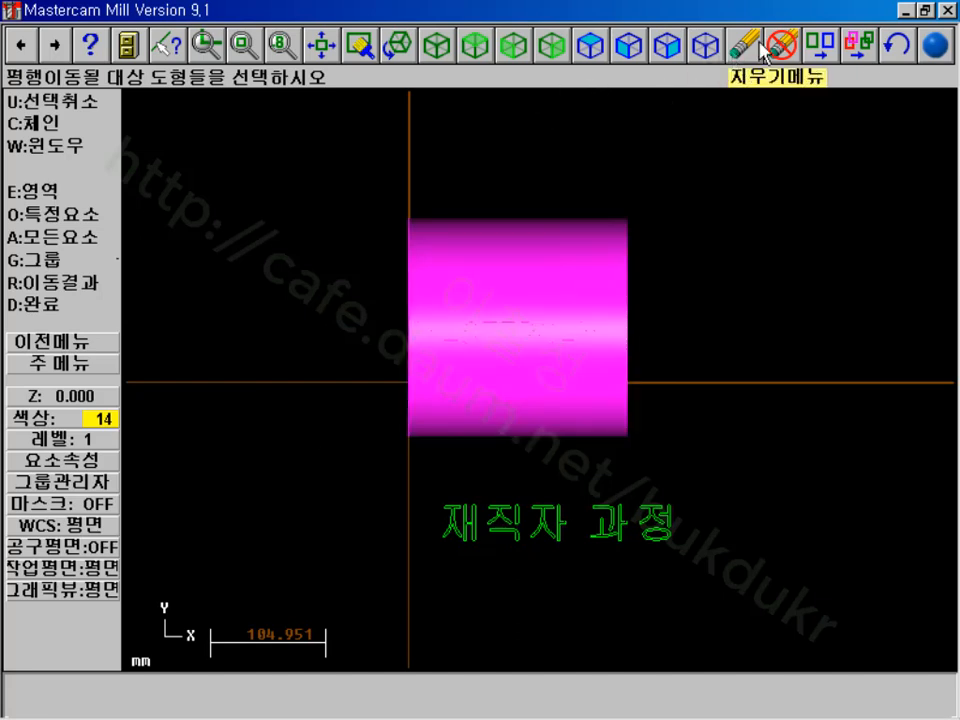
click(897, 50)
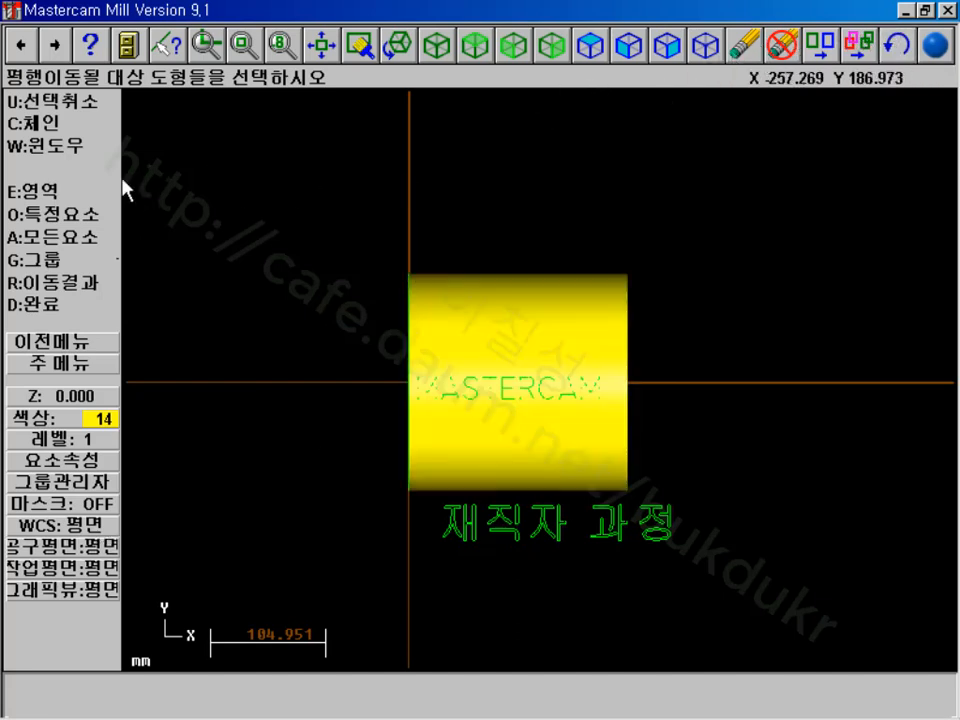
- Translate the windowed half-cylinder and MASTERCAM geometry along Y so the half-cylinder's lower edge lies on the X axis
click(80, 146)
click(303, 199)
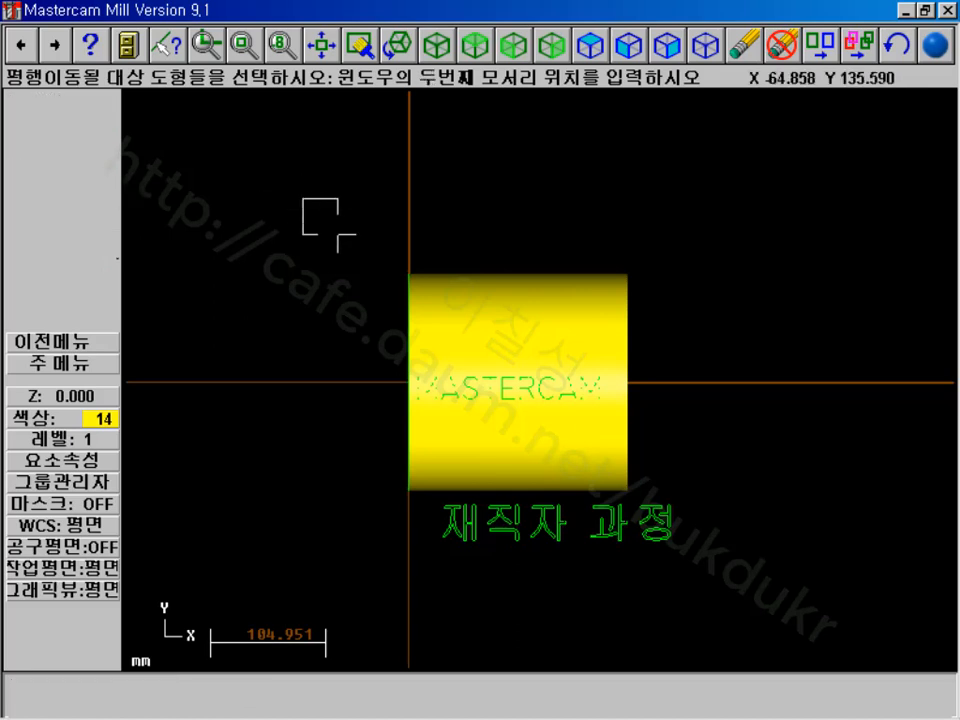
click(809, 494)
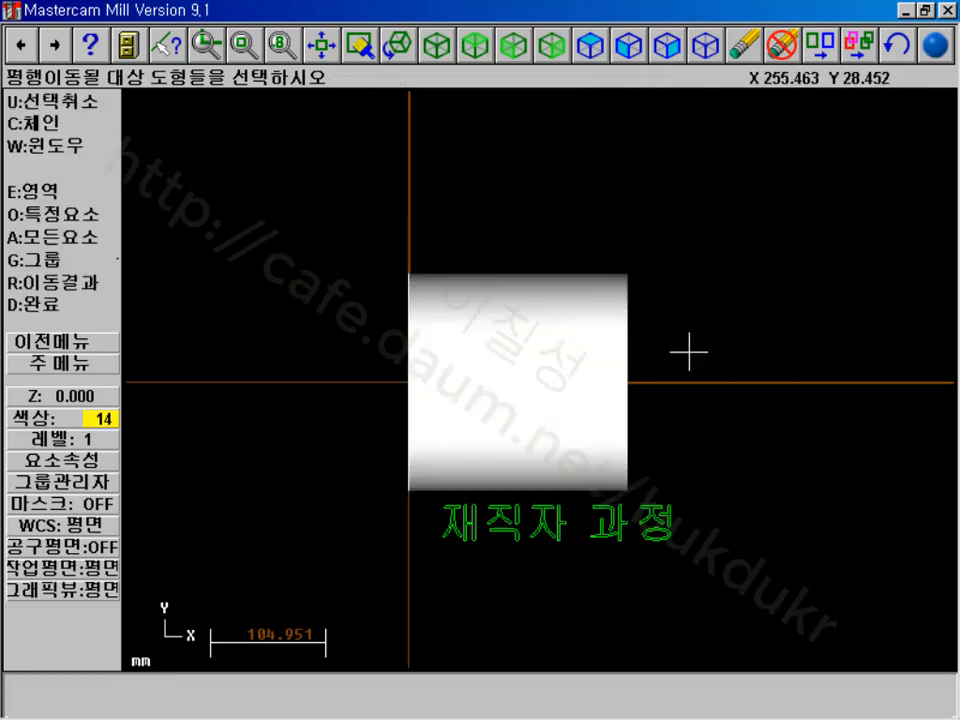
click(62, 304)
click(64, 123)
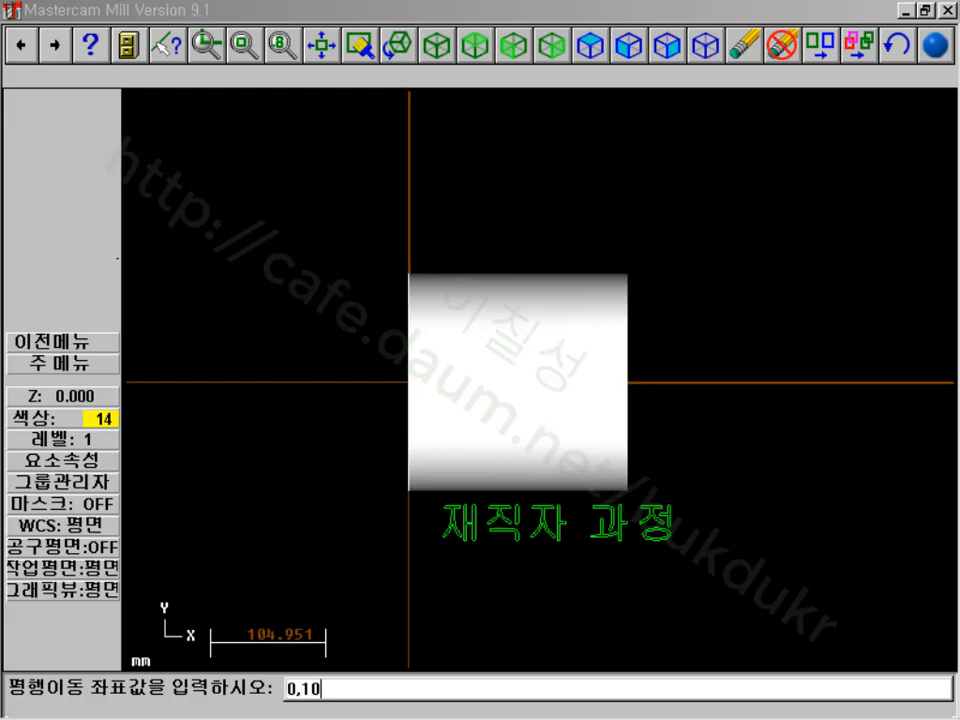
key(Return)
click(367, 455)
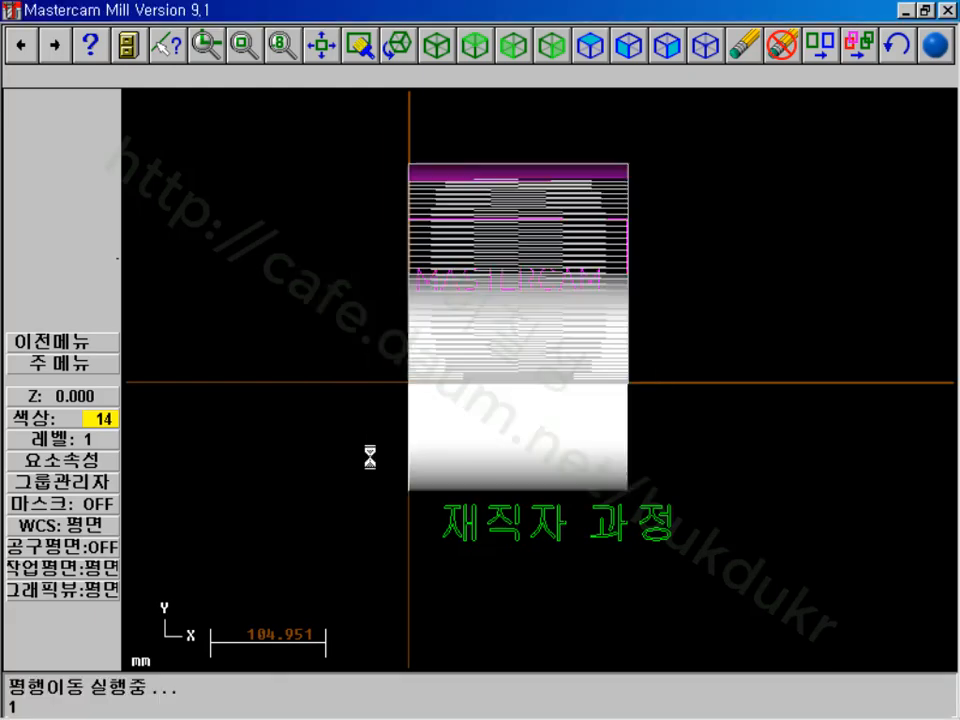
key(alt+F1)
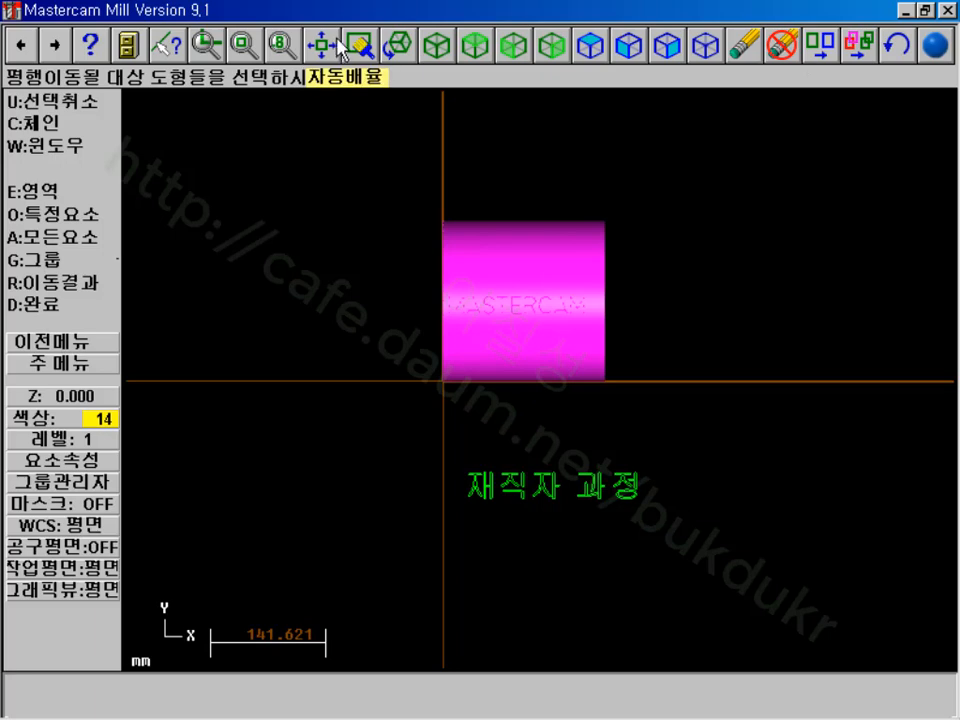
- Regenerate the 3D contour toolpath operation in the operations manager to match the moved geometry
click(398, 45)
click(718, 333)
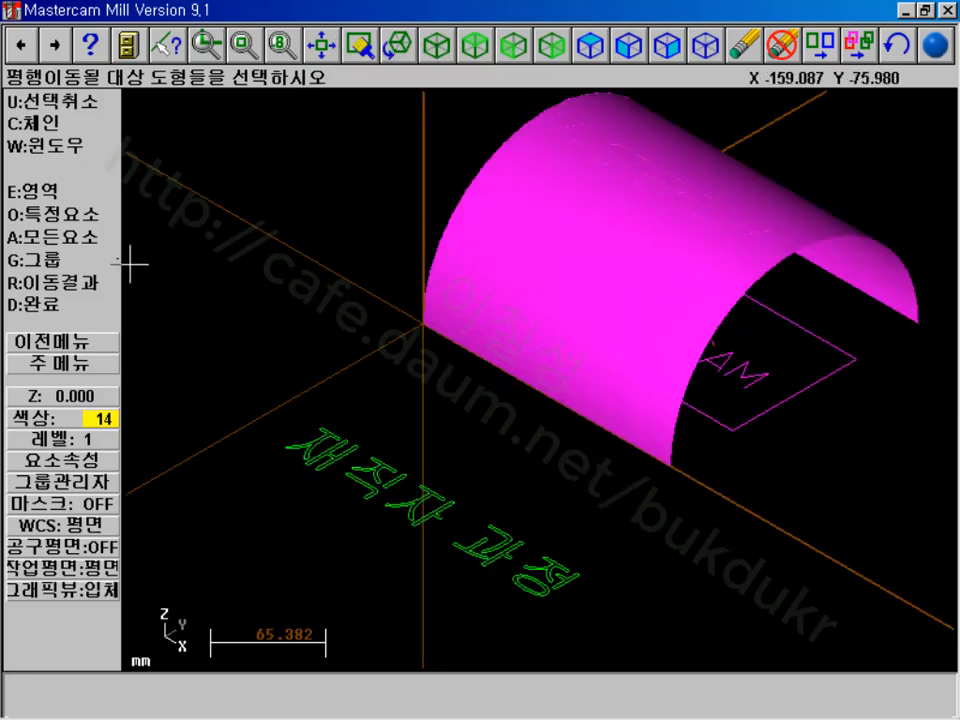
click(86, 361)
scroll(303, 332, down, 5)
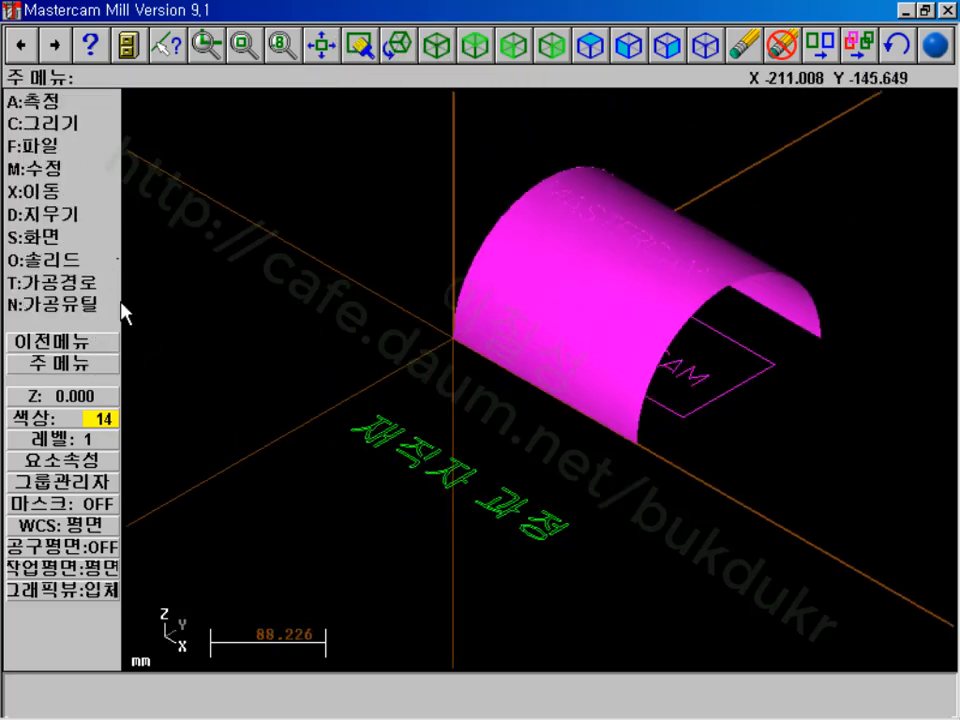
click(90, 283)
click(92, 263)
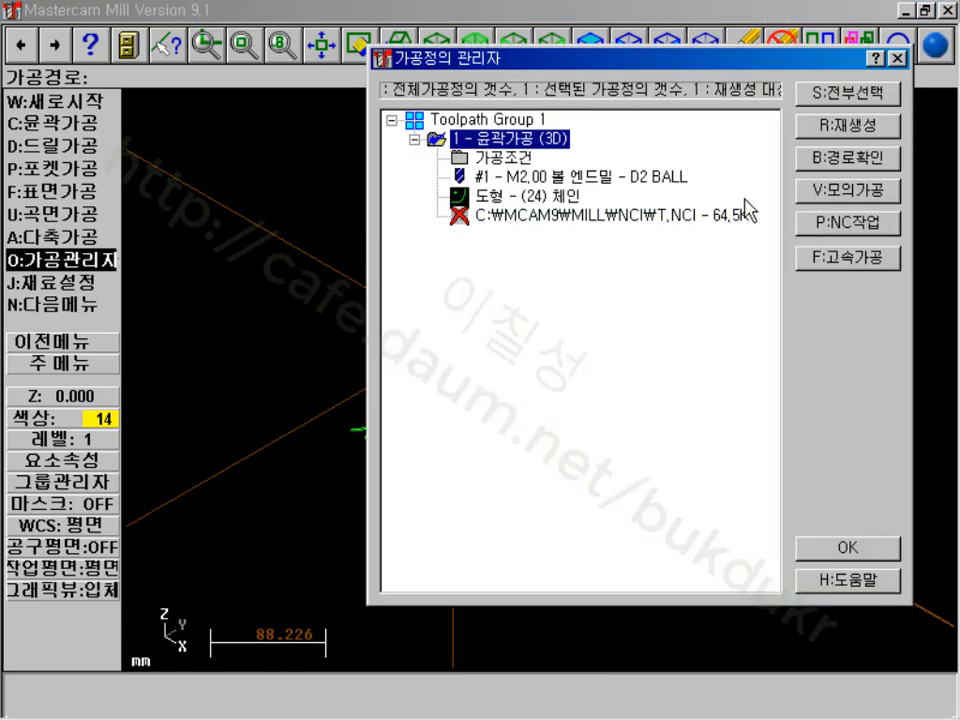
click(838, 128)
- Backplot the regenerated 3D contour toolpath in a continuous run and close the operations manager
click(589, 215)
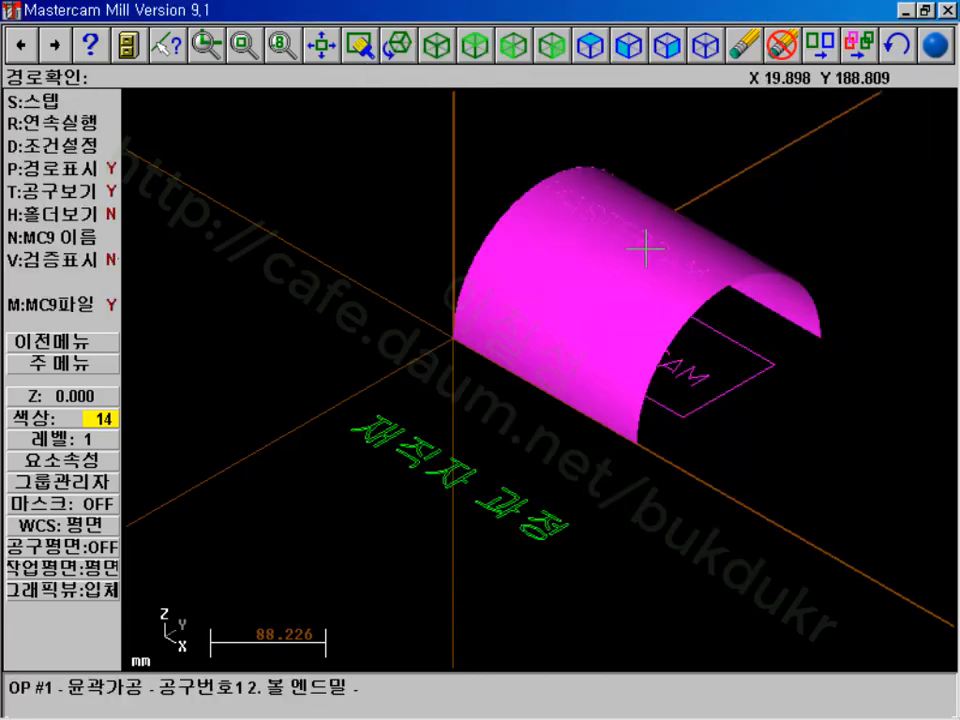
click(86, 122)
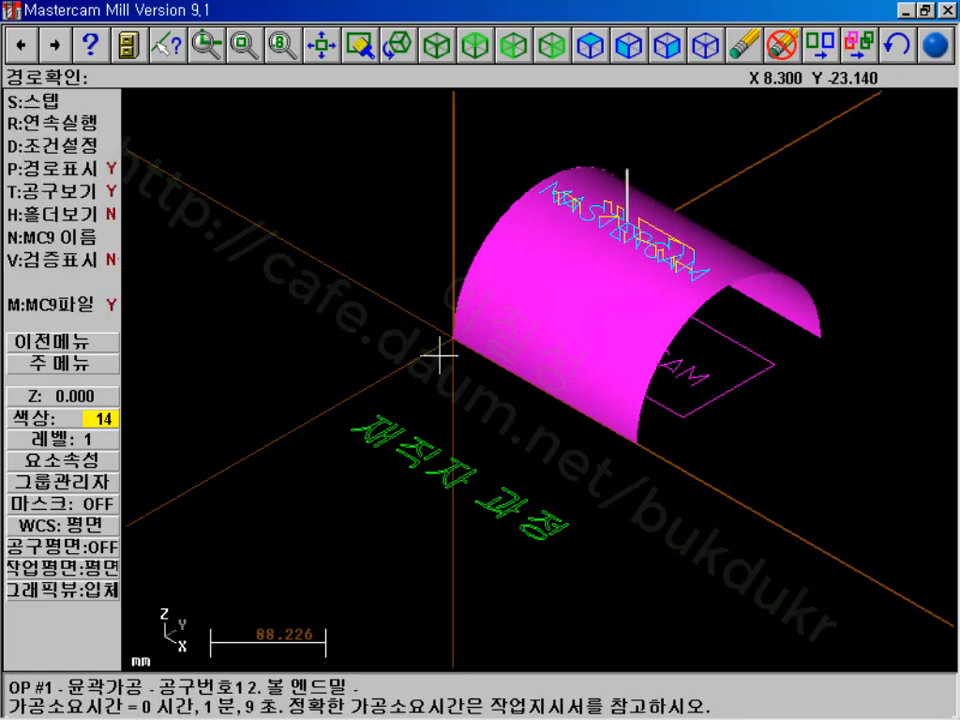
click(50, 366)
click(845, 549)
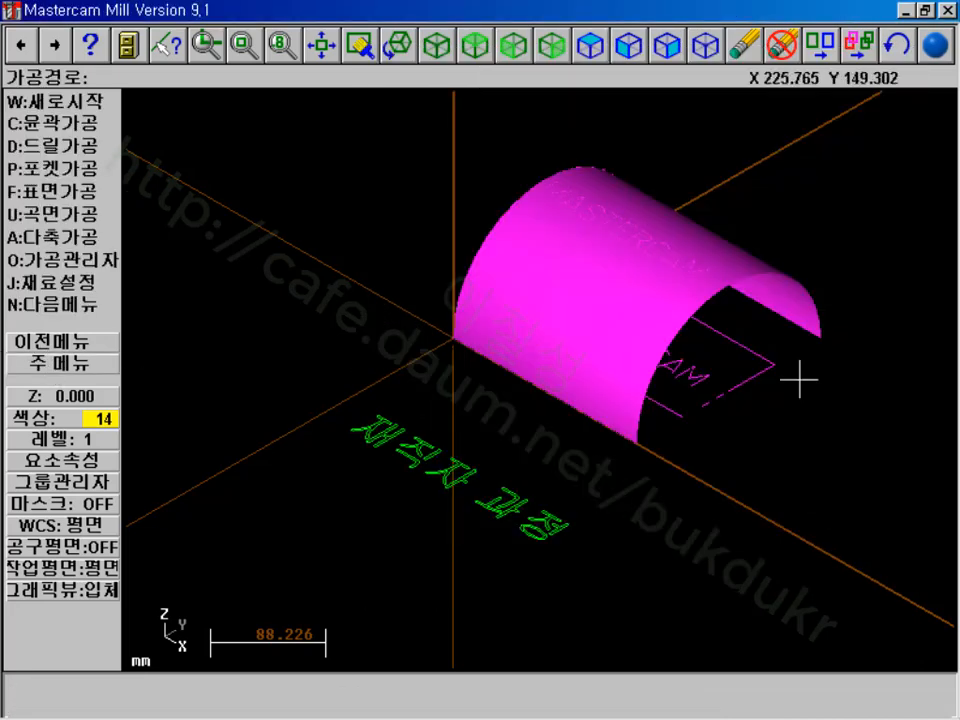
- Blank the half-cylinder surface, leaving the arc, the rectangle and both MASTERCAM letterings displayed
click(324, 48)
scroll(376, 336, down, 4)
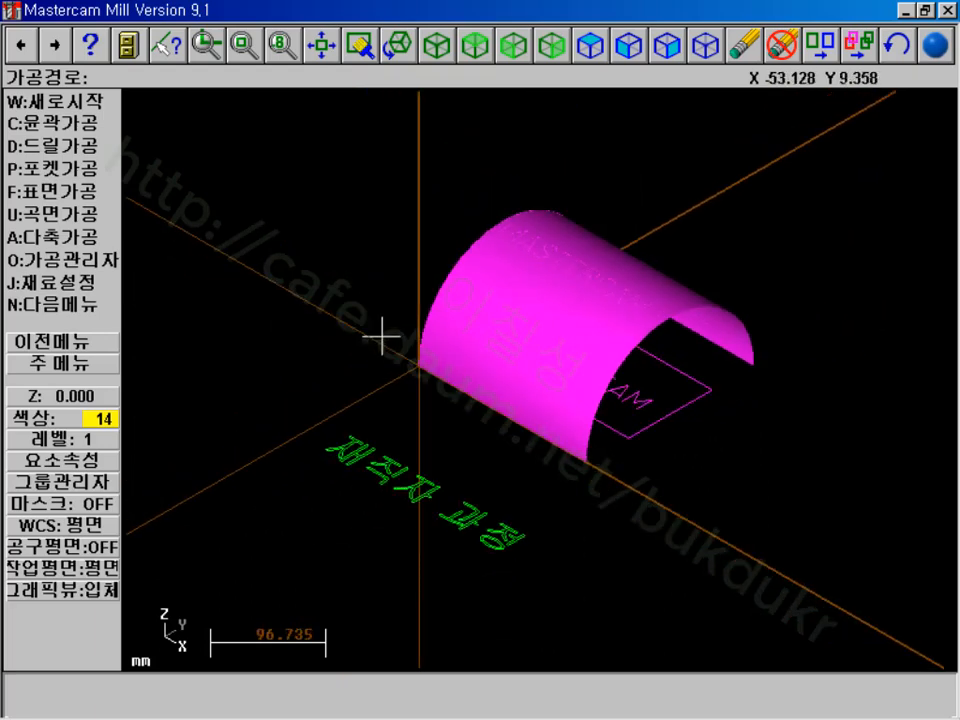
click(104, 367)
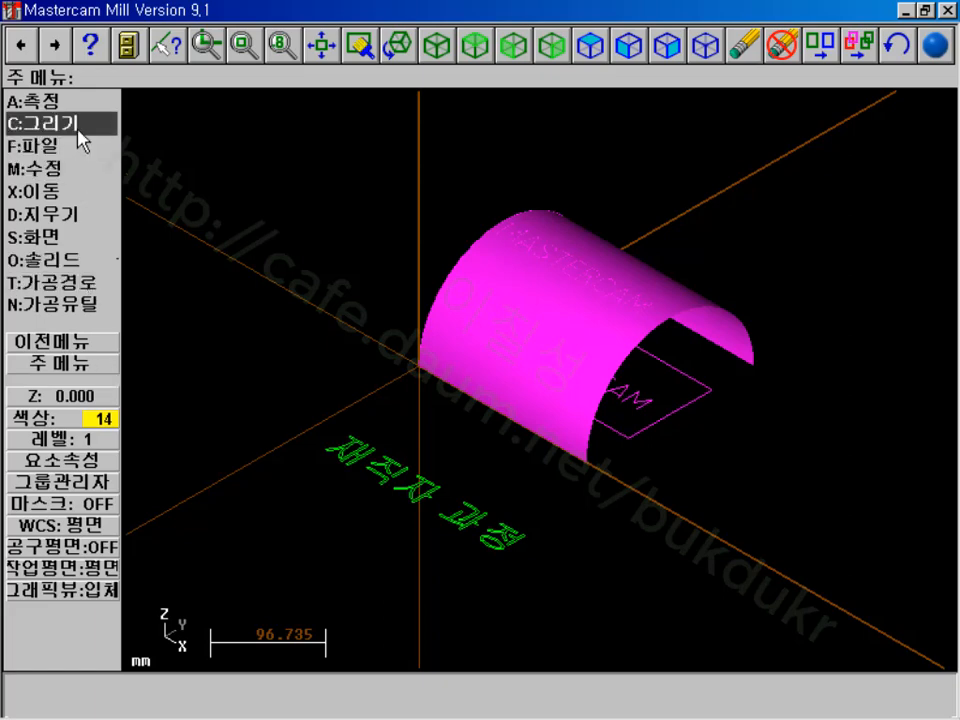
click(62, 238)
click(70, 280)
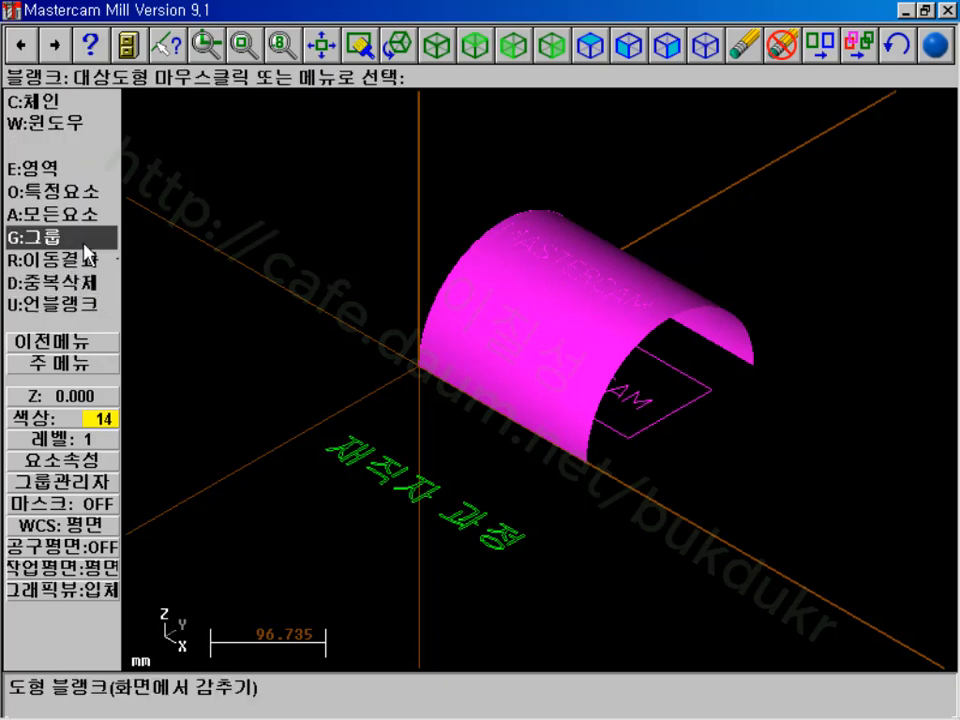
click(450, 343)
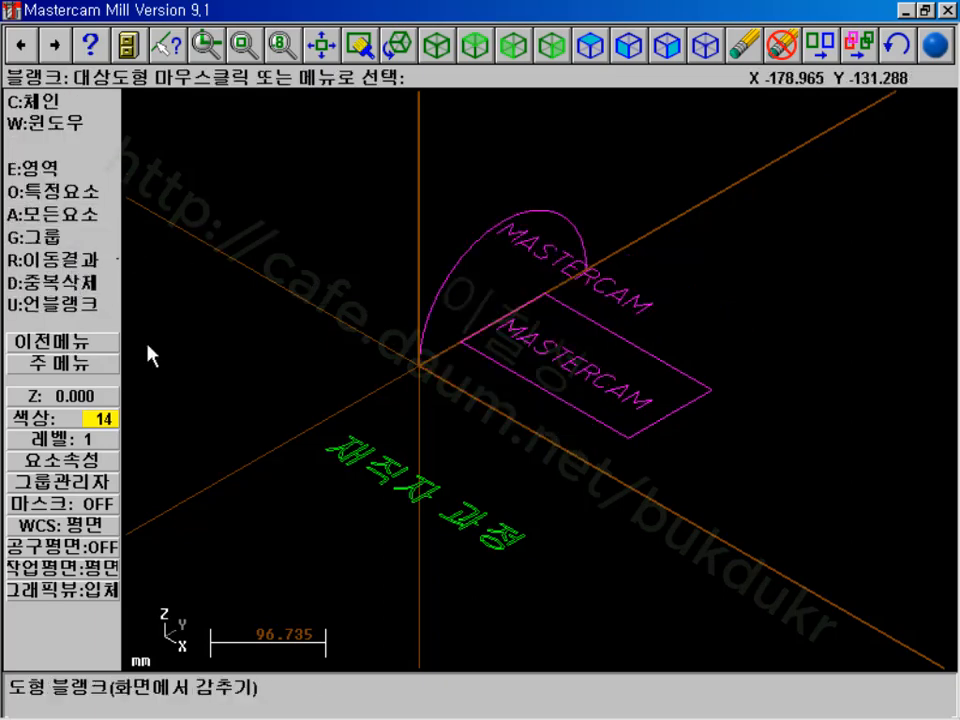
click(88, 366)
- Draw a vertical line at X 0 from the origin to the arc's far endpoint, closing the half-circle profile
key(Page_Up)
key(Page_Up)
key(Page_Up)
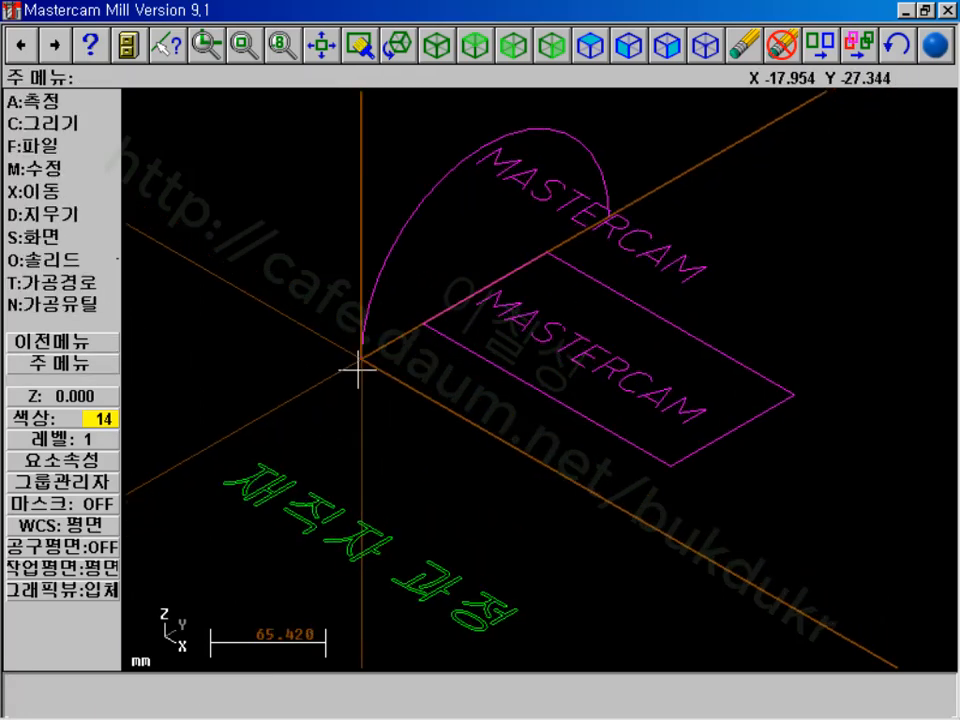
scroll(357, 369, up, 2)
scroll(362, 366, down, 6)
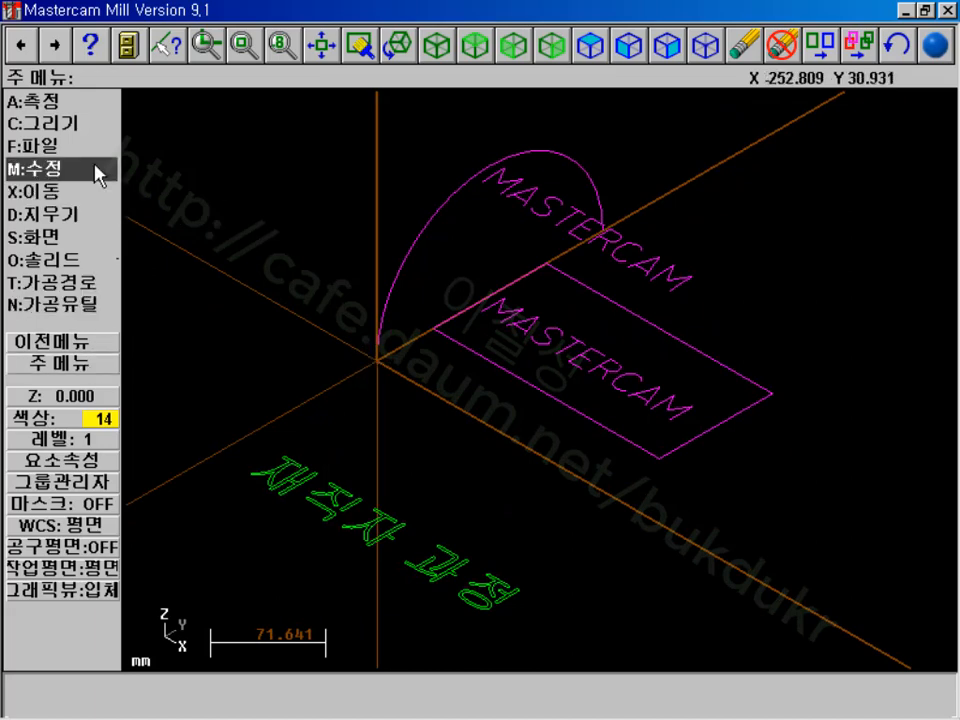
click(58, 124)
click(58, 124)
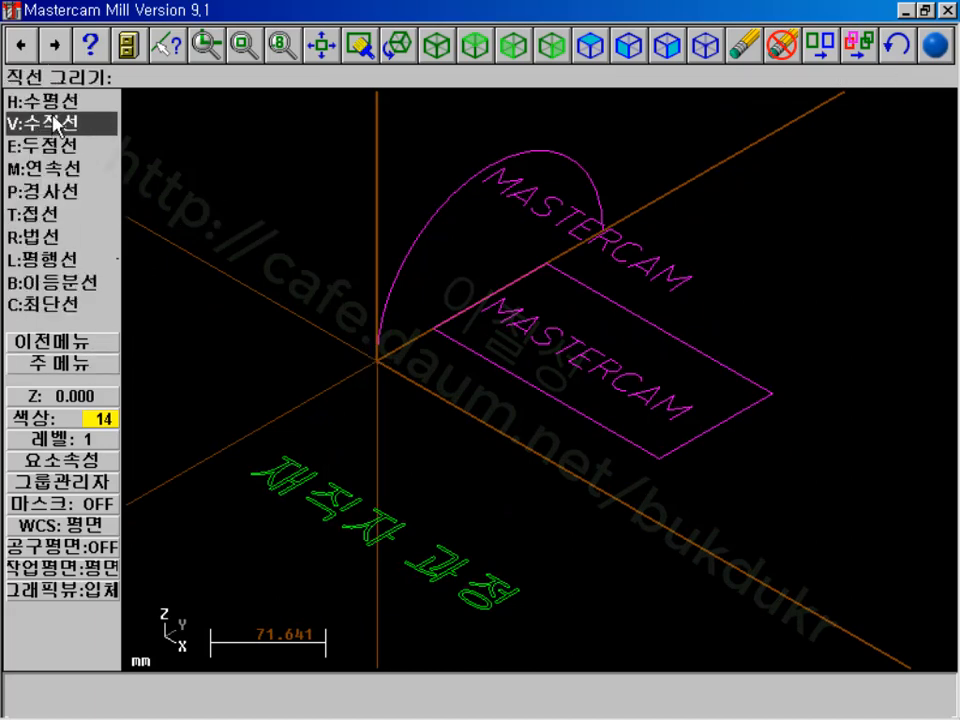
click(60, 122)
click(376, 360)
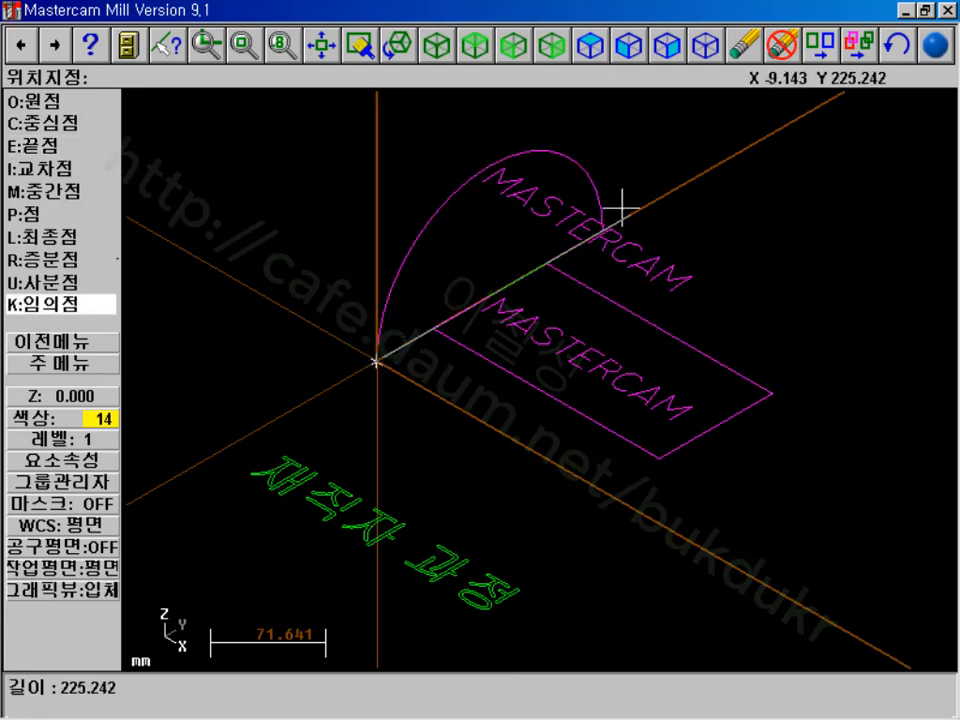
middle_drag(638, 214, 388, 205)
click(390, 479)
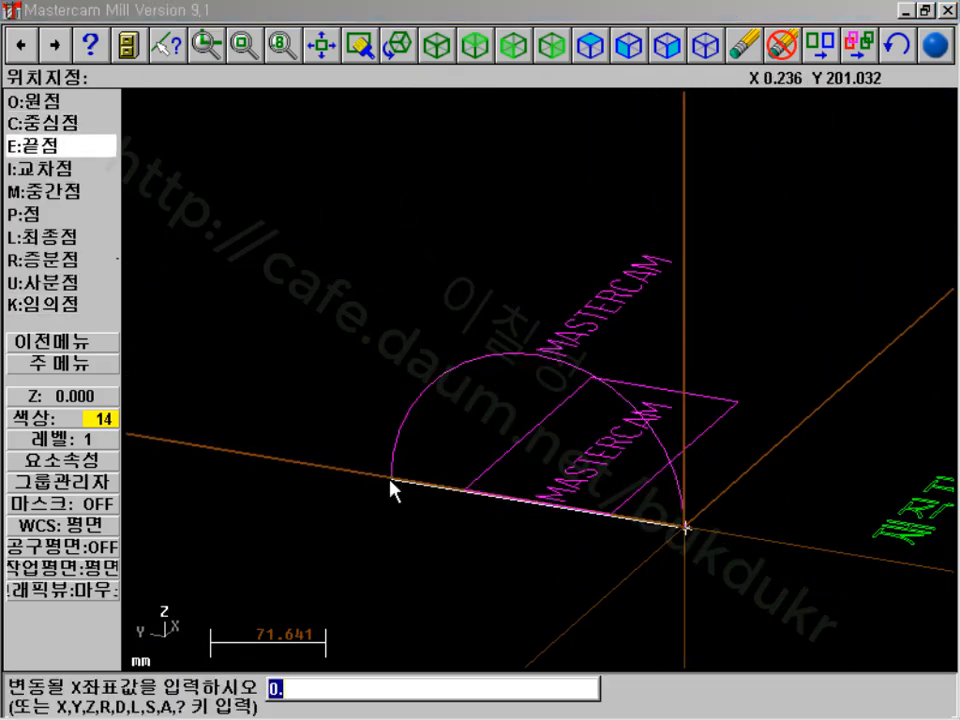
key(Return)
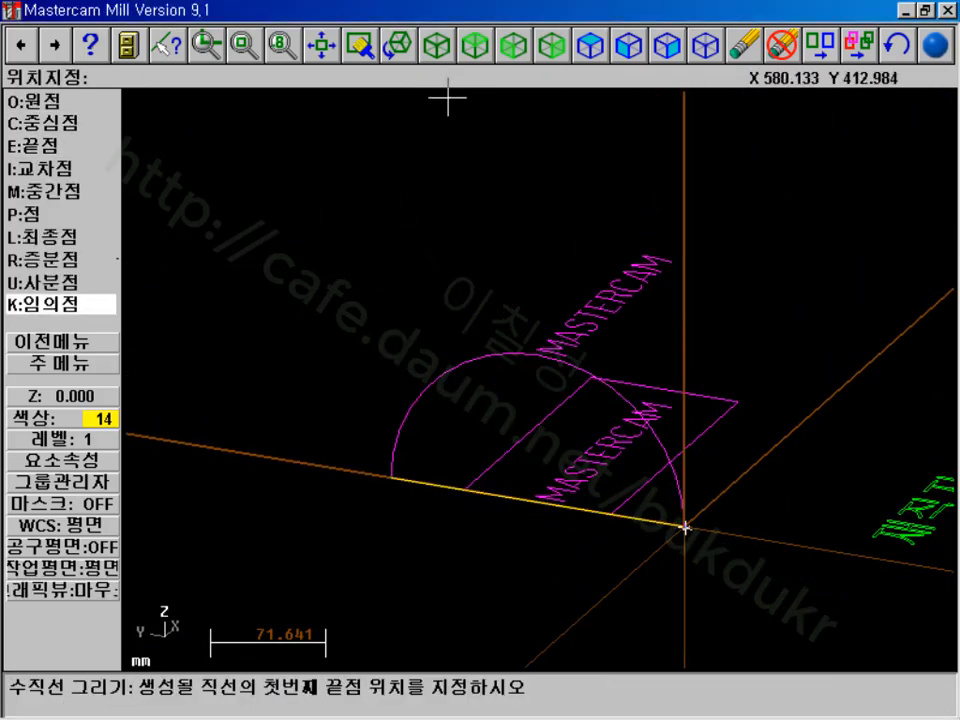
- Extrude the closed profile of the arc and base line 200 mm in the default direction as a new solid body
click(398, 44)
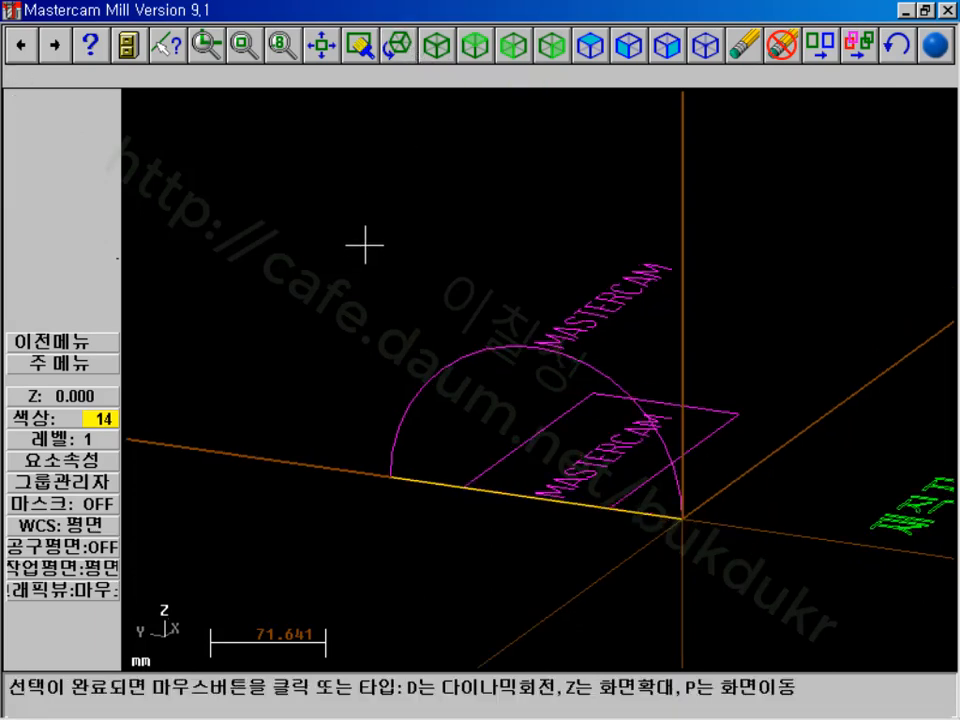
click(430, 241)
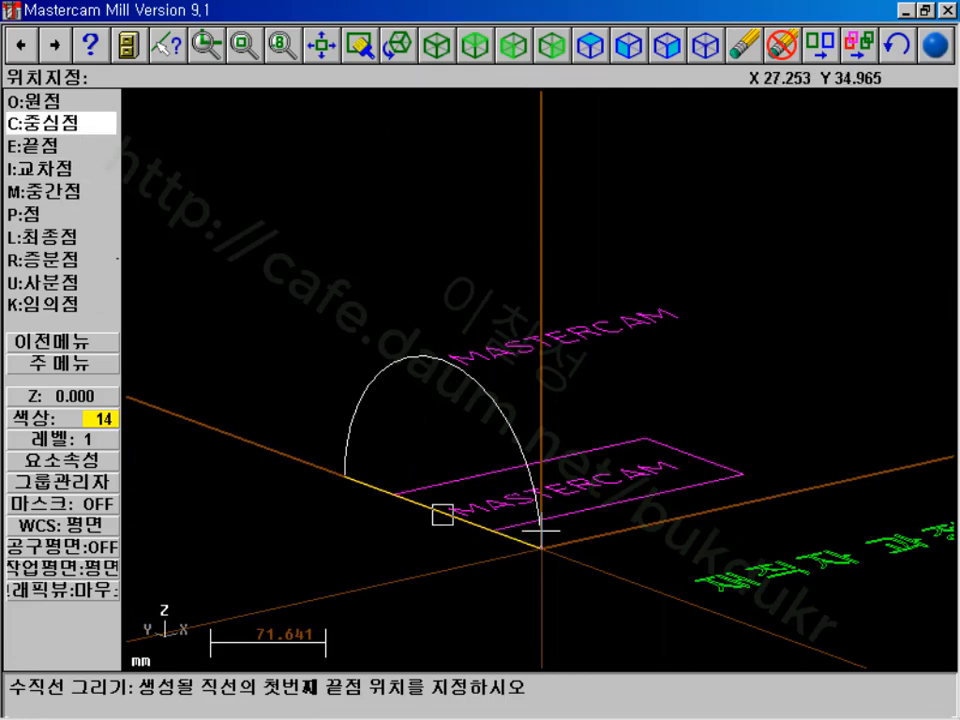
key(Page_Up)
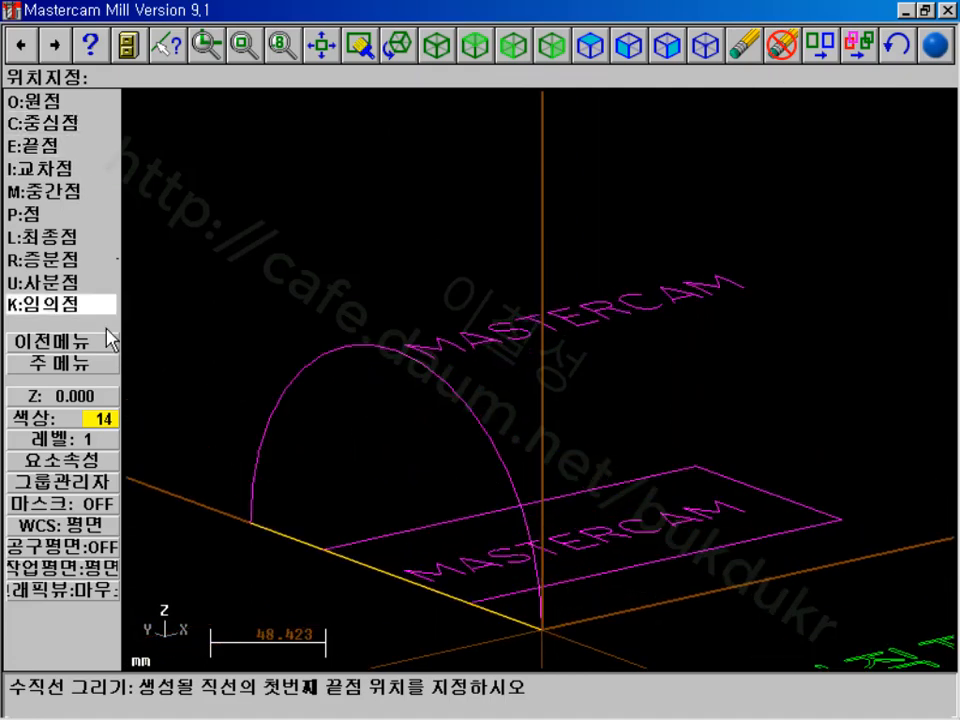
click(90, 370)
click(80, 262)
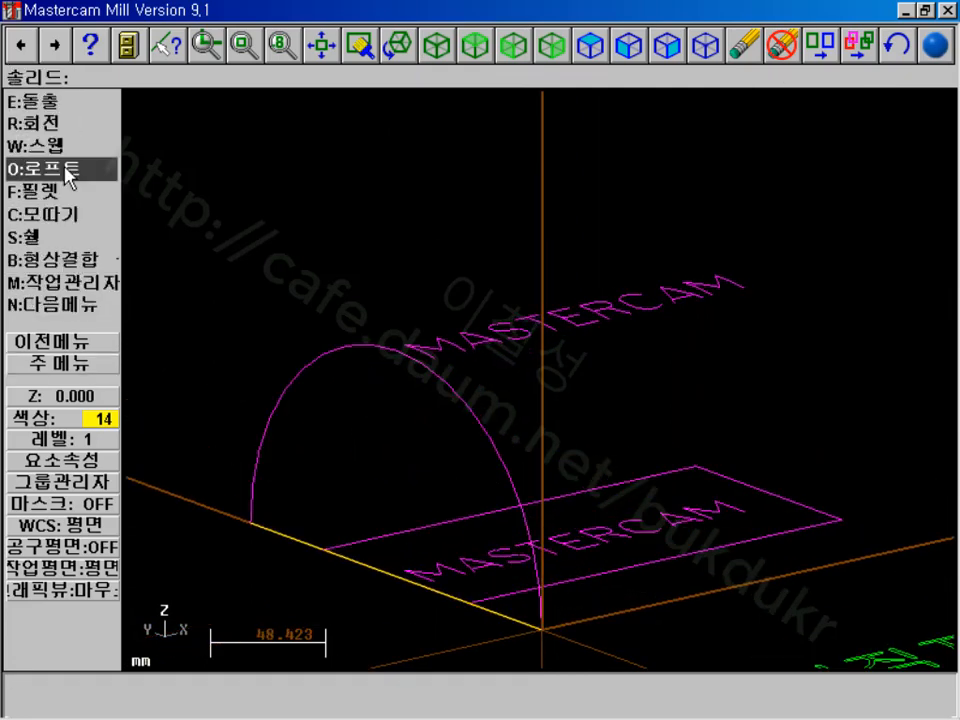
click(36, 103)
click(37, 100)
click(253, 484)
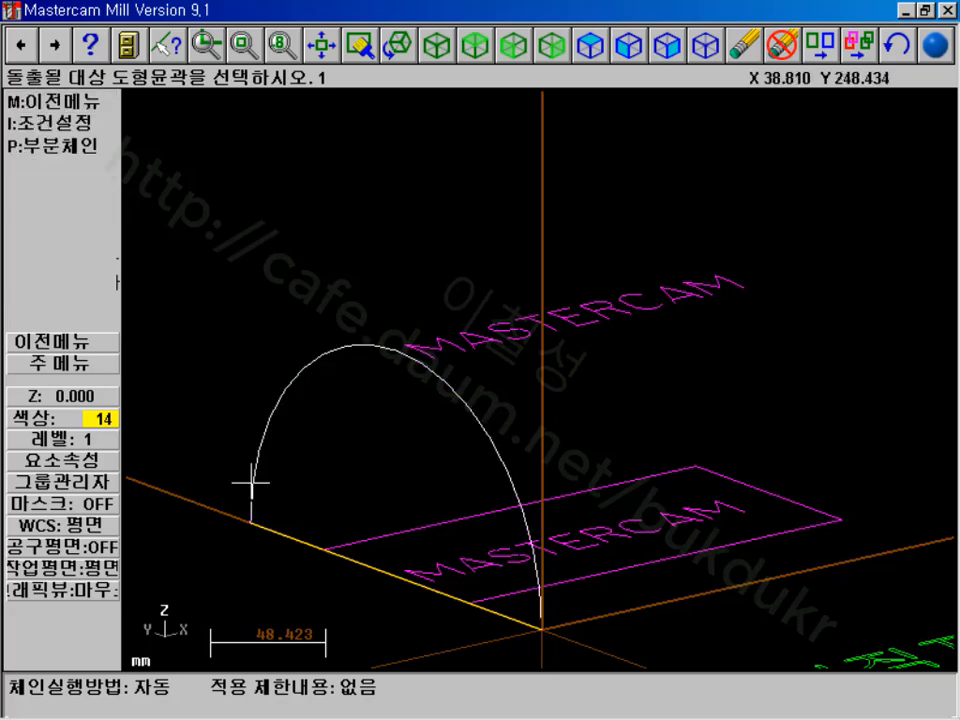
click(32, 242)
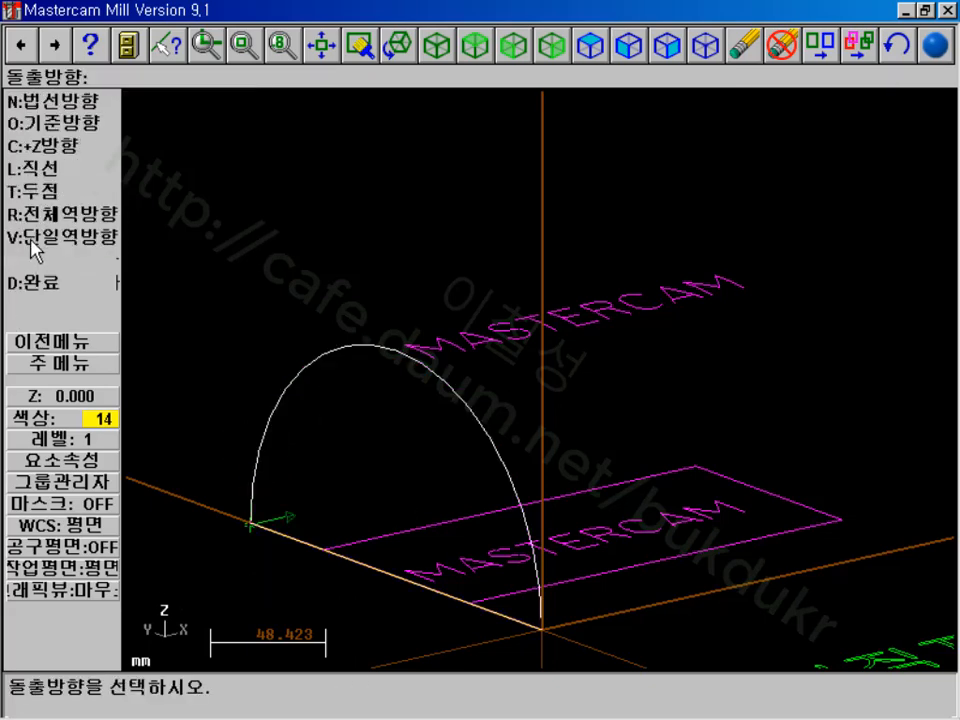
click(35, 282)
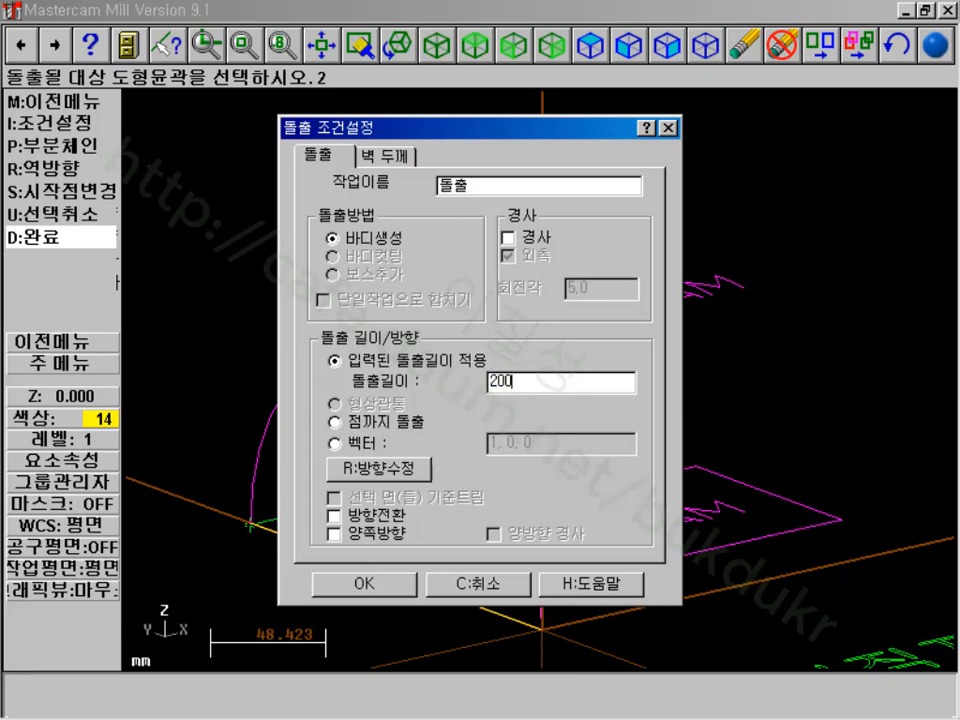
click(365, 584)
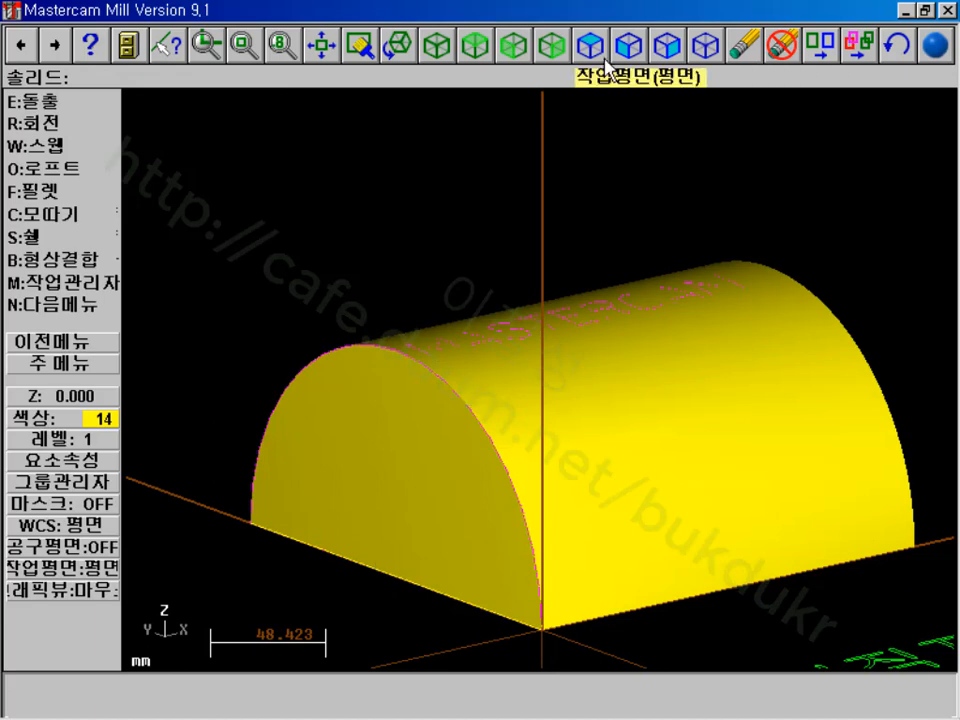
click(435, 48)
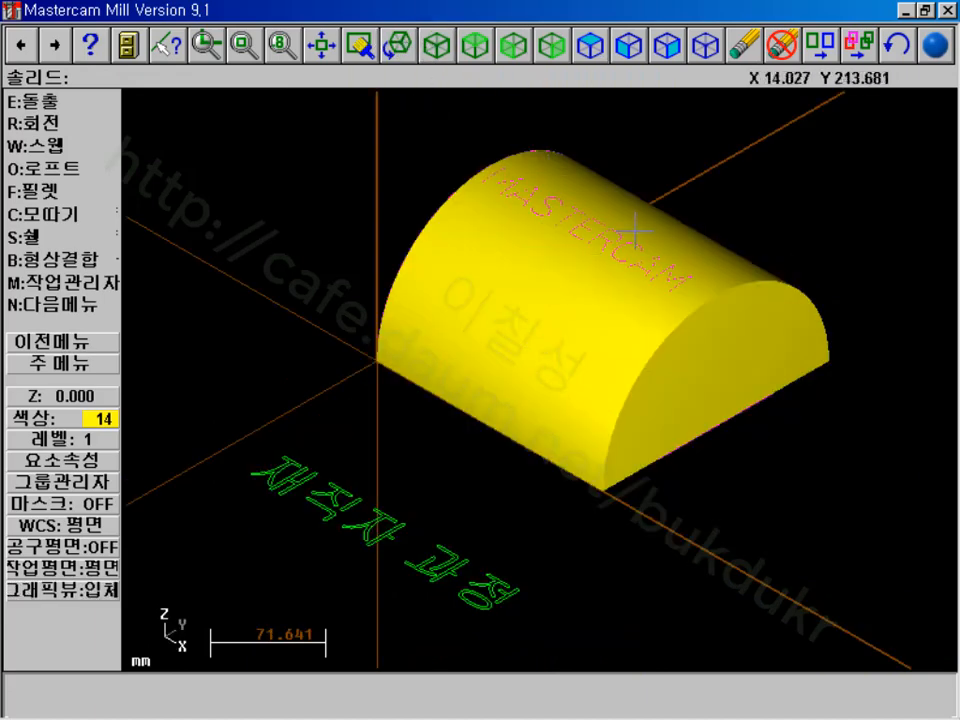
key(alt+F1)
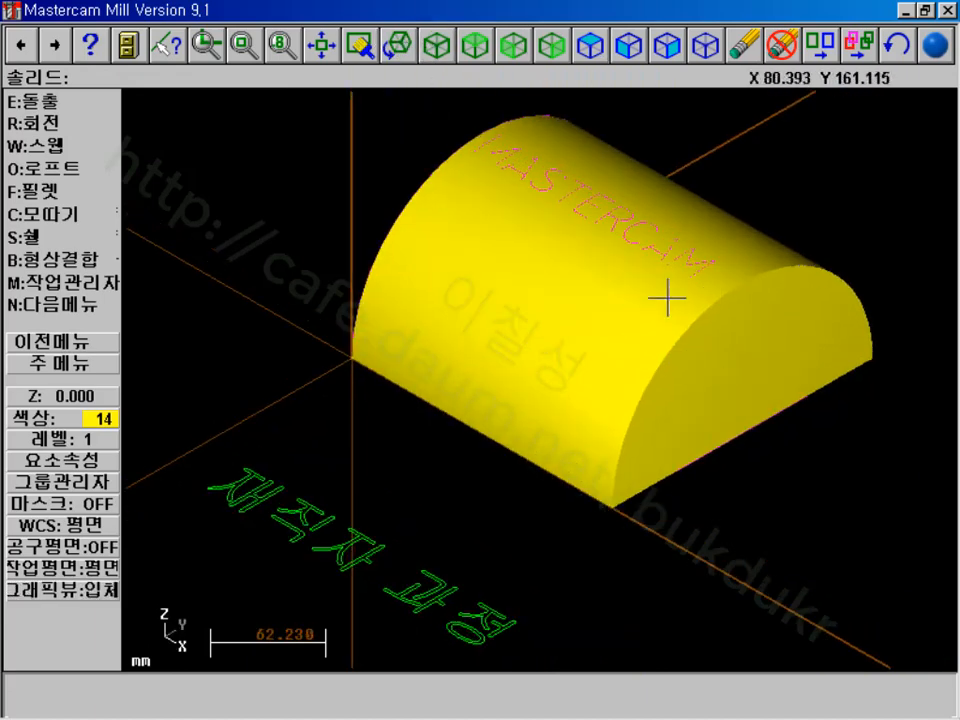
- Export the half-cylinder solid as a binary STL file named KHKH in the Data folder, with a 0.02 tolerance
scroll(667, 298, down, 5)
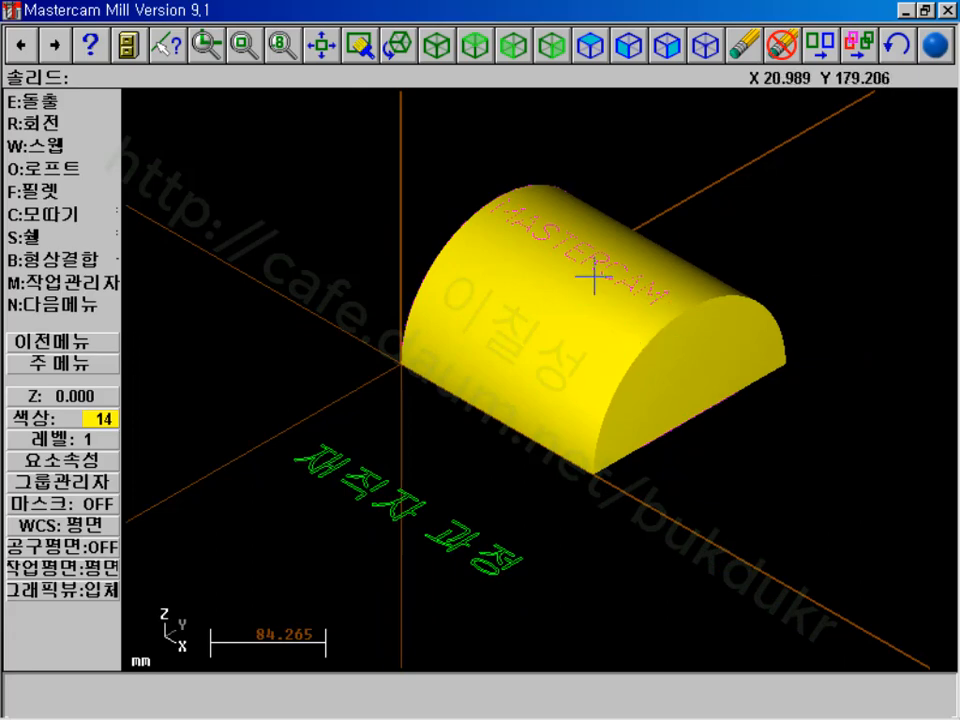
click(70, 365)
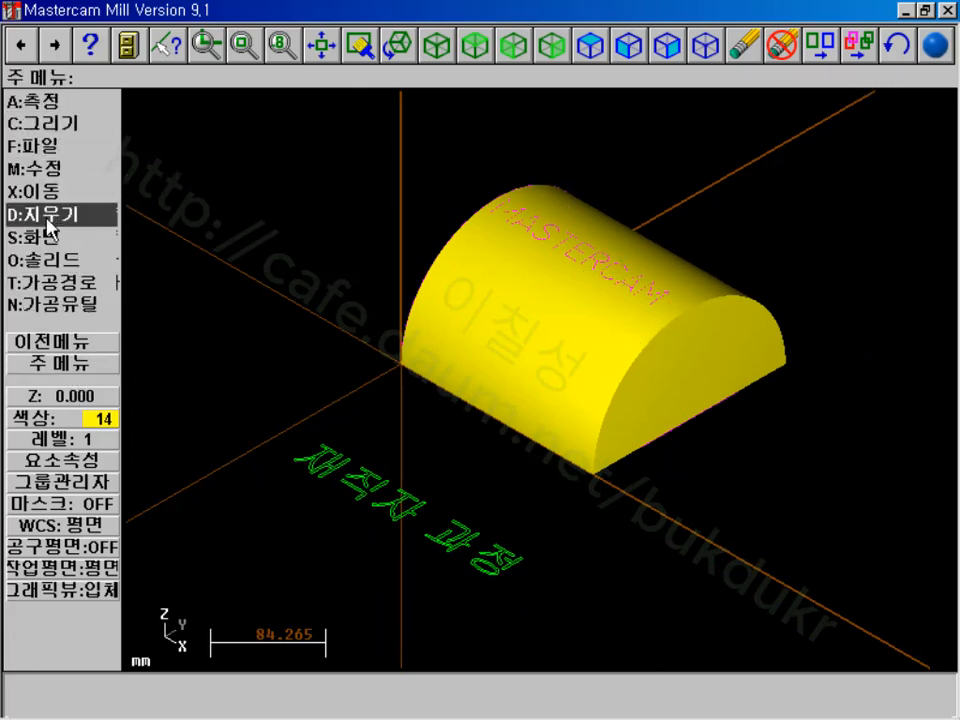
click(48, 148)
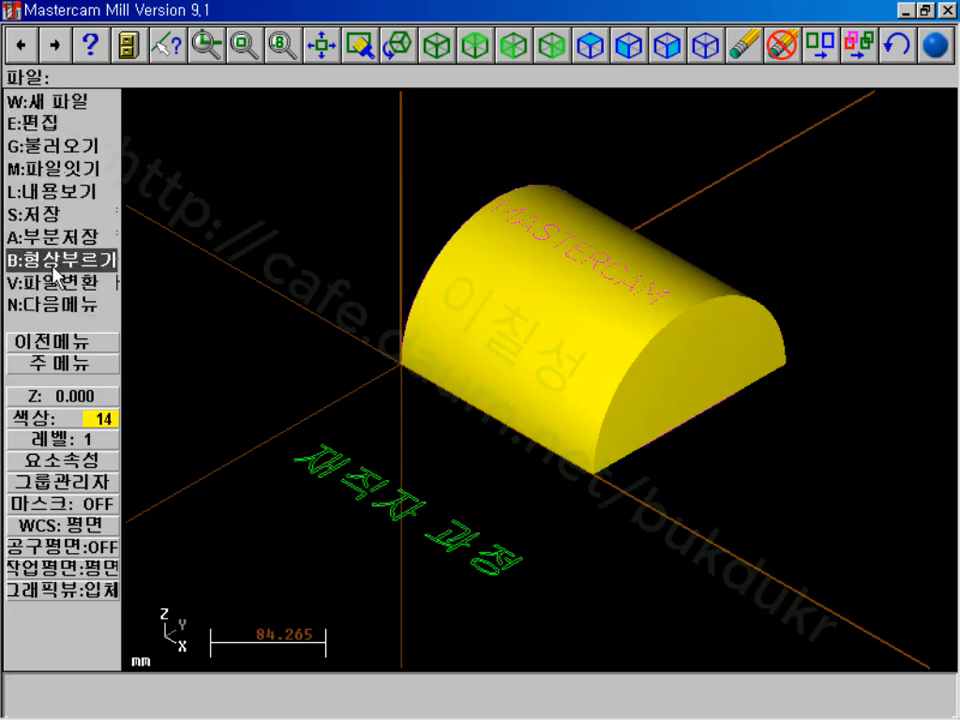
click(50, 280)
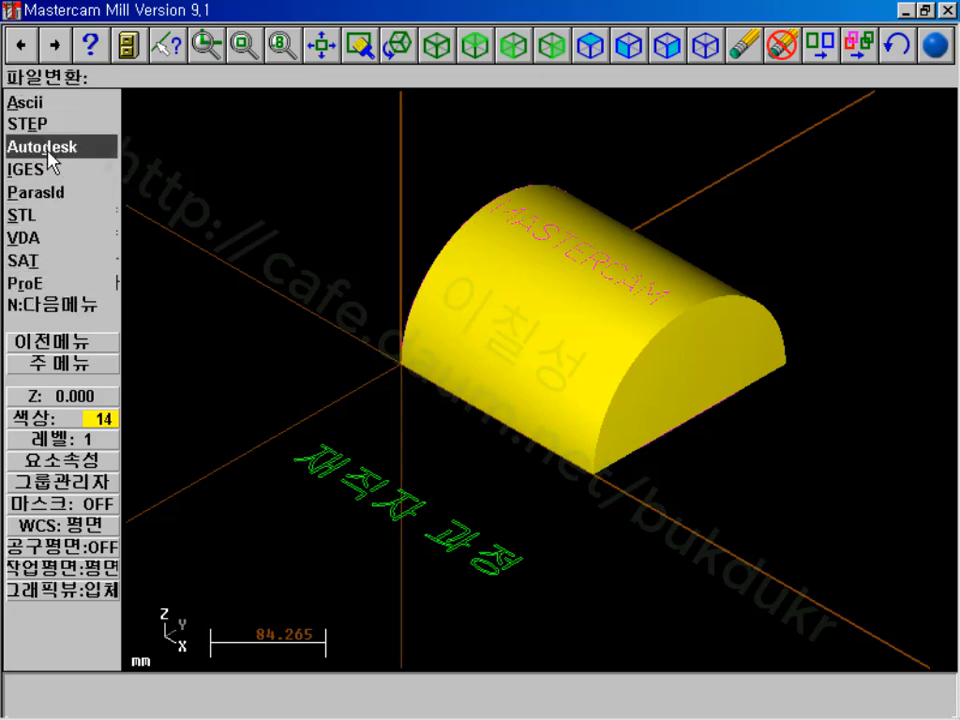
click(35, 220)
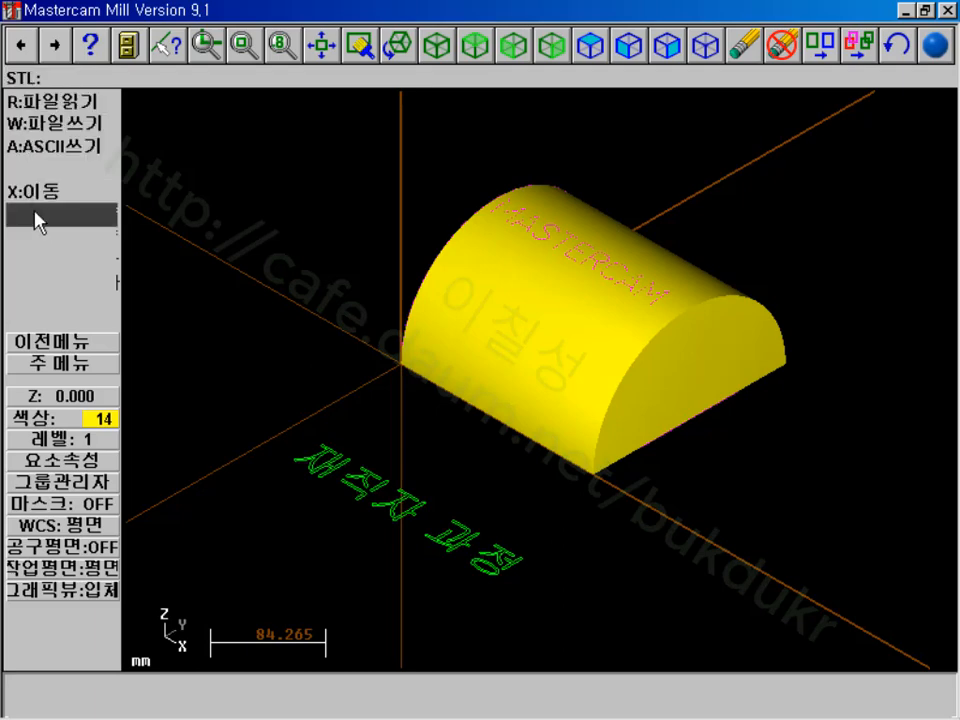
click(80, 125)
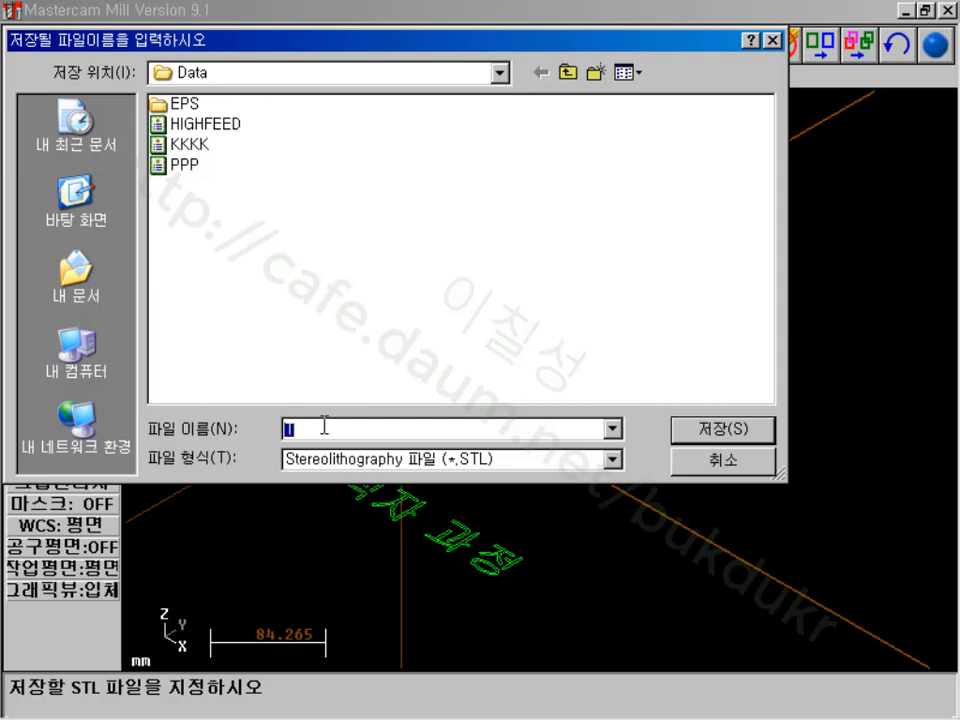
text(KHKH)
click(692, 436)
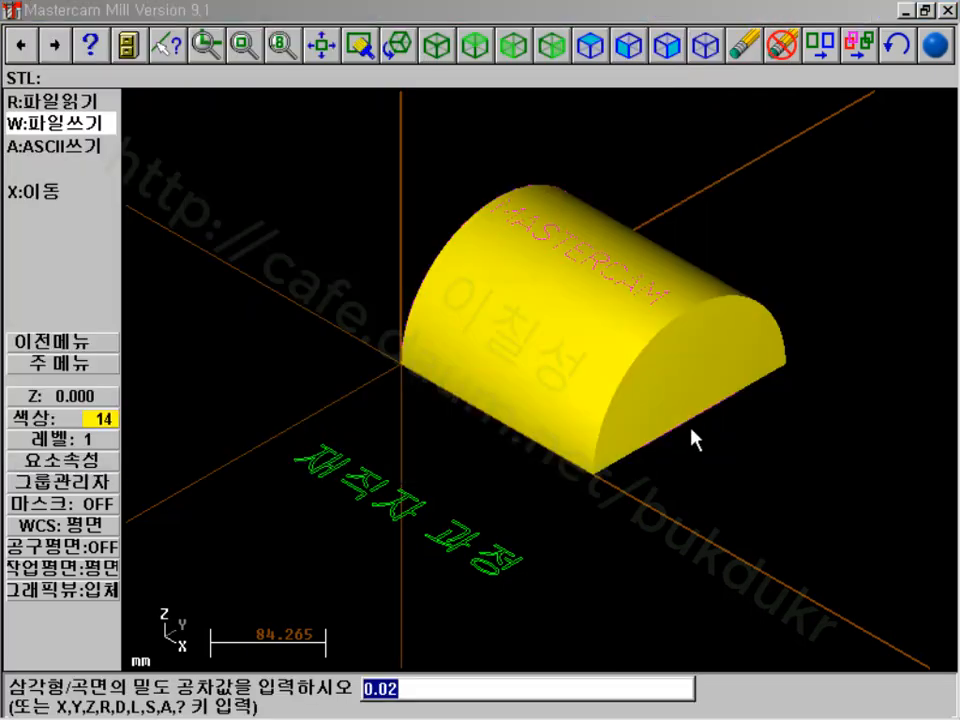
key(Return)
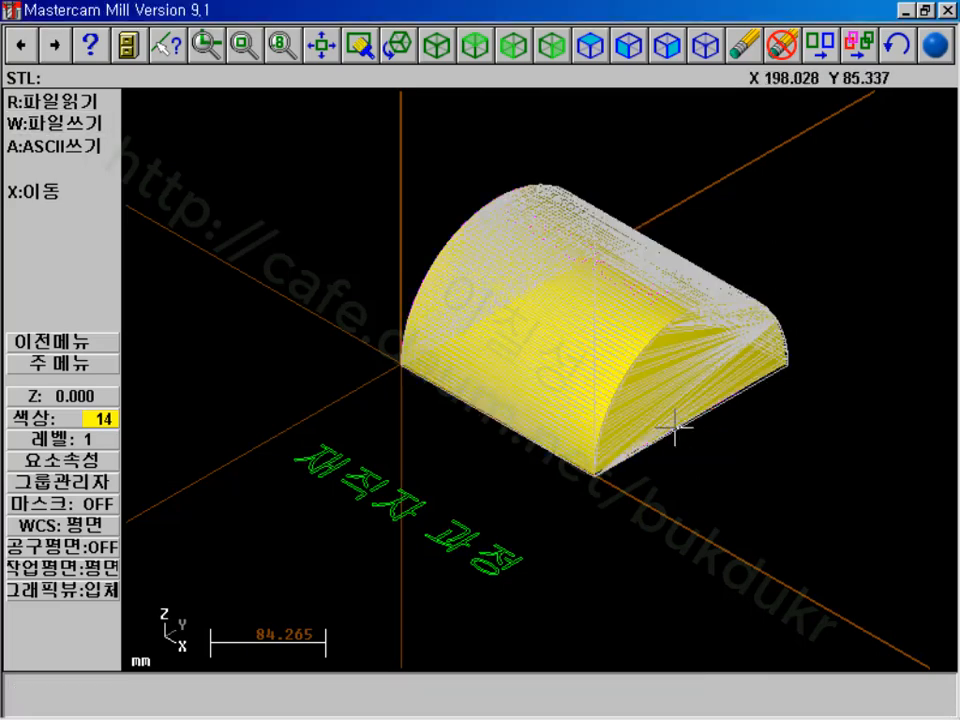
key(alt+F2)
key(alt+F1)
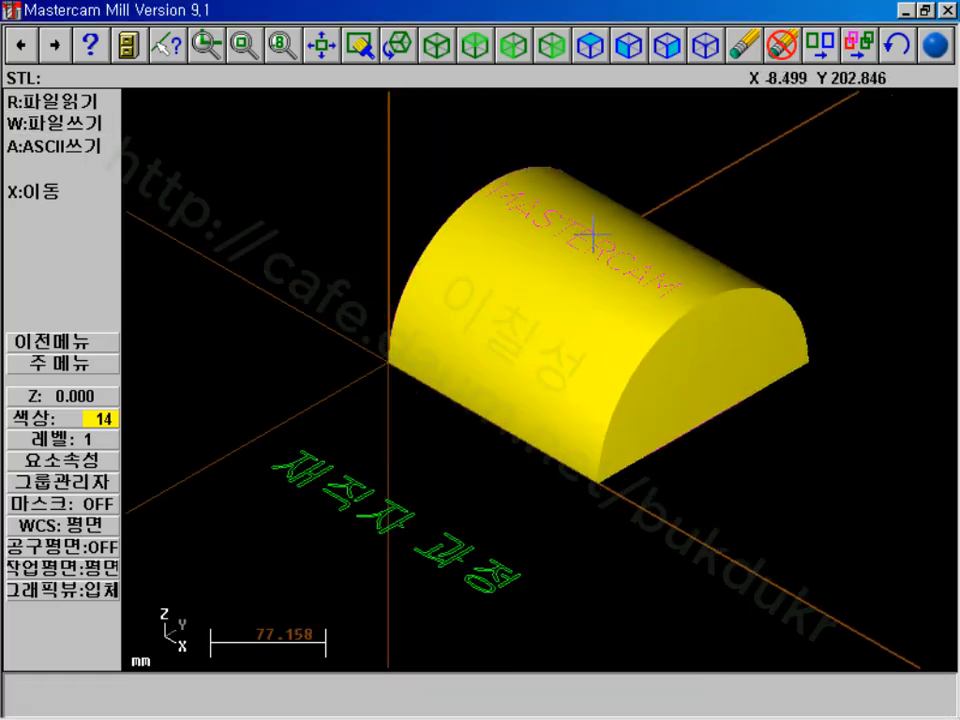
- Start solid verification of the 3D contour operation and set its stock to the STL file KHKH.STL
click(68, 366)
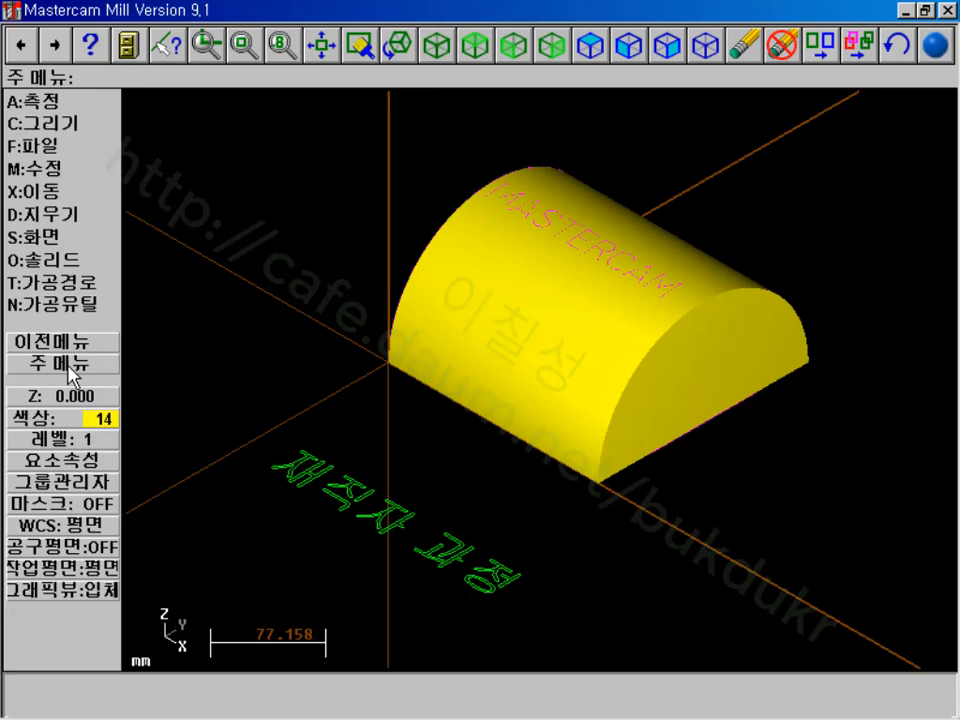
click(90, 283)
click(100, 262)
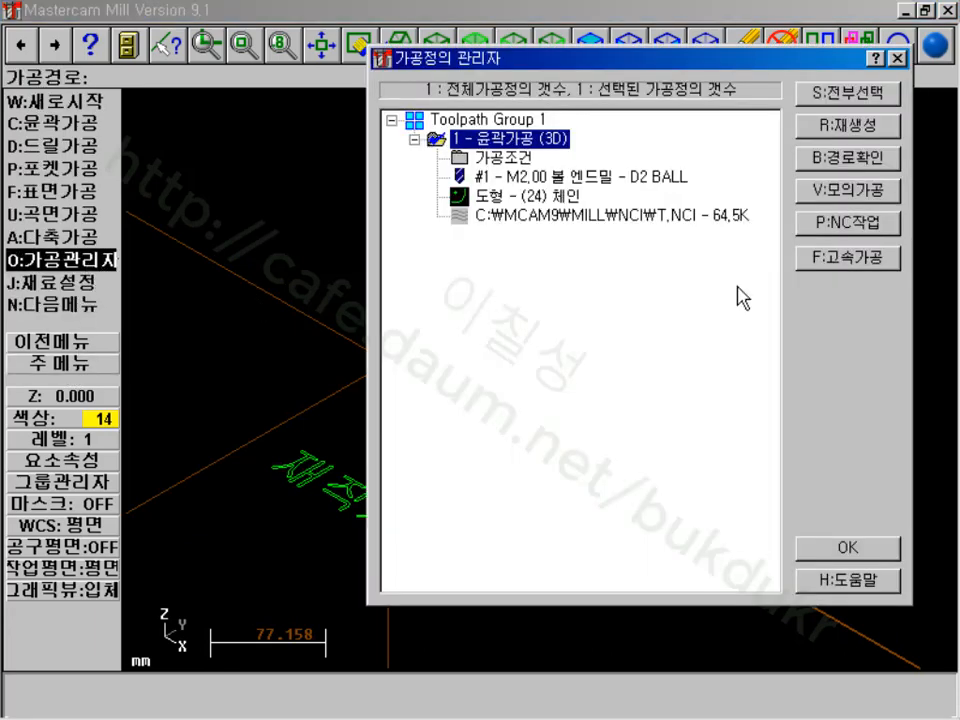
click(848, 189)
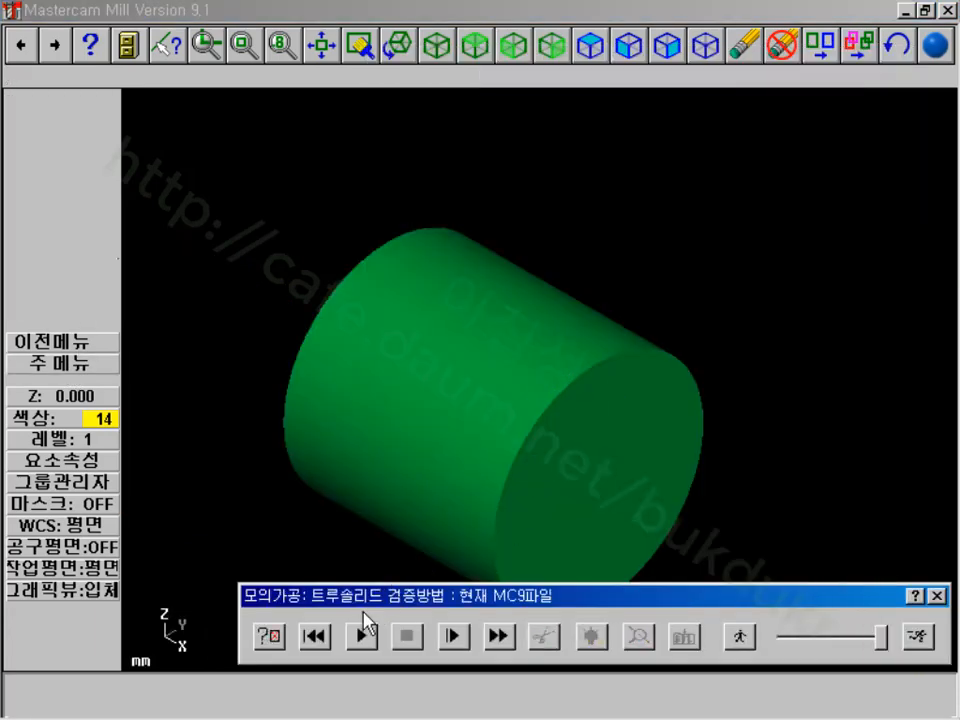
click(272, 638)
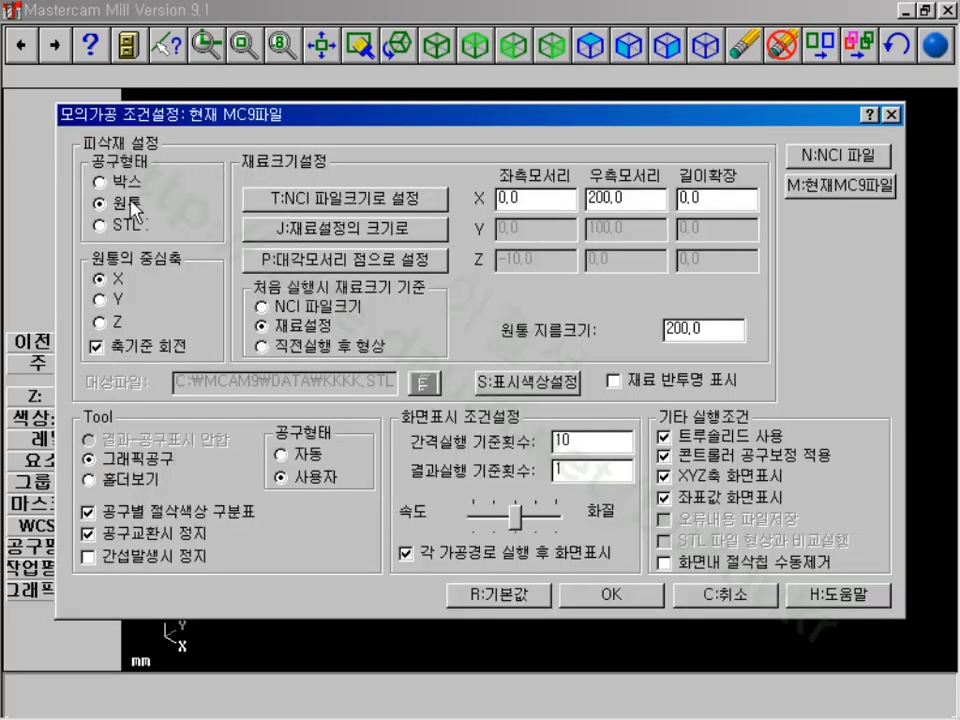
click(99, 225)
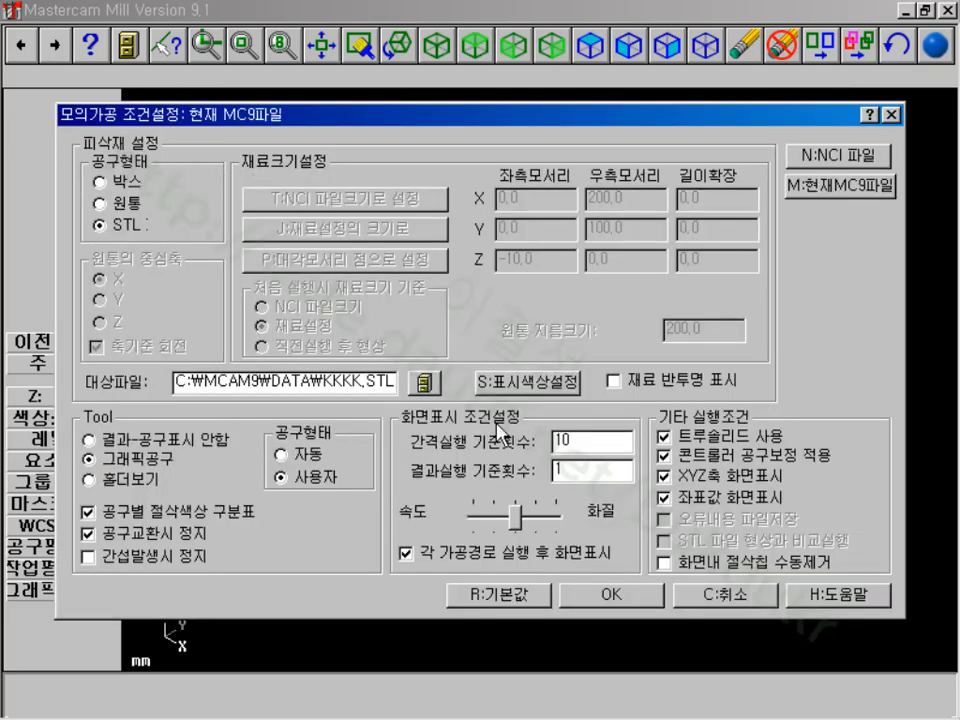
click(426, 383)
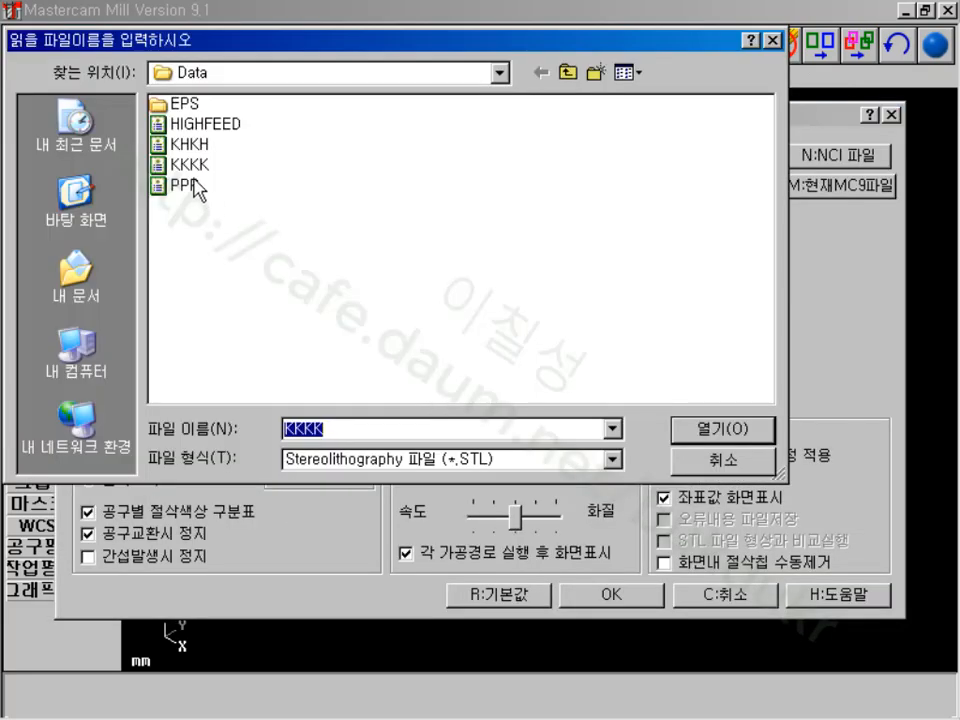
double_click(196, 146)
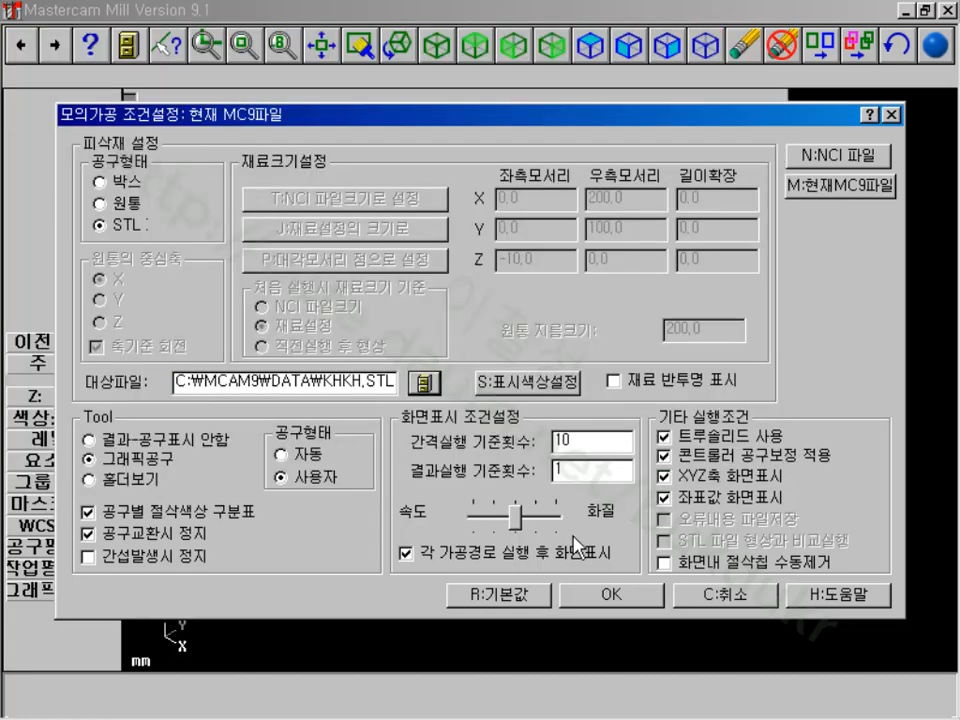
click(609, 594)
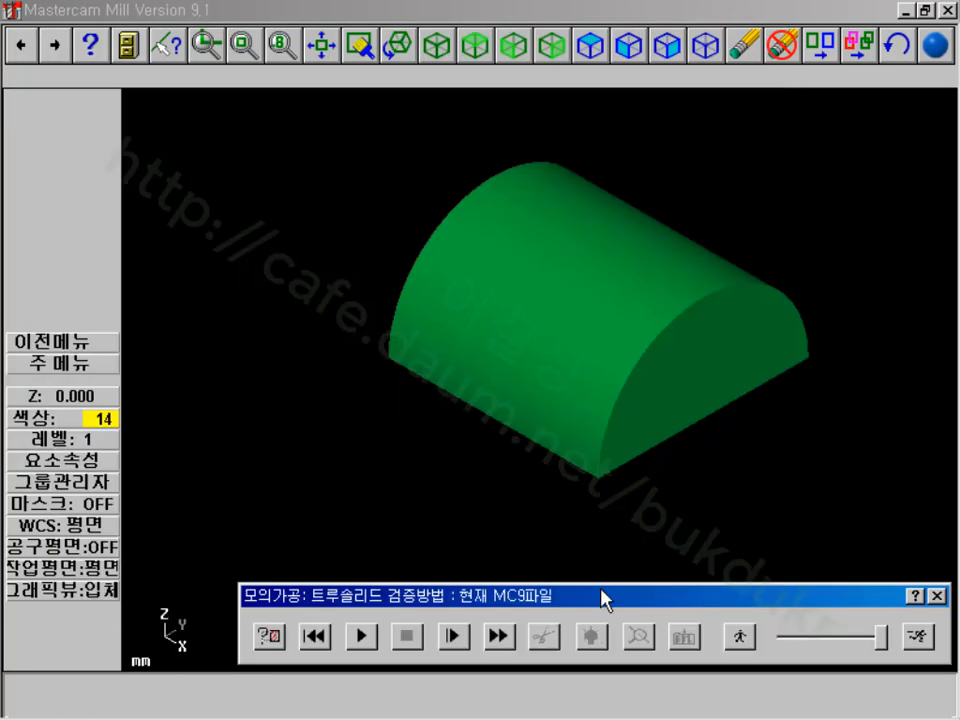
- Run the verification of the lettering toolpath on the STL stock twice, leaving its settings untouched, and close the operations manager
click(362, 637)
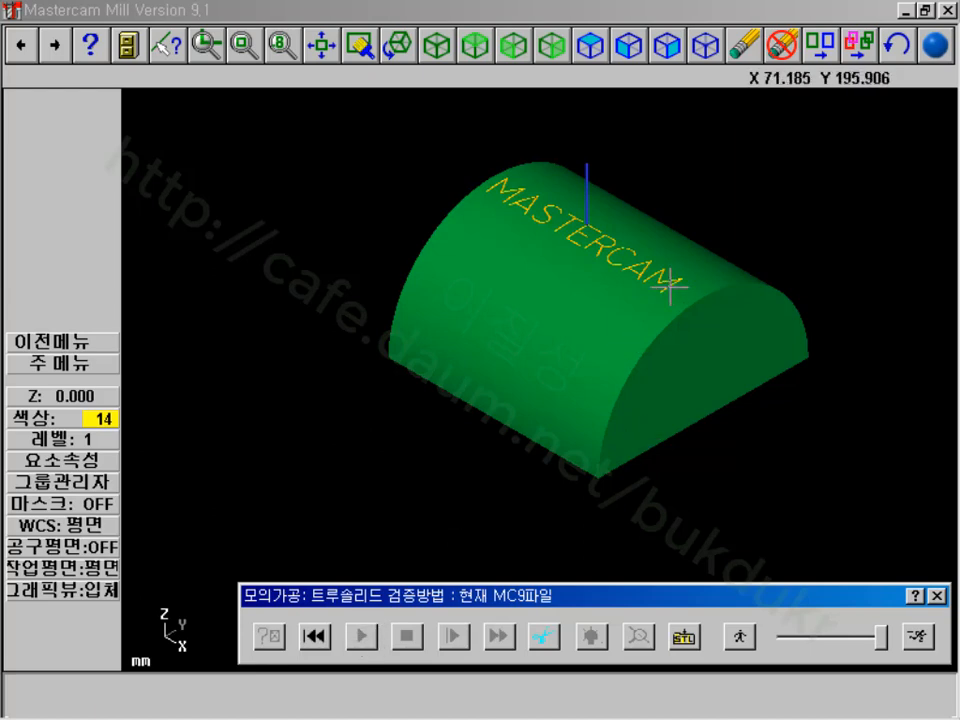
click(269, 636)
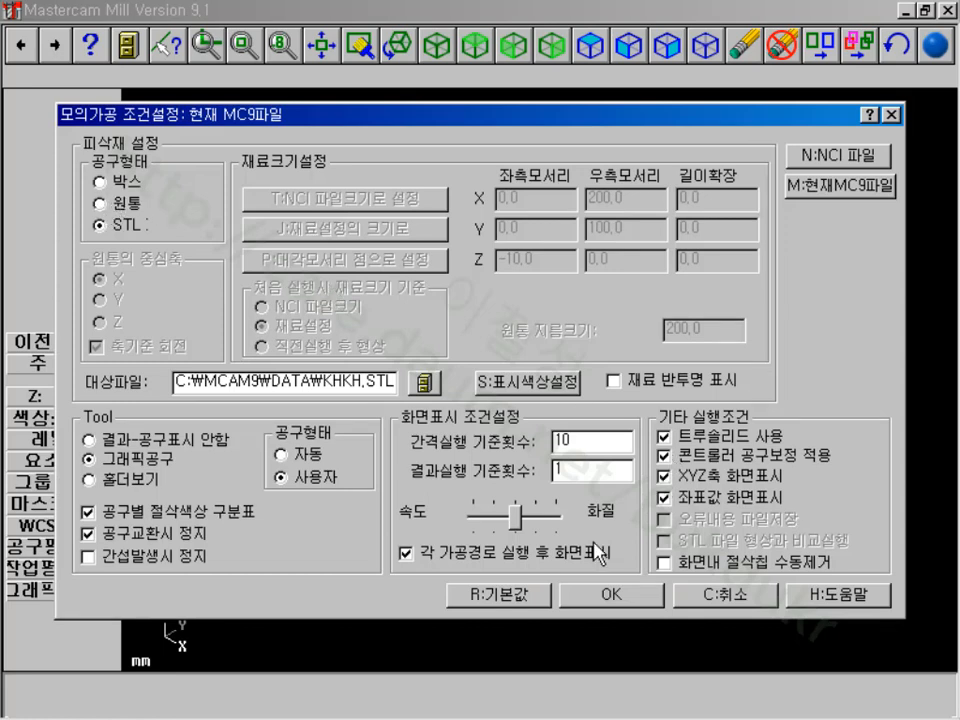
click(748, 600)
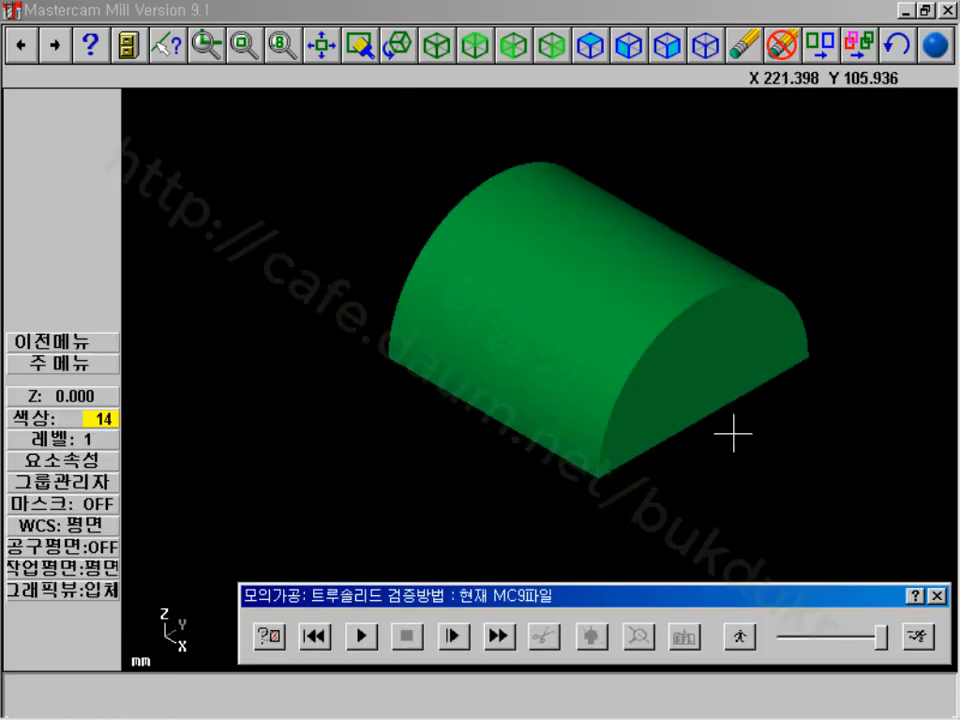
click(362, 636)
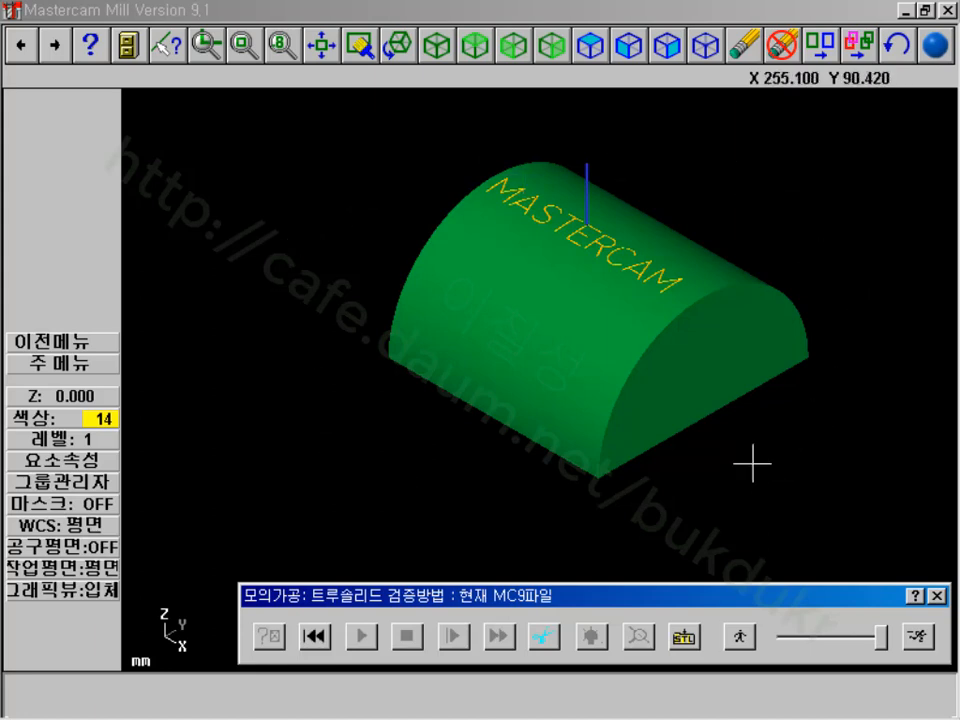
click(938, 597)
click(848, 547)
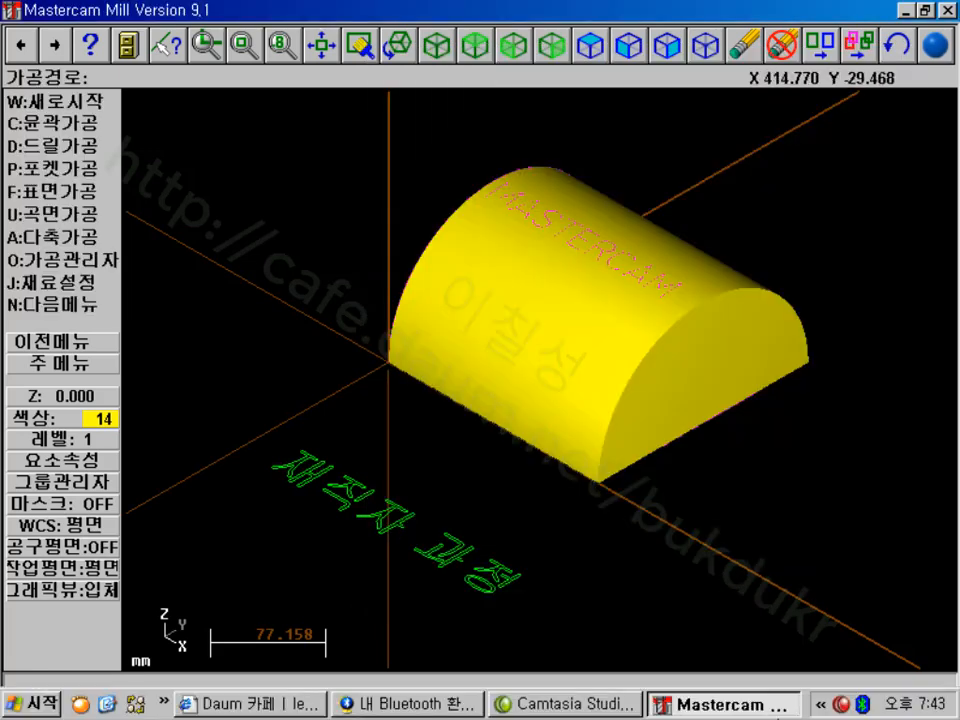
- Start a new file, clearing all existing geometry and toolpath operations
right_click(852, 706)
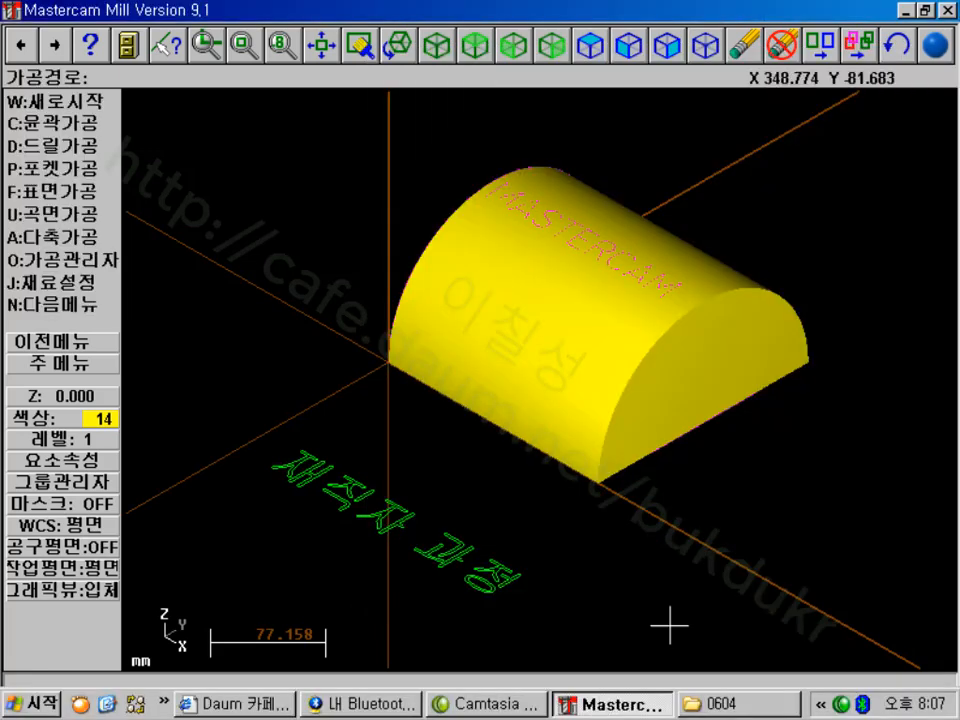
click(86, 366)
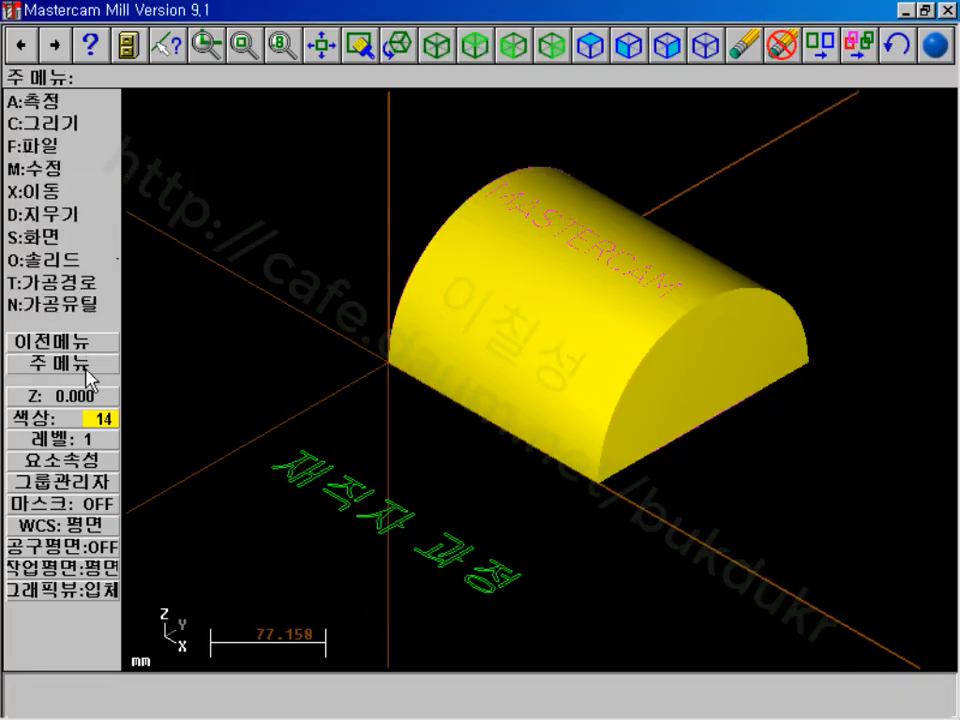
click(50, 145)
click(55, 101)
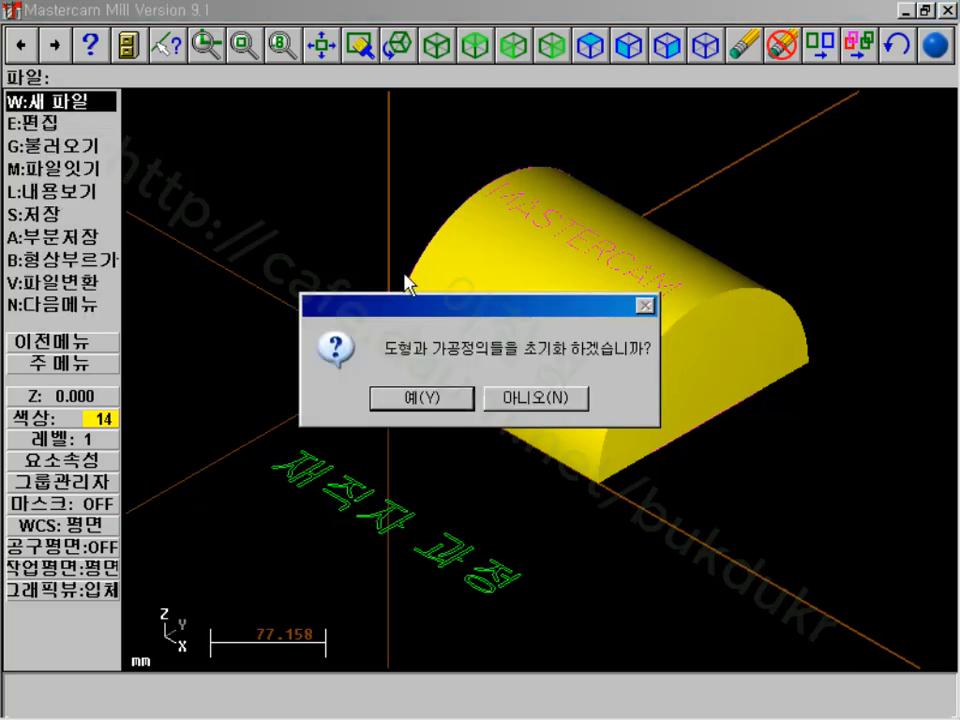
click(464, 398)
click(497, 400)
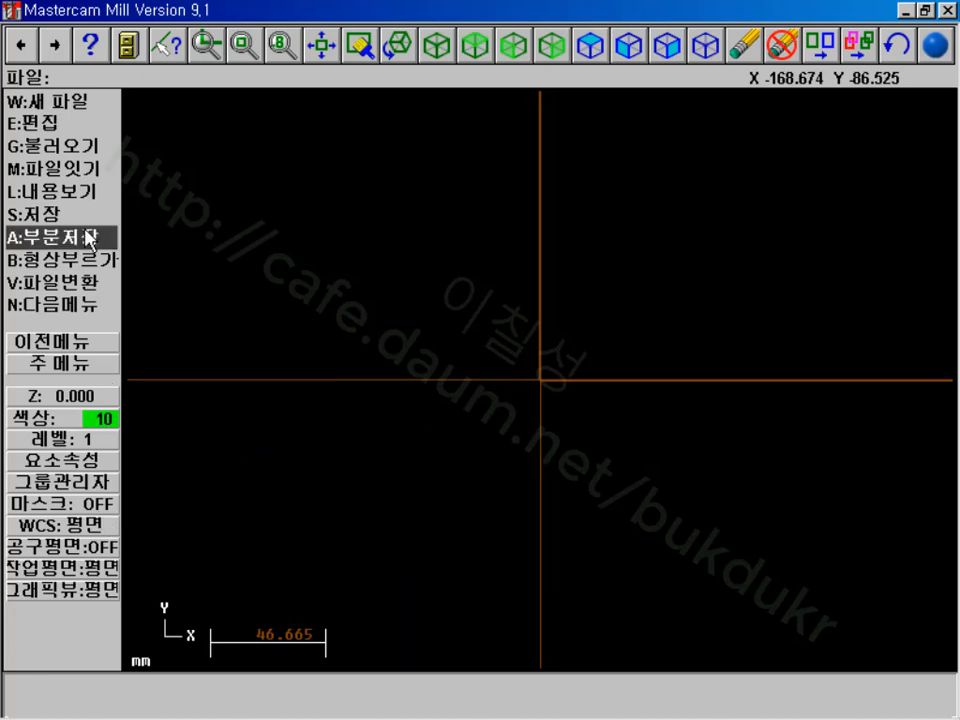
- Draw a rectangle 100 mm wide and 50 mm high with its lower-left corner at the origin
click(78, 365)
click(62, 126)
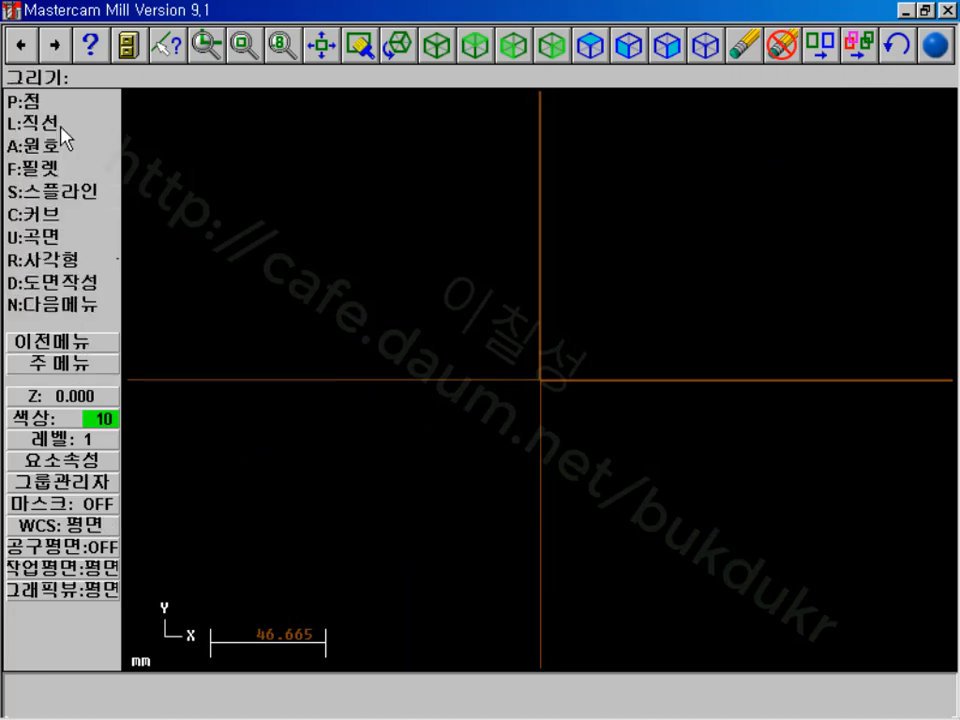
click(90, 259)
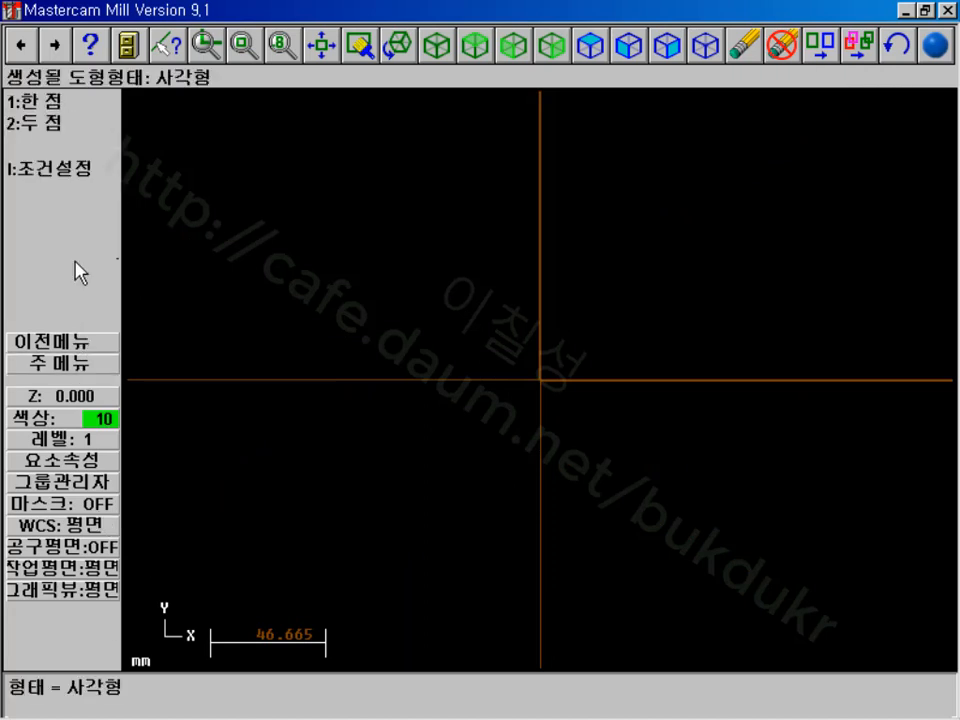
click(46, 103)
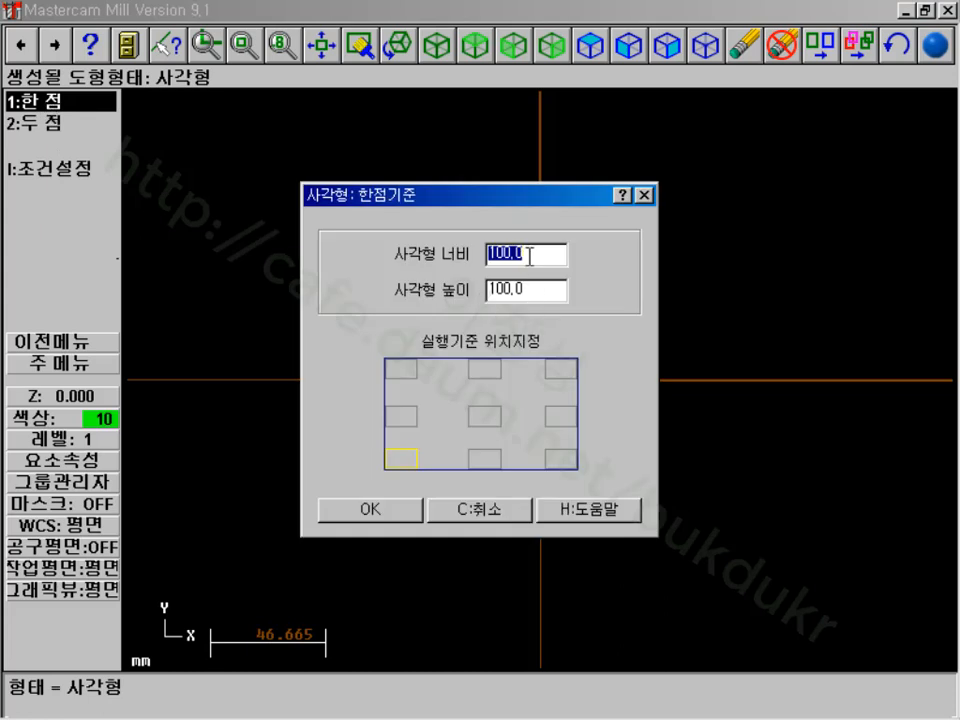
drag(529, 288, 432, 297)
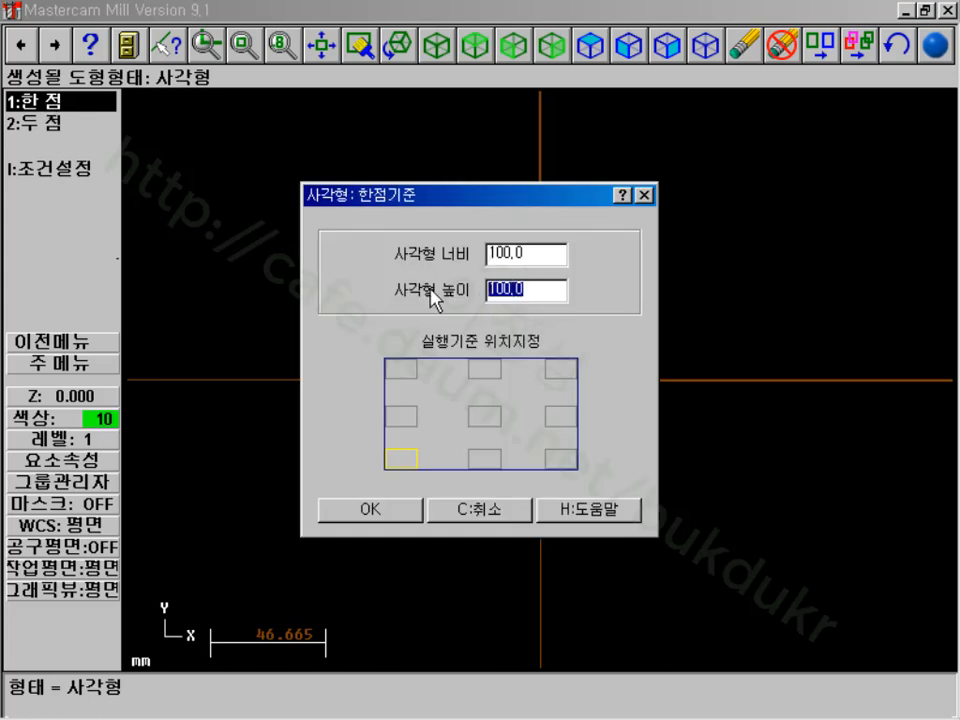
text(50)
click(390, 512)
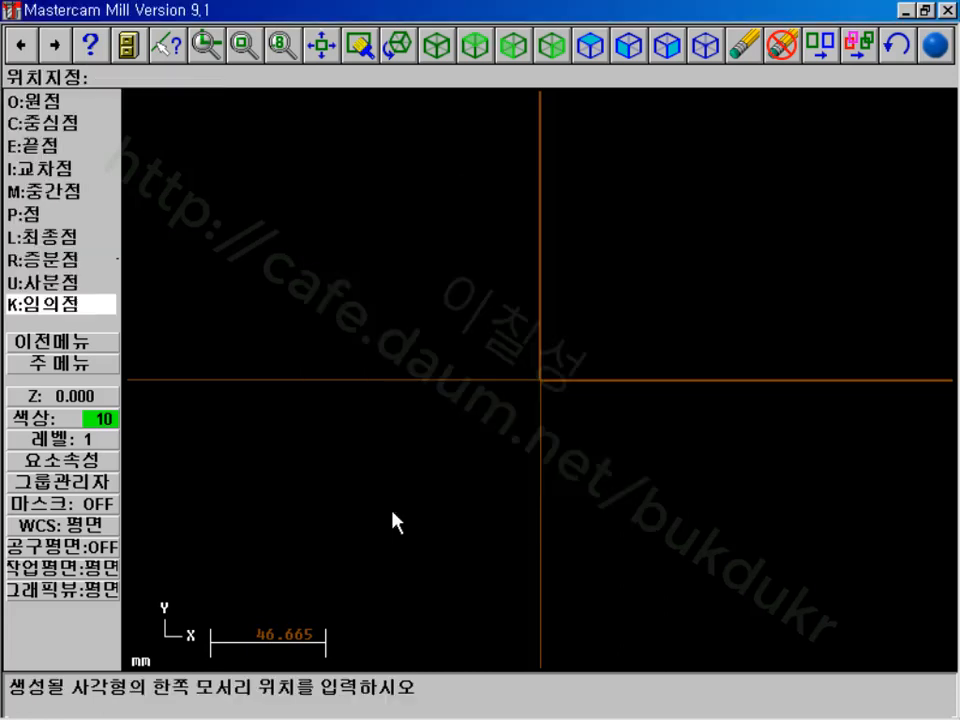
click(540, 380)
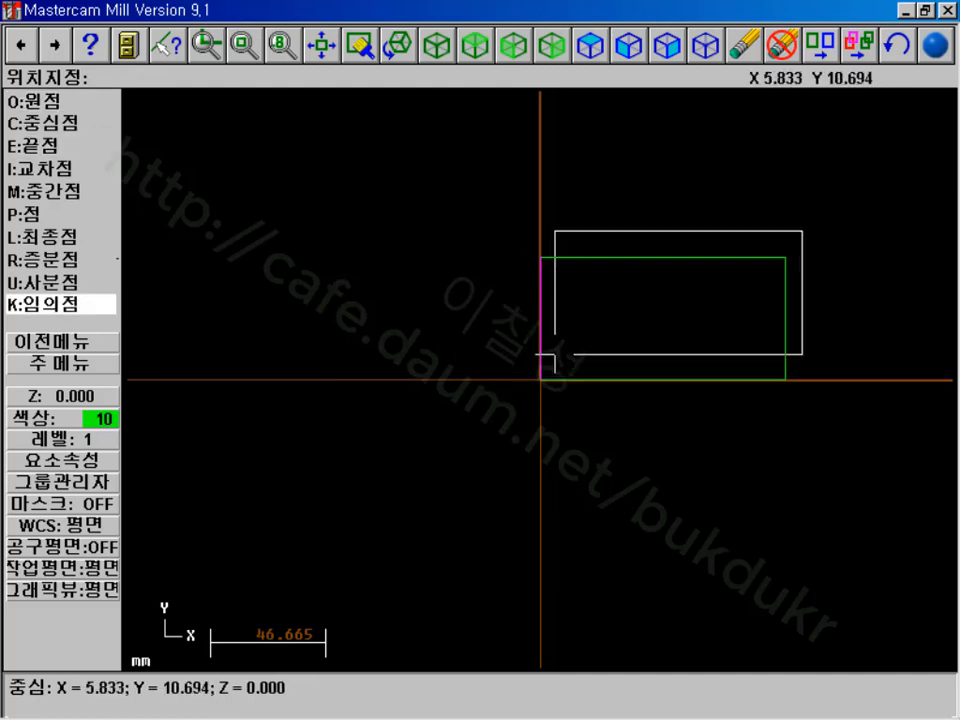
- Extrude the 100 by 50 mm rectangle upward along Z as a new solid body 50 mm long, using the isometric view
click(421, 48)
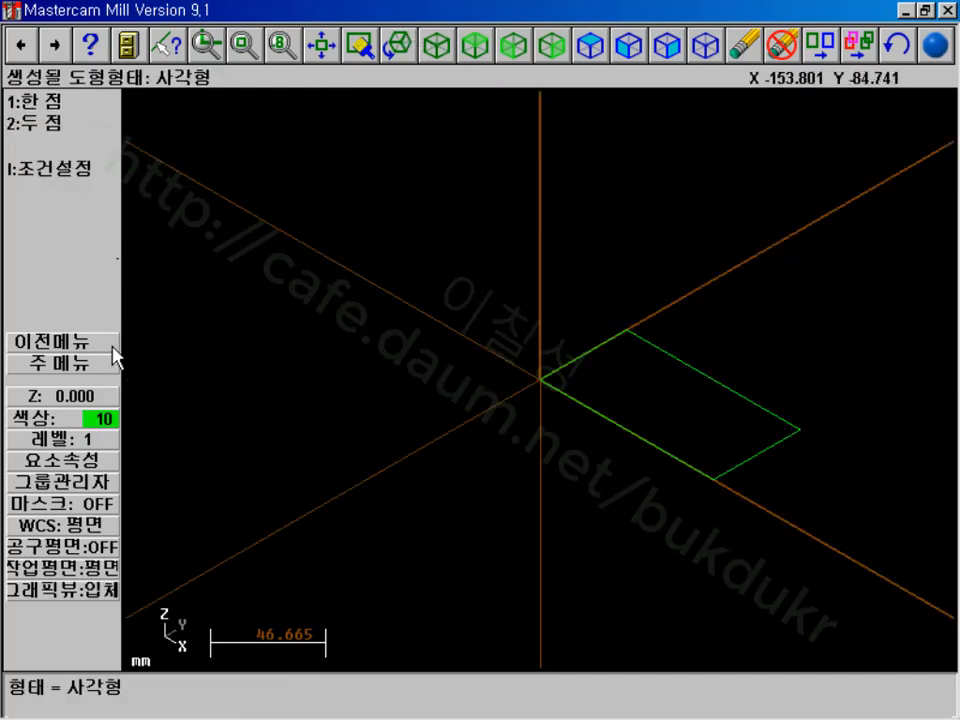
click(95, 378)
key(alt+F2)
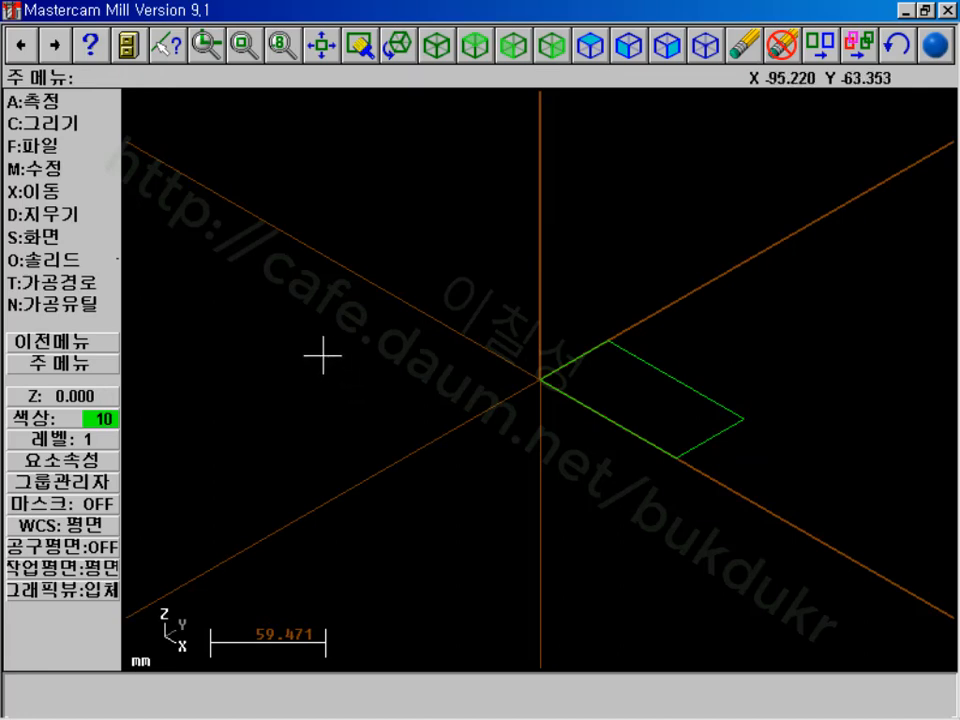
click(85, 261)
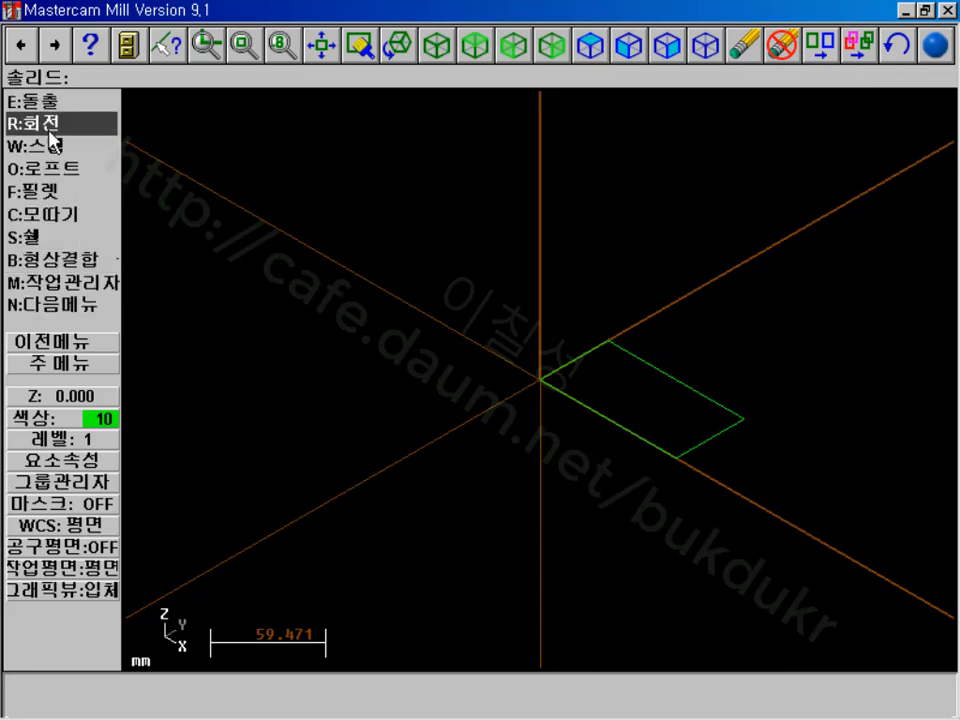
click(45, 102)
click(56, 104)
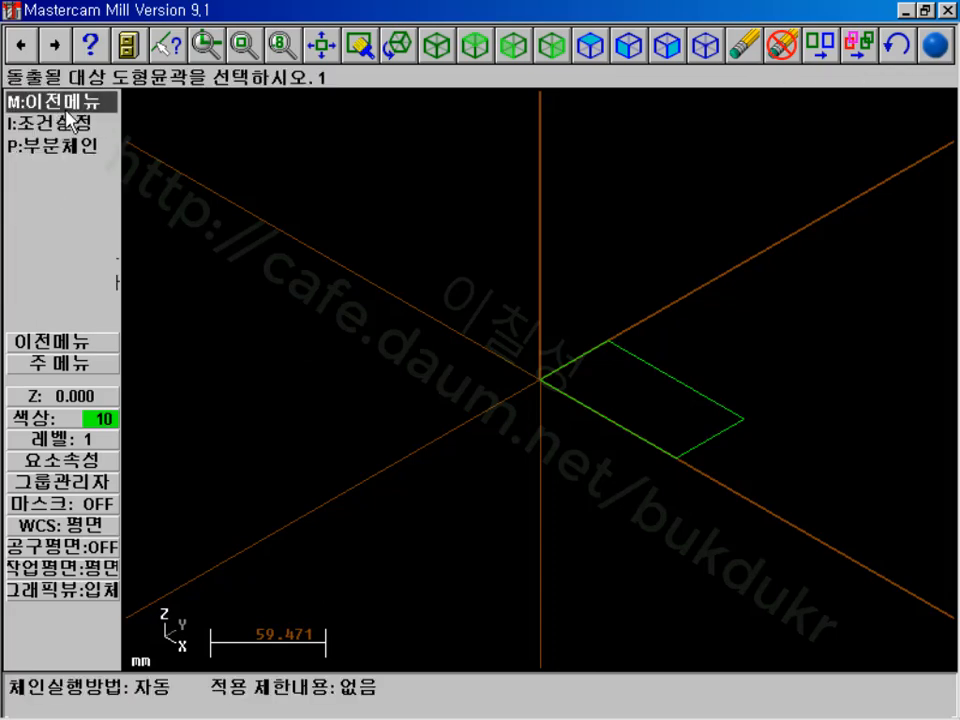
click(555, 374)
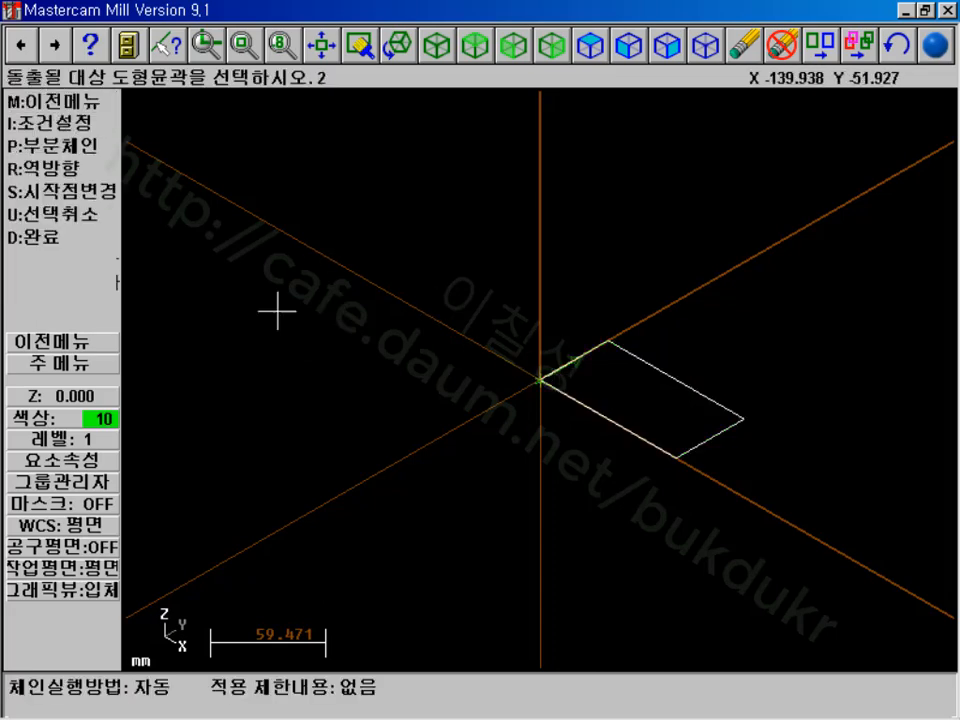
click(58, 239)
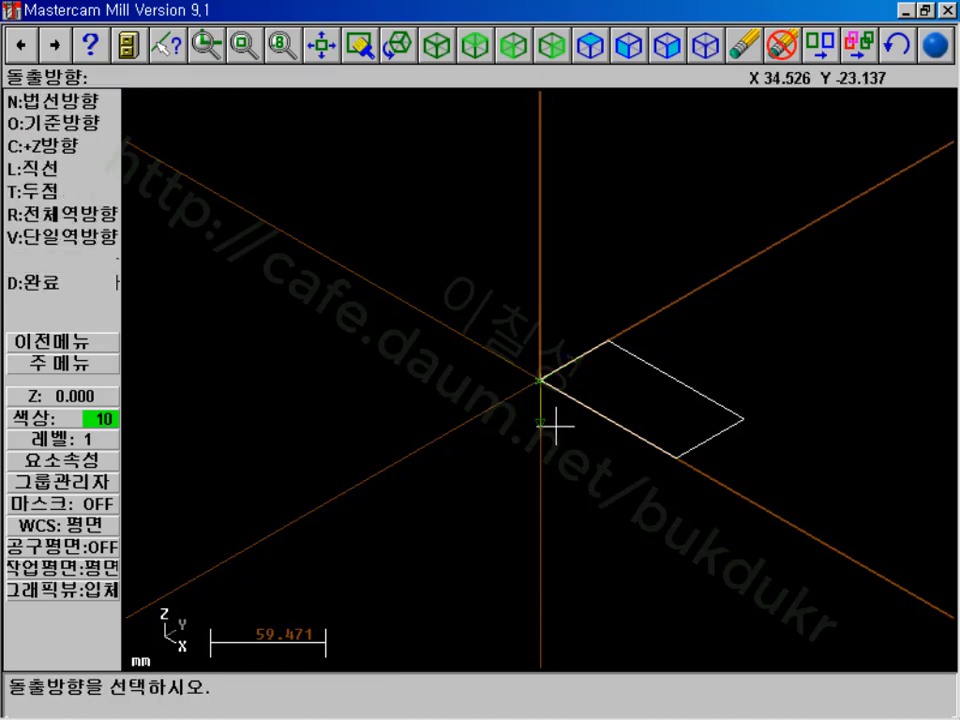
click(127, 222)
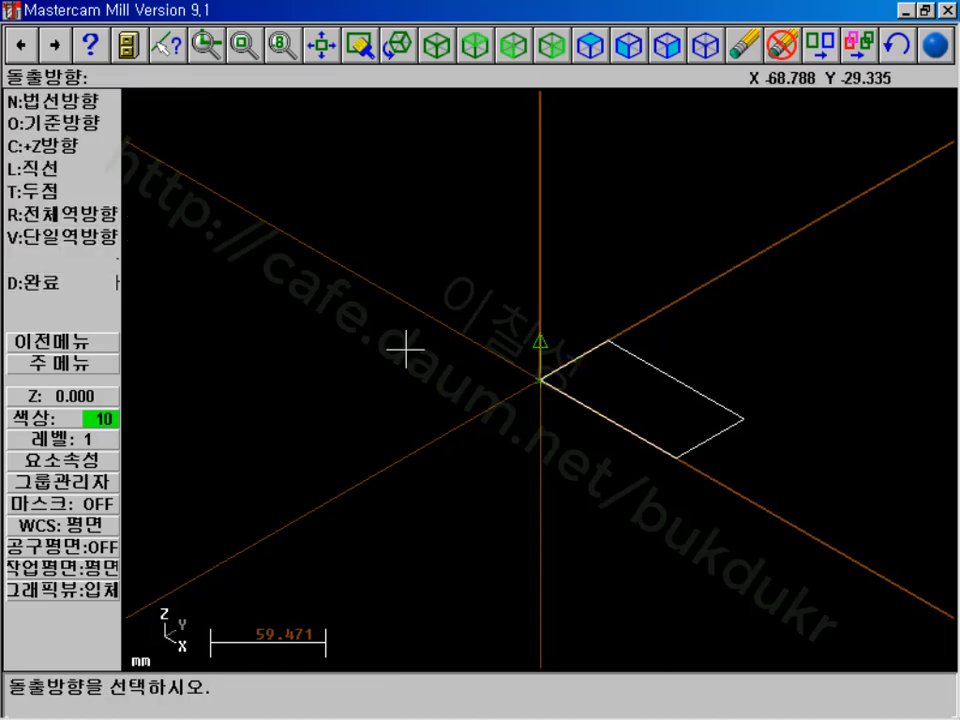
click(45, 283)
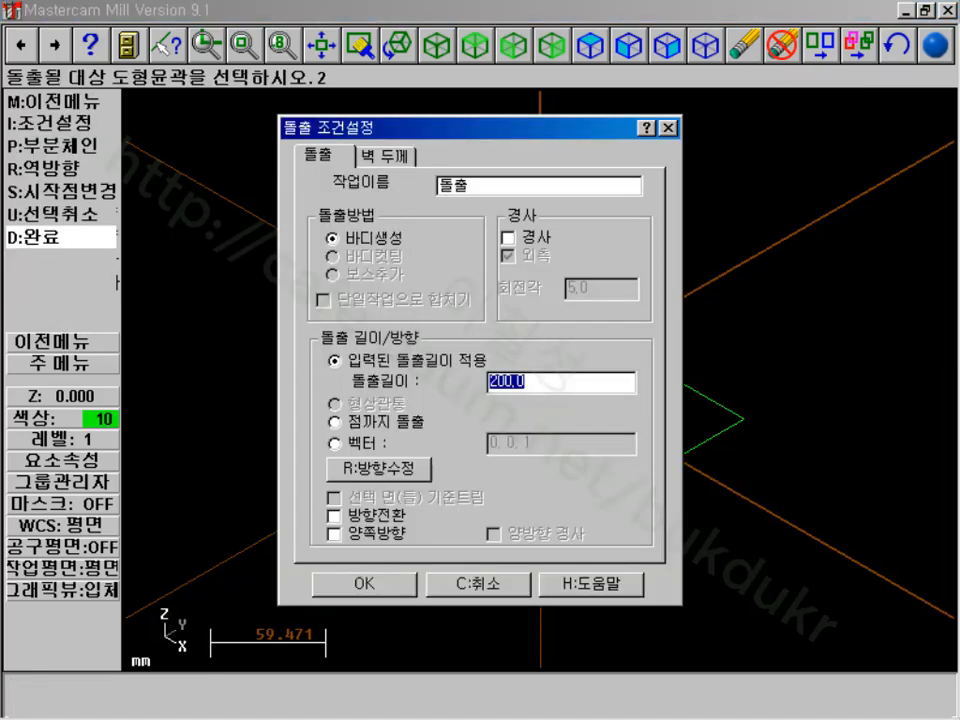
text(50)
click(399, 583)
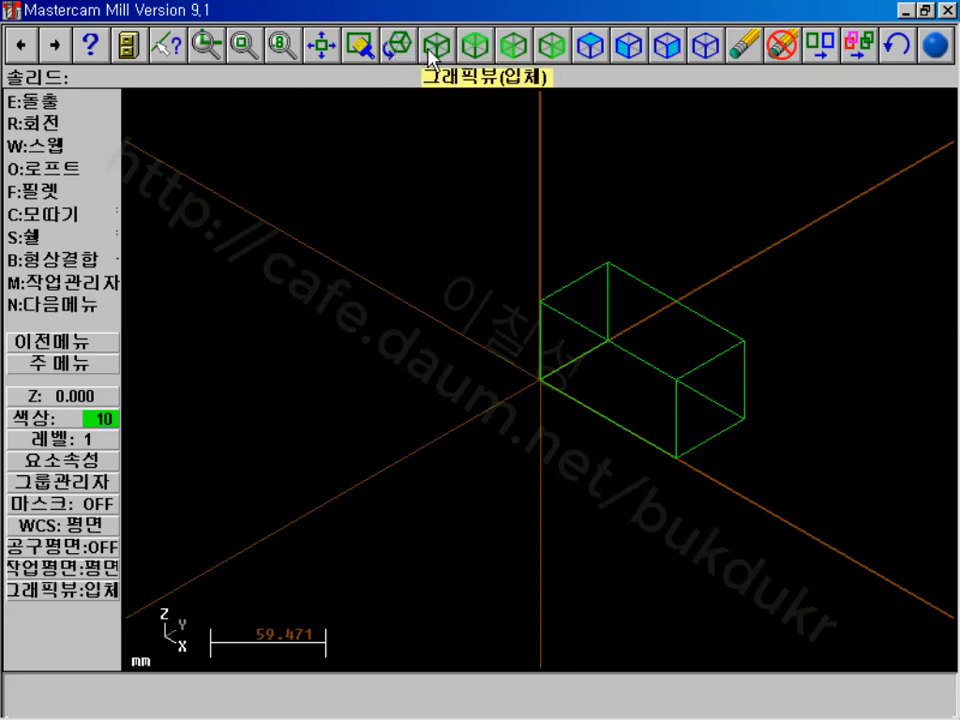
- Fit the block to the screen, rotate the view slightly, and turn on shading for all entities in their own colours
click(323, 48)
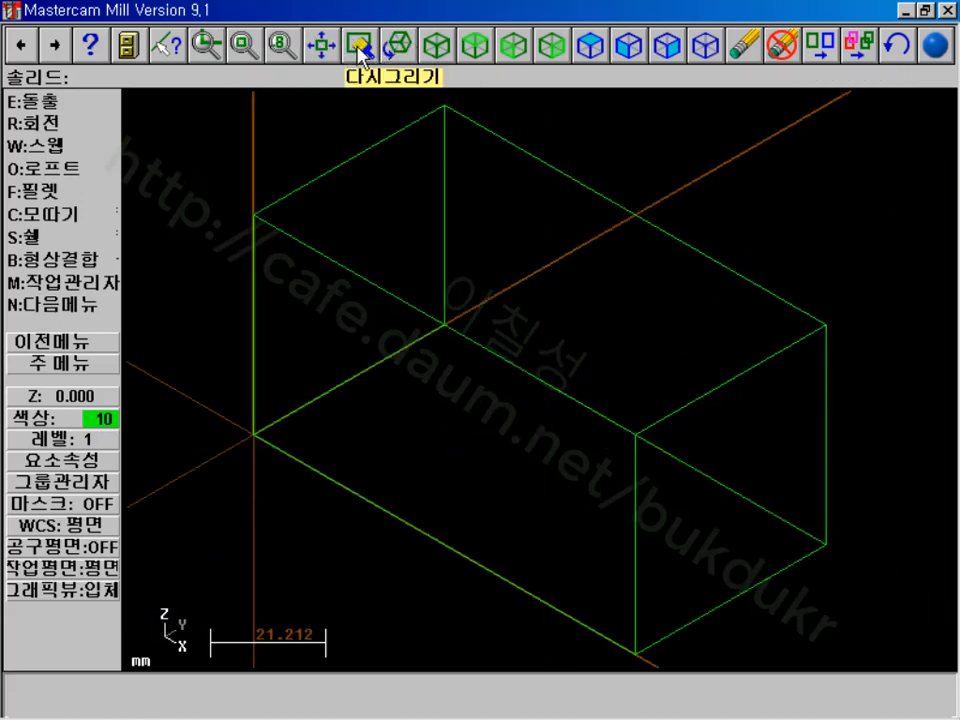
click(398, 45)
click(762, 214)
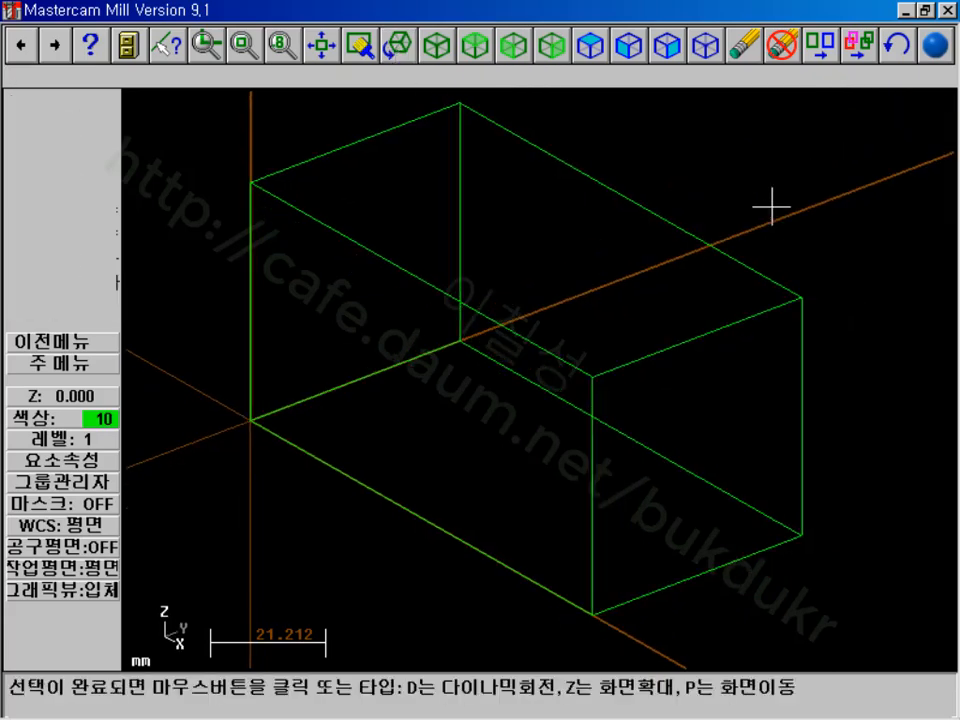
click(764, 205)
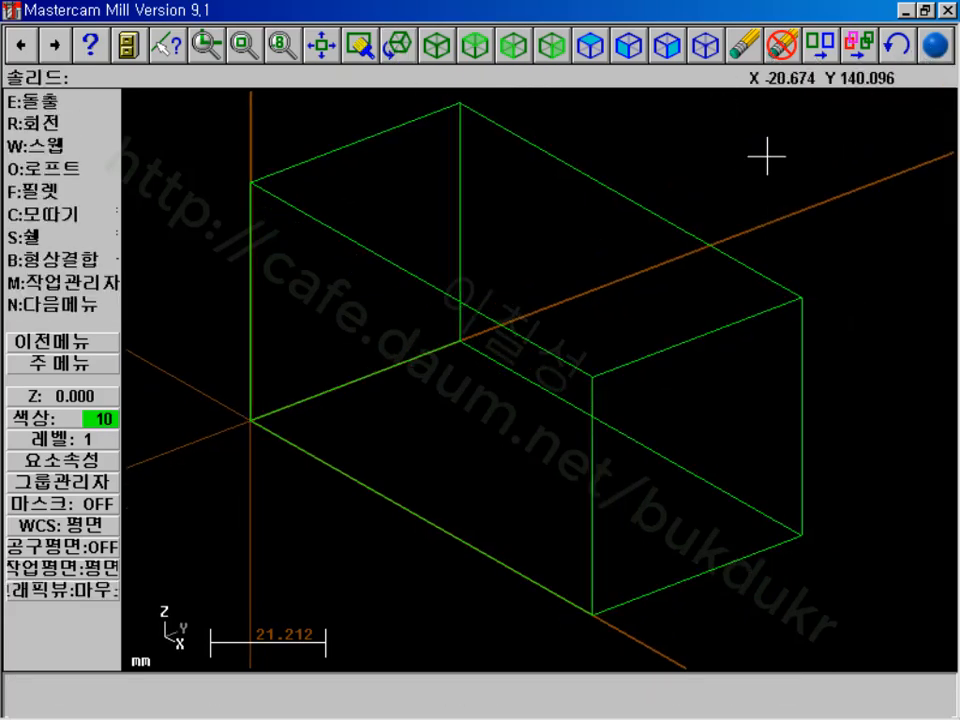
click(930, 46)
click(338, 188)
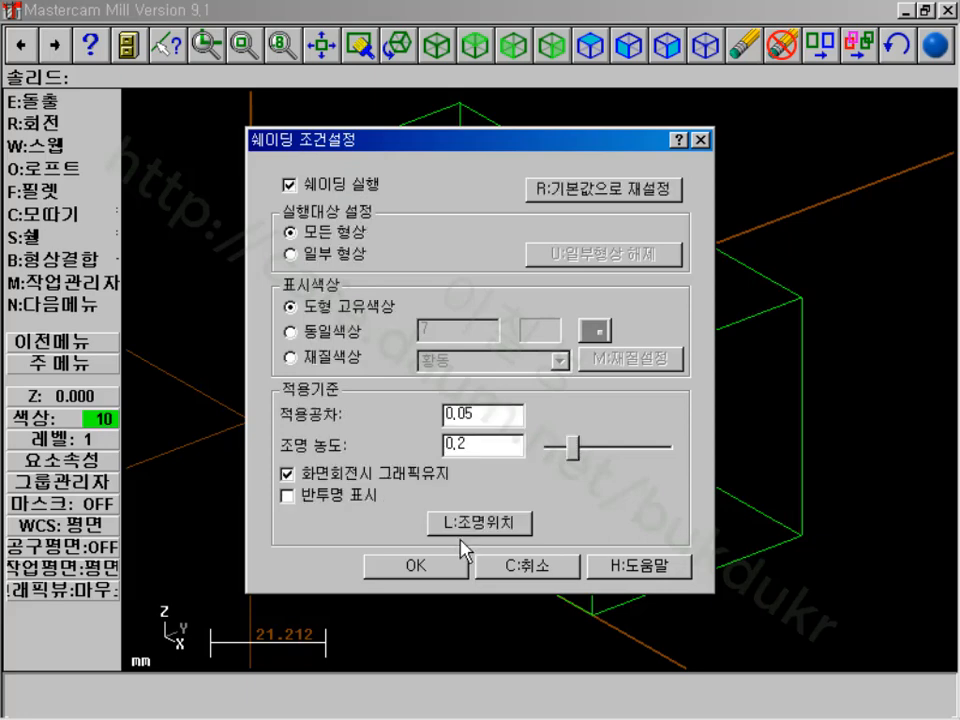
click(435, 567)
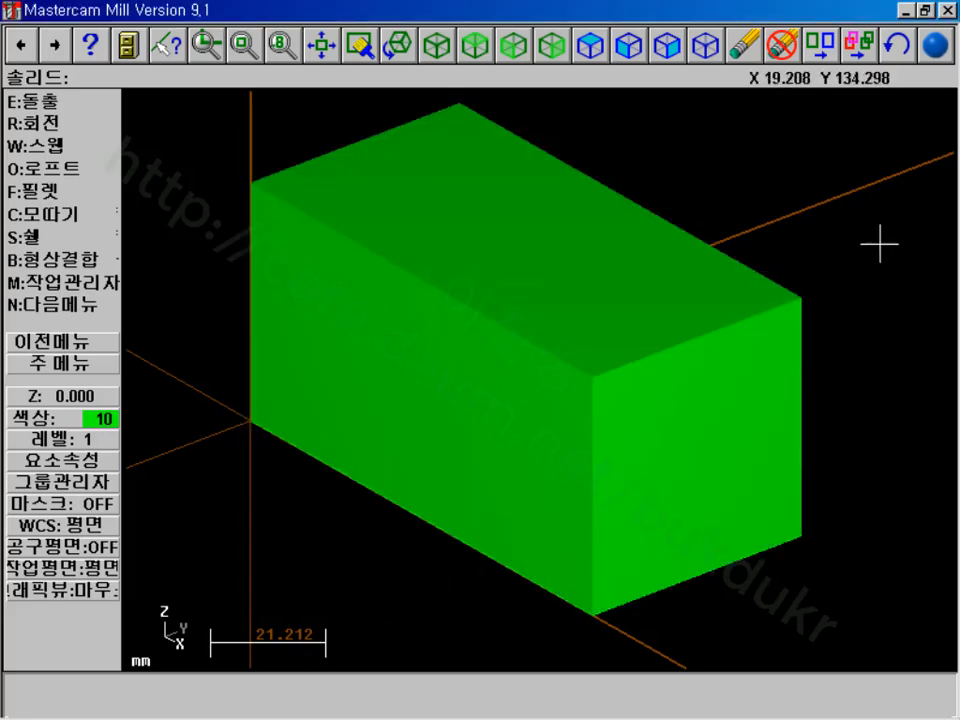
- Set the current colour to yellow, number 14, and apply it to the solid block
click(86, 361)
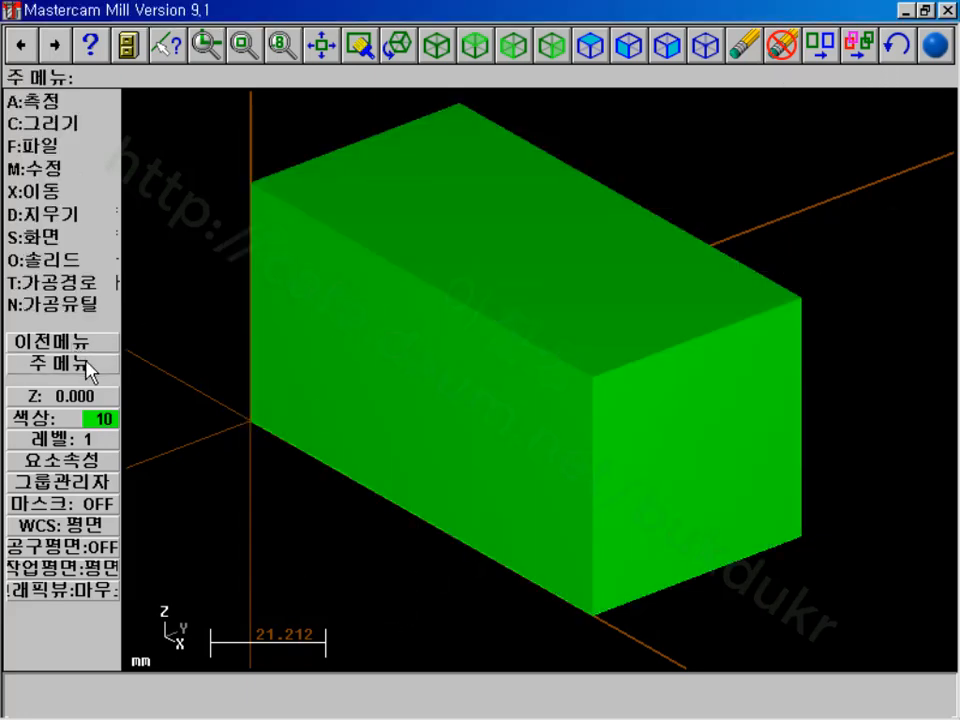
scroll(682, 297, down, 3)
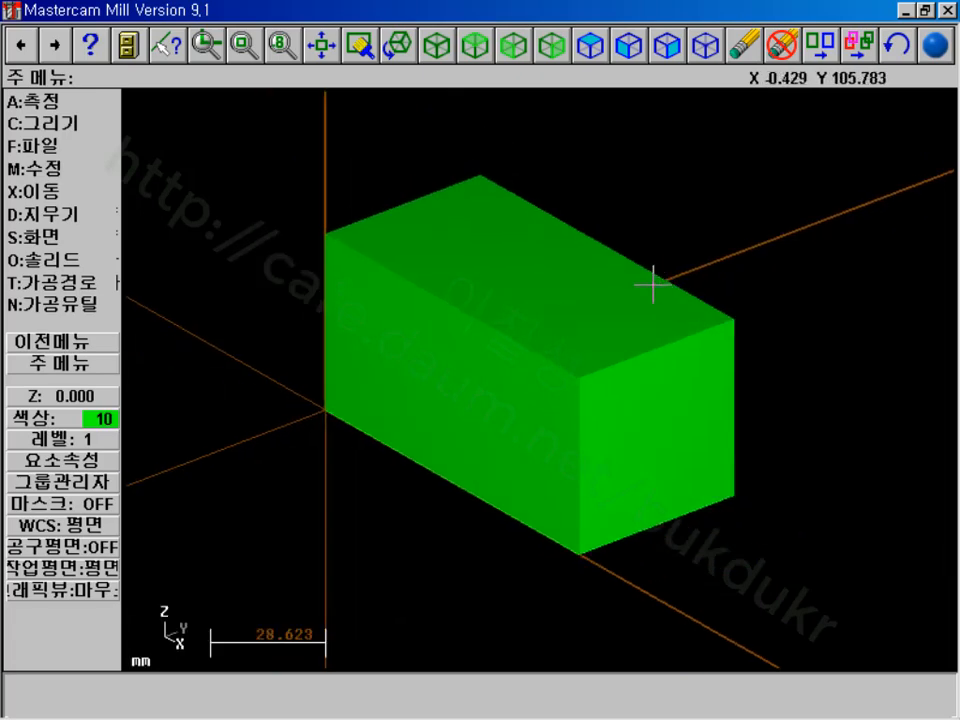
click(46, 420)
click(737, 370)
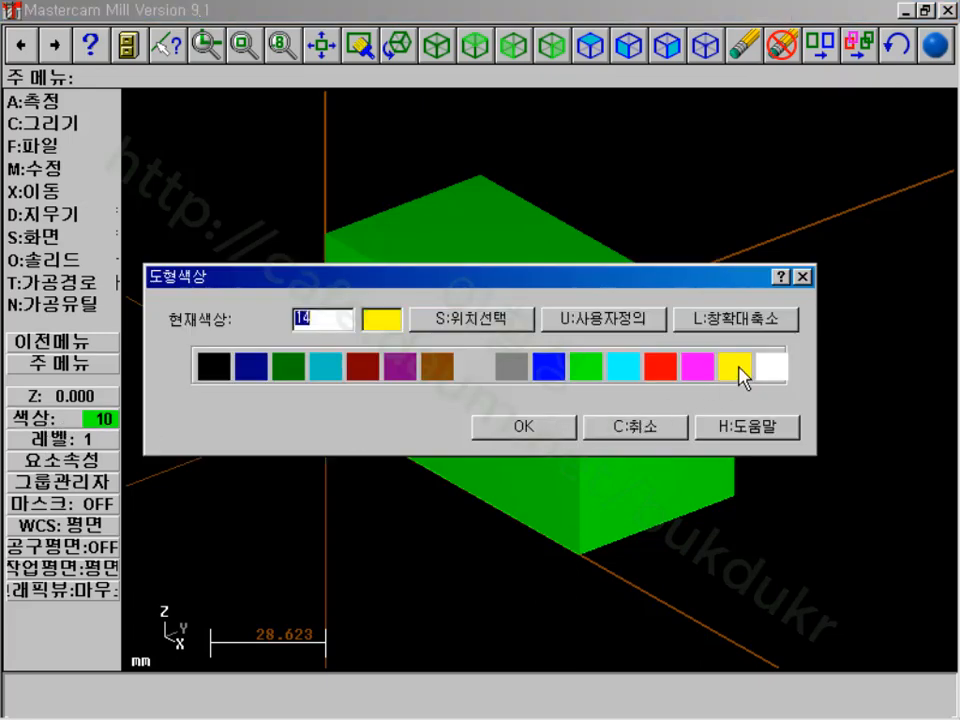
click(560, 426)
click(834, 58)
click(611, 311)
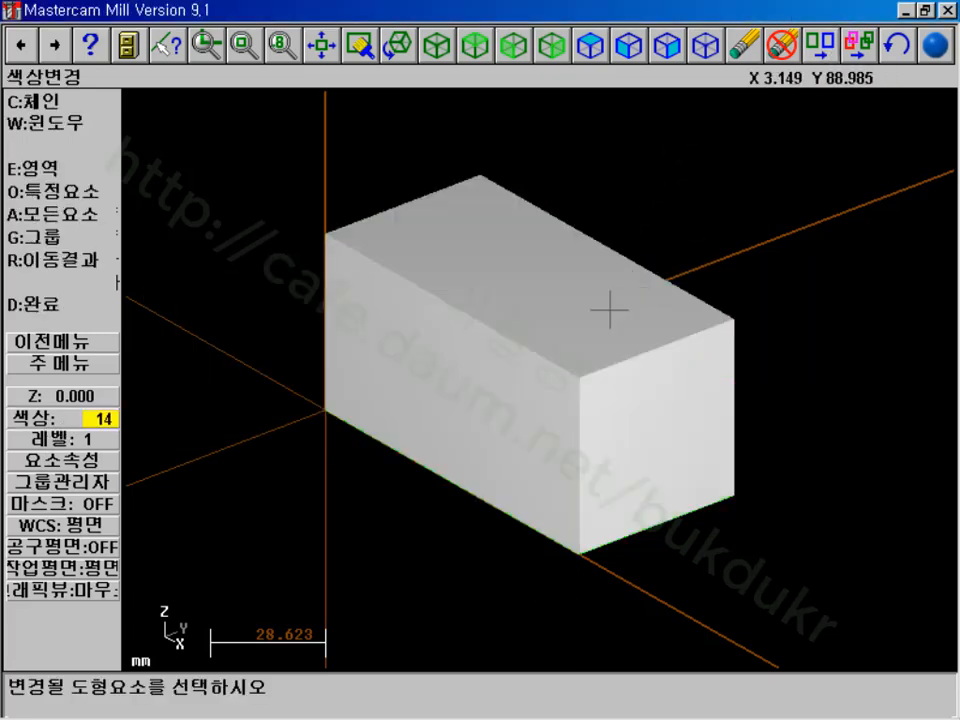
key(d)
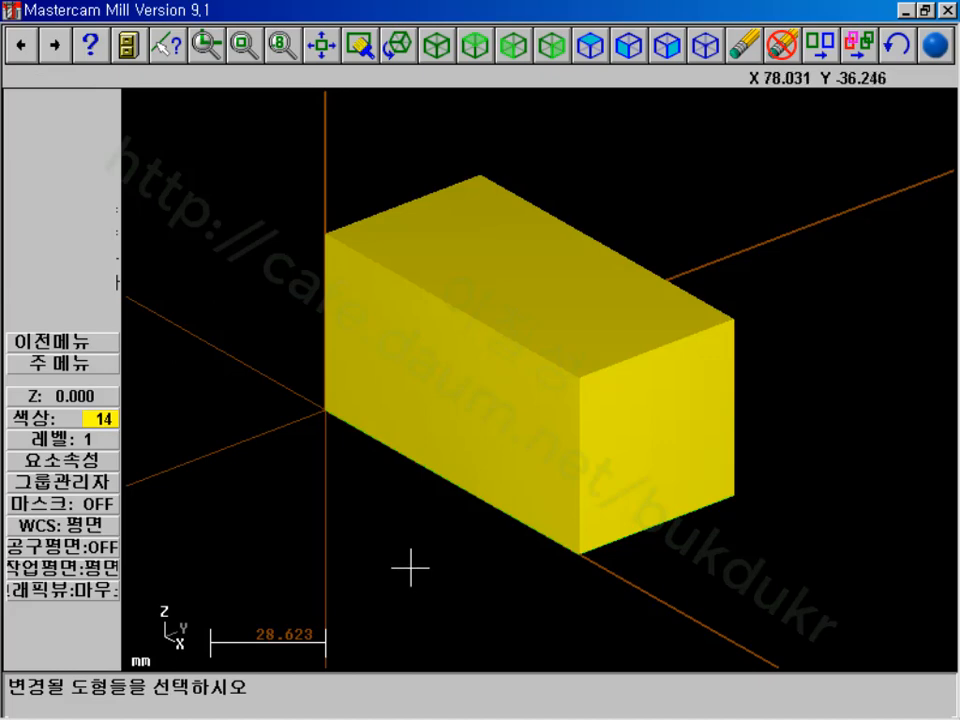
- Create surfaces from the whole solid block, with face selection off and solid selection on
click(37, 368)
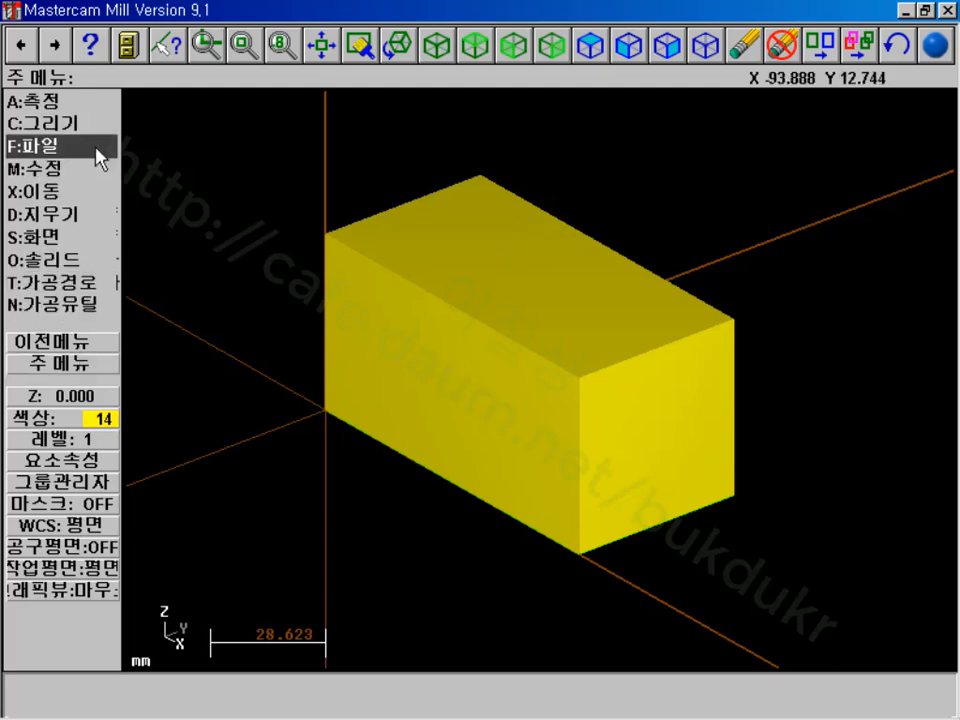
click(82, 124)
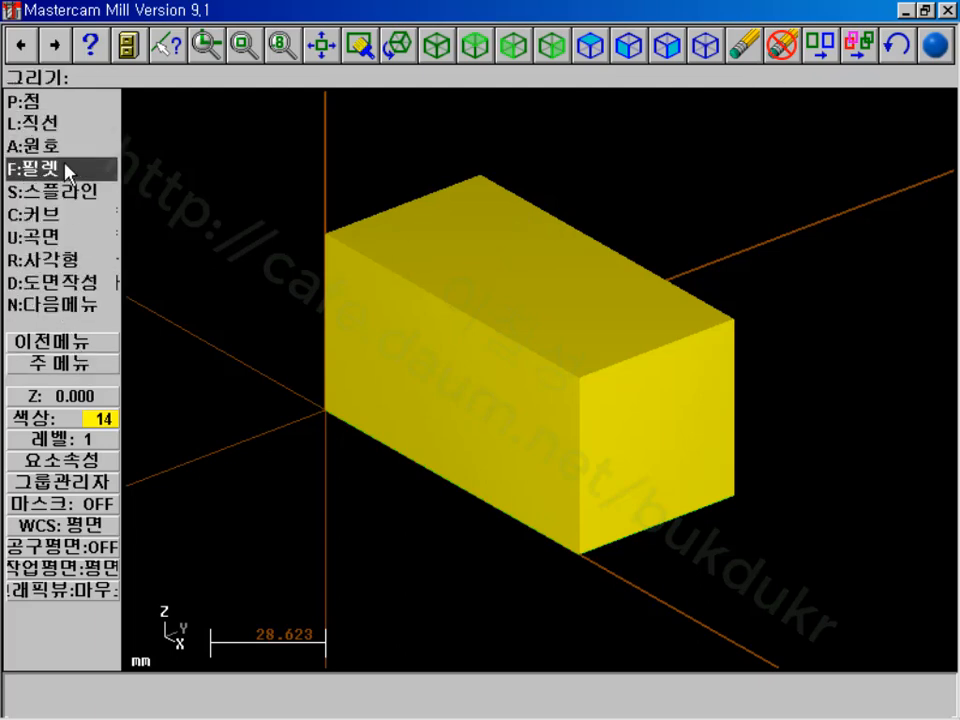
click(48, 243)
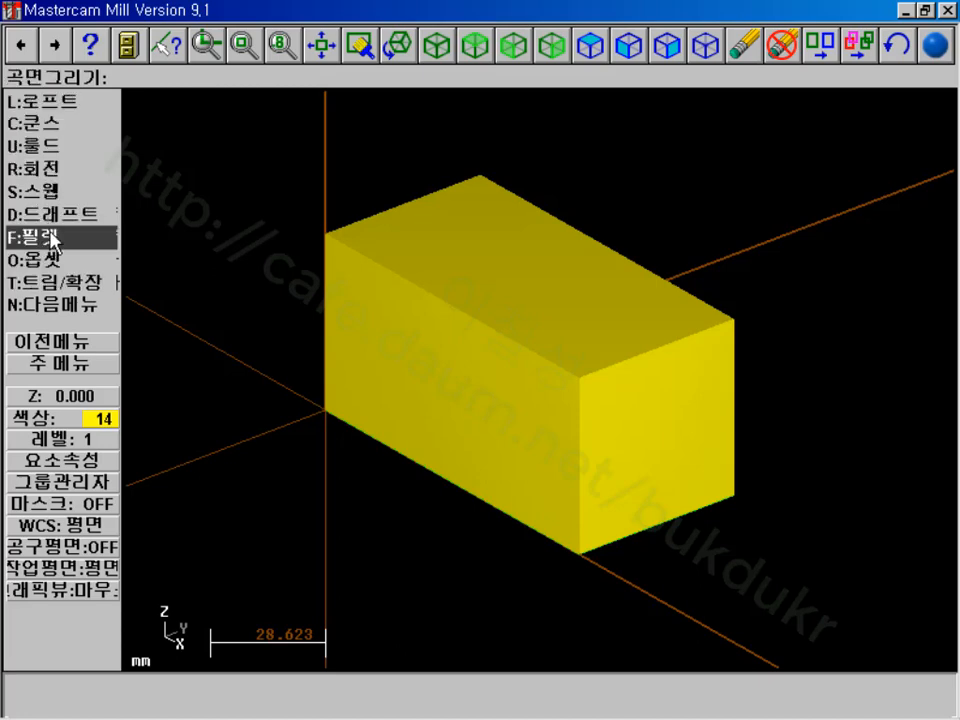
click(62, 305)
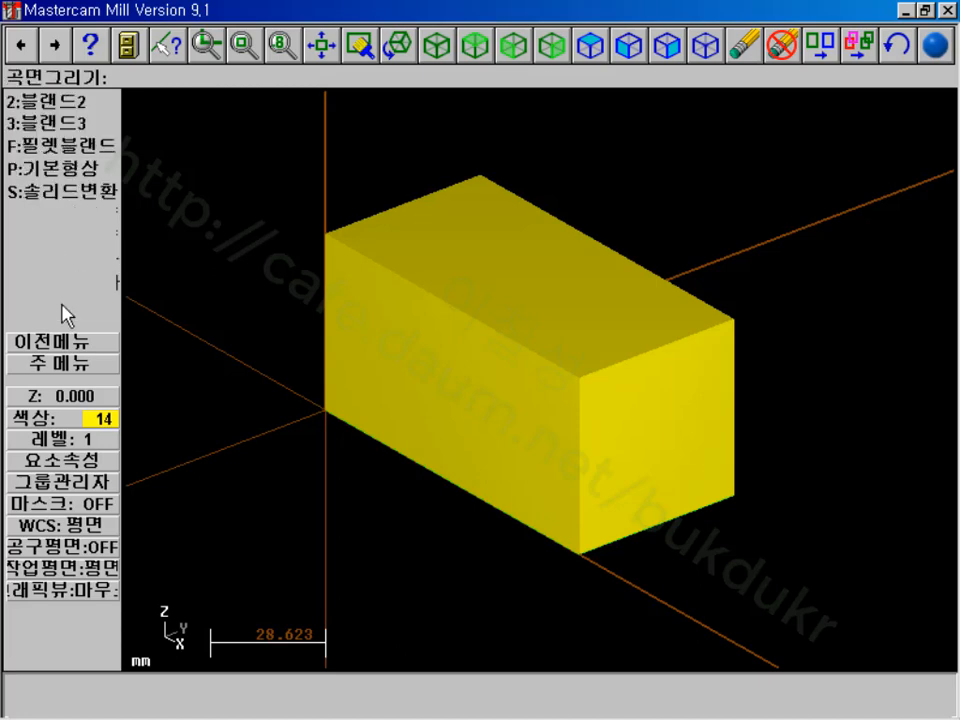
click(67, 197)
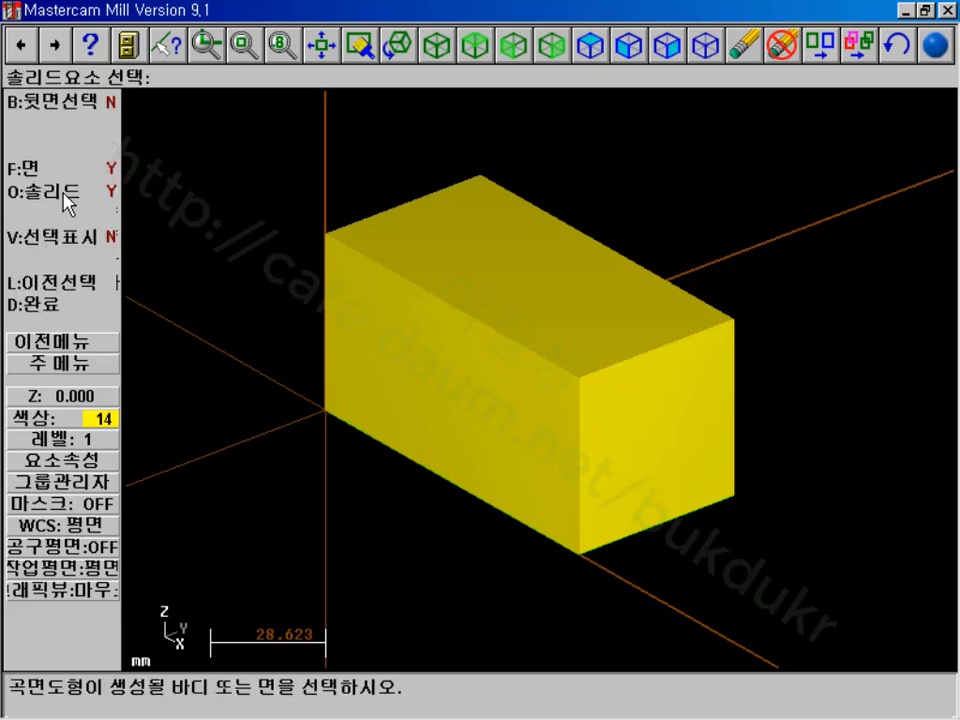
click(70, 166)
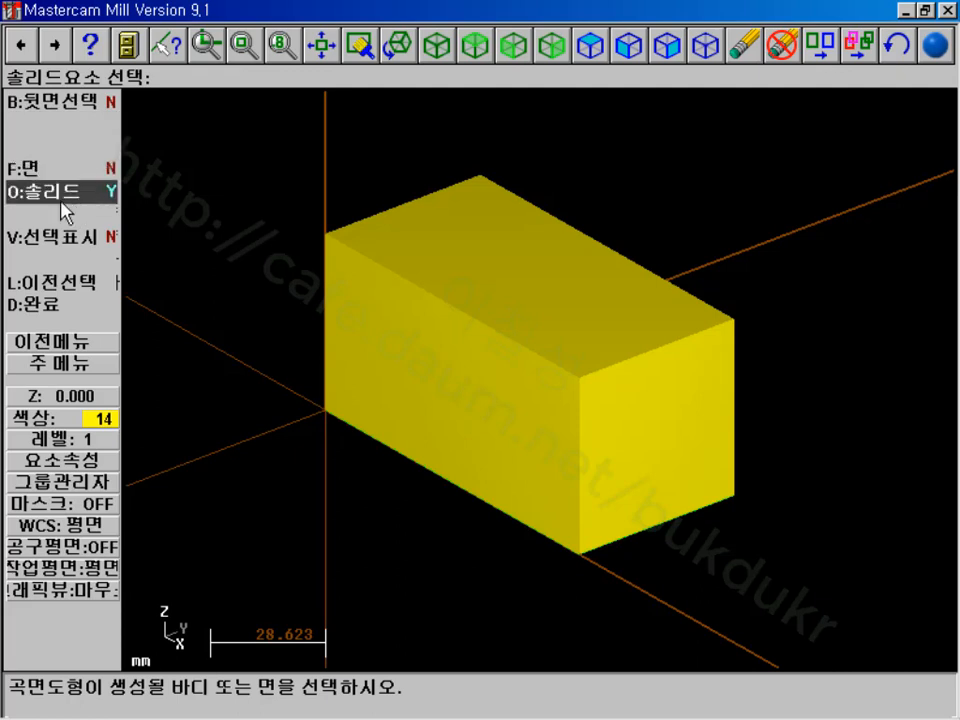
click(444, 326)
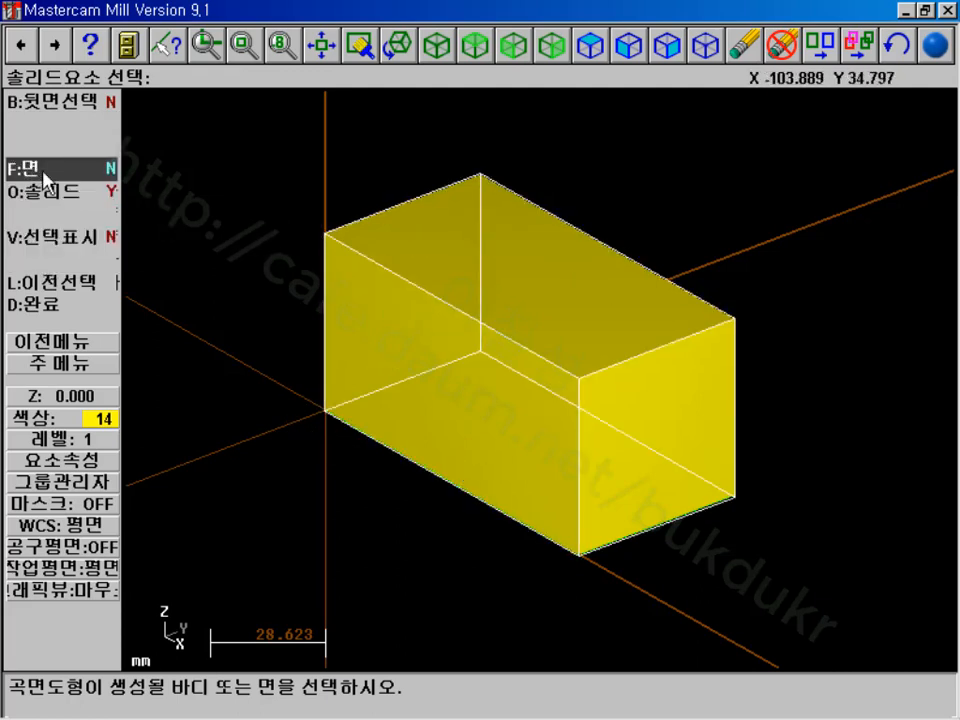
click(47, 306)
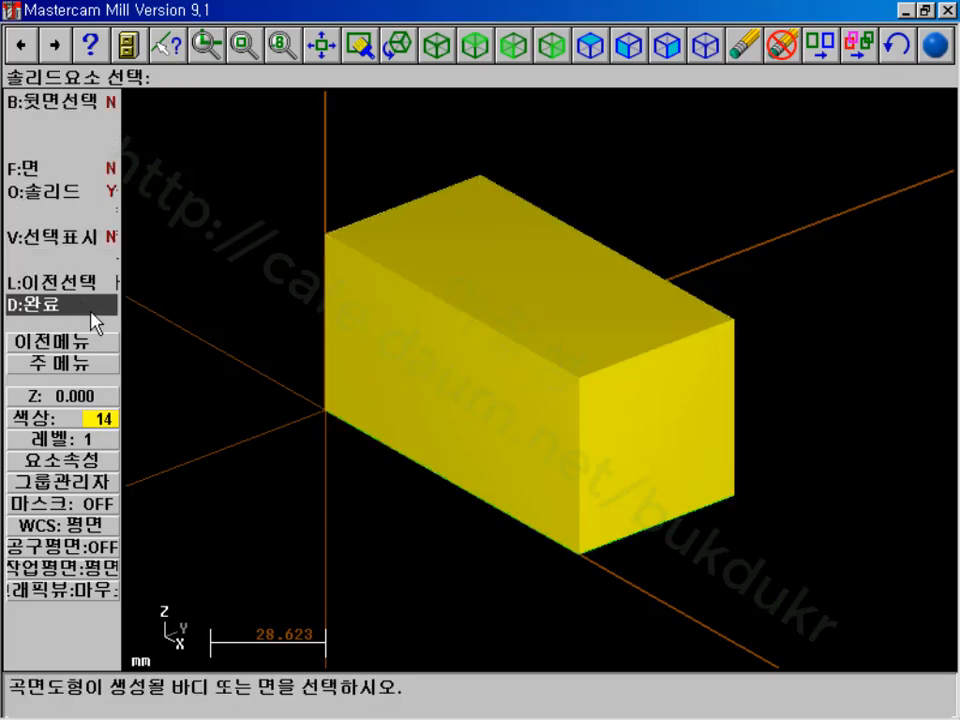
- Check the count of each entity type in the drawing
click(87, 365)
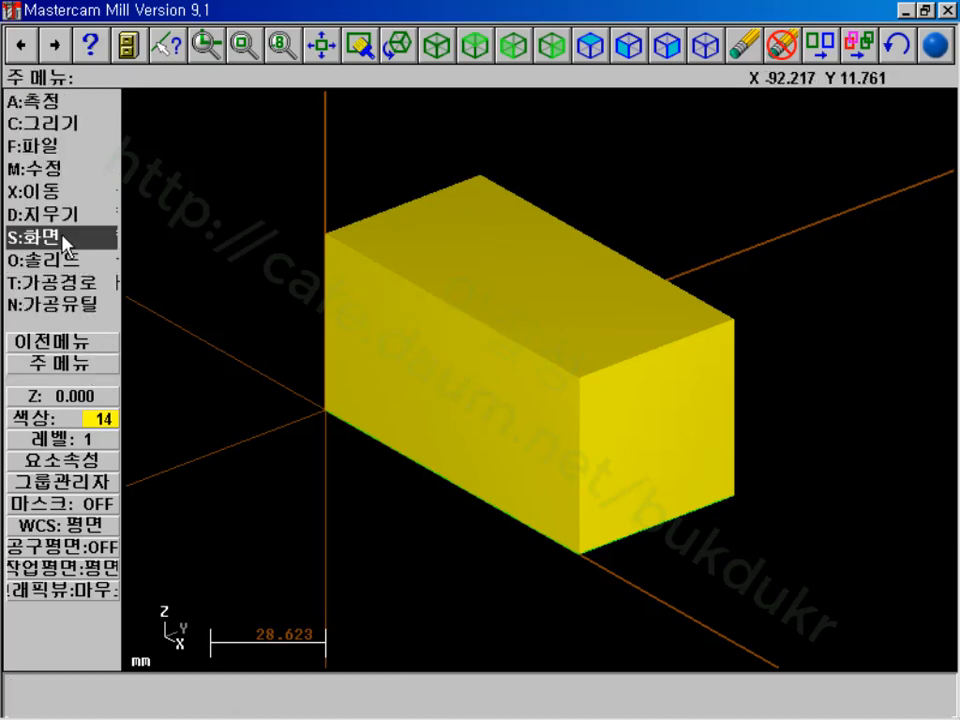
click(108, 238)
click(68, 128)
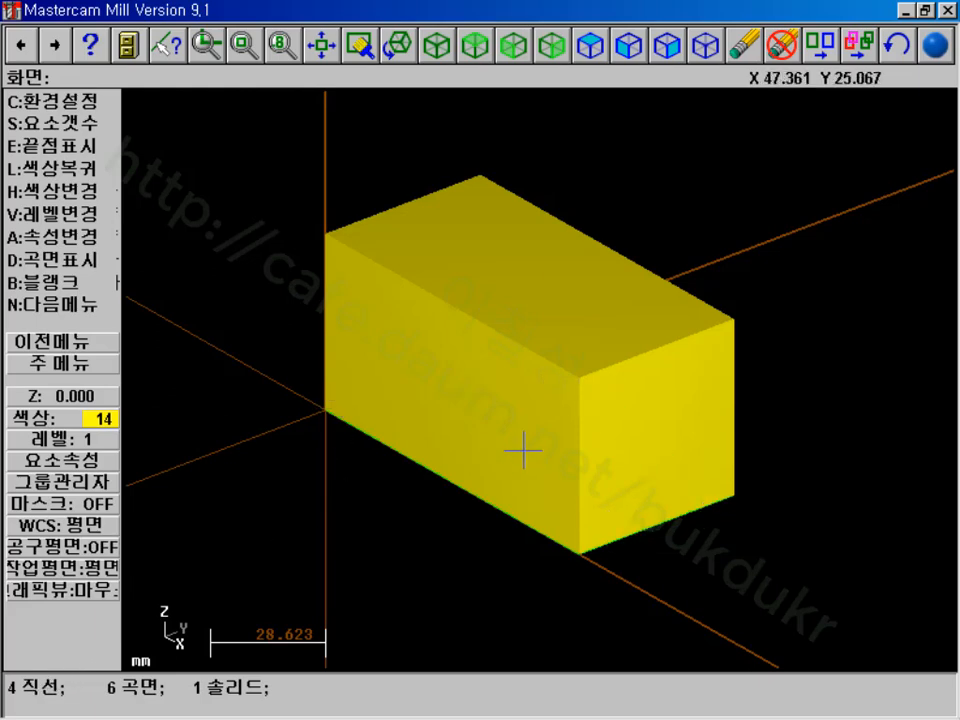
click(80, 366)
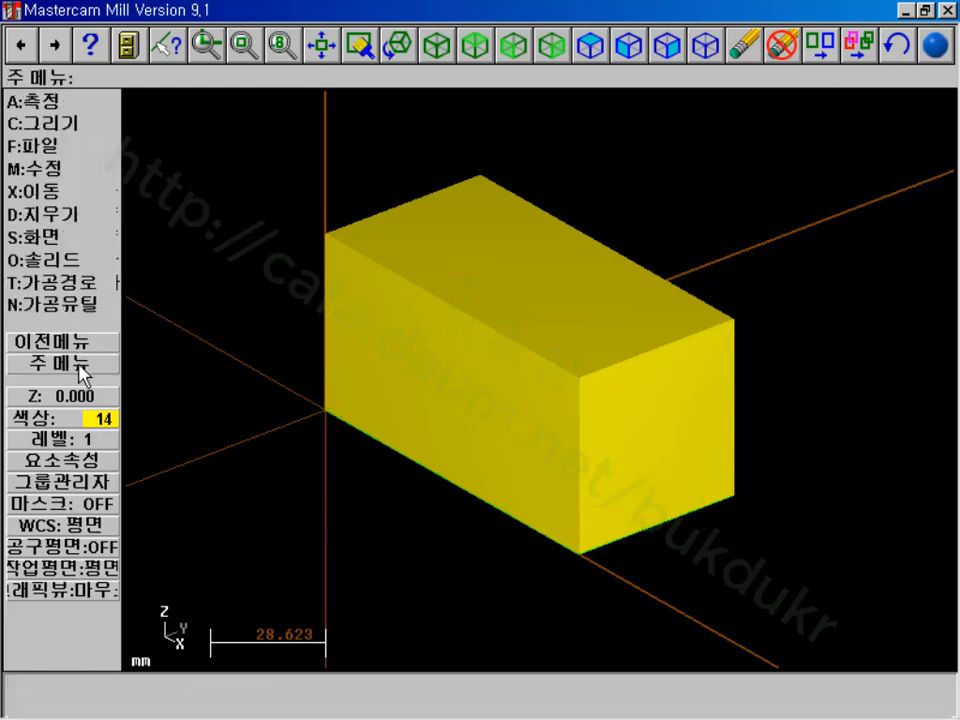
- Move all surfaces to level 2, with the option to use the current level turned off
click(66, 238)
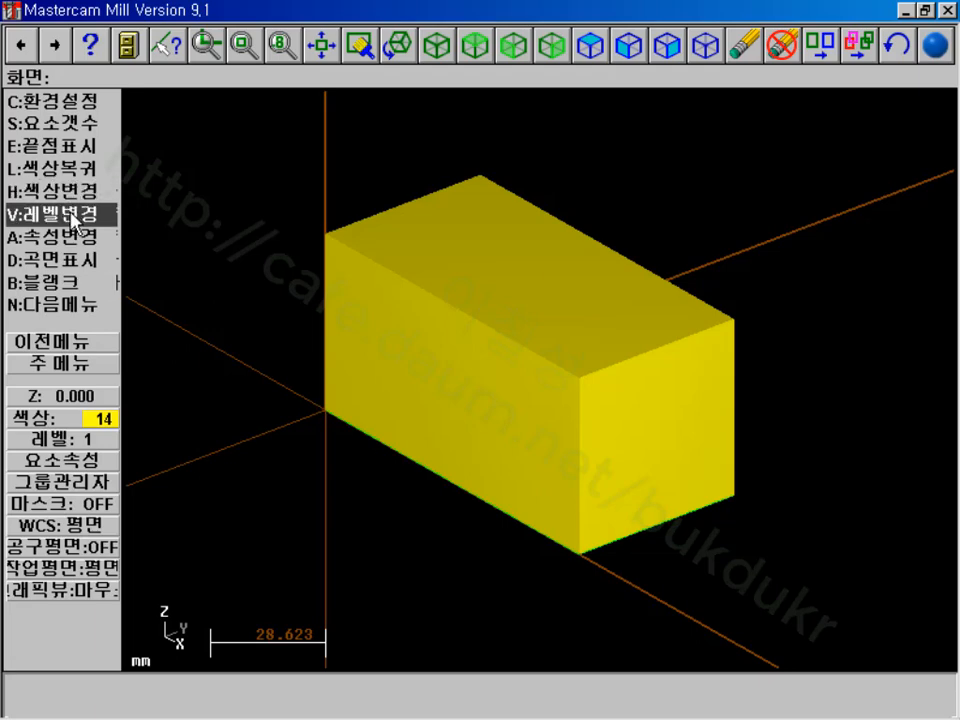
click(74, 215)
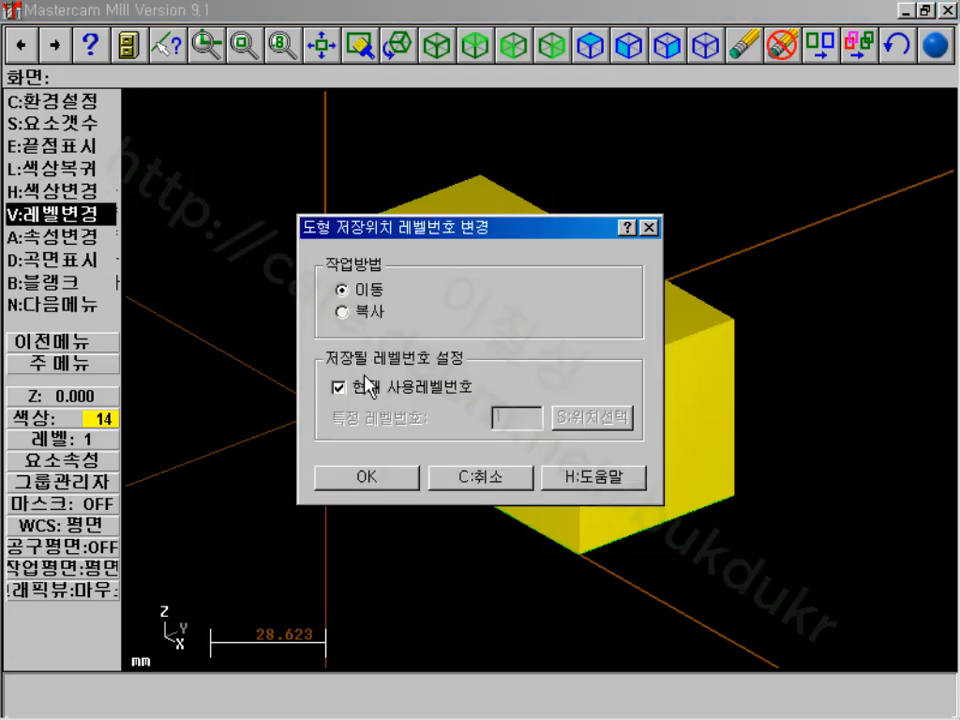
click(338, 388)
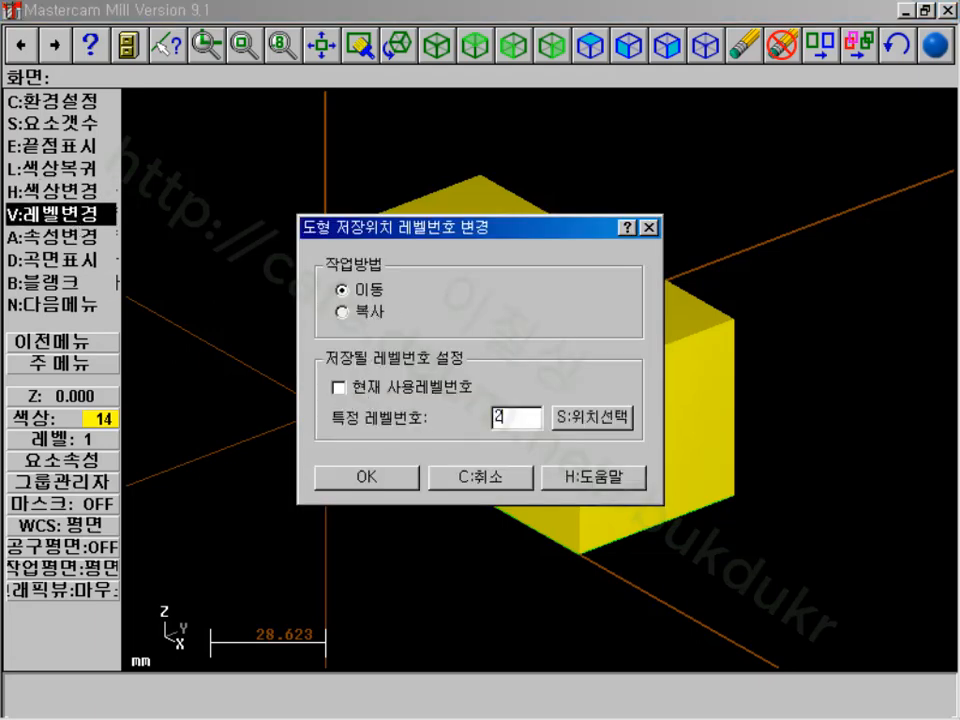
click(416, 485)
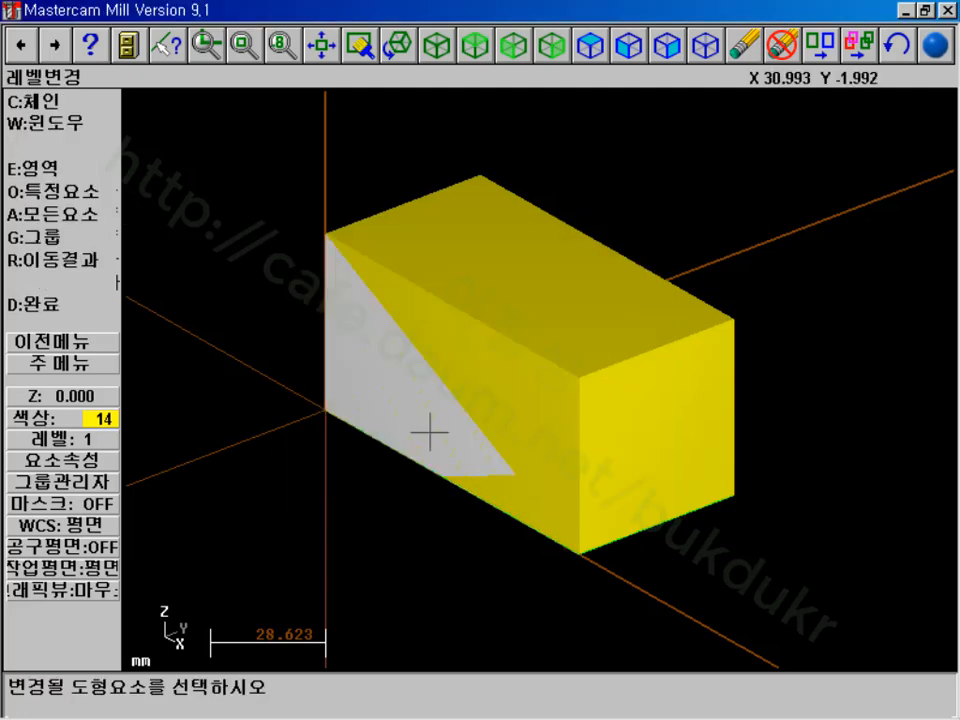
click(57, 222)
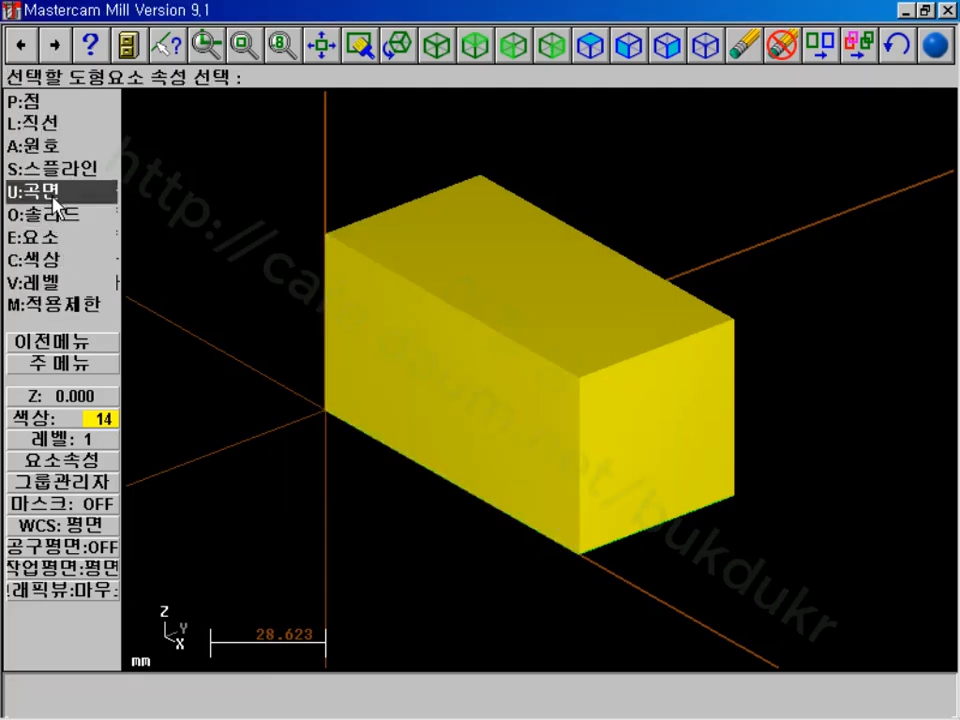
click(55, 193)
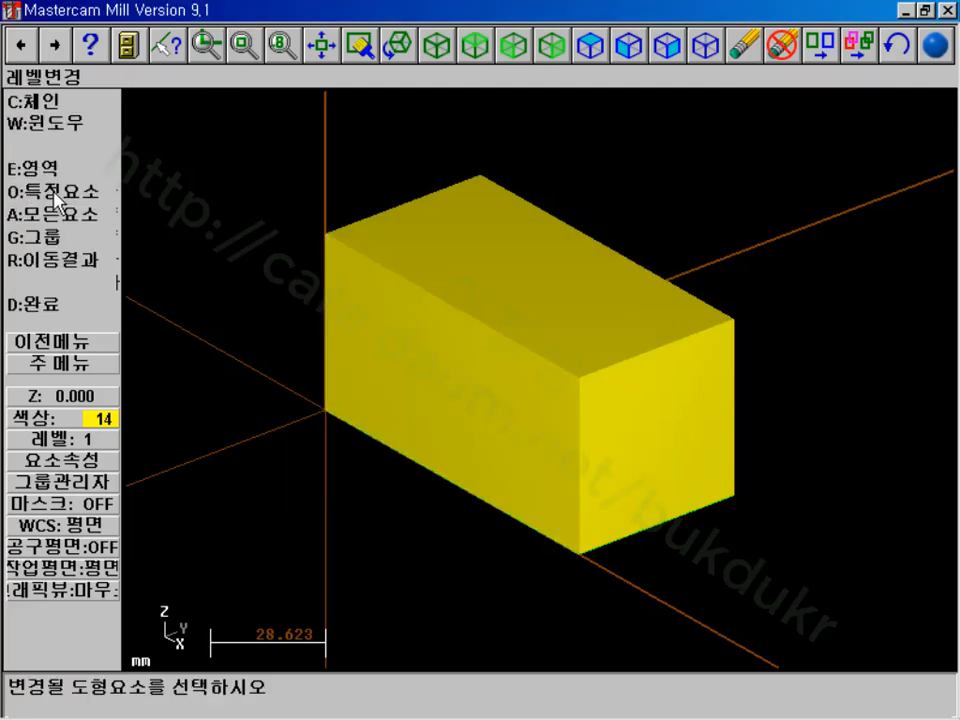
click(90, 370)
- Make level 2 the current level and display only that level, with the block zoomed out slightly
click(70, 440)
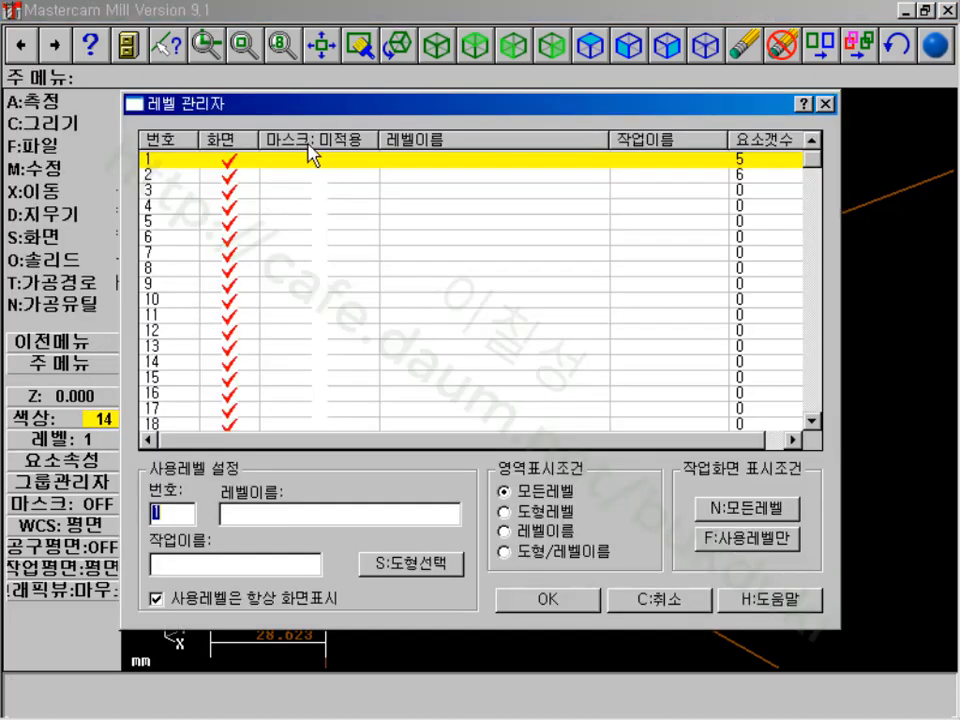
text(2)
click(752, 537)
click(560, 599)
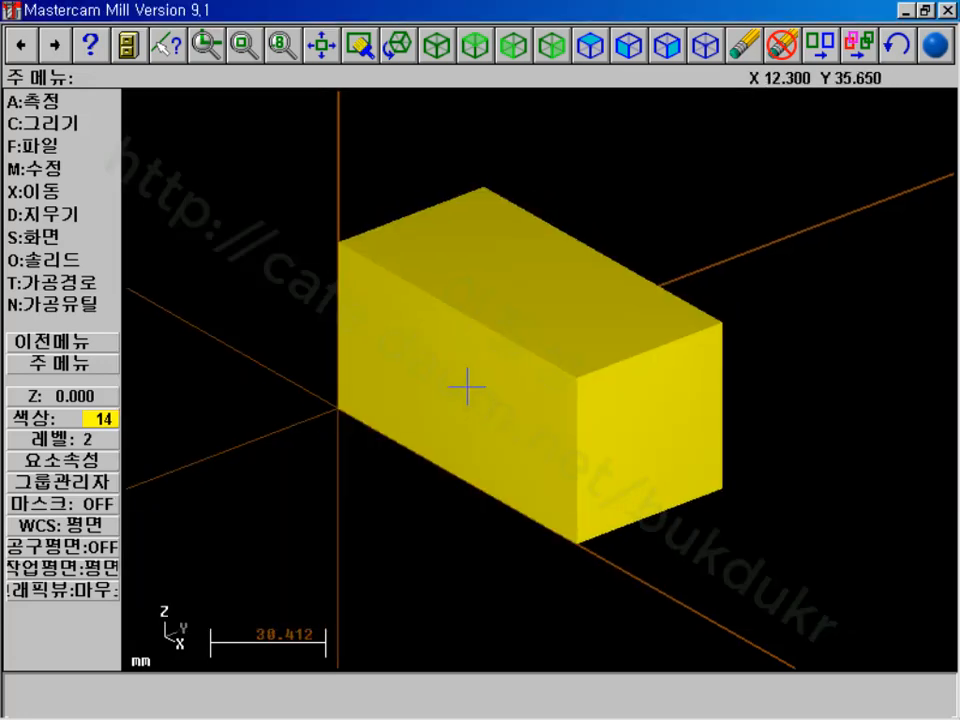
key(alt+F2)
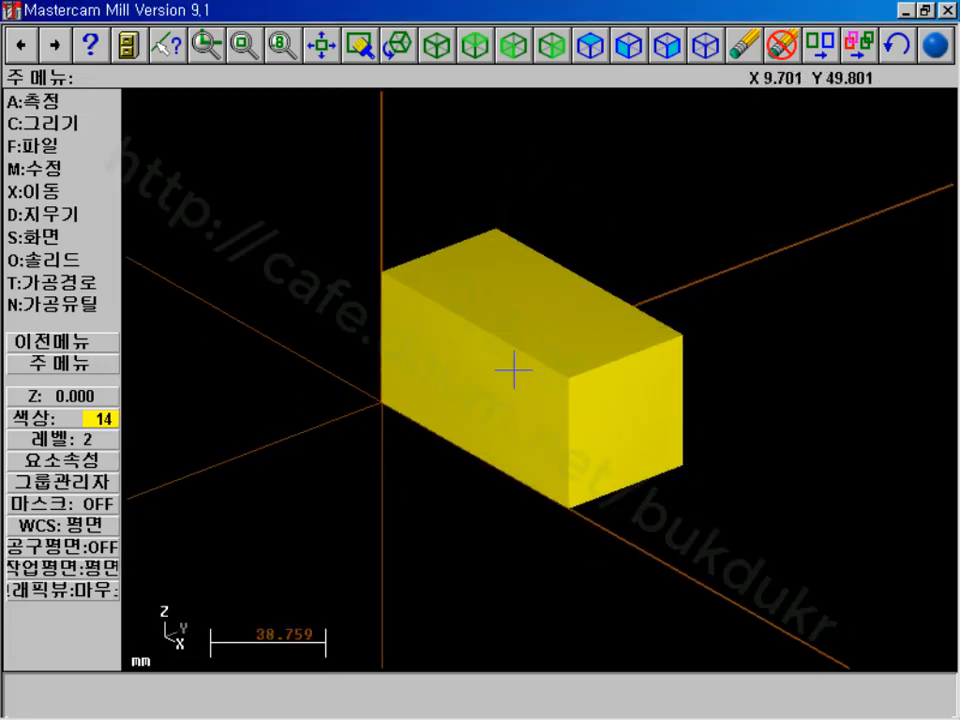
- Analyze the front, top and end faces of the block one by one to check their entity type and level
click(84, 112)
click(450, 354)
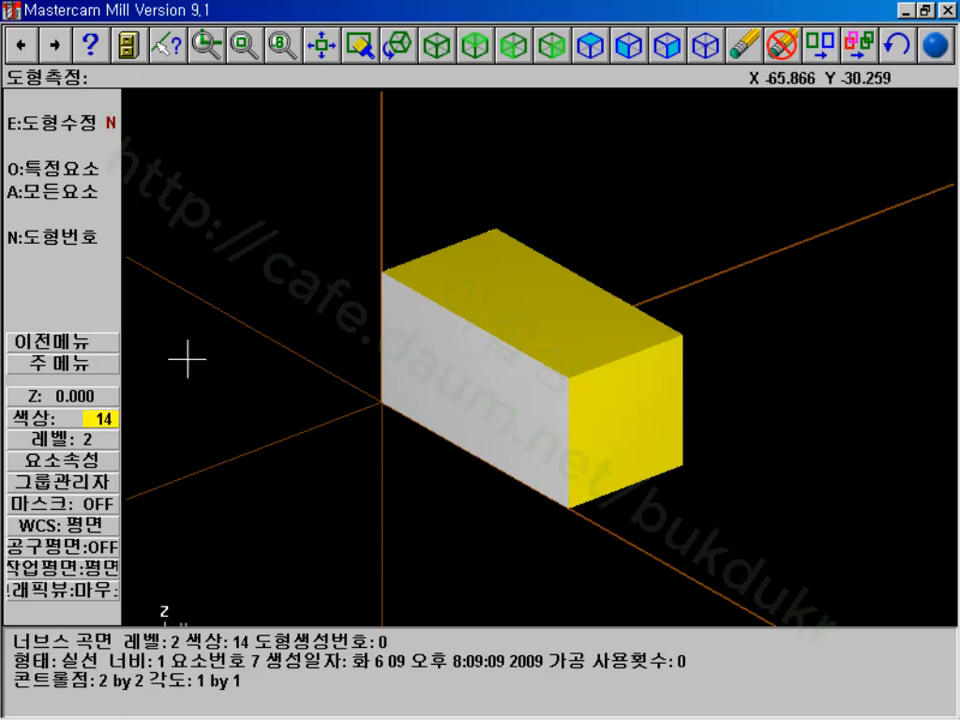
click(553, 281)
click(631, 410)
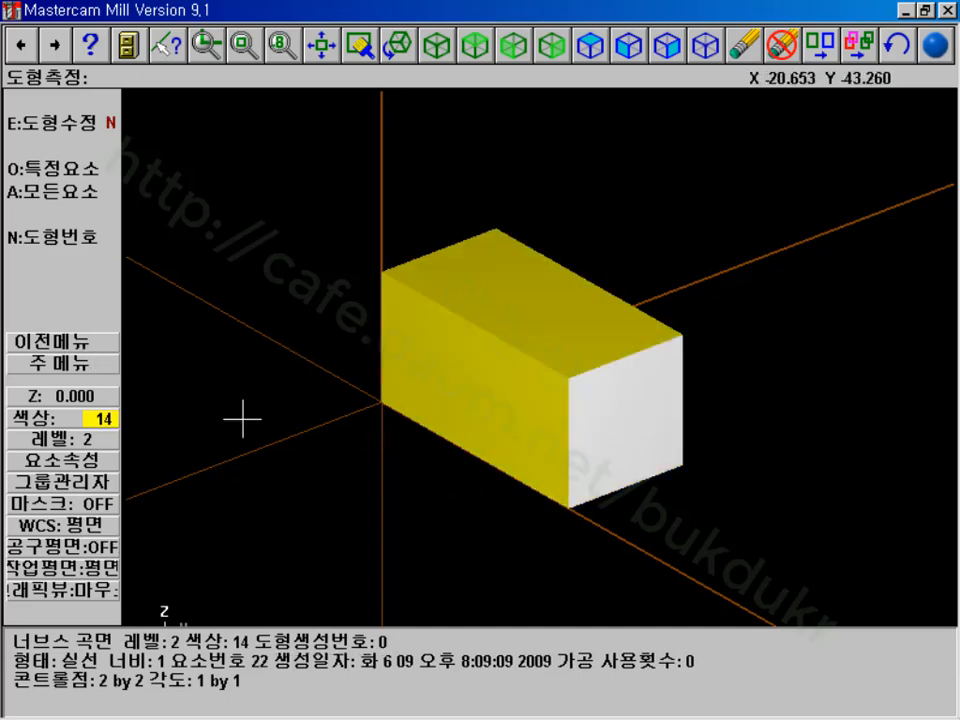
click(400, 370)
click(440, 356)
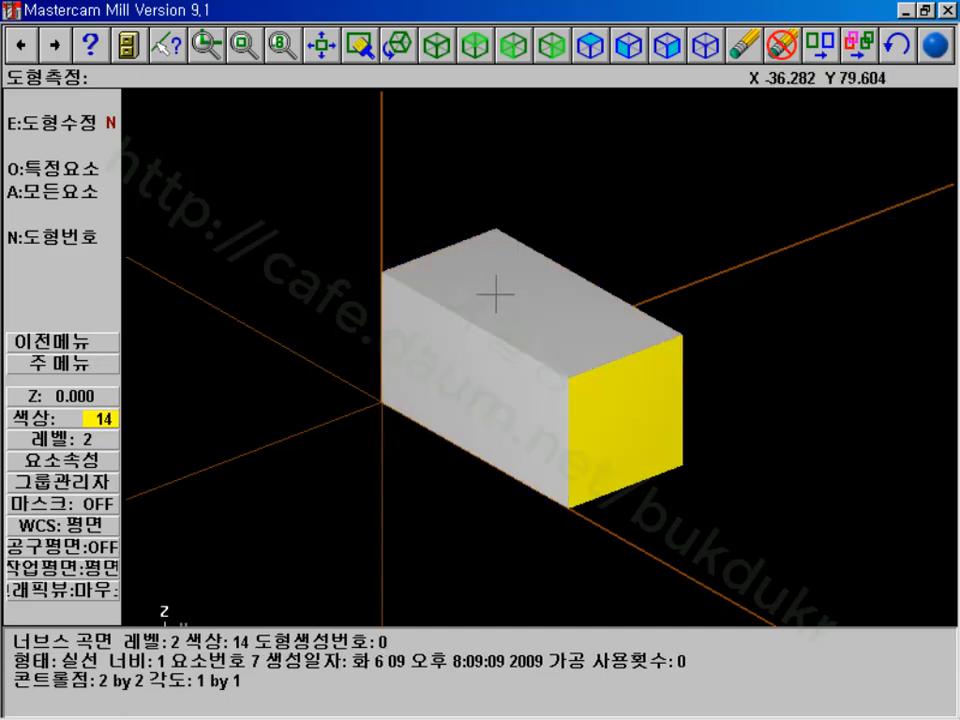
click(500, 294)
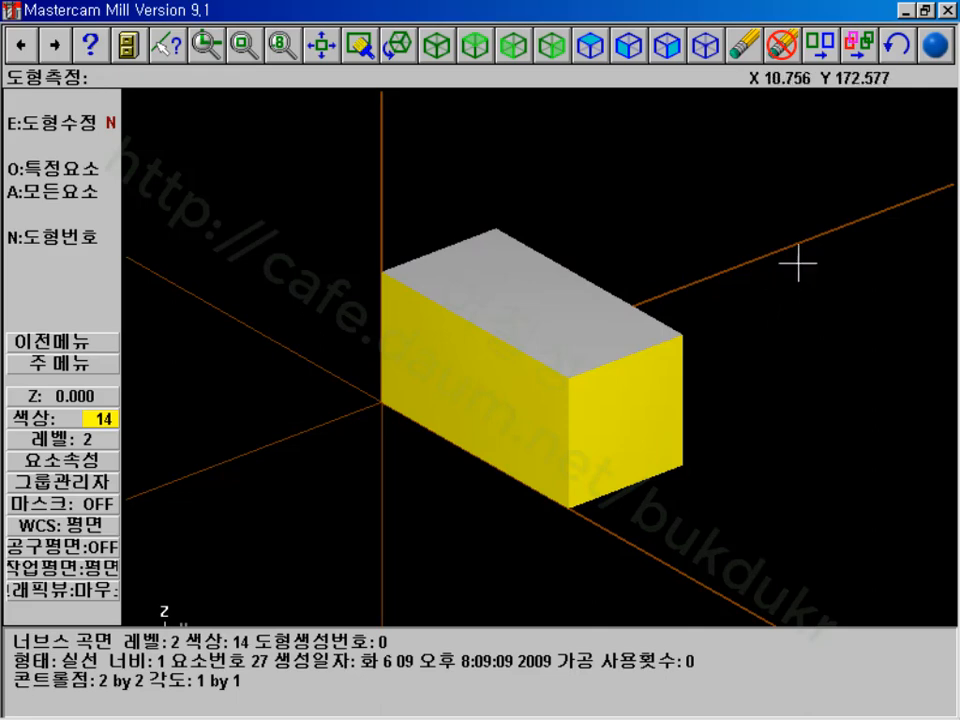
click(669, 424)
click(545, 434)
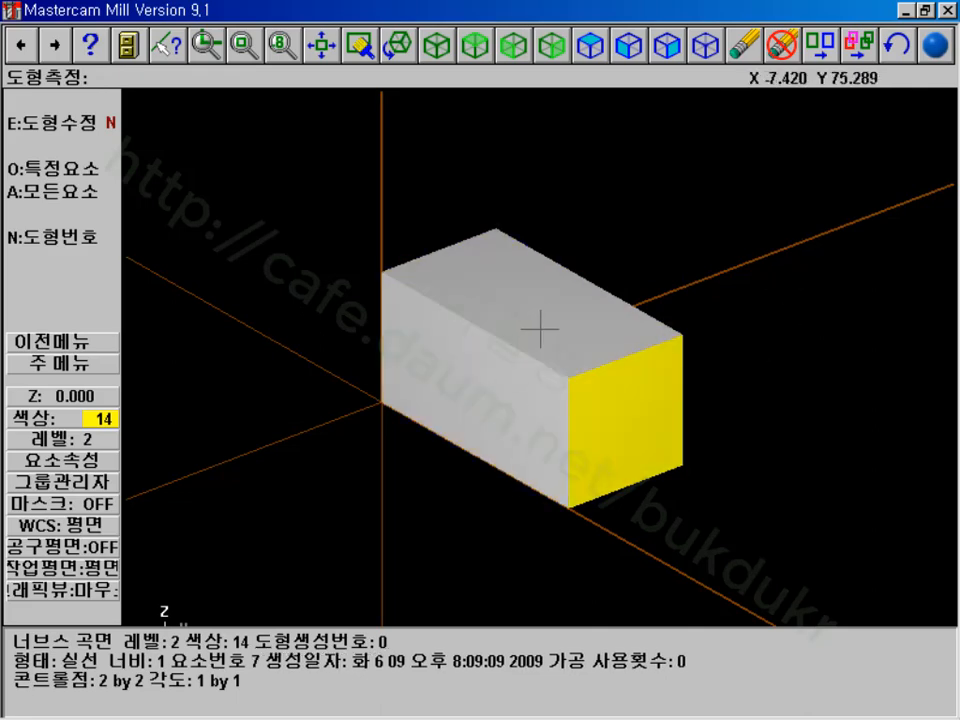
click(93, 366)
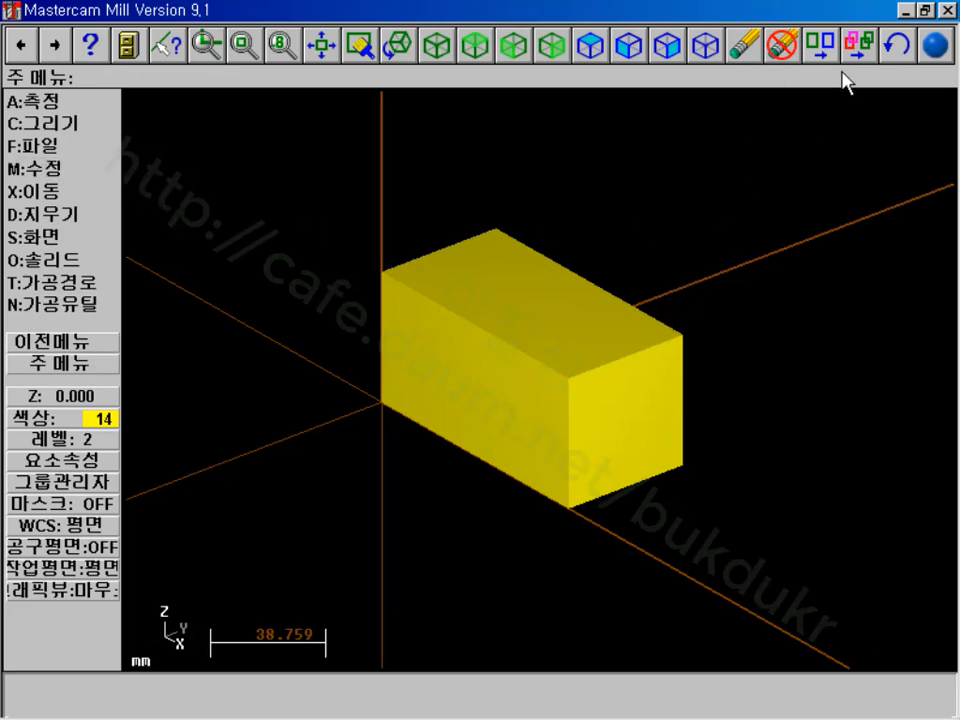
- Set the current colour to red, number 12, and apply it to the block's front long surface
click(80, 419)
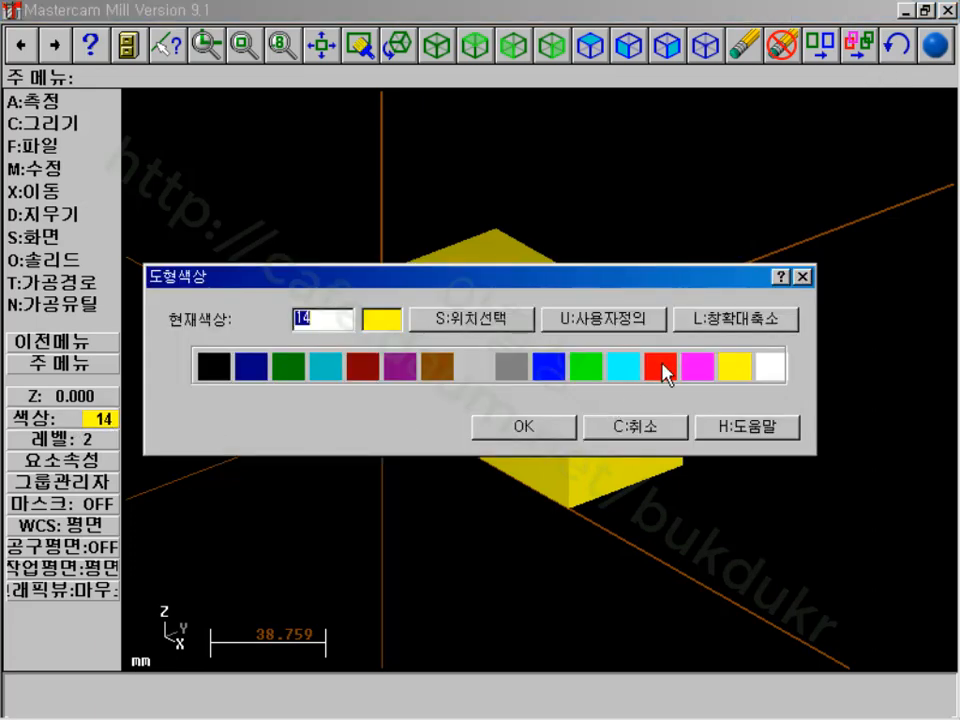
click(665, 374)
click(553, 433)
click(820, 46)
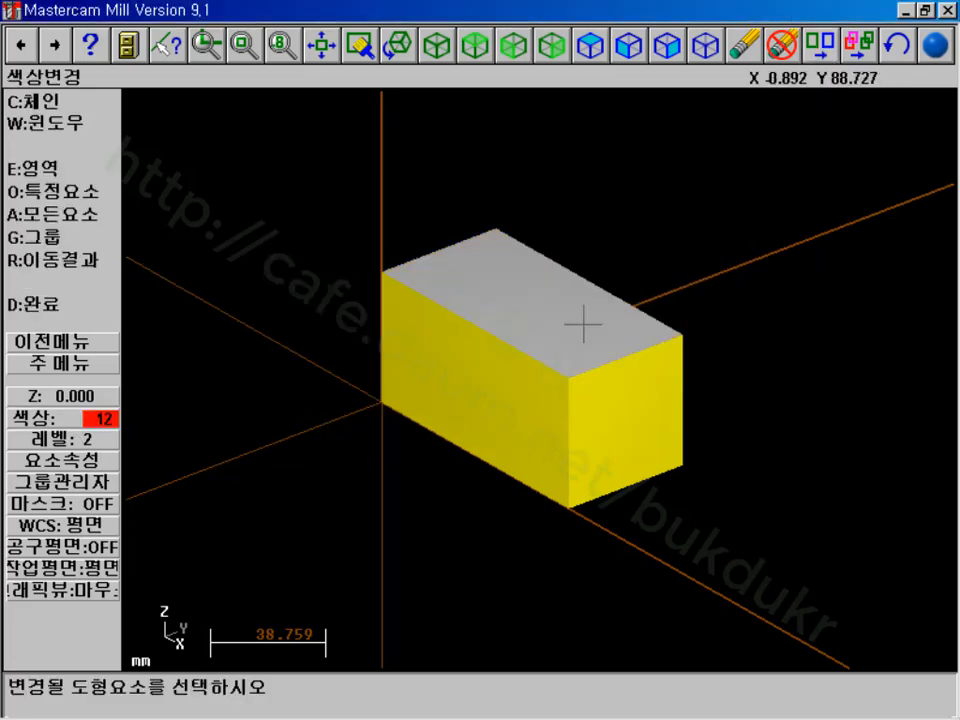
click(489, 396)
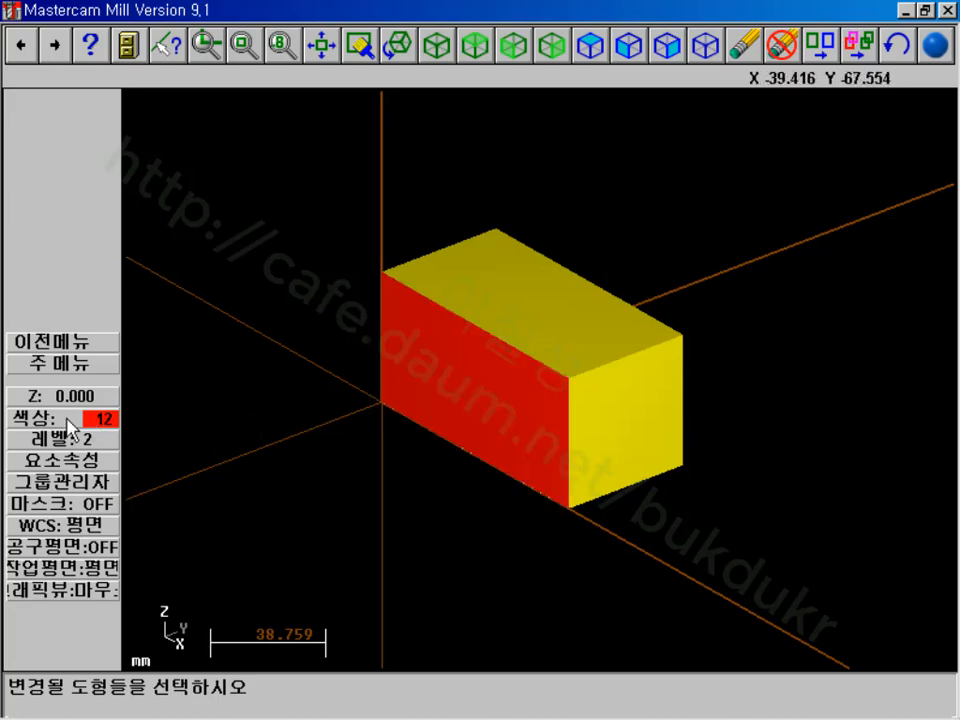
- Set the current colour to green, number 10, and apply it to the block's top surface
click(70, 422)
click(595, 372)
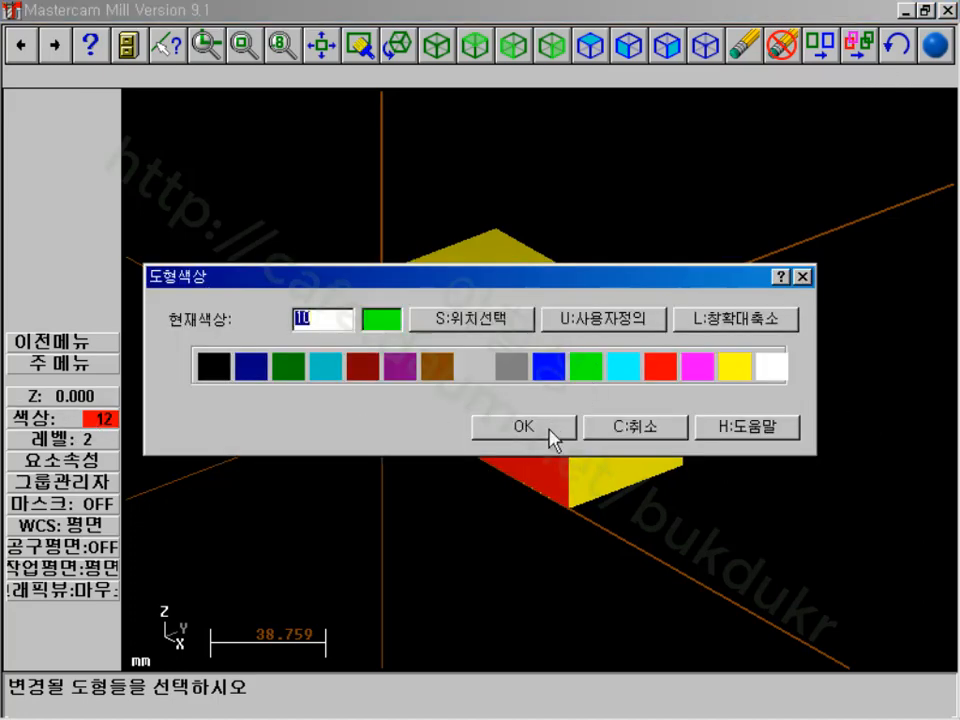
click(551, 438)
click(561, 347)
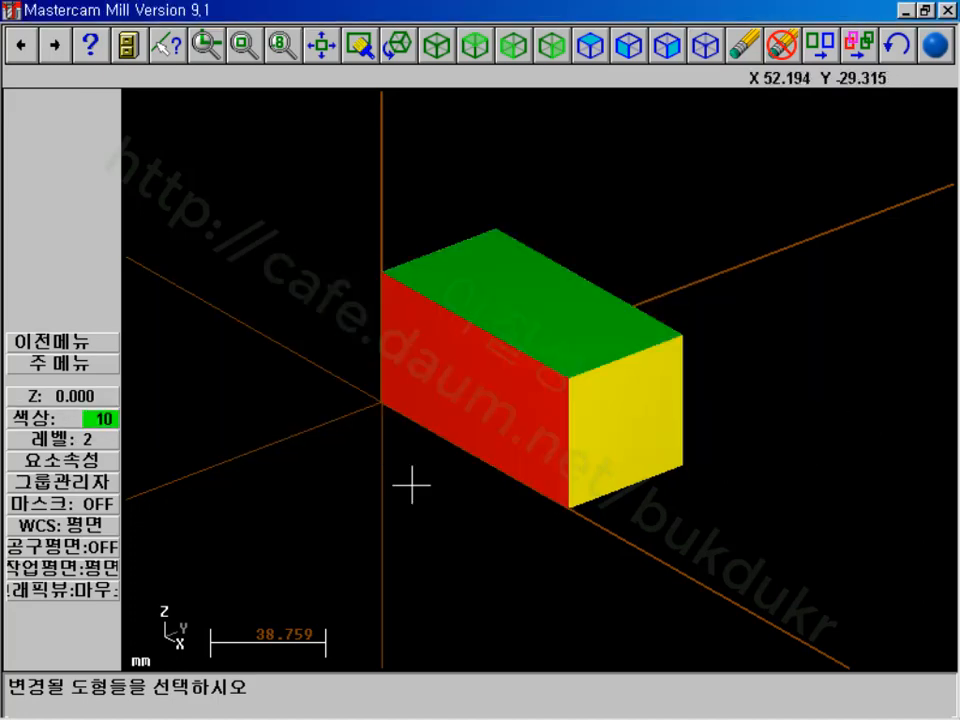
- Set the current colour to purple, number 5, and apply it to the block's right end surface
click(70, 422)
click(403, 367)
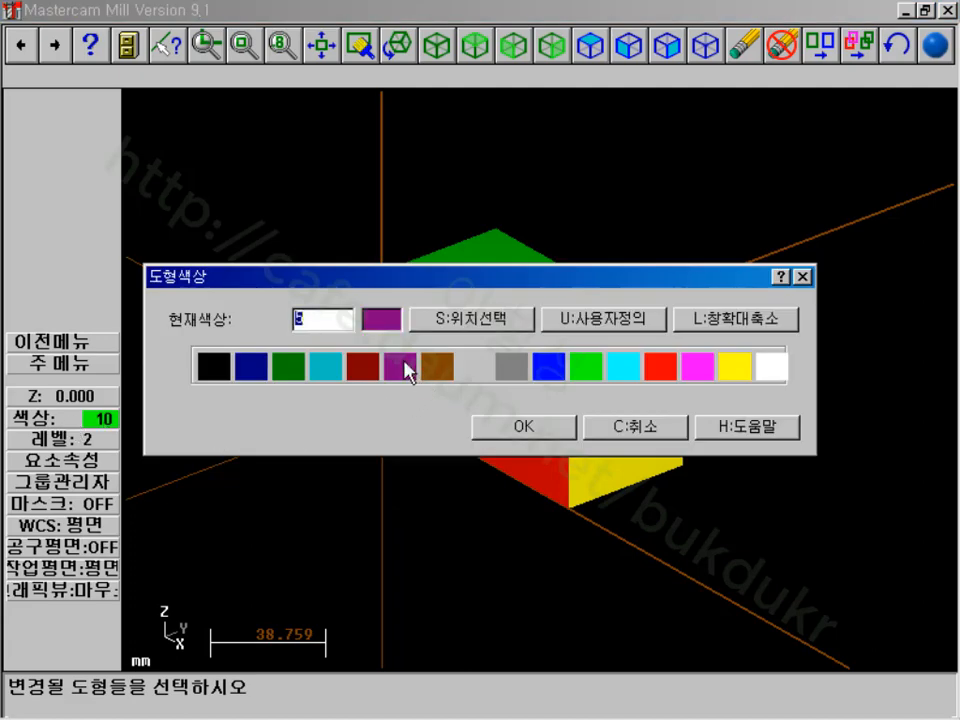
click(522, 430)
click(625, 425)
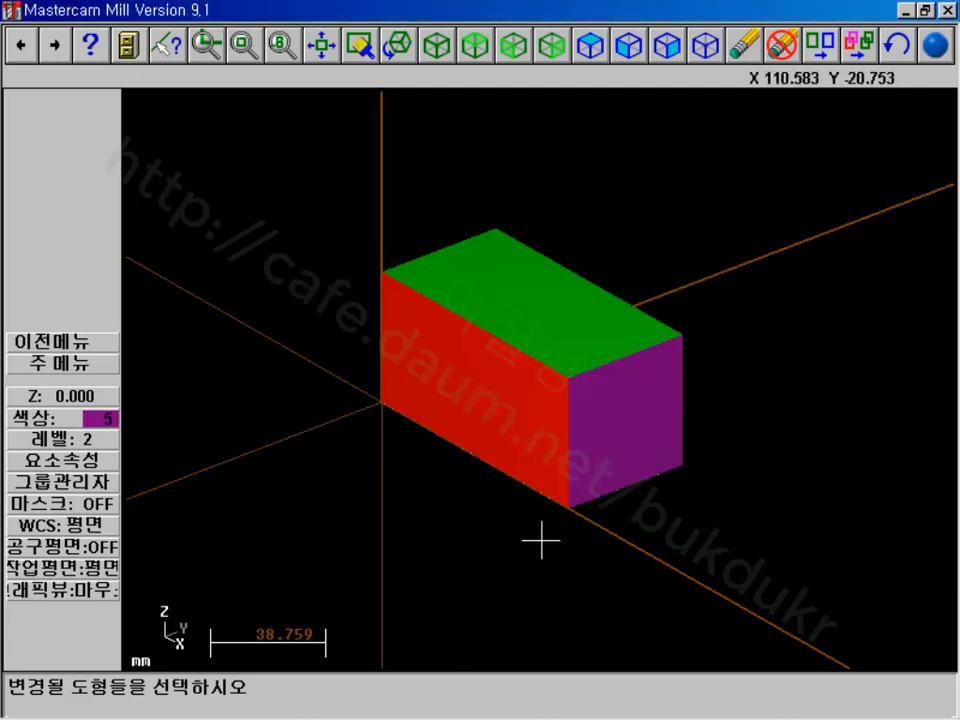
- Set the current colour to cyan, number 11, and apply it to the block's rear long surface
click(393, 55)
click(311, 390)
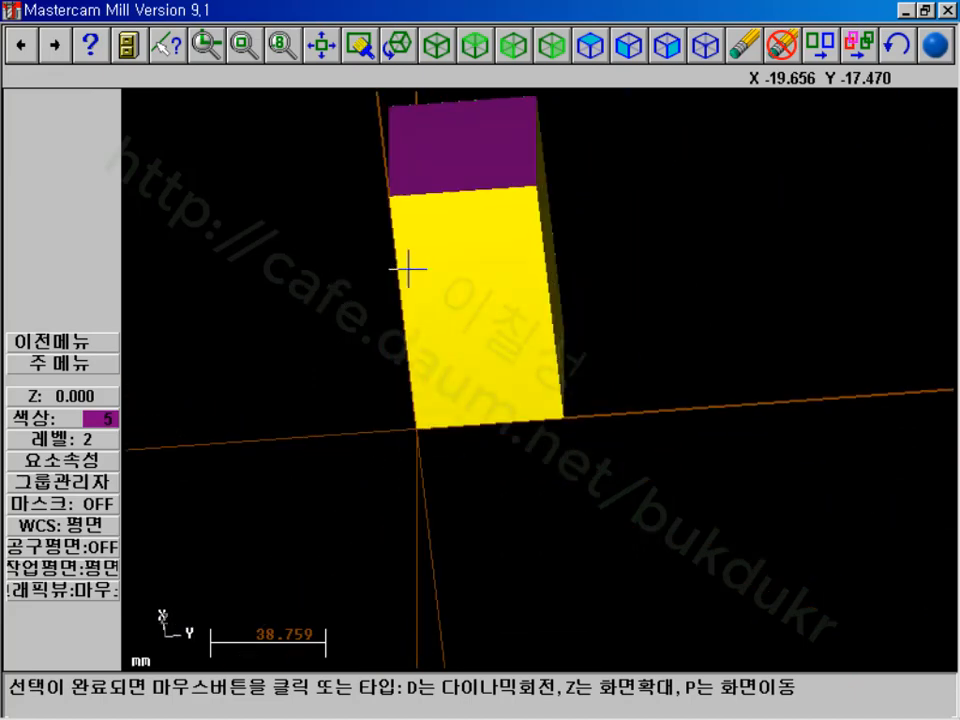
click(463, 310)
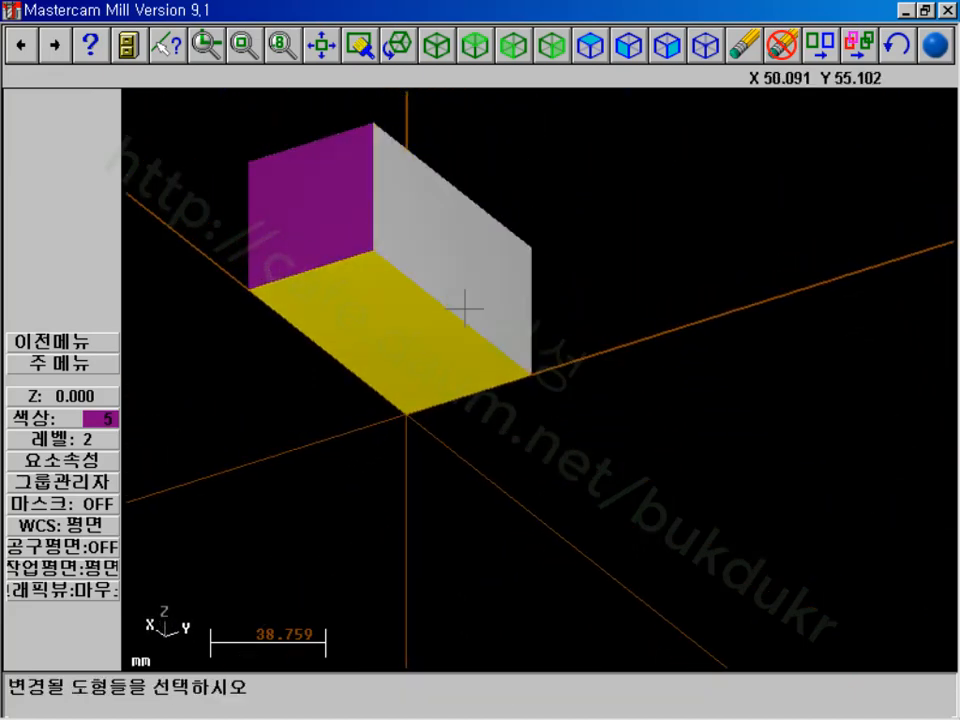
click(463, 310)
click(72, 422)
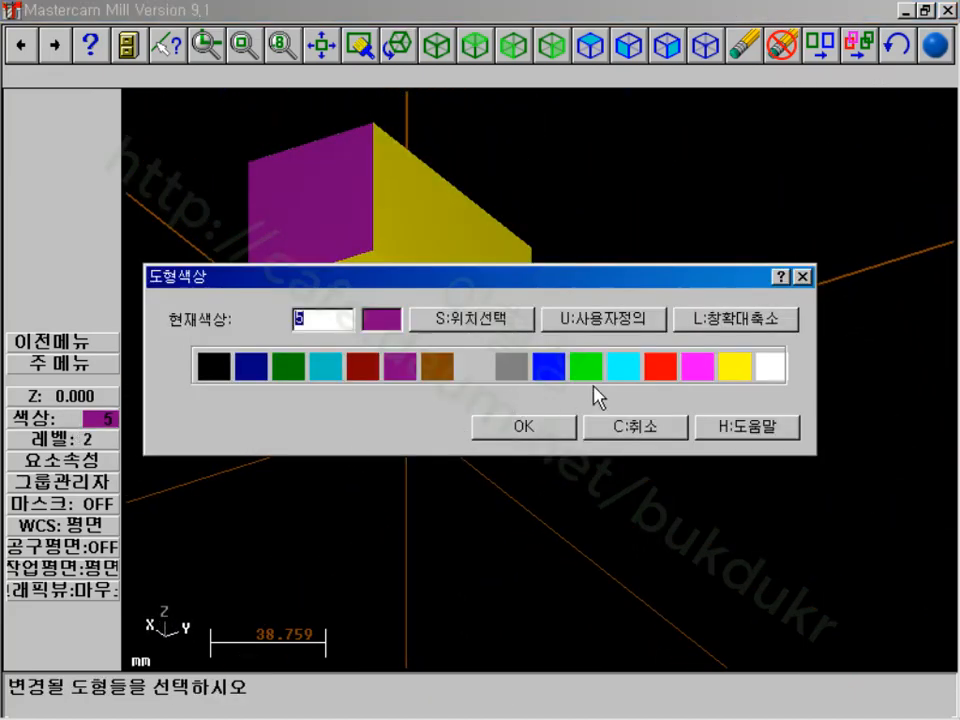
click(628, 372)
click(566, 425)
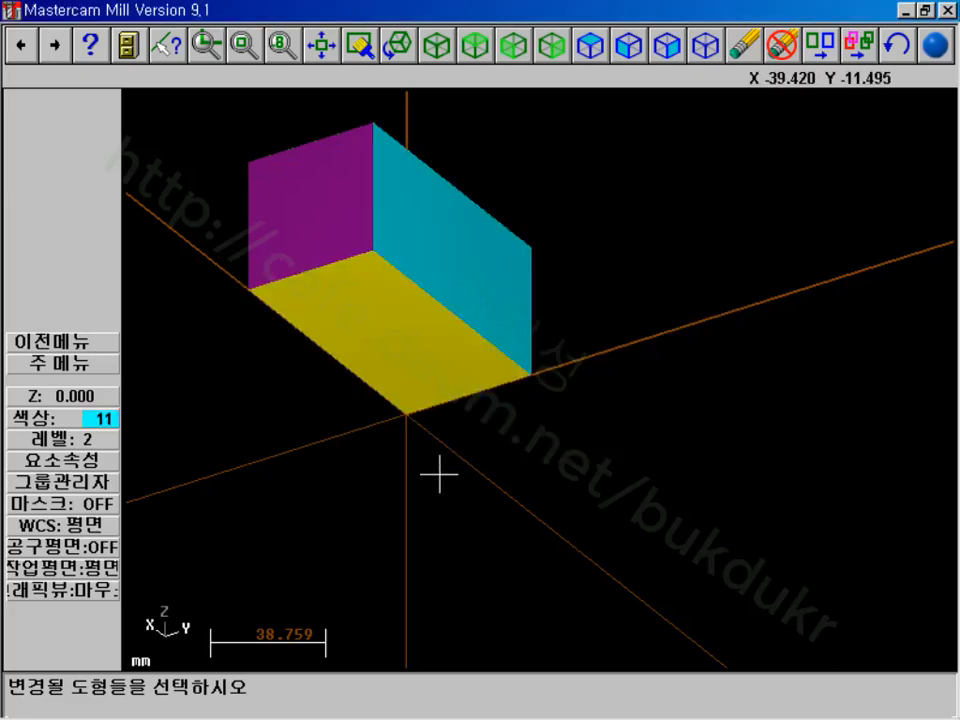
- Set the current colour to blue, number 9, and apply it to the block's bottom surface
click(72, 420)
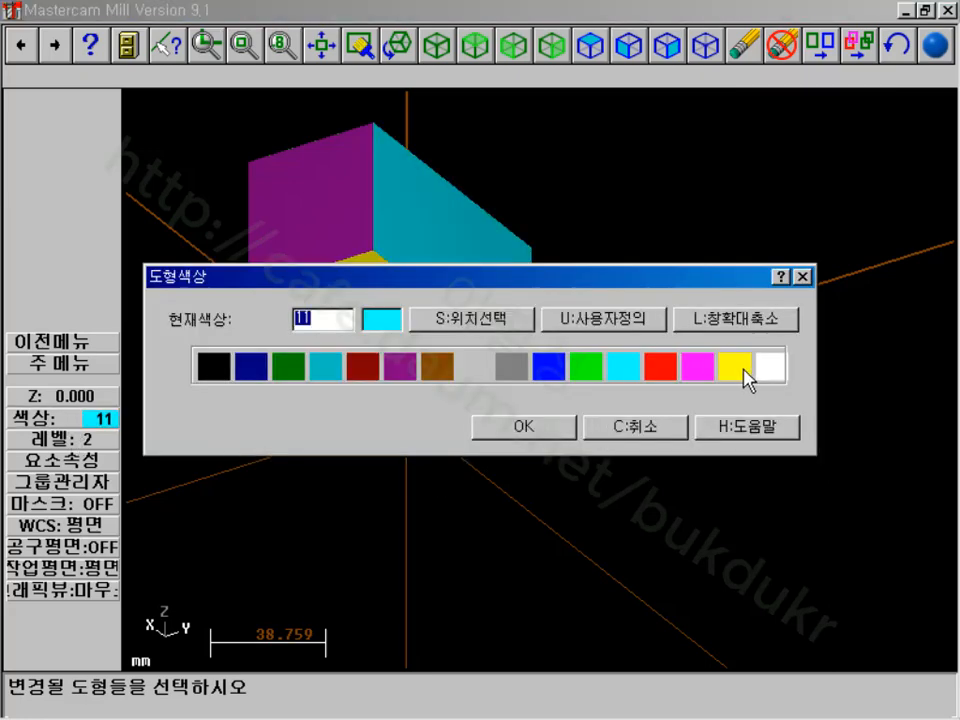
click(548, 367)
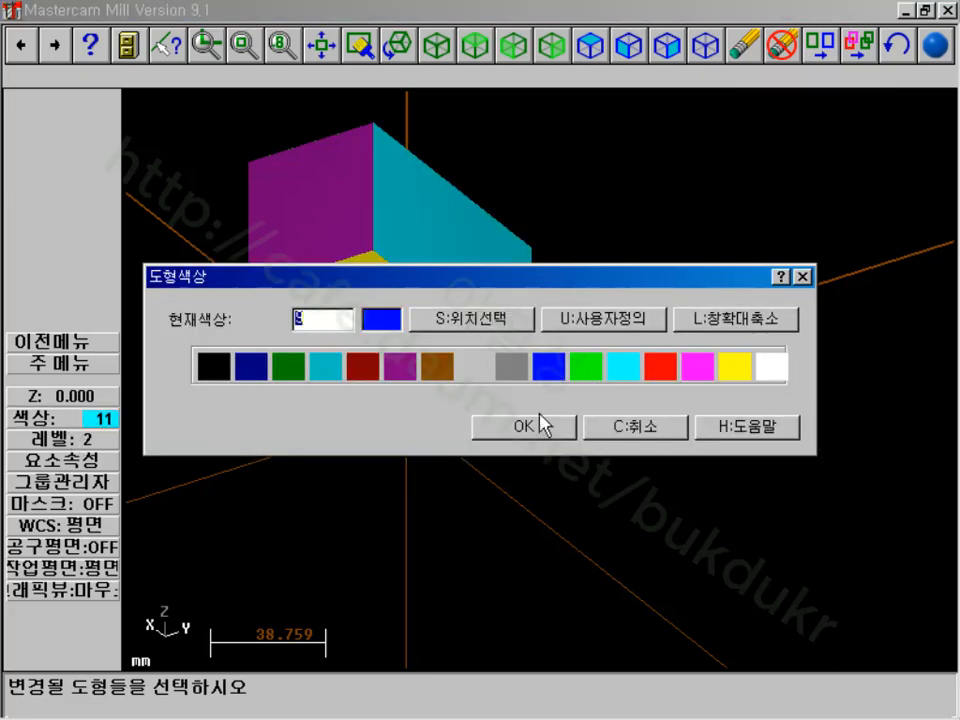
click(531, 430)
click(480, 370)
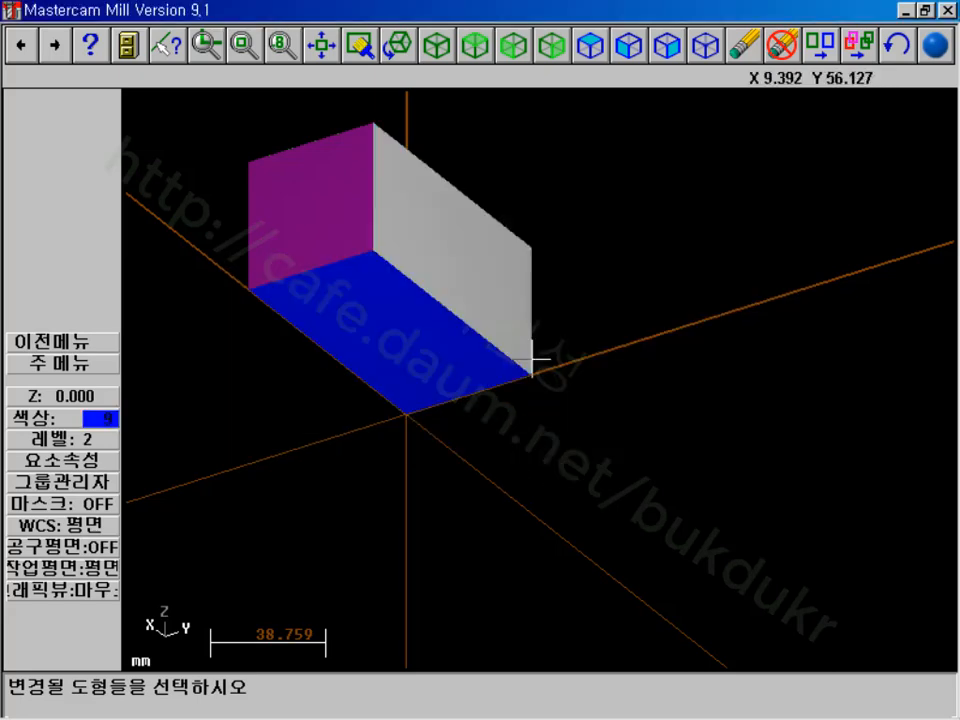
- Inspect the coloured surfaces from the isometric view and from a rotated view, and end in a slightly zoomed-out isometric view
click(437, 47)
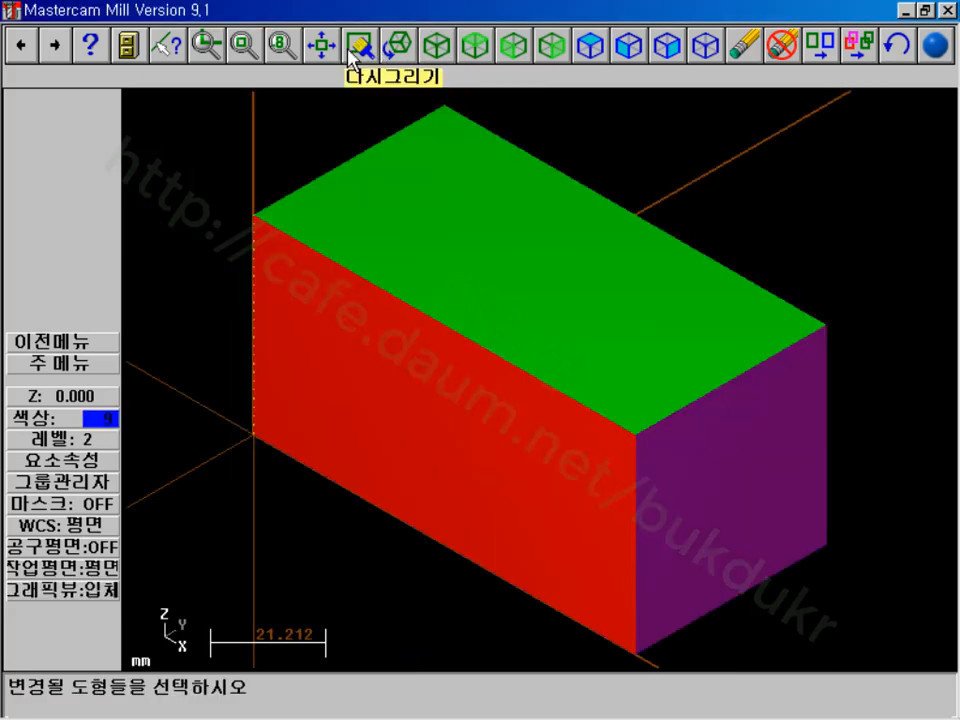
click(399, 47)
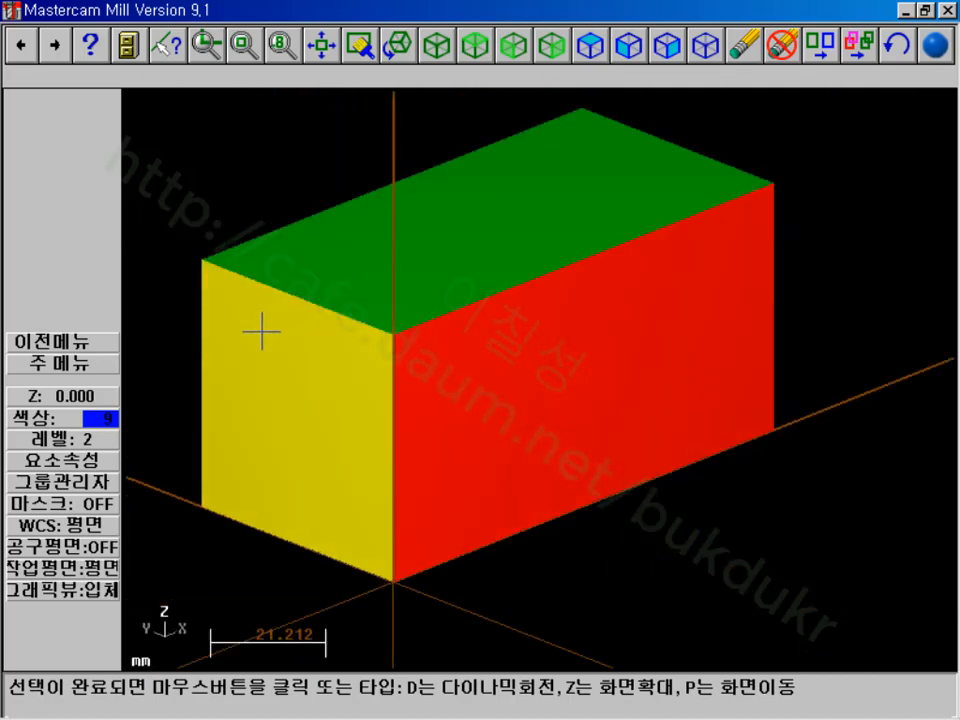
click(261, 331)
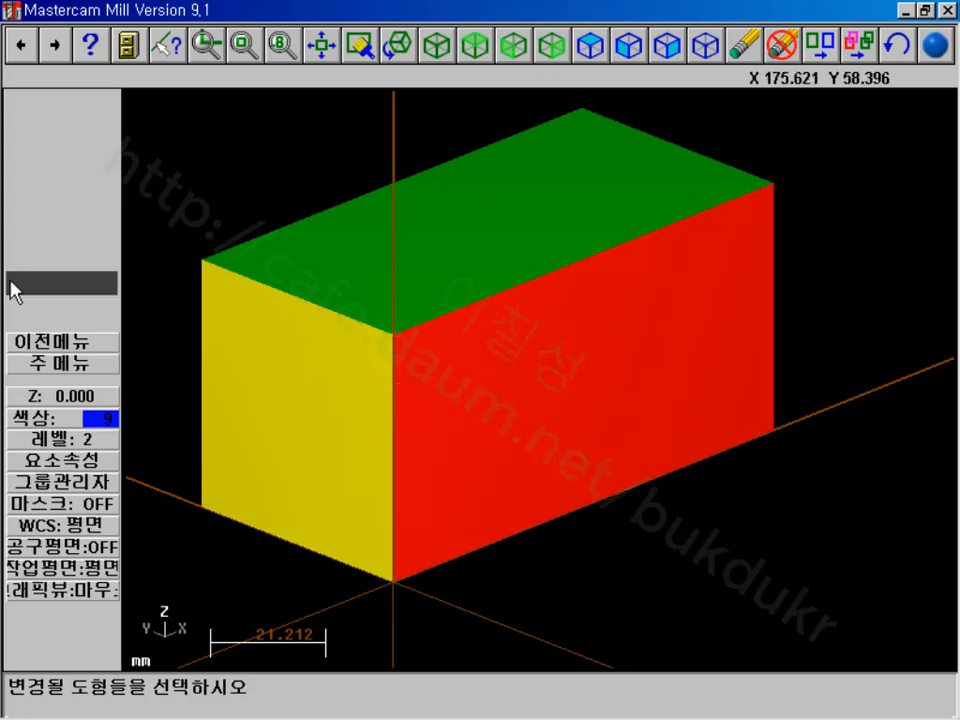
click(38, 364)
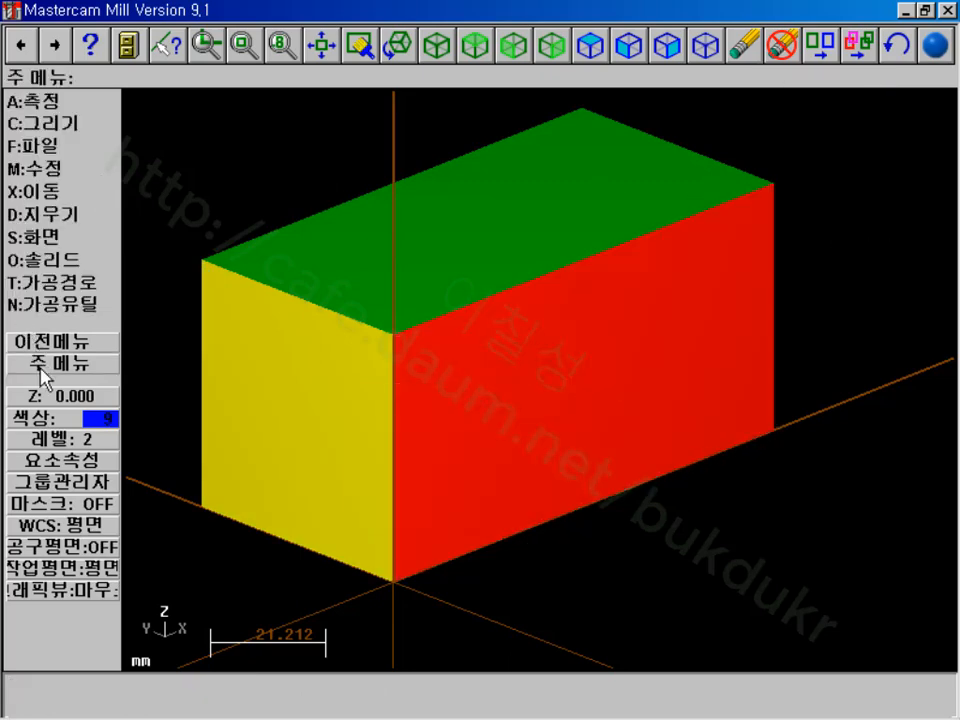
click(435, 47)
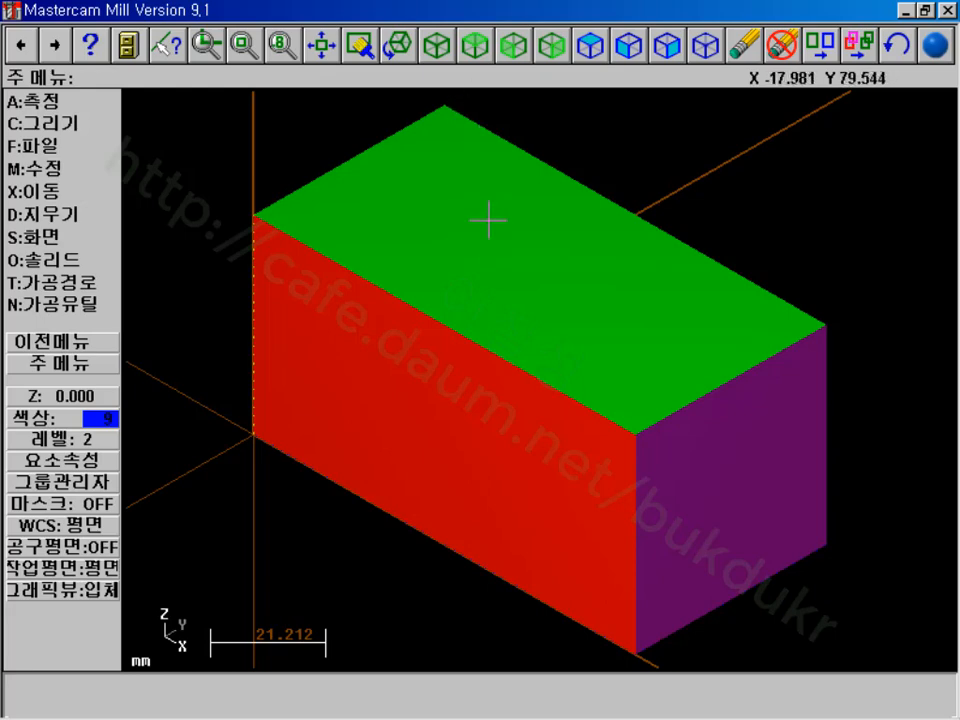
scroll(488, 220, down, 4)
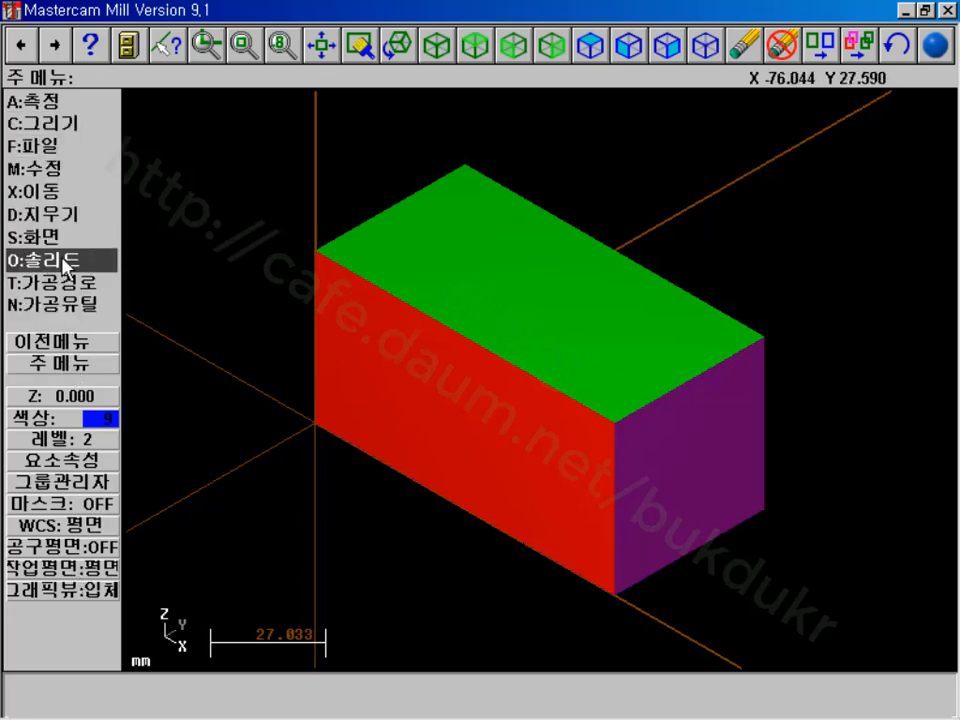
- Set the construction depth Z to 50
click(48, 397)
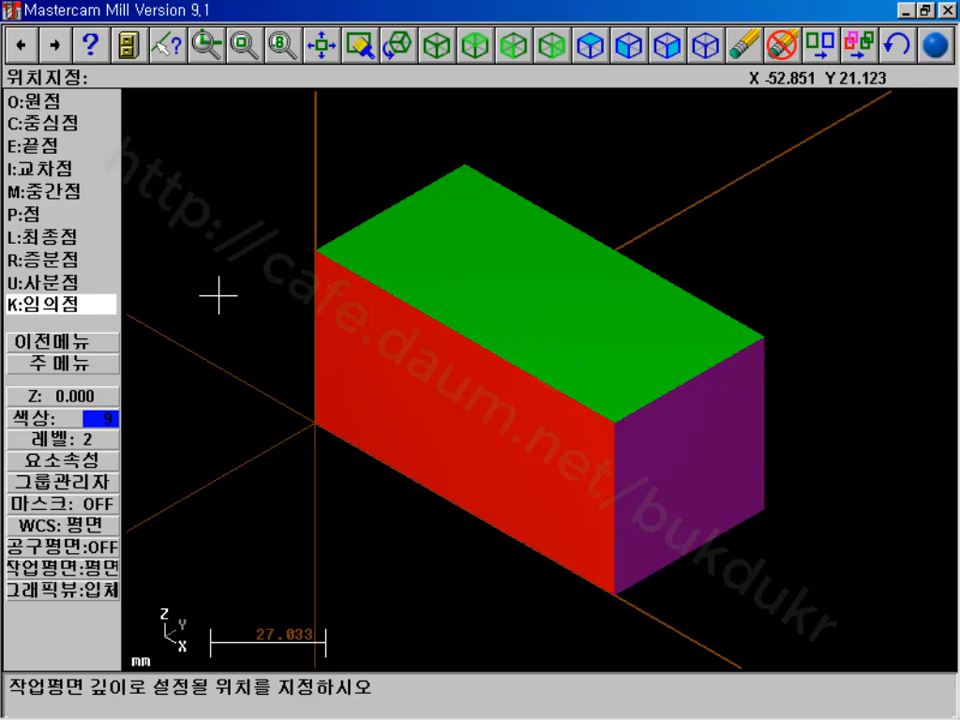
text(50)
key(Return)
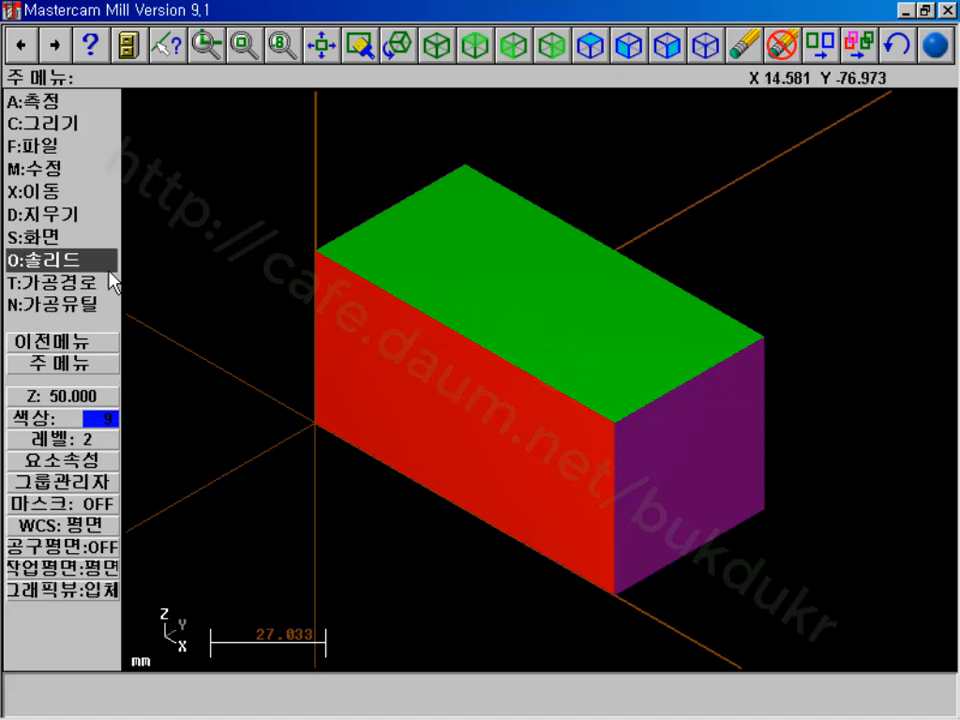
- Create letter text G17 in the Drafting (Stick) font with a height of 40, ready for placement
click(62, 124)
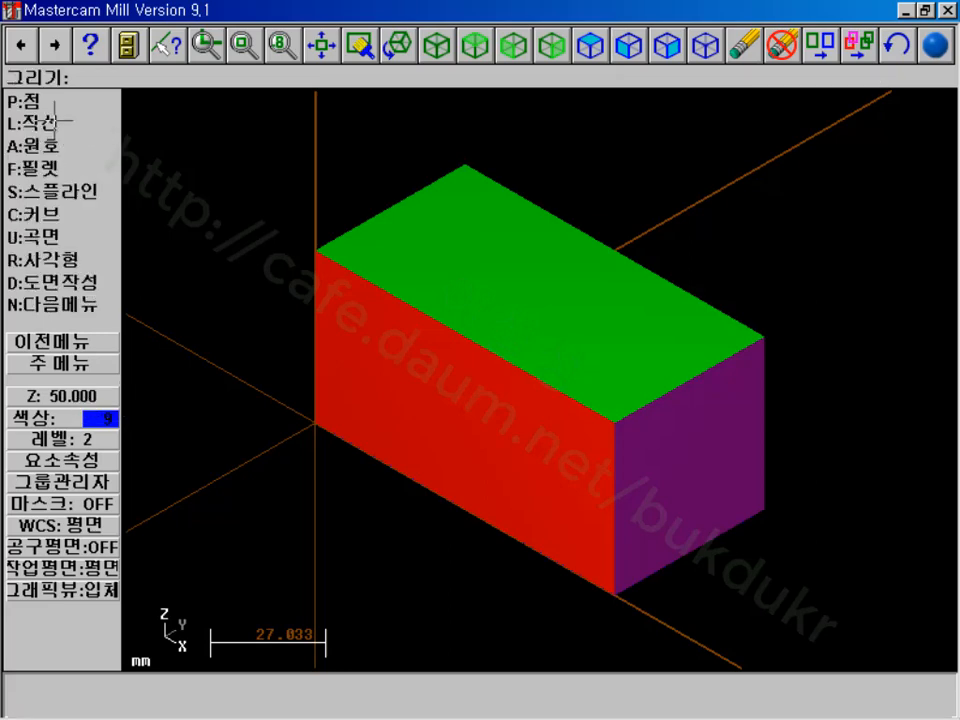
click(70, 304)
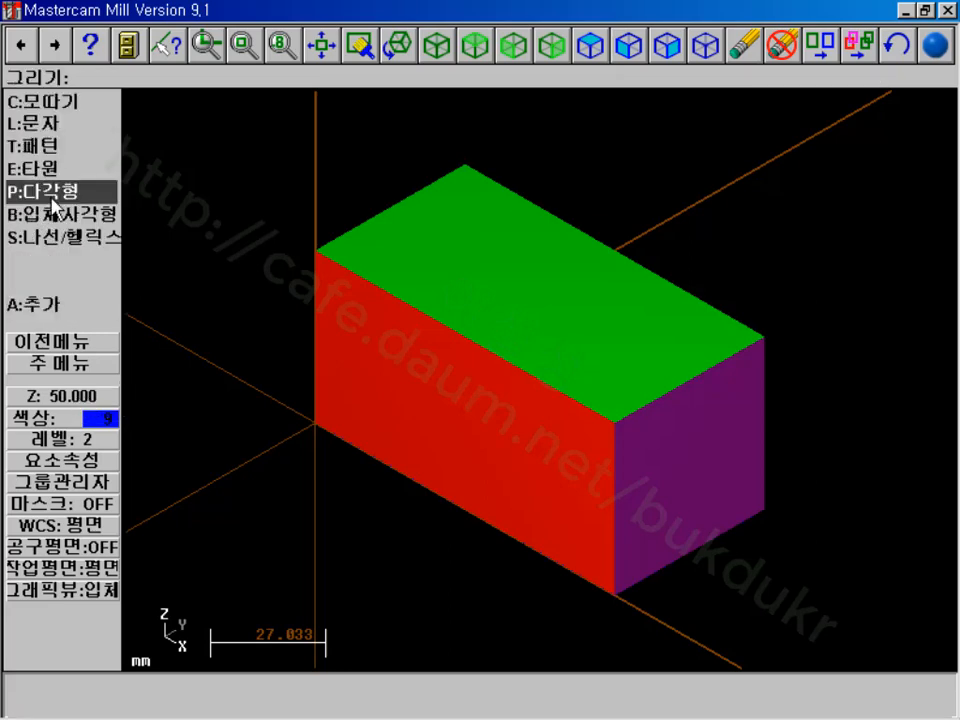
click(40, 122)
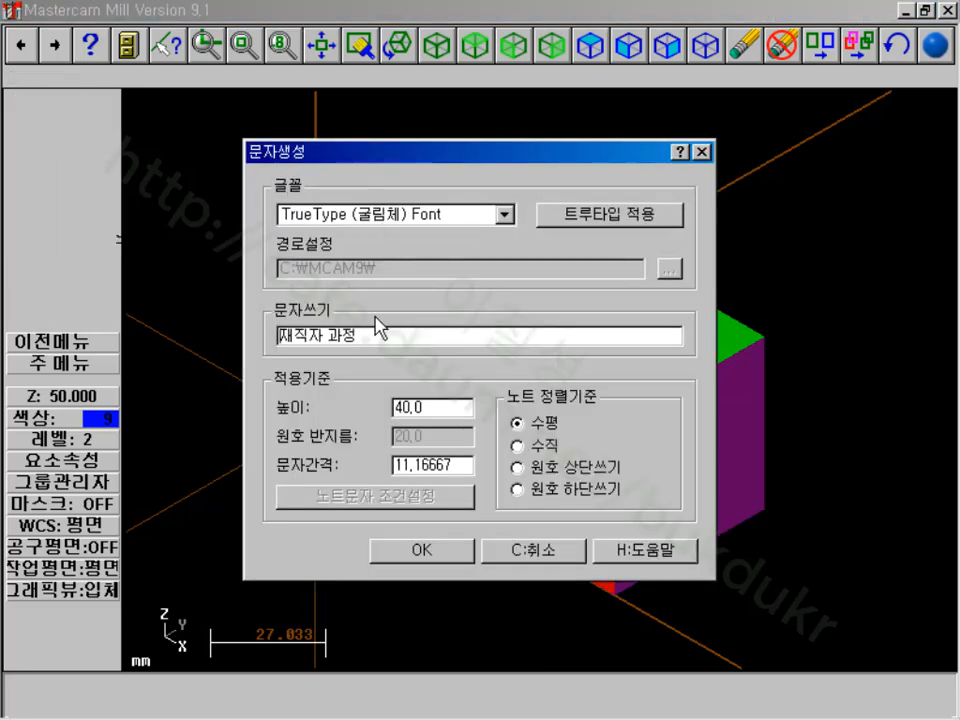
drag(376, 337, 209, 346)
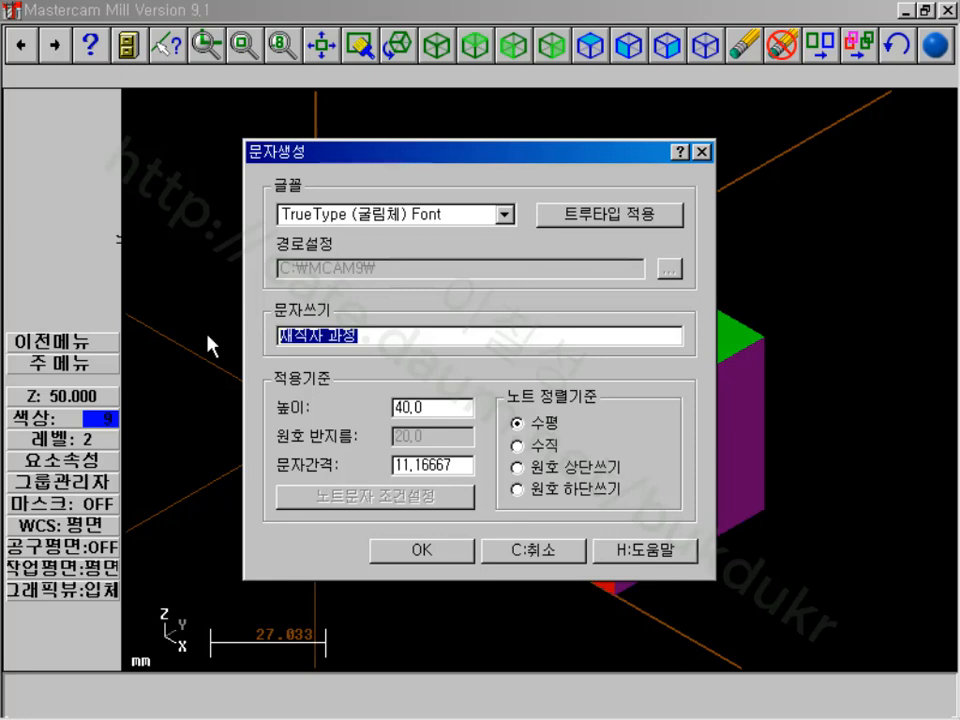
key(Caps_Lock)
text(g)
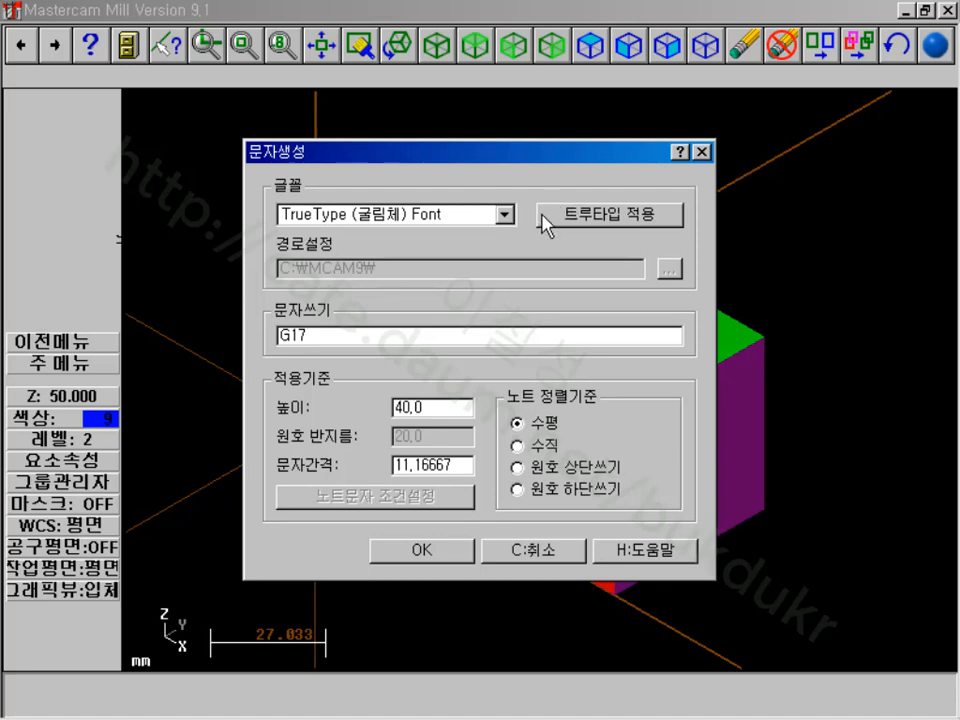
click(509, 213)
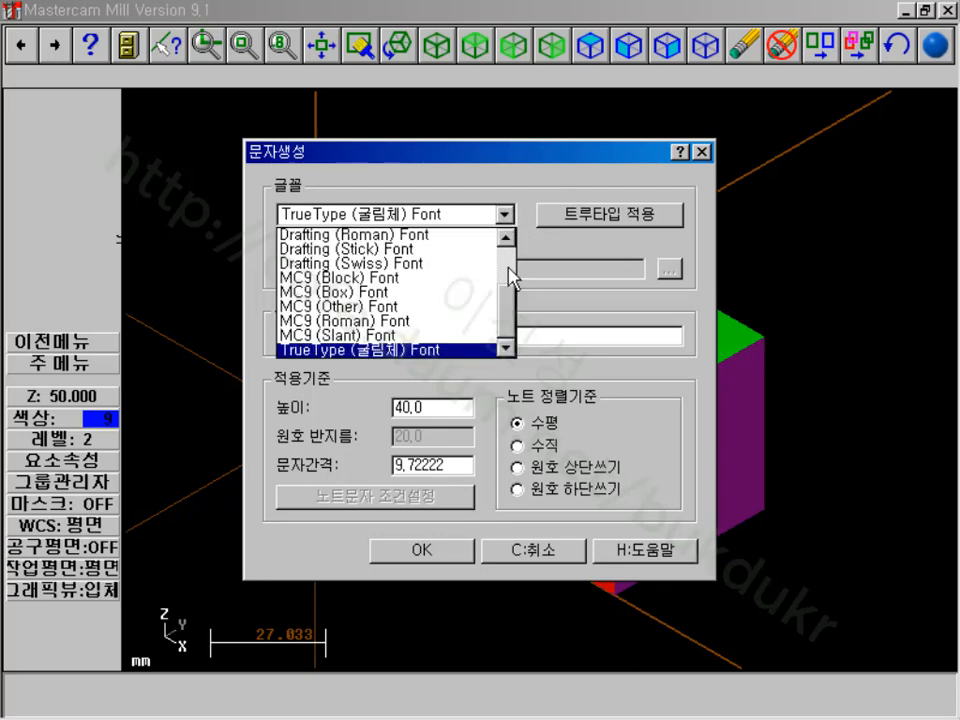
scroll(510, 290, up, 2)
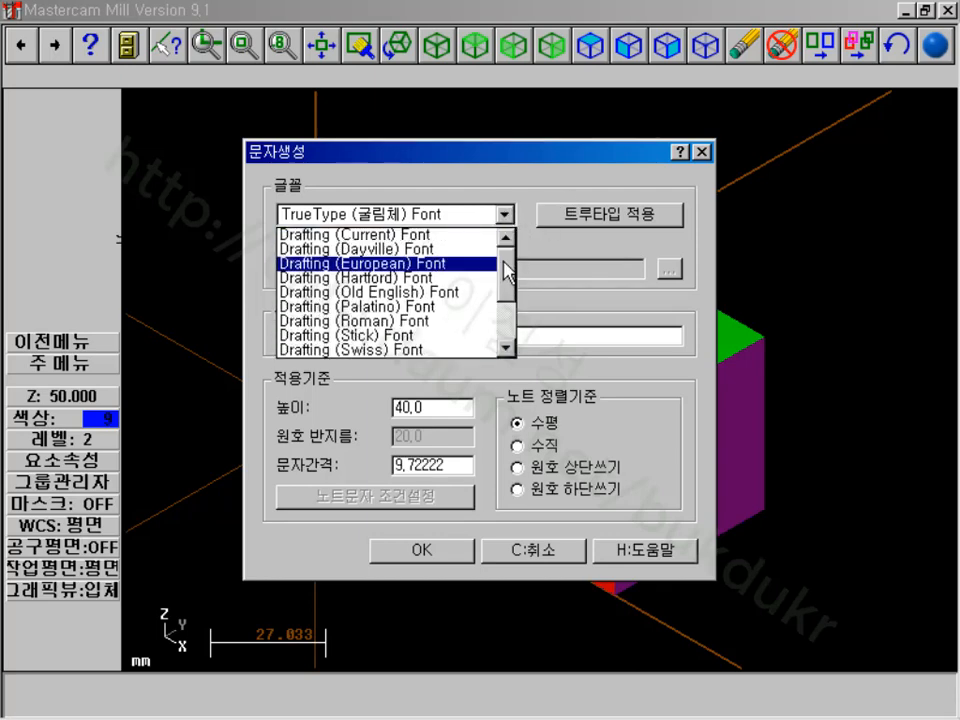
drag(508, 268, 508, 281)
click(420, 307)
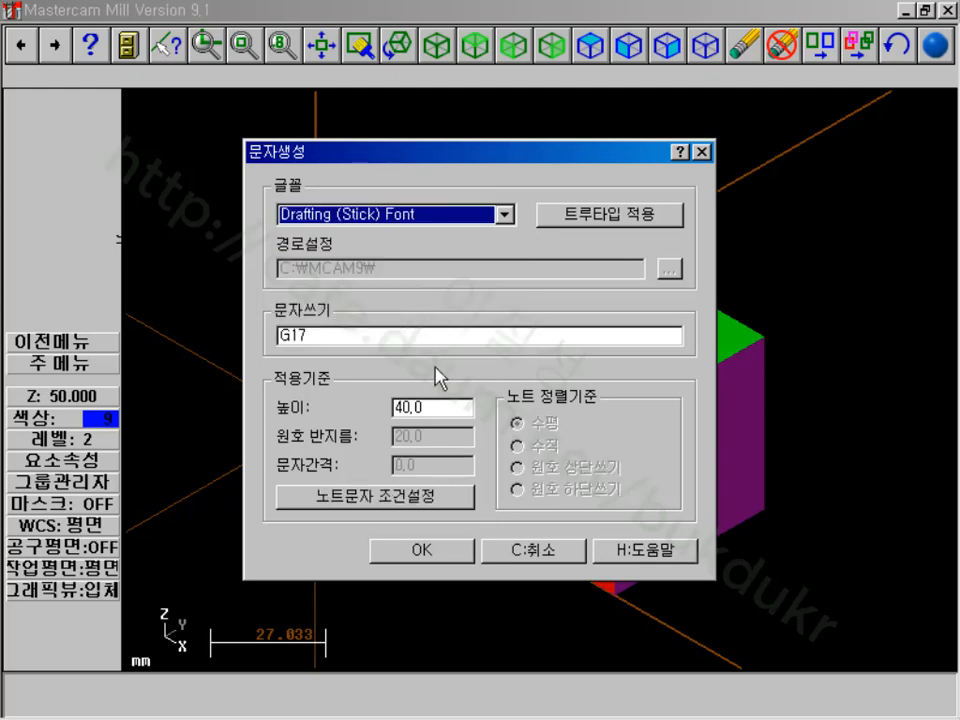
click(458, 556)
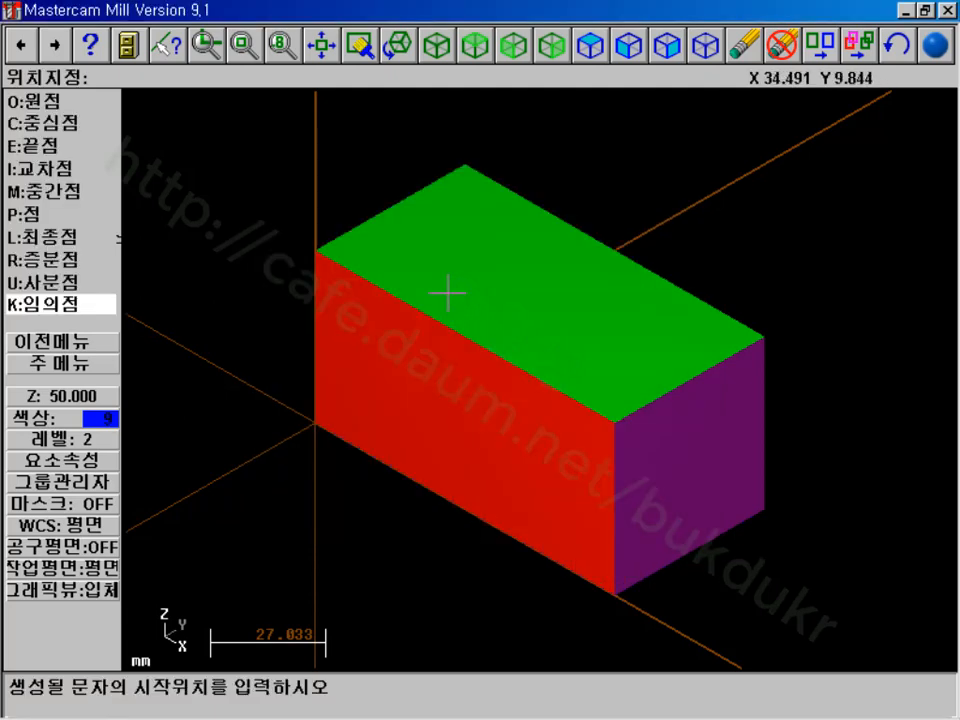
- Place the G17 text on the block's top surface in the top view, starting at about X 9.6, Y 6.2, and return to the isometric view
click(471, 50)
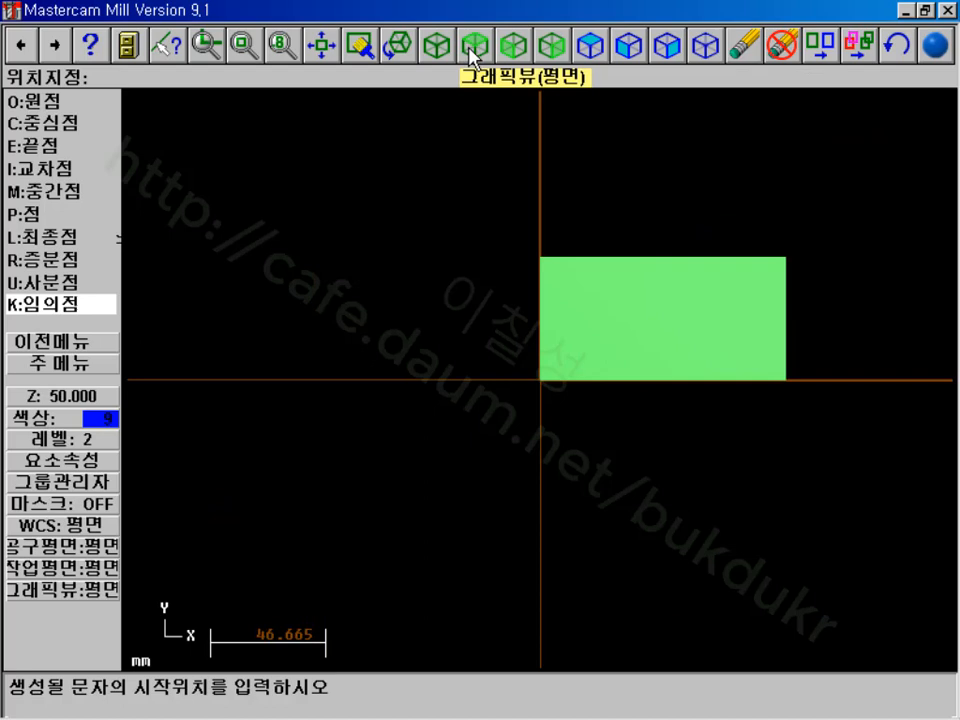
click(570, 354)
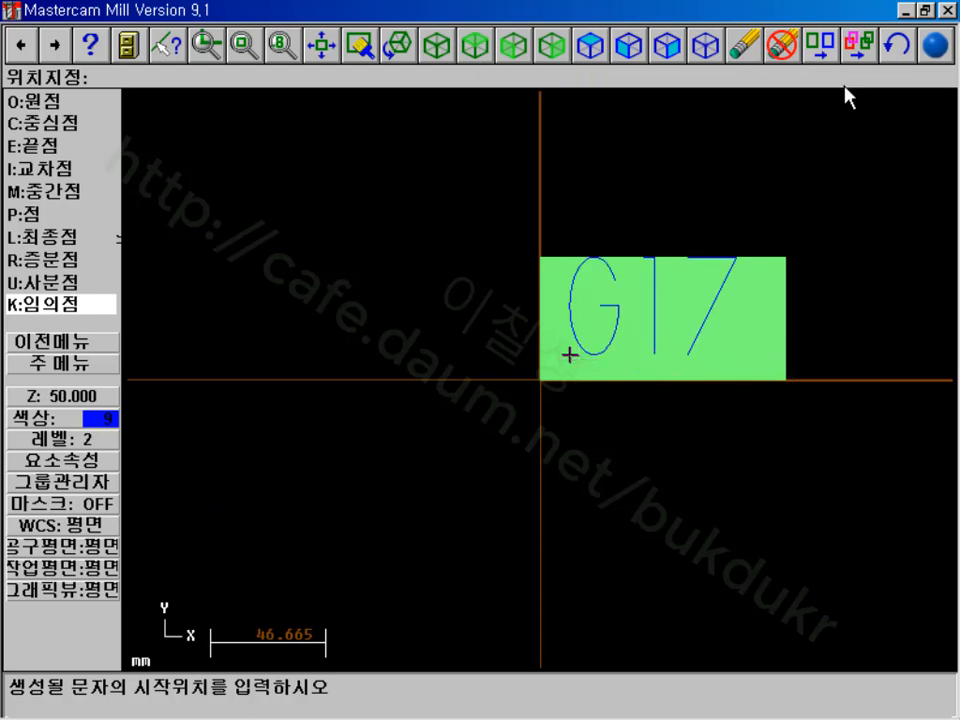
click(897, 50)
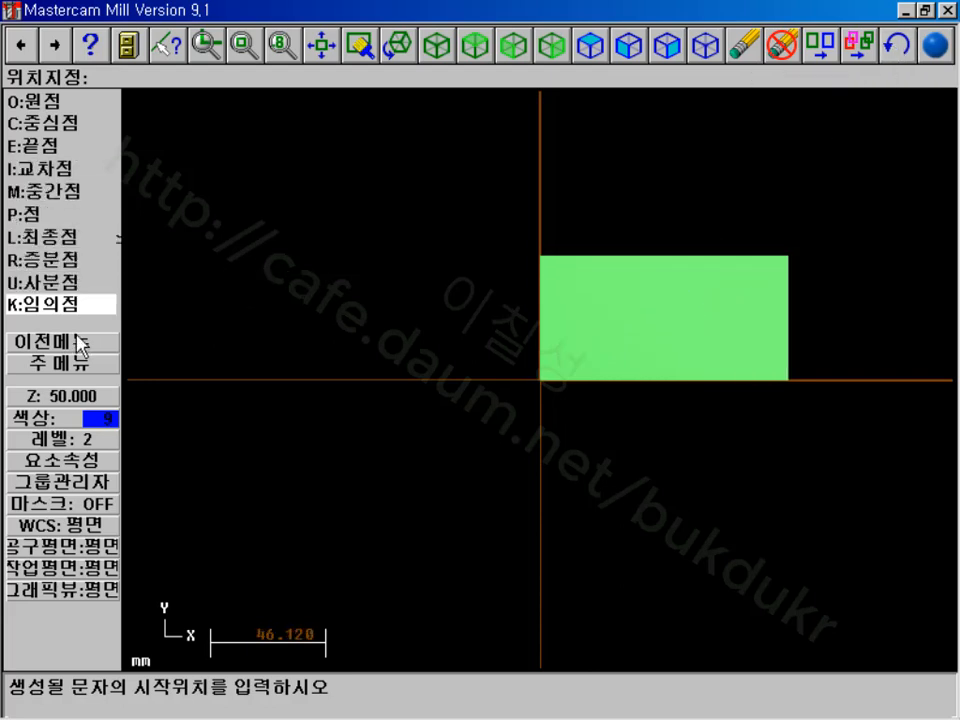
click(564, 366)
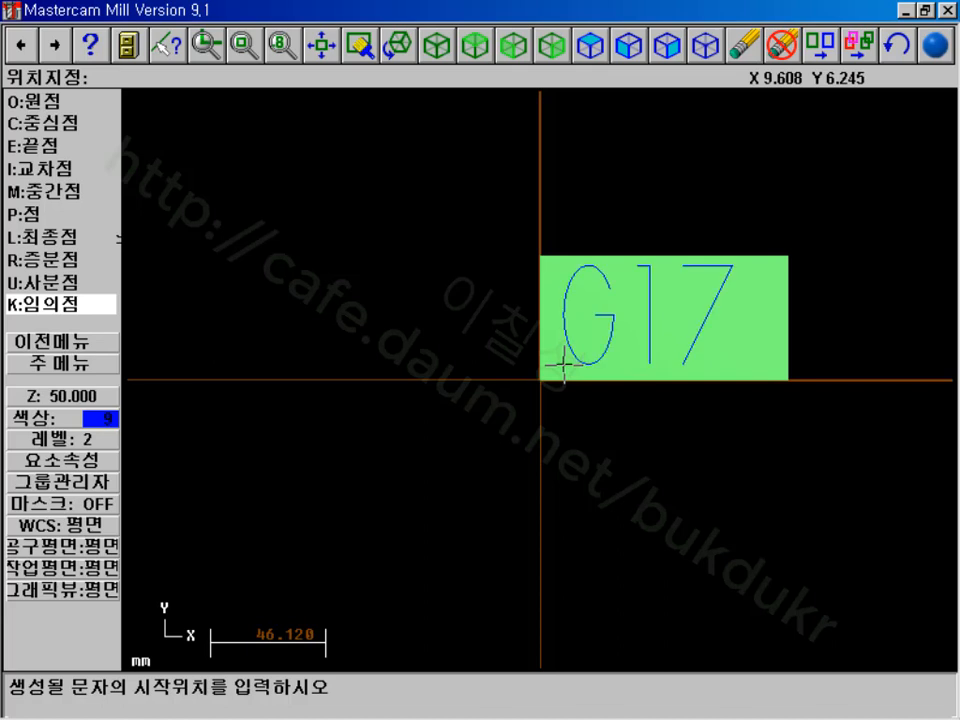
click(400, 50)
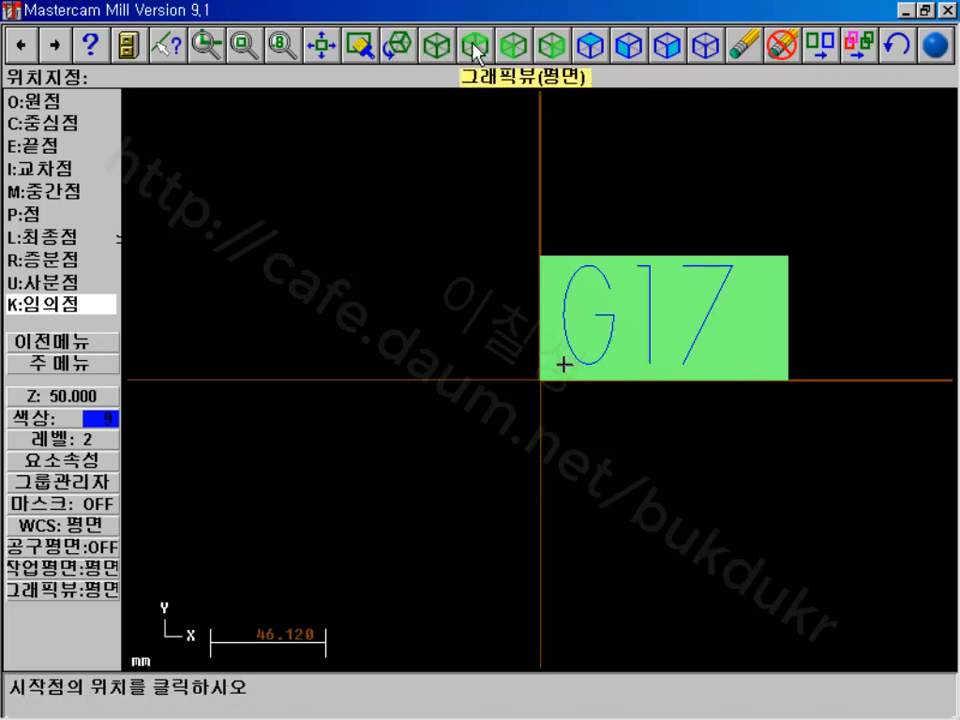
click(436, 45)
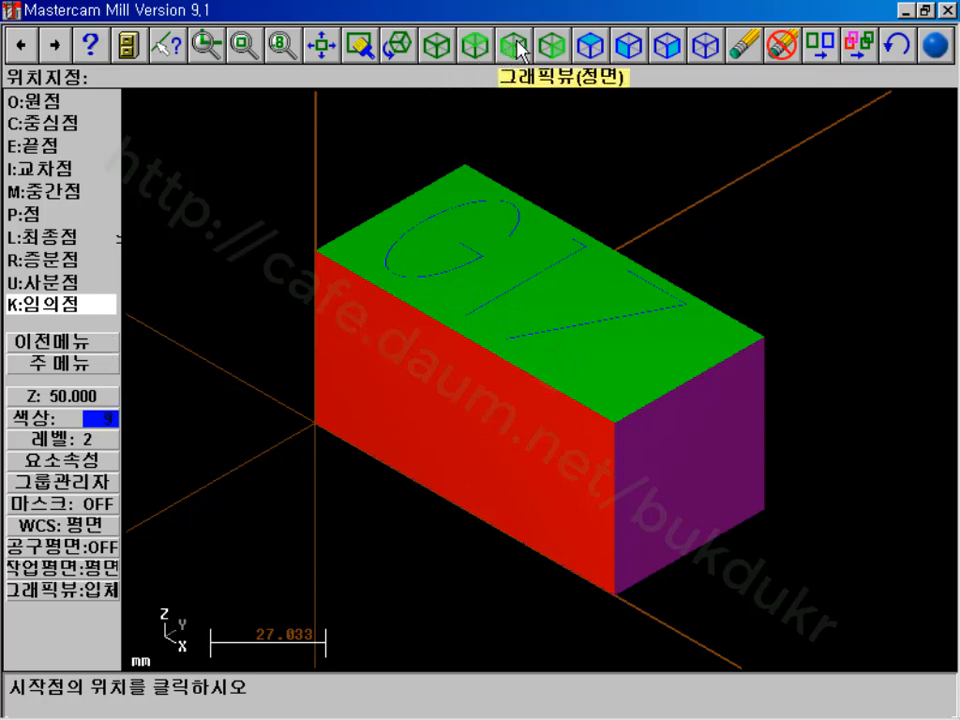
- Set the construction depth Z to 0 in the front construction plane
click(60, 397)
text(0)
key(Return)
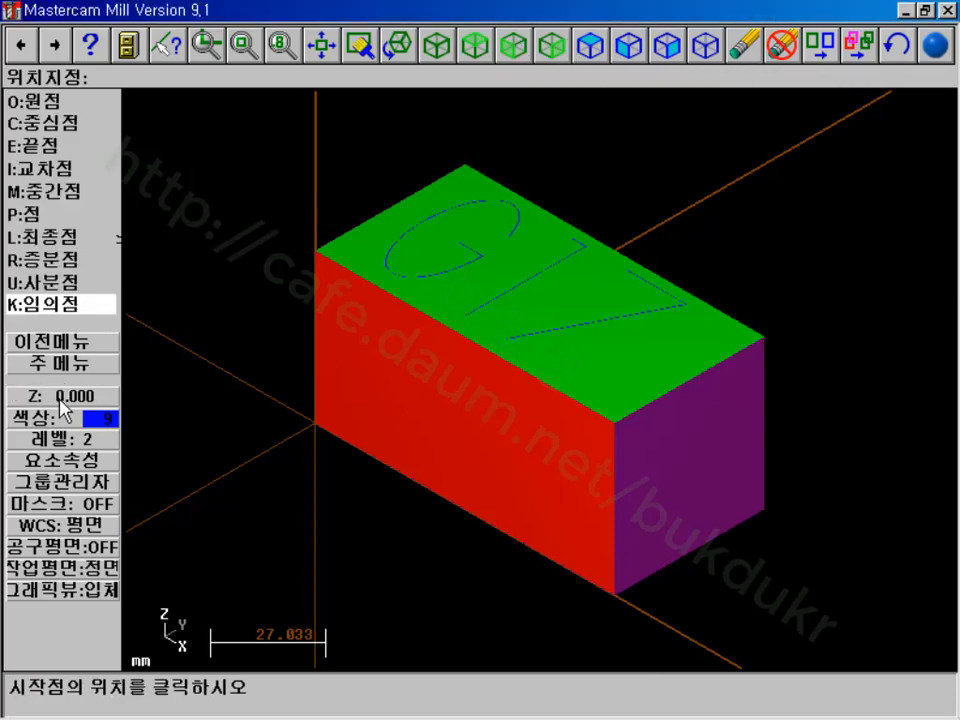
- Switch to the front view and create letter text G18 in the Drafting (Stick) font with a height of 40
click(514, 46)
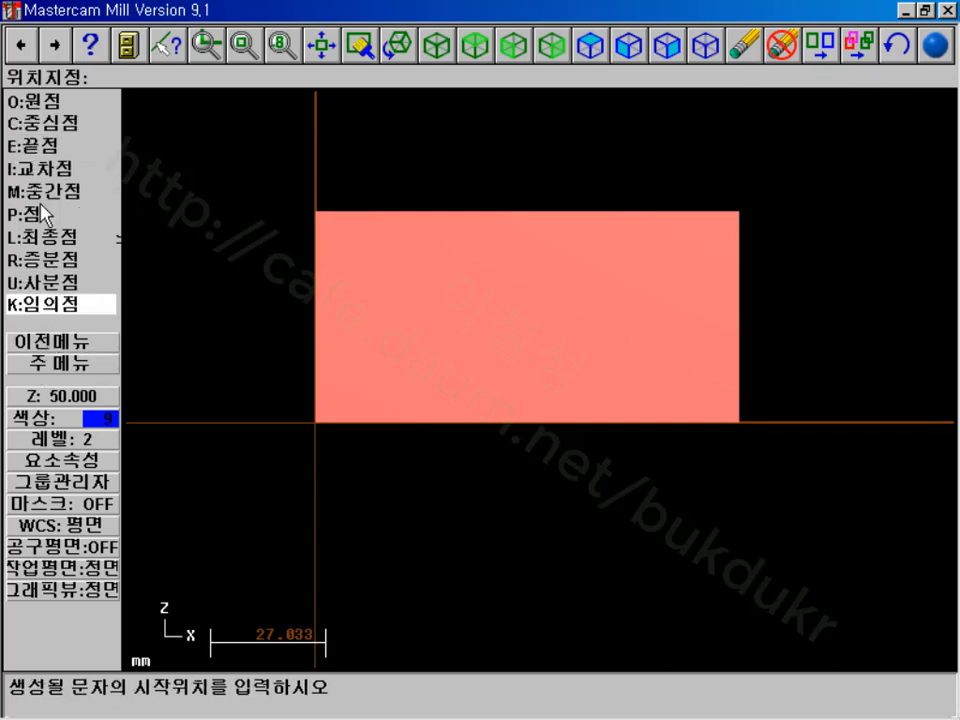
click(44, 340)
click(57, 126)
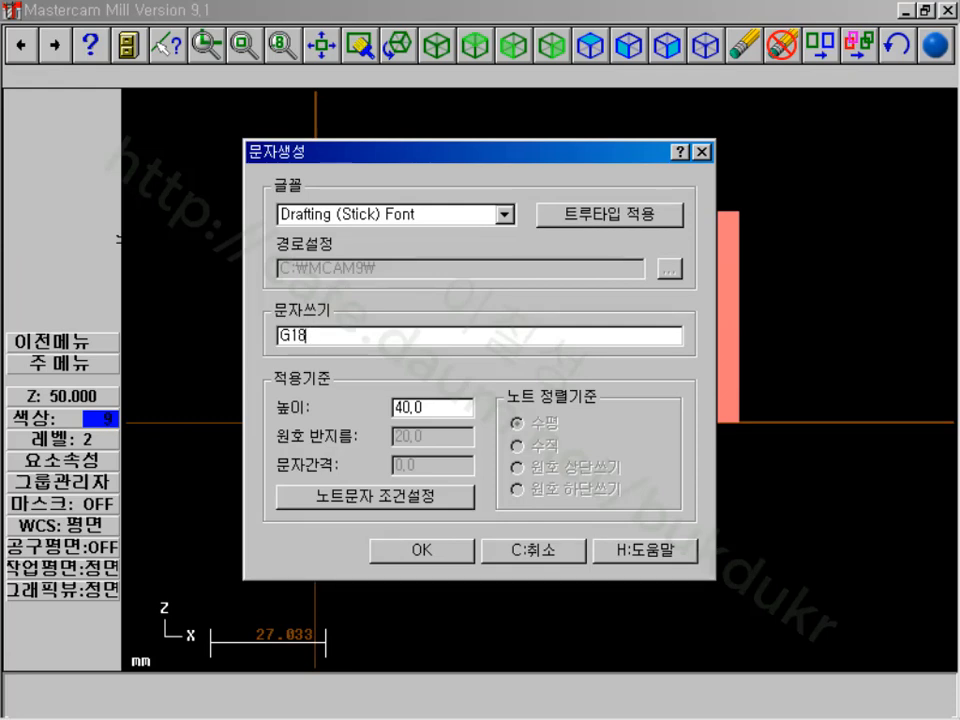
key(Return)
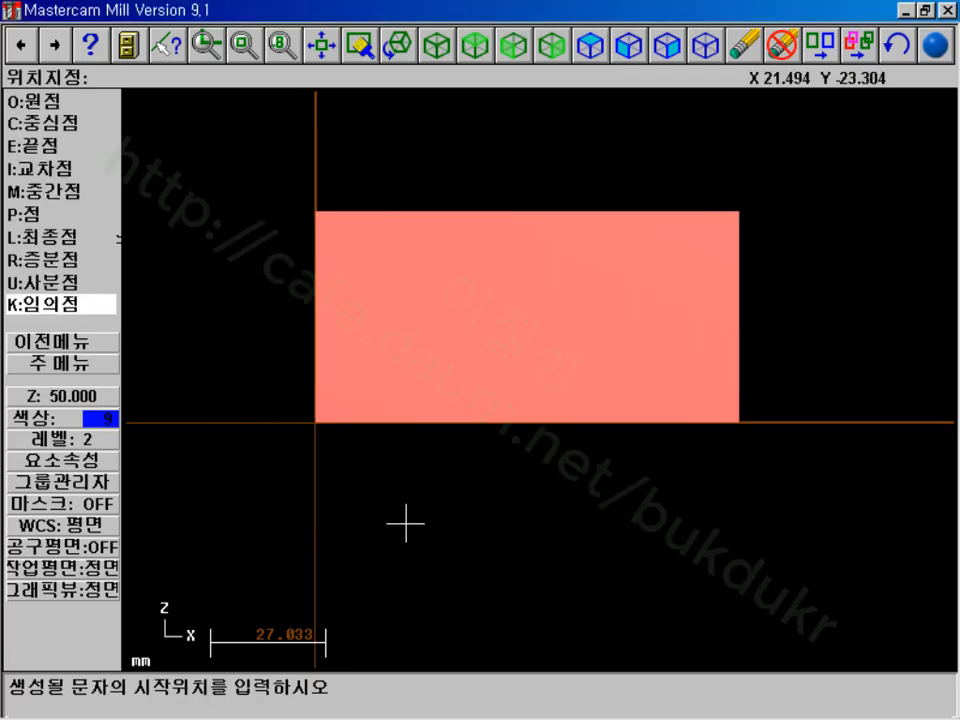
click(352, 397)
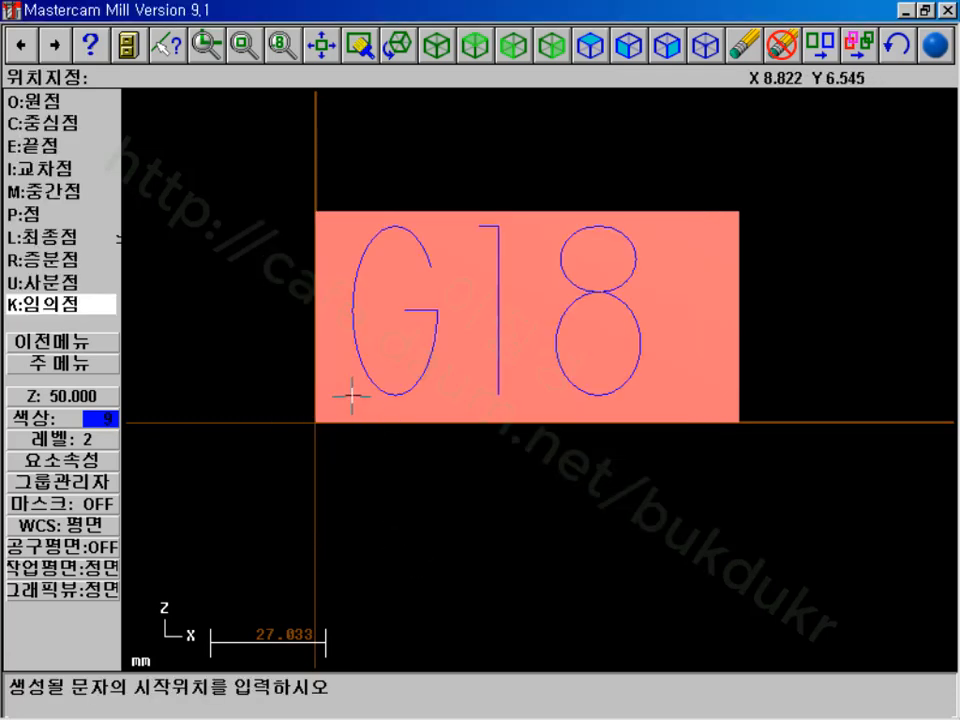
click(438, 50)
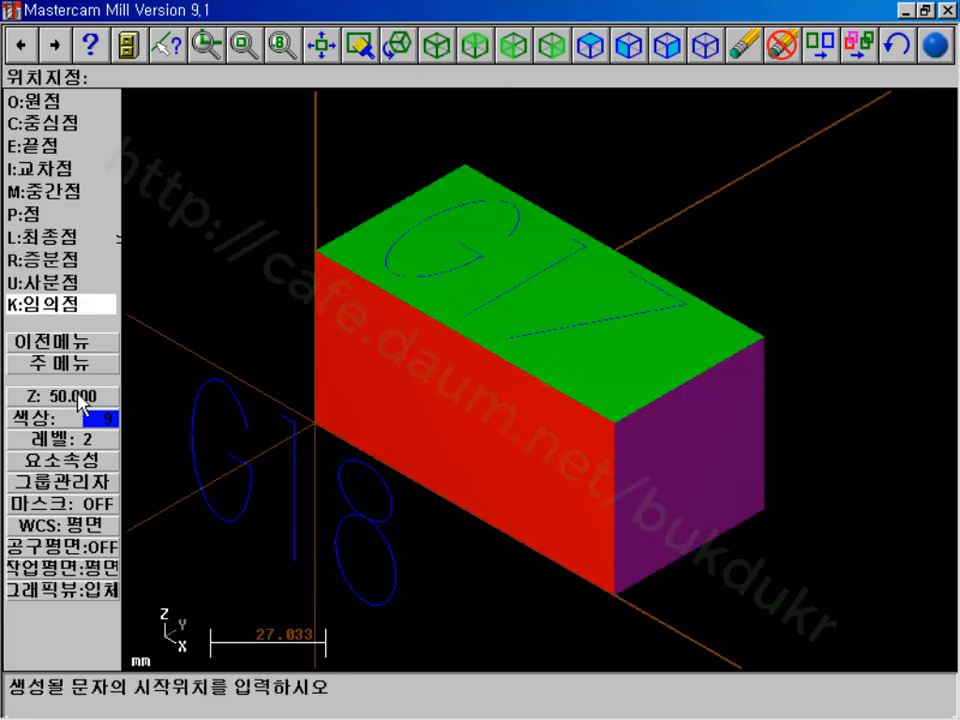
click(897, 46)
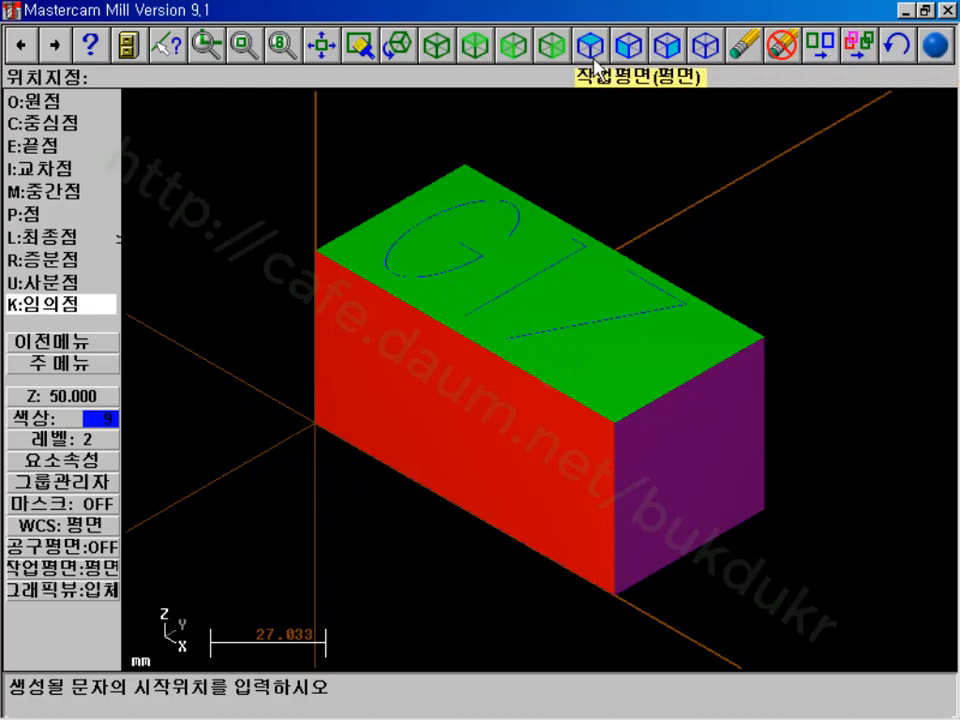
- Set the front plane's construction depth to the origin and place the G18 text on the block's front surface, starting near its lower-left corner
click(513, 46)
click(88, 398)
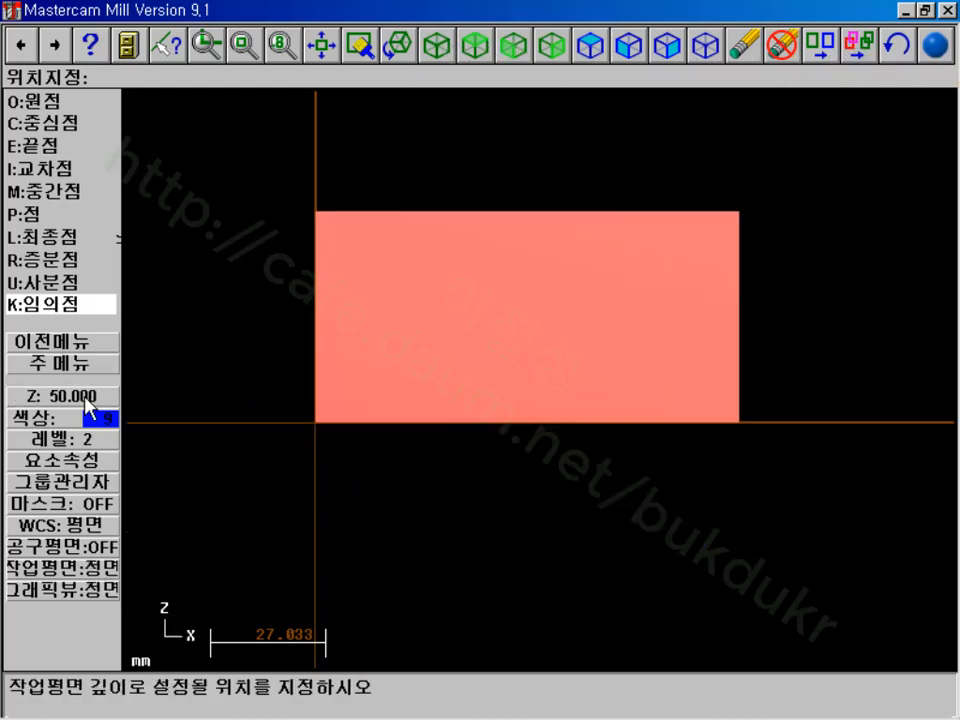
key(o)
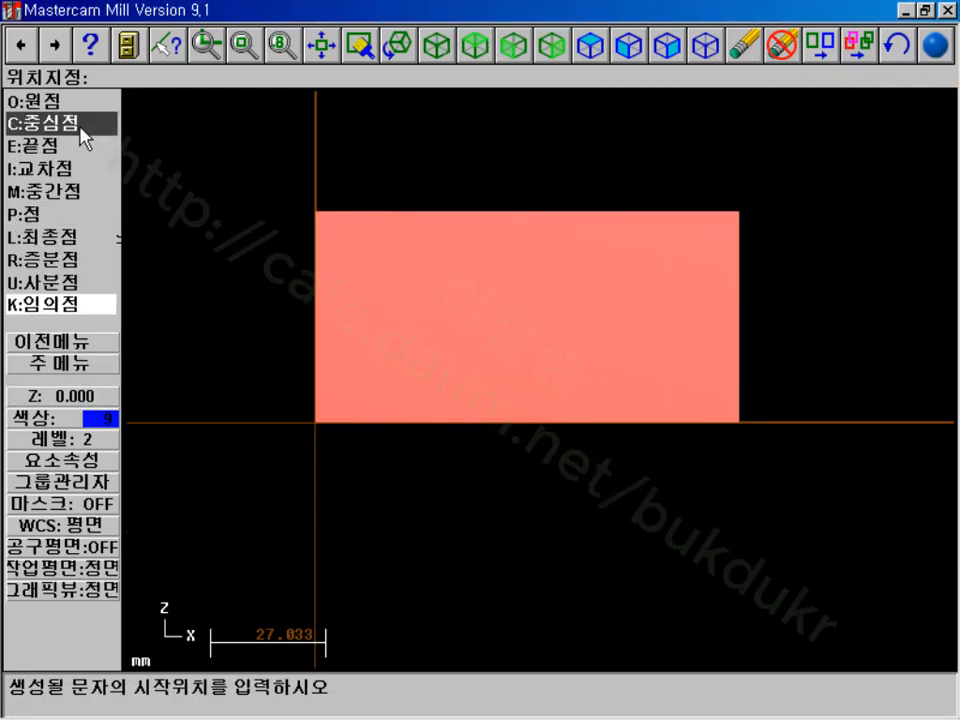
click(355, 399)
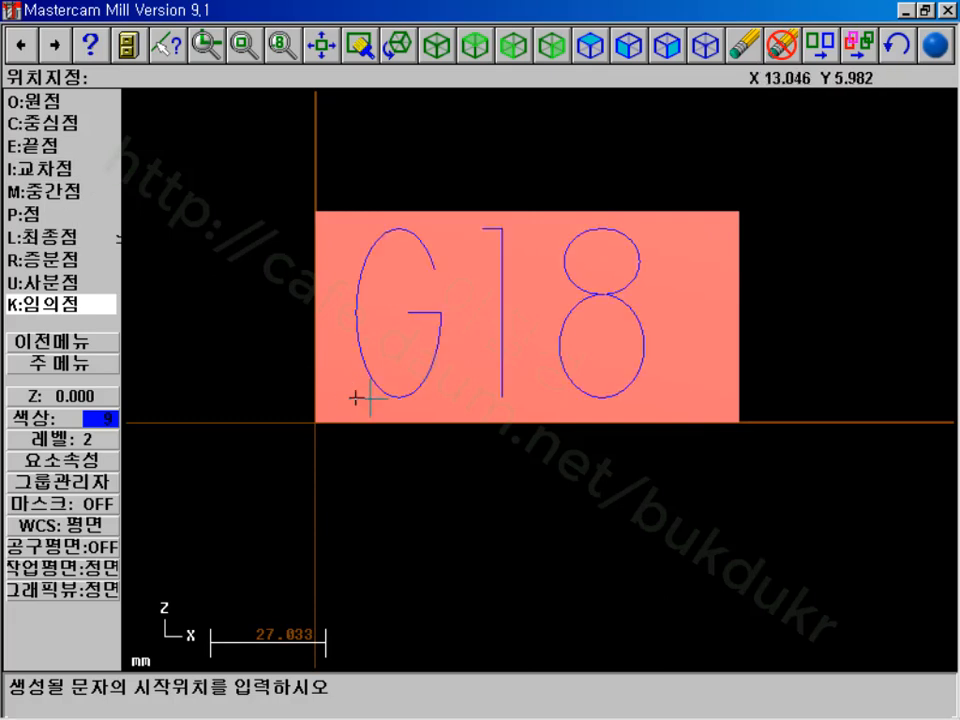
click(436, 45)
key(k)
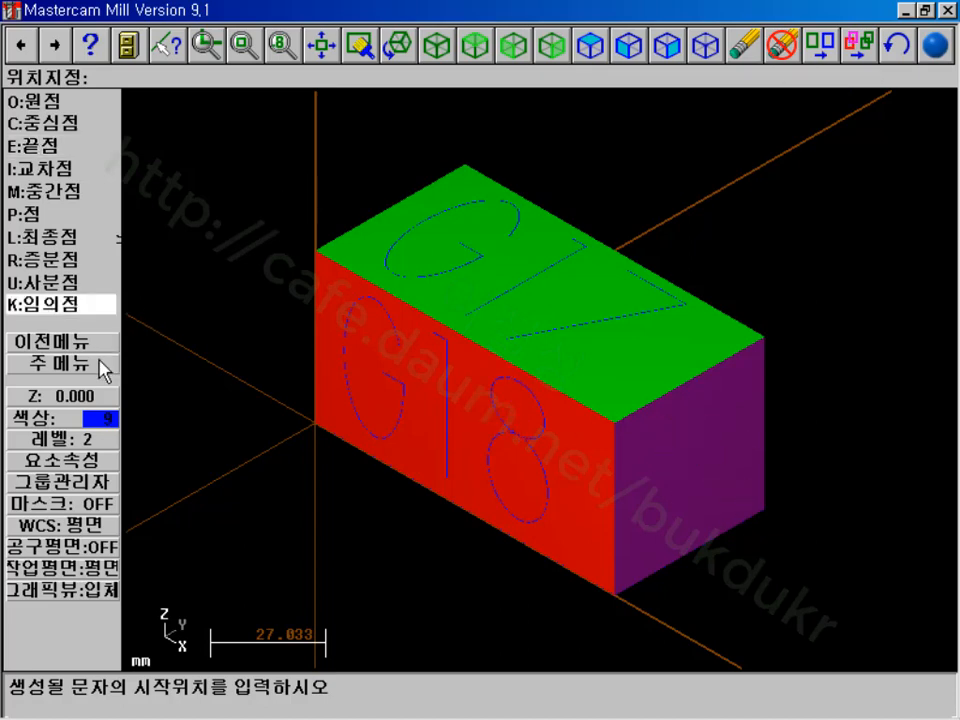
- Switch to the right-side construction plane and view, with the construction depth Z set to 100
click(667, 45)
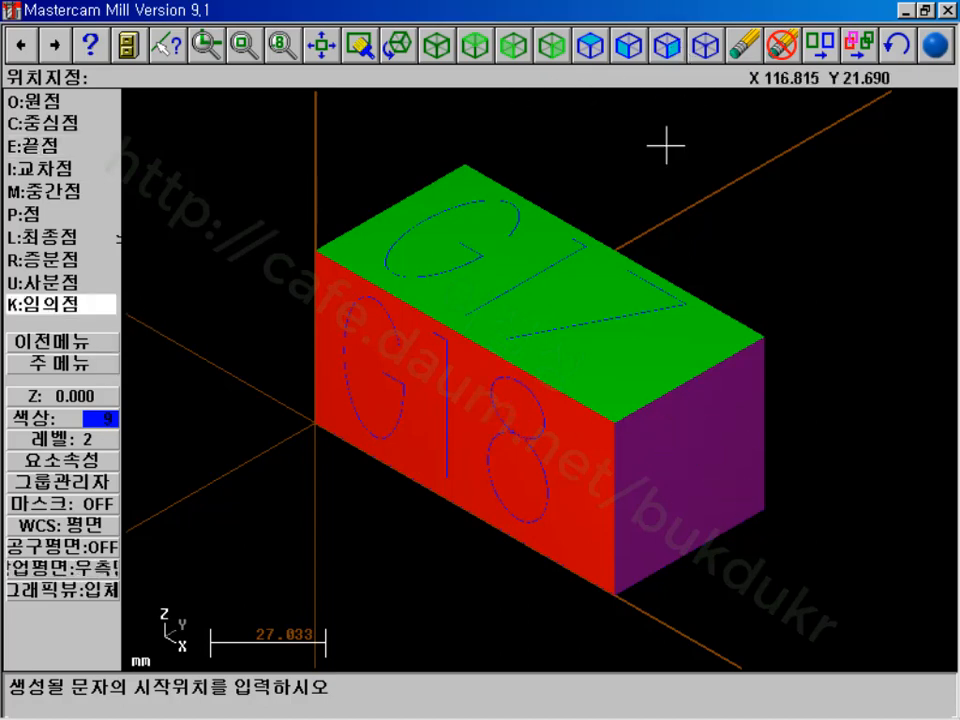
key(e)
key(k)
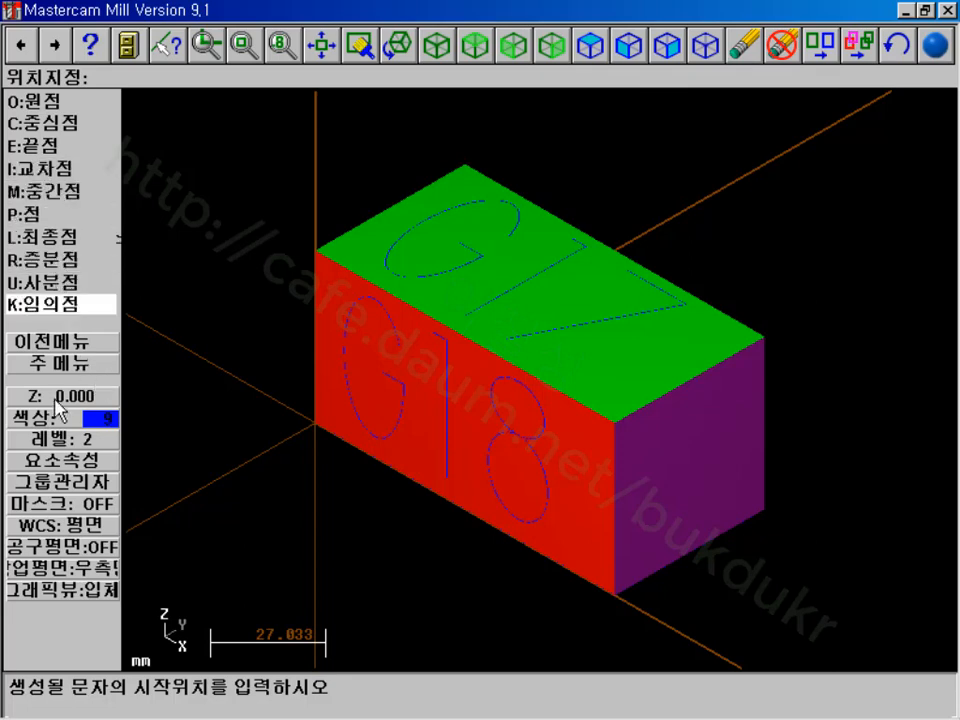
click(55, 396)
text(100)
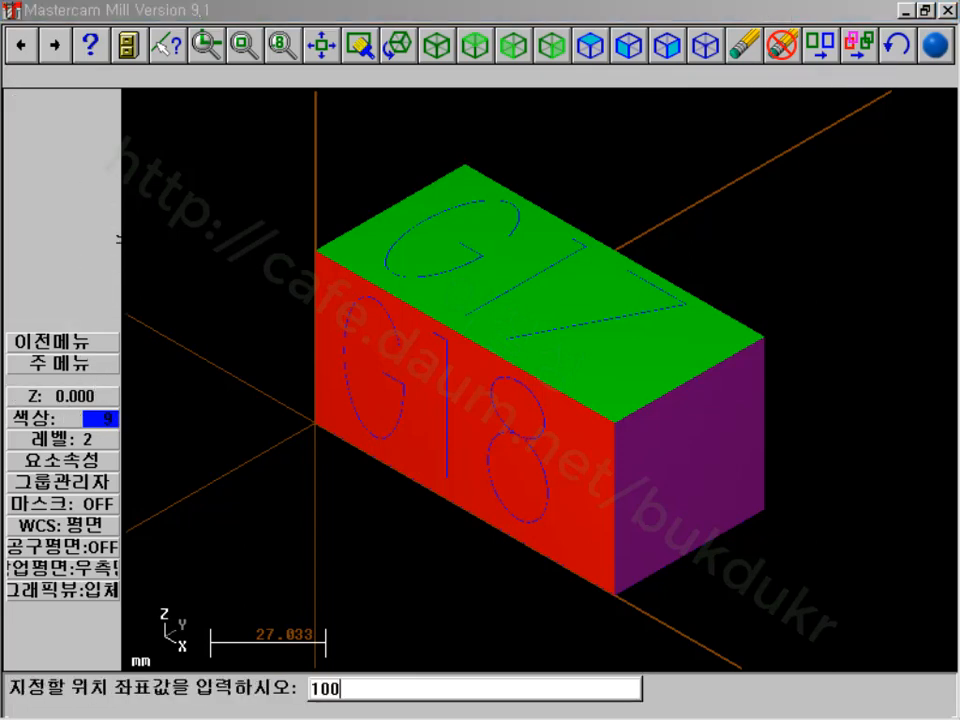
key(Return)
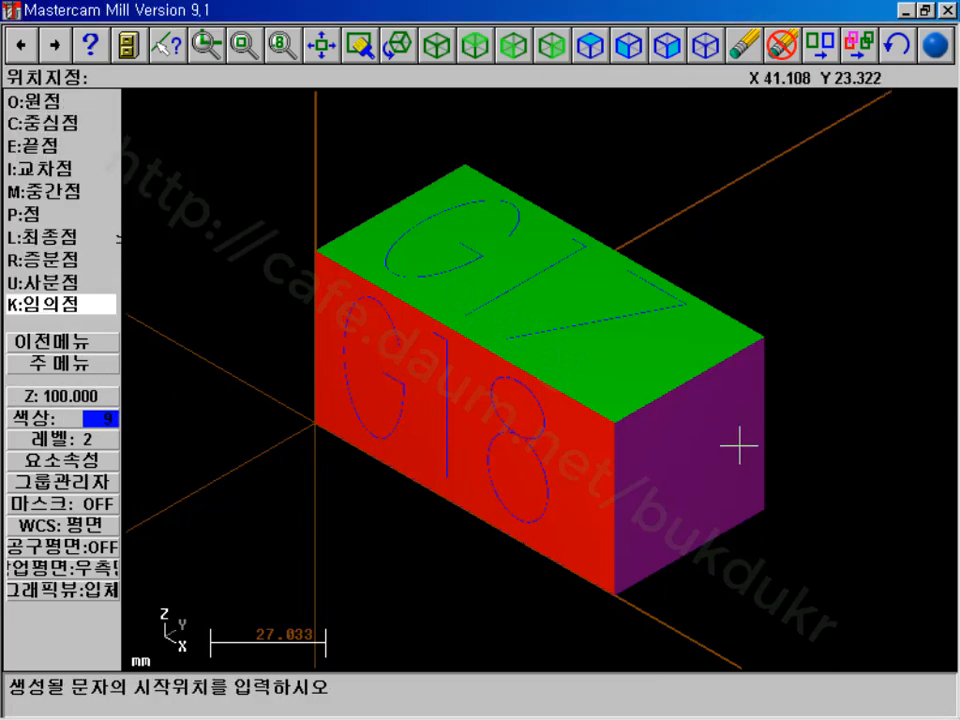
click(551, 46)
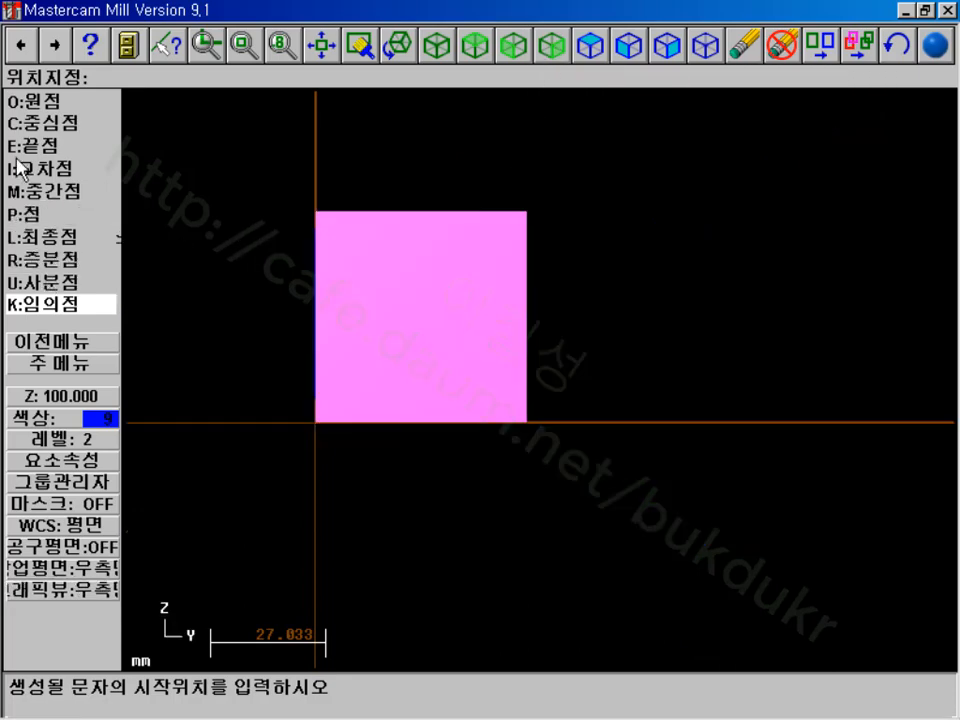
- Create letter text G19 with a height of 20 and place it on the block's right-side face, starting near the lower-left corner
click(53, 343)
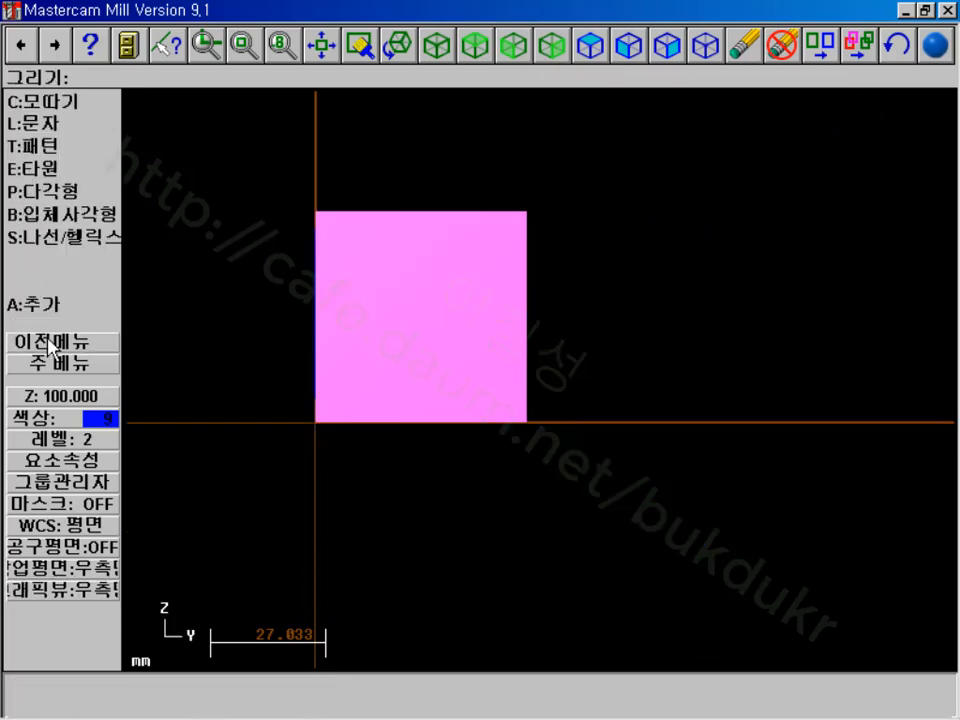
click(53, 126)
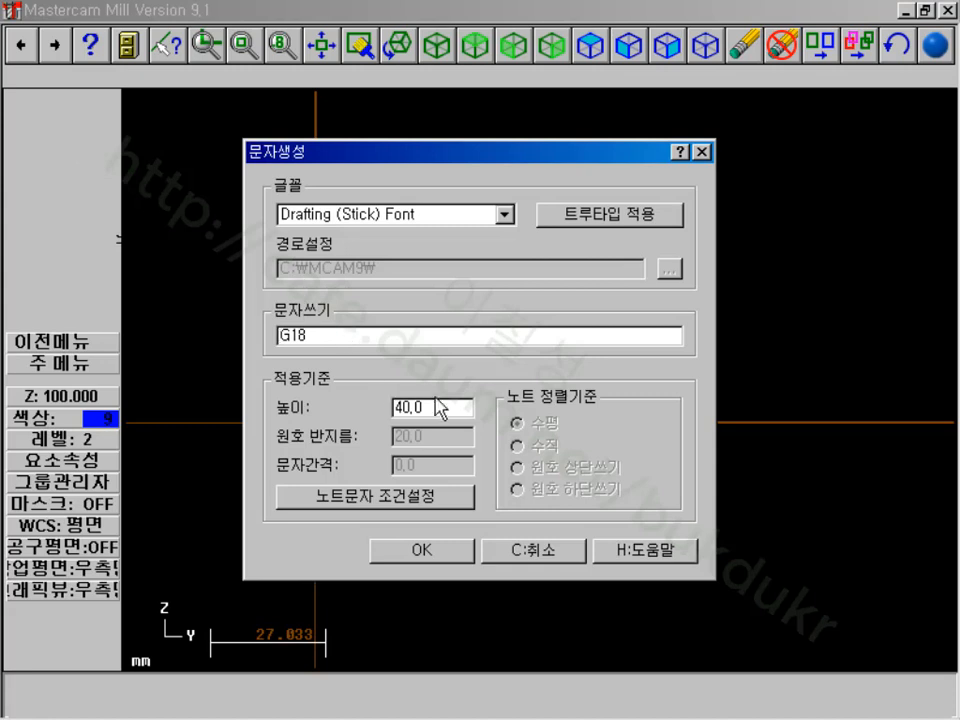
drag(436, 405, 285, 415)
text(20)
click(427, 549)
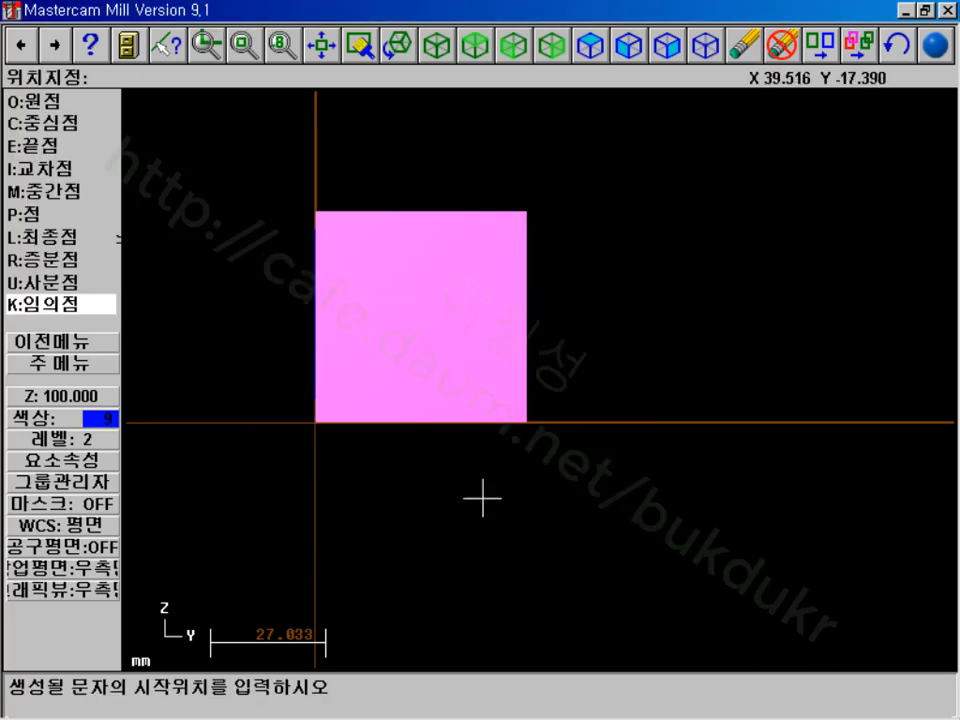
click(338, 366)
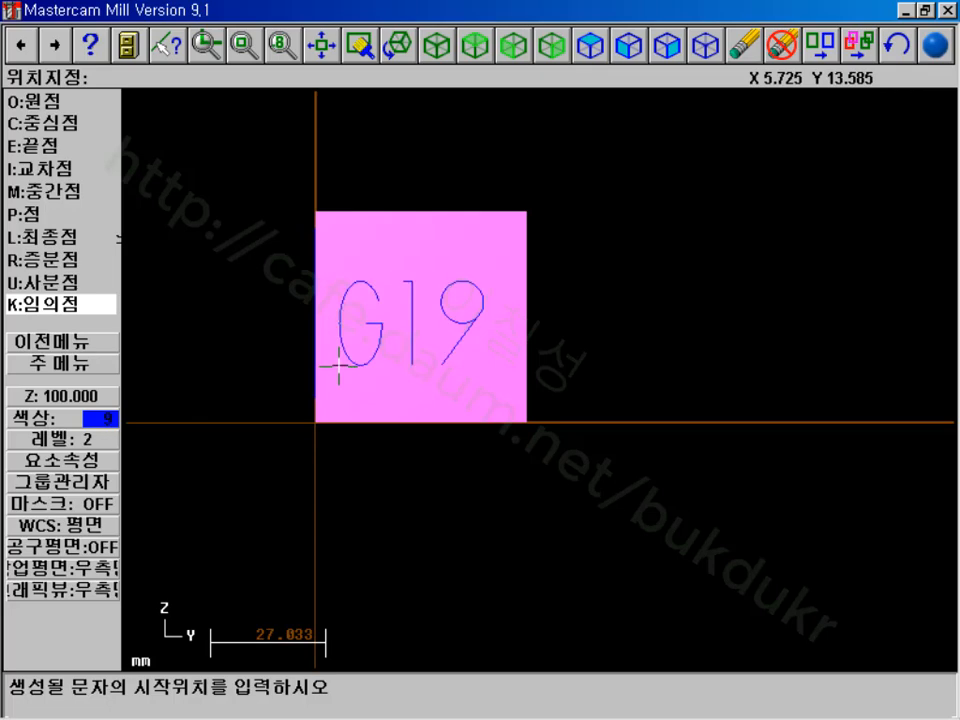
click(80, 366)
- Return to the isometric view and examine the labels on the block's top, front and right faces
click(398, 44)
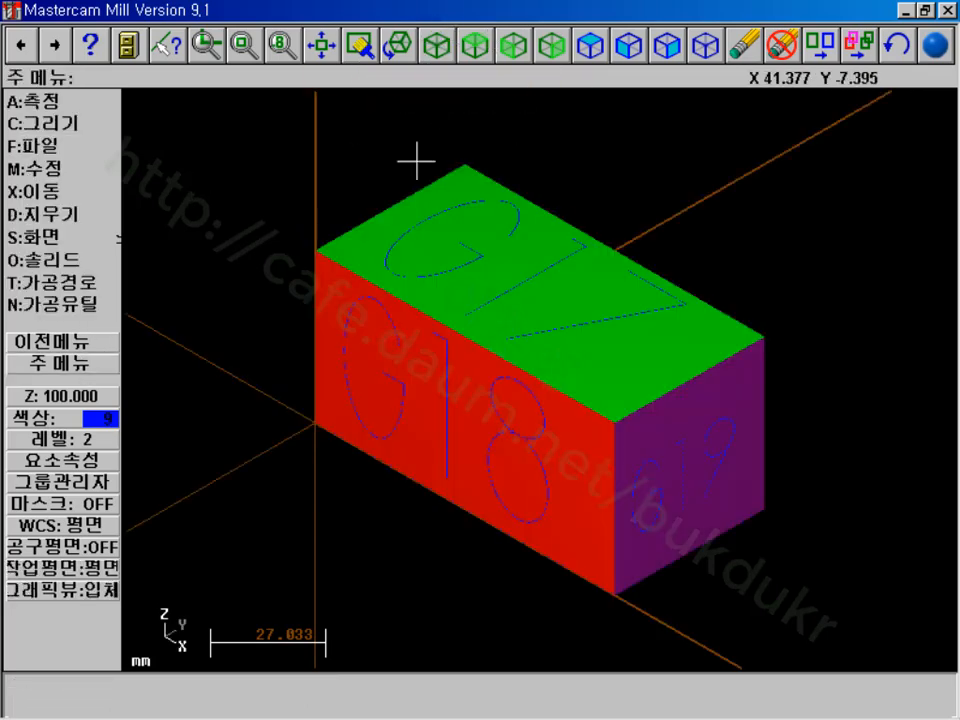
key(Page_Up)
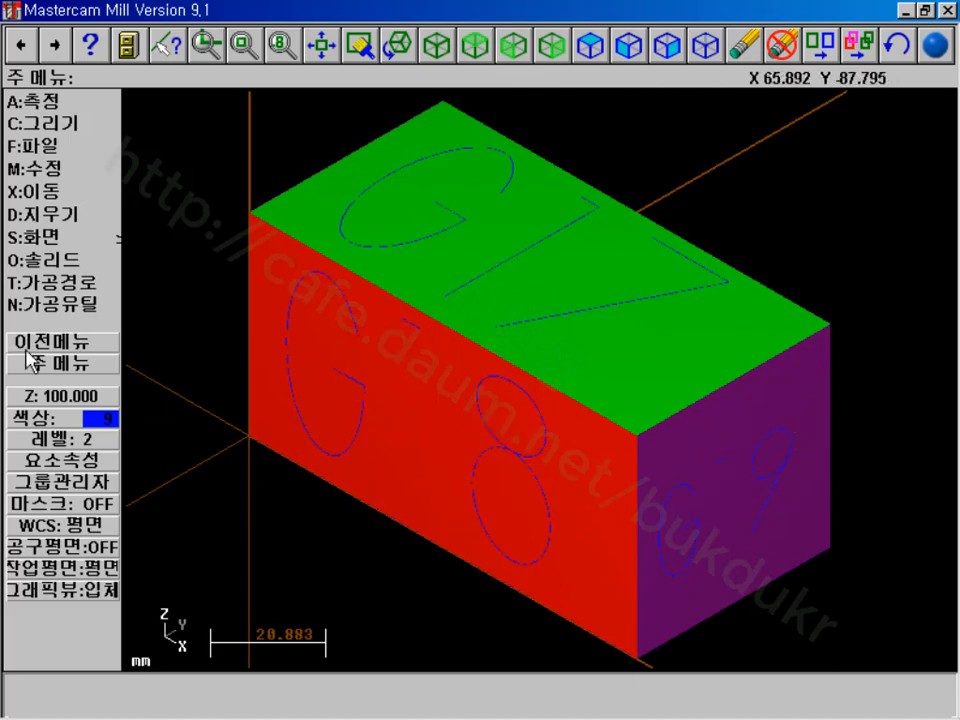
click(57, 368)
key(Page_Down)
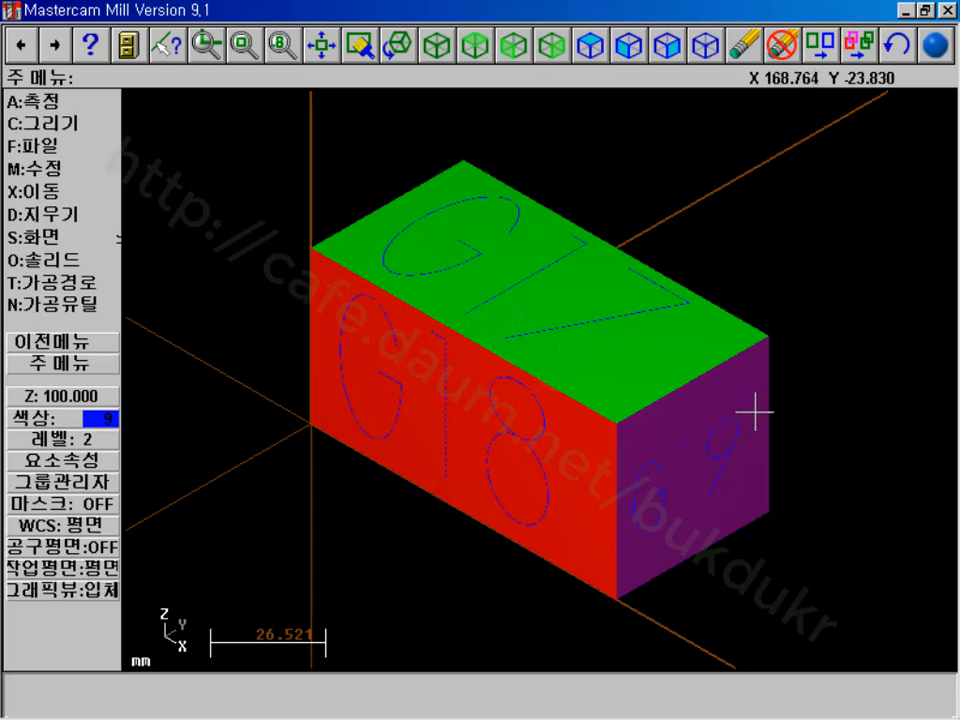
right_click(845, 700)
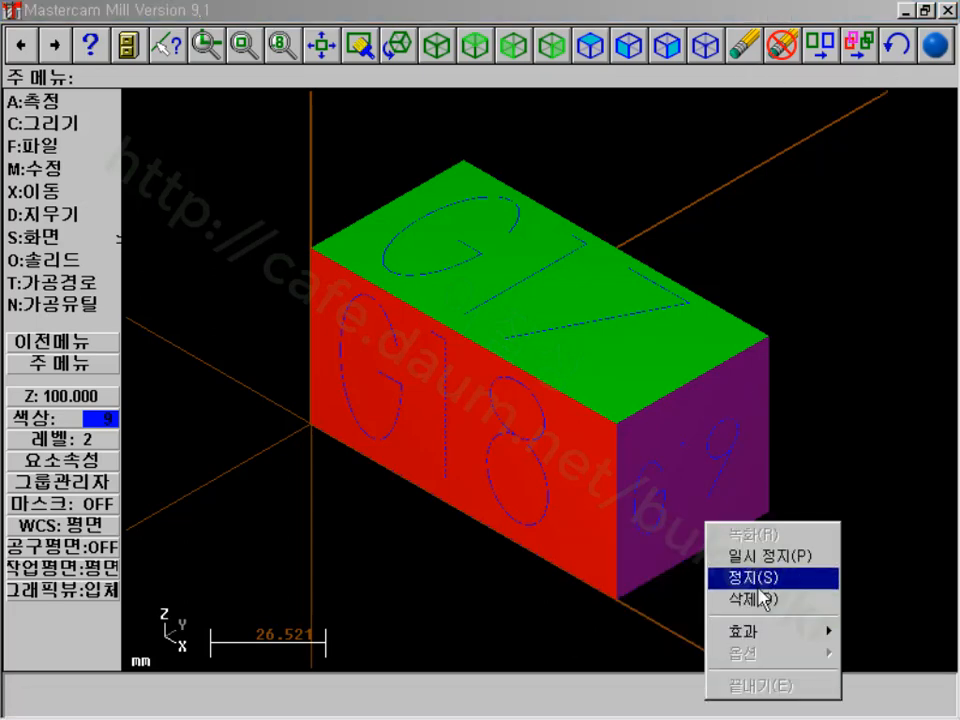
click(771, 553)
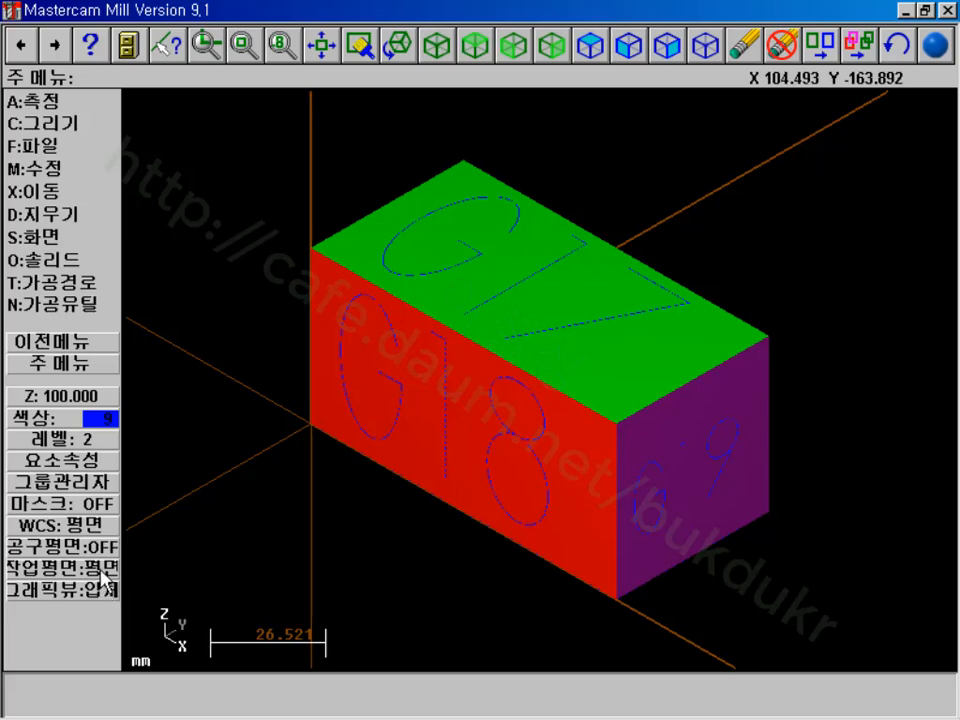
- Check the construction plane number entry and look up the system view numbers in the WCS view manager, leaving it without changes
click(100, 567)
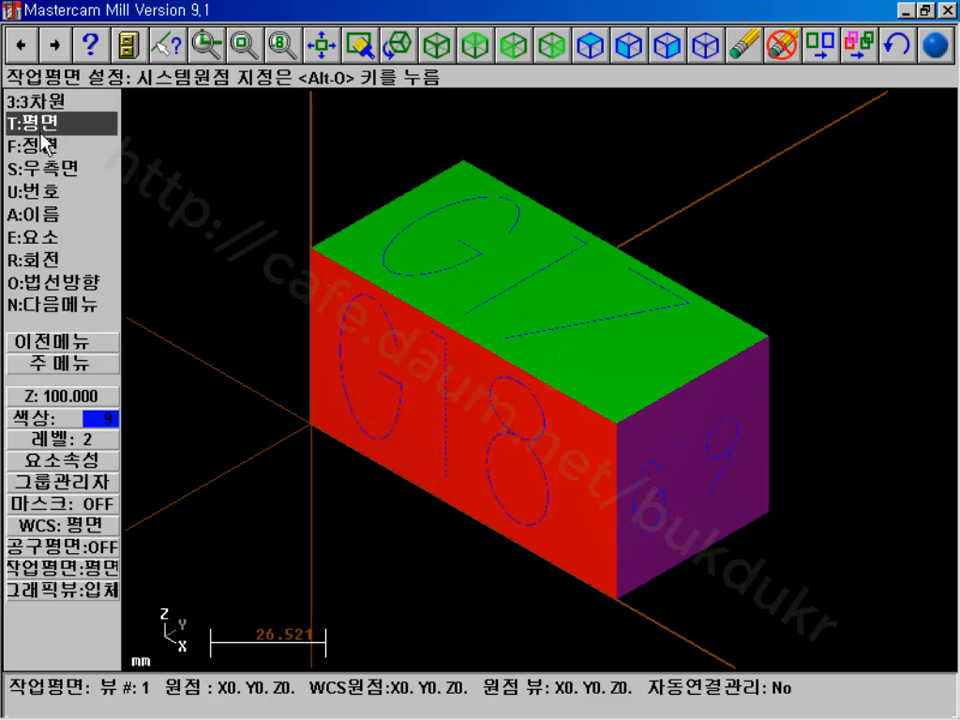
click(43, 197)
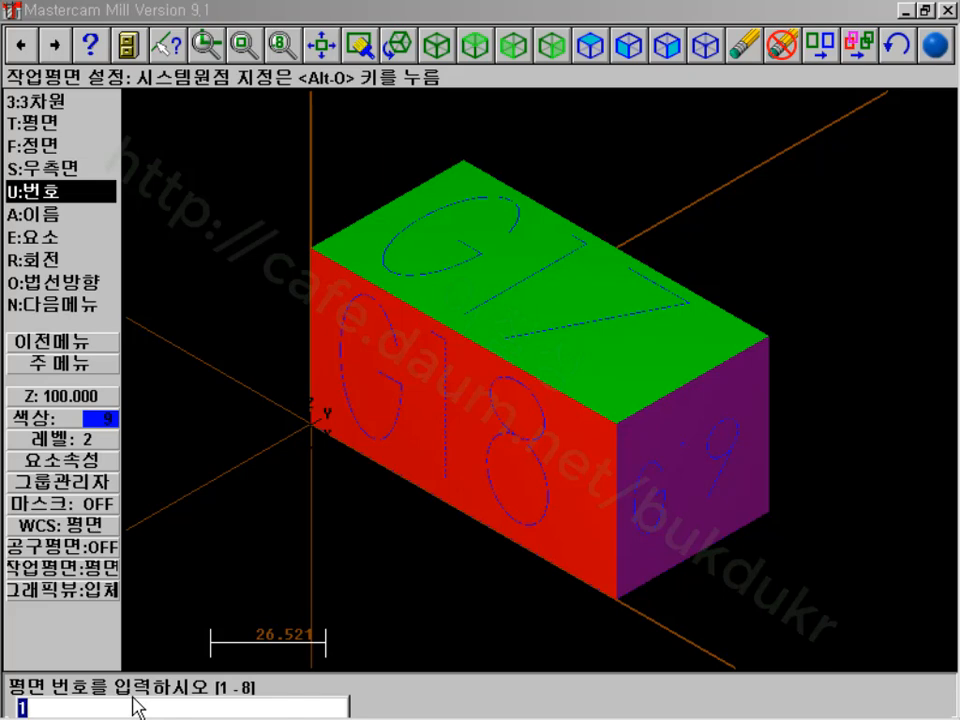
key(Return)
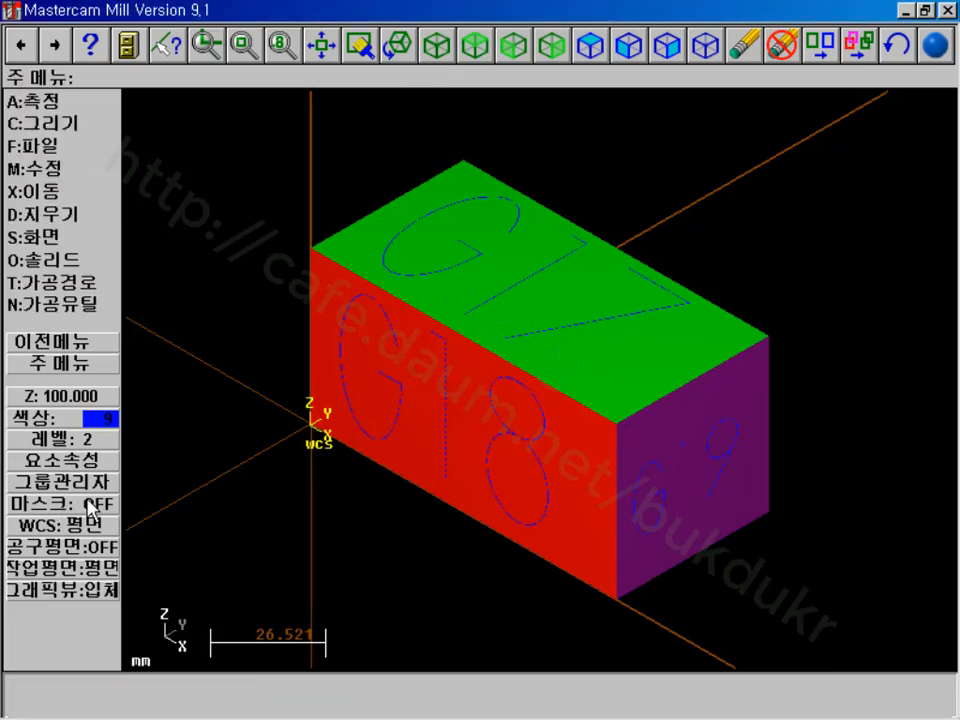
click(70, 530)
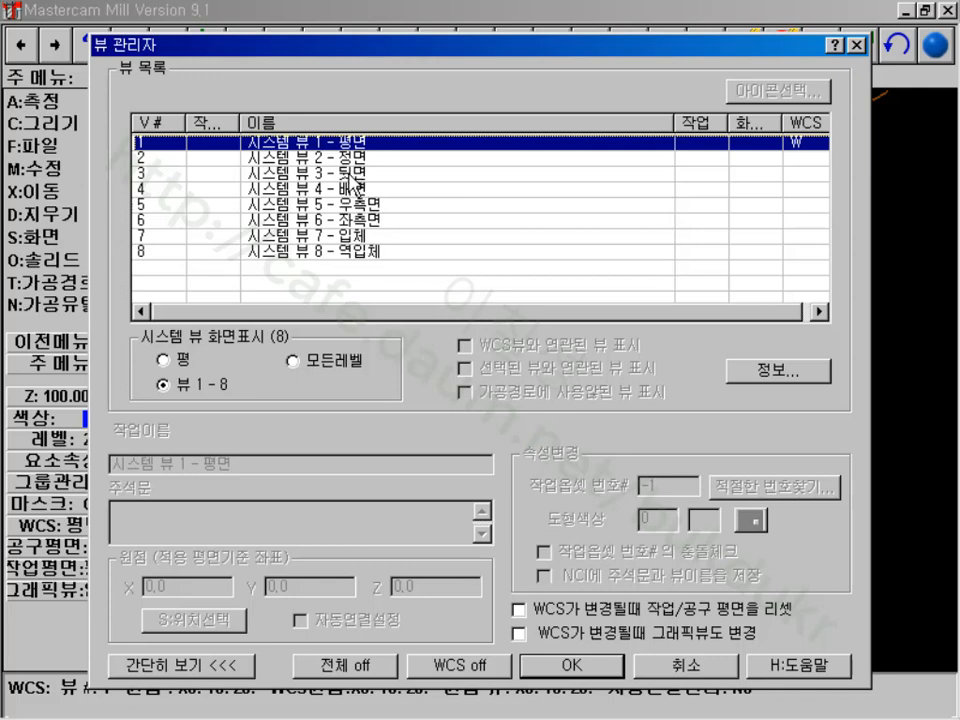
click(688, 665)
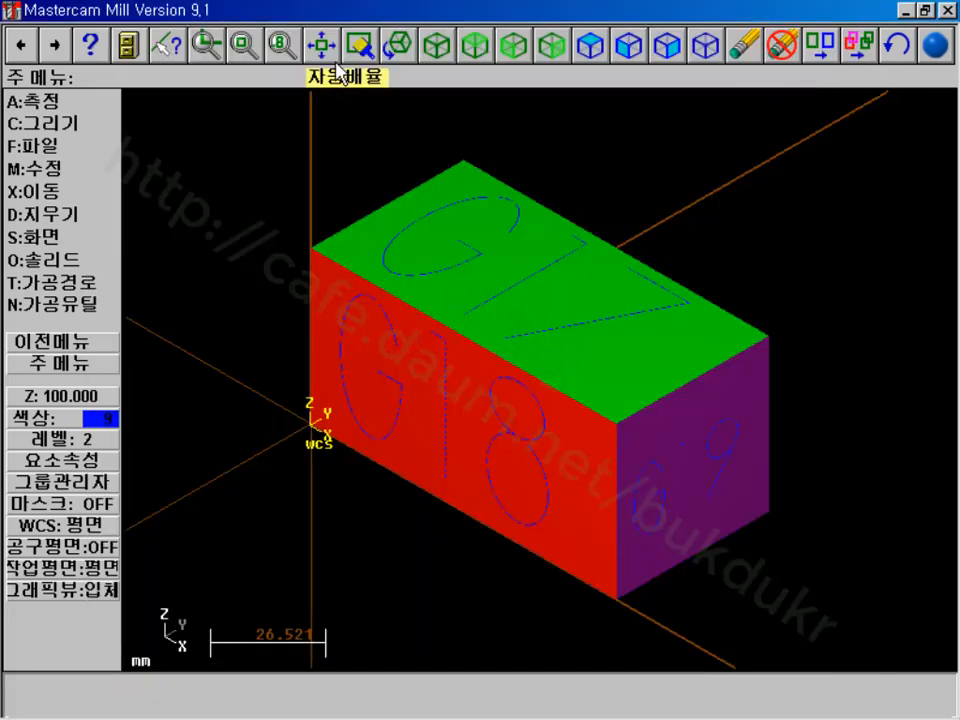
- Set the construction plane by number to system view 3, the back plane
click(87, 570)
click(44, 192)
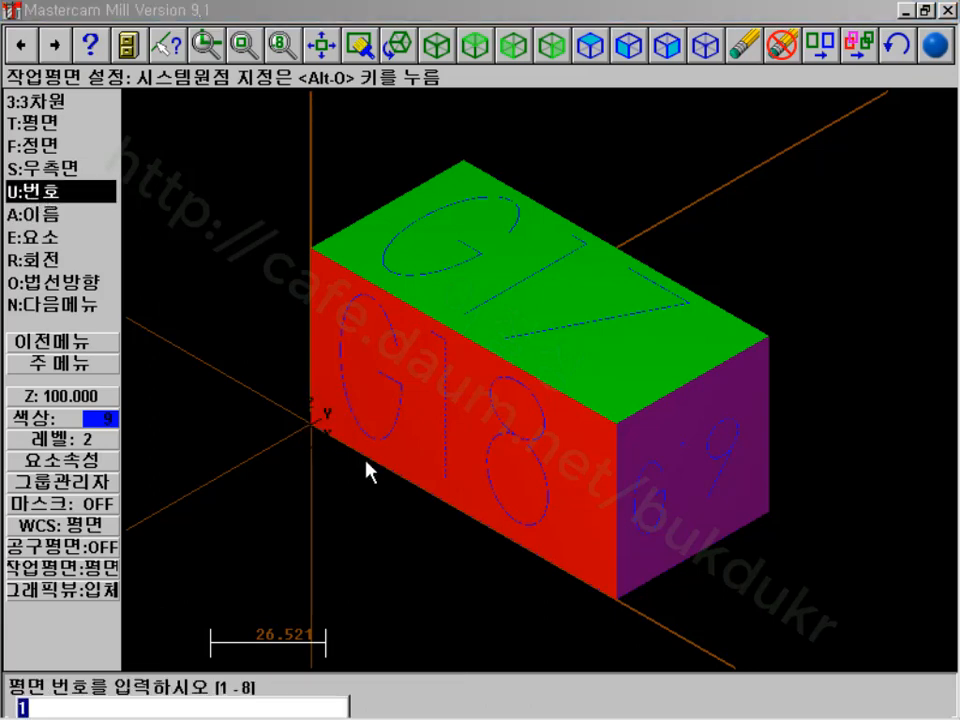
text(3)
key(Return)
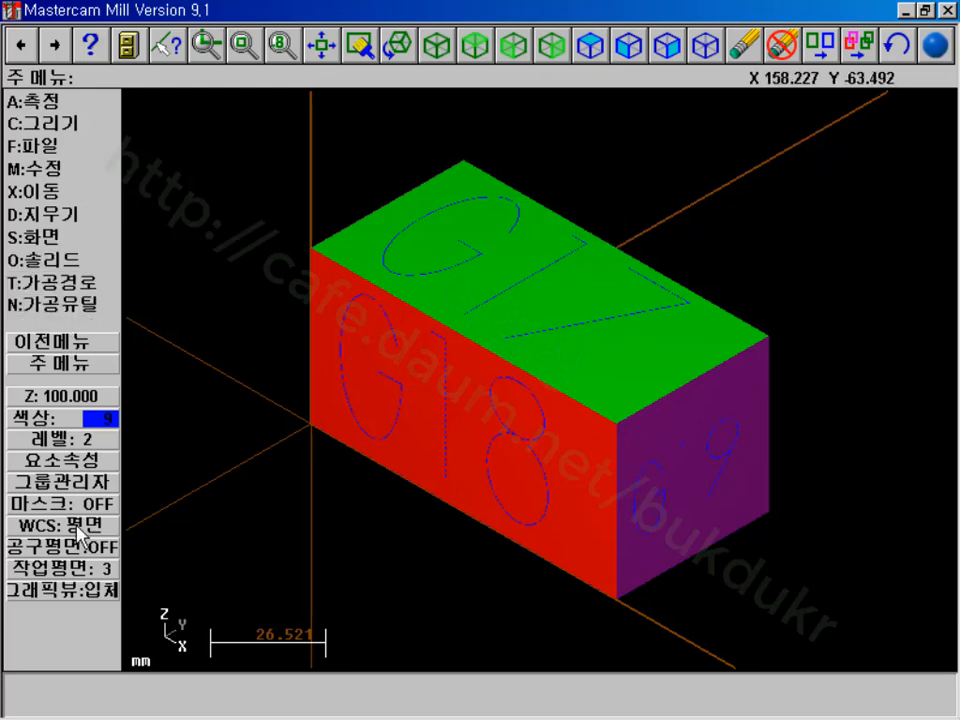
- Set the graphics view by number to 3 so the whole back face is shown
click(64, 590)
click(55, 195)
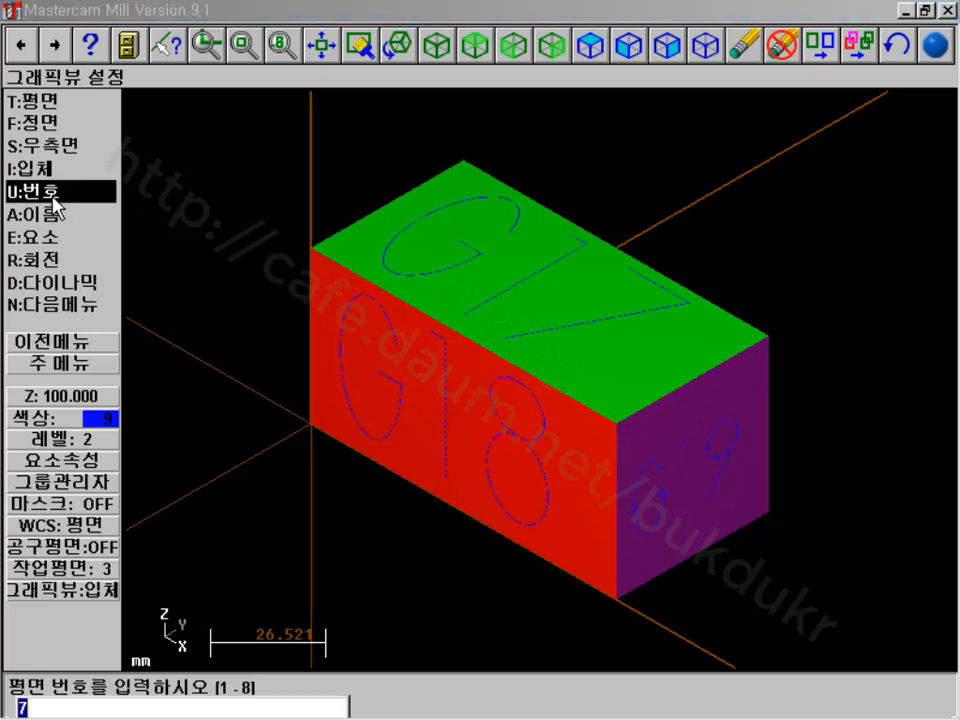
text(3)
key(Return)
click(321, 46)
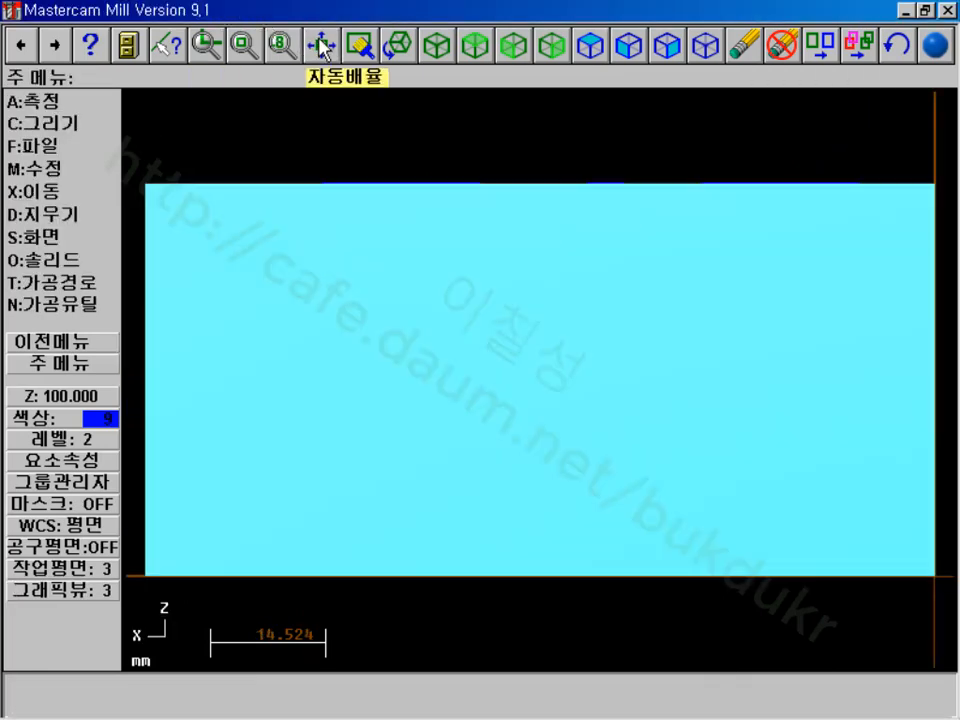
scroll(707, 420, down, 5)
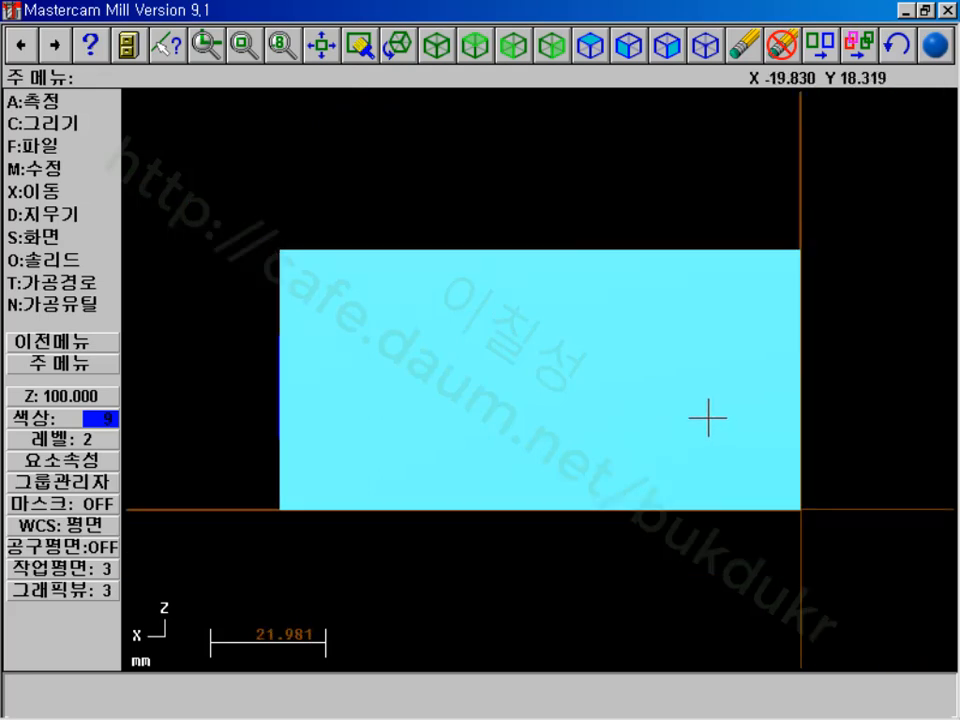
scroll(707, 418, down, 1)
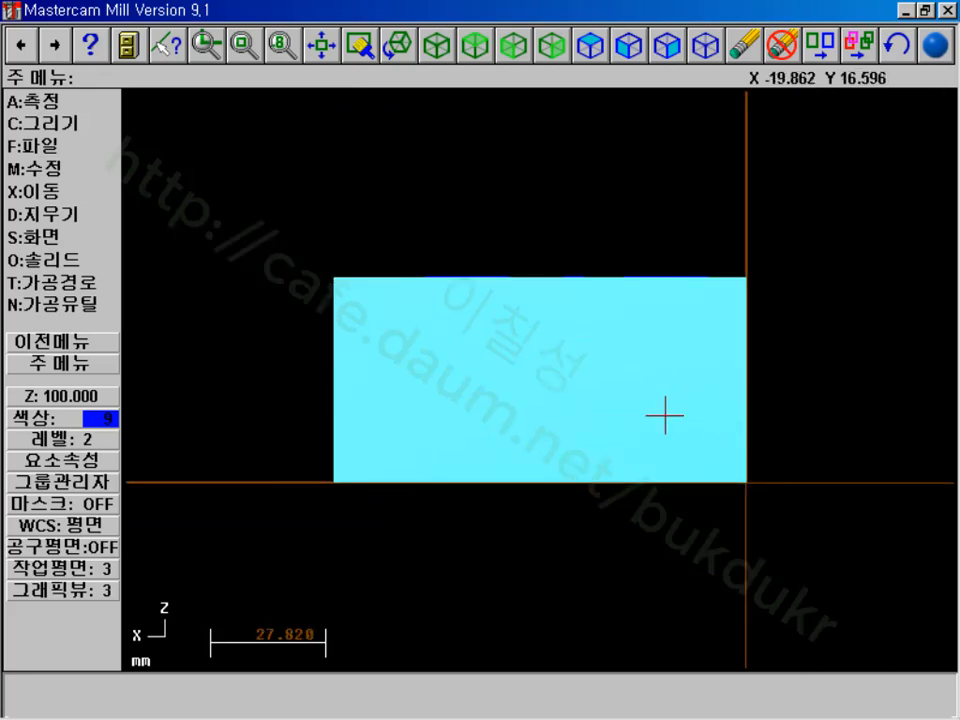
- Set the construction depth Z to 50 in the back construction plane
click(72, 396)
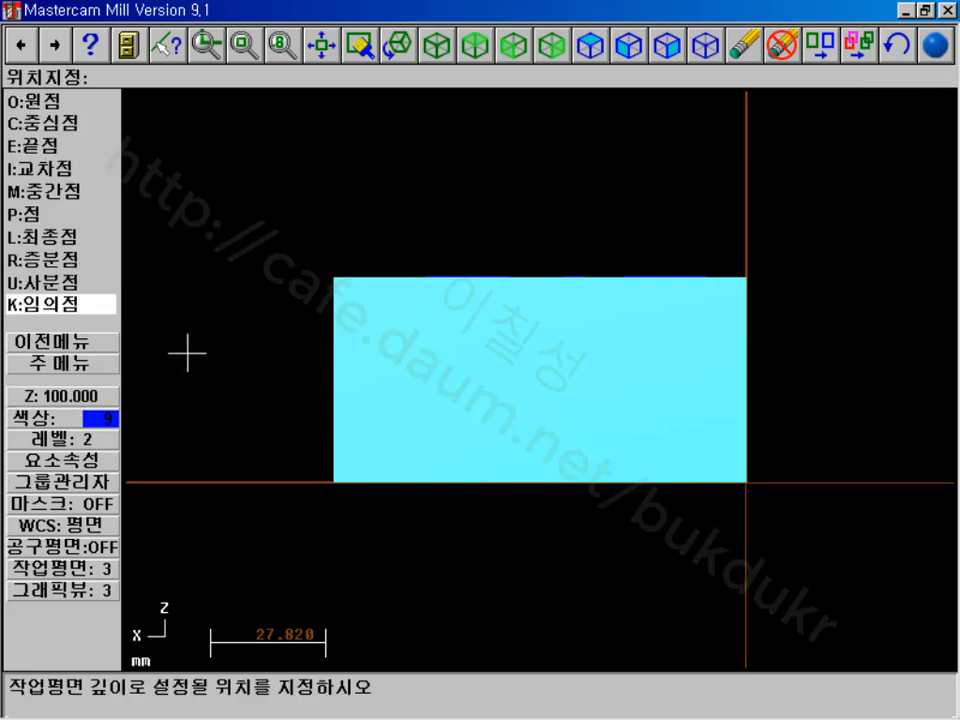
text(50)
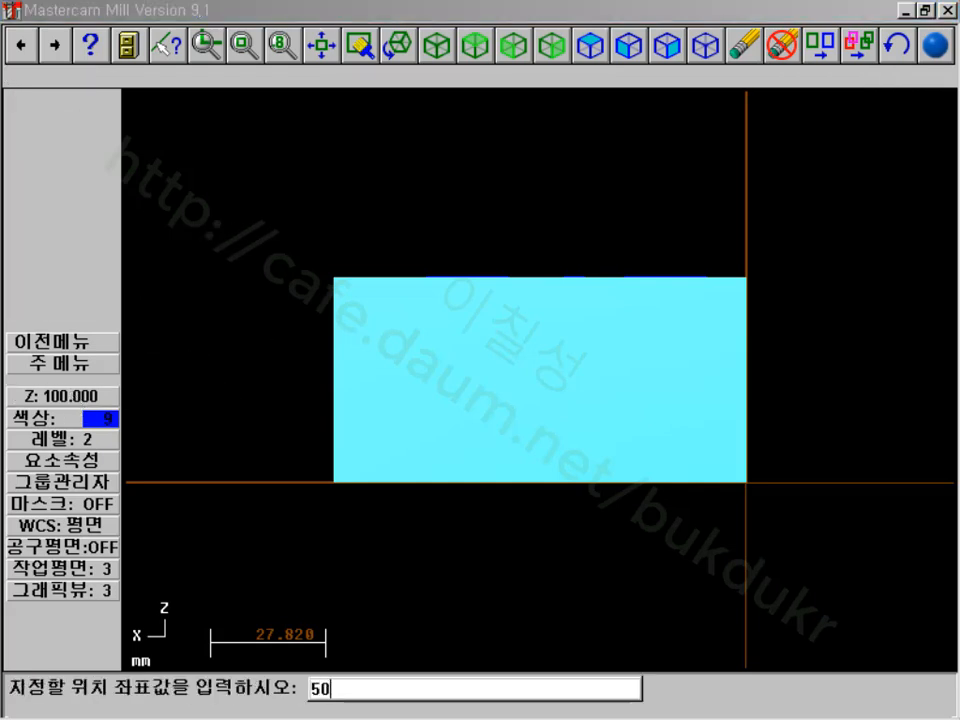
key(Return)
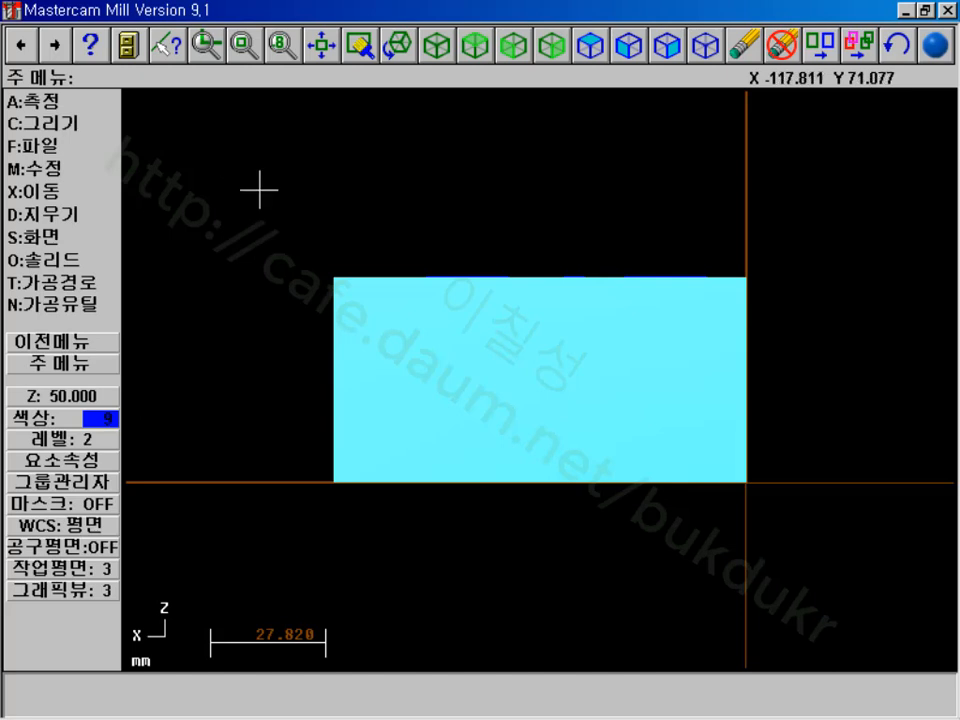
- Start new letter text and set its font to TrueType 굴림체 in the 보통 style
click(66, 124)
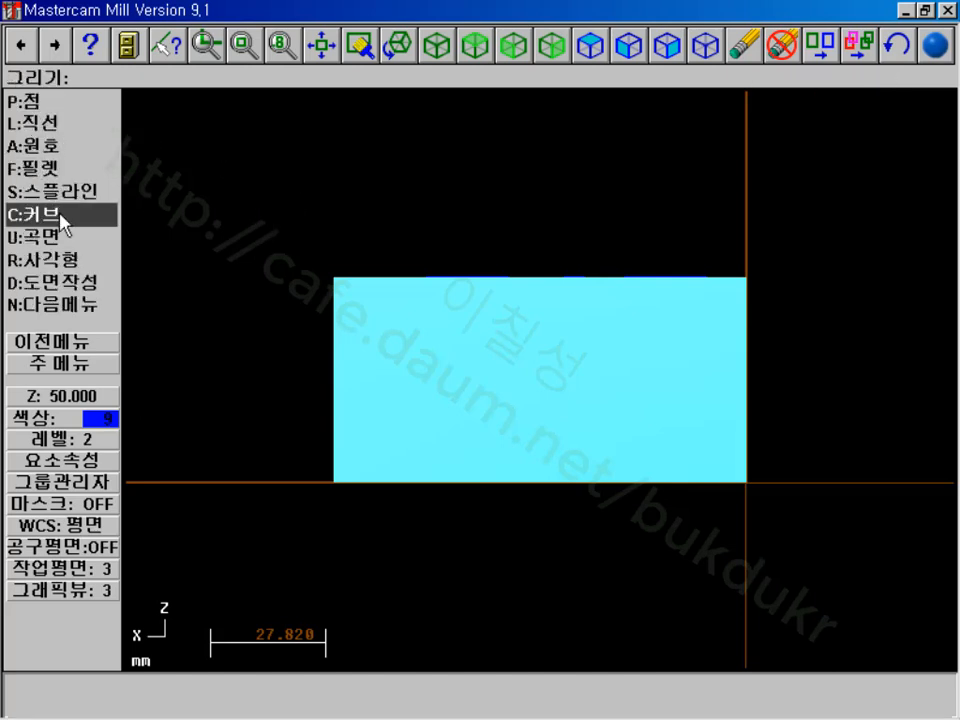
click(56, 305)
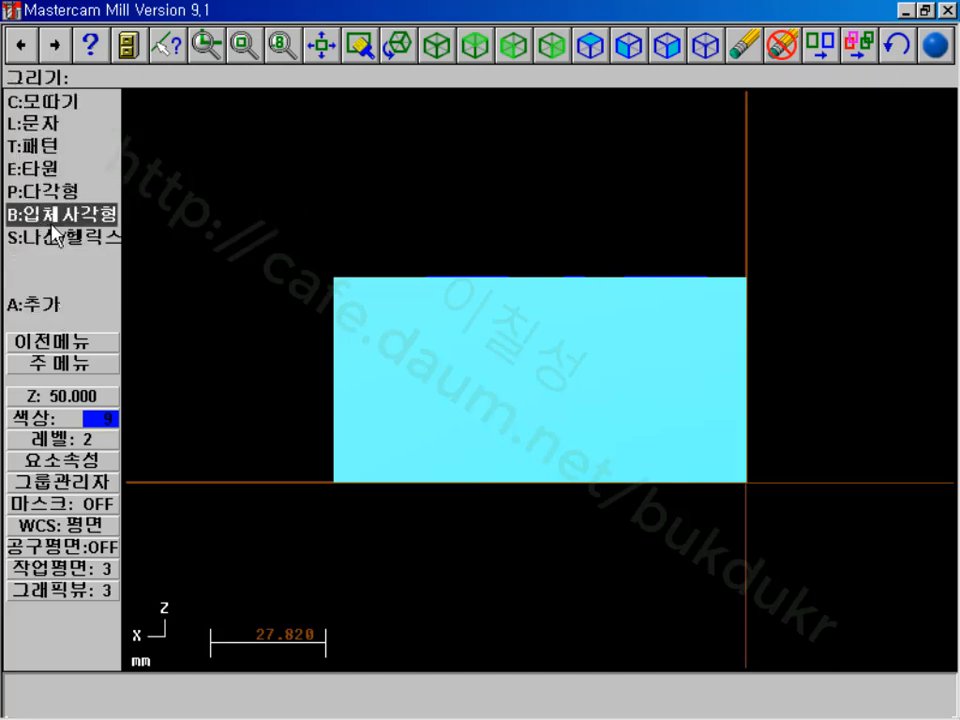
click(53, 126)
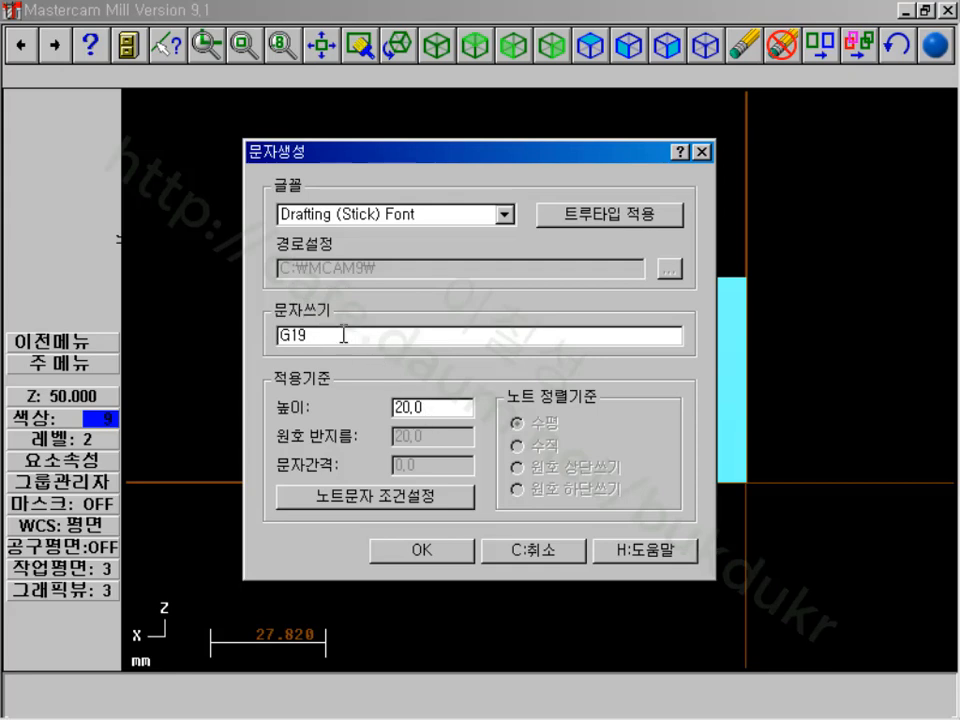
drag(343, 335, 253, 330)
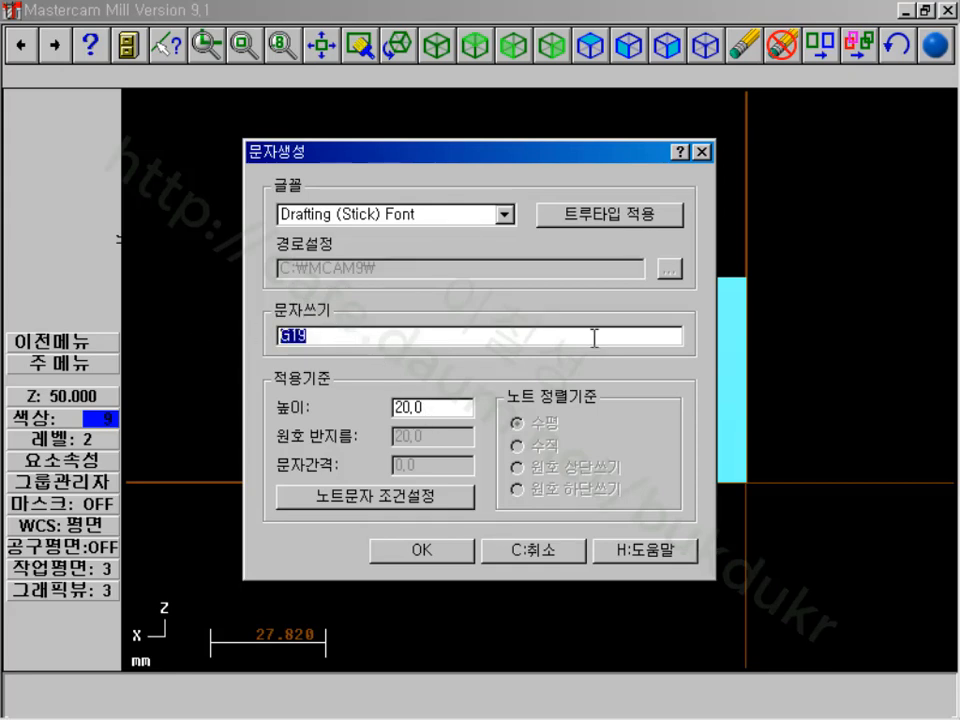
text(티)
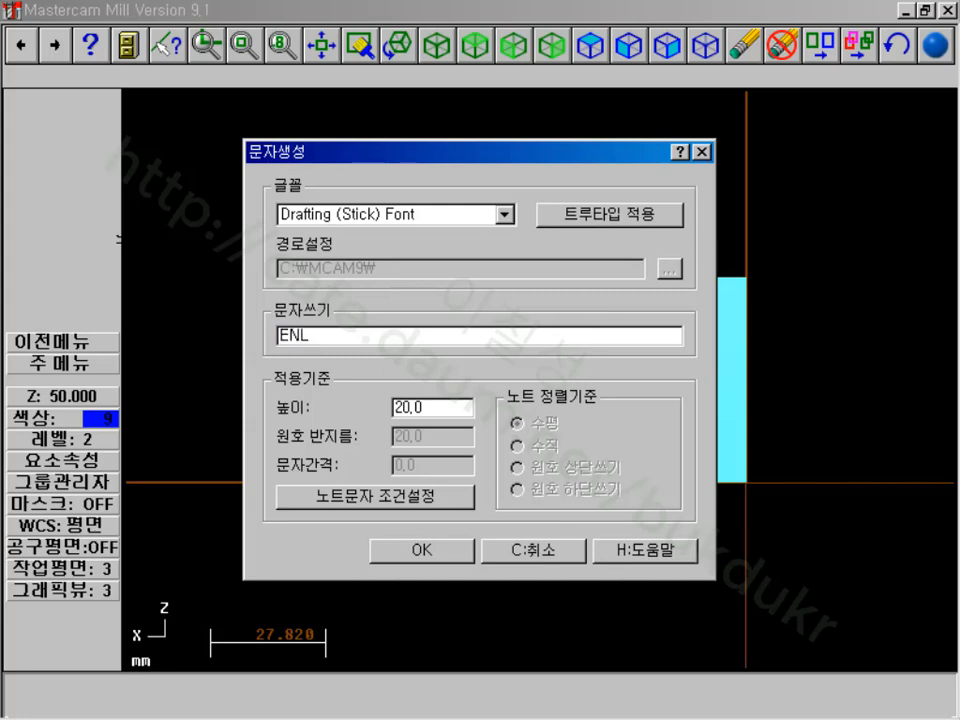
click(622, 218)
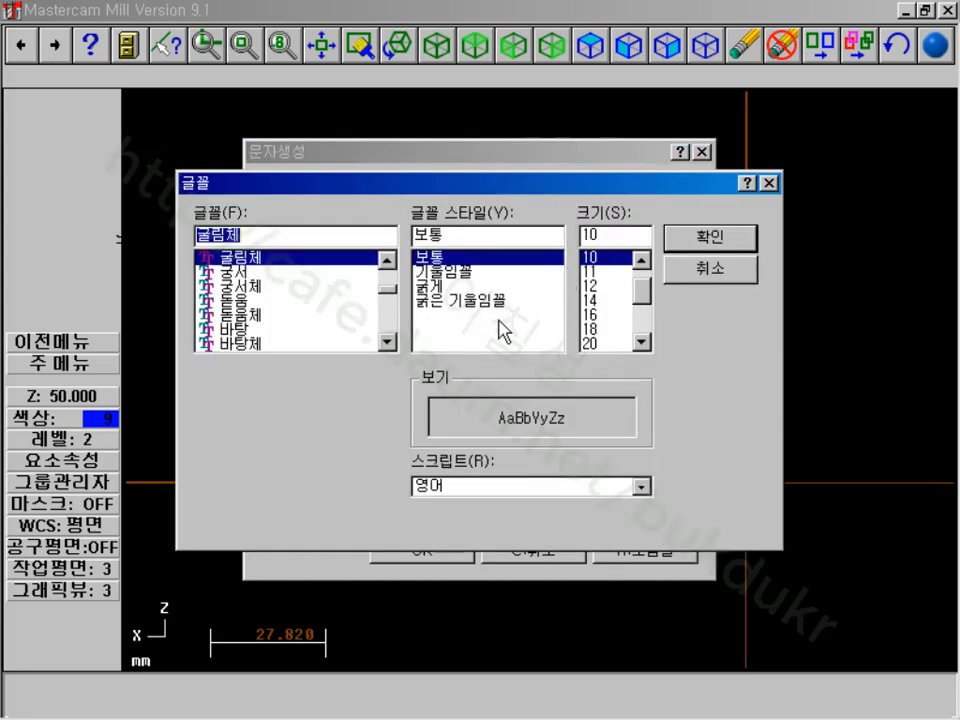
click(694, 246)
- Create the TrueType text 뒷면 with a height of 40 and place it near the lower edge of the back face
click(470, 334)
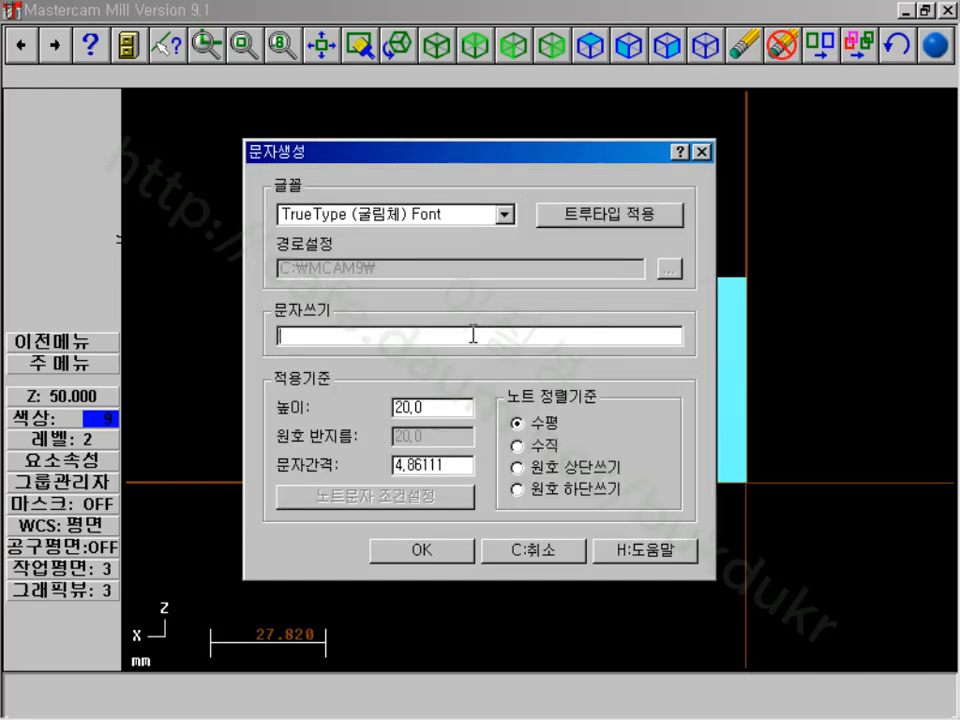
text(ENLTAUS)
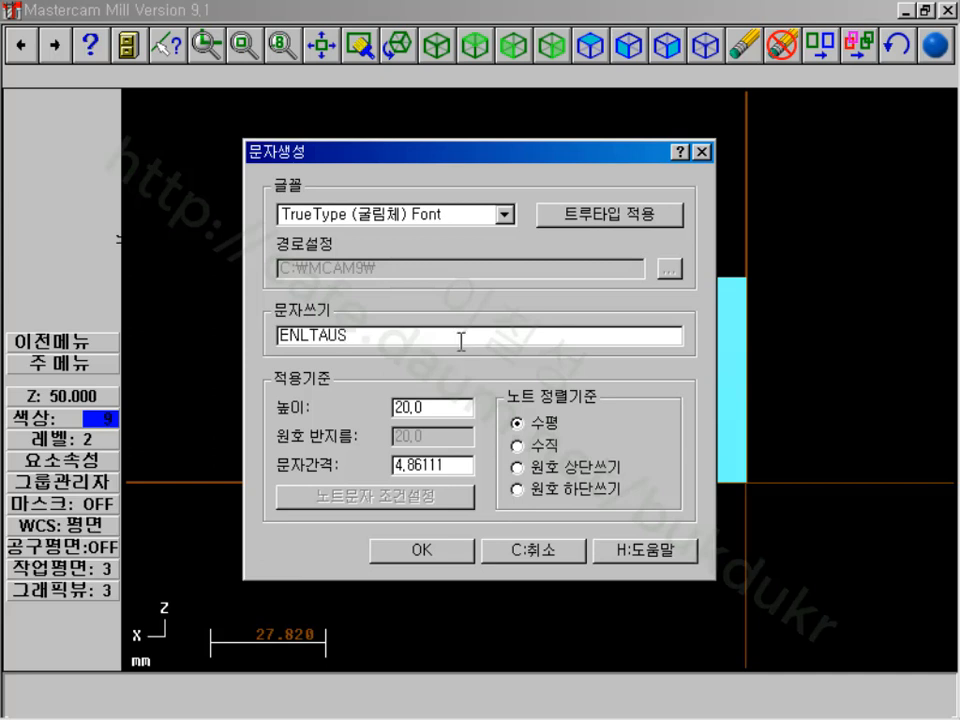
drag(362, 342, 250, 355)
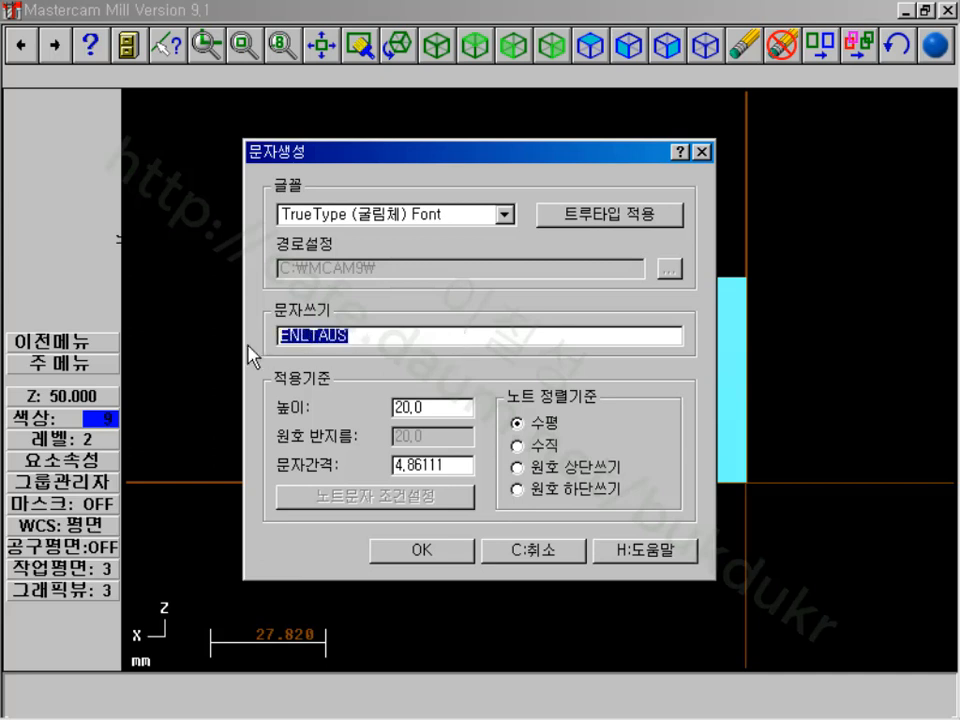
text(뒤)
text(며)
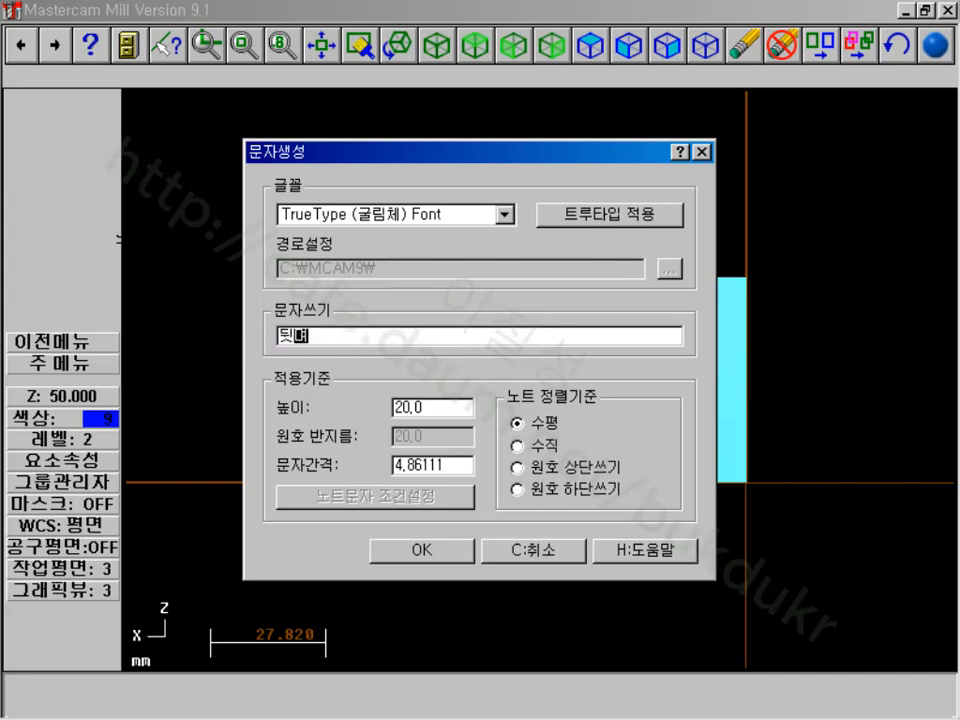
key(Tab)
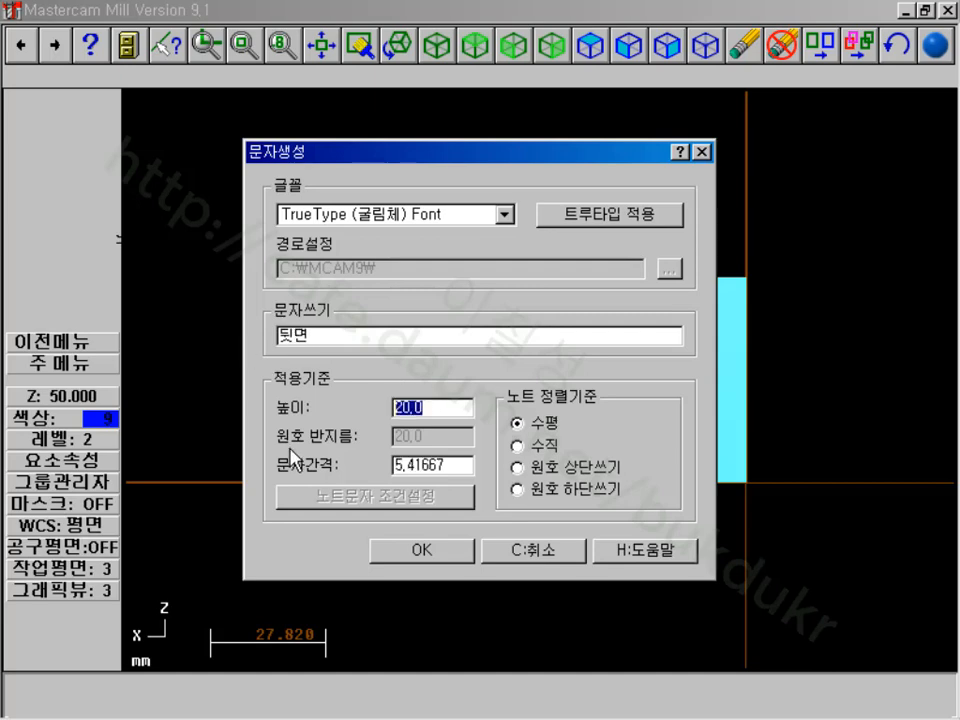
text(40)
click(461, 467)
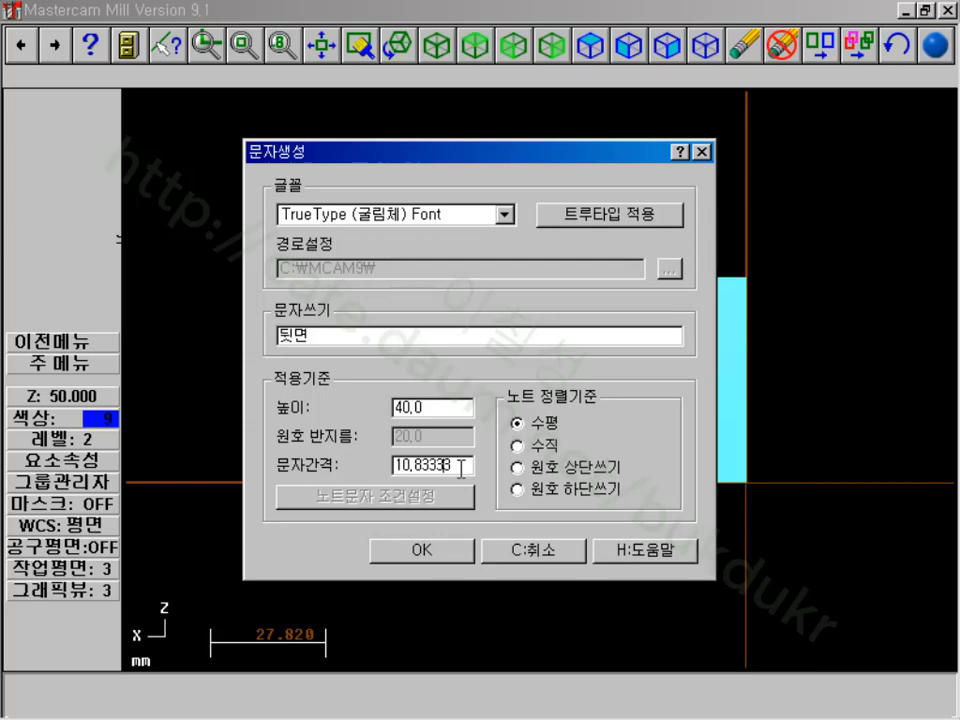
click(463, 545)
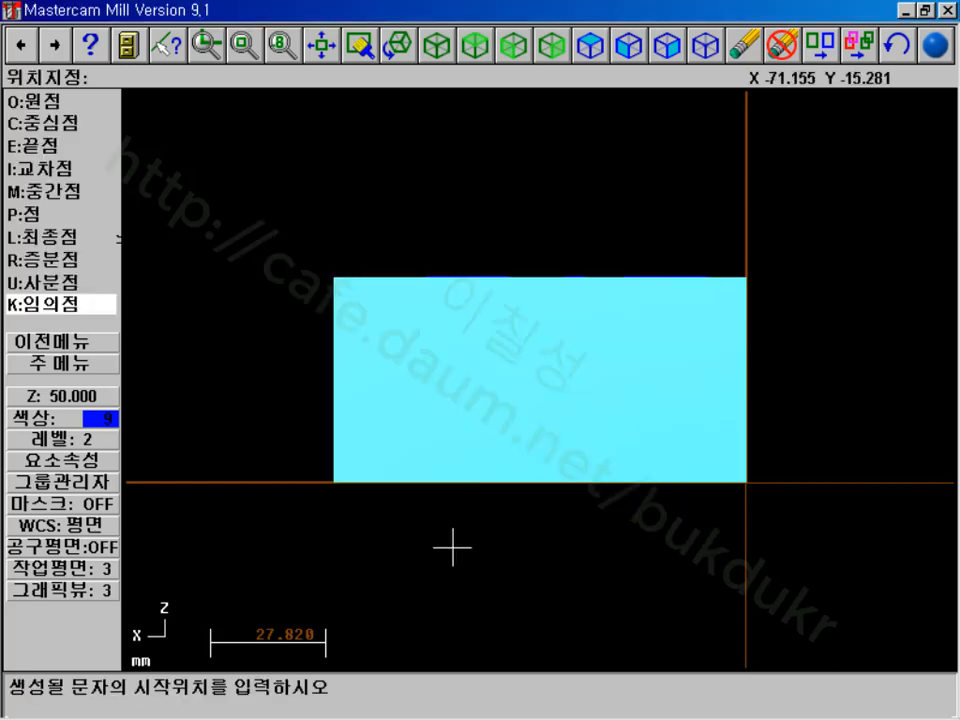
click(362, 464)
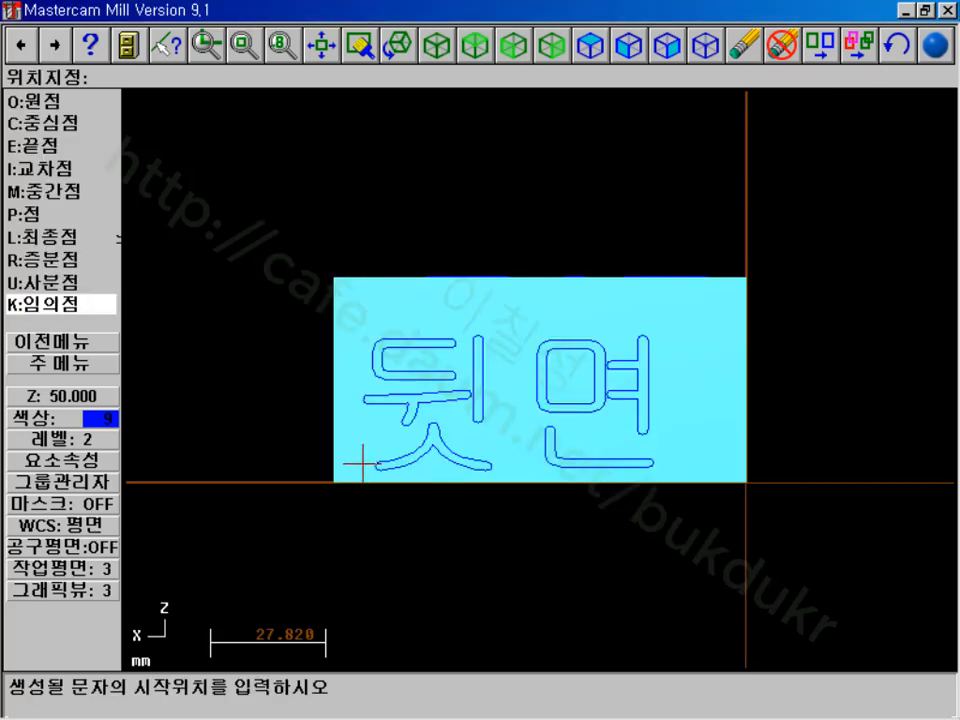
click(100, 365)
- Orbit the block into a tilted 3D view and set the construction plane to 평면 (top)
click(398, 44)
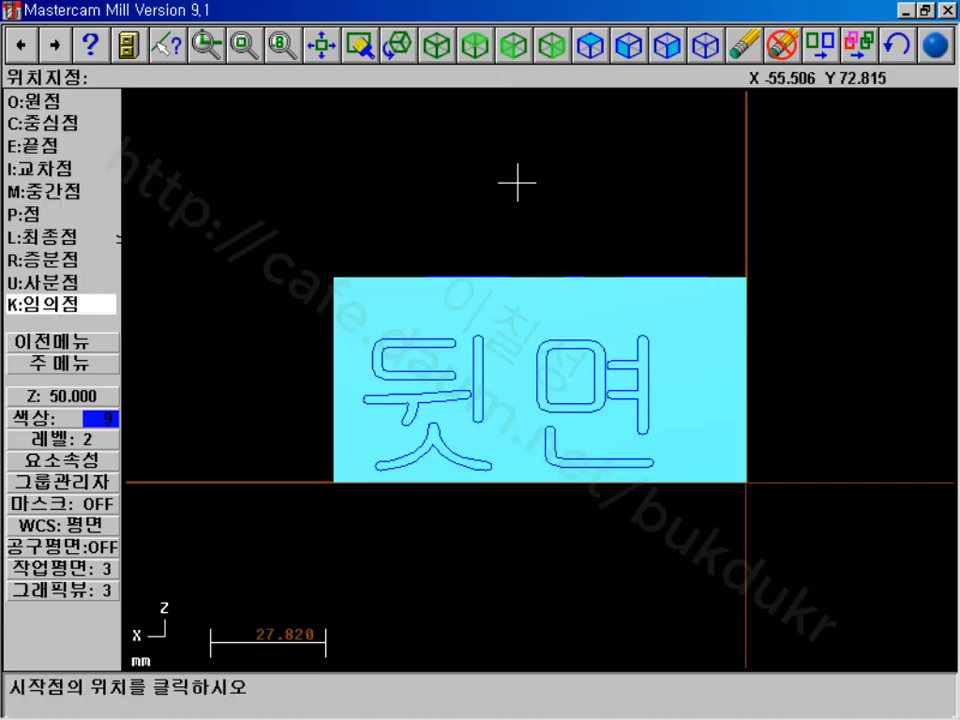
click(517, 183)
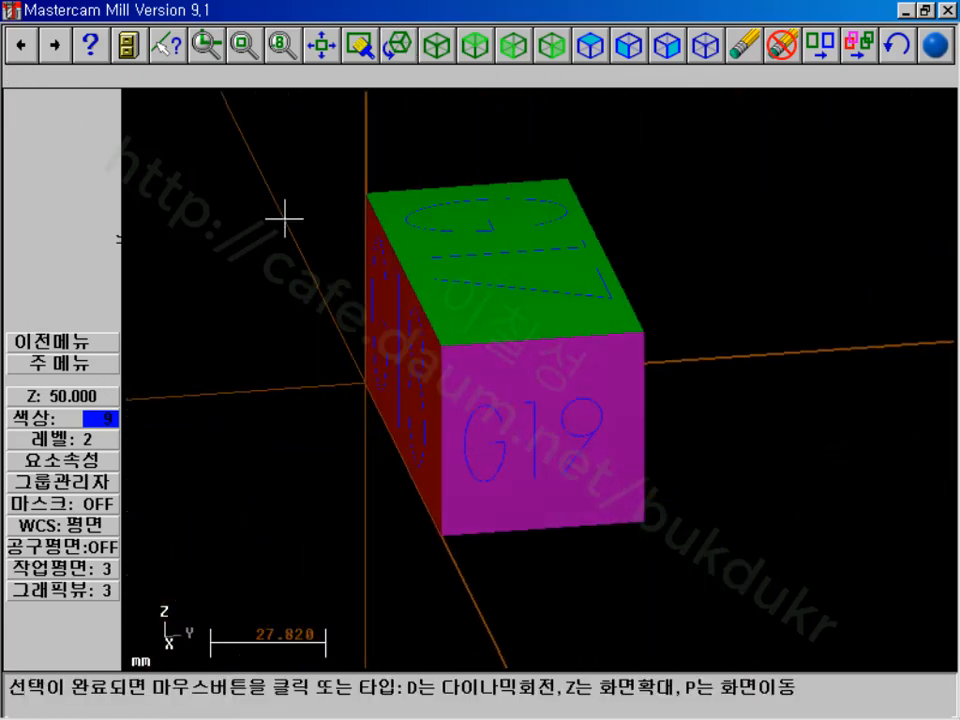
click(193, 222)
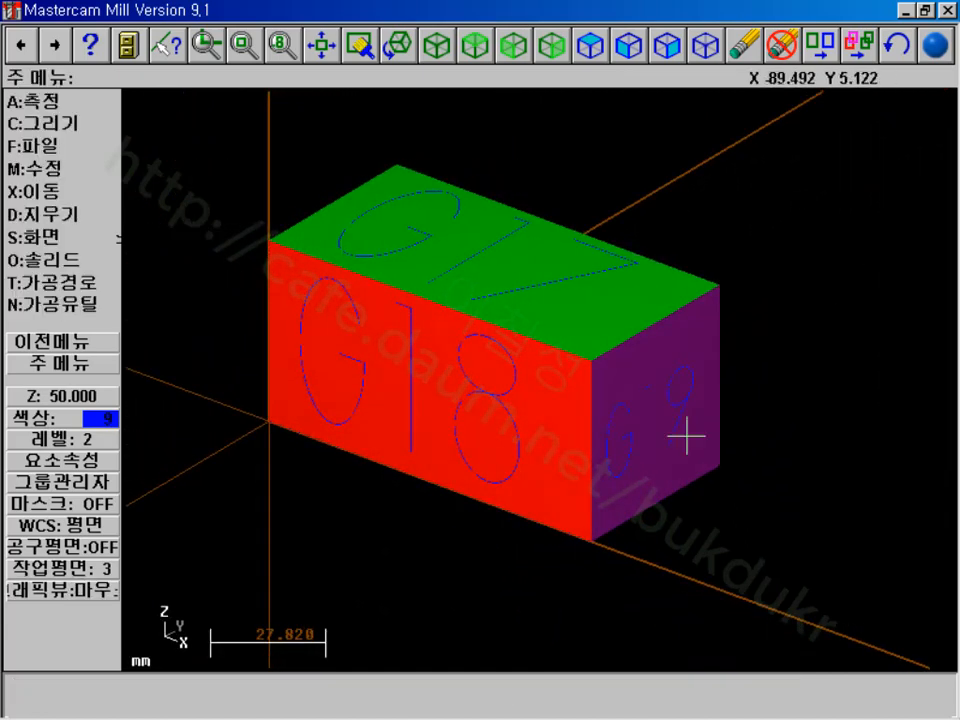
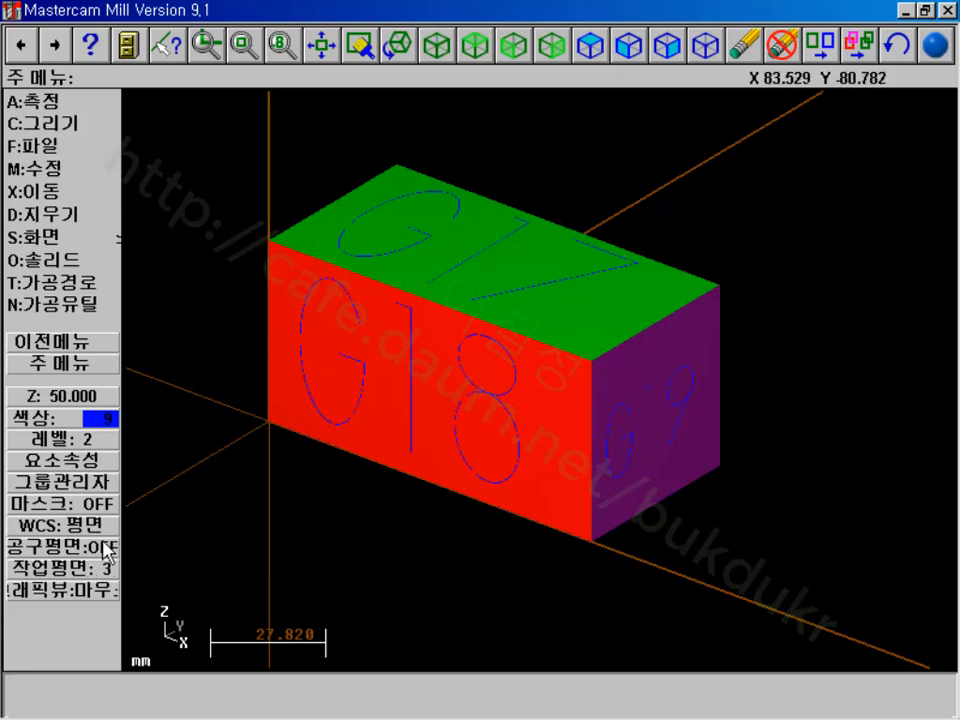
click(592, 44)
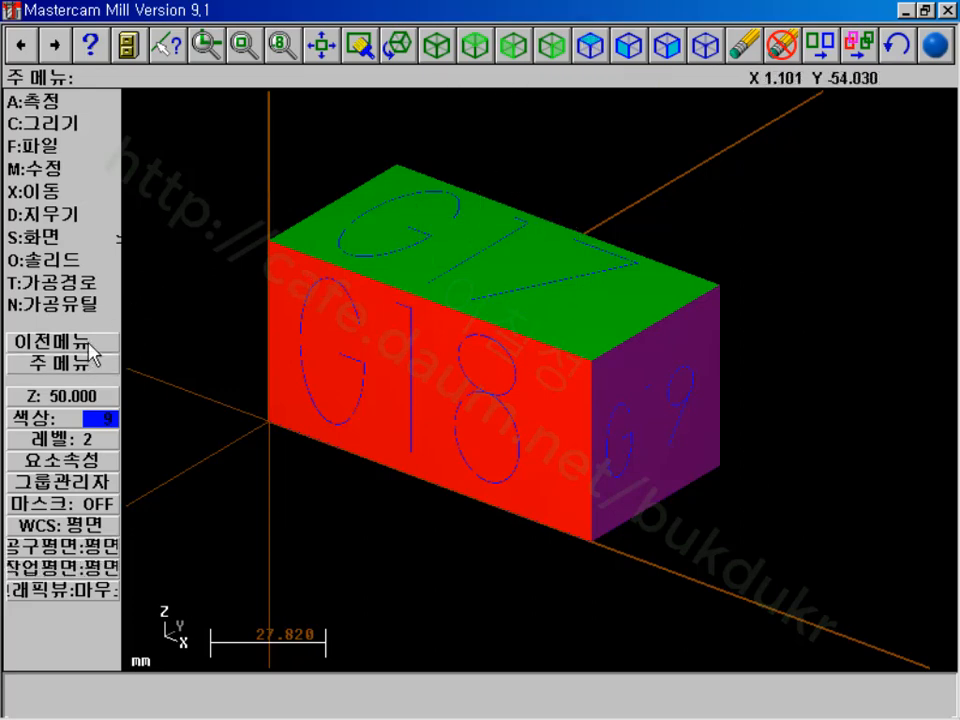
- Window-chain the G17 letters in the top view for a contour toolpath, starting at the upper end of the G
click(64, 280)
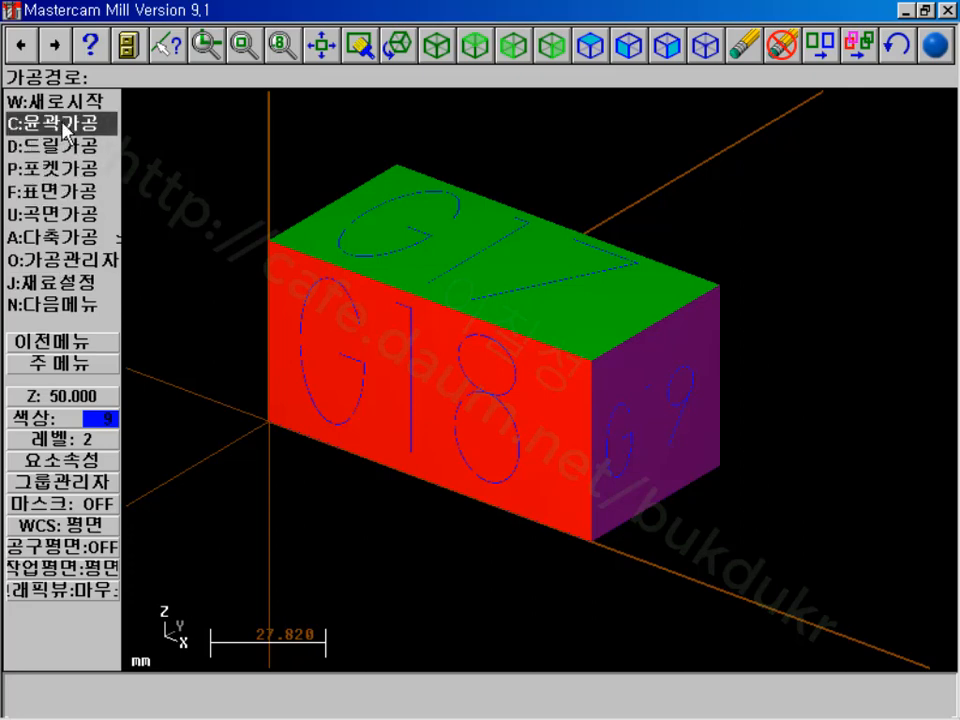
click(48, 122)
click(44, 102)
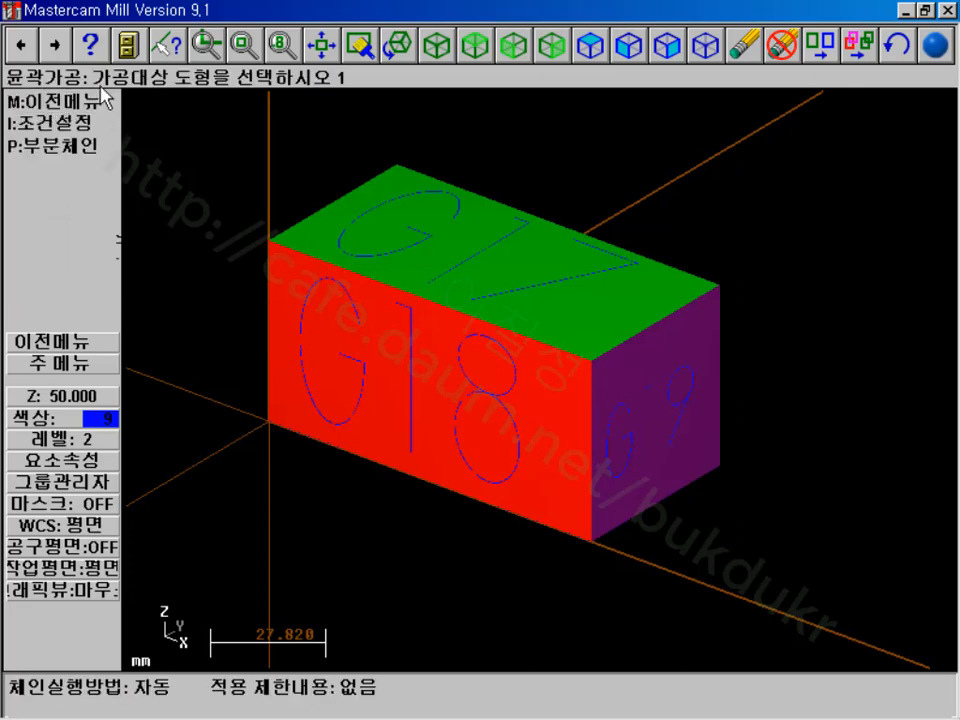
click(478, 47)
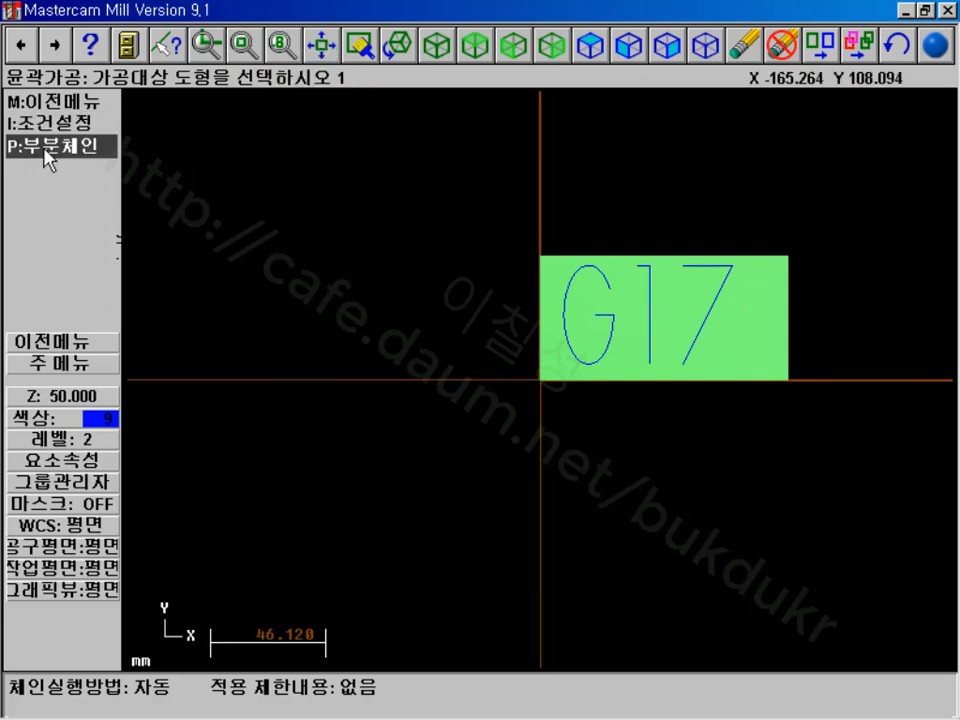
click(64, 341)
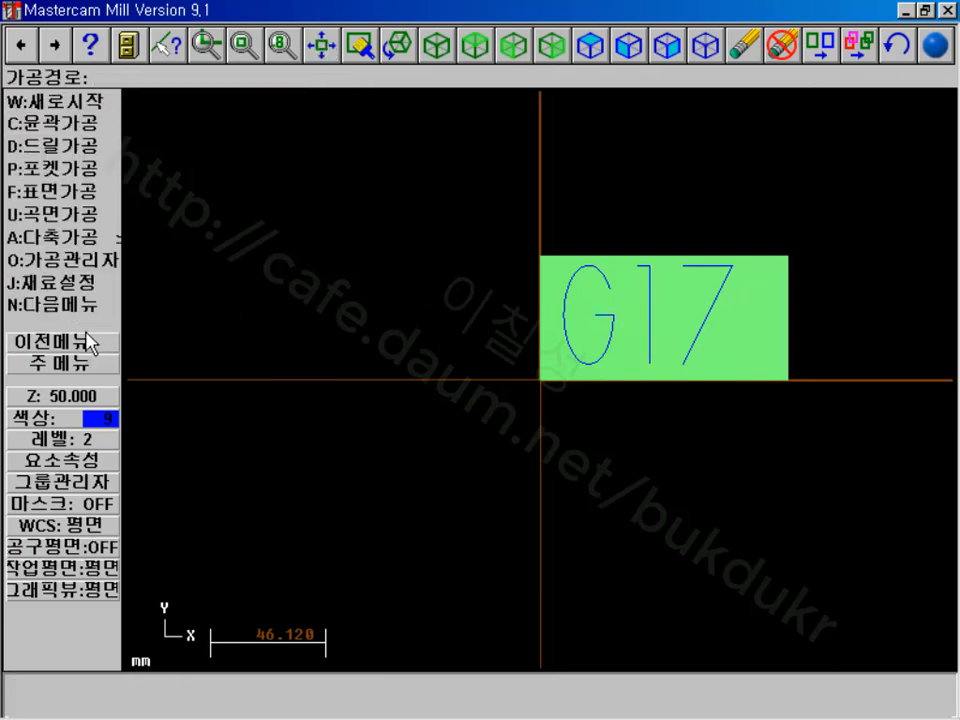
click(64, 122)
click(70, 125)
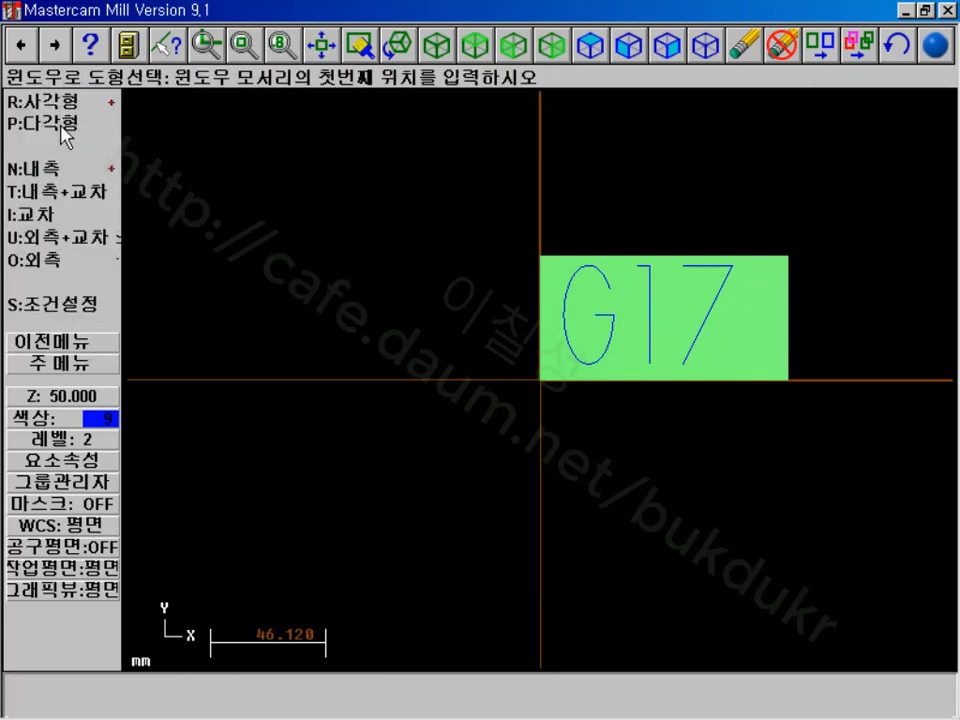
click(560, 258)
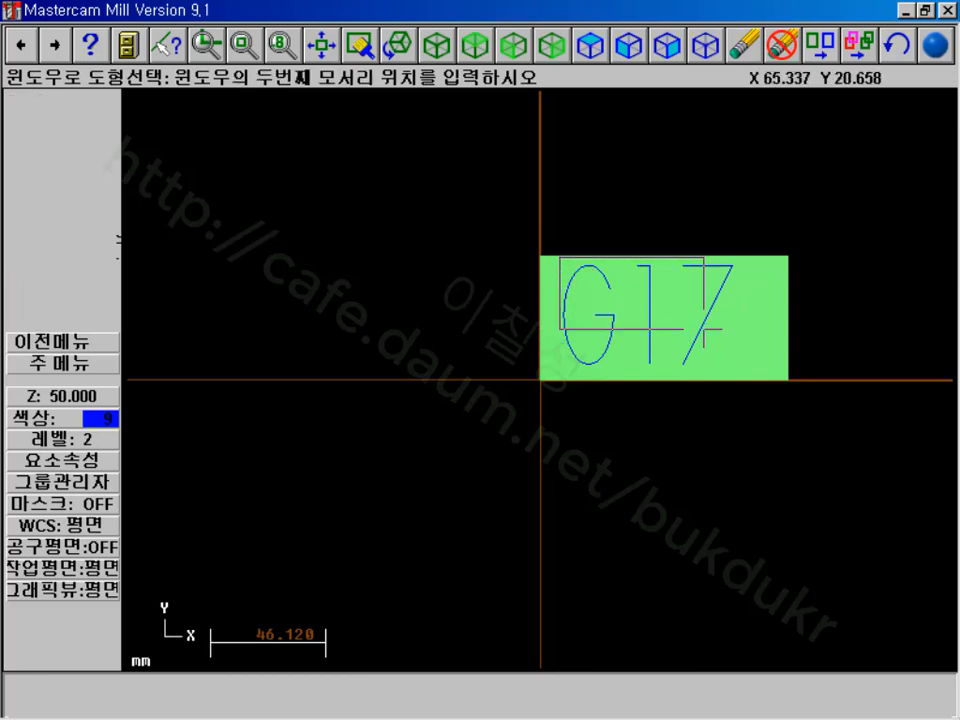
click(745, 378)
key(e)
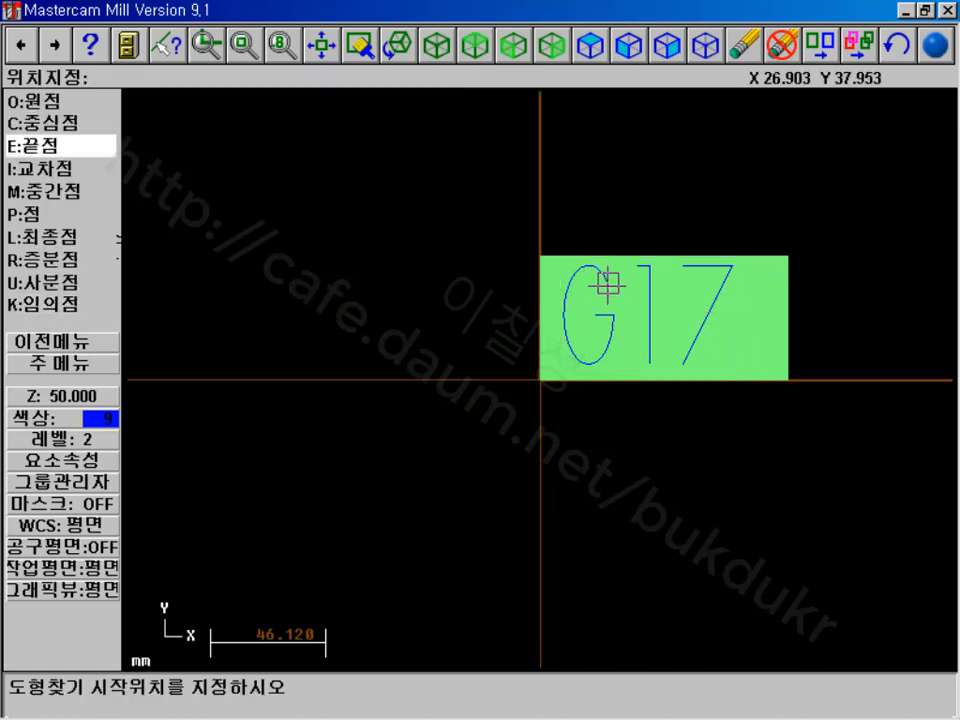
click(605, 285)
click(70, 285)
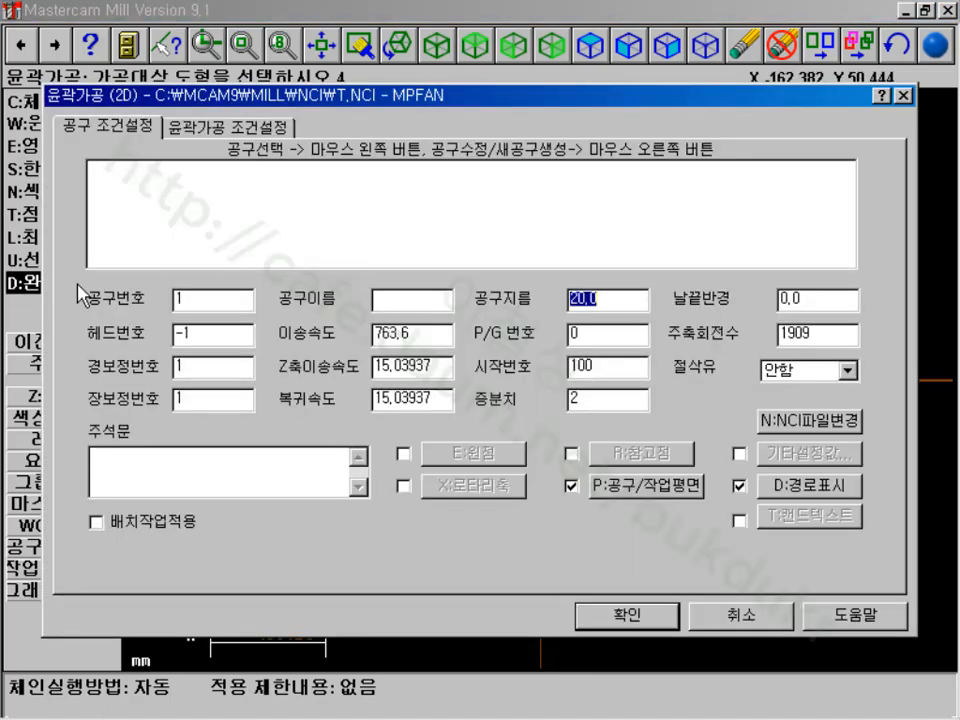
- Define a new ball end mill with a 2 mm diameter and a 2 mm shank diameter for the contour operation
right_click(362, 218)
click(364, 227)
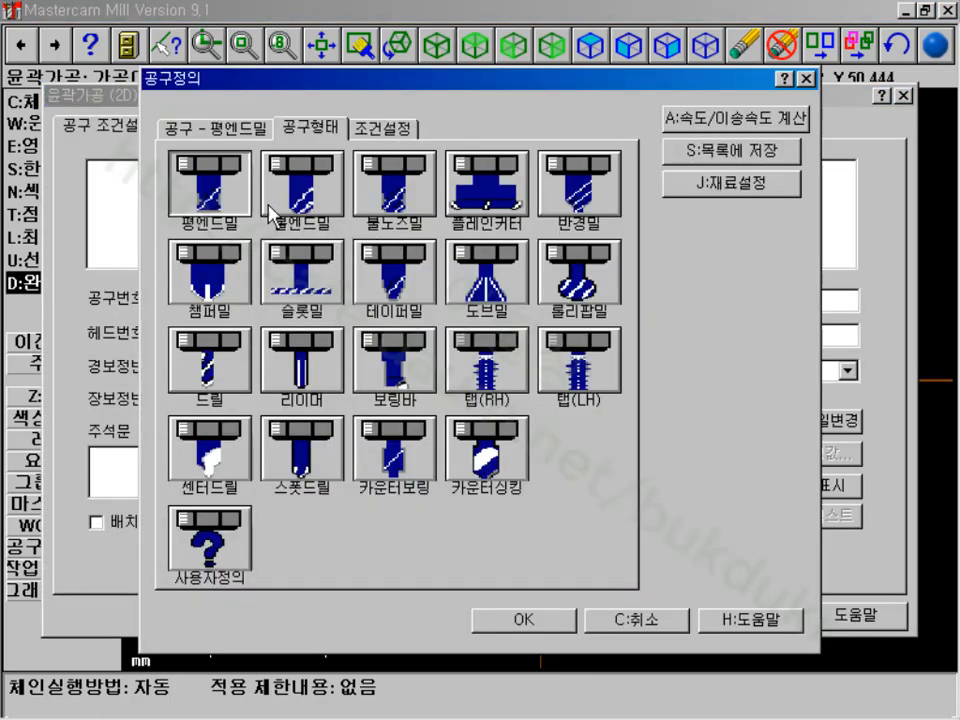
click(318, 192)
text(2)
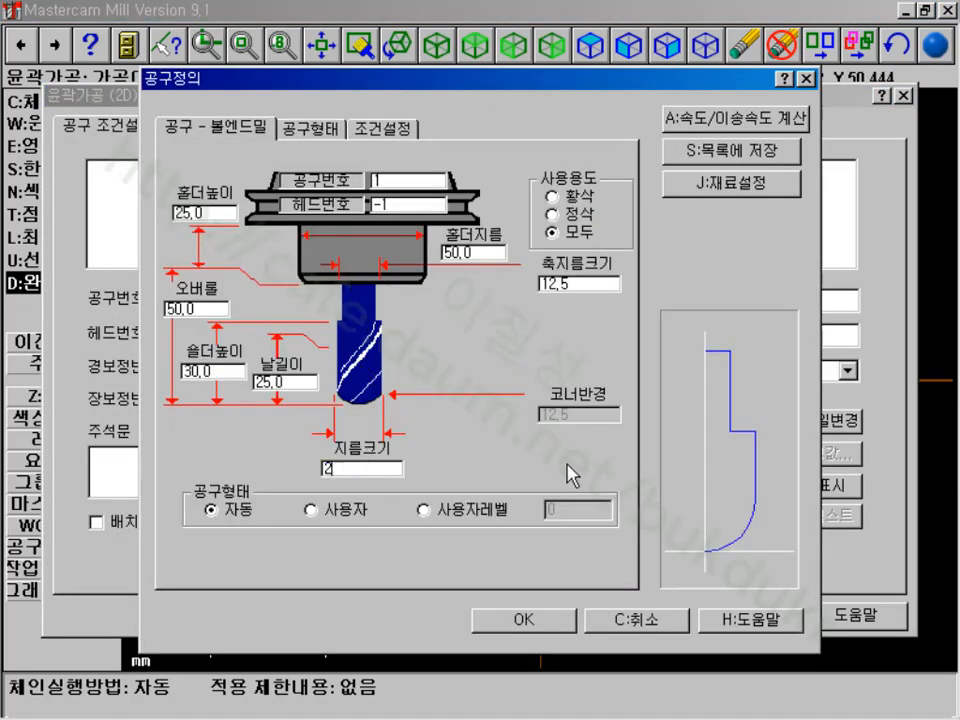
key(Tab)
text(2)
key(Tab)
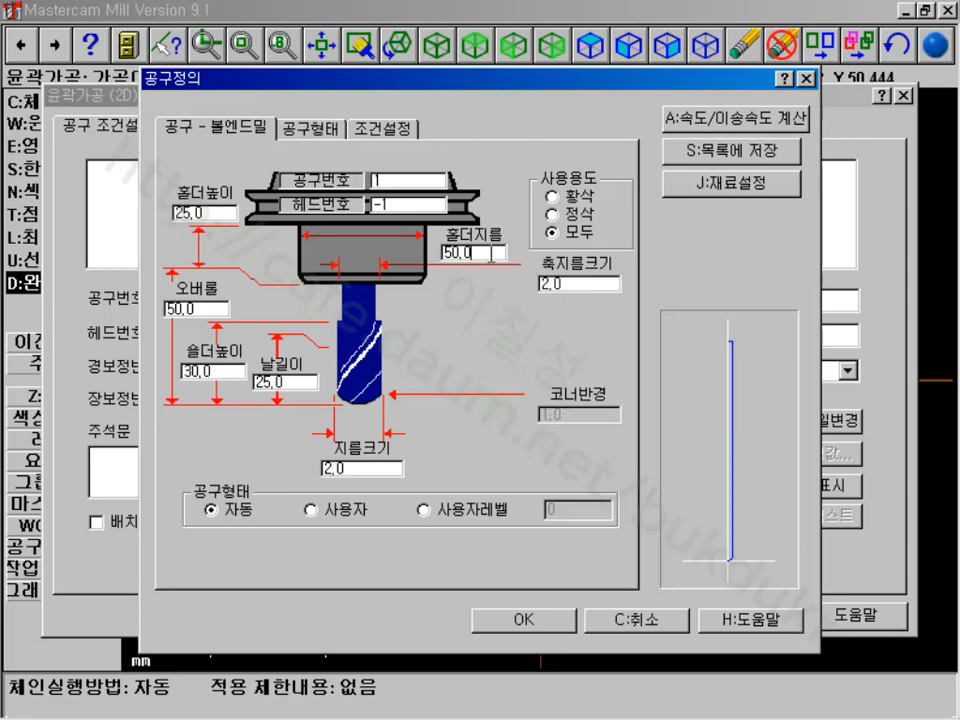
click(533, 625)
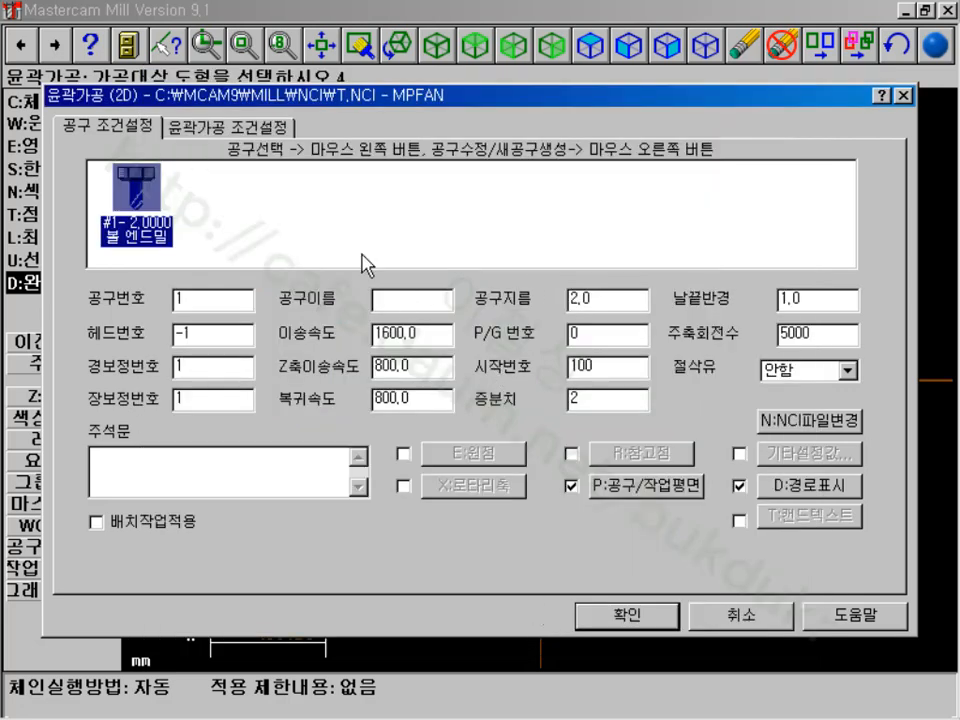
- Set the contour depth to 49, disable lead in/out, set the cutter compensation type to 안함, and generate the toolpath
click(256, 130)
drag(555, 441, 418, 445)
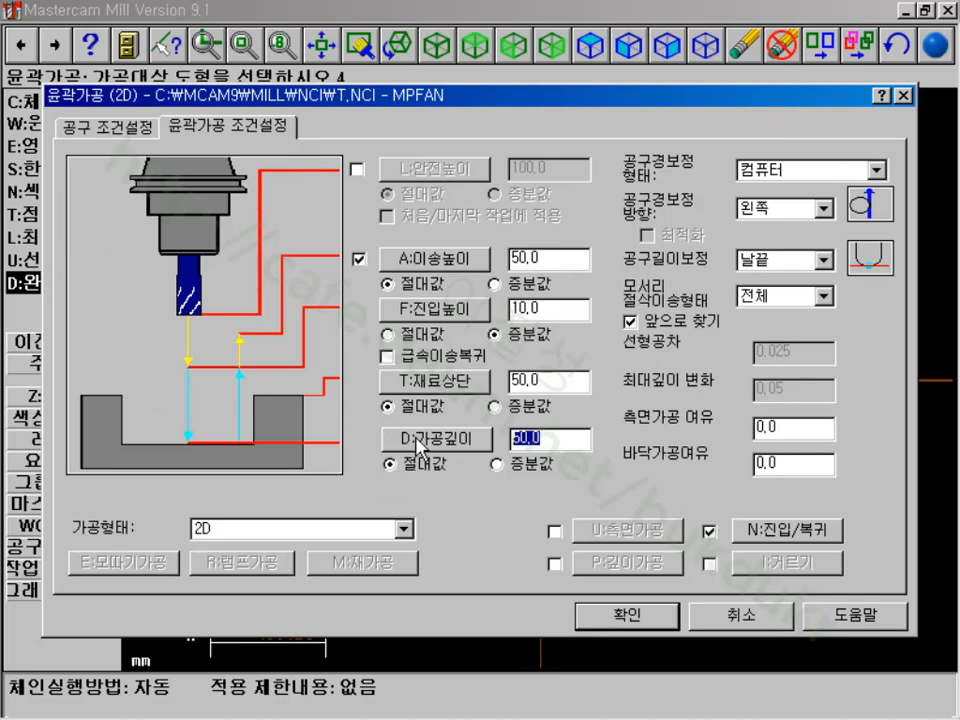
text(49)
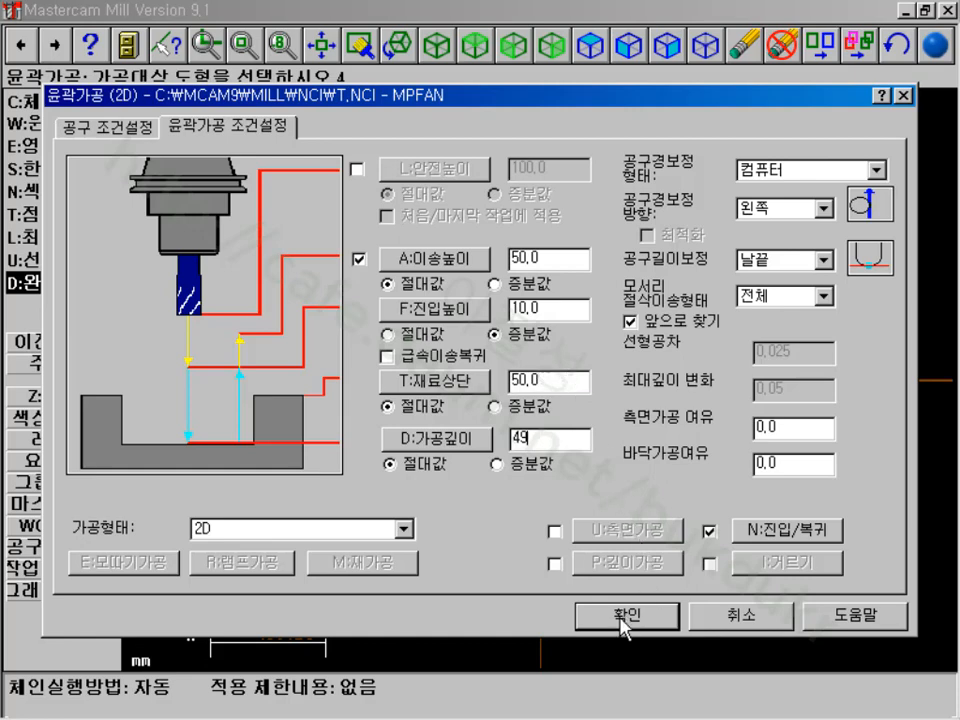
click(711, 533)
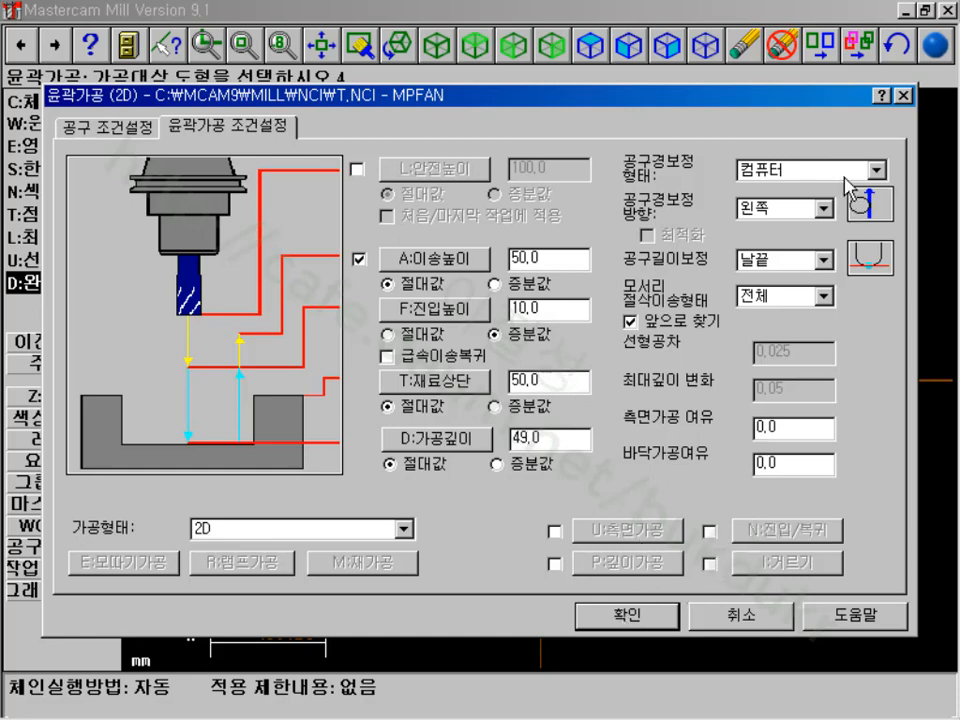
click(845, 177)
click(849, 246)
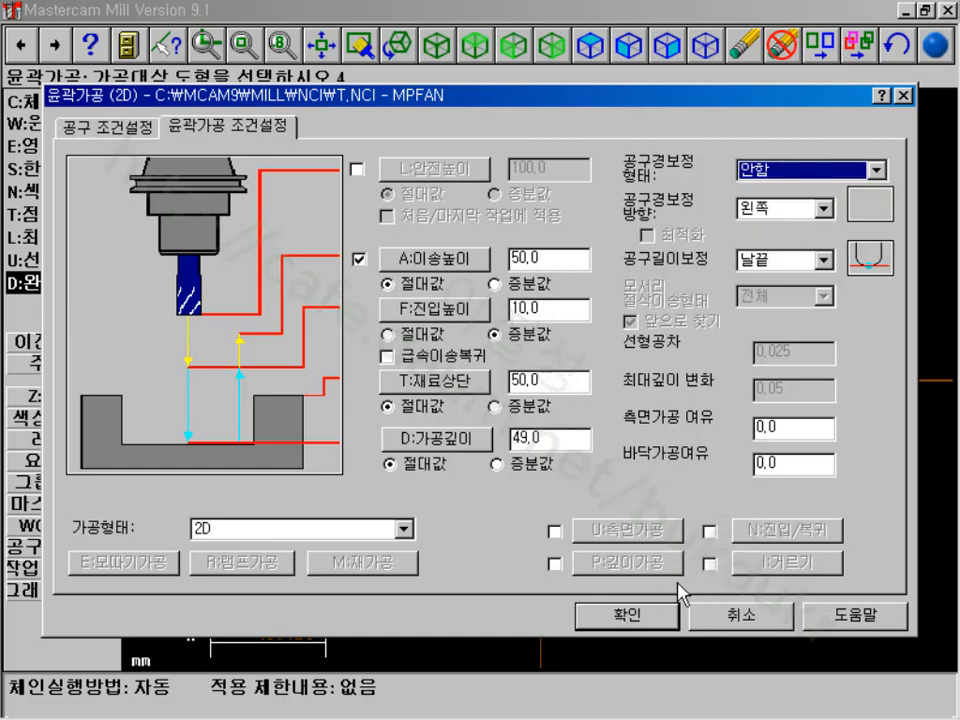
click(668, 617)
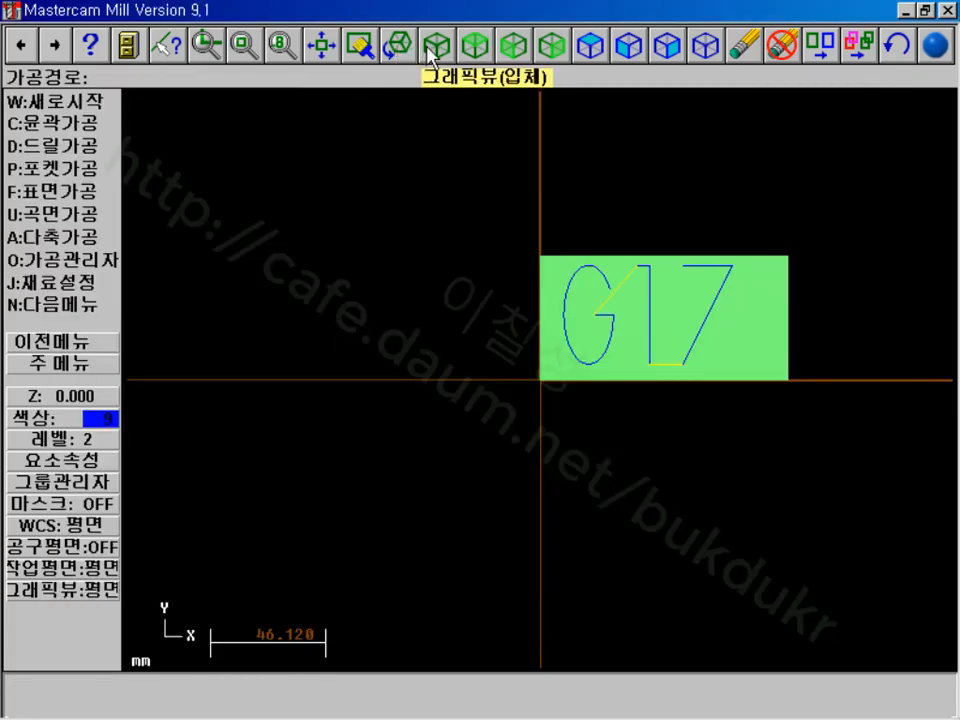
- Backplot the G17 contour operation step by step in isometric view, checking the tool motion over the block's top face
click(429, 52)
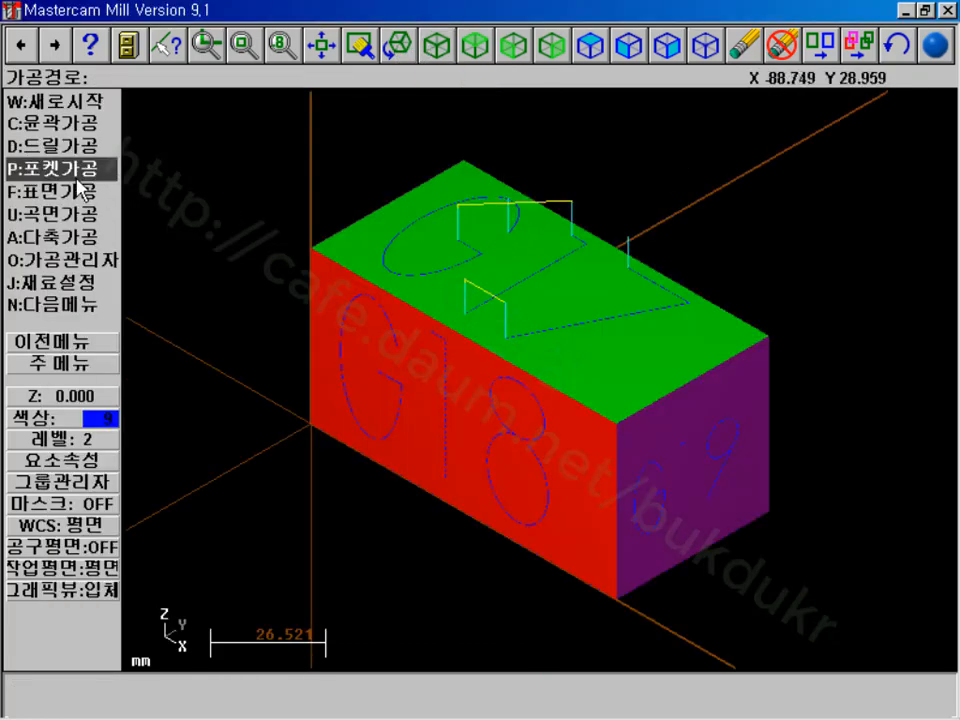
click(60, 259)
key(b)
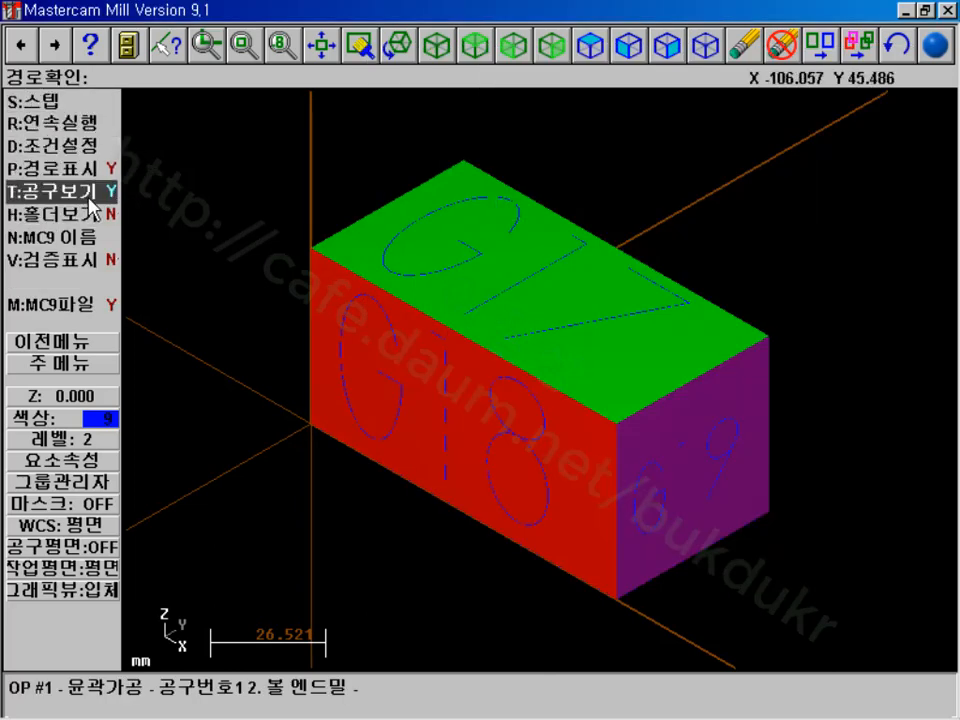
click(47, 100)
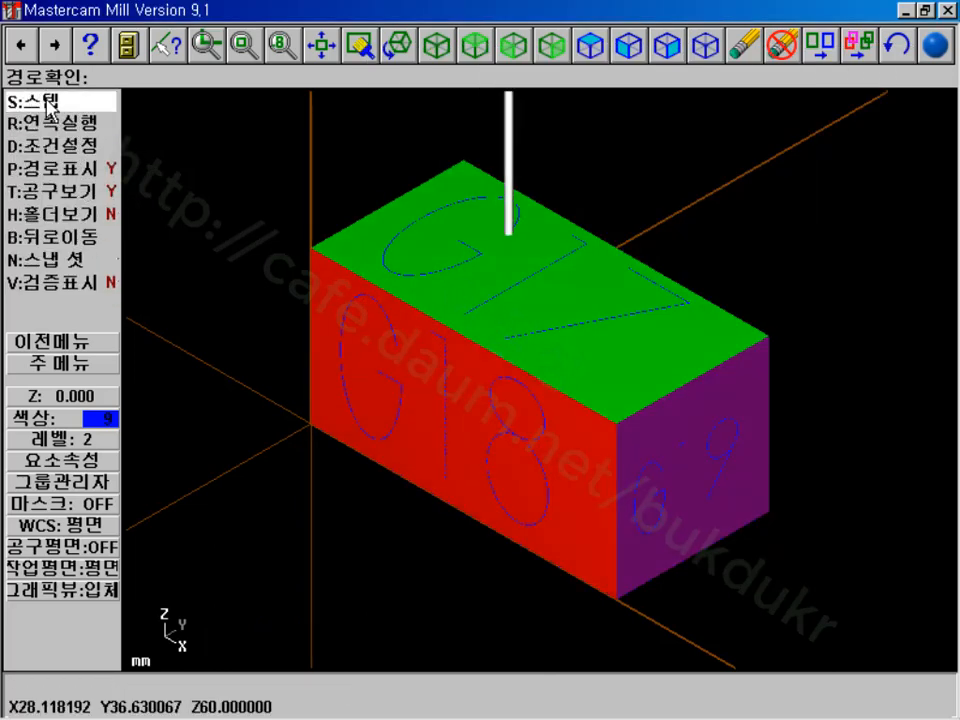
click(47, 100)
click(47, 100)
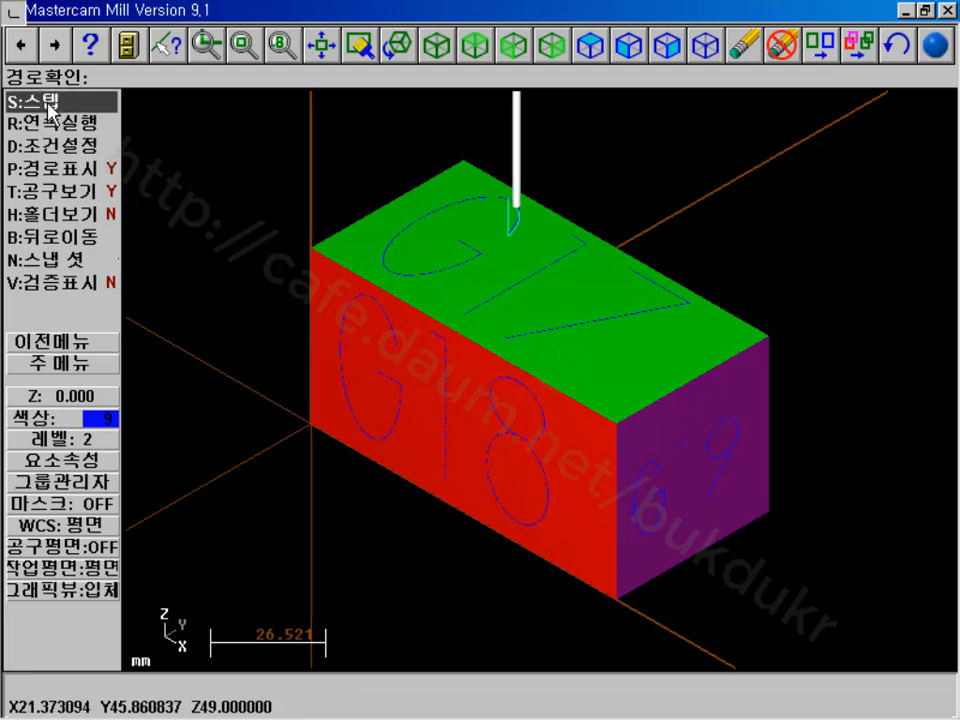
click(47, 102)
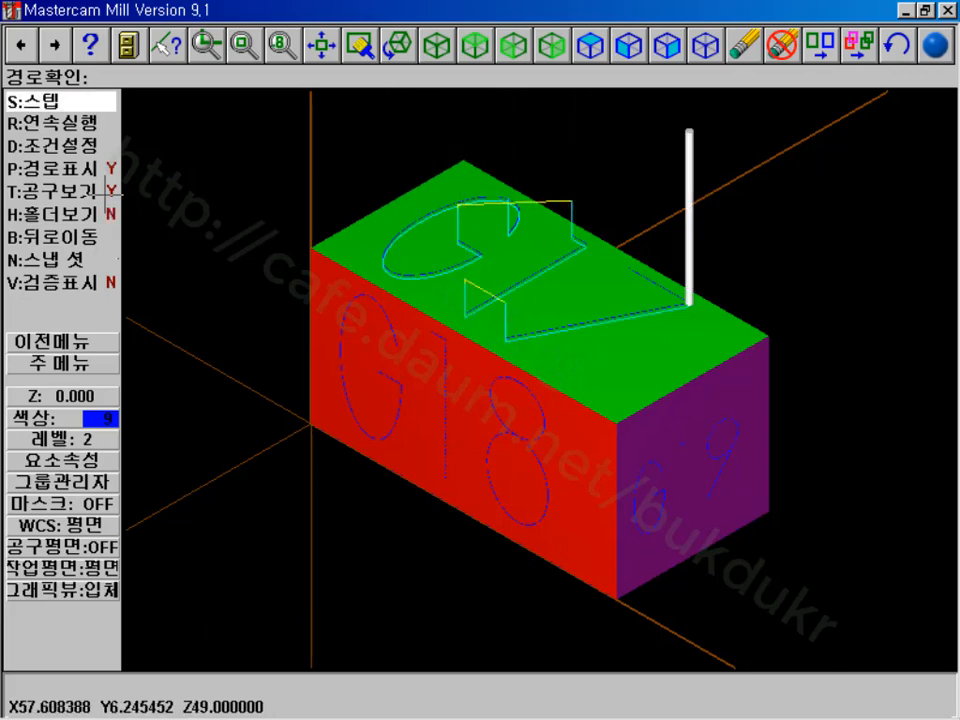
click(511, 400)
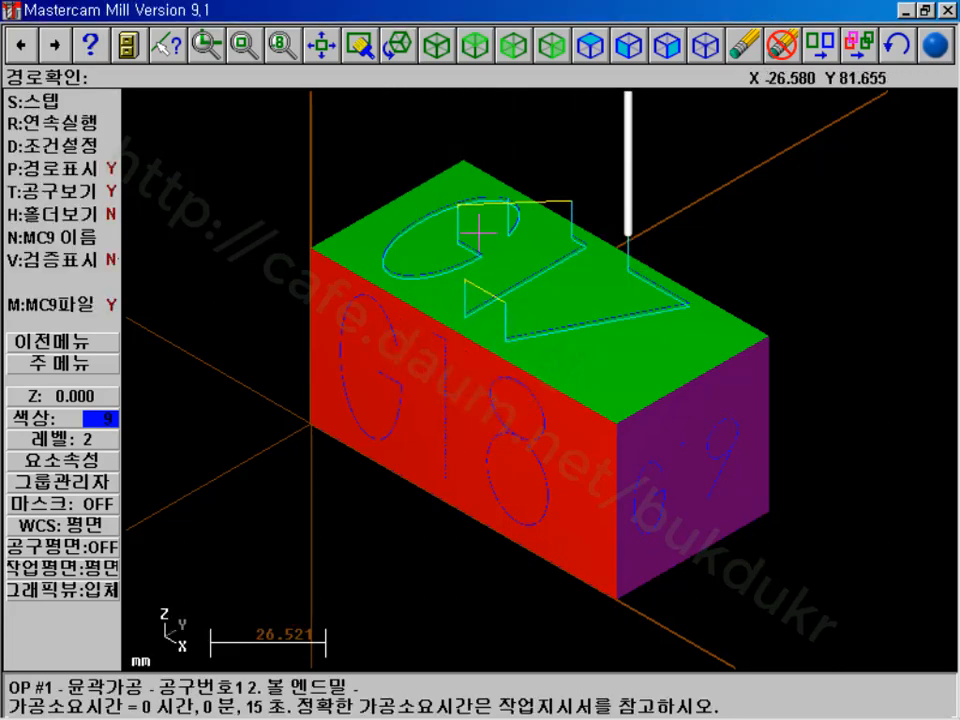
key(Escape)
click(840, 548)
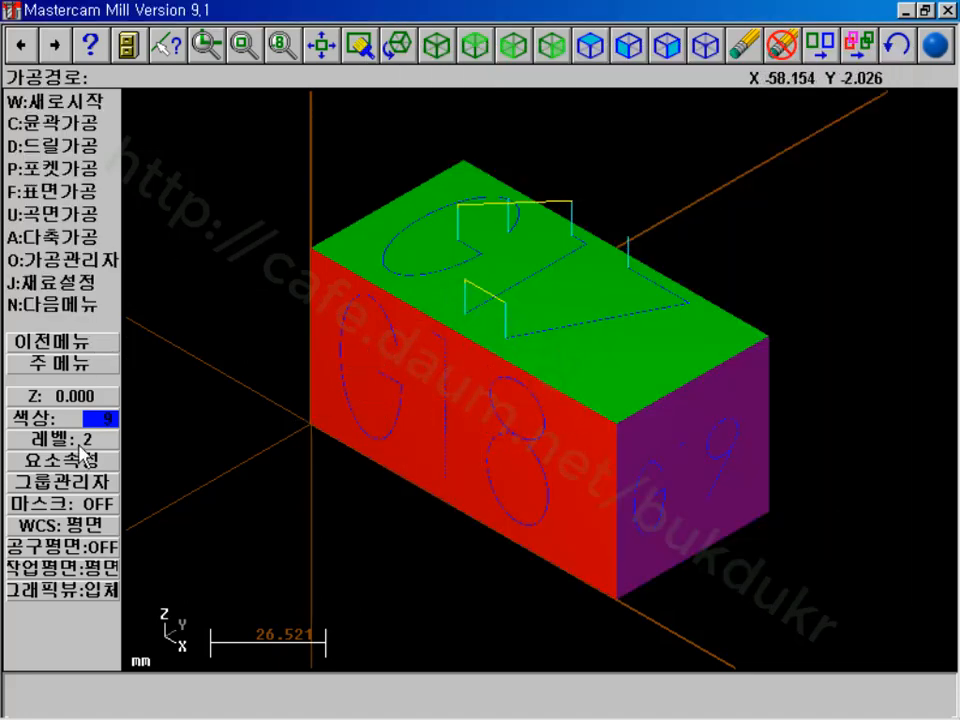
- Set the WCS to system view 2 (정면) and face the G18 side of the block straight on
click(84, 525)
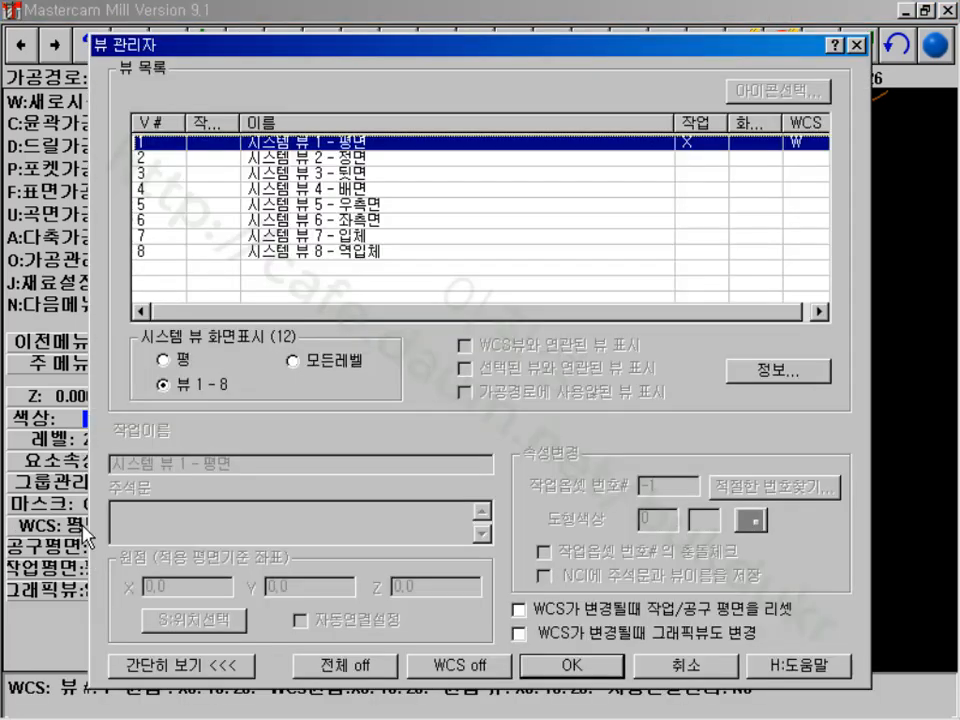
double_click(180, 158)
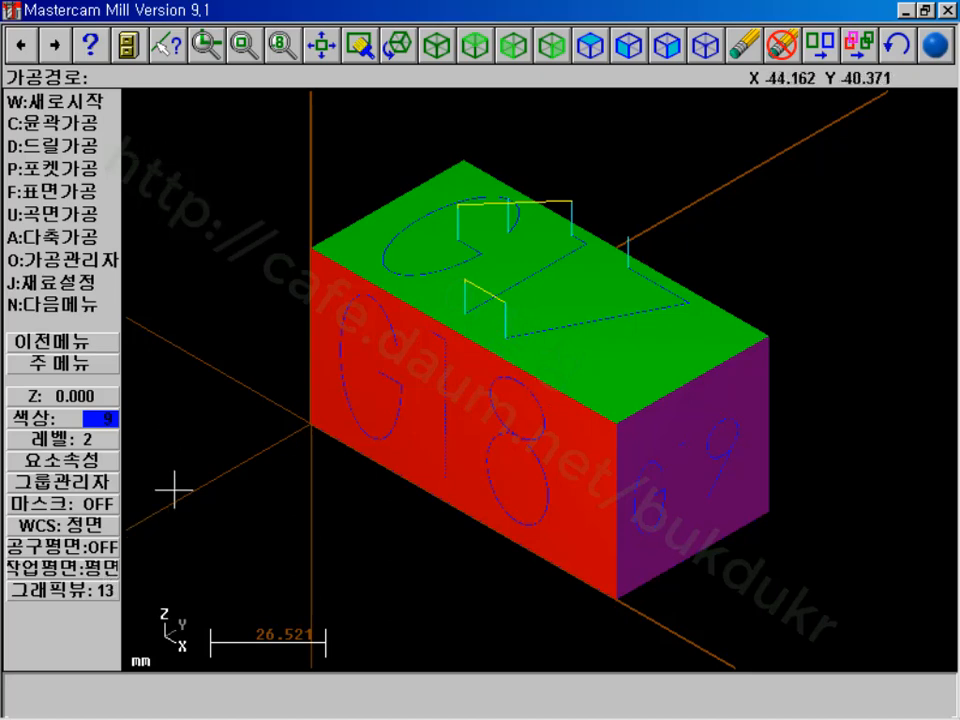
click(450, 47)
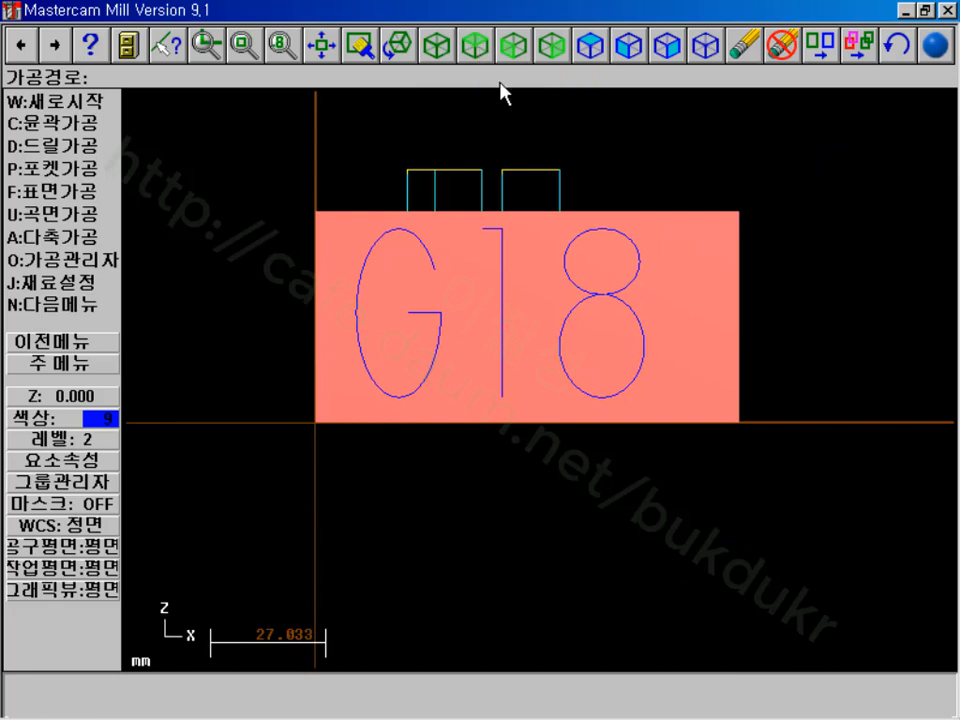
- Chain the G, the 1 and both loops of the 8 for a contour toolpath, ending each loop's chain at its branch point
click(65, 128)
click(40, 101)
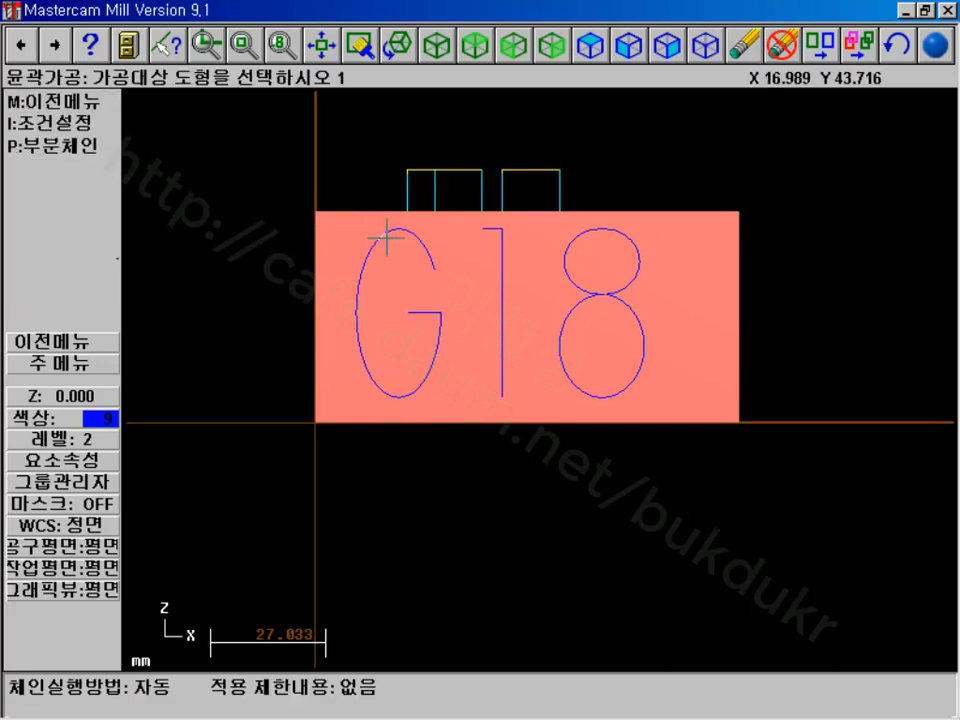
click(440, 275)
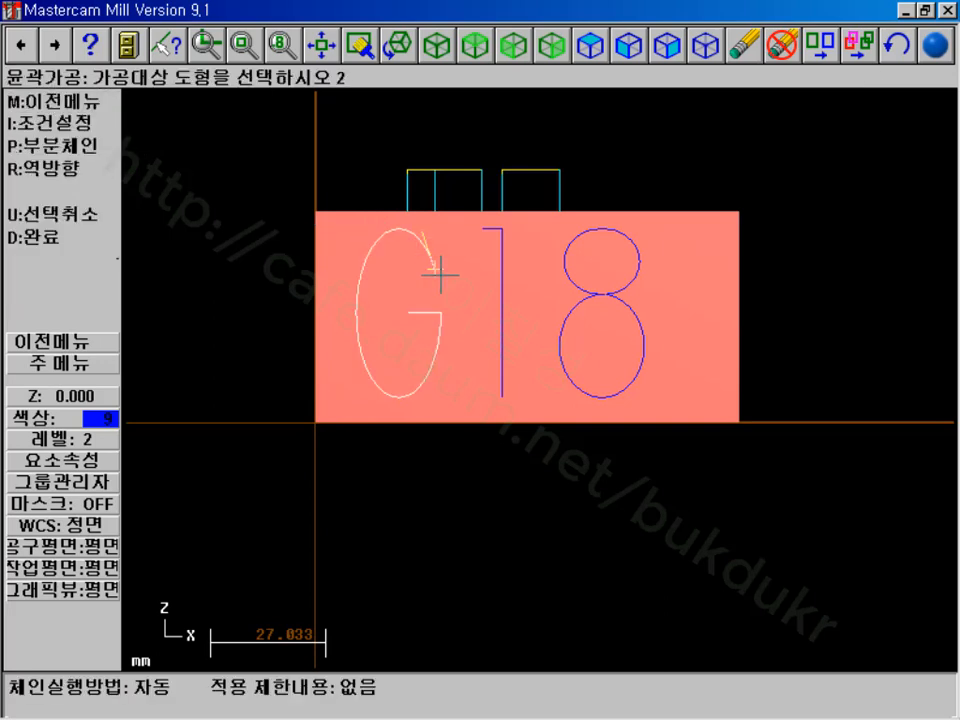
click(500, 237)
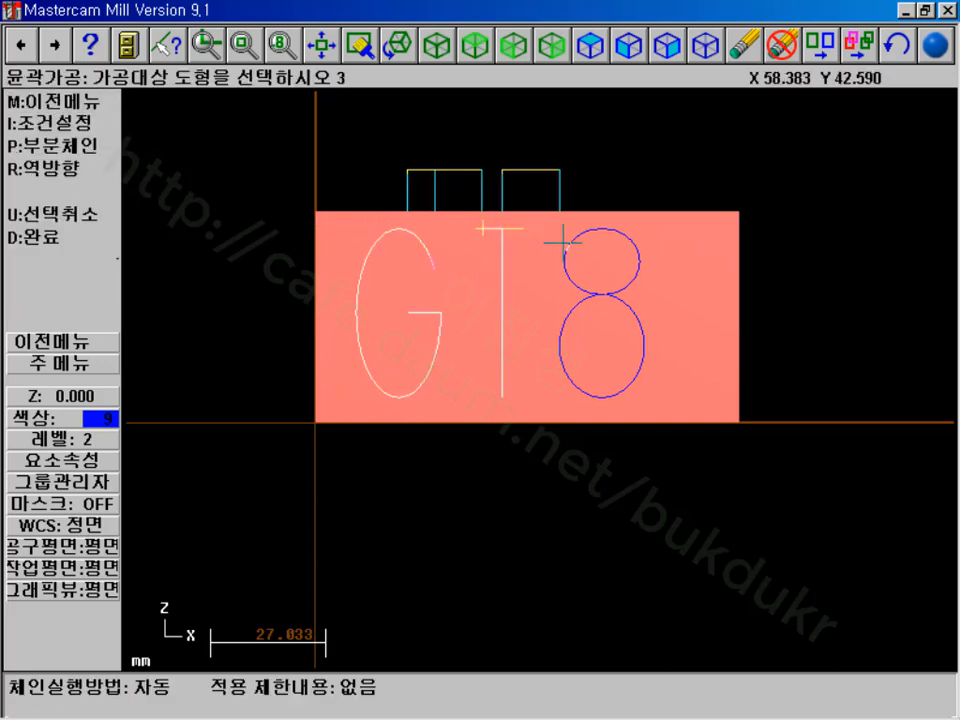
click(604, 295)
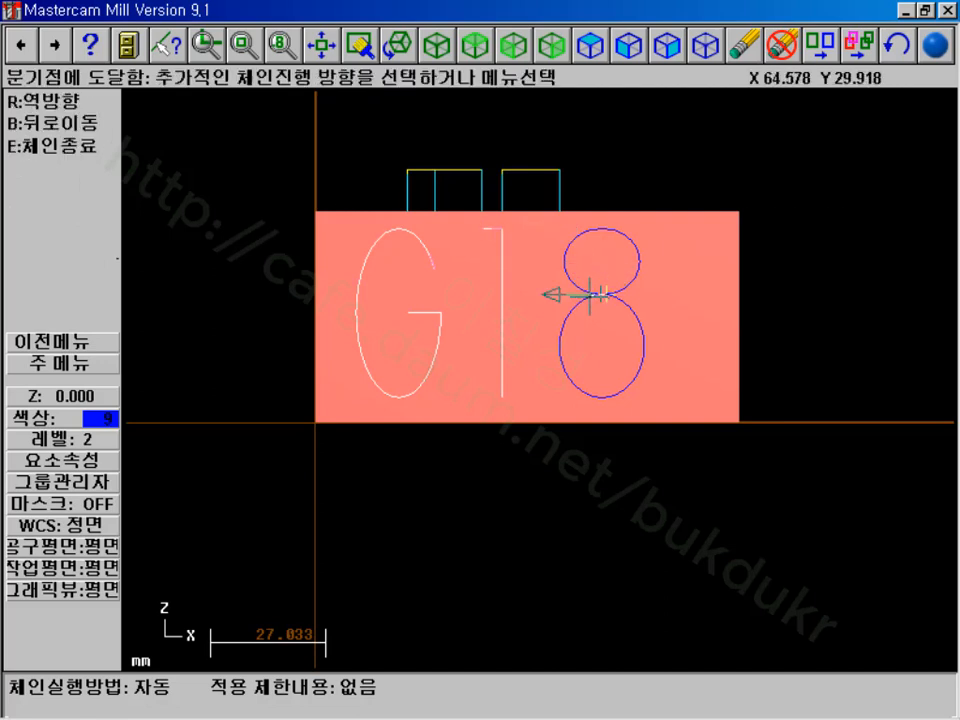
click(598, 290)
click(478, 397)
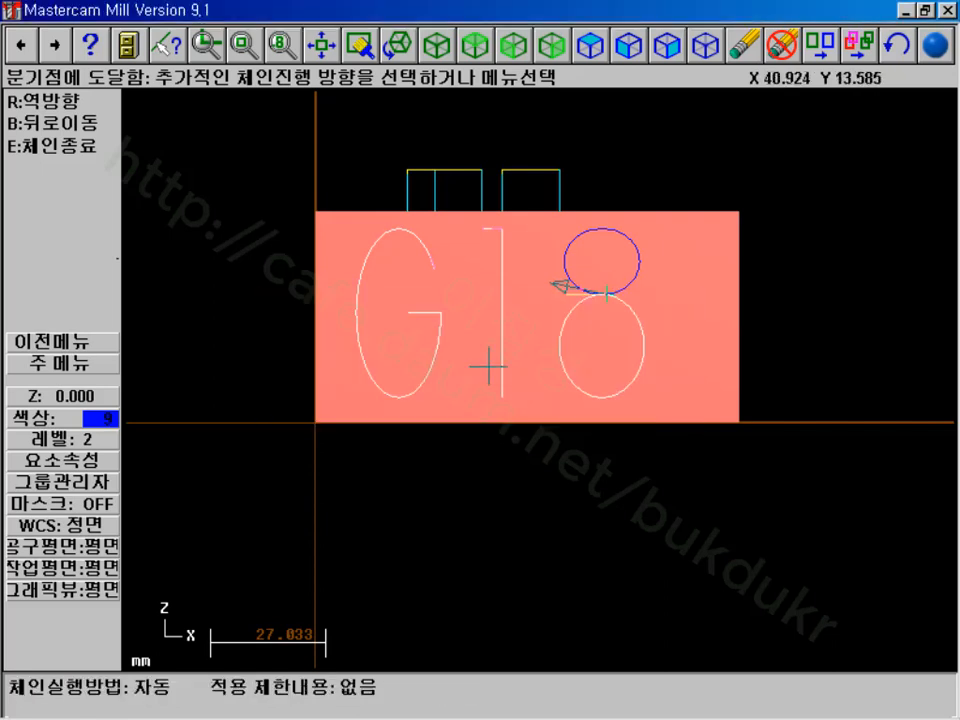
click(92, 146)
click(625, 292)
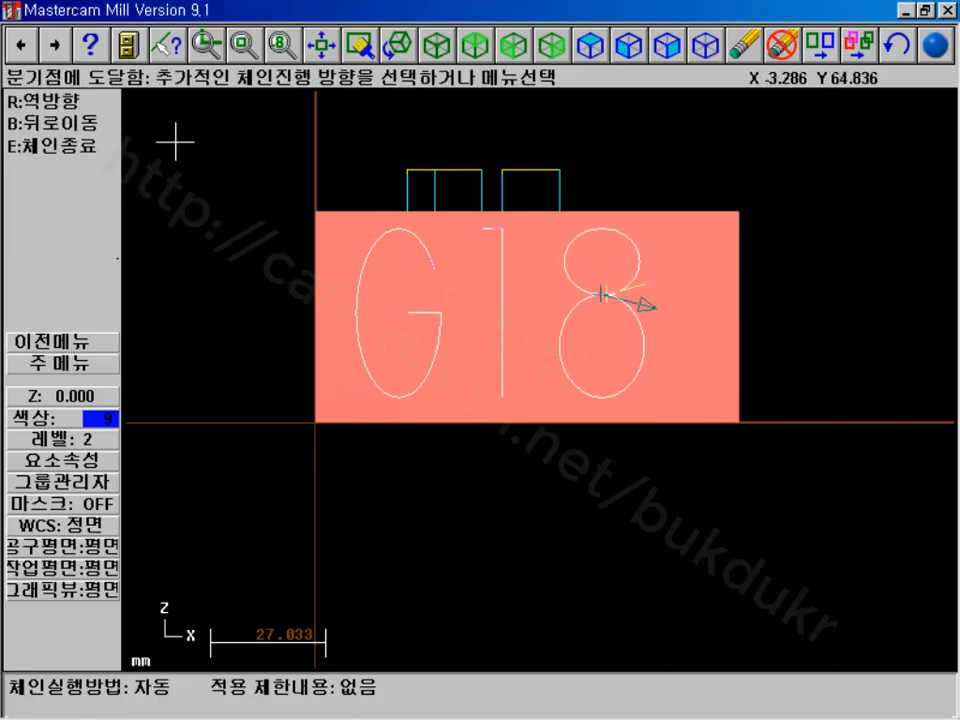
click(69, 150)
click(73, 240)
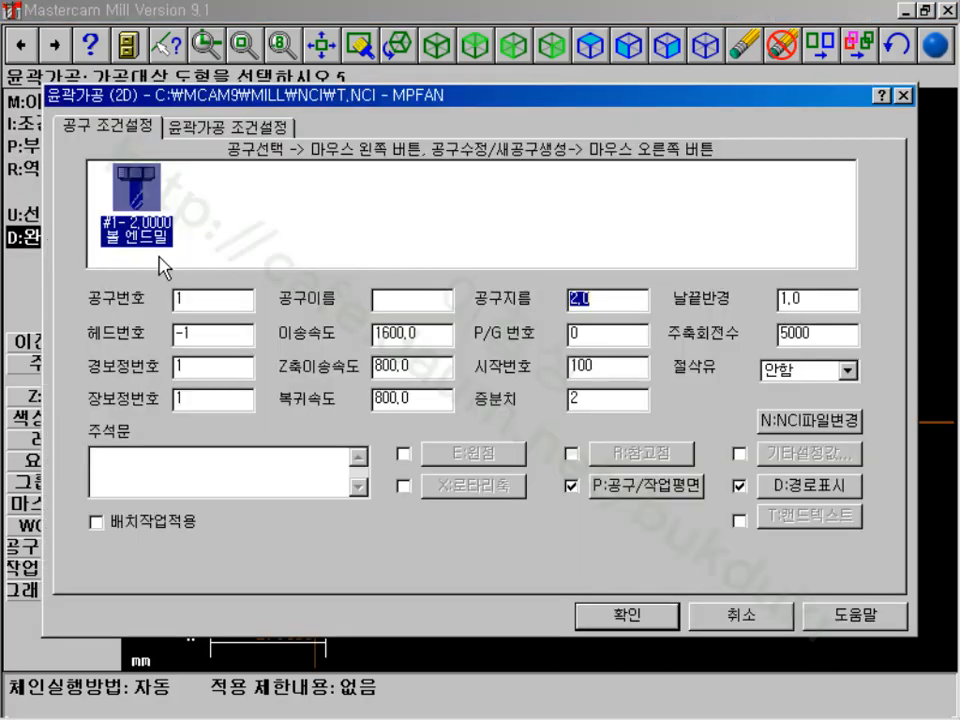
- Set the G18 contour's machining depth to 0, using the existing 2 mm ball end mill, and generate the toolpath
click(272, 124)
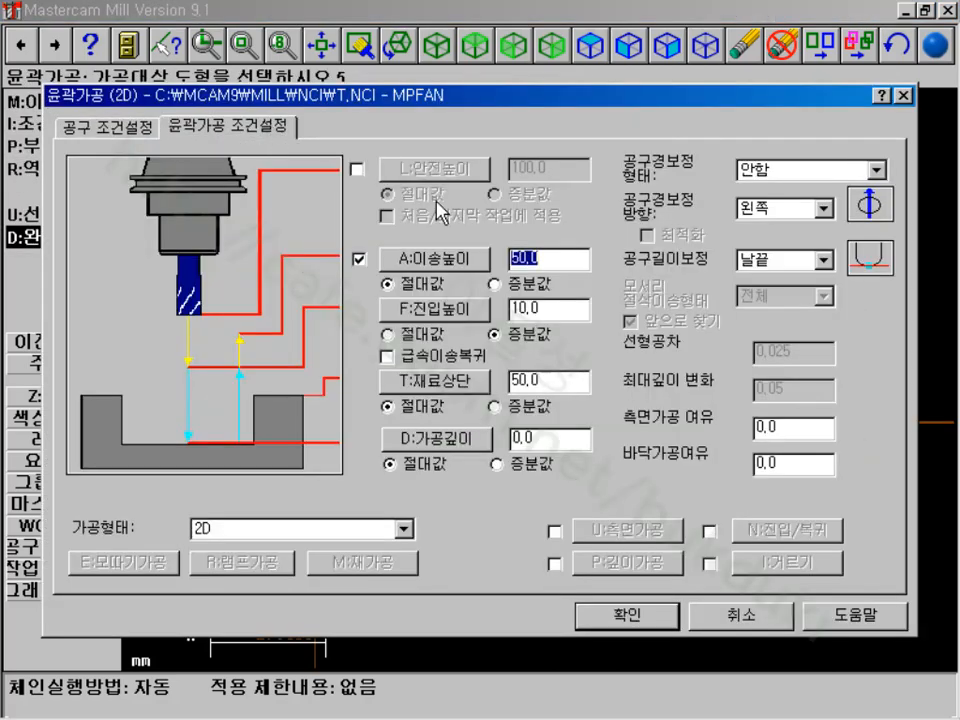
double_click(557, 441)
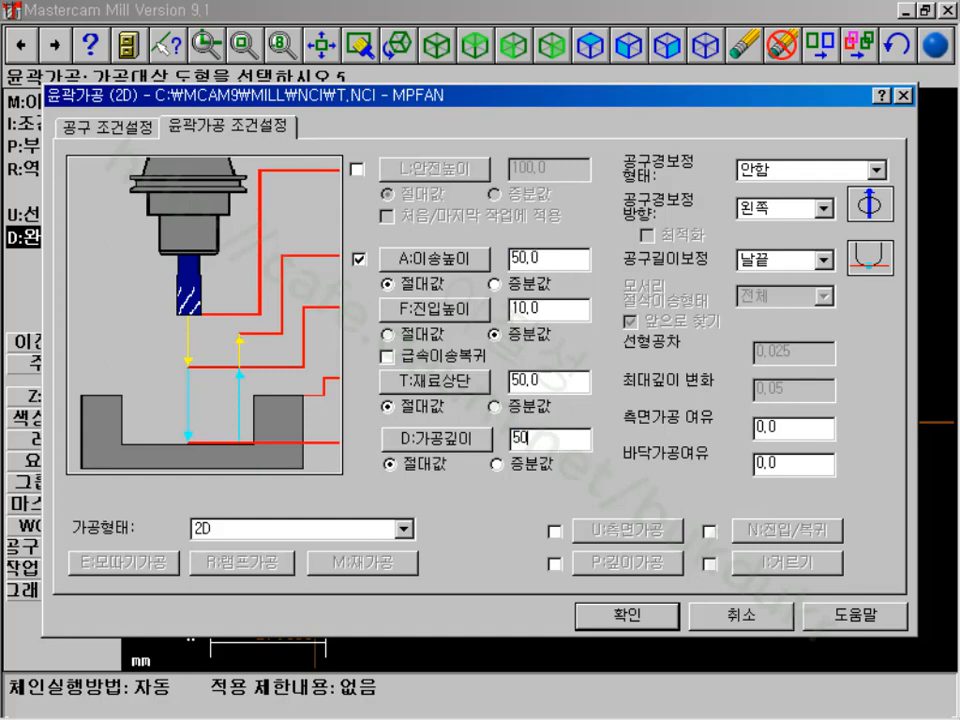
drag(531, 438, 487, 437)
text(0)
click(628, 615)
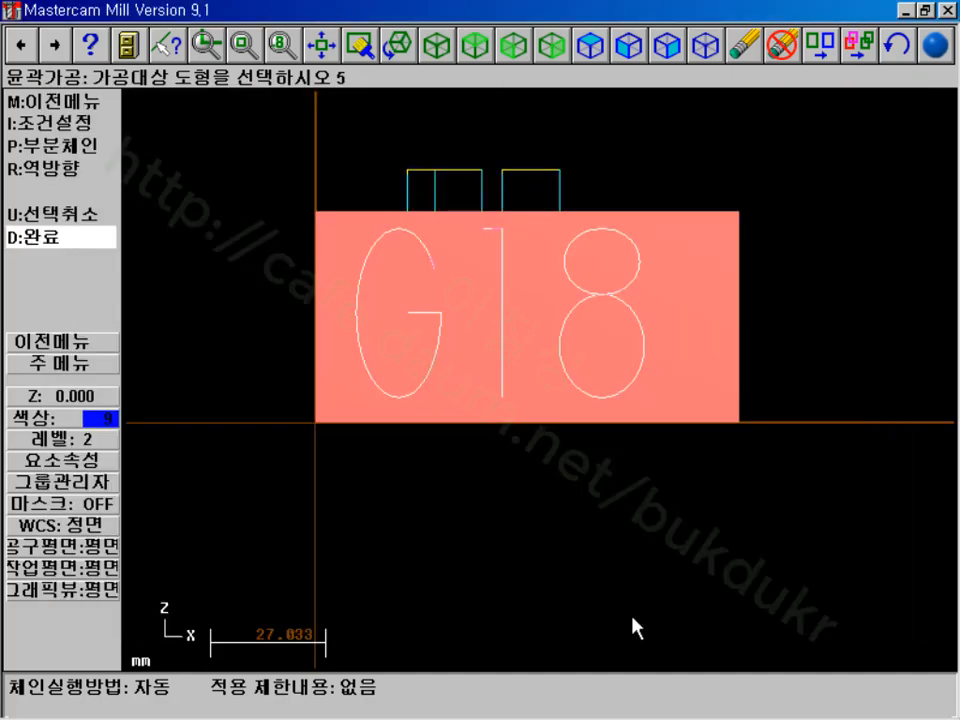
- Restore the WCS to system view 1 (평면) and display the block with both toolpaths in isometric view
click(435, 45)
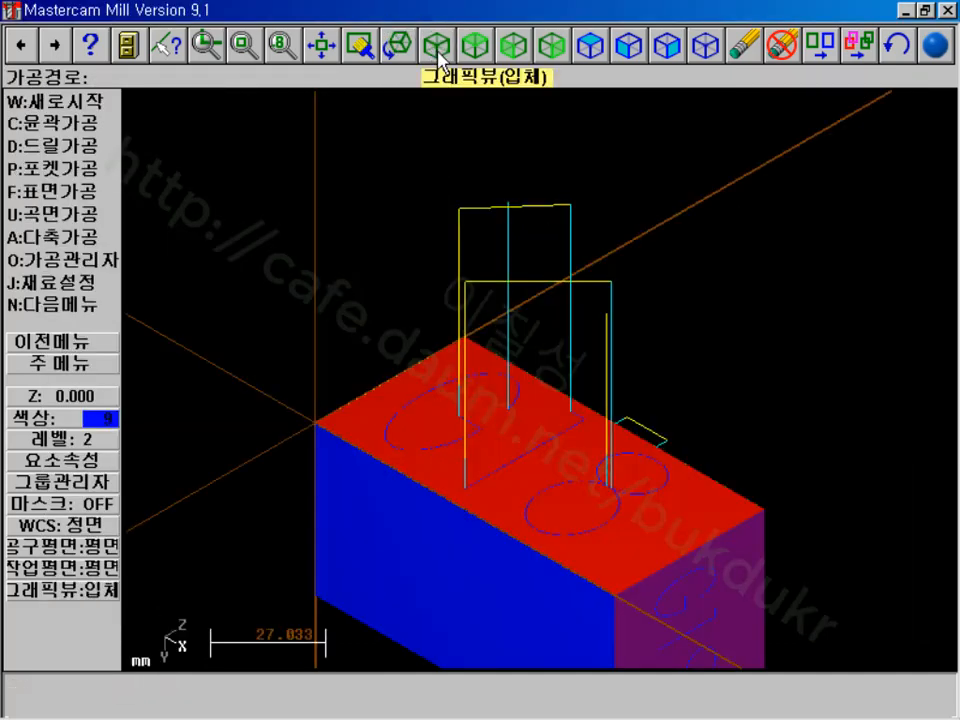
click(40, 526)
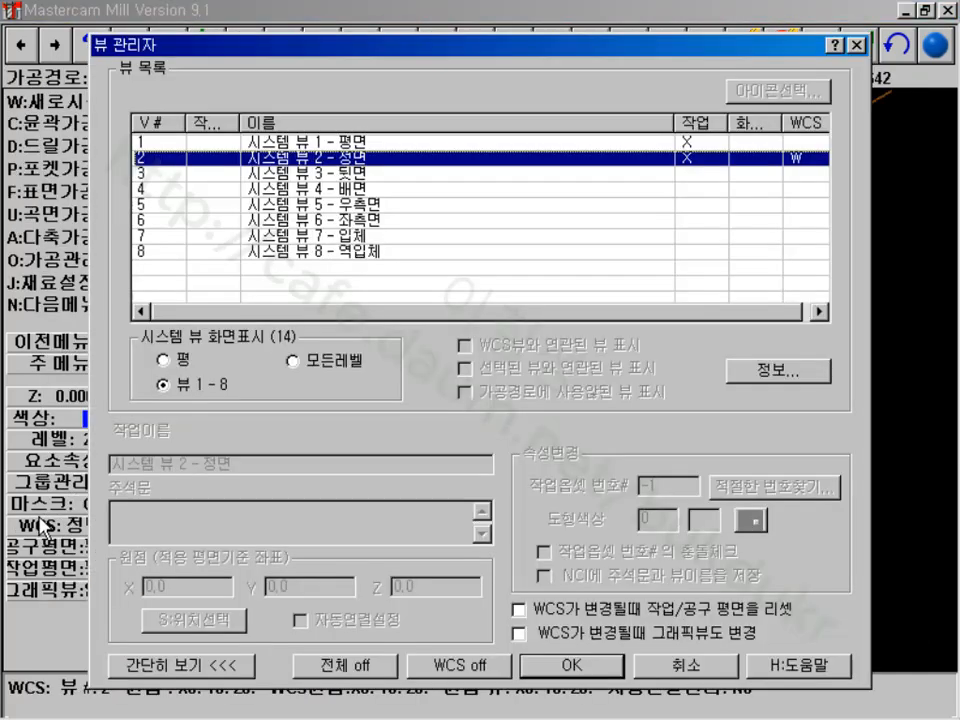
double_click(168, 145)
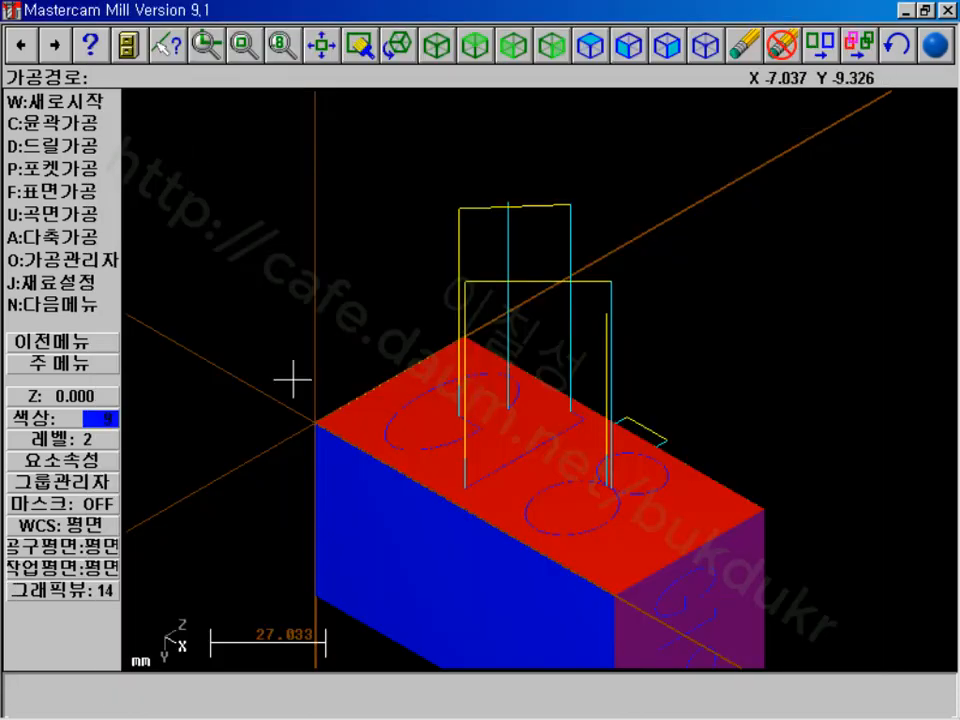
click(438, 48)
scroll(514, 514, up, 4)
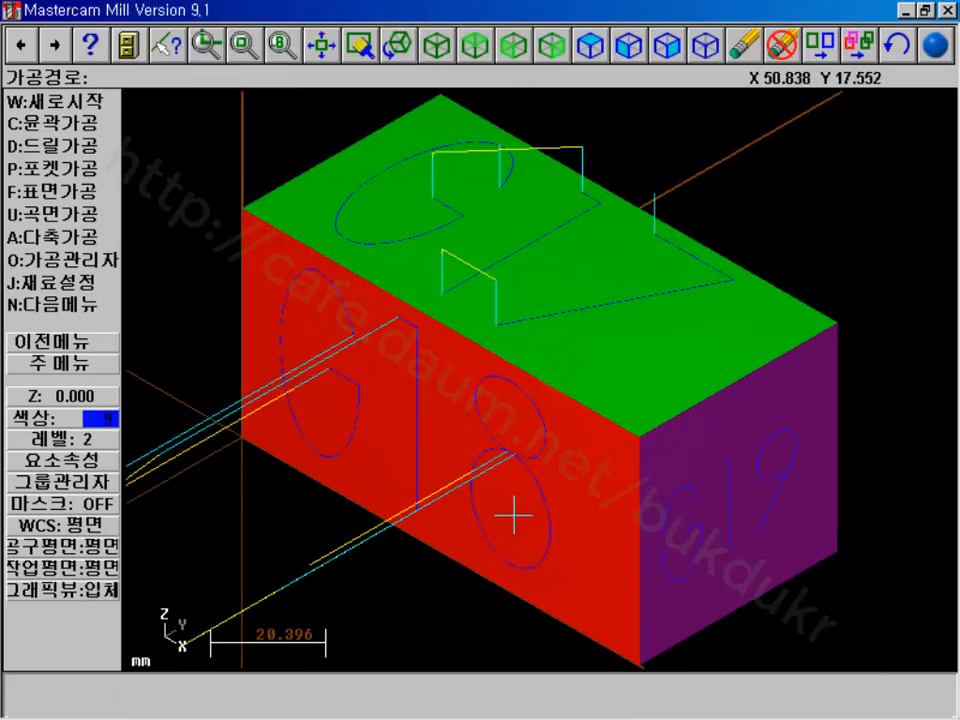
scroll(514, 513, down, 4)
- Backplot the second contour operation, running the G18 toolpath continuously, and return to the toolpath menu
click(105, 259)
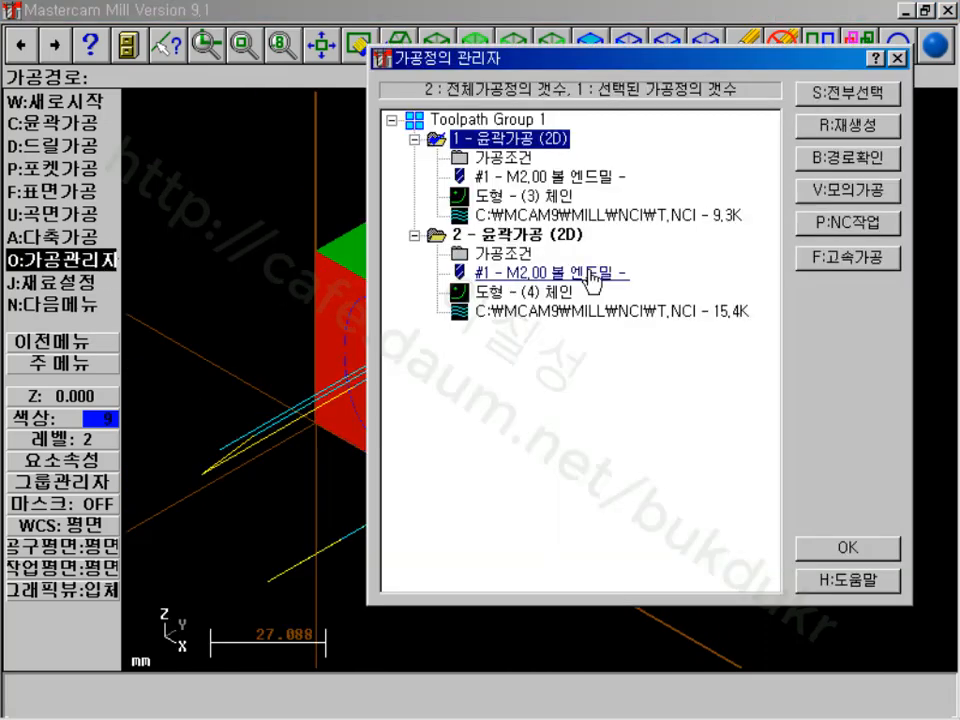
key(b)
click(68, 120)
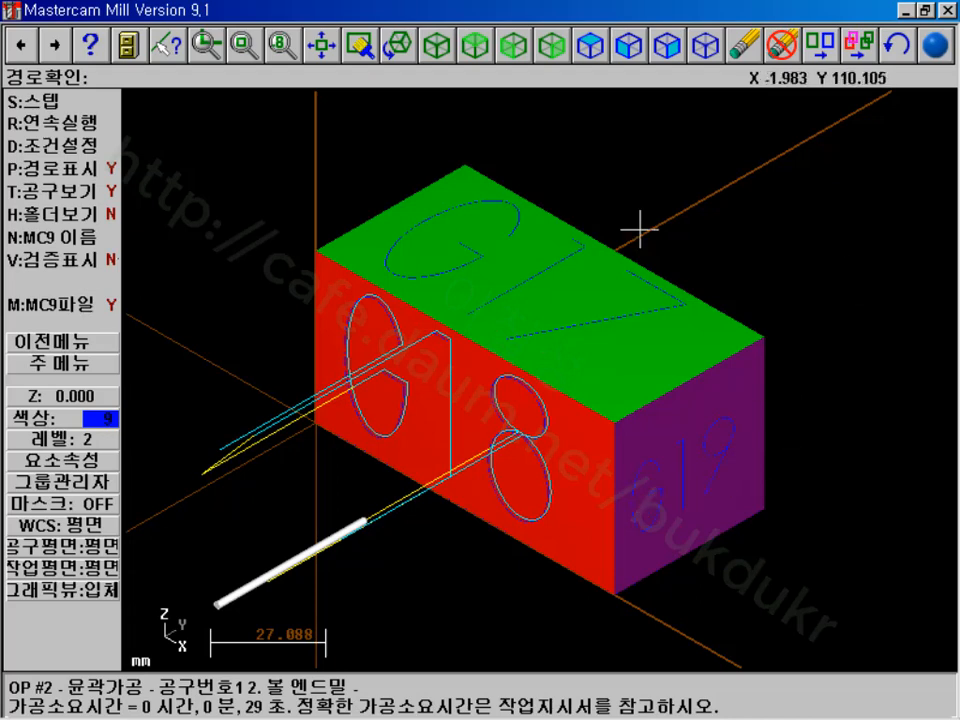
click(82, 343)
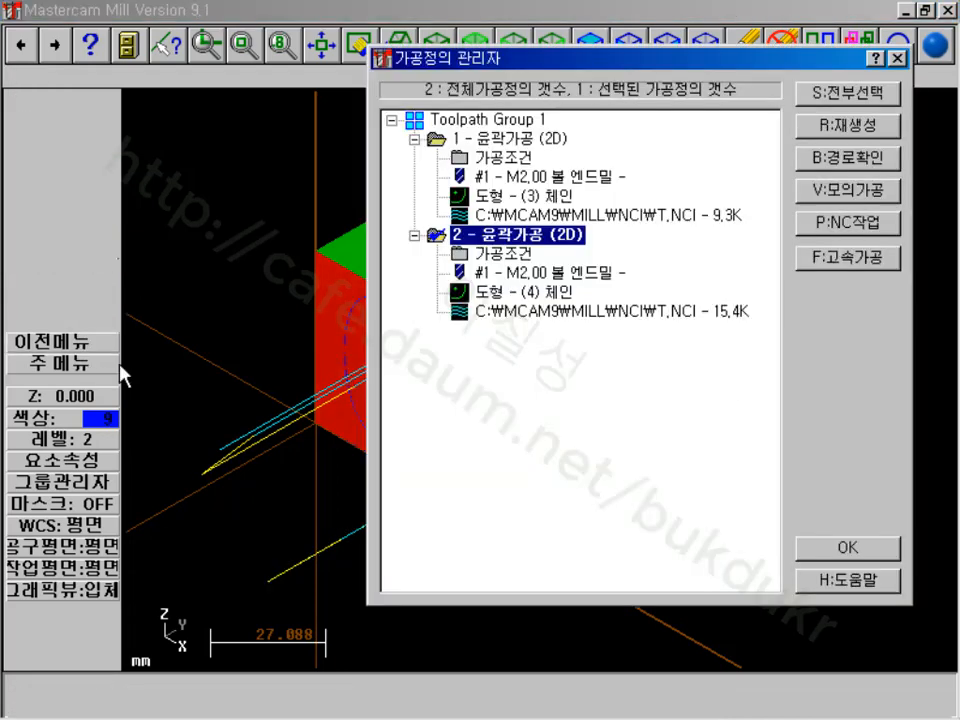
click(848, 546)
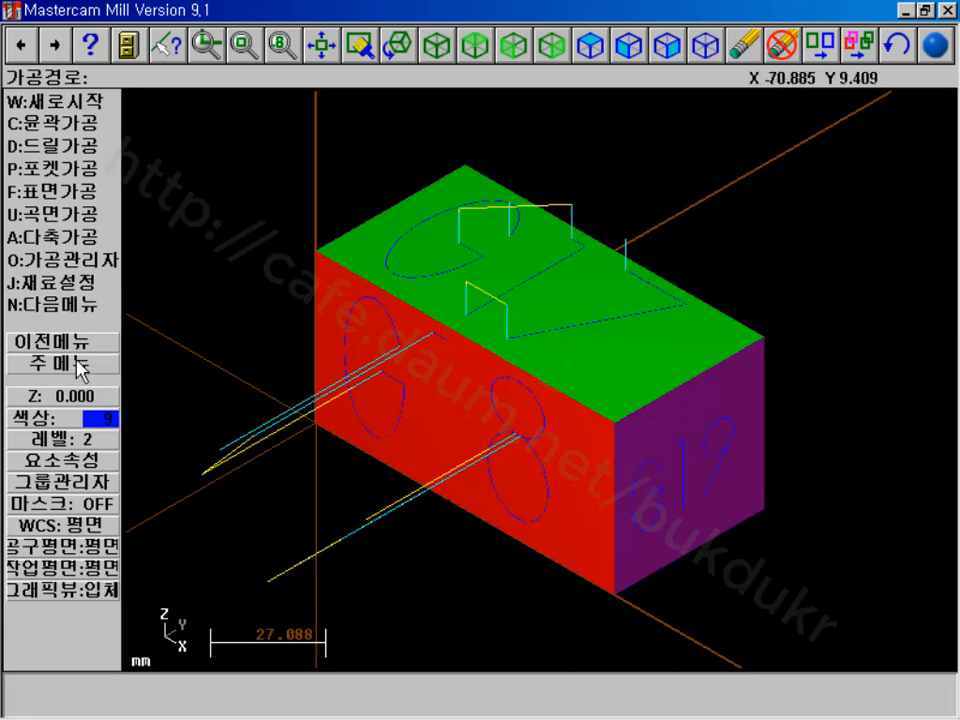
- Start a new file, clearing all existing geometry and operations
click(78, 365)
click(72, 148)
click(65, 105)
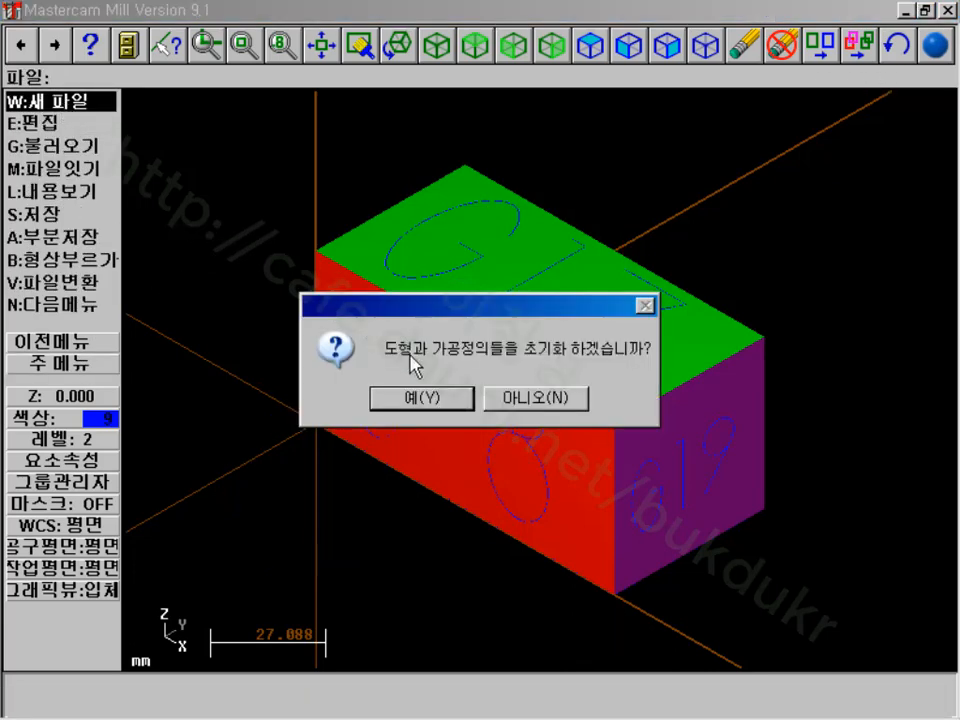
click(419, 401)
click(518, 400)
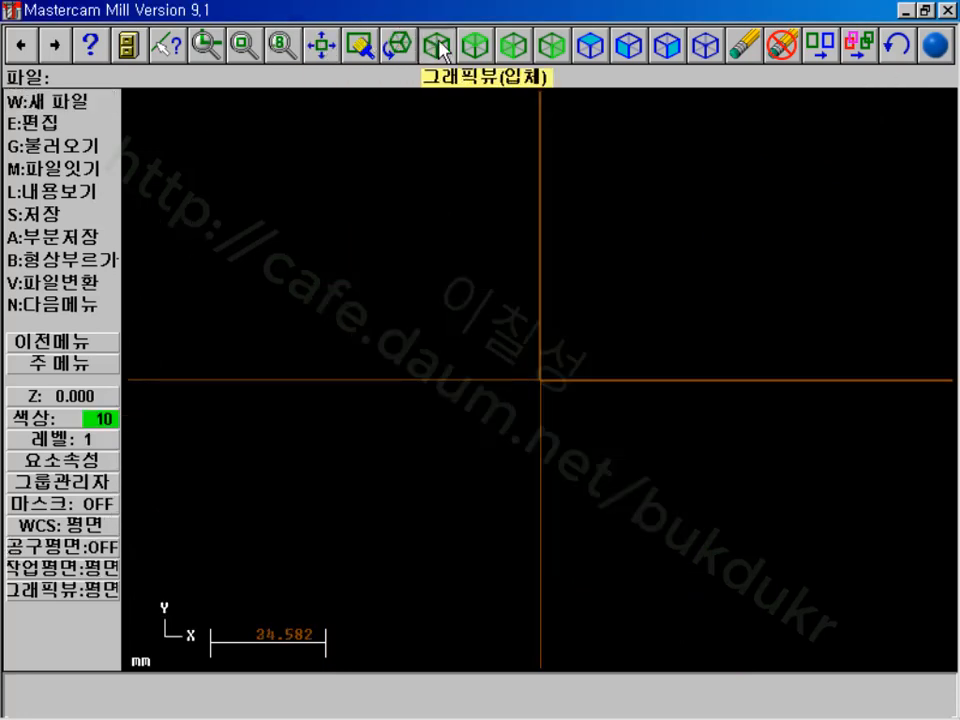
- Display the isometric view, set the construction plane to the right side (우측면), and start the Rectangle command
click(398, 44)
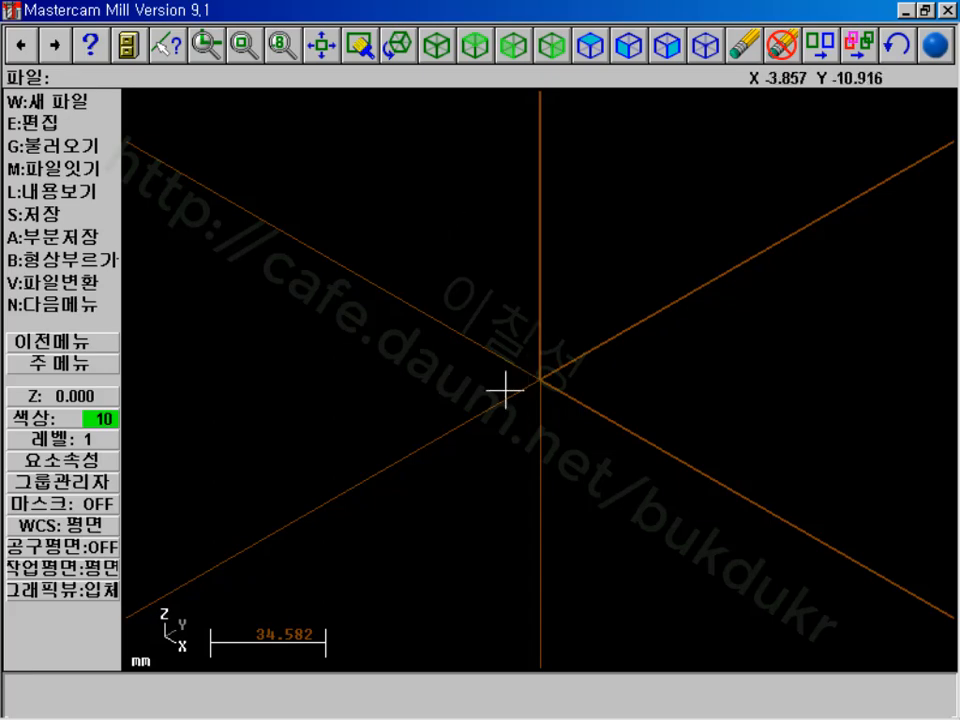
click(666, 44)
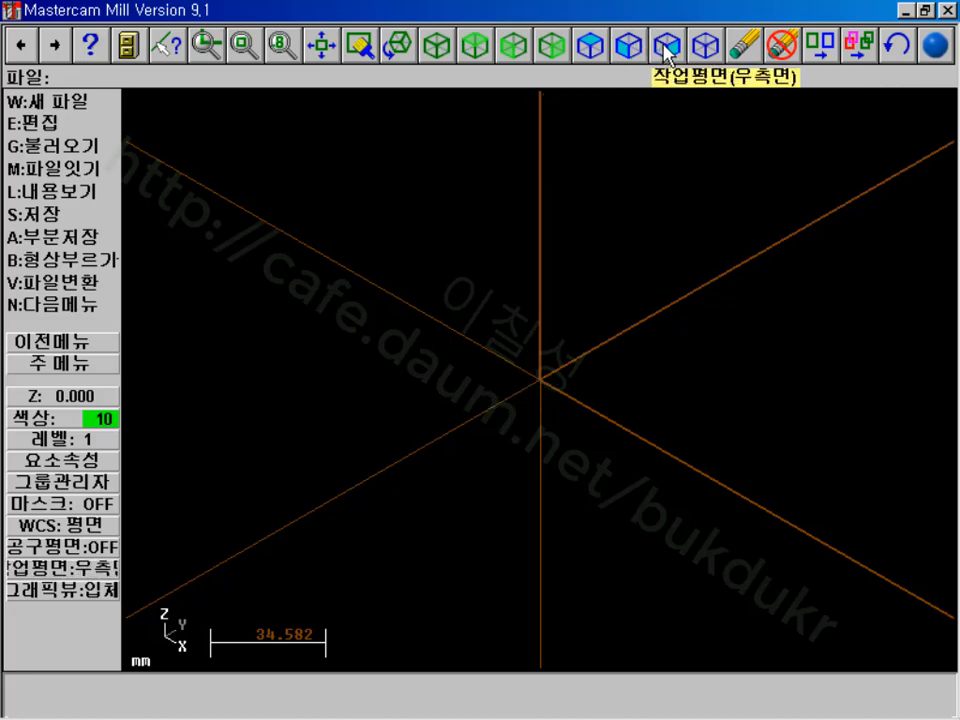
click(68, 368)
click(66, 125)
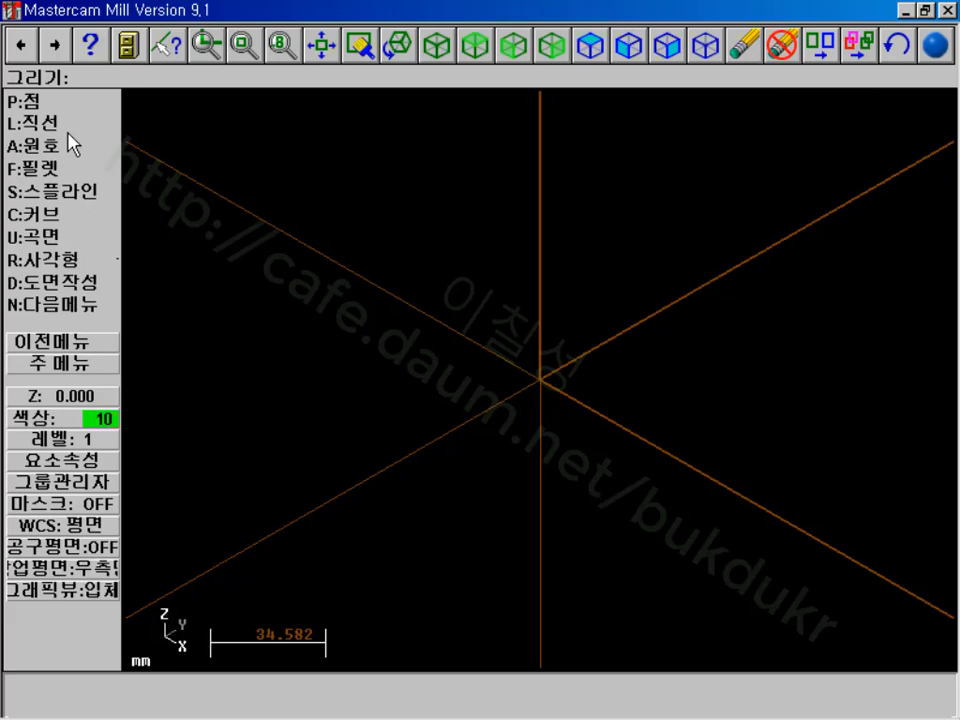
click(71, 262)
click(60, 101)
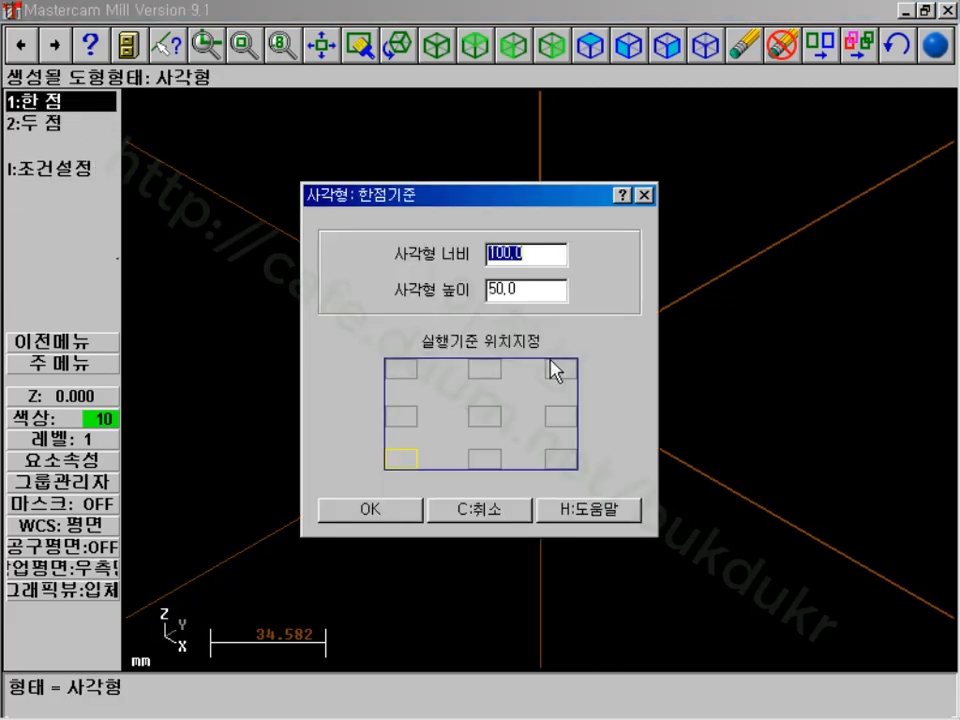
click(487, 418)
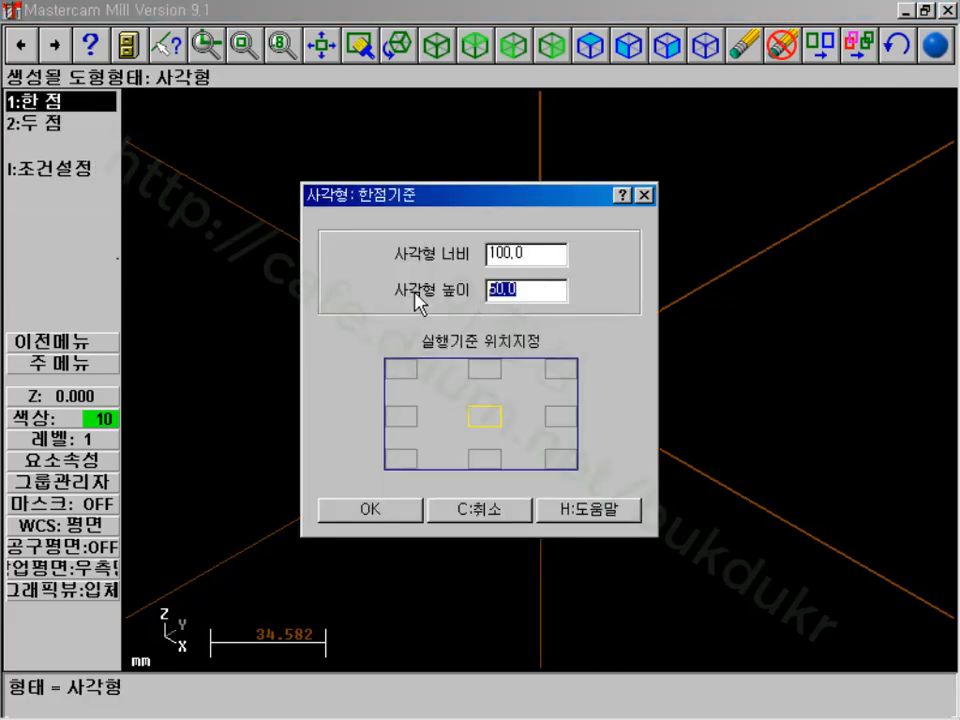
click(474, 512)
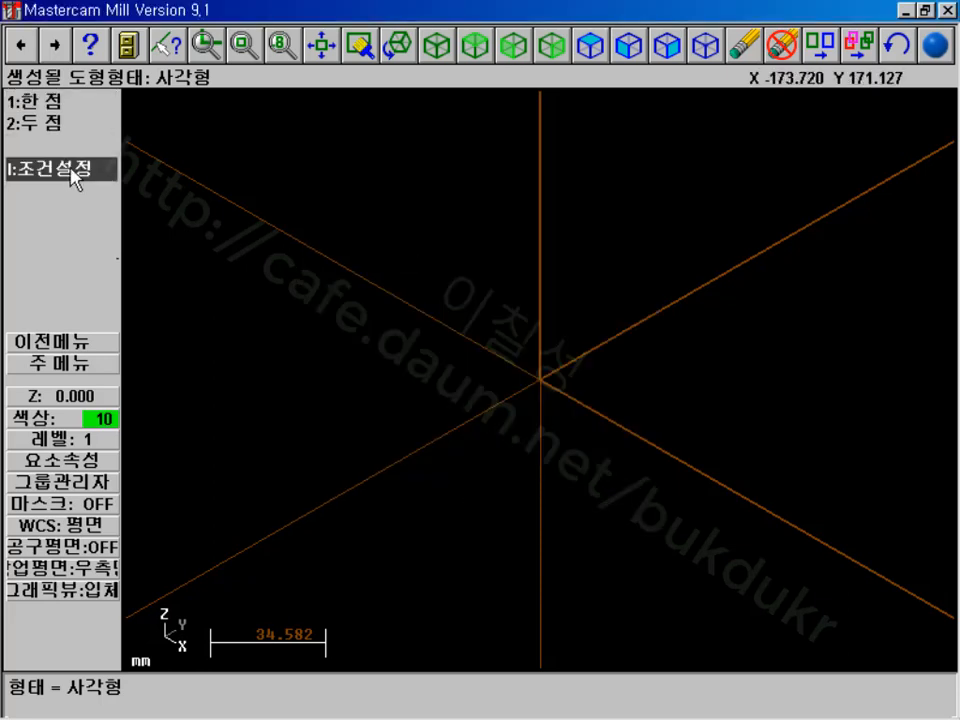
- Enable corner fillets with a radius of 10 in the rectangle options
click(30, 168)
click(230, 395)
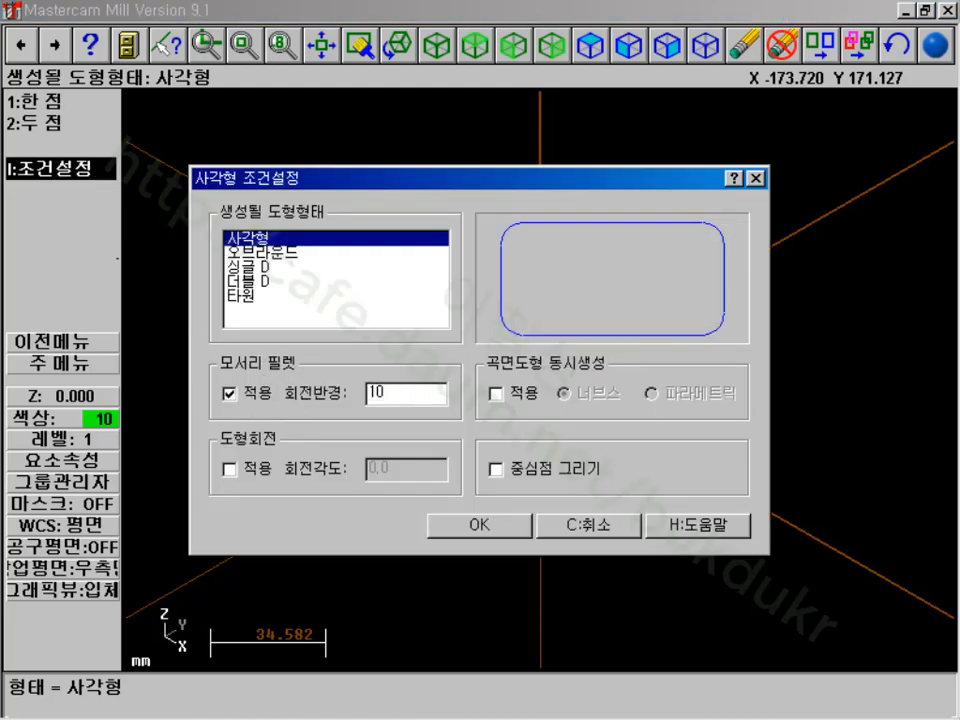
click(487, 527)
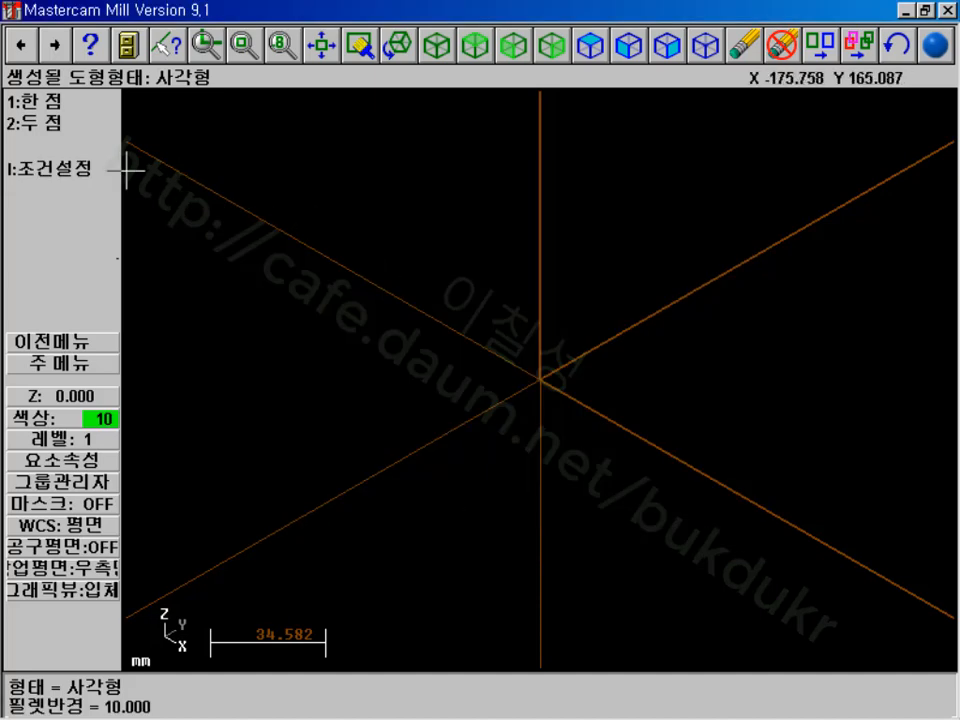
- Draw a 100 by 100 mm filleted rectangle by one point, anchored at its centre and placed on the origin
click(60, 101)
key(Tab)
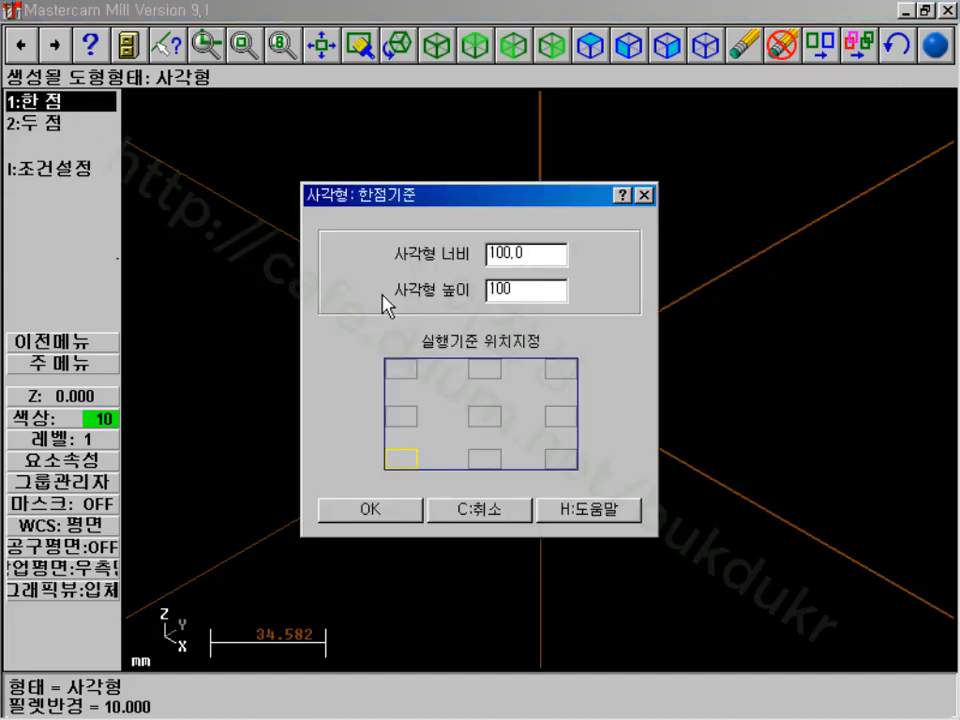
click(487, 418)
key(Return)
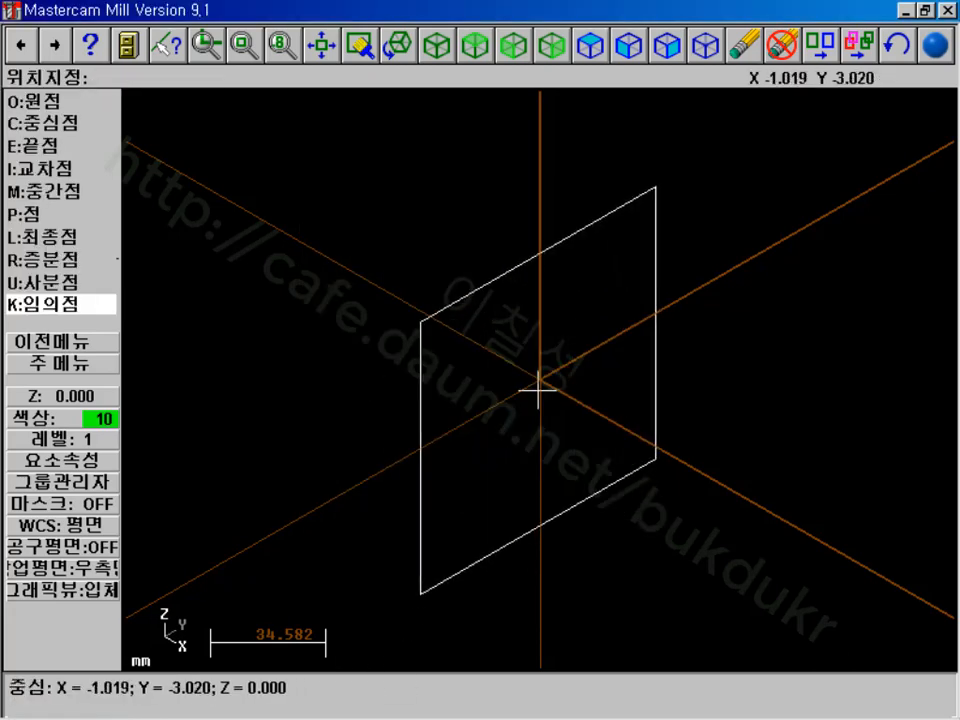
click(540, 381)
key(Escape)
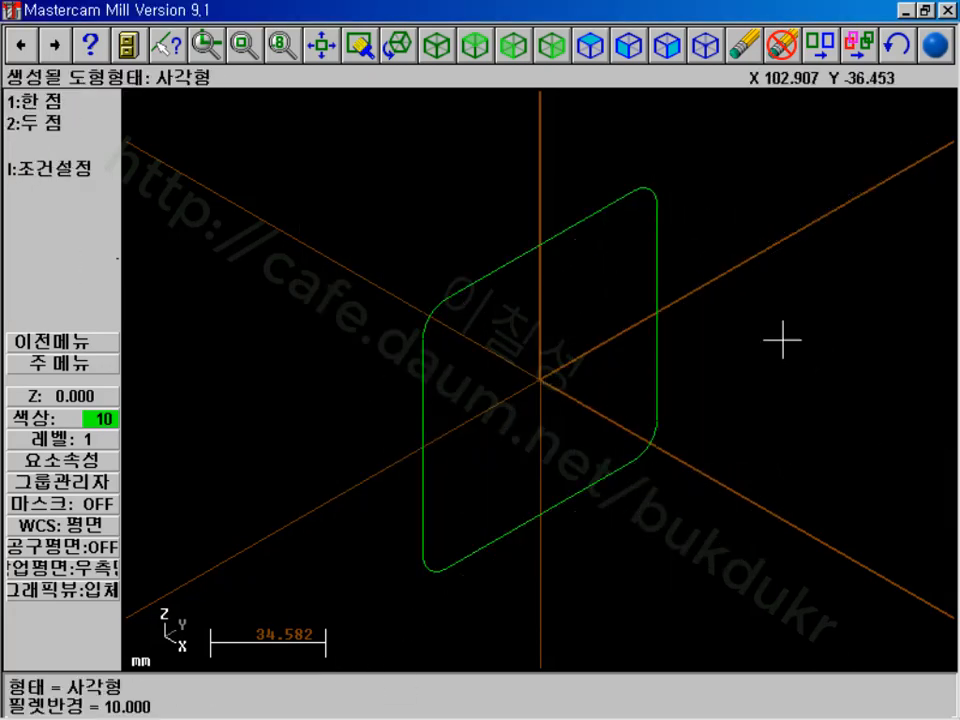
scroll(676, 350, down, 2)
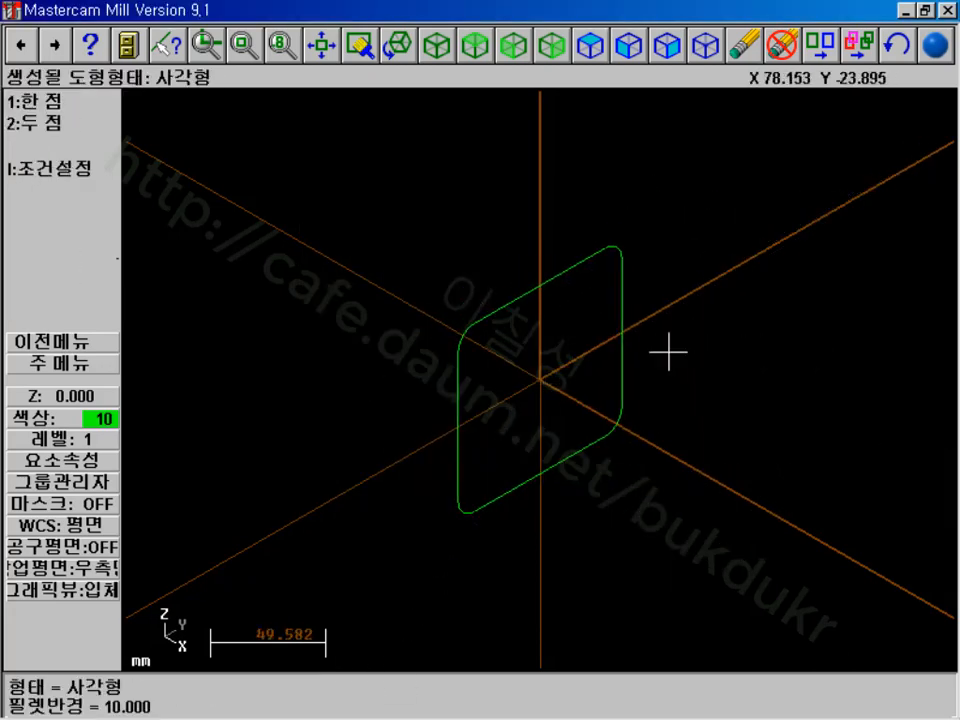
- Contour-offset one copy of the filleted rectangle 20 mm inward, using the right-side direction and the sharp corner setting
click(60, 364)
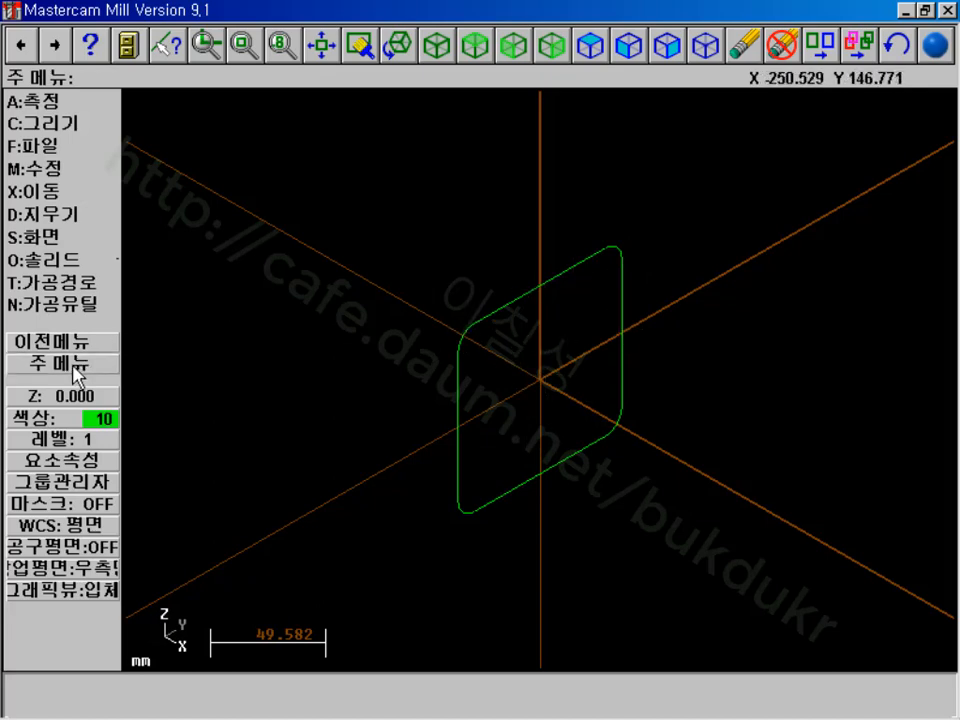
click(56, 195)
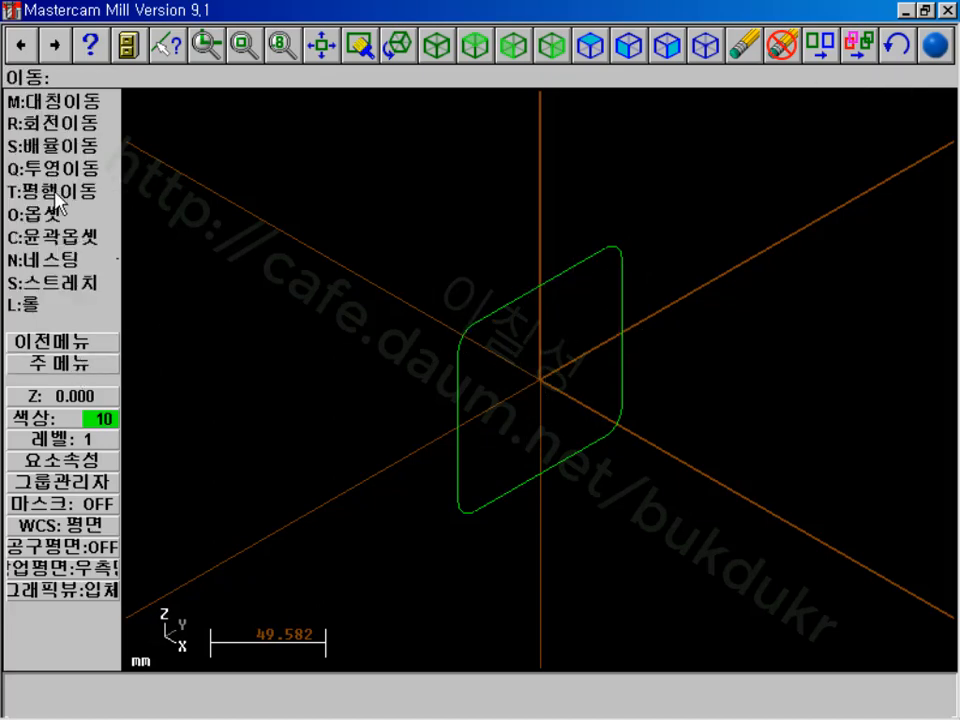
click(60, 236)
click(60, 121)
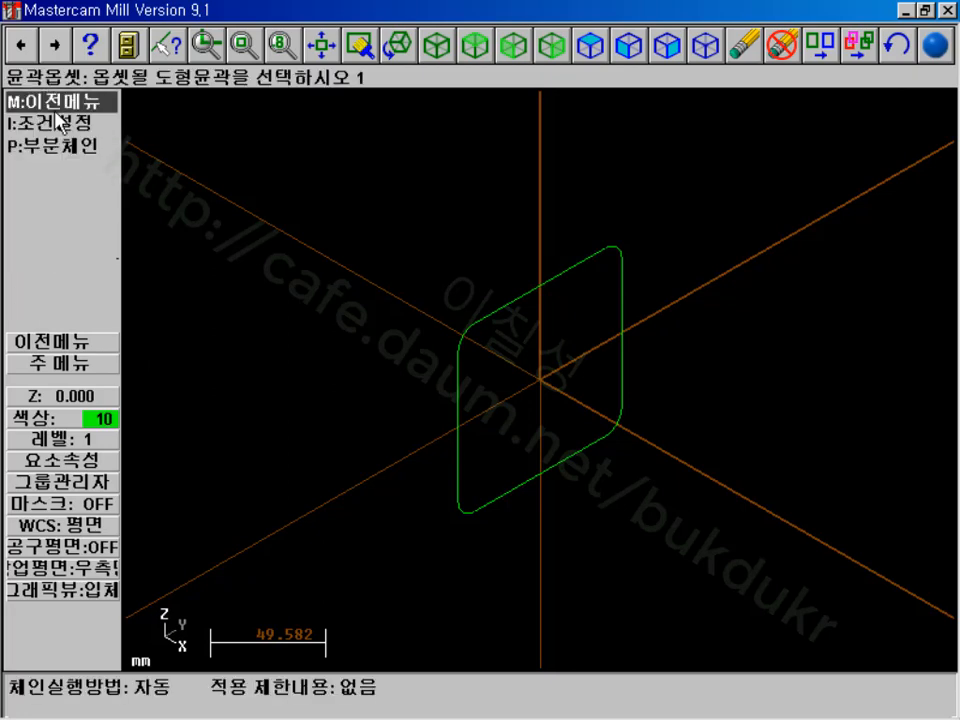
click(457, 462)
click(52, 245)
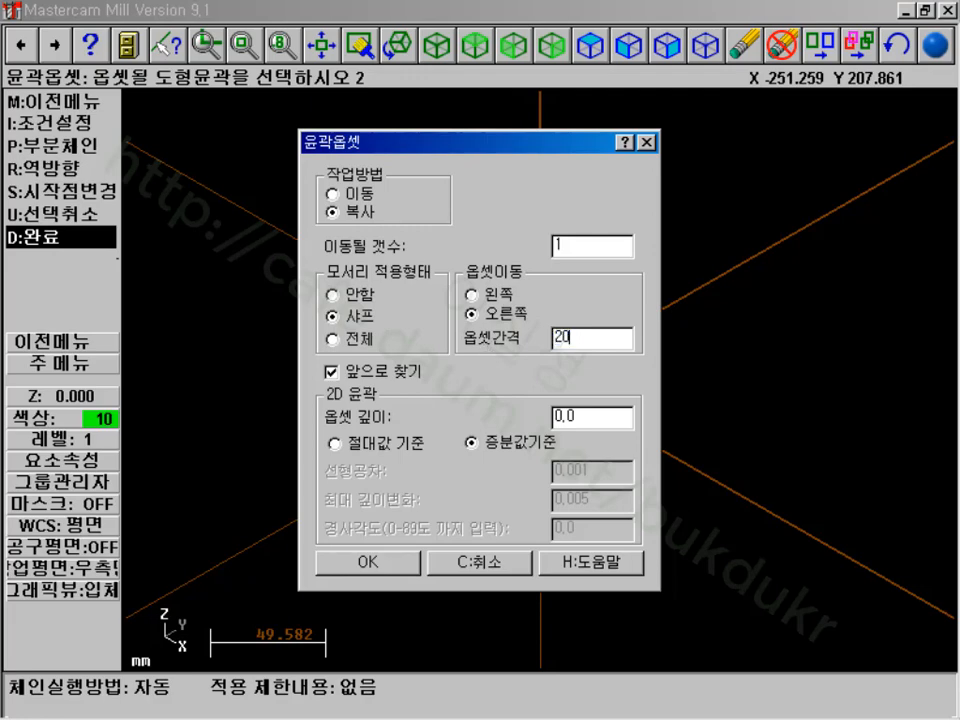
click(370, 562)
scroll(608, 343, up, 3)
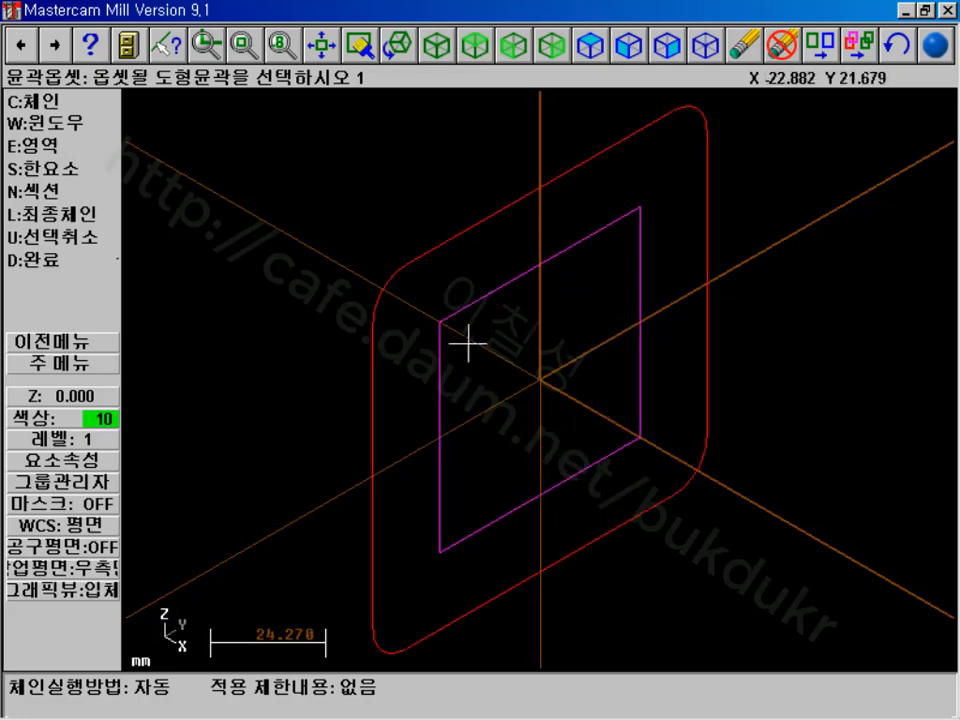
scroll(452, 338, up, 4)
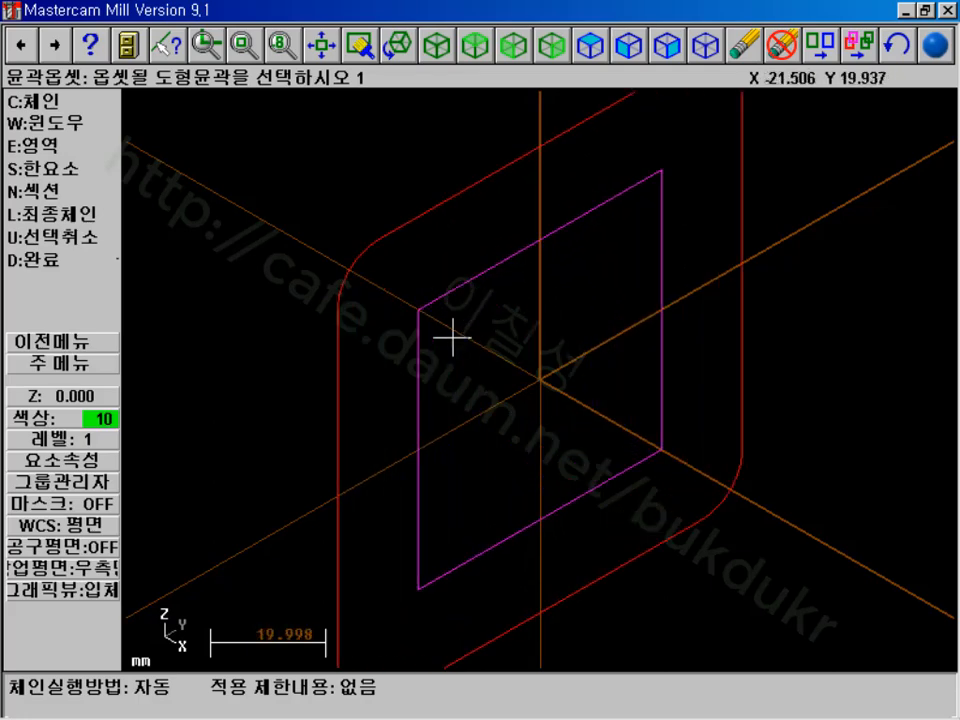
scroll(435, 317, down, 4)
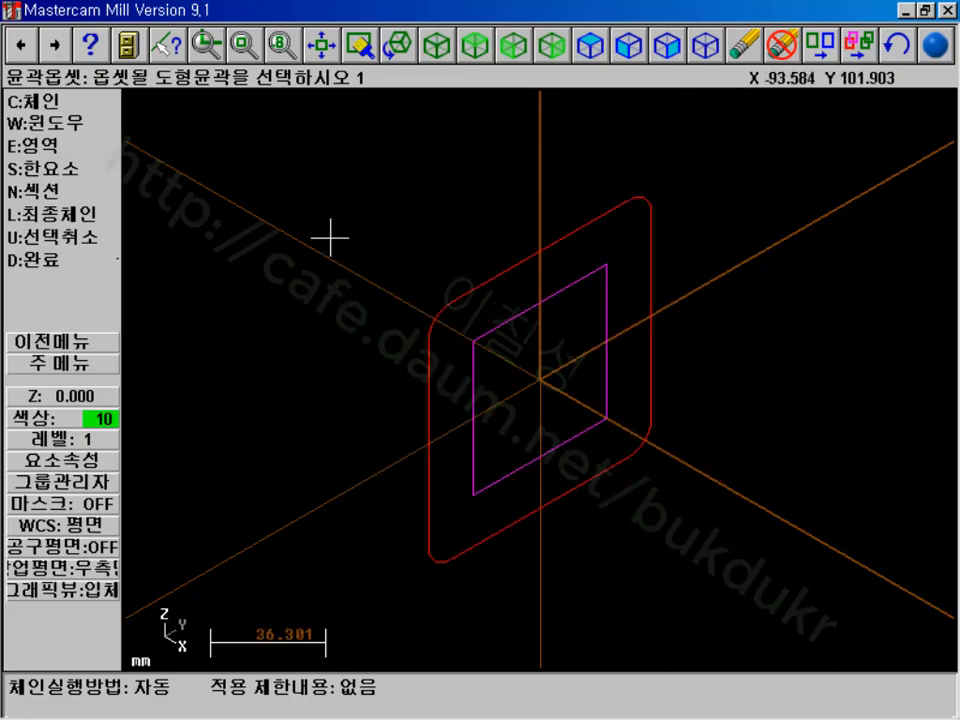
scroll(745, 310, down, 2)
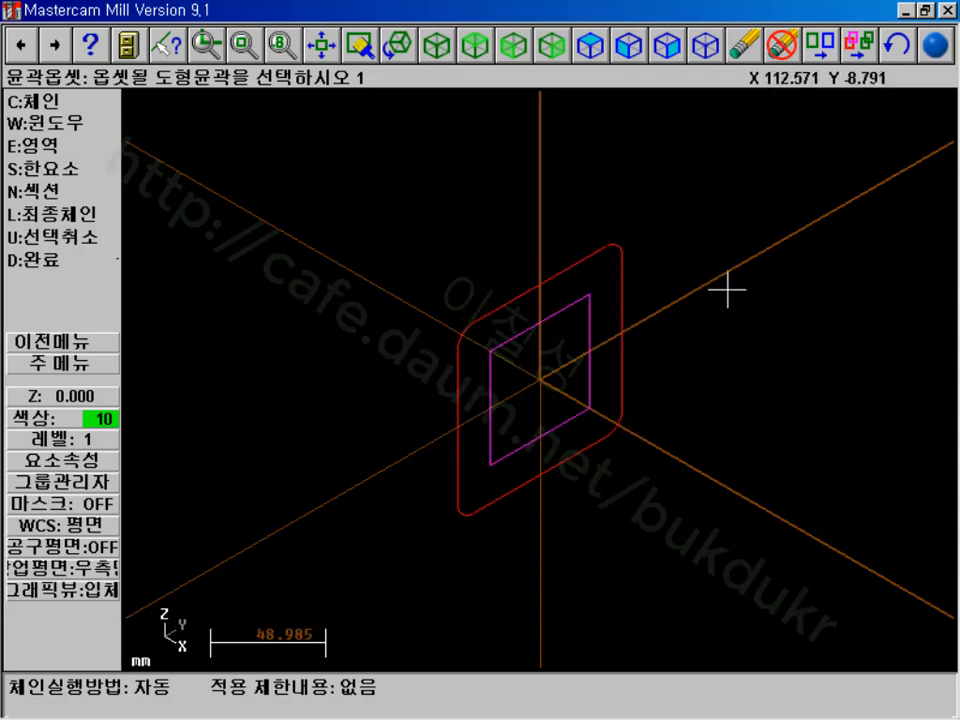
- Project a copy of the inner square's chain to a depth of -50
click(60, 366)
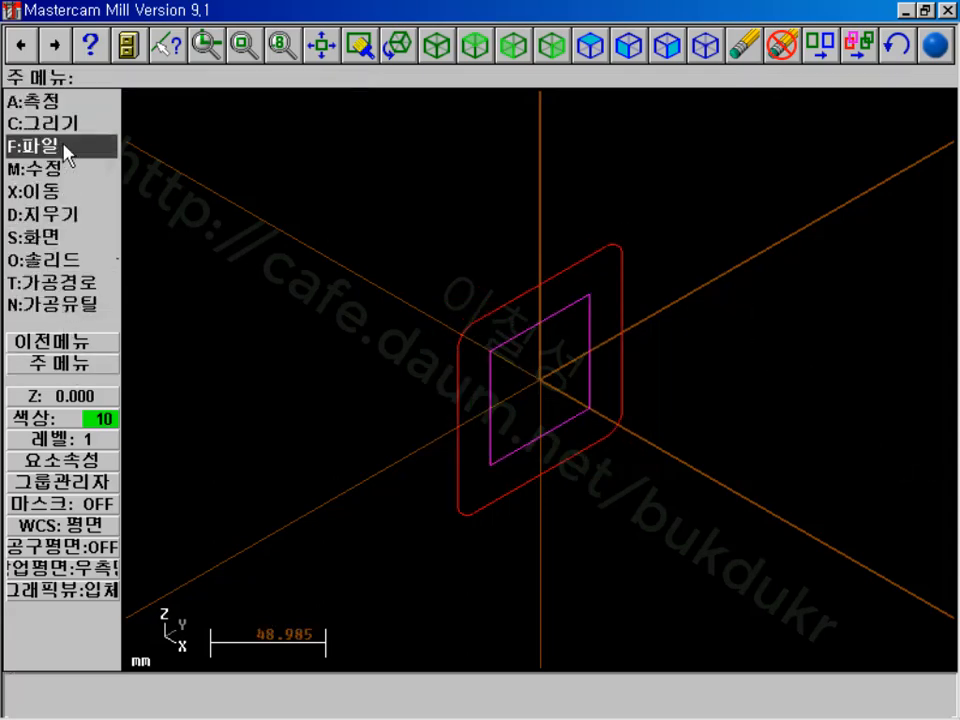
click(65, 192)
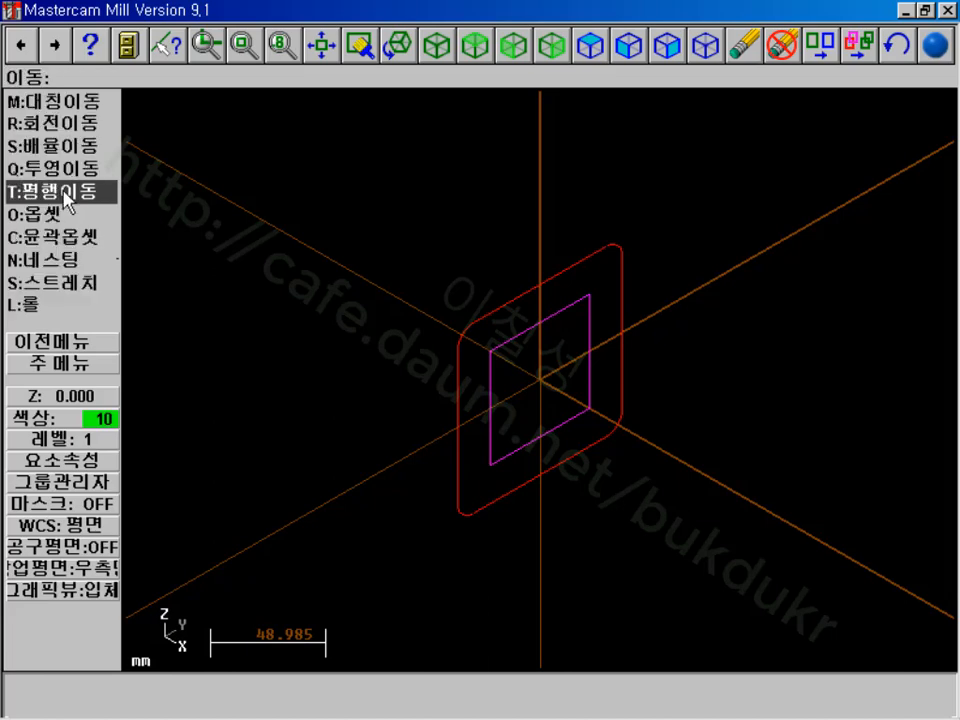
click(58, 169)
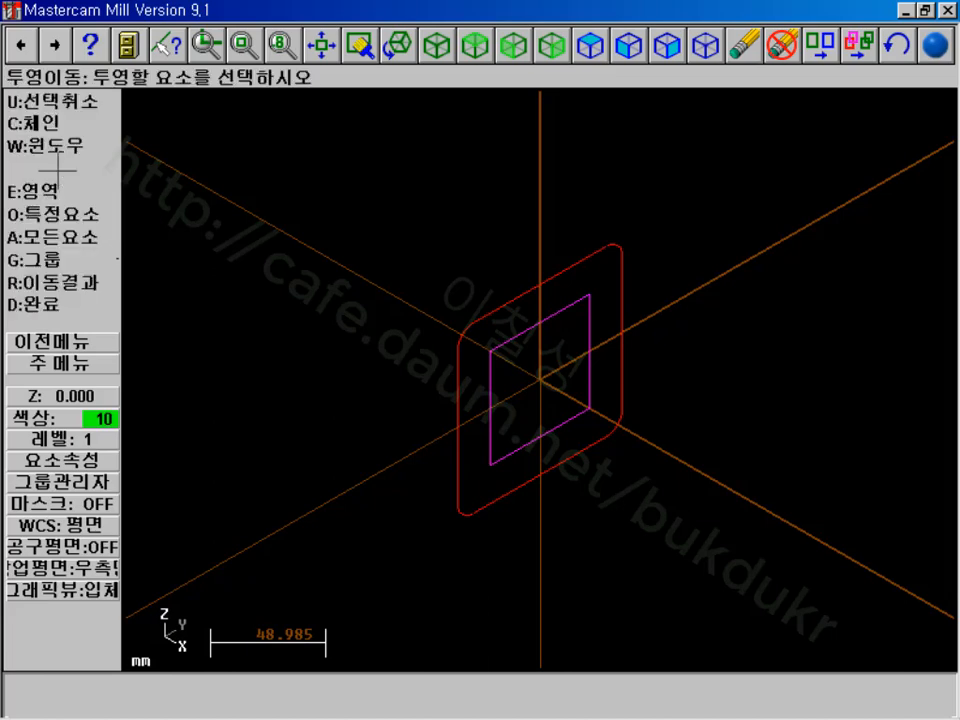
click(50, 124)
click(500, 432)
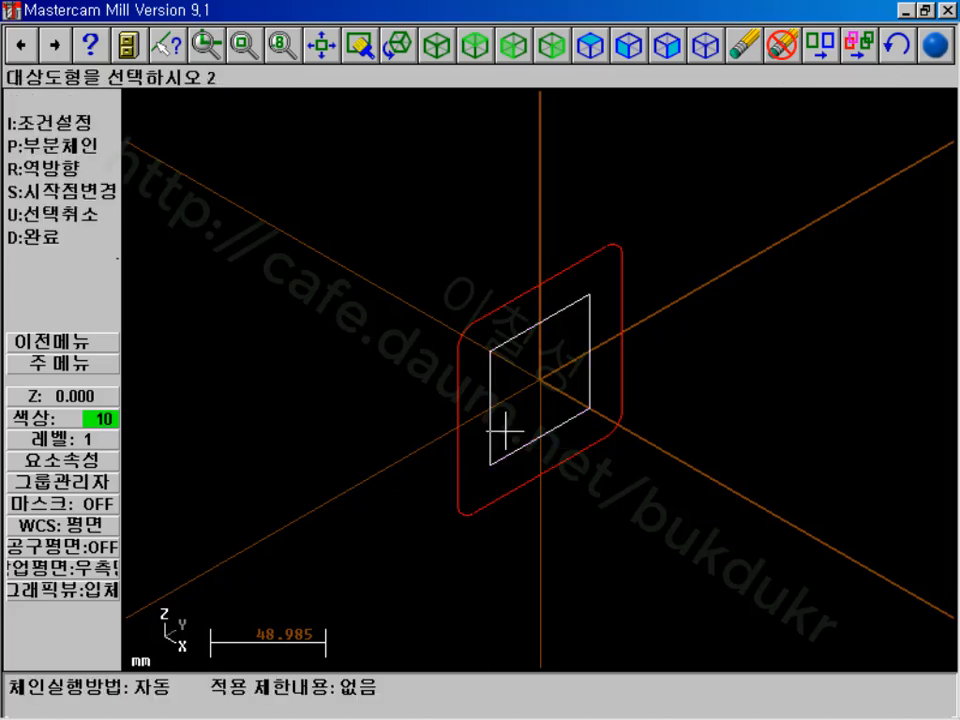
click(50, 238)
click(42, 306)
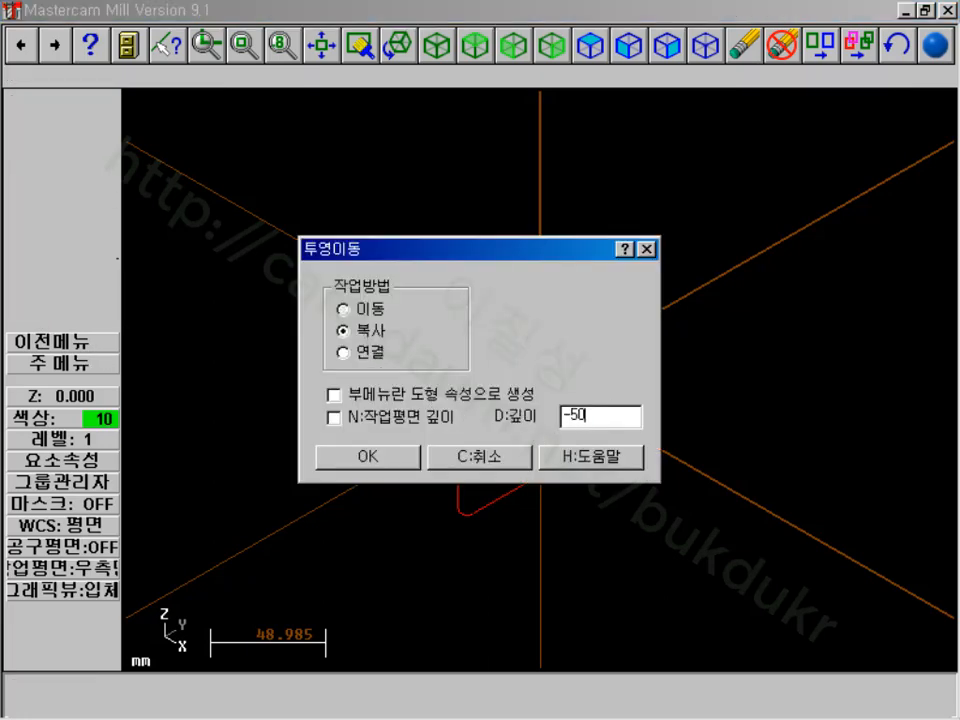
click(397, 459)
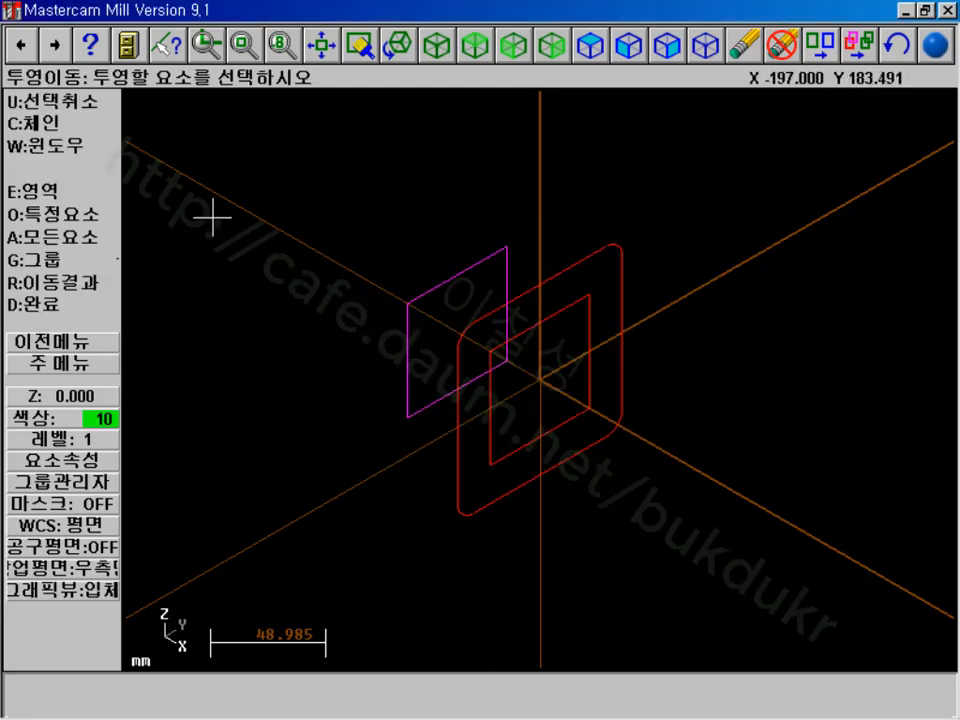
- Project another copy of the inner square's chain to a depth of 50
click(47, 123)
click(491, 446)
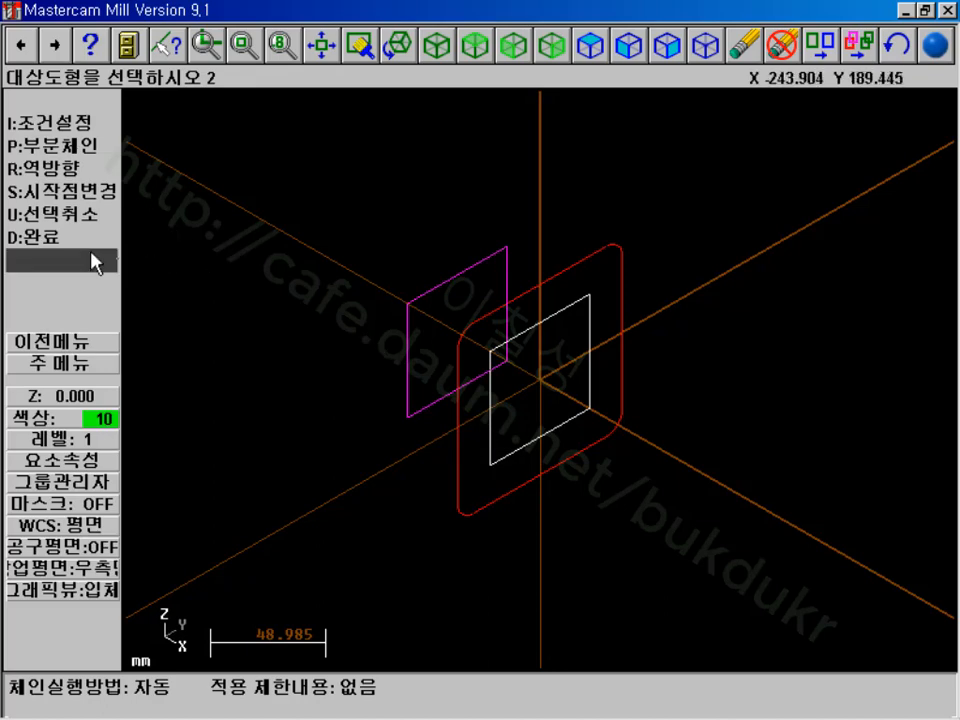
click(100, 238)
click(105, 306)
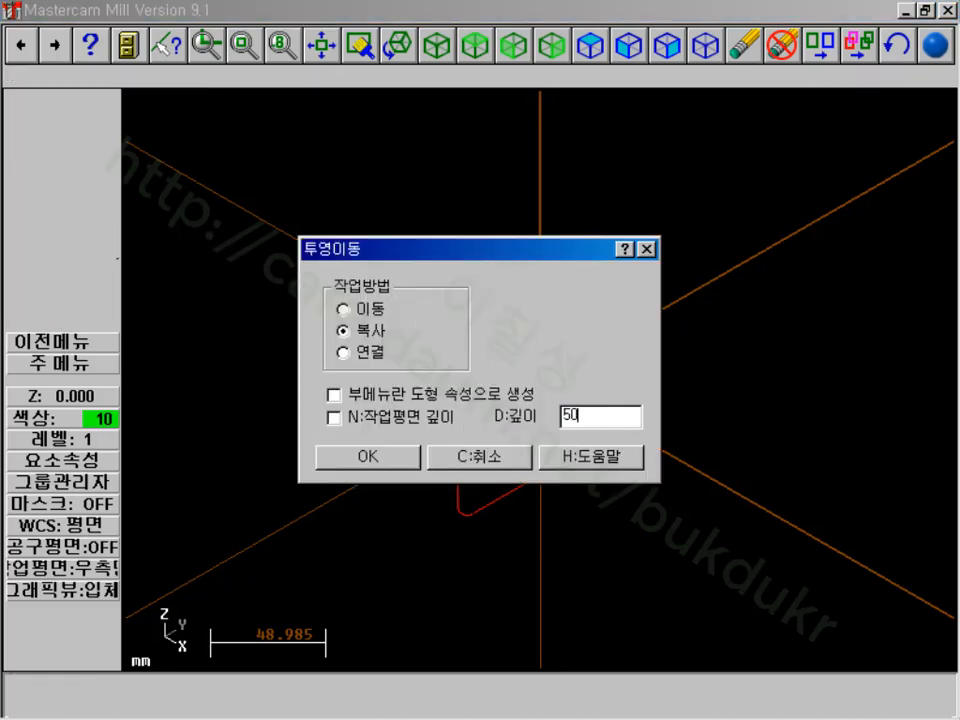
click(364, 457)
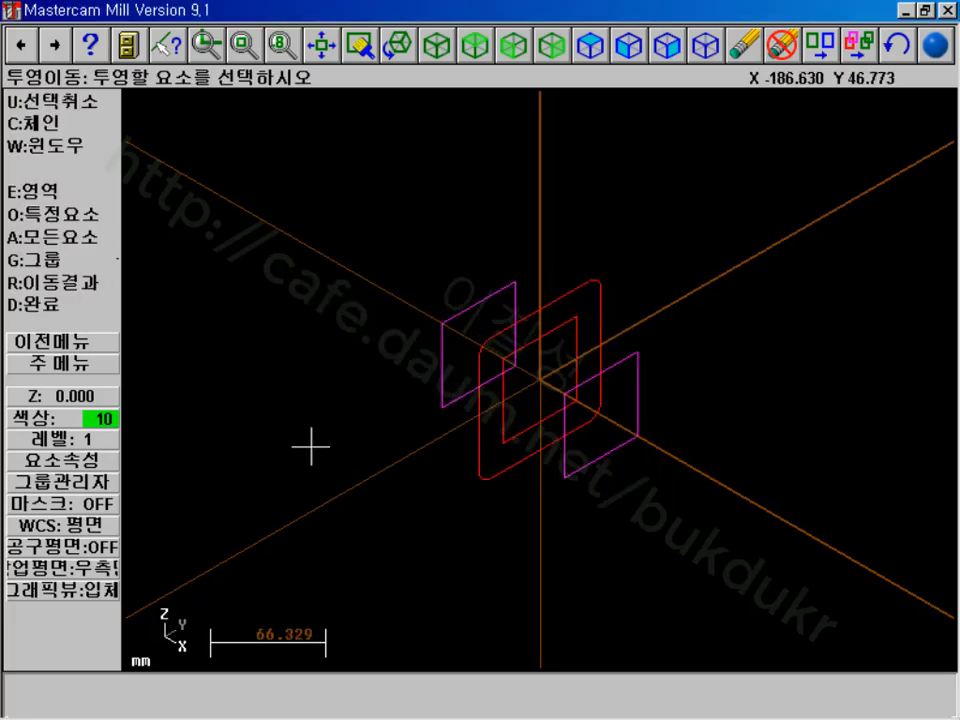
- Create a loft surface through the chains of the -50 square, the outer filleted rectangle and the 50 square, in that order
click(399, 45)
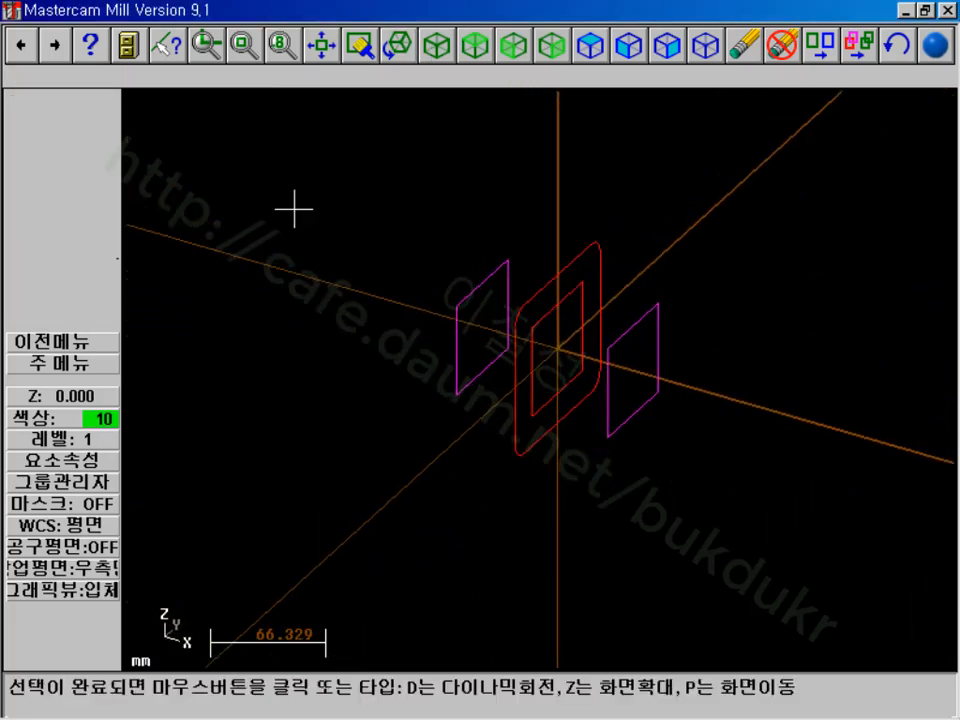
click(309, 215)
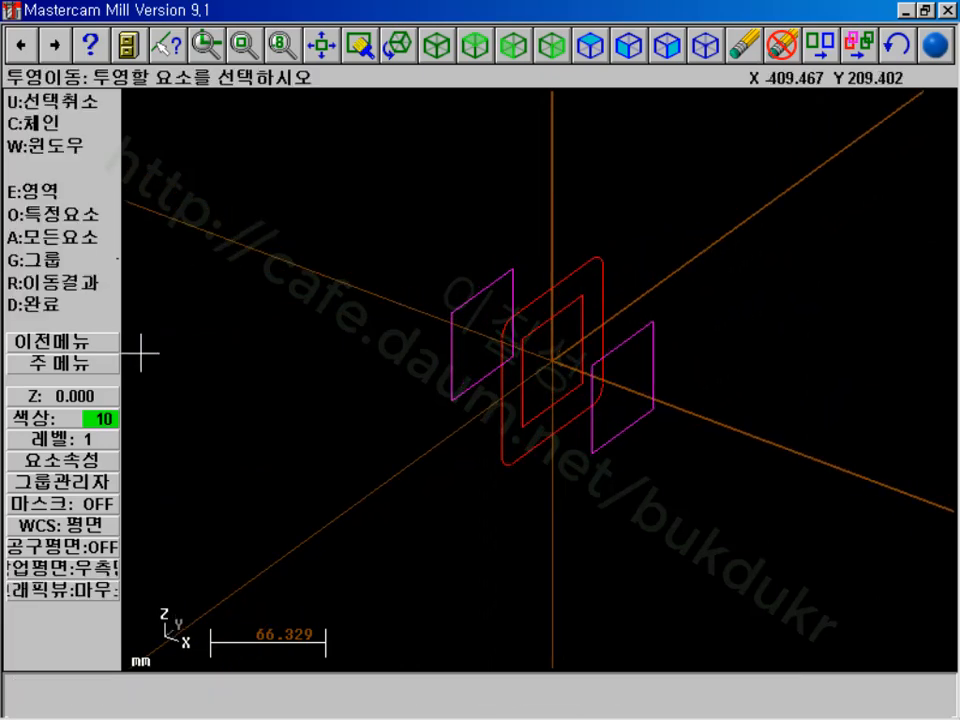
click(107, 364)
scroll(688, 330, up, 4)
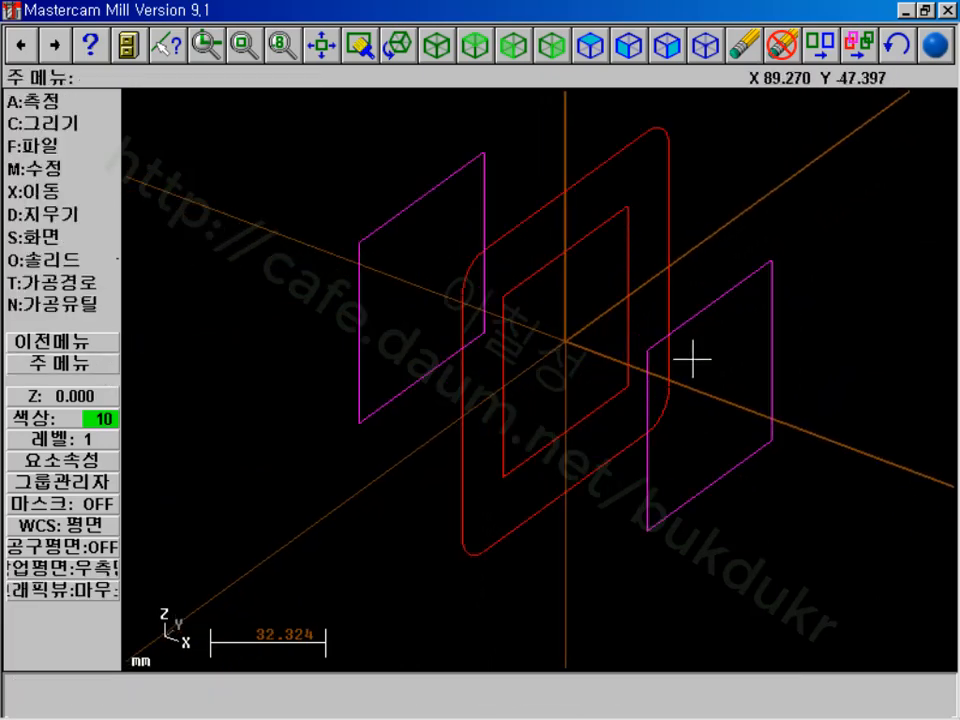
scroll(679, 169, down, 1)
click(36, 123)
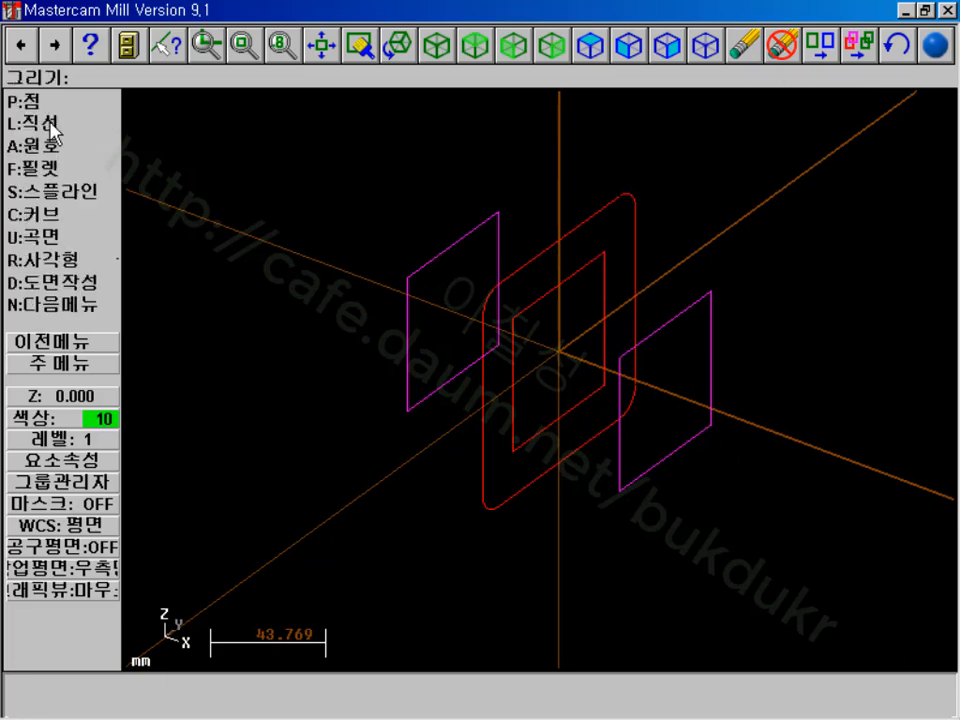
click(58, 238)
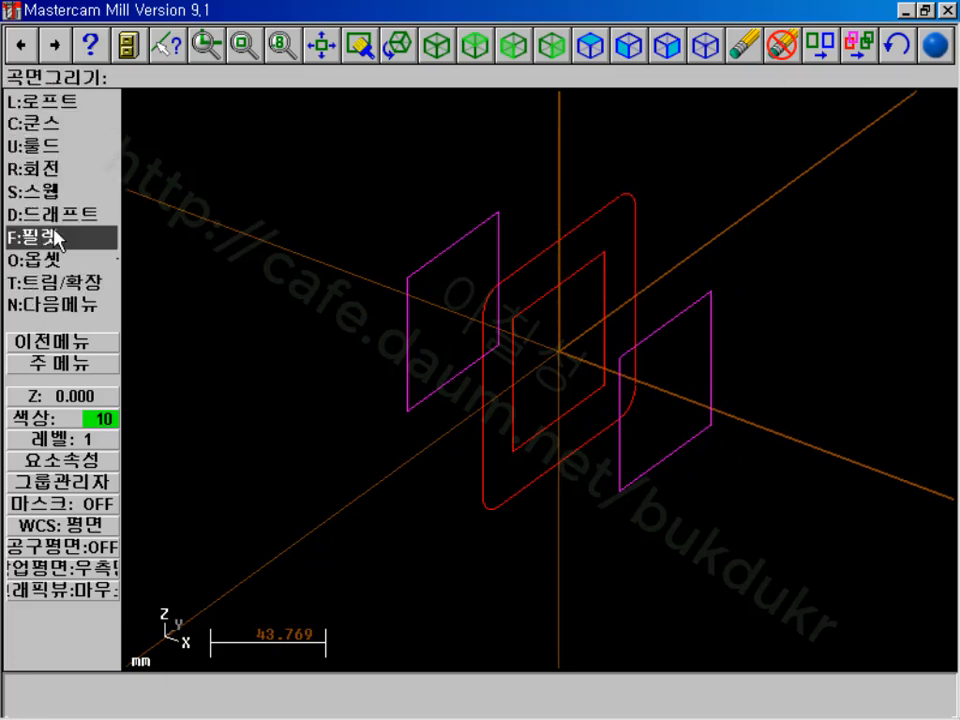
click(64, 104)
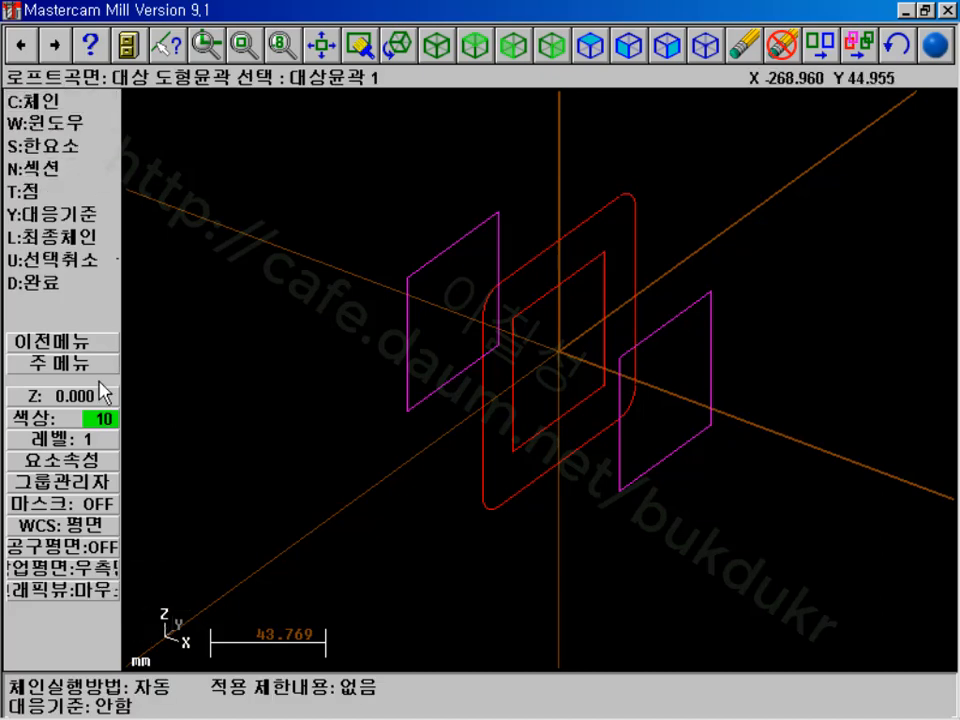
click(52, 110)
click(407, 377)
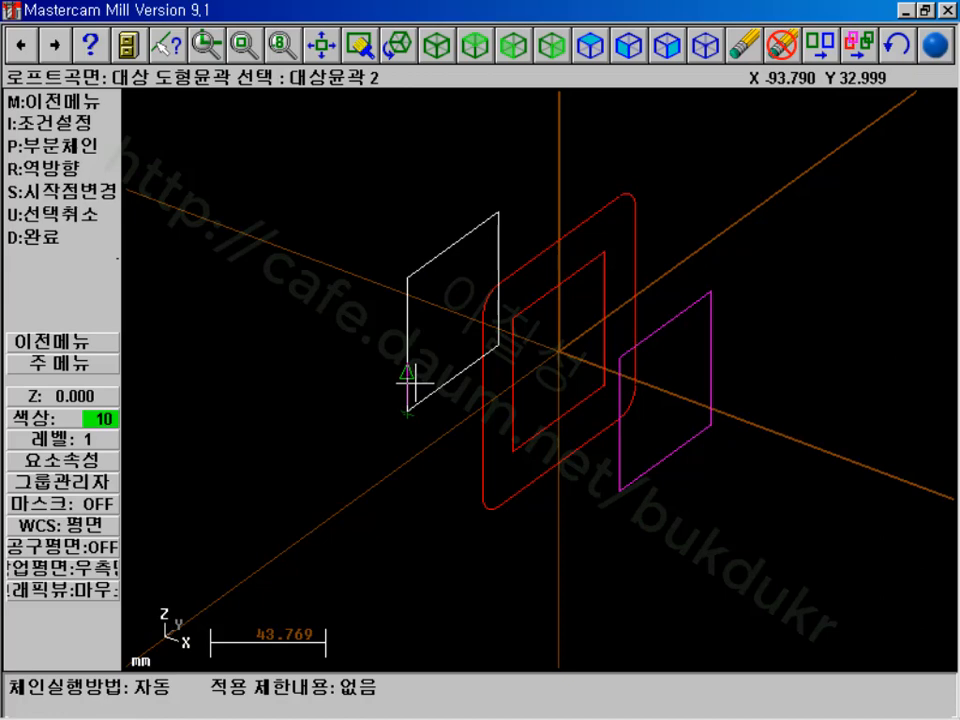
click(483, 460)
click(620, 460)
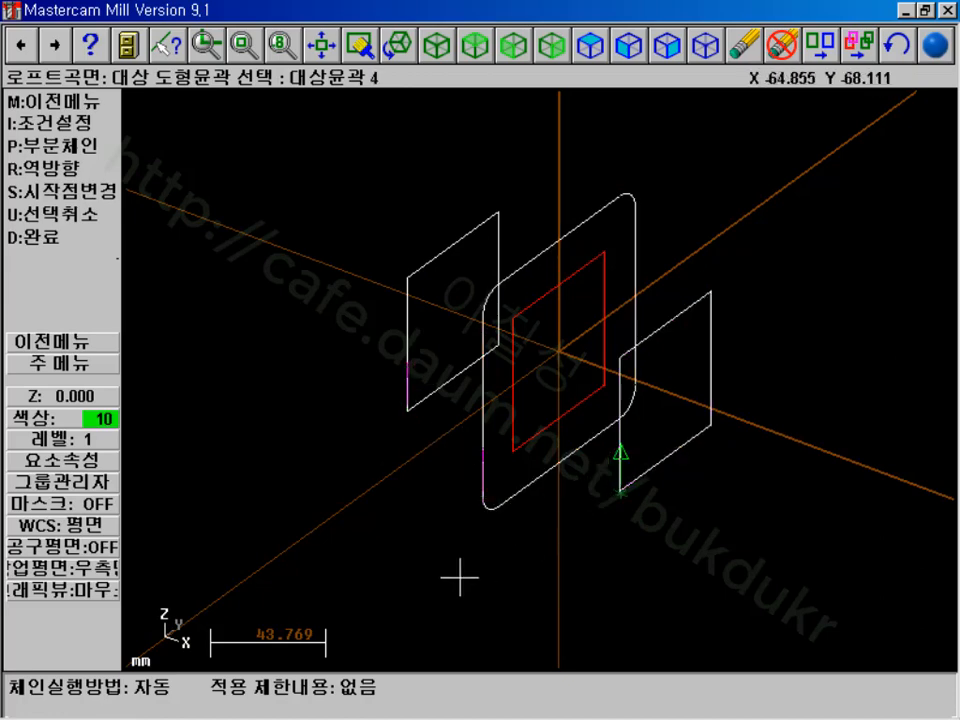
click(50, 238)
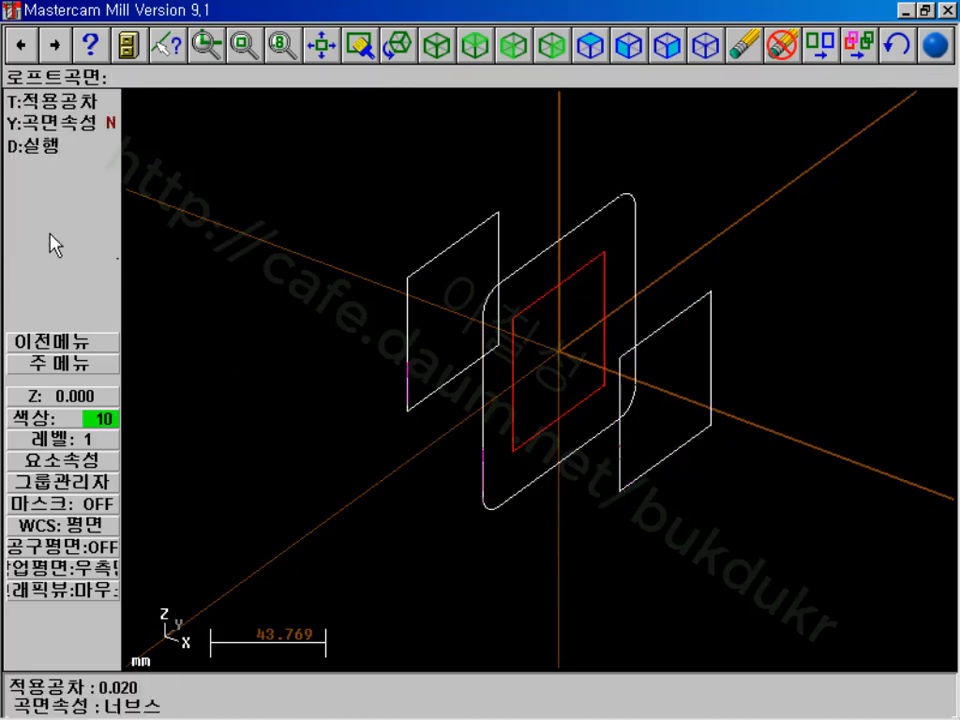
click(41, 153)
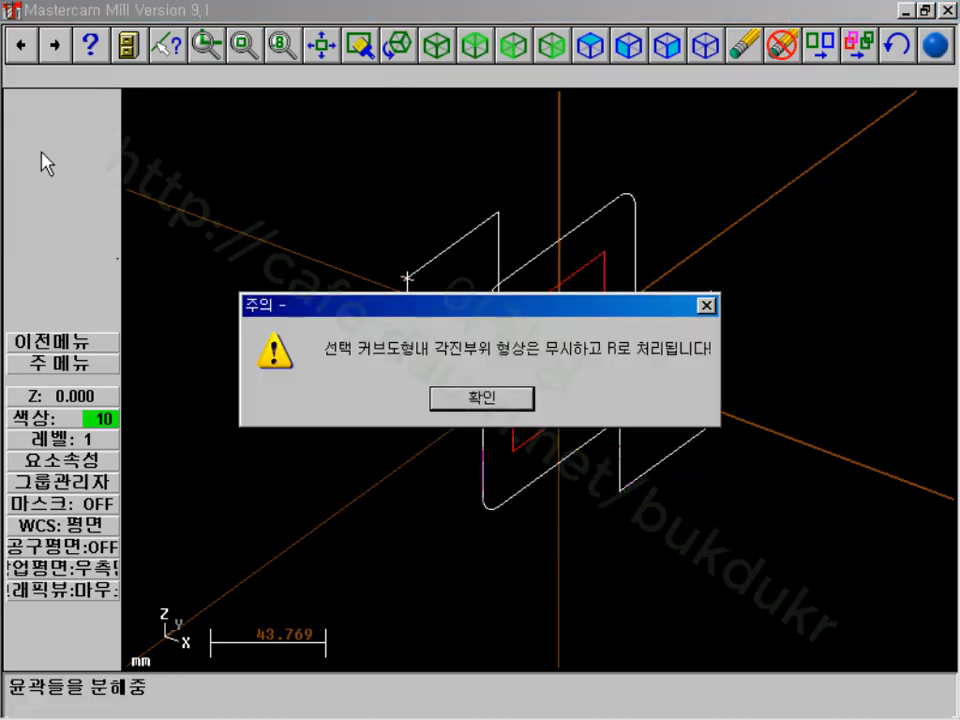
click(475, 397)
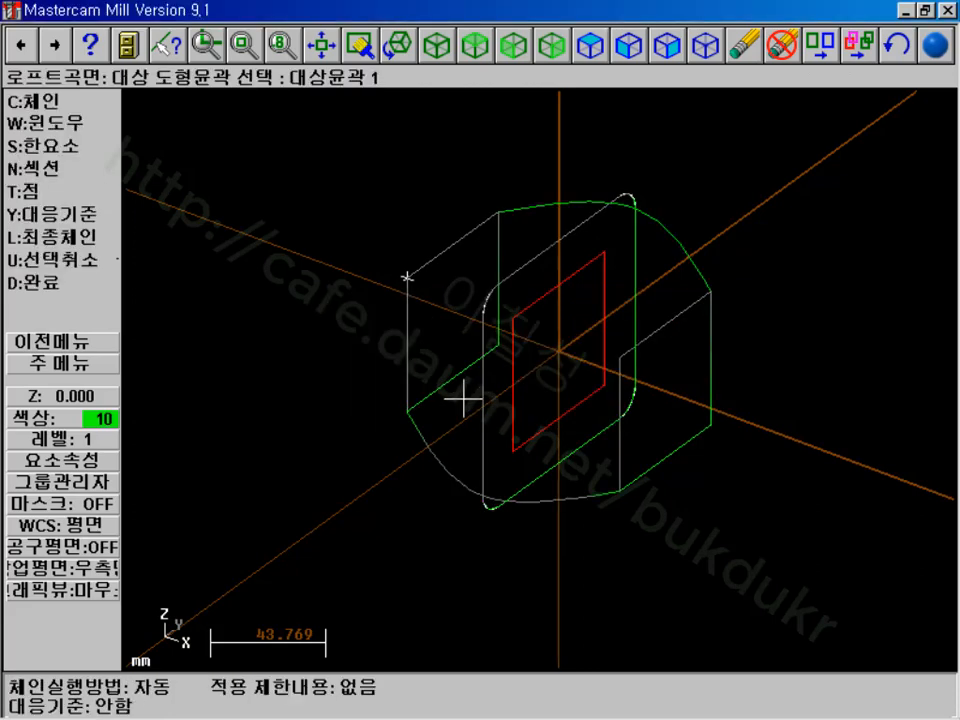
- Turn on shaded display for the lofted surface
scroll(388, 421, up, 5)
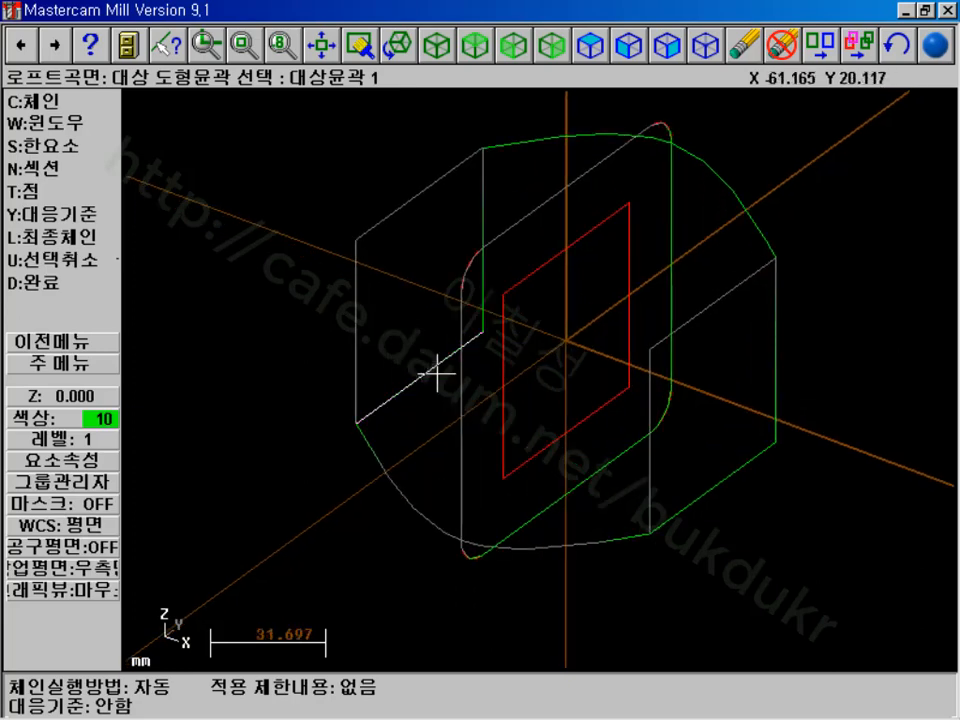
click(934, 44)
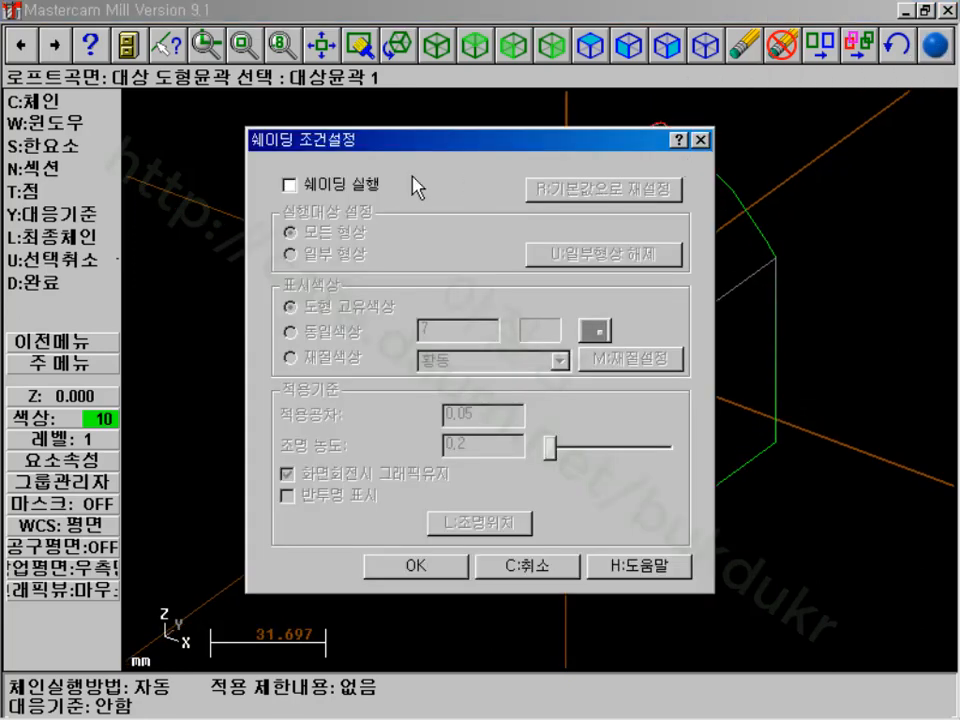
click(348, 183)
click(428, 566)
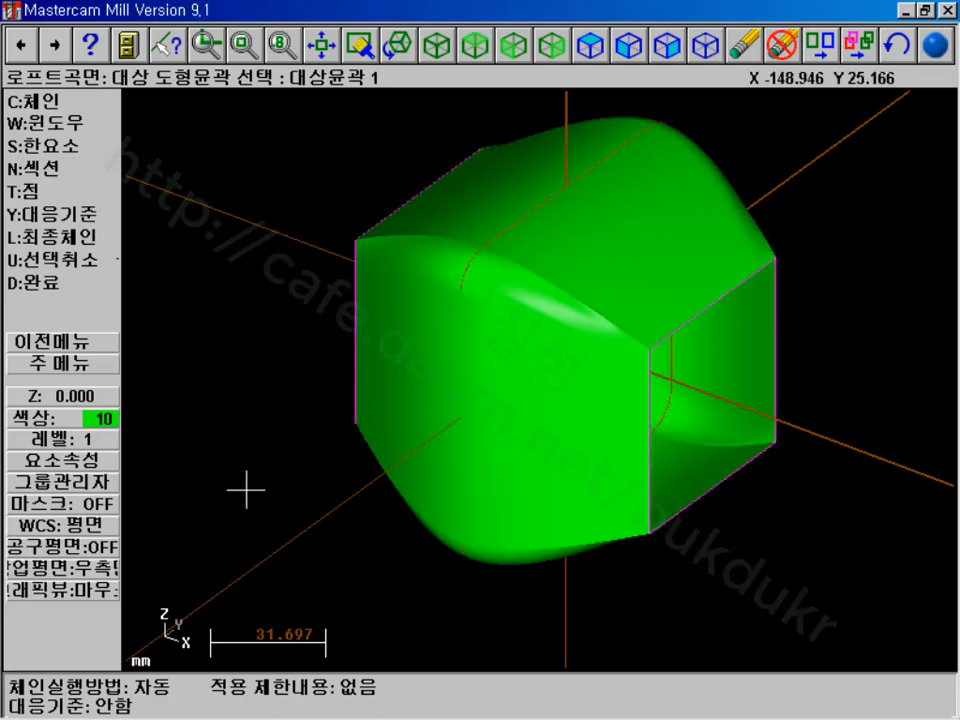
- Examine how the shaded loft surface transitions between the square ends and the filleted middle profile from several viewing angles
scroll(203, 429, up, 3)
scroll(215, 418, down, 3)
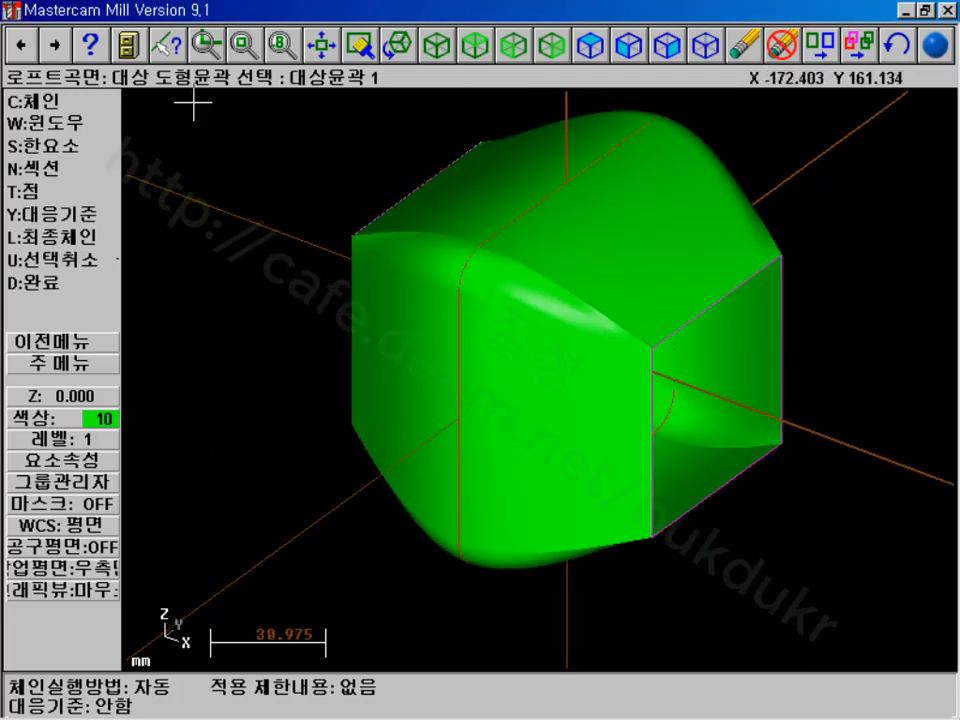
click(398, 44)
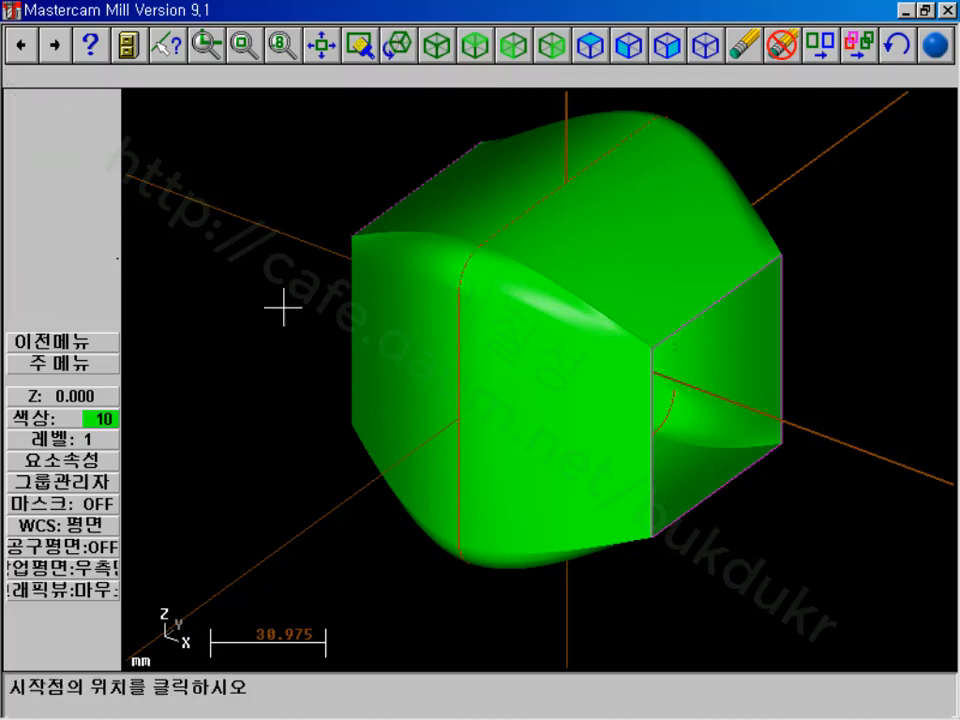
click(283, 304)
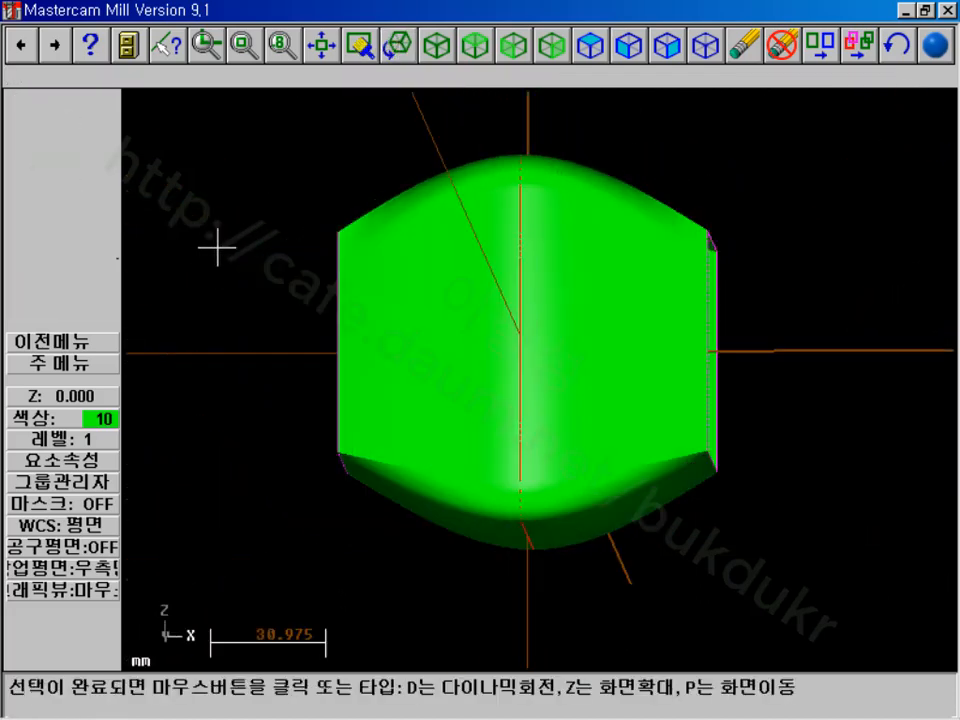
click(316, 297)
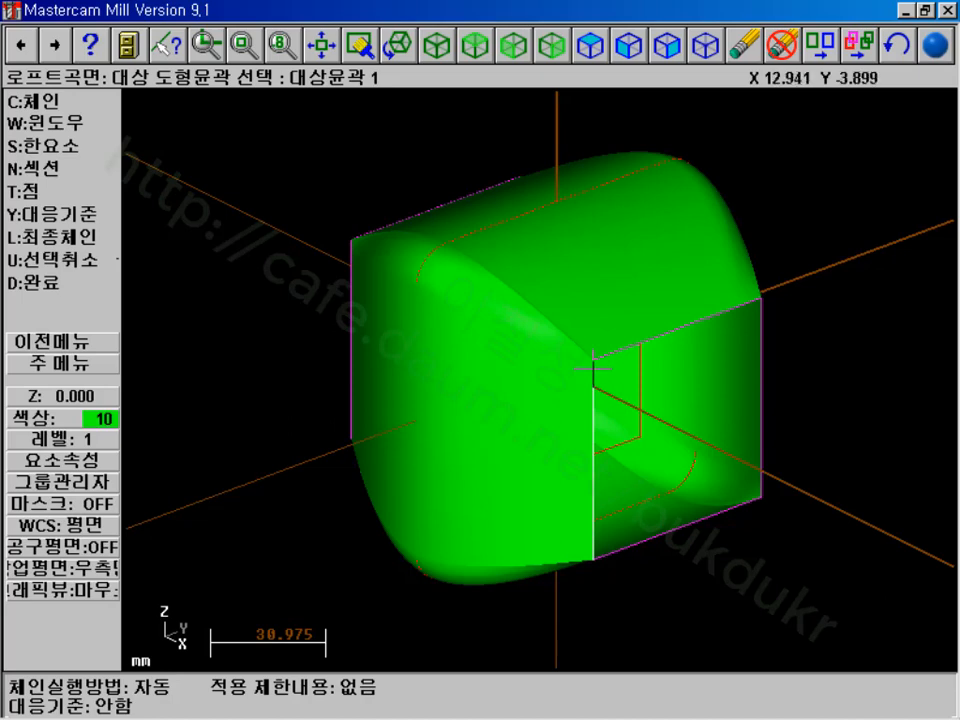
scroll(450, 243, down, 2)
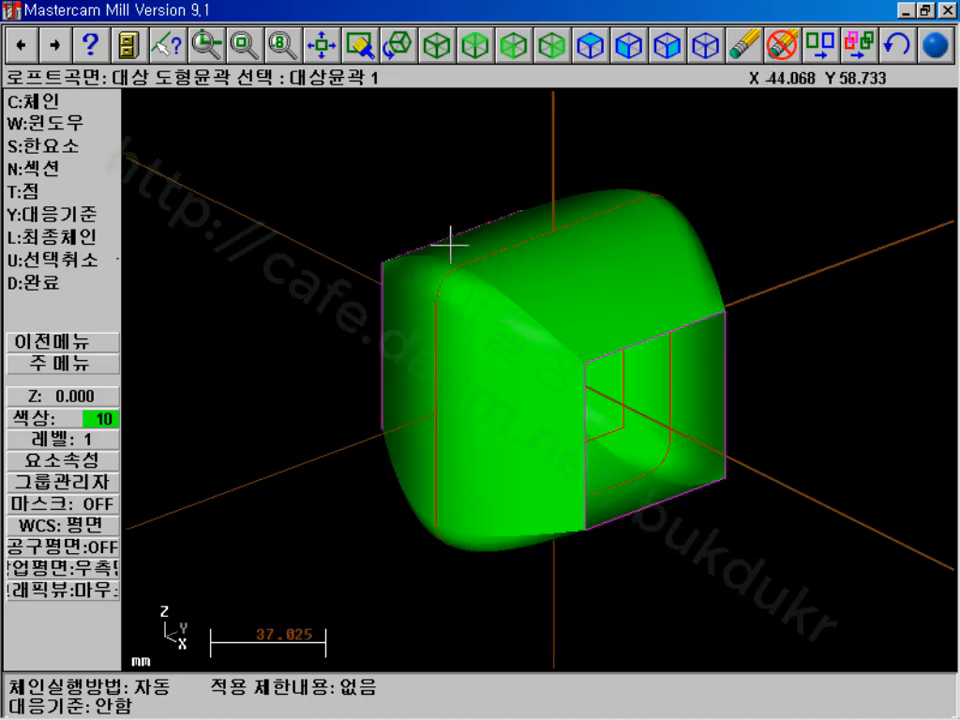
scroll(497, 320, up, 8)
scroll(559, 331, down, 3)
scroll(562, 331, down, 2)
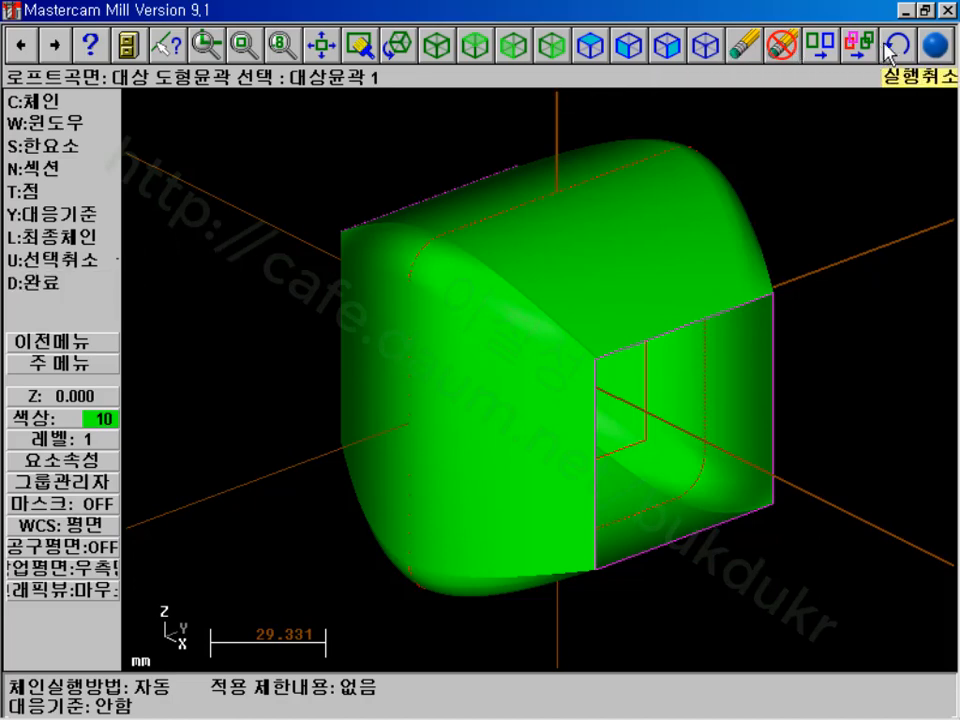
- Undo the loft surface, leaving only the wireframe profiles
click(933, 45)
scroll(187, 205, down, 1)
scroll(187, 205, up, 1)
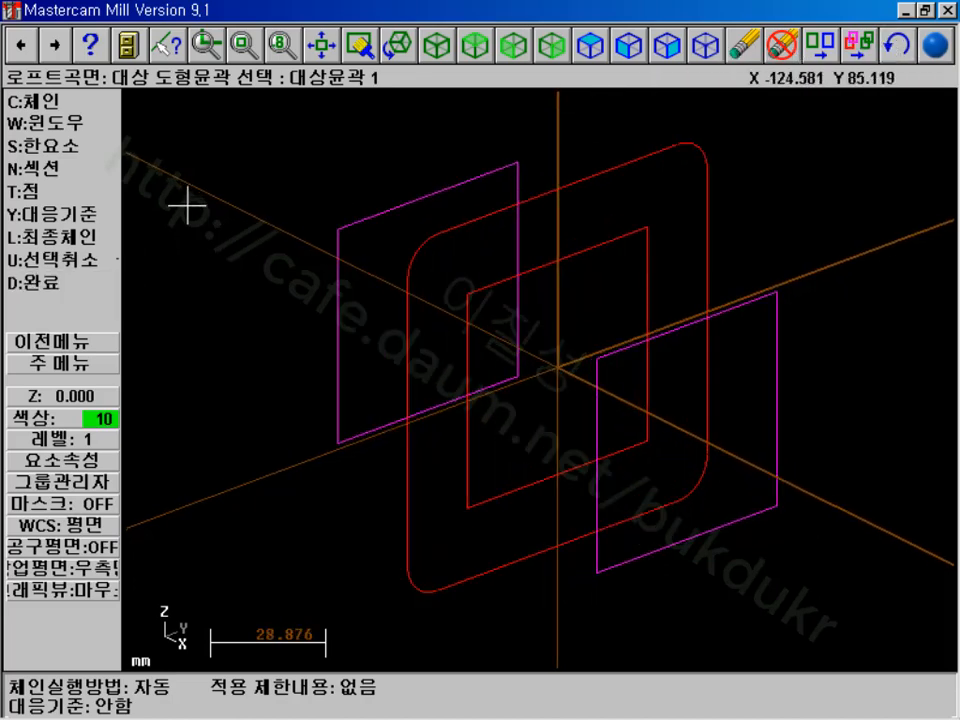
- Try to fillet the corners of both magenta rectangles as chains with radius 6, and undo the fillets
click(58, 362)
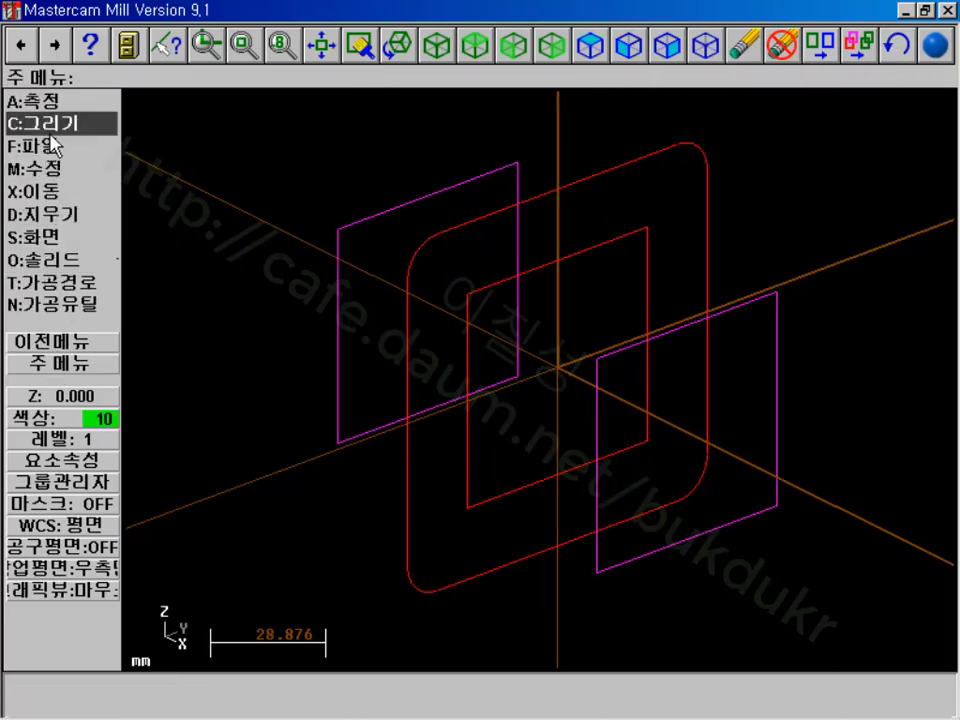
click(55, 168)
click(55, 101)
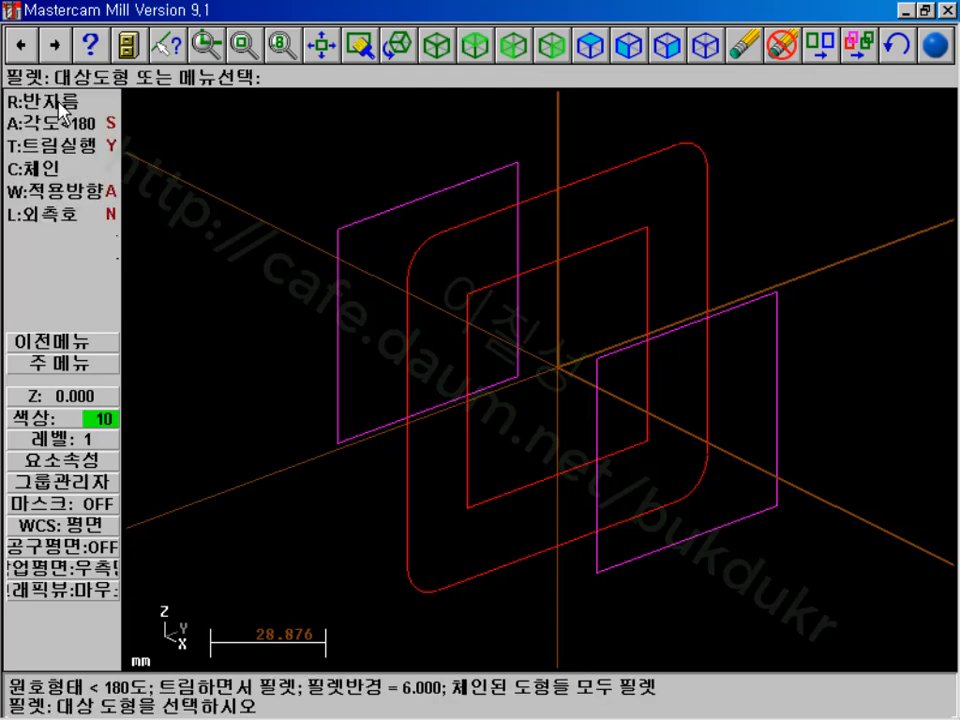
click(90, 166)
click(338, 349)
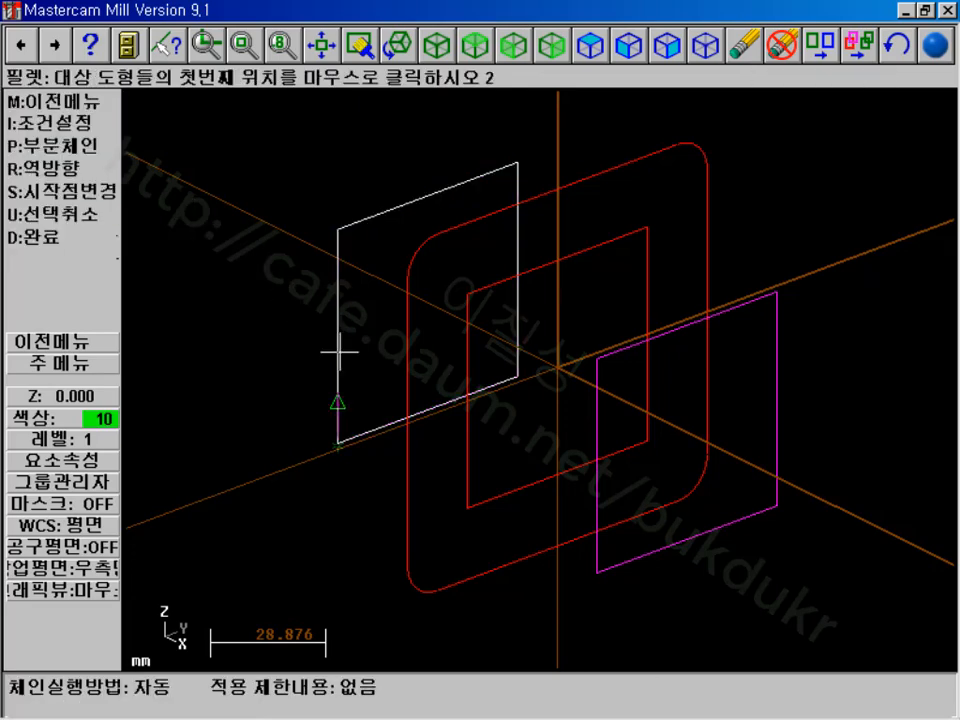
click(594, 506)
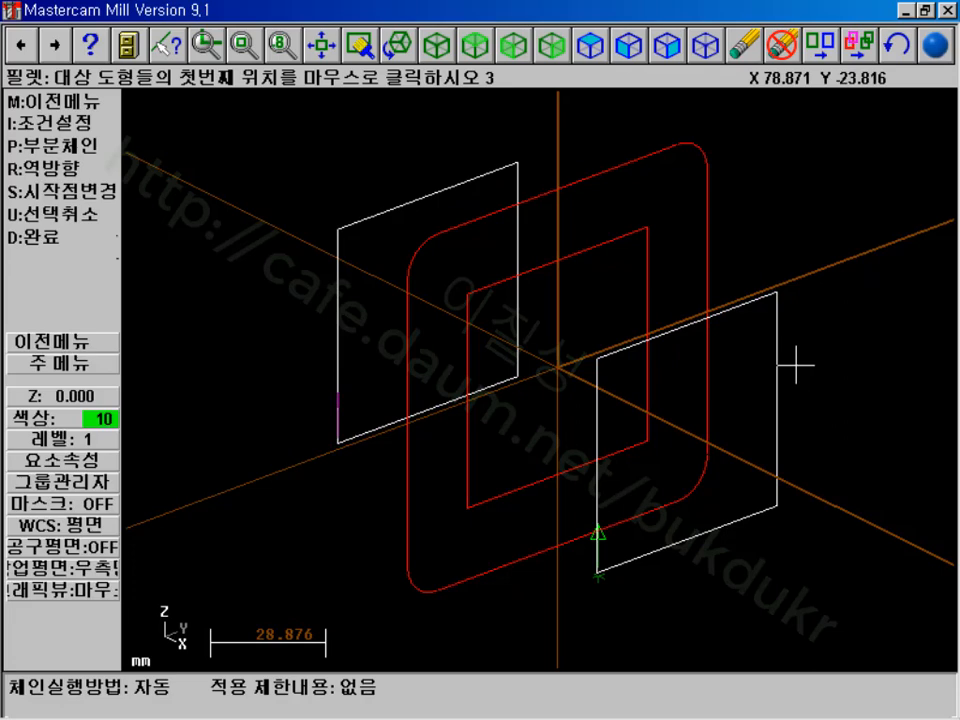
click(45, 238)
scroll(302, 309, down, 3)
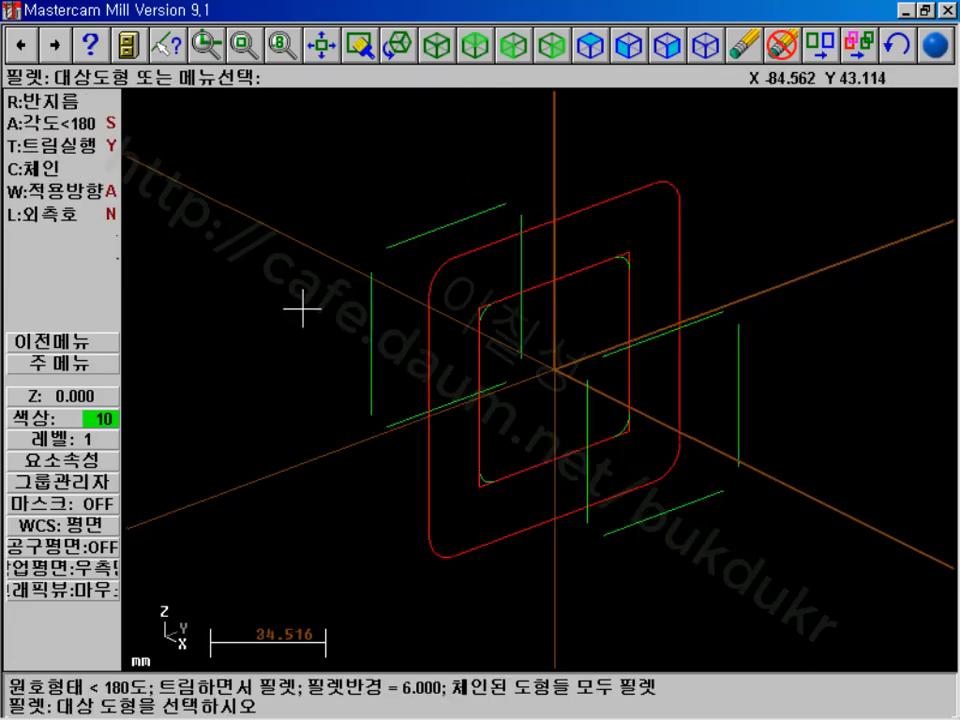
scroll(302, 309, up, 3)
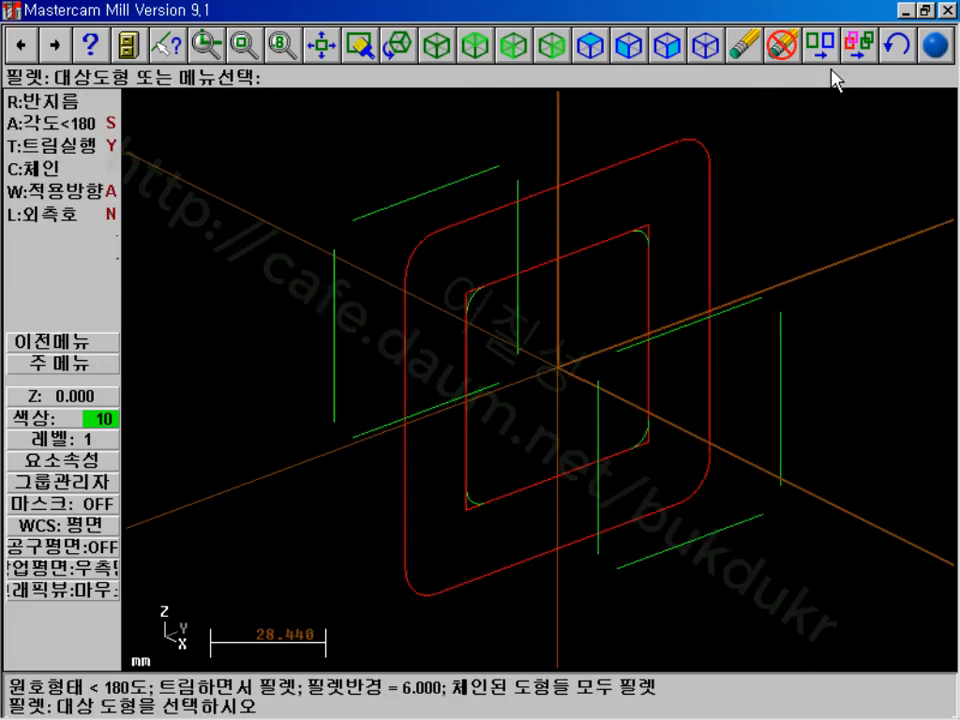
click(897, 45)
scroll(405, 338, up, 2)
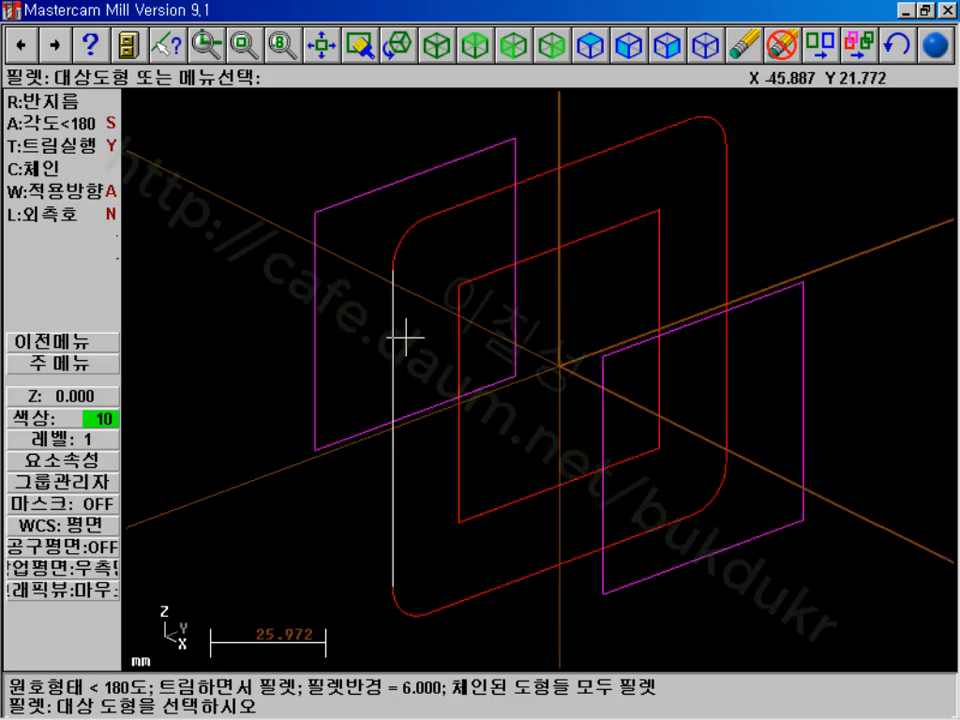
- Set the construction depth to Z -50 from the rear magenta rectangle's lower corner and fillet that rectangle's whole chain with radius 6
click(78, 366)
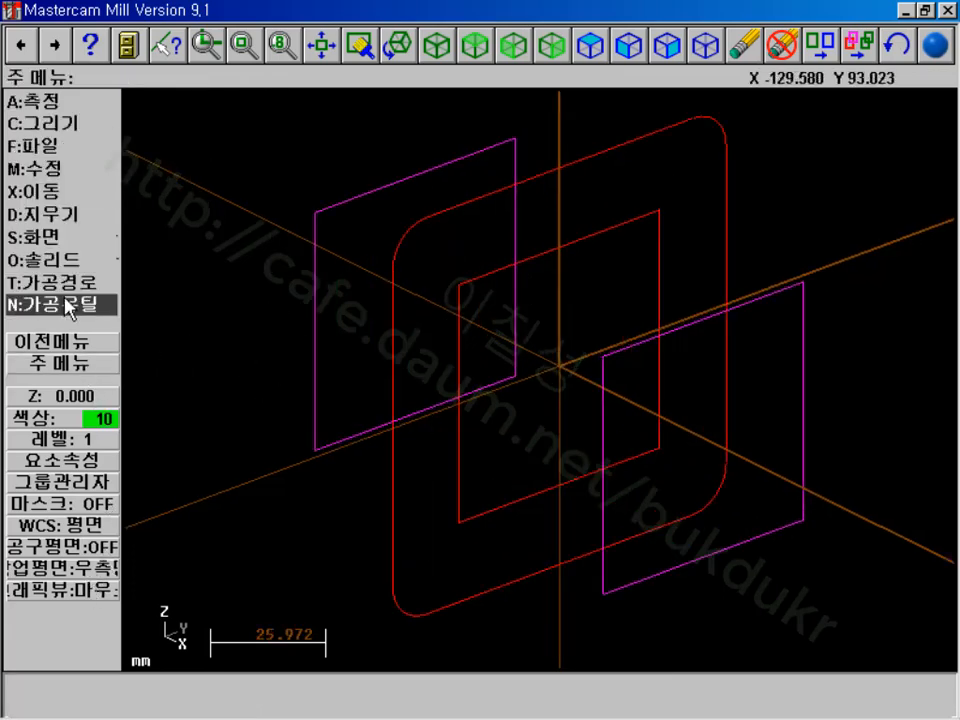
click(62, 396)
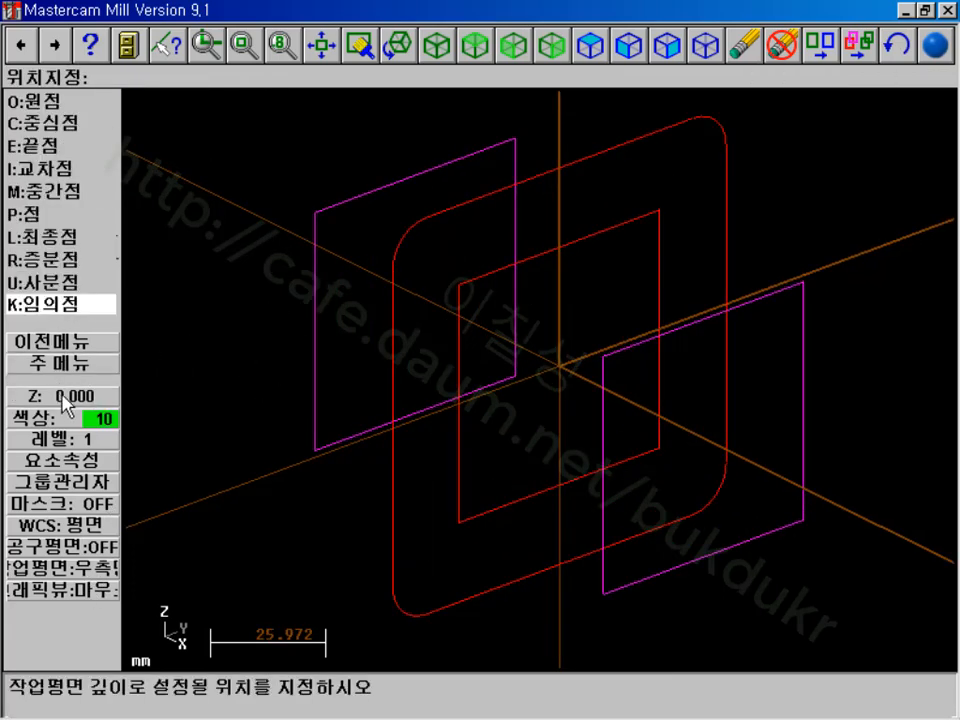
key(e)
click(313, 452)
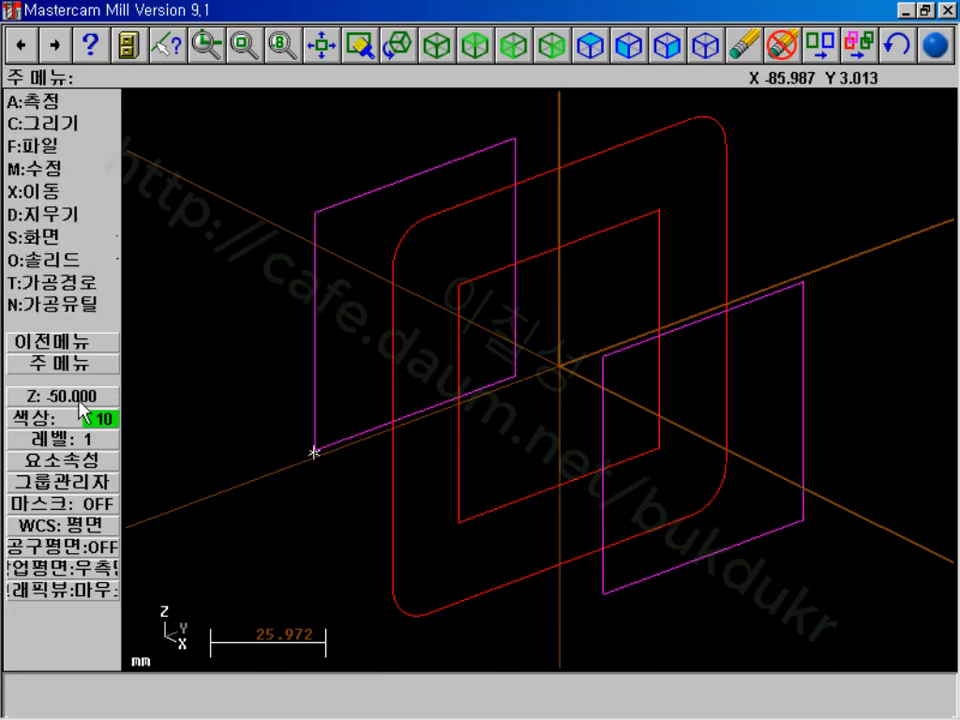
click(68, 170)
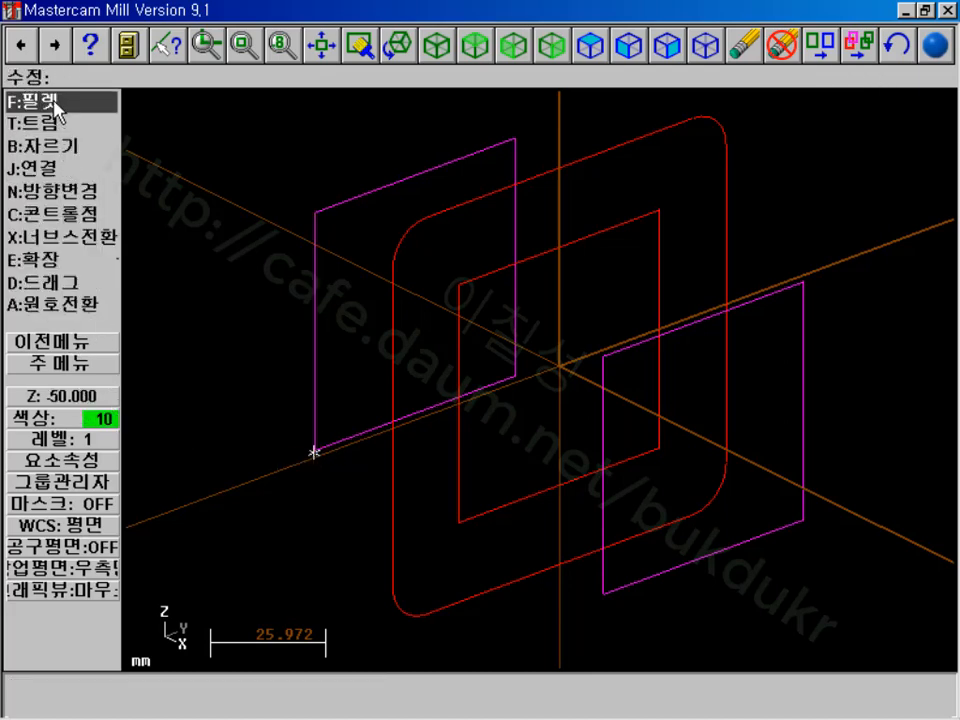
click(57, 102)
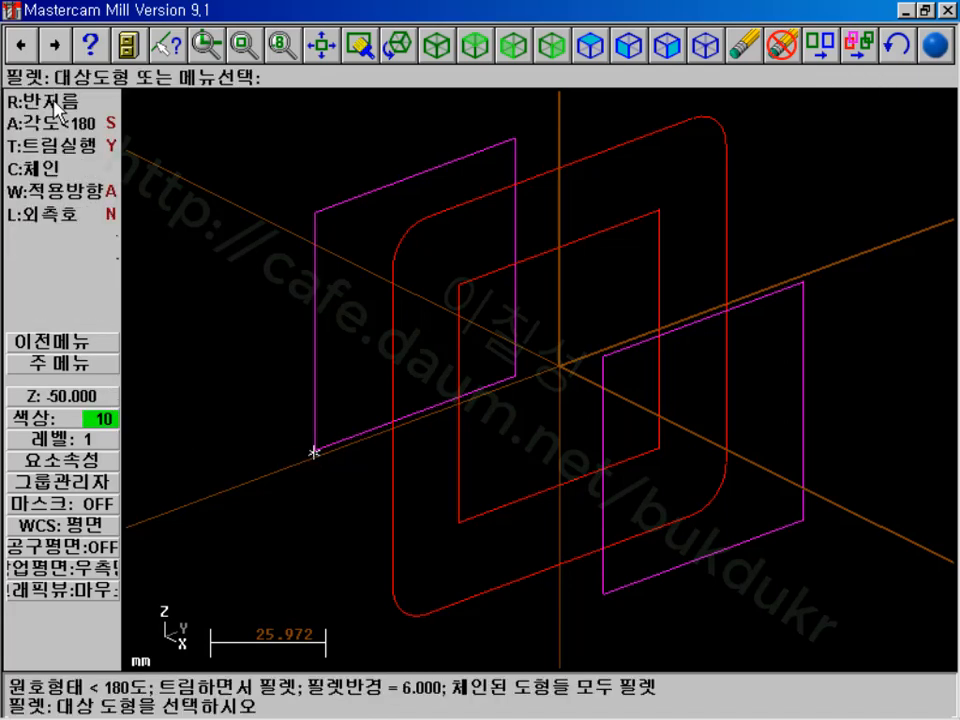
click(40, 168)
click(315, 425)
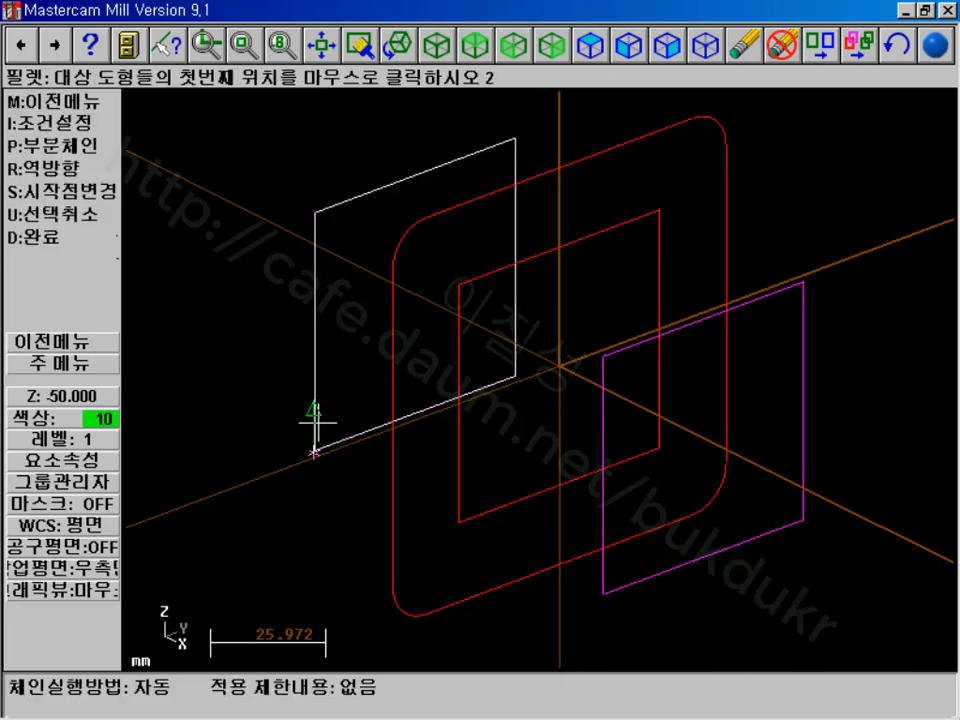
click(47, 240)
scroll(360, 290, down, 1)
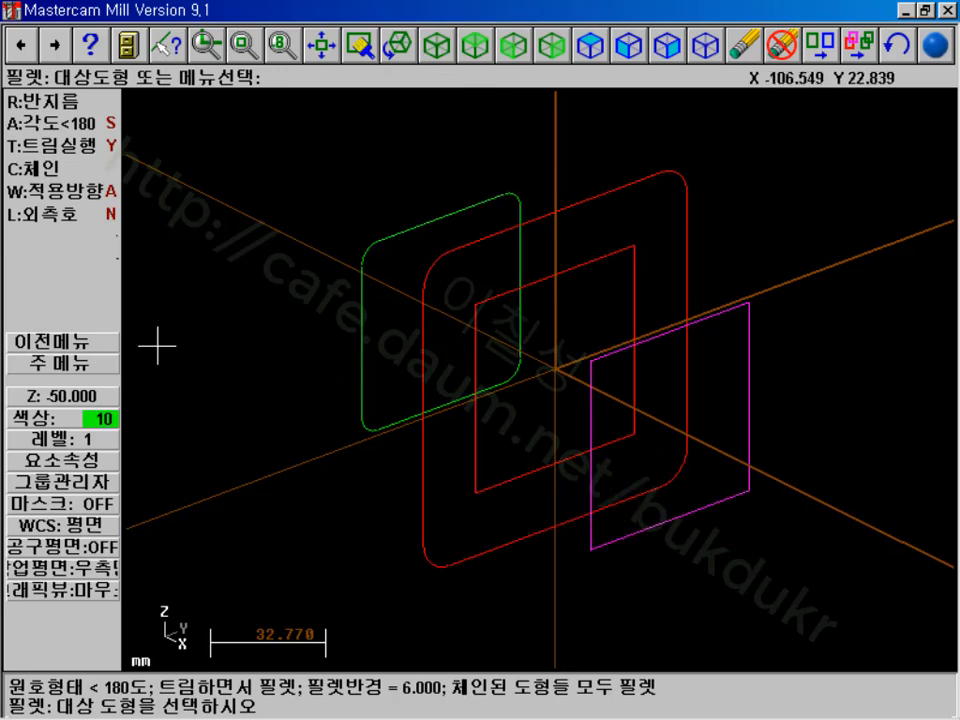
- Set the construction depth to Z 50 from the front magenta rectangle's lower corner and fillet that rectangle's whole chain with radius 6
click(88, 397)
key(e)
click(591, 552)
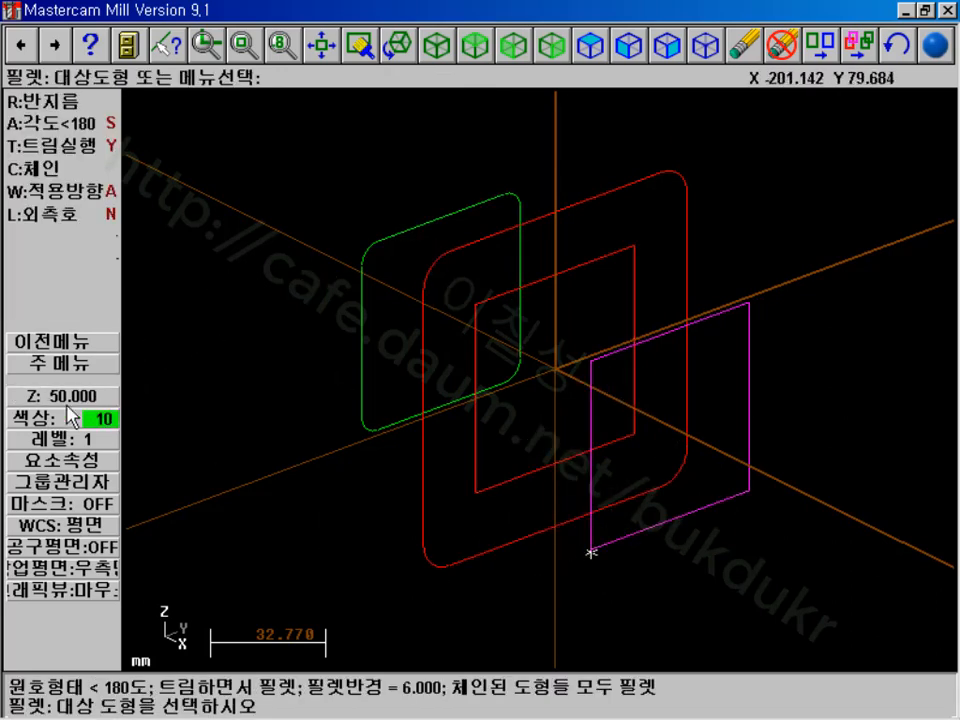
click(30, 168)
click(590, 548)
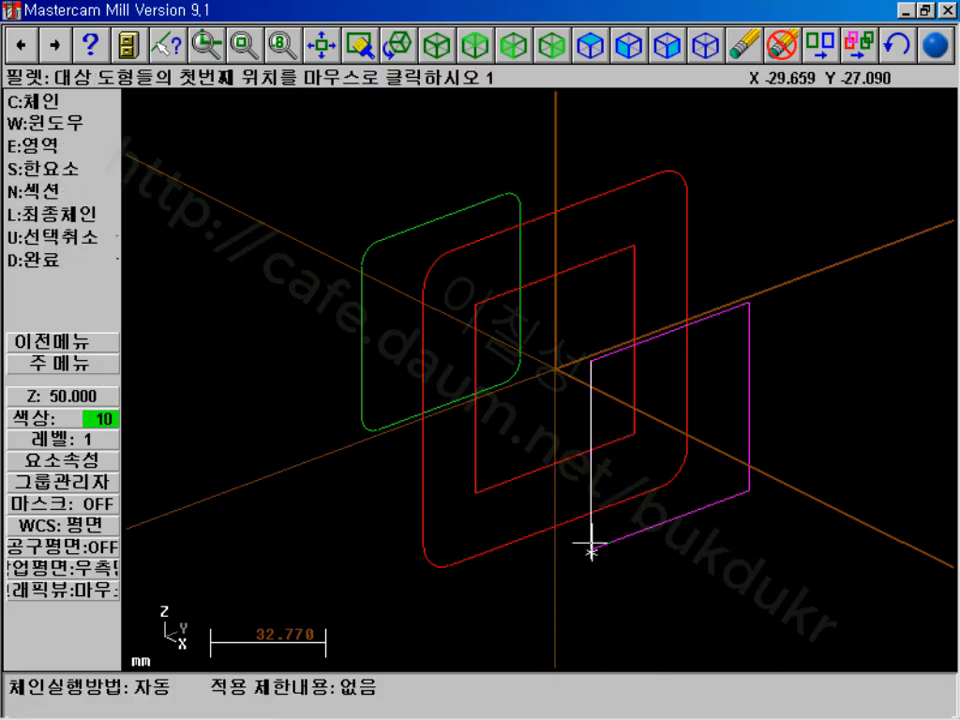
click(45, 238)
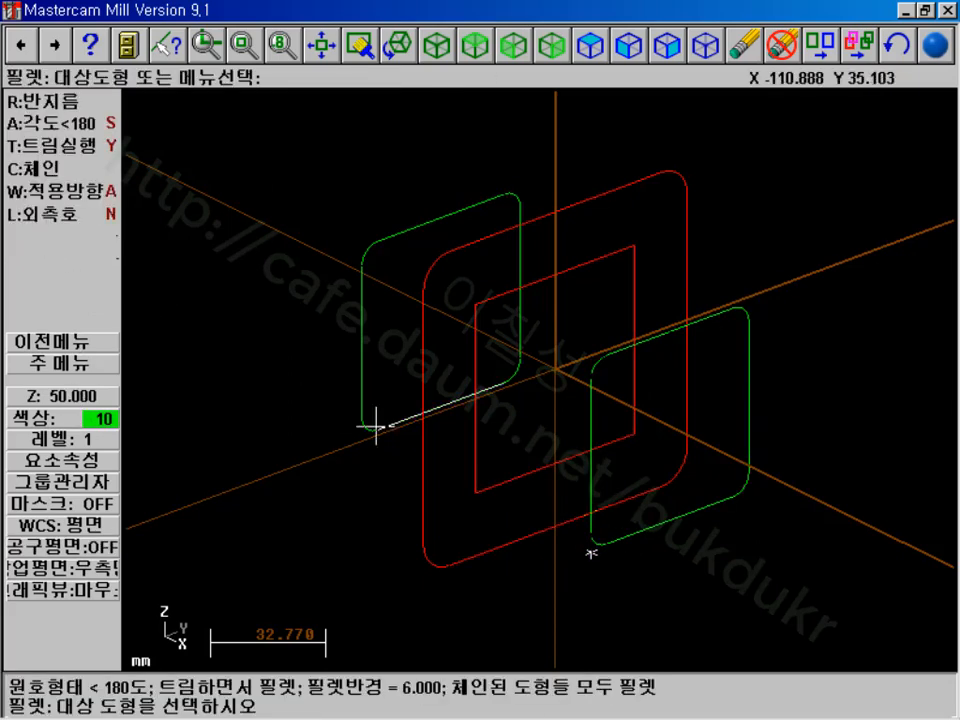
middle_drag(377, 429, 413, 446)
click(62, 364)
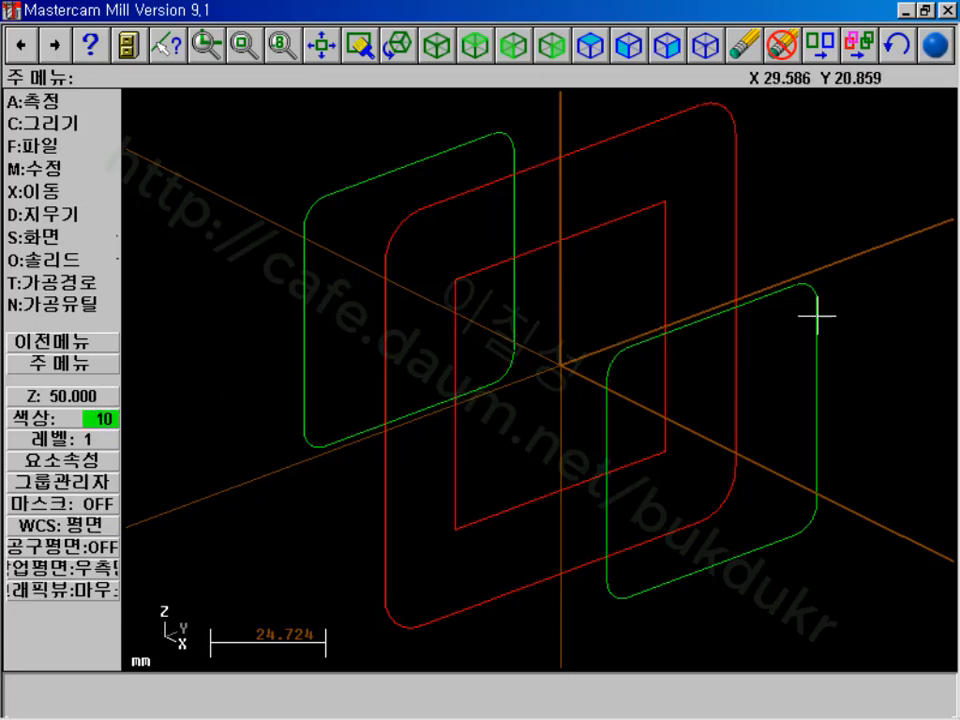
- Create a loft surface through the rear rounded rectangle, the large red rounded rectangle and the front rounded rectangle, chained in that order
key(Page_Down)
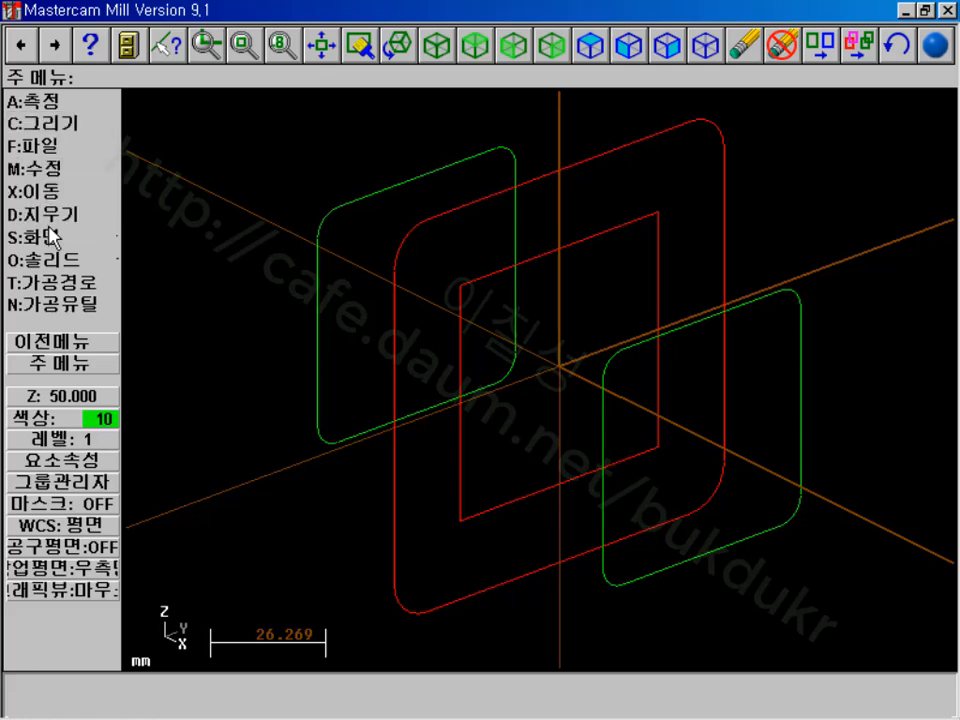
click(68, 124)
click(50, 237)
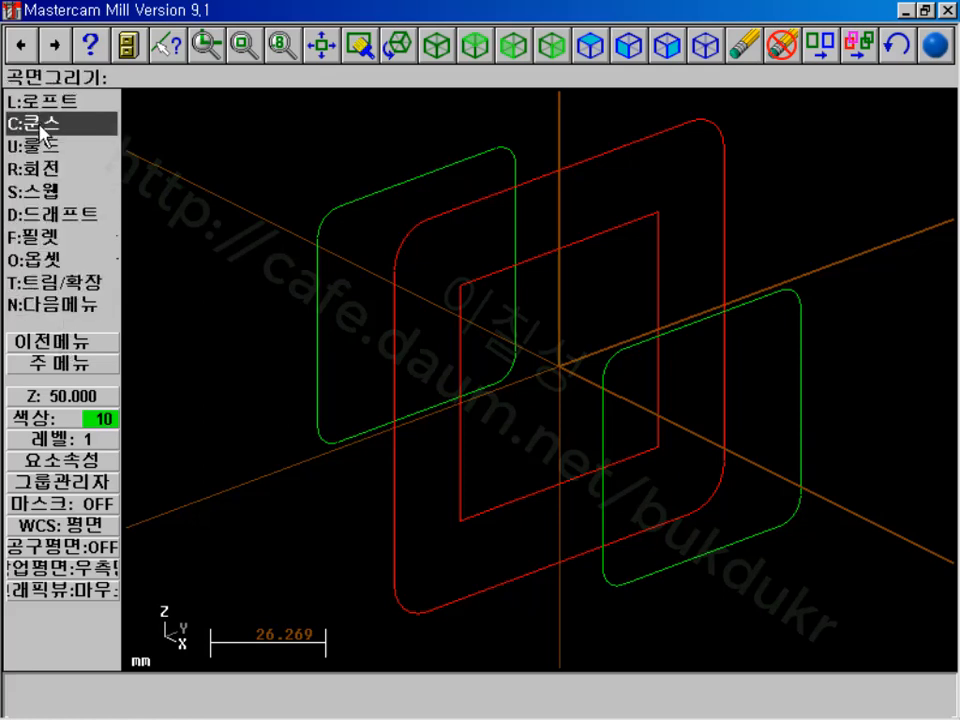
click(42, 101)
click(42, 104)
click(316, 400)
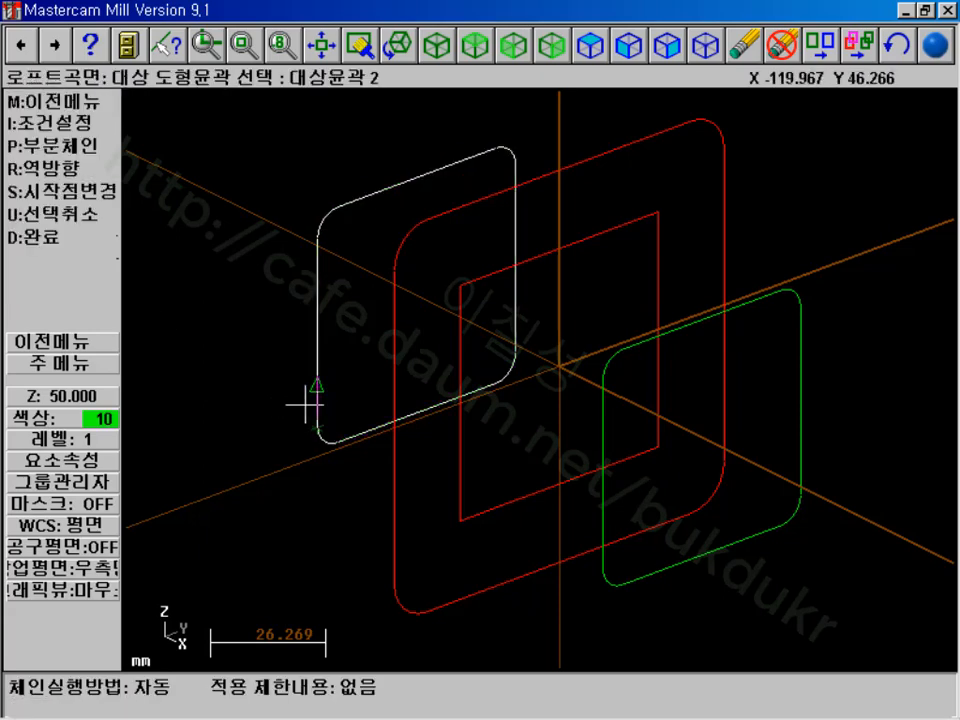
click(385, 548)
click(603, 553)
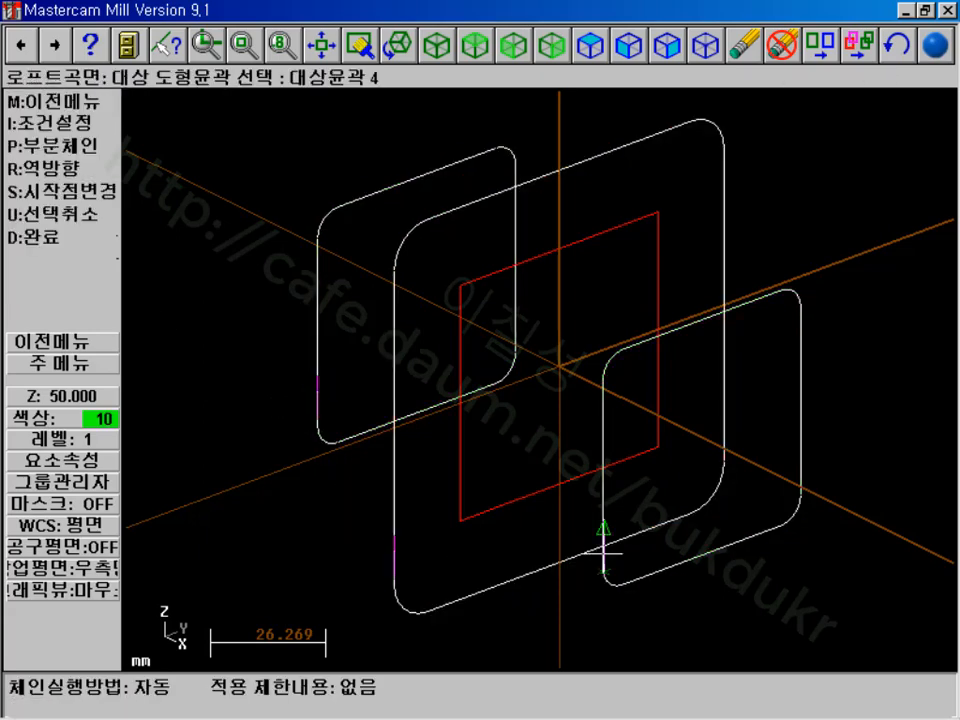
click(43, 237)
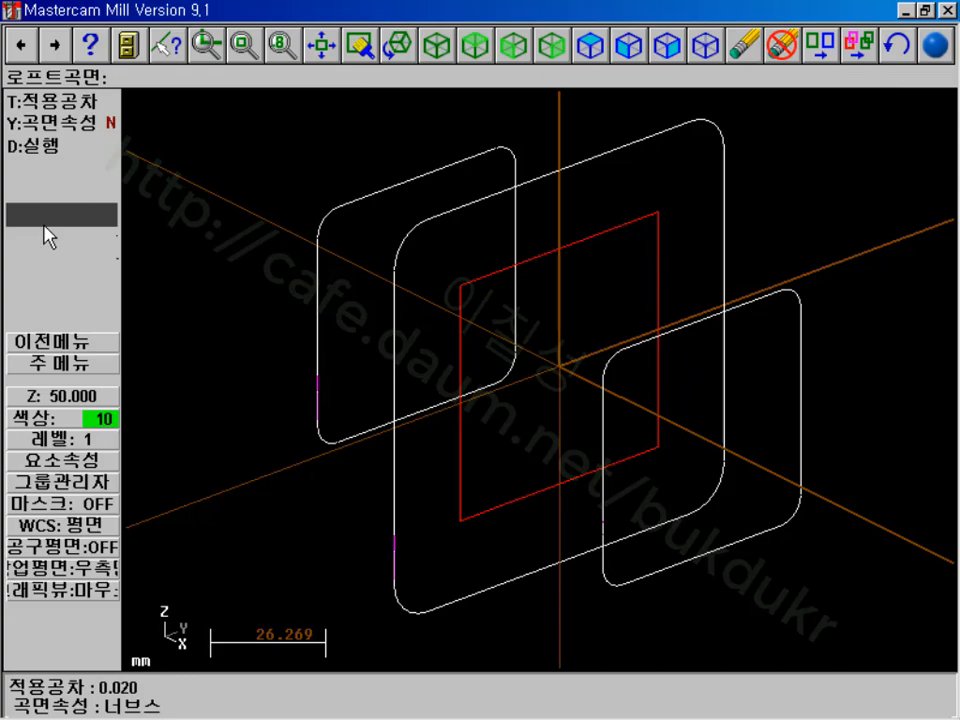
click(40, 146)
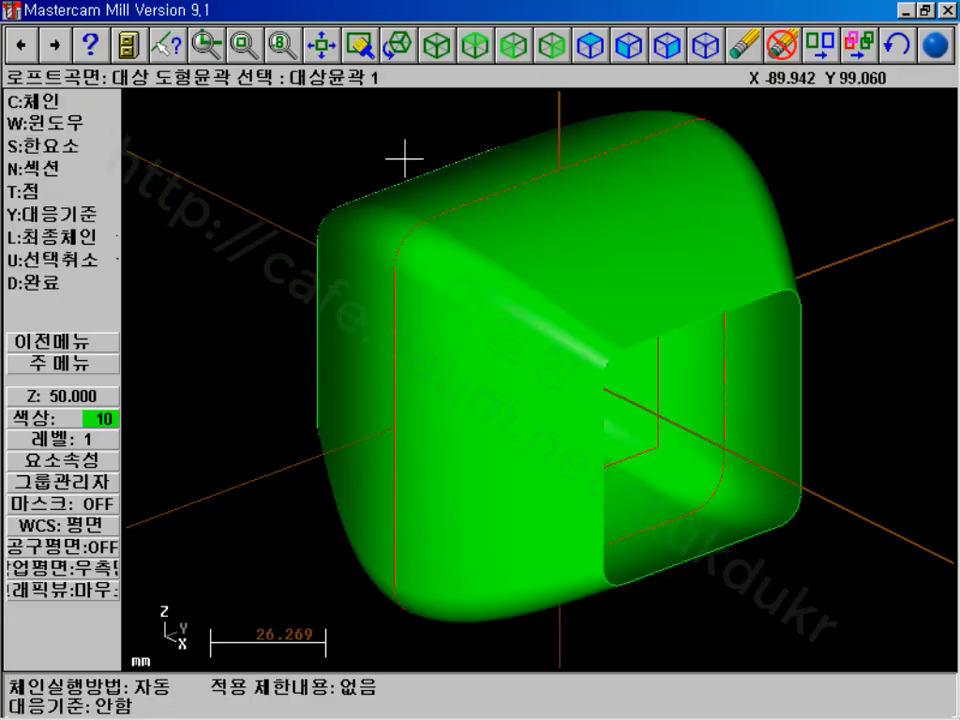
- Rotate the model to inspect the loft surface and delete that surface, keeping the wireframe profiles
click(404, 58)
click(279, 257)
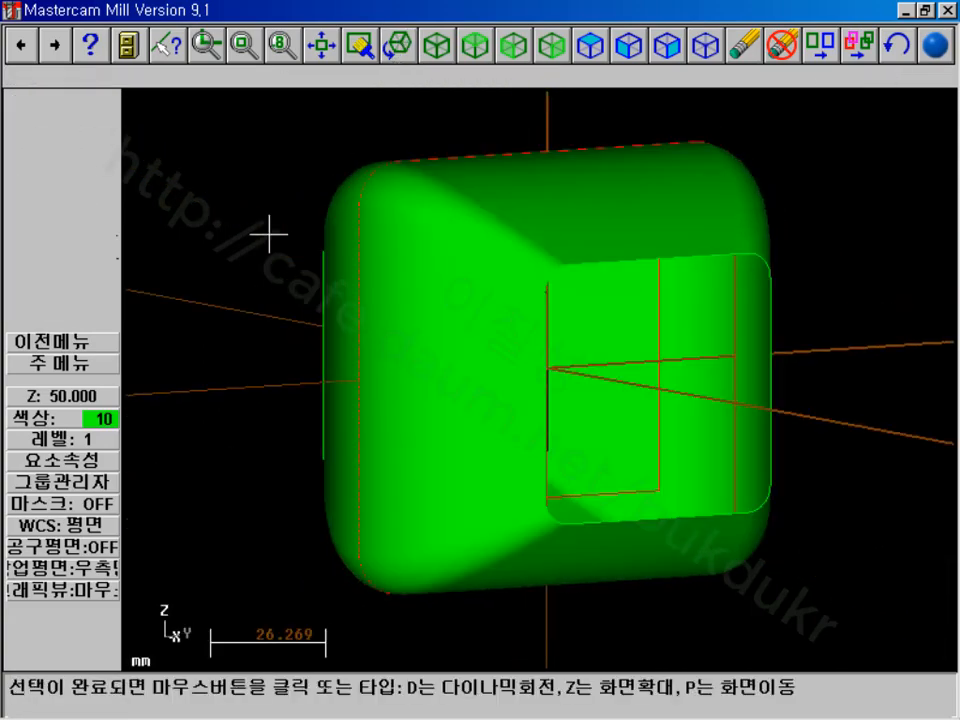
click(228, 278)
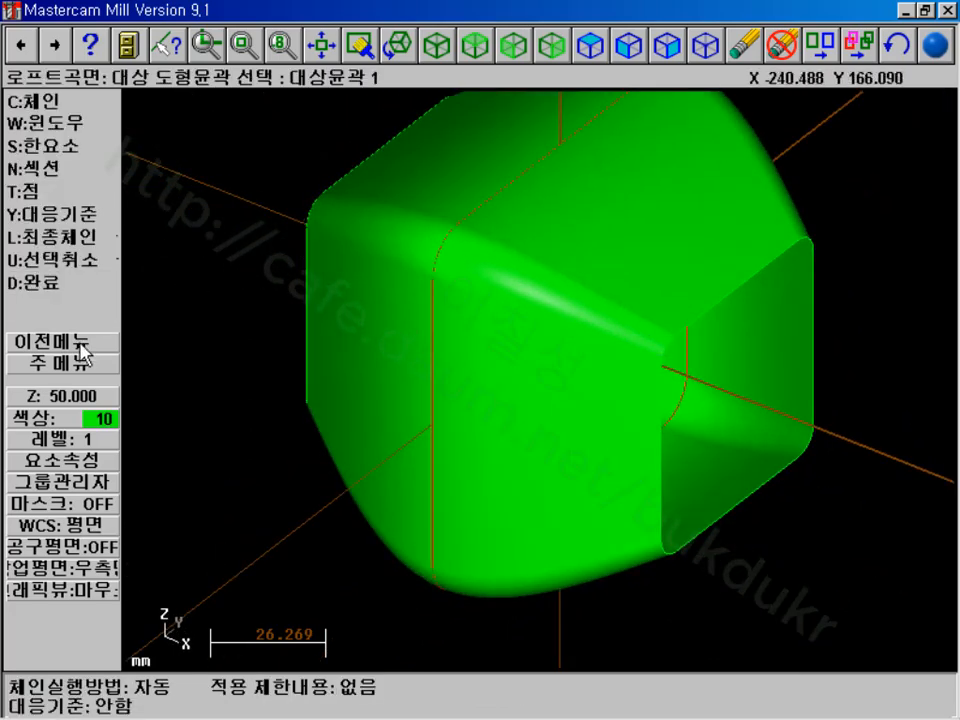
click(88, 376)
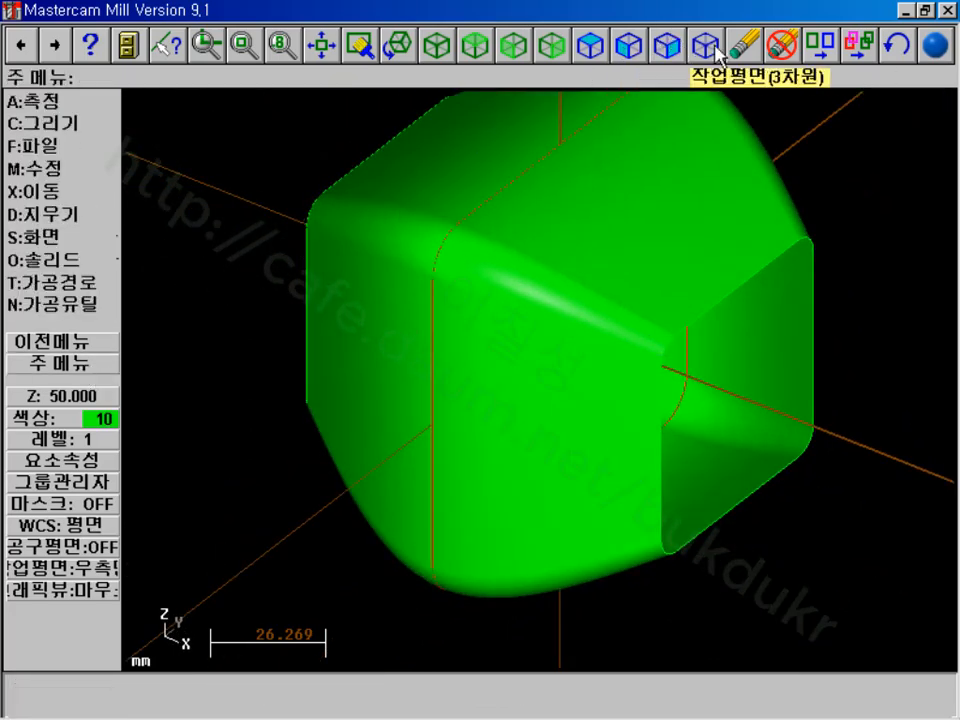
click(745, 47)
click(707, 161)
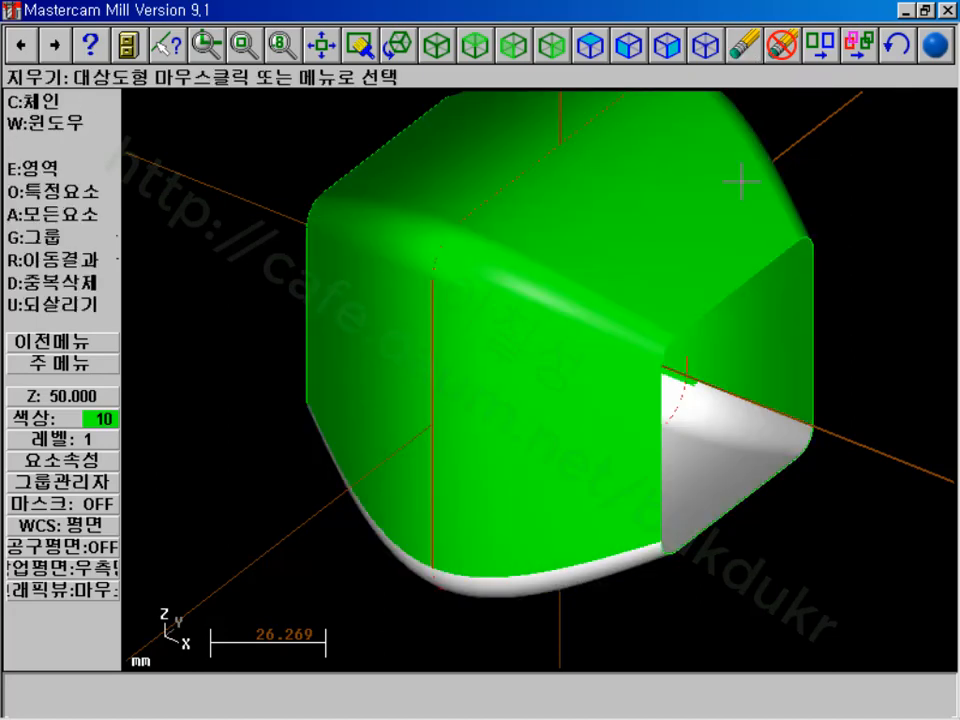
scroll(377, 285, down, 8)
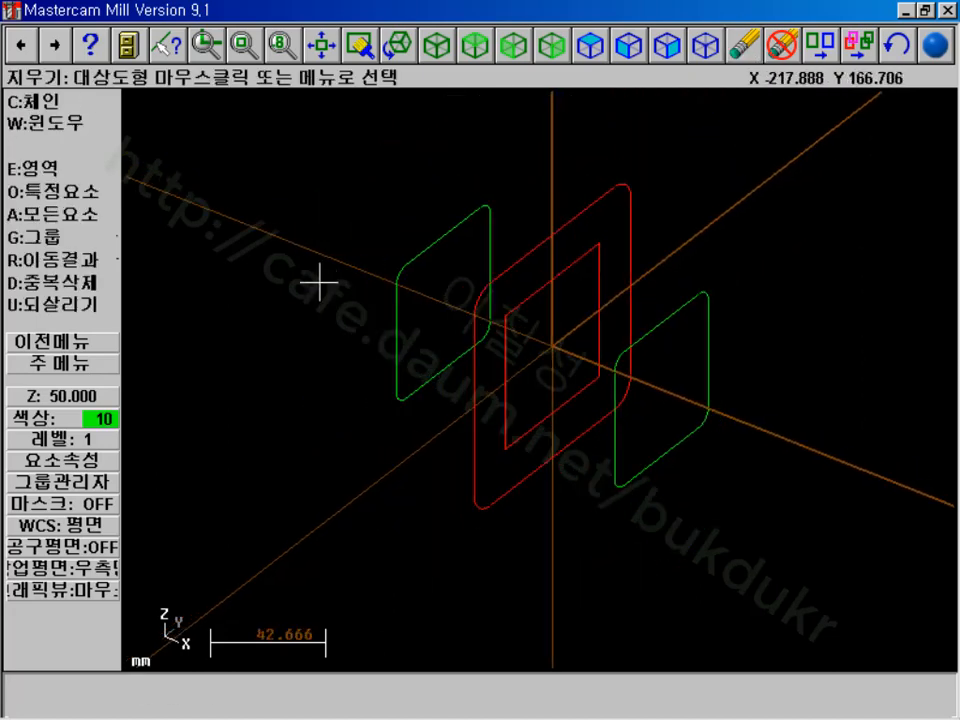
- Create a ruled surface through the rear rounded rectangle, the large red rounded rectangle and the front rounded rectangle, chained in that order
click(43, 376)
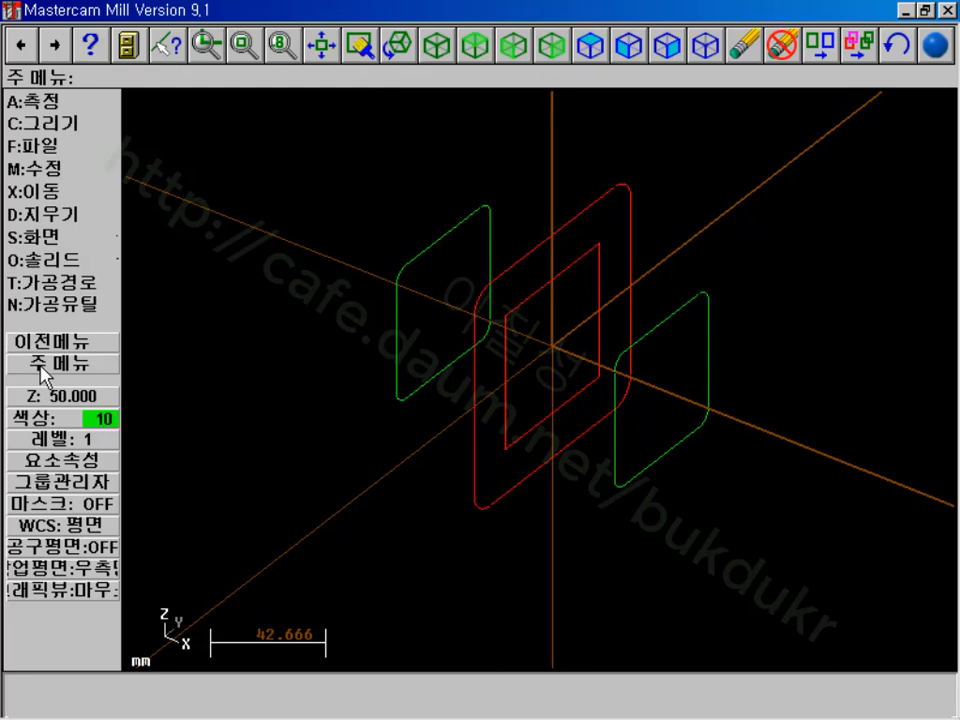
click(64, 122)
click(50, 236)
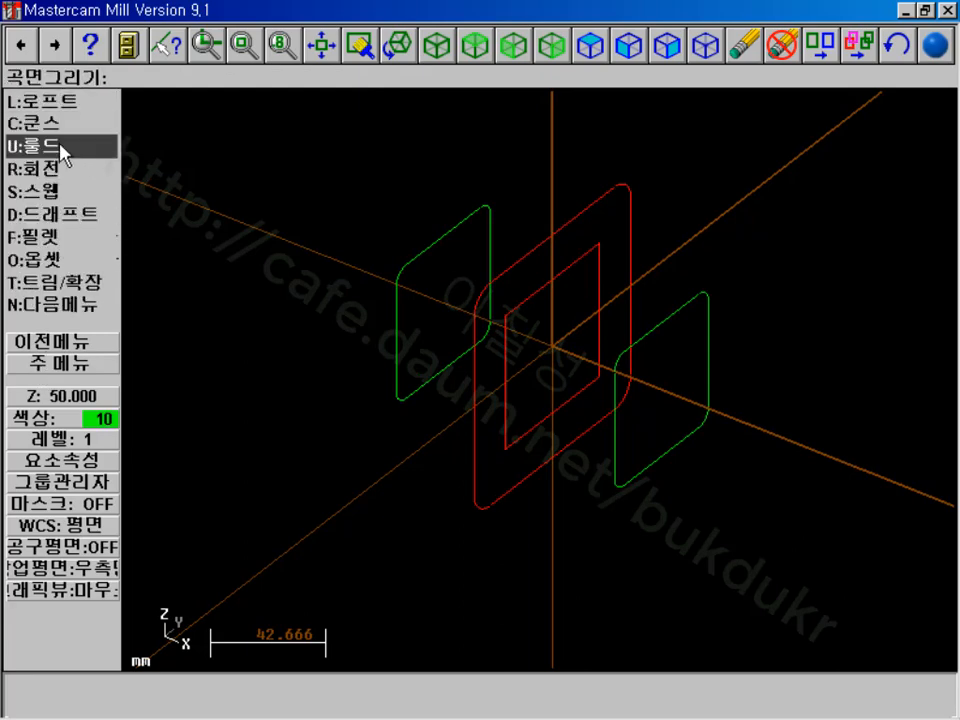
click(60, 150)
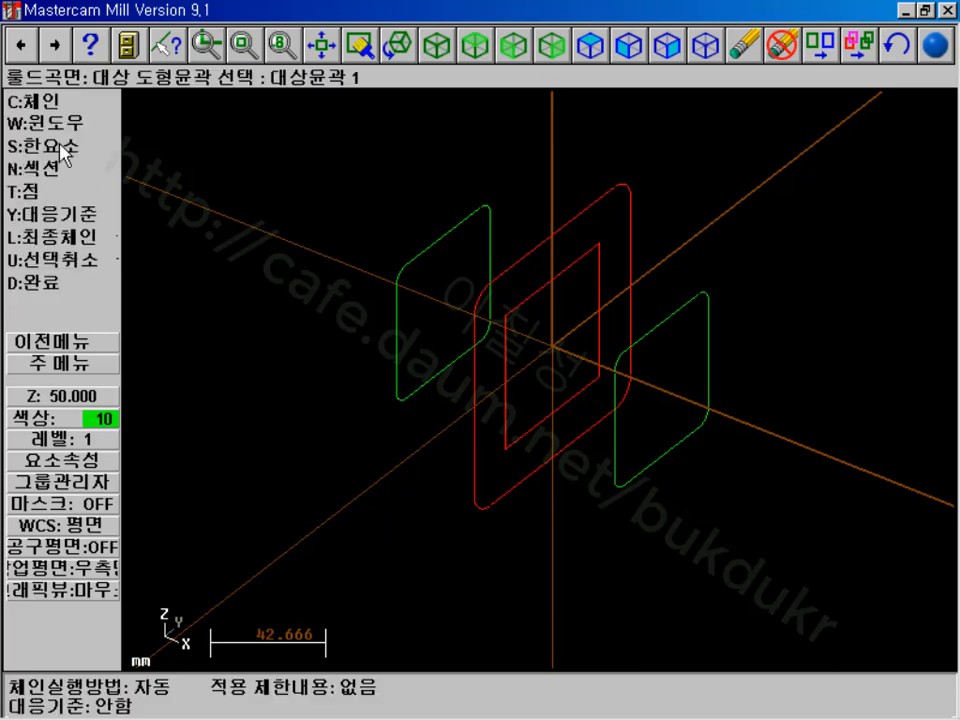
click(55, 100)
click(395, 372)
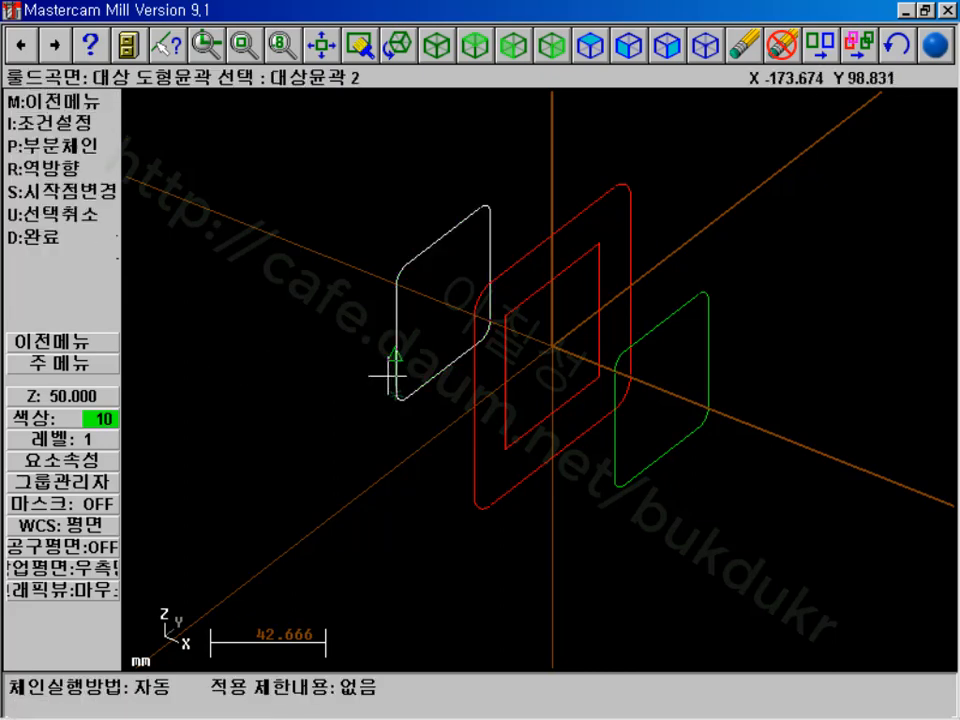
click(472, 461)
click(615, 455)
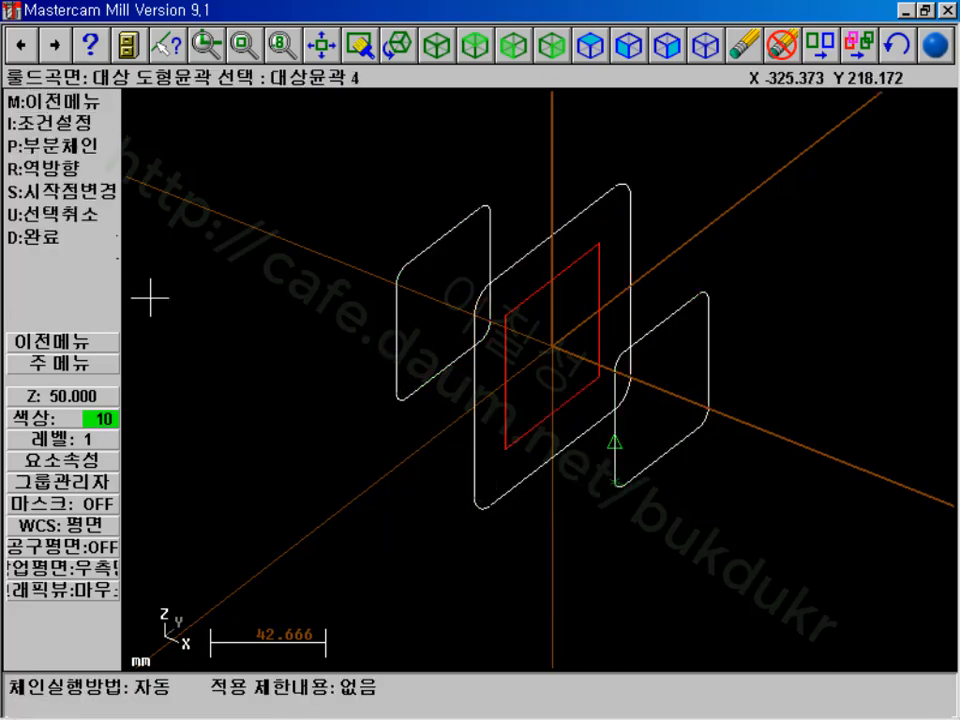
click(42, 237)
click(52, 152)
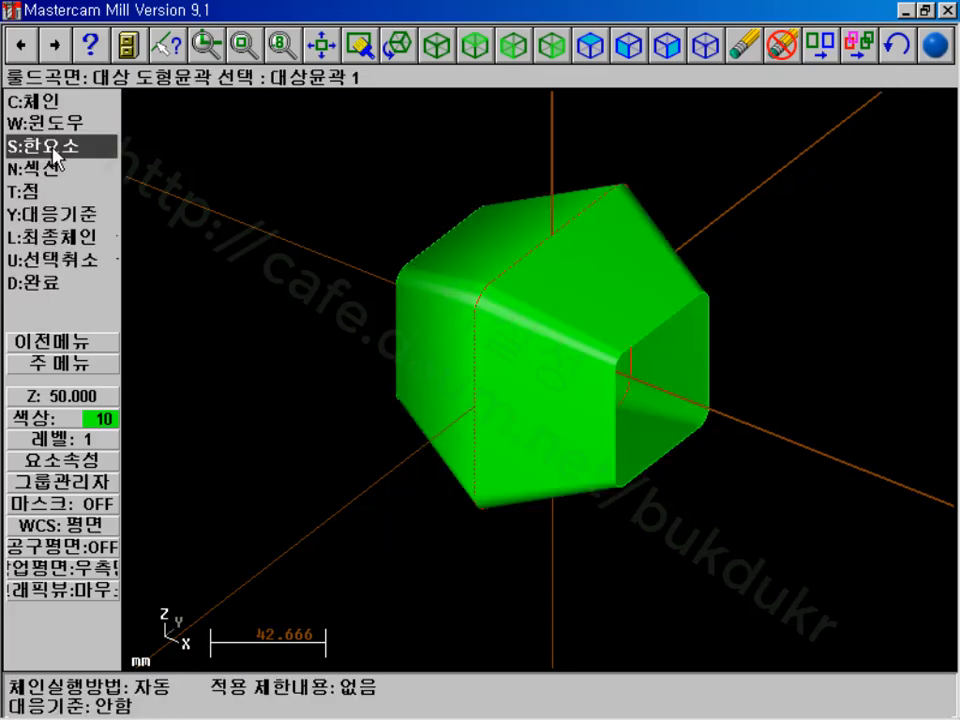
- Rotate the model to inspect the ruled surface and return to the isometric view
click(399, 46)
click(328, 225)
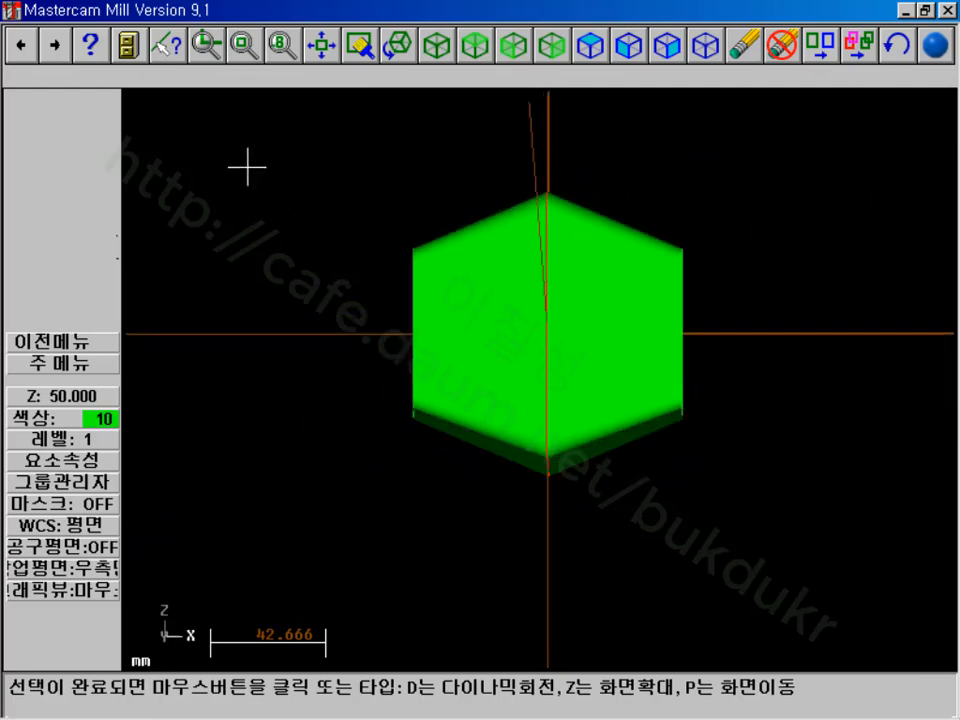
click(263, 173)
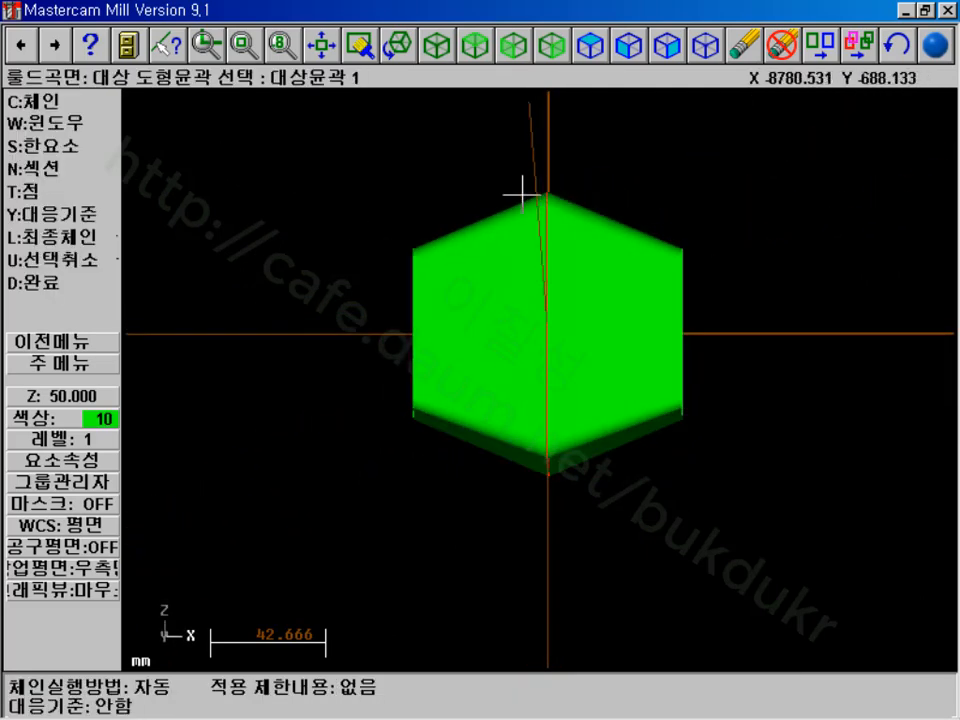
click(475, 45)
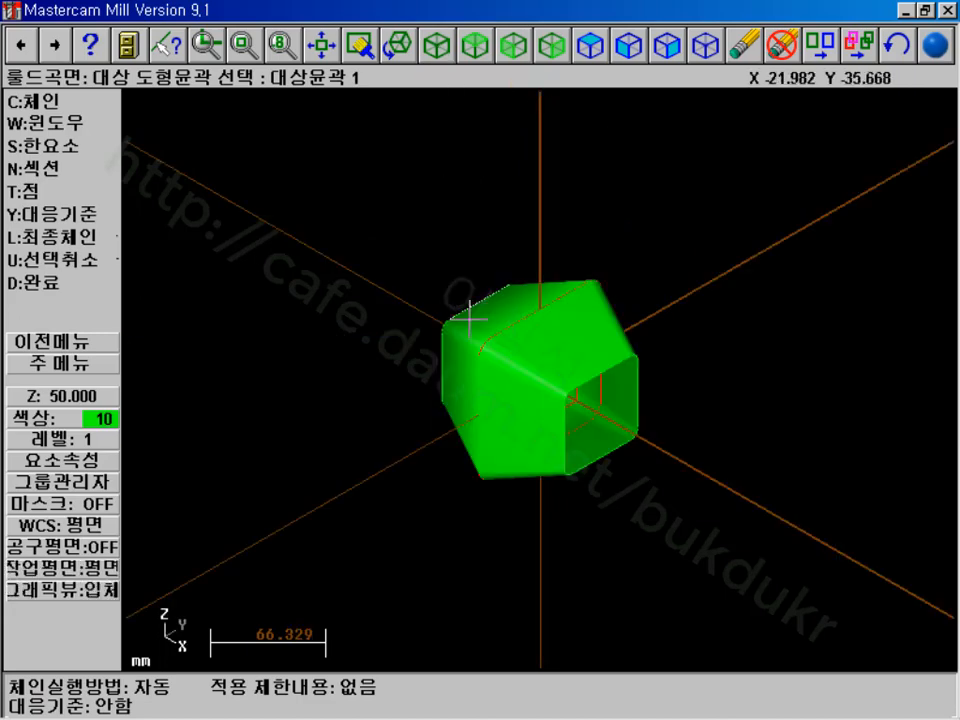
click(111, 368)
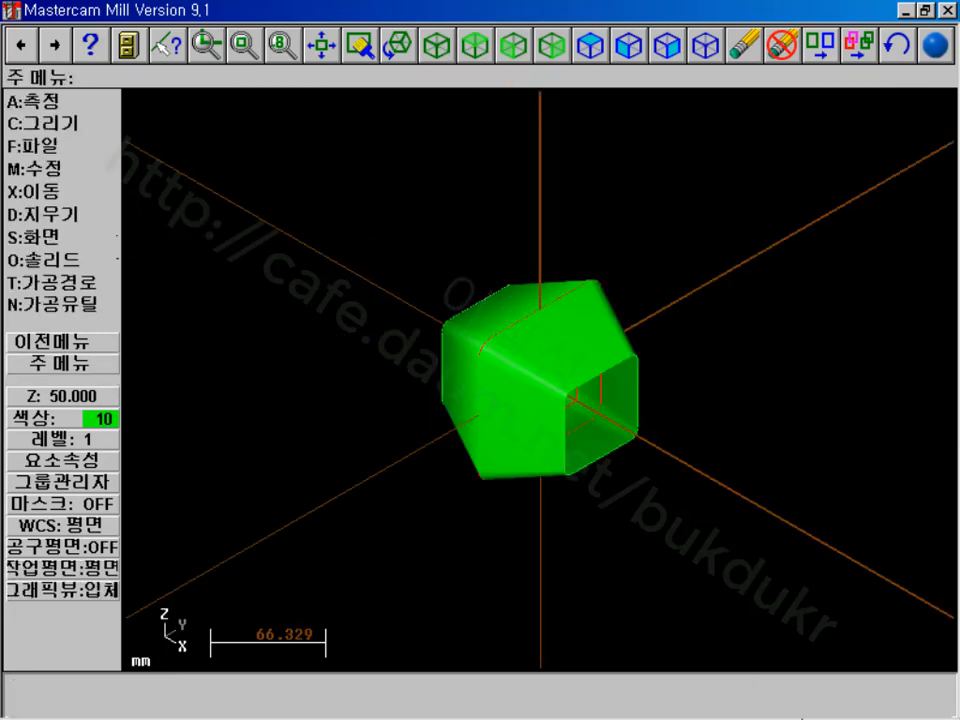
mouse_move(800, 716)
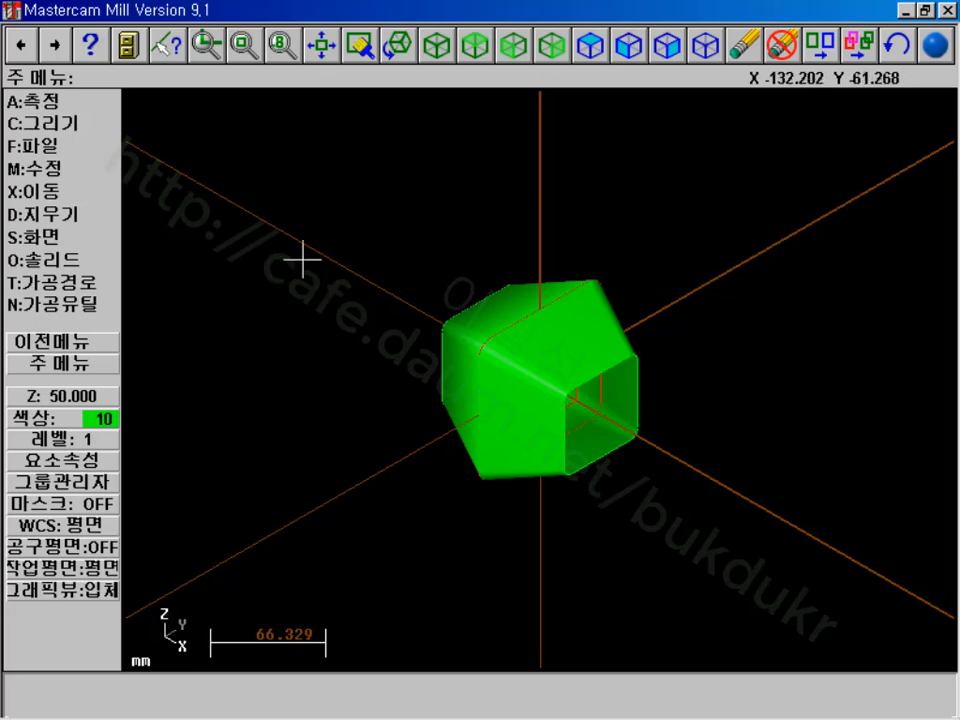
- Blank the ruled surface and all its profile geometry by enclosing the whole model in a rectangular window
key(alt+F2)
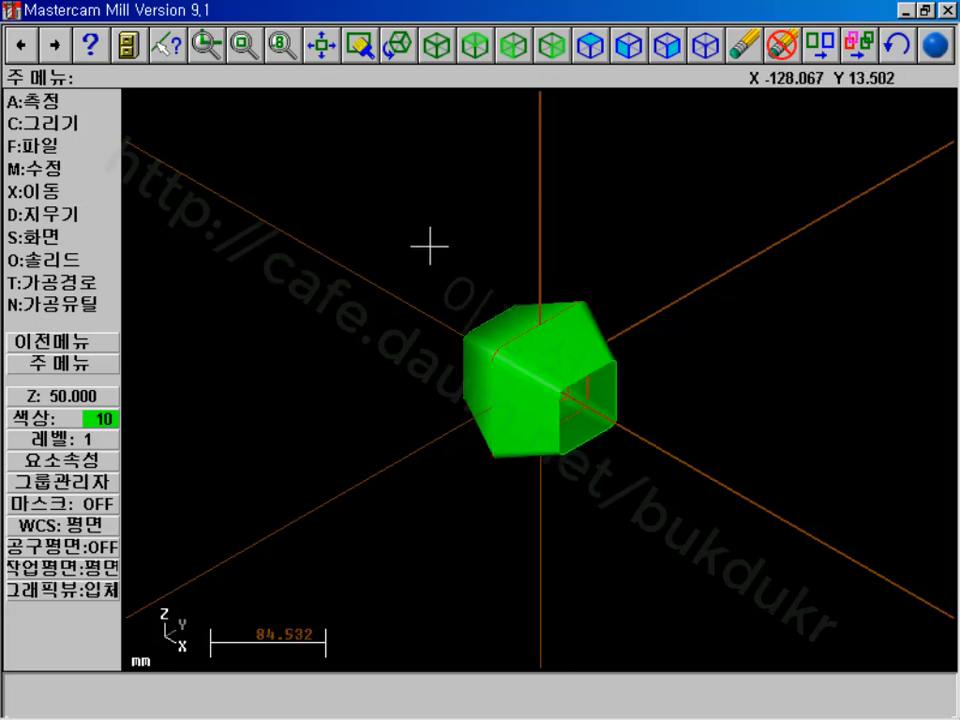
click(64, 237)
click(64, 283)
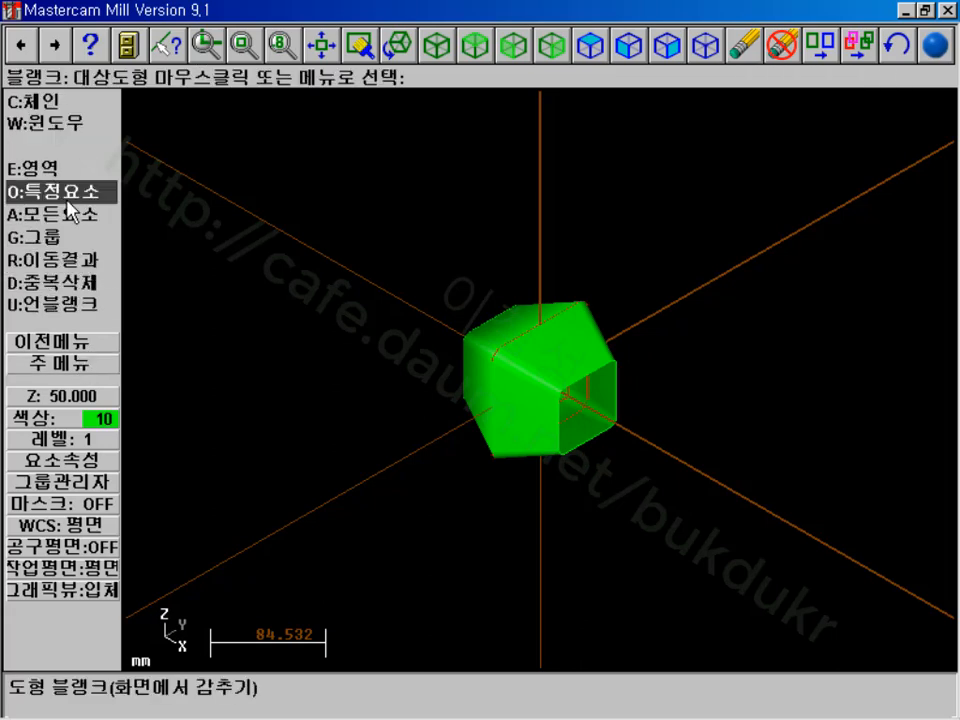
click(30, 125)
click(317, 223)
click(748, 570)
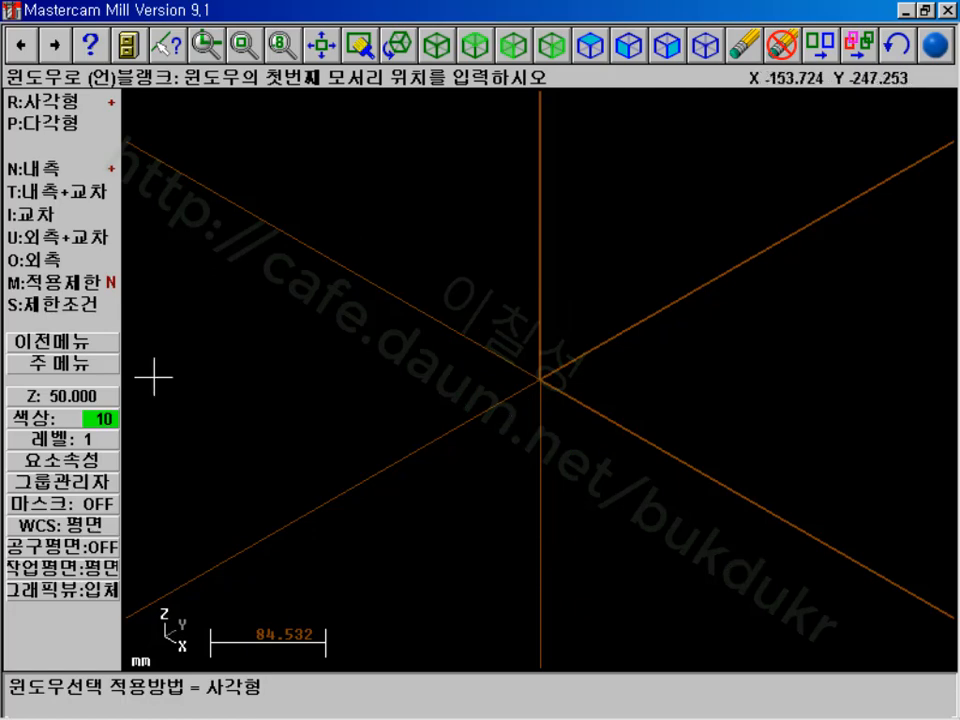
click(92, 366)
- Switch to the top view and start the Rast2vec file conversion
click(472, 46)
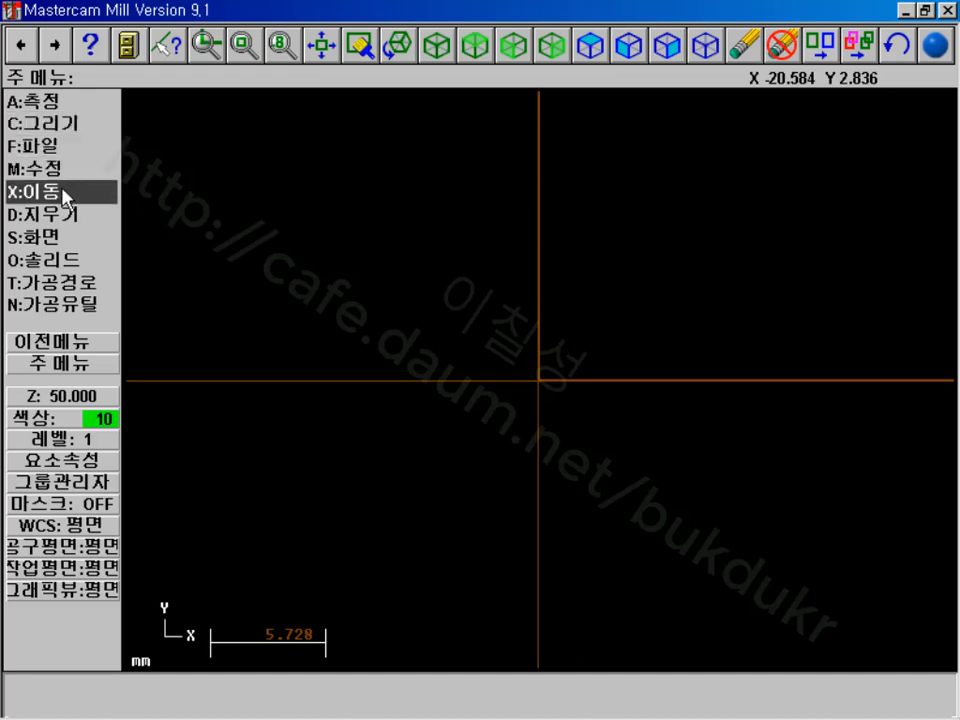
click(62, 148)
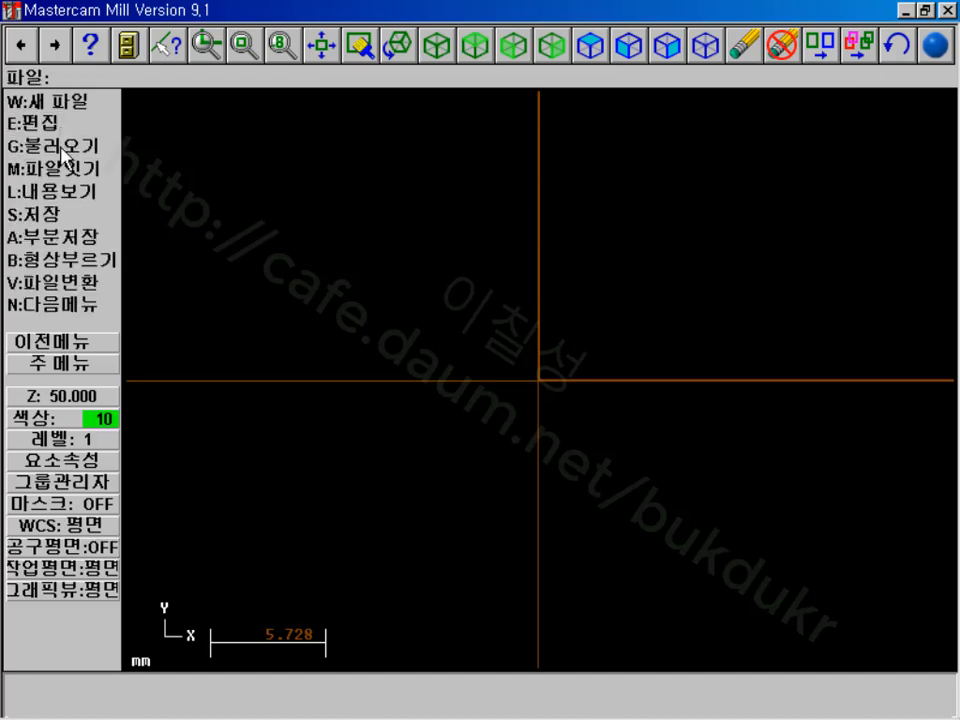
click(71, 282)
click(73, 302)
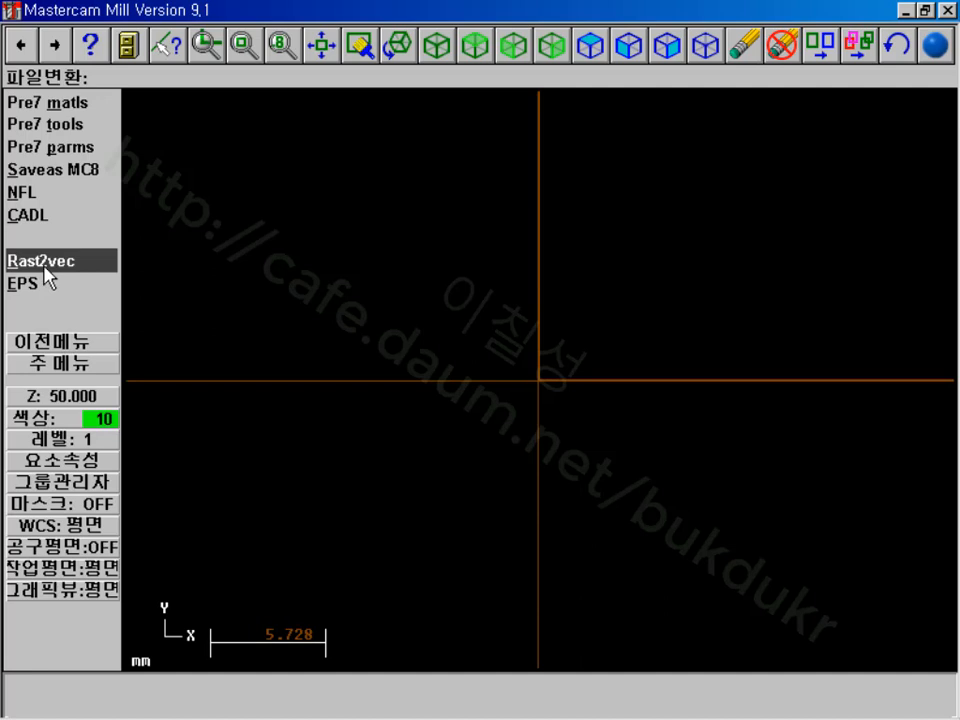
click(44, 264)
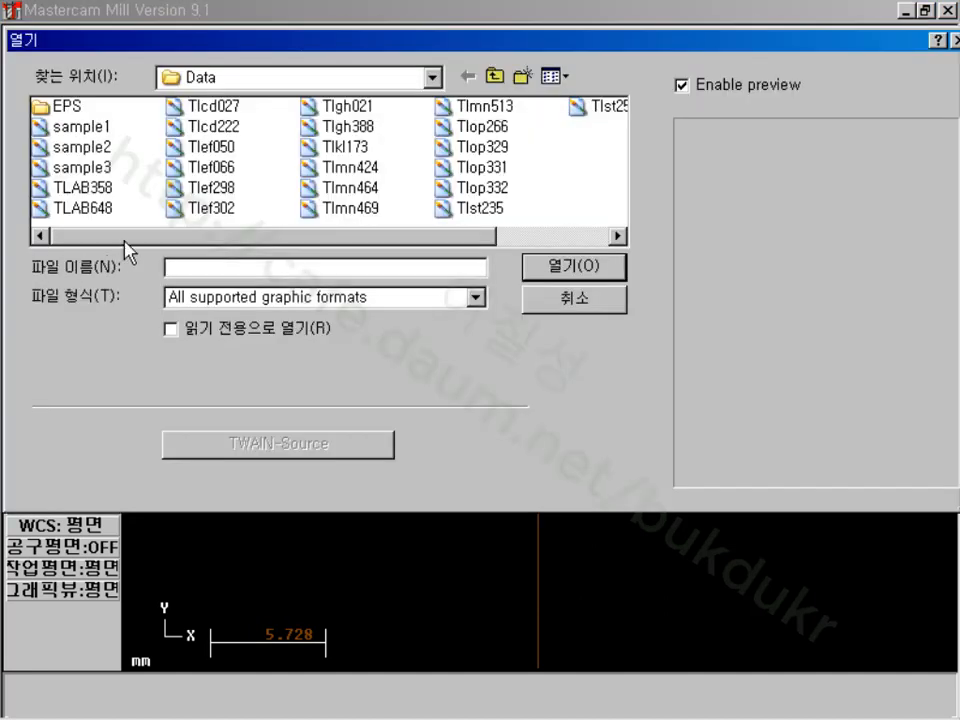
- Show the image files as thumbnails and open the round dragon picture sample3 for vectorizing
click(551, 76)
click(572, 97)
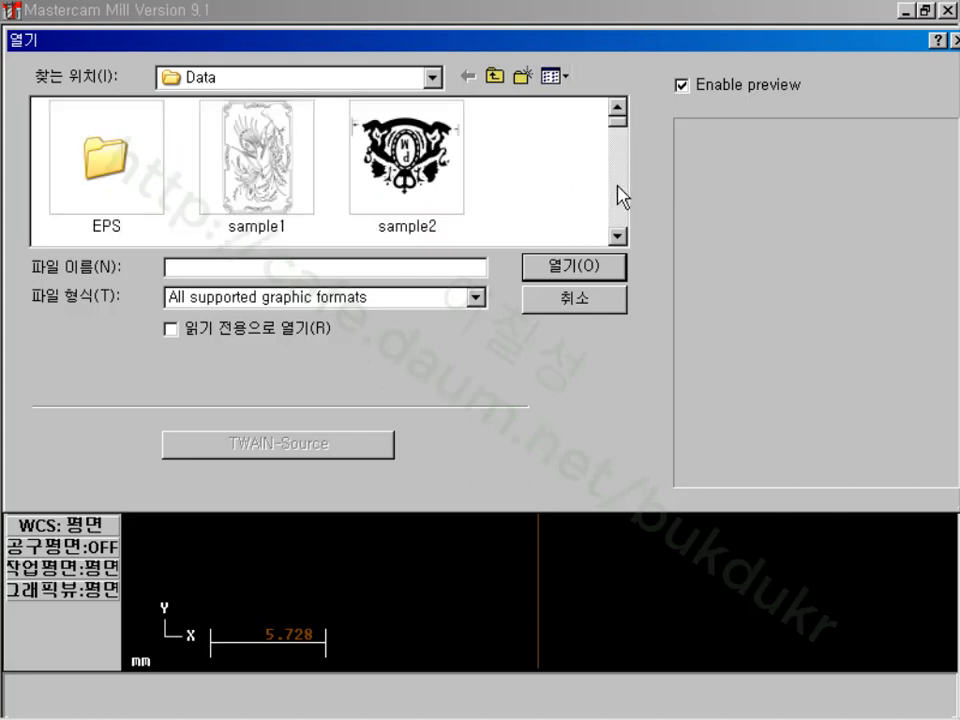
scroll(632, 172, down, 3)
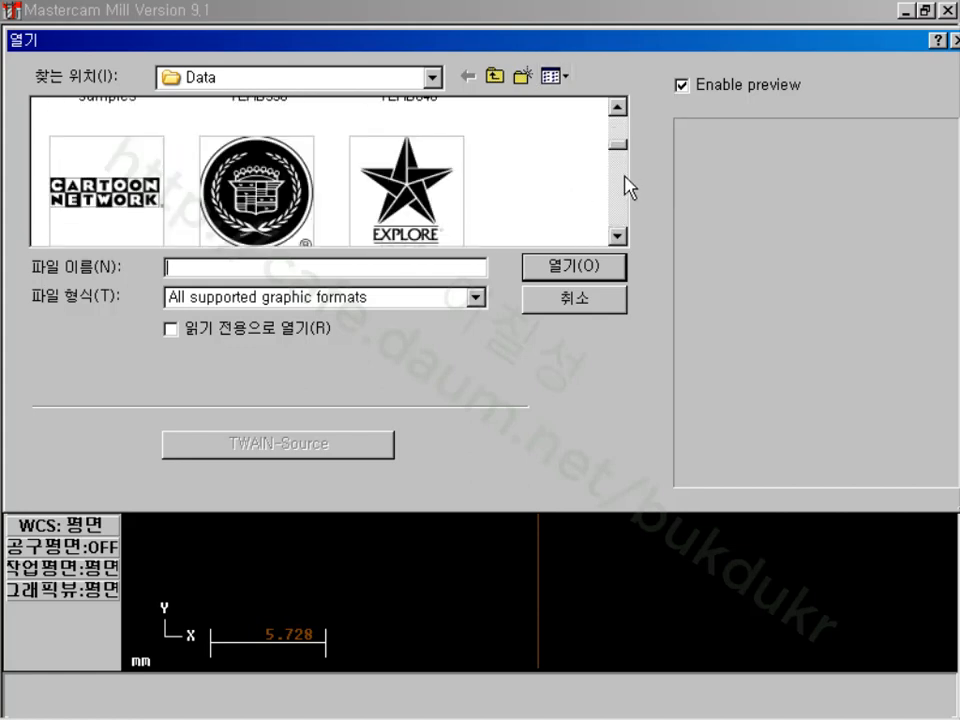
mouse_move(618, 152)
mouse_down()
mouse_move(623, 188)
mouse_move(621, 137)
mouse_up()
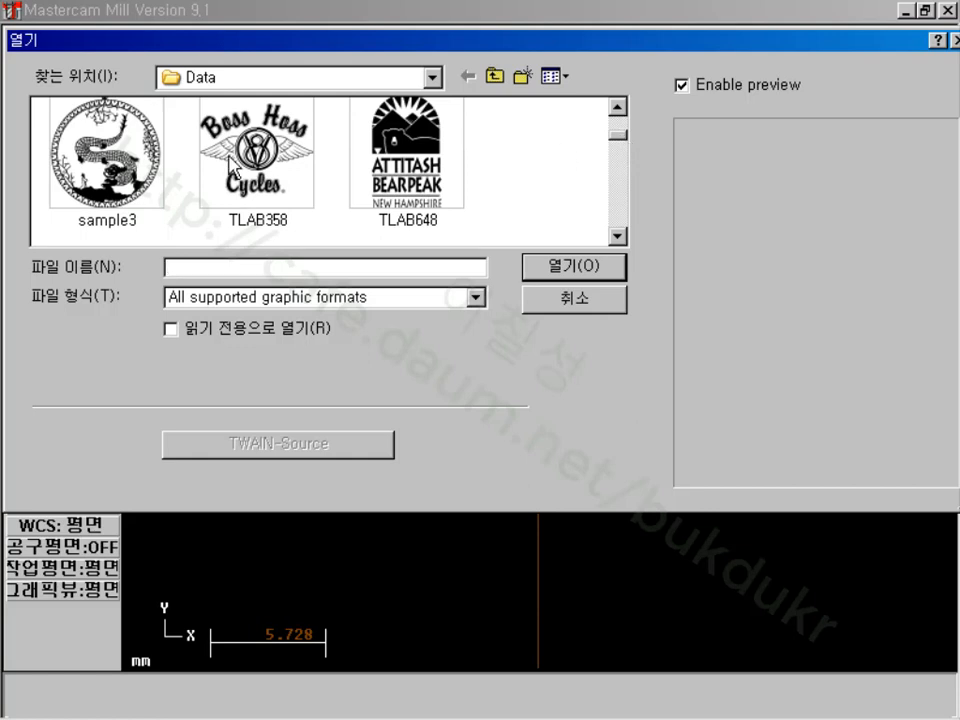
click(118, 132)
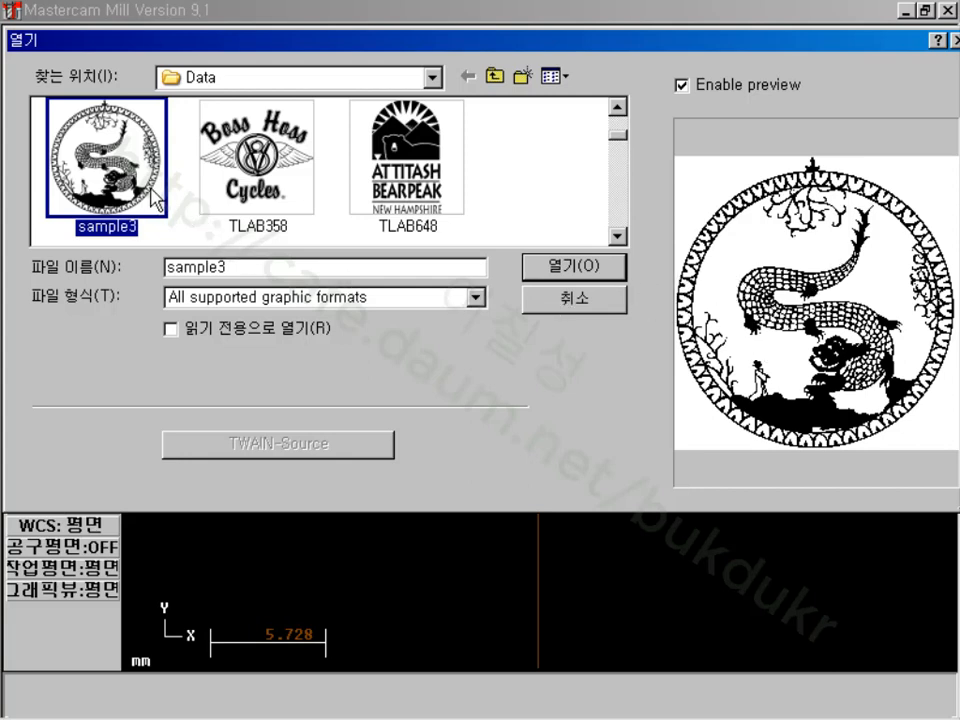
click(572, 268)
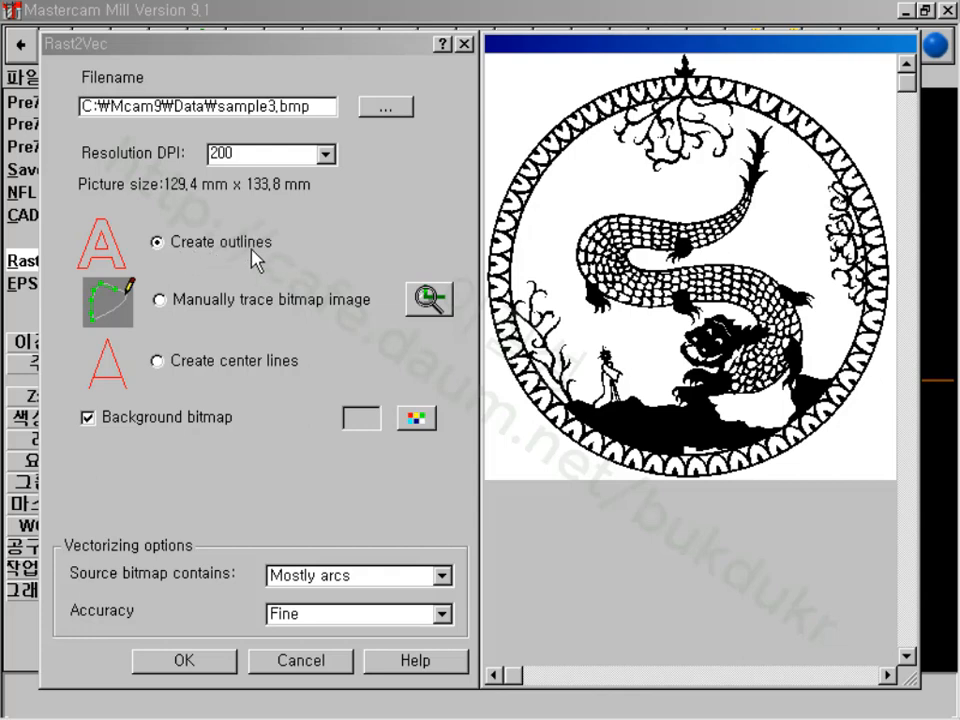
- Vectorize the bitmap with Create outlines at 200 DPI, mostly arcs and fine accuracy, create the geometry without extra smoothing and exit Rast2vec
click(205, 660)
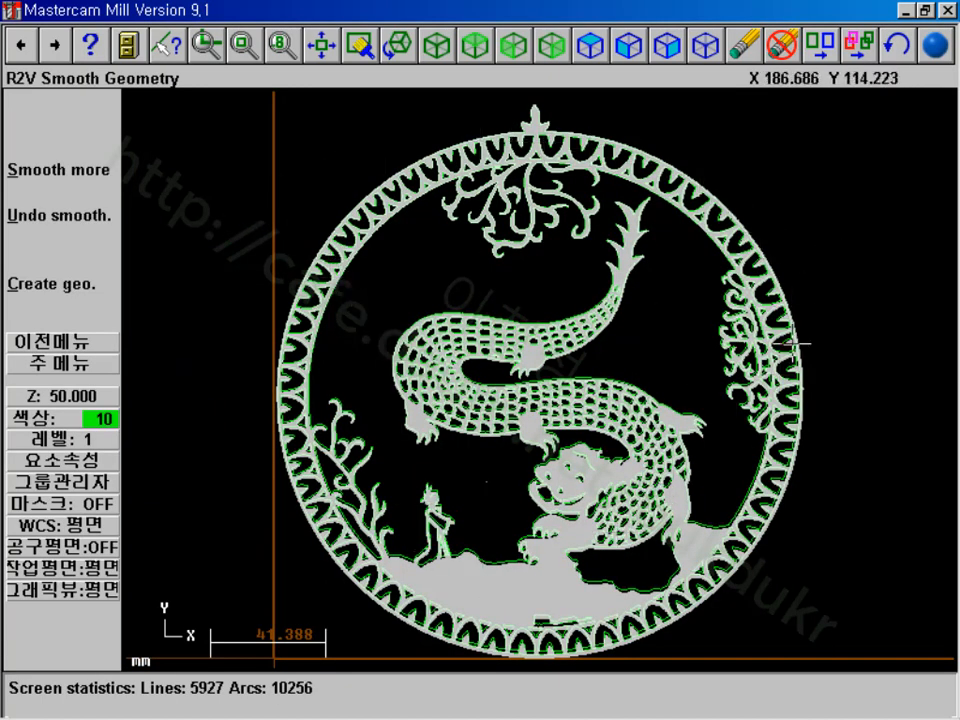
click(40, 284)
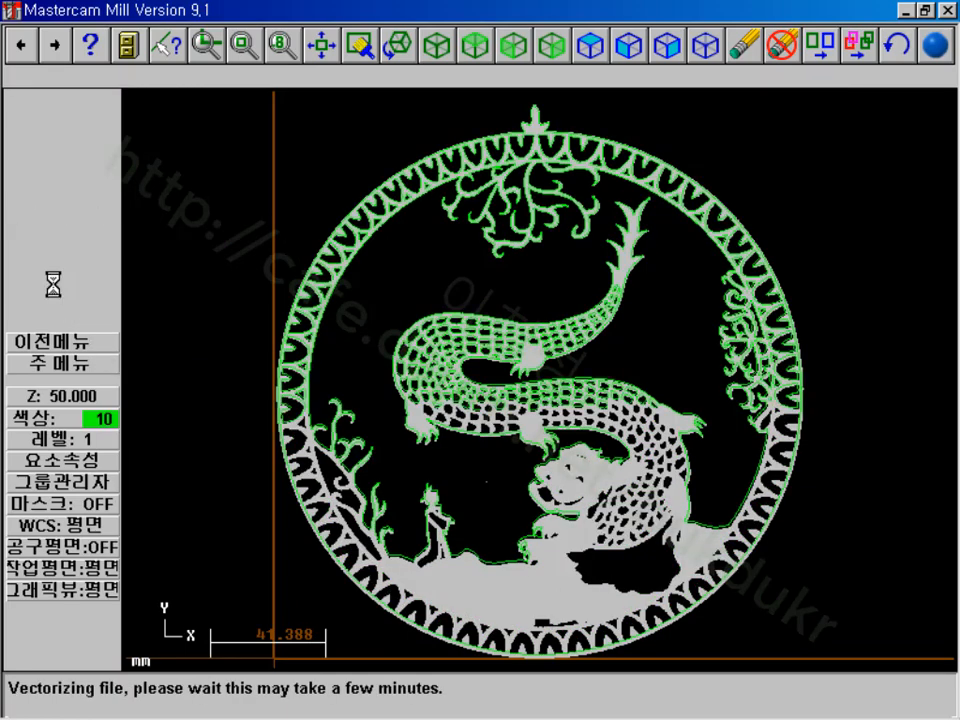
click(30, 305)
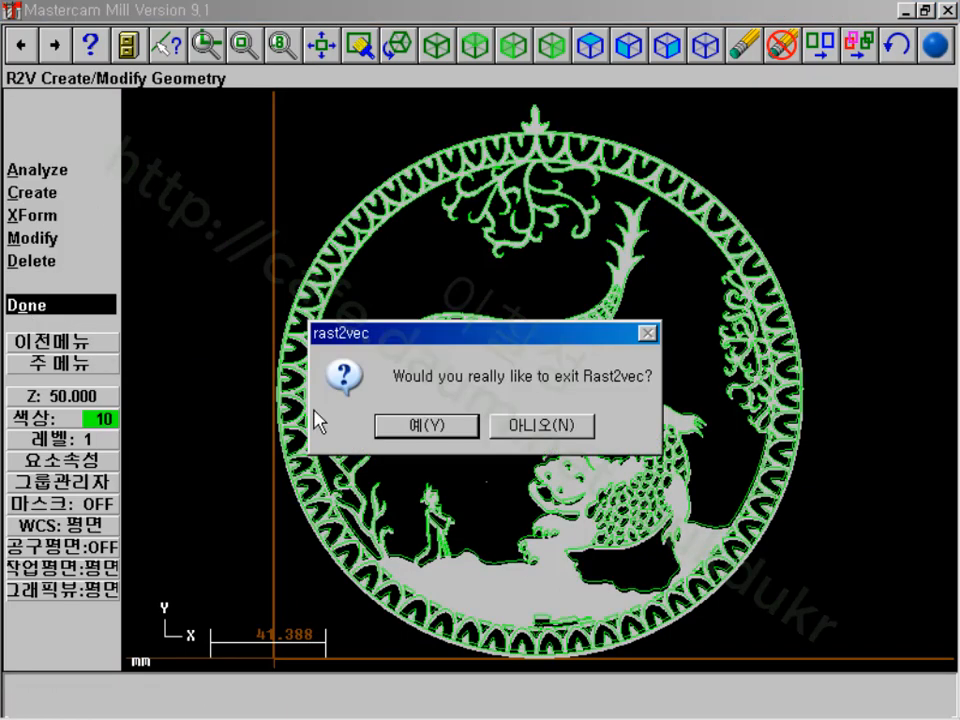
click(416, 425)
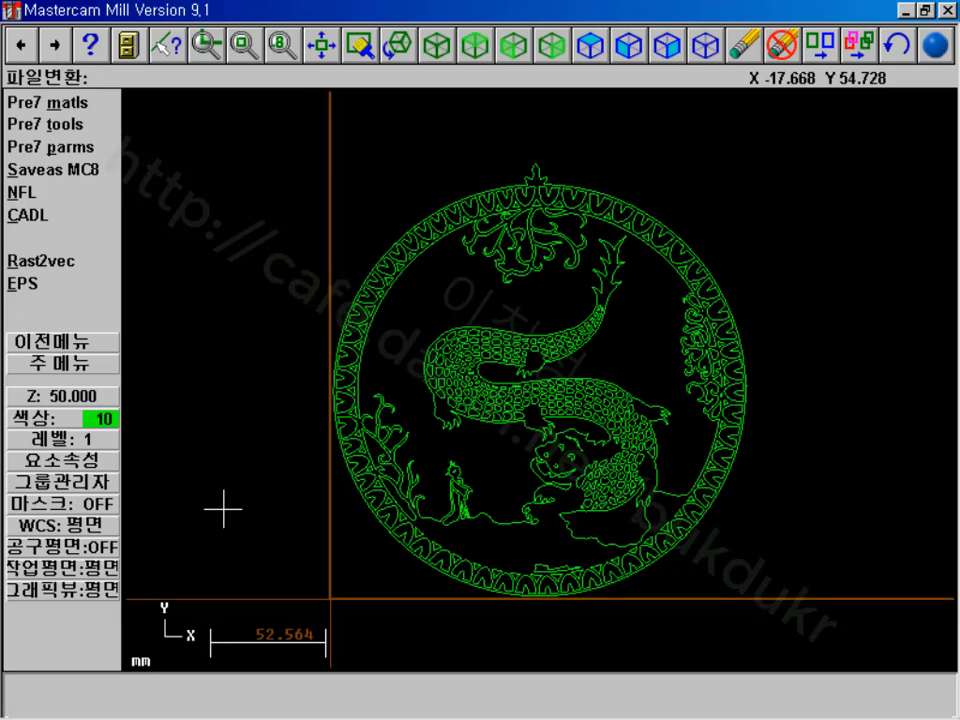
scroll(223, 509, down, 2)
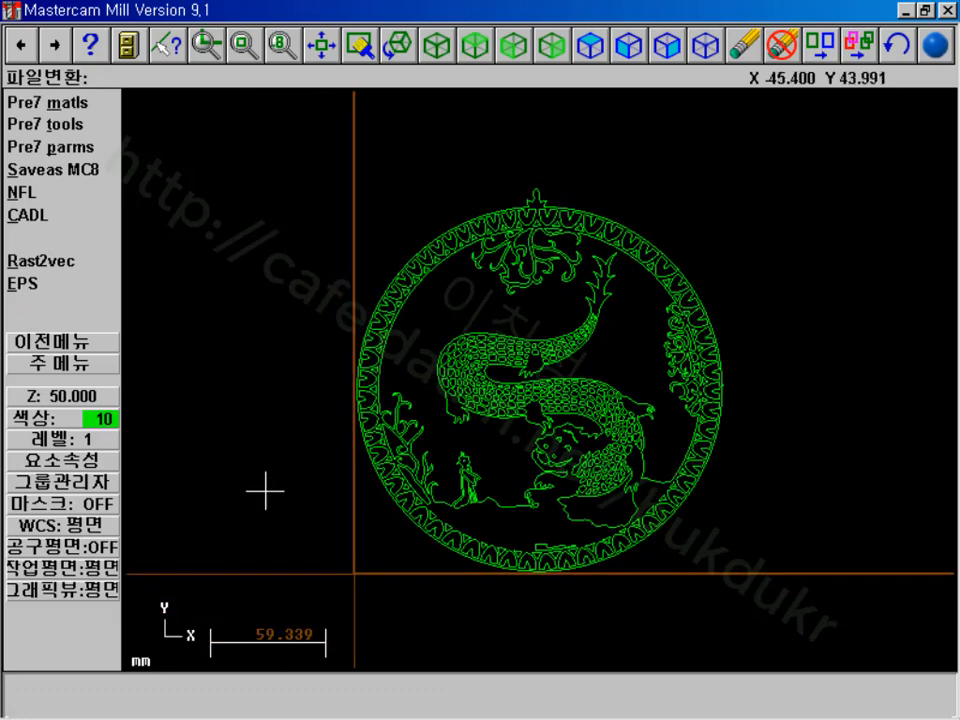
- Start a contour toolpath and chain the entire dragon artwork with a rectangular window, using the origin as the search start point
click(100, 366)
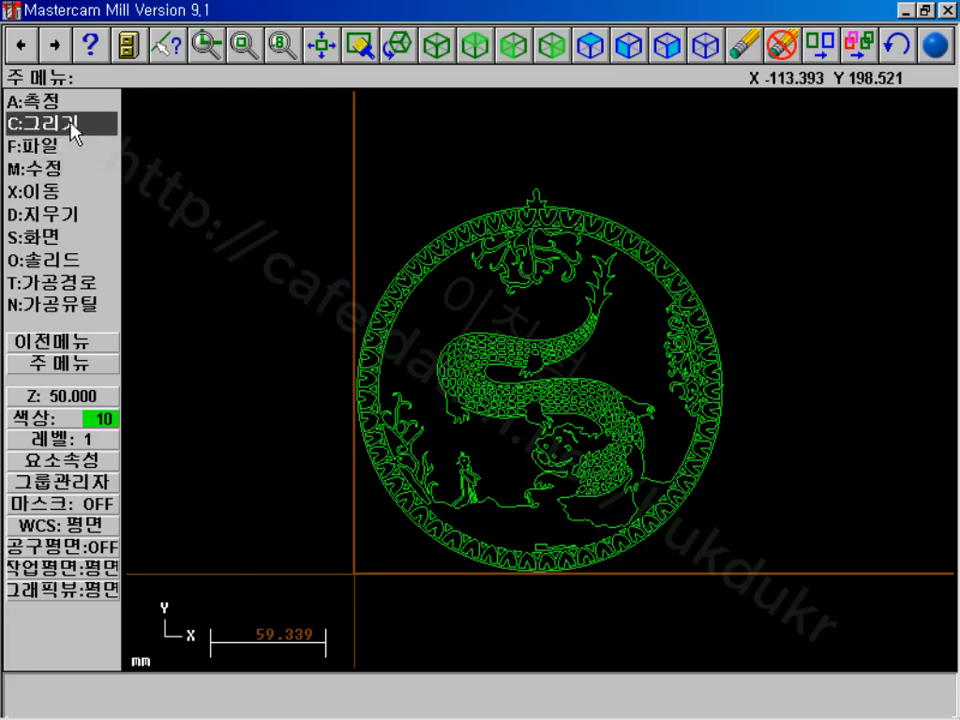
click(64, 281)
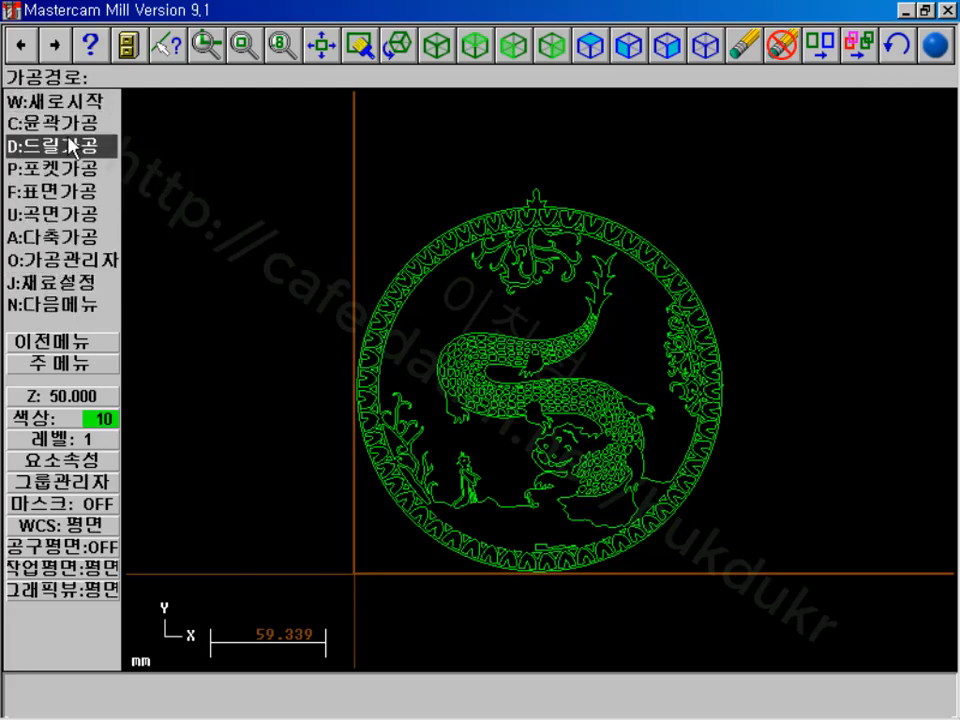
click(75, 123)
click(55, 124)
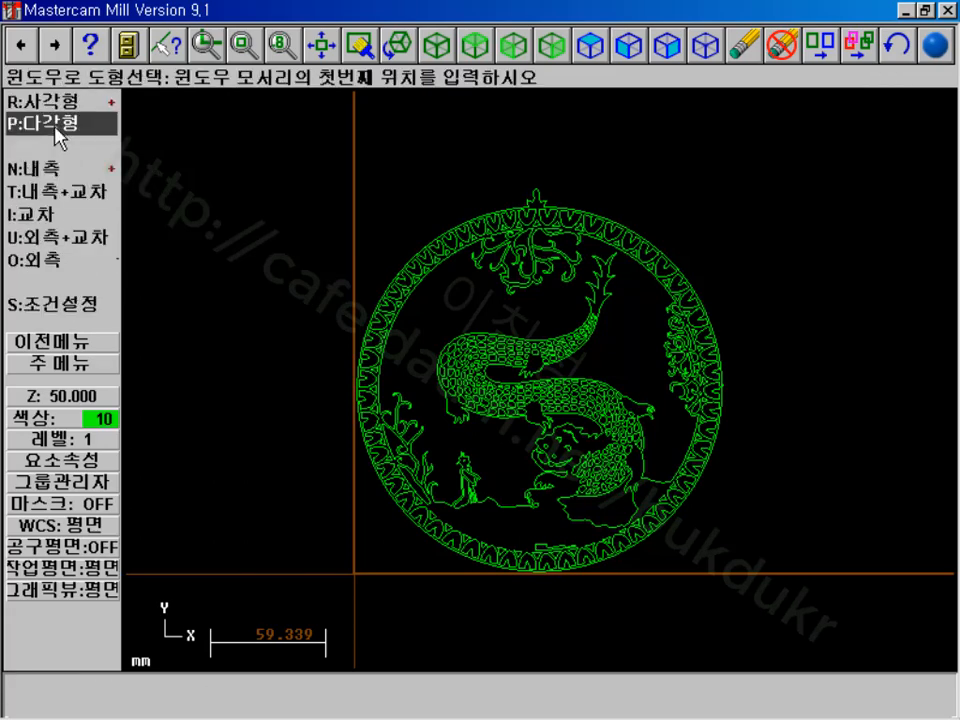
click(223, 133)
click(843, 613)
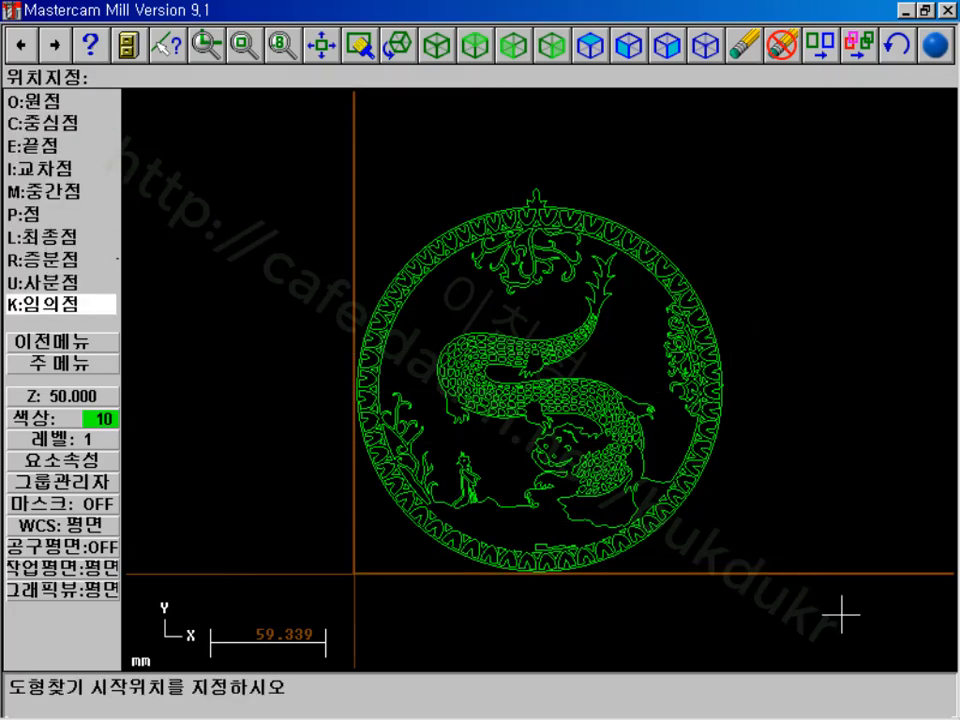
key(e)
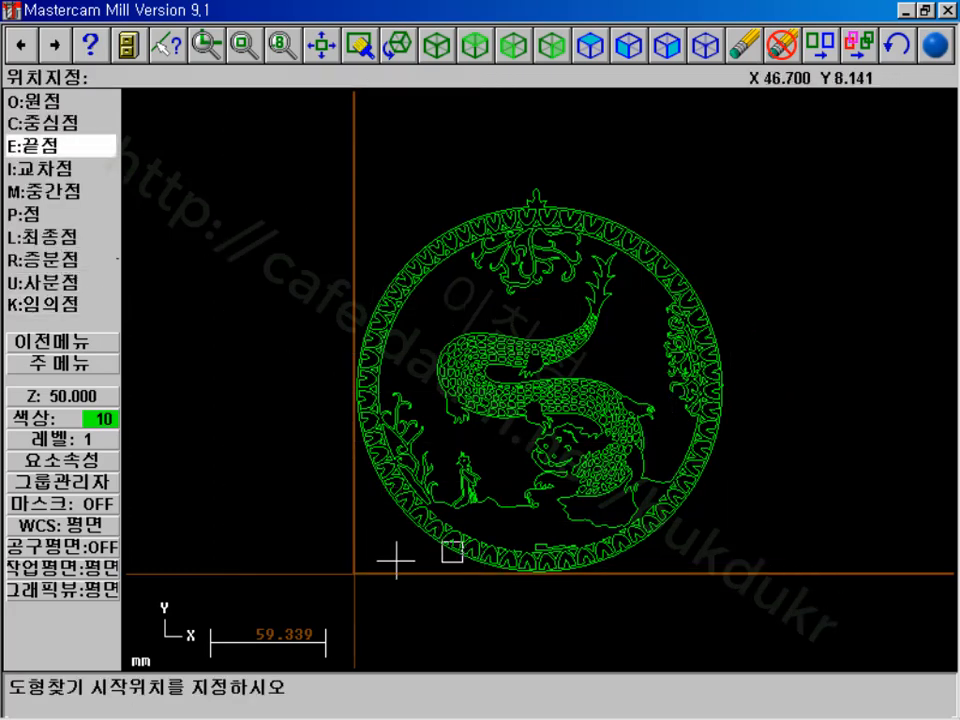
key(o)
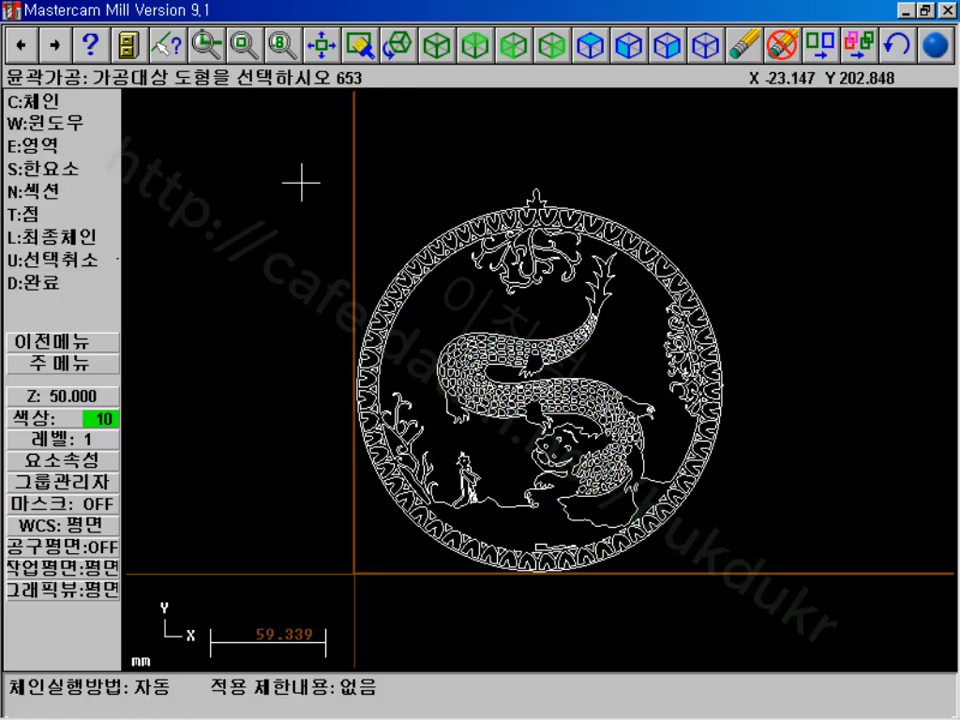
click(54, 284)
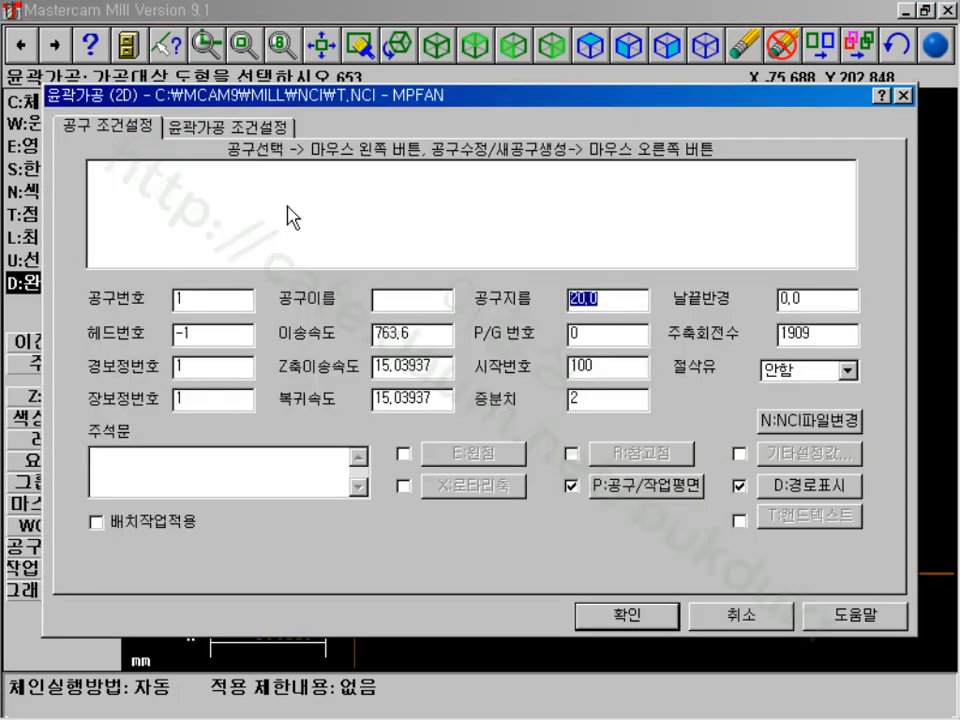
- Create a new ball end mill with a diameter of 2 and a shank diameter of 2 for the contour toolpath
right_click(293, 218)
click(340, 223)
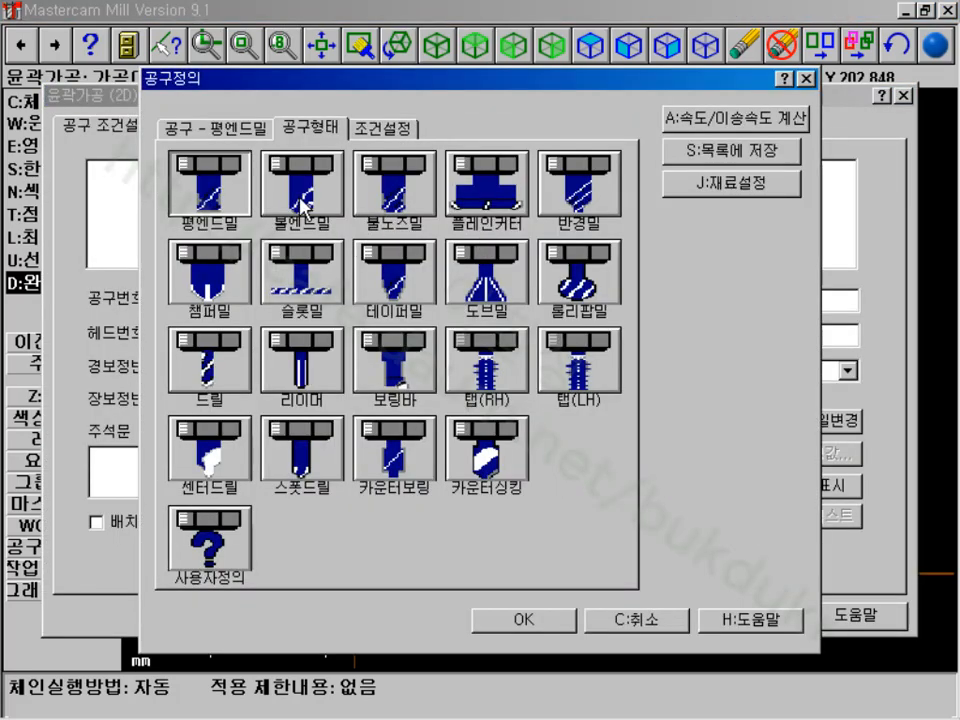
click(302, 205)
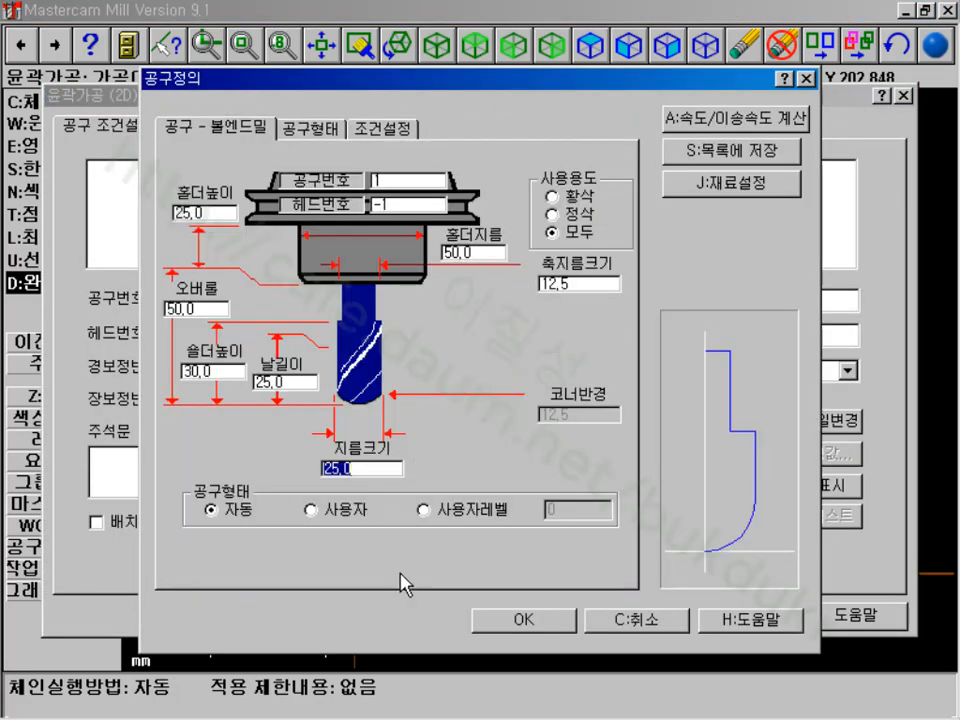
key(Tab)
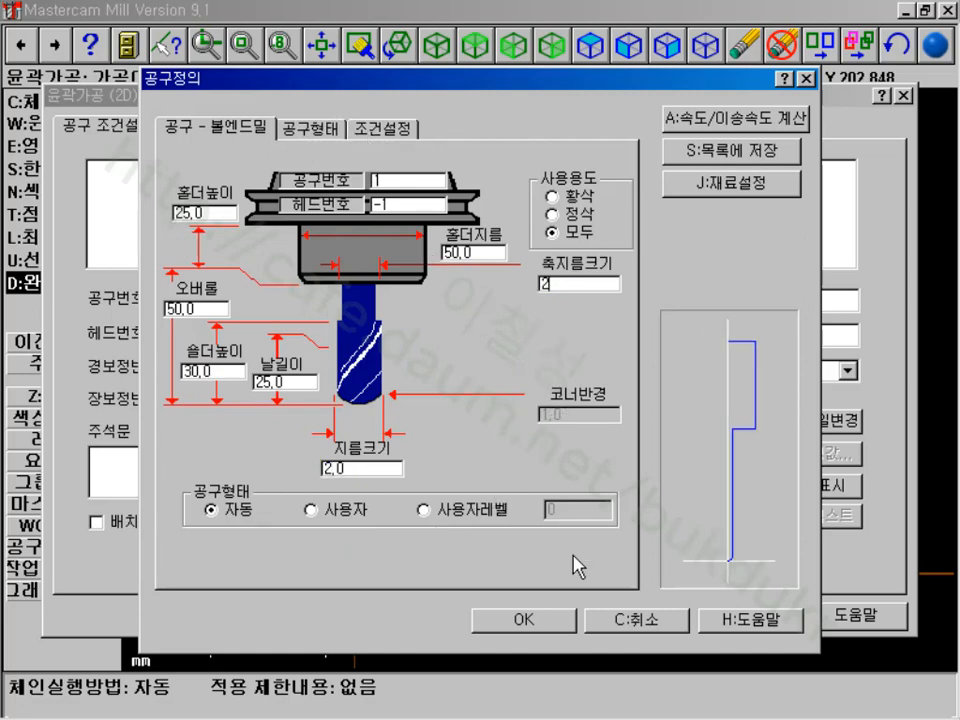
click(544, 626)
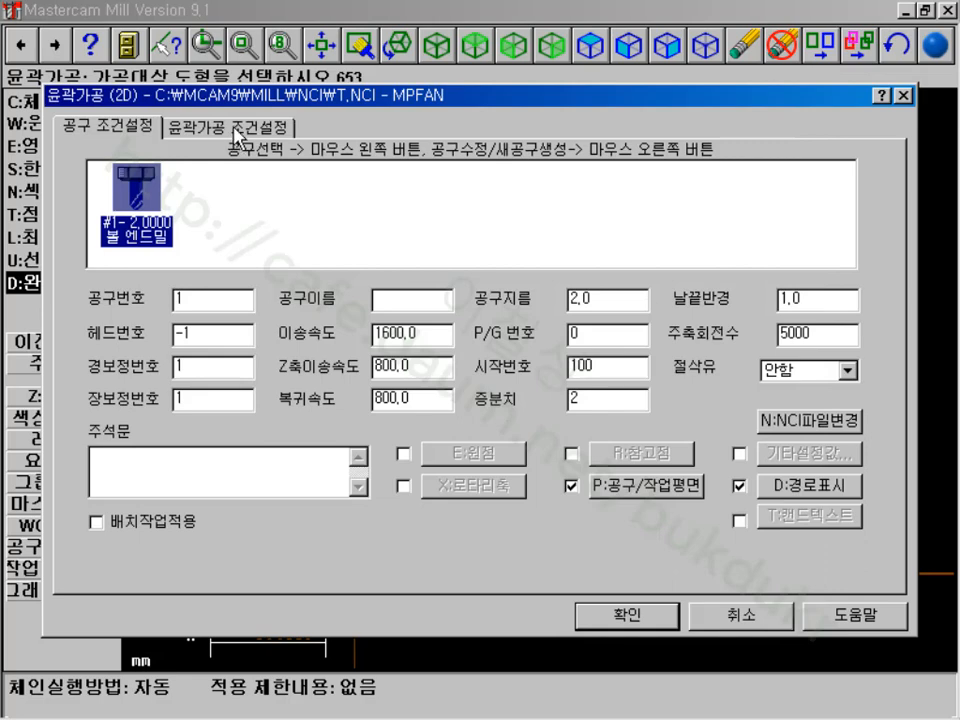
- Set the contour depth to -0.2, disable lead in/out, turn off cutter compensation and generate the toolpath
click(234, 128)
drag(544, 440, 436, 454)
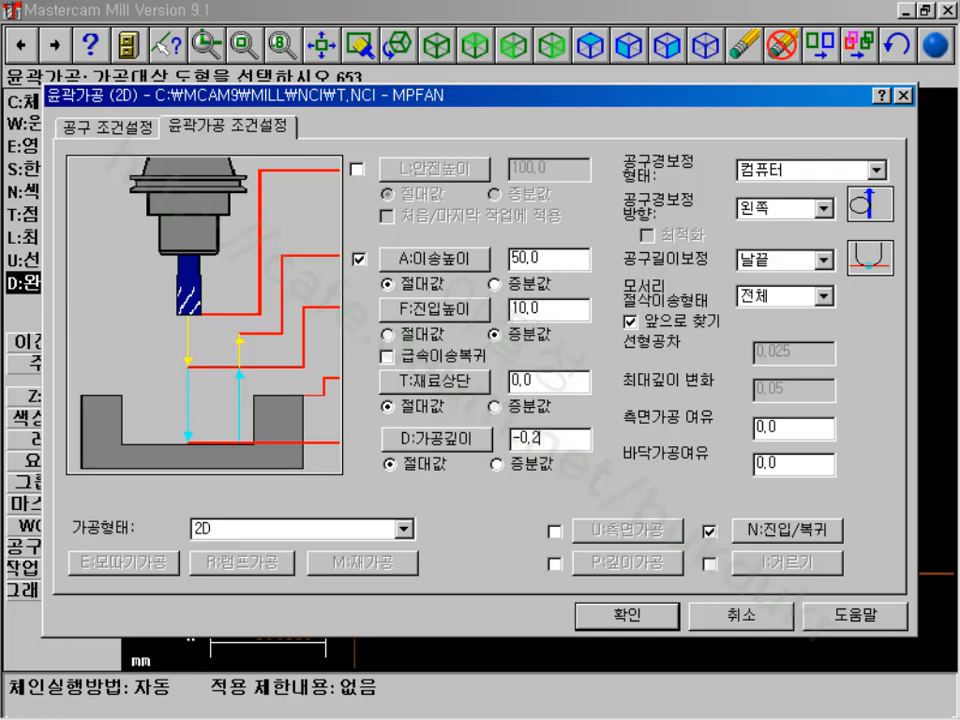
click(710, 532)
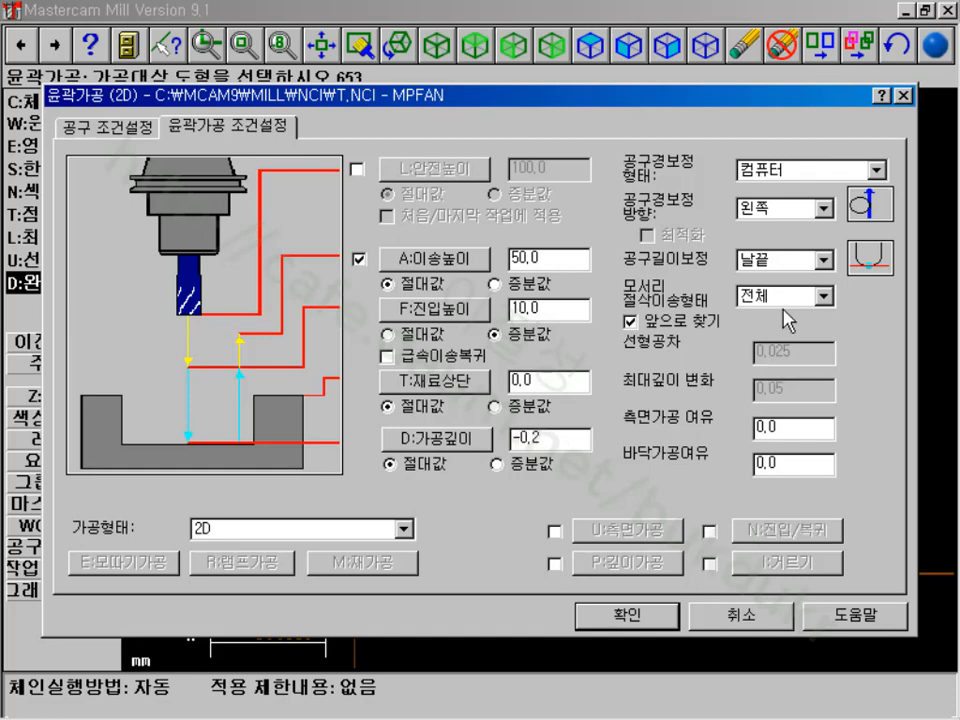
click(821, 175)
click(855, 249)
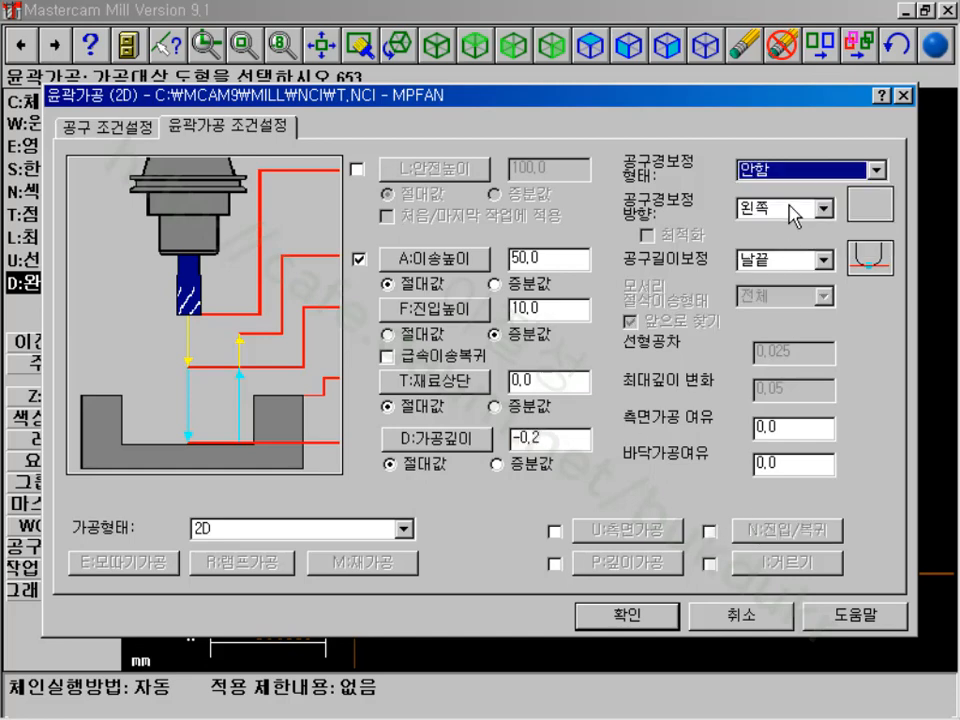
click(627, 615)
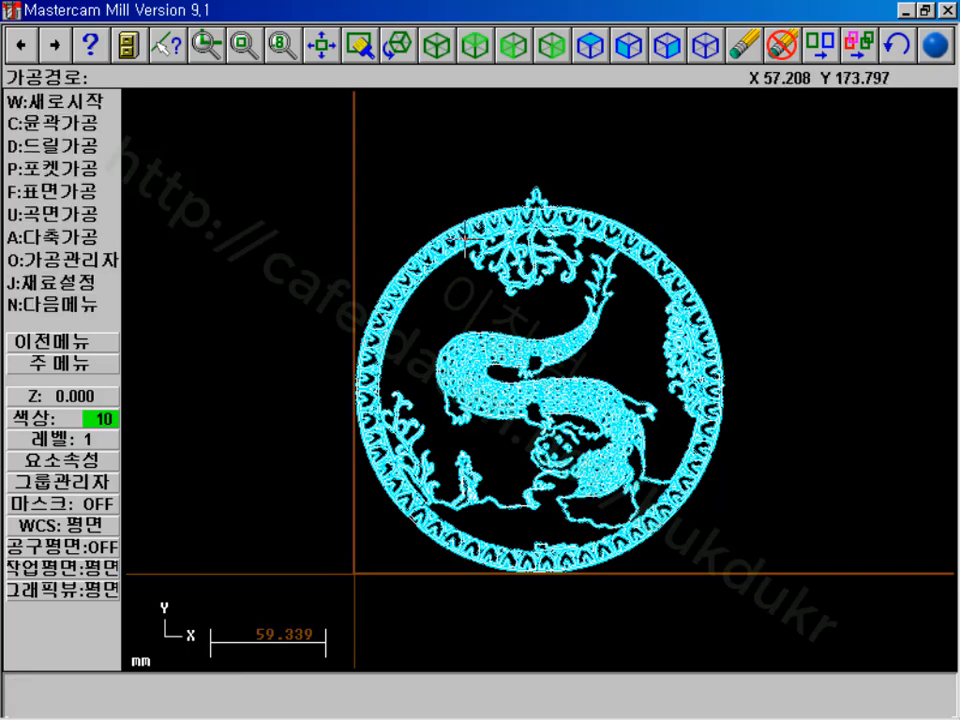
- Define the stock in the job setup by two diagonal corners around the dragon artwork, about 219 by 226 mm, with a Z thickness of 10
click(73, 364)
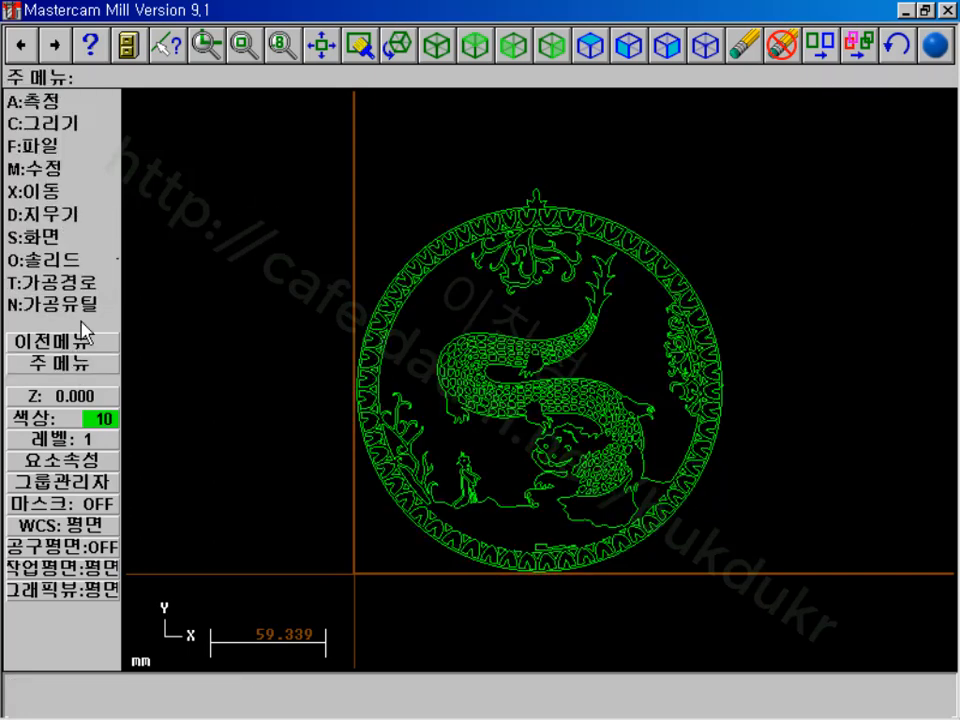
click(75, 282)
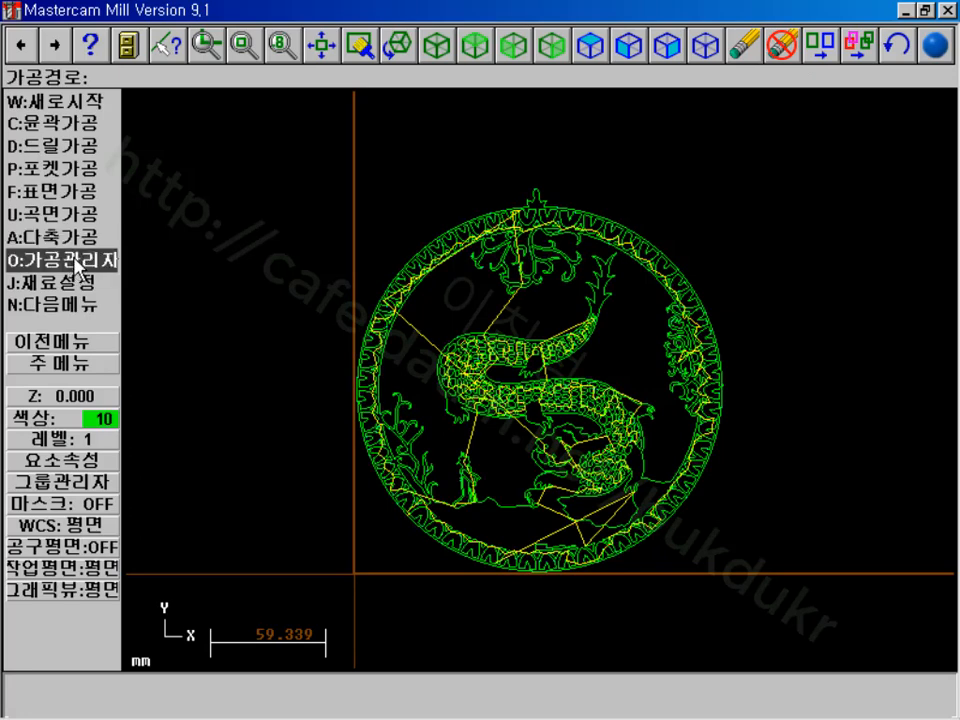
click(66, 284)
click(494, 312)
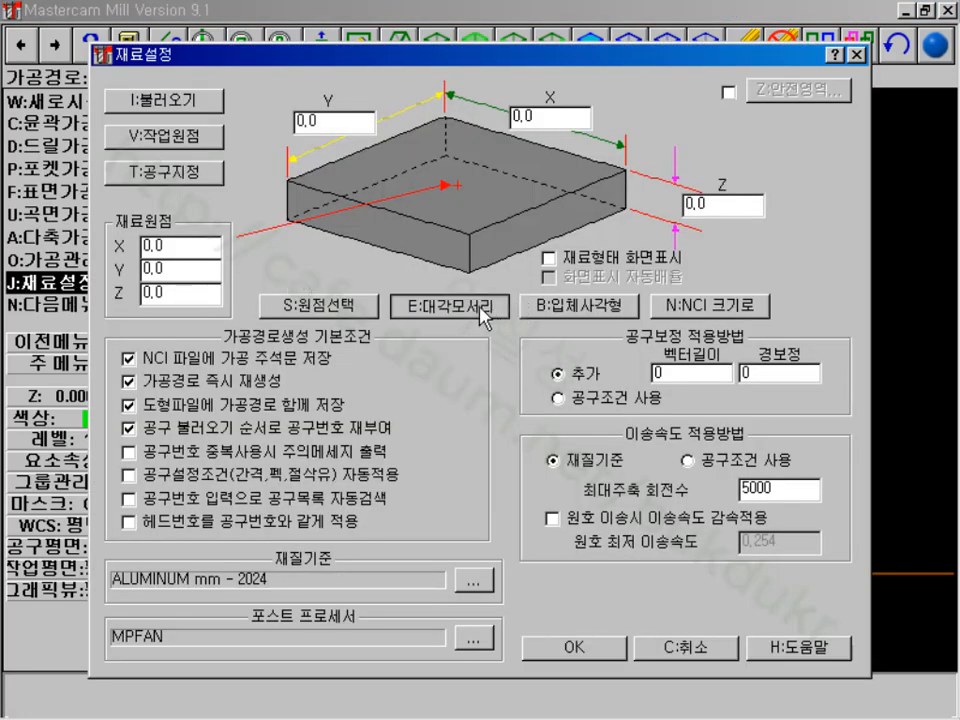
click(332, 156)
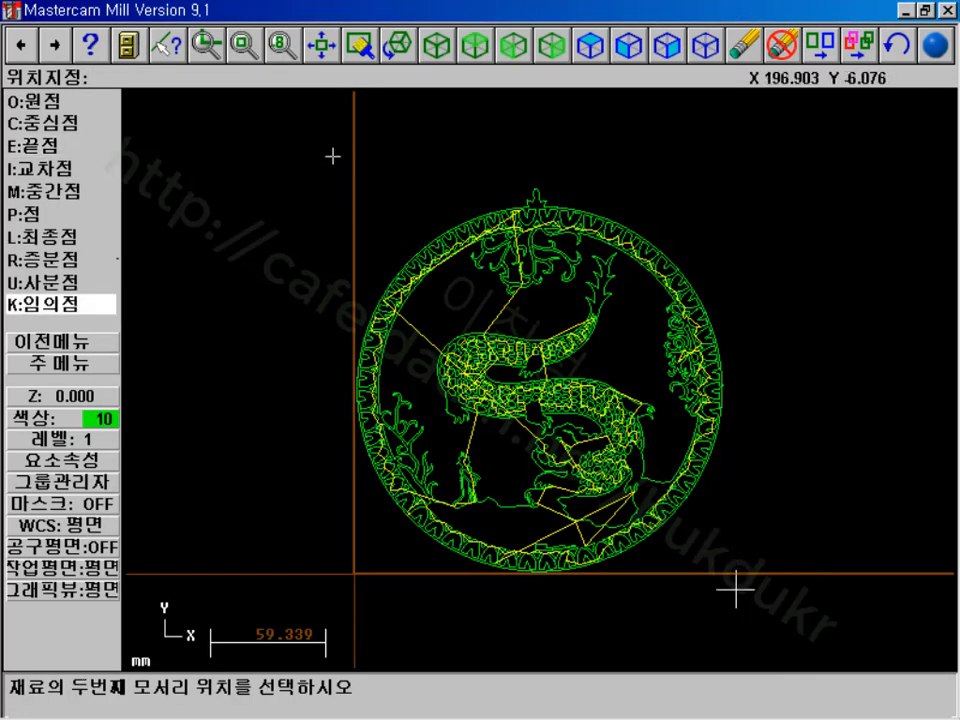
click(748, 596)
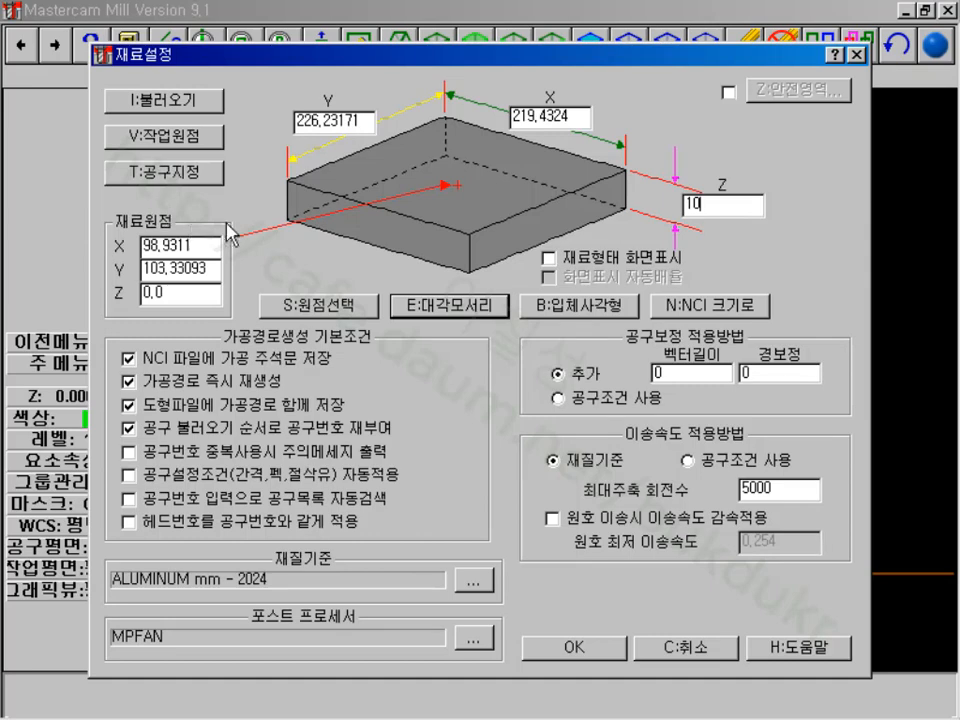
- Move the stock origin to the block's near-left top corner, place it at the coordinate origin and accept the job setup
click(289, 182)
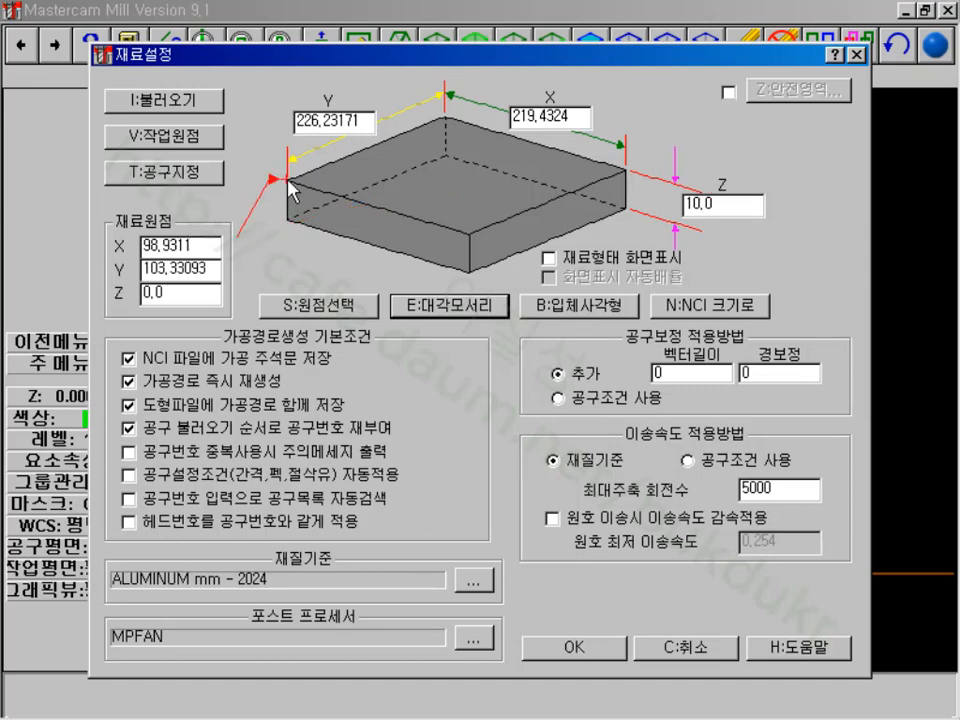
click(293, 305)
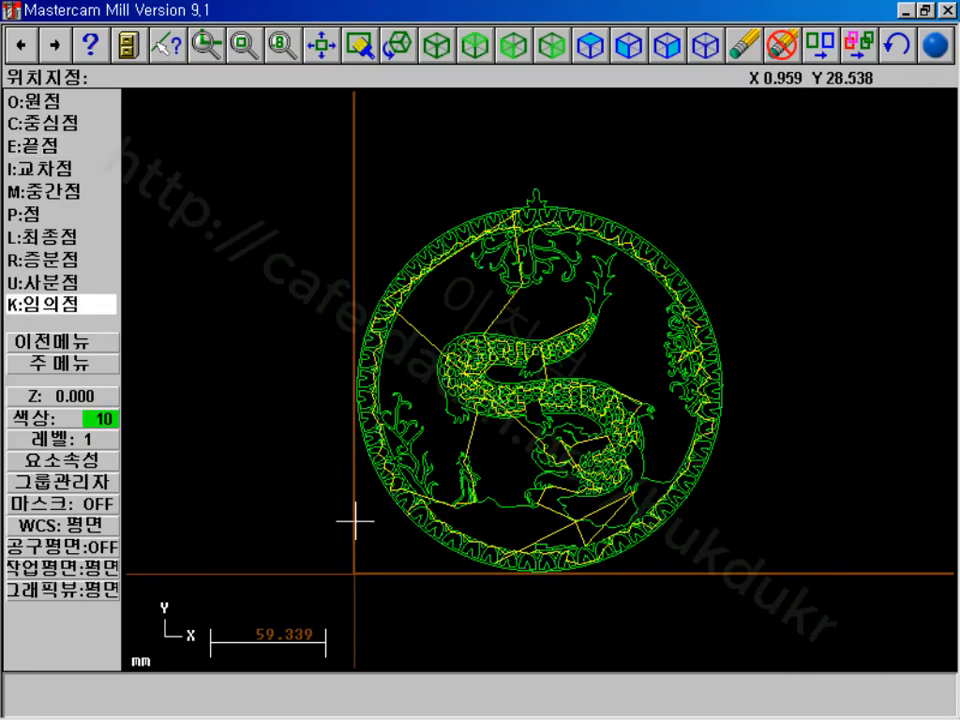
key(o)
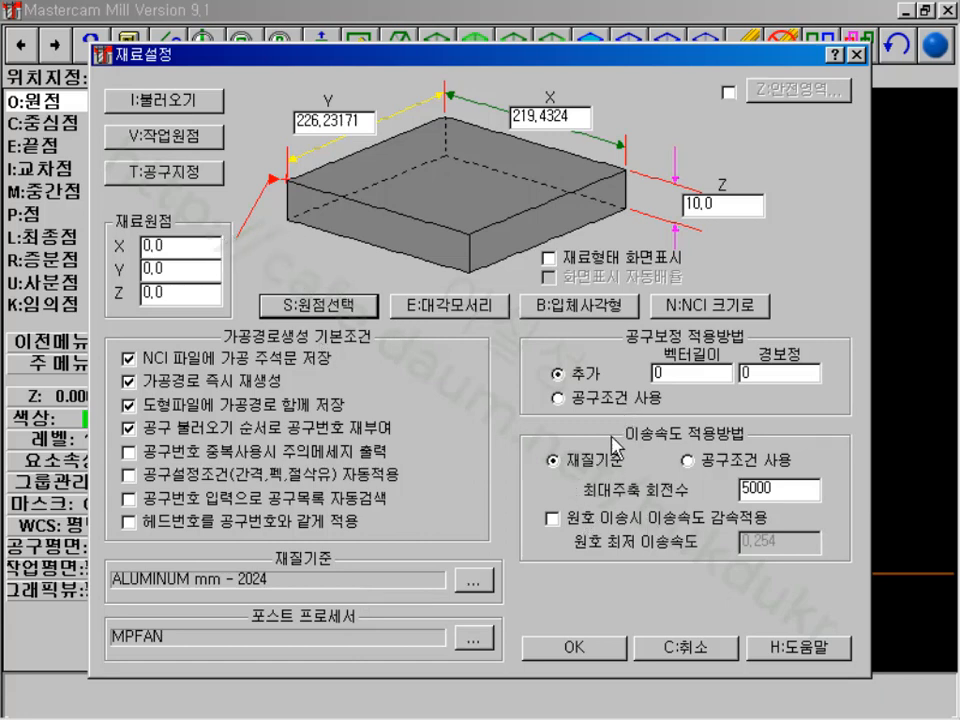
click(581, 400)
click(586, 658)
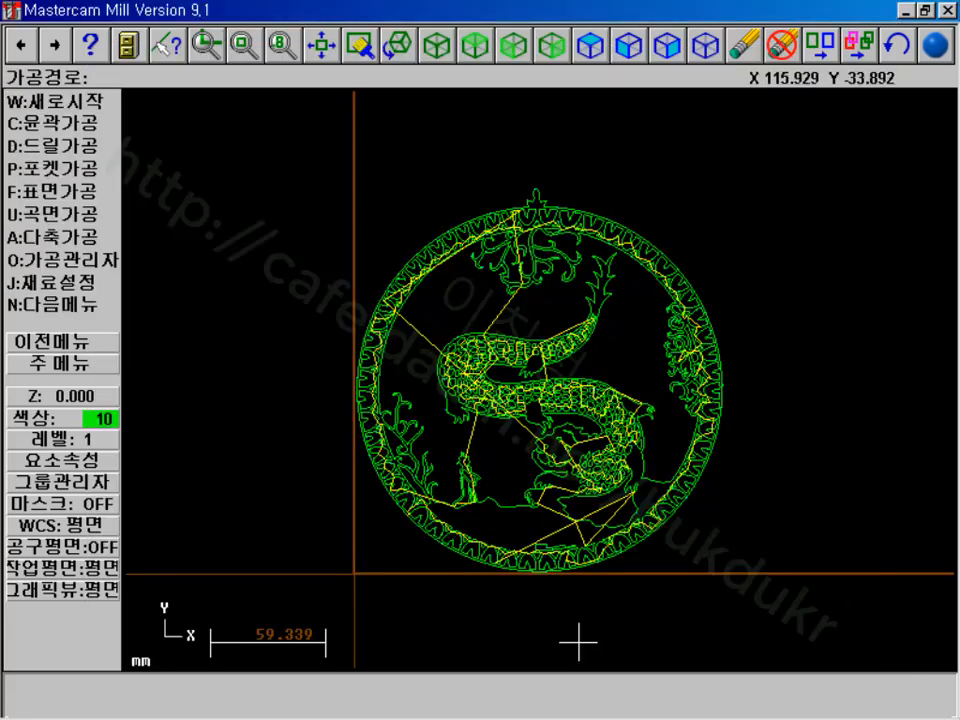
- Open the contour operation's solid verification and change its stock shape from STL to a box using the job setup size
click(106, 264)
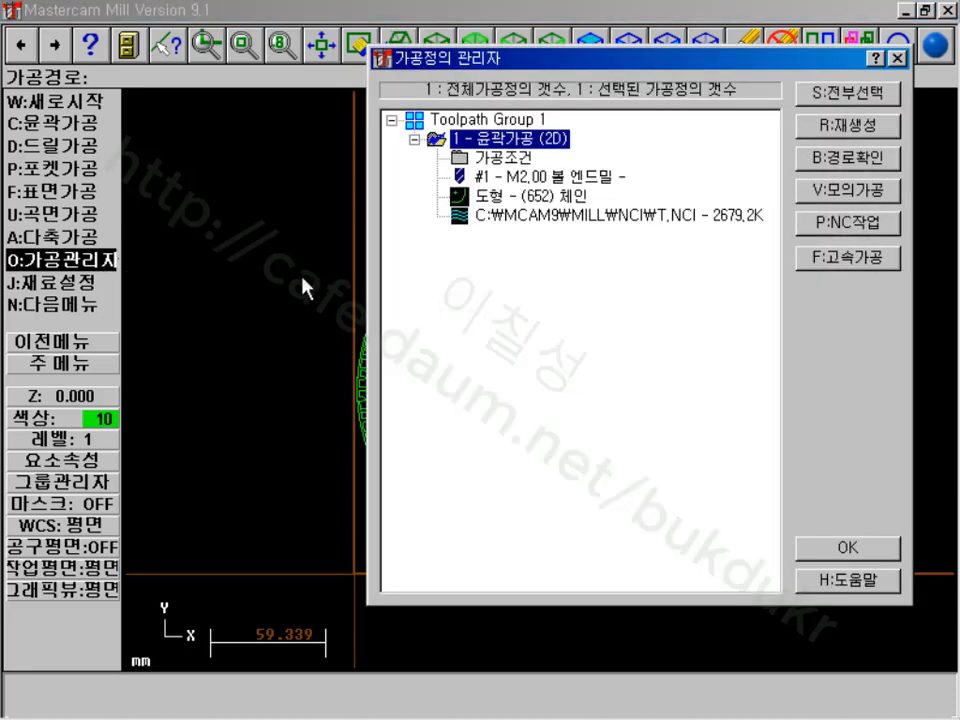
click(850, 188)
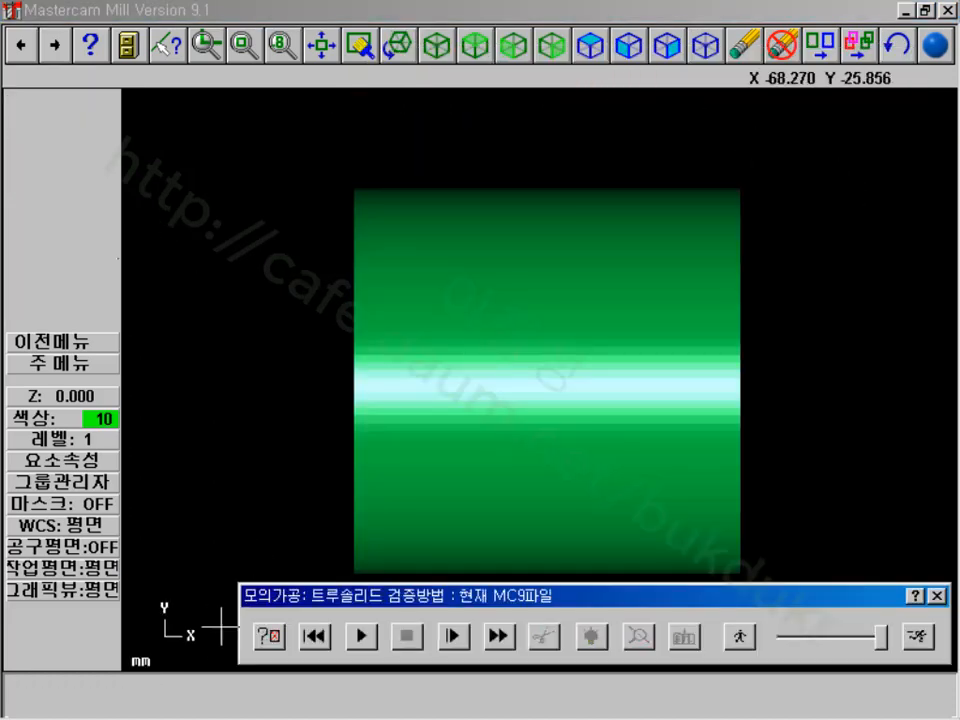
click(269, 636)
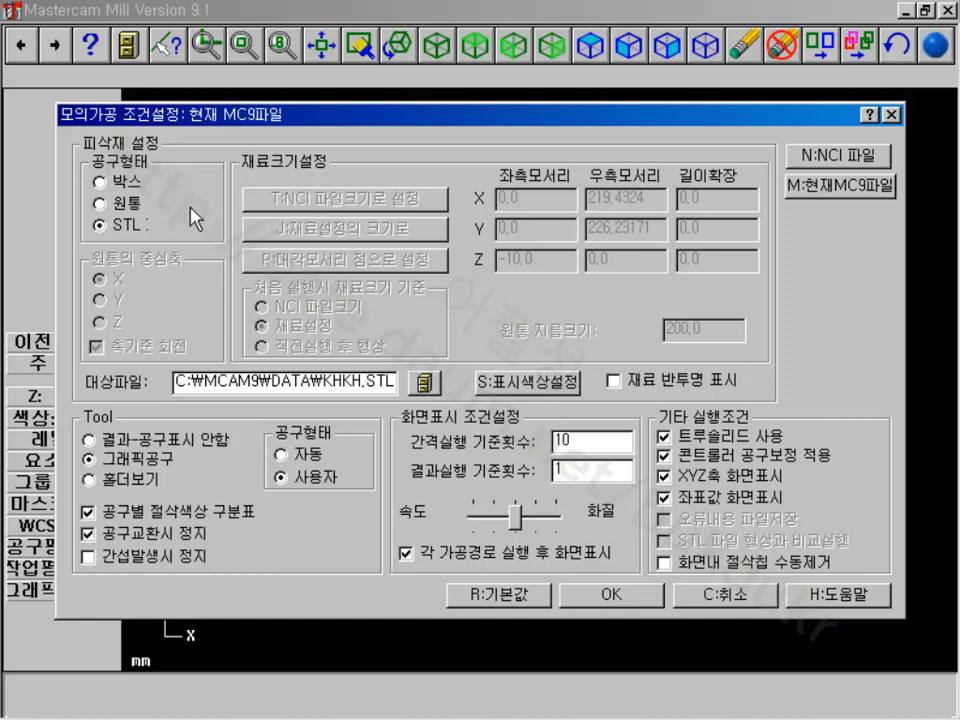
click(117, 186)
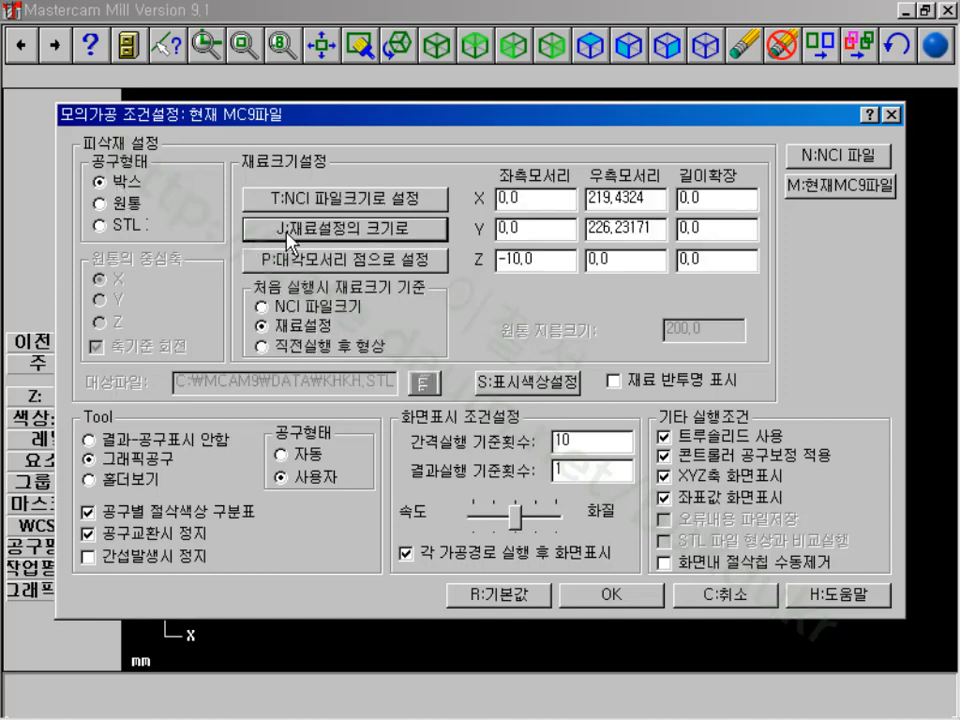
click(585, 593)
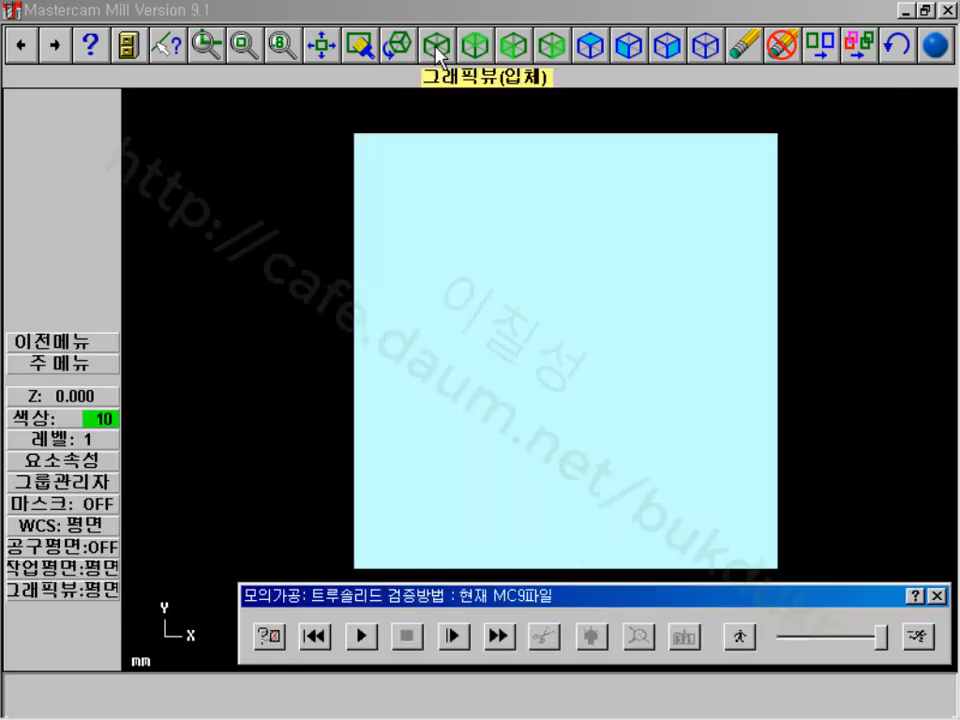
- Run the machining simulation of the engraving in a fitted isometric view, stop it partway and close the verification
click(436, 46)
click(324, 44)
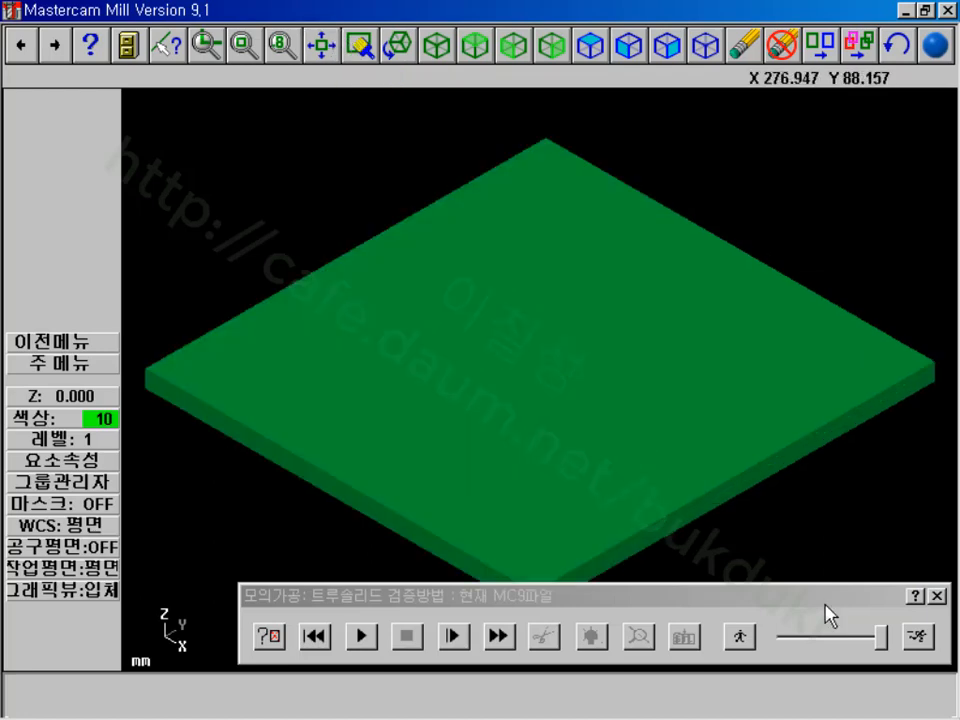
click(361, 636)
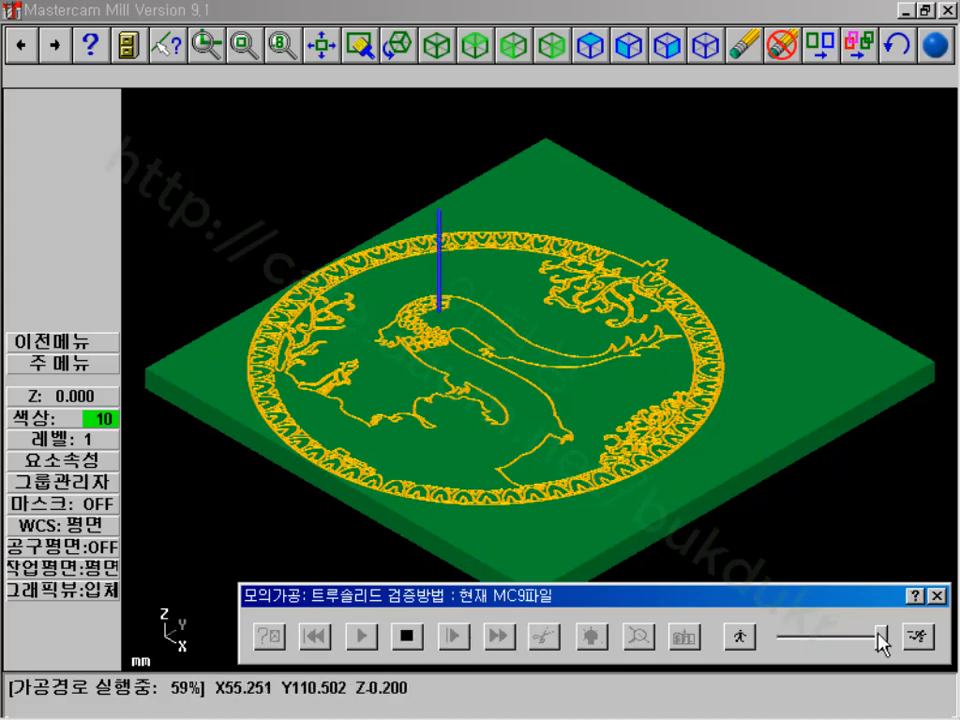
click(416, 644)
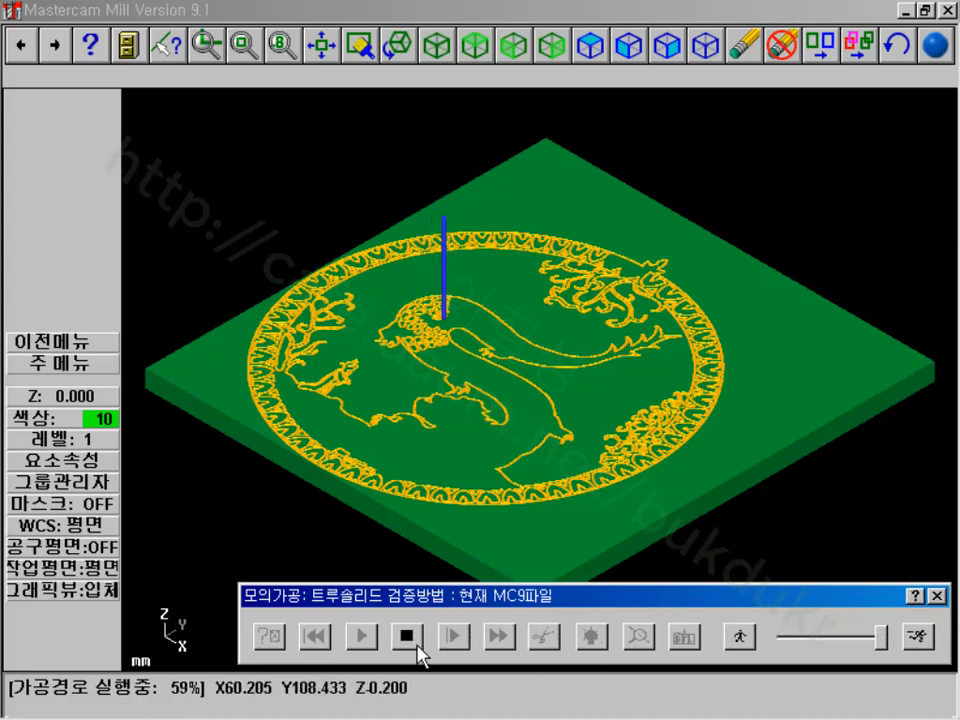
click(937, 597)
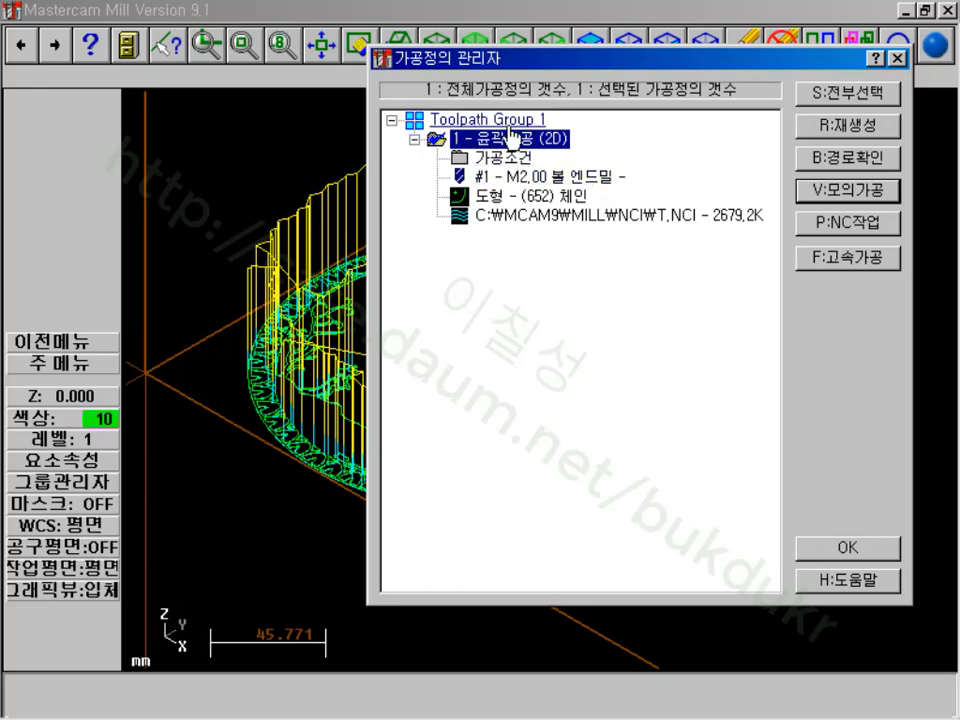
- Delete the contour operation from the operations manager and erase the whole dragon artwork with a window
key(Delete)
click(846, 549)
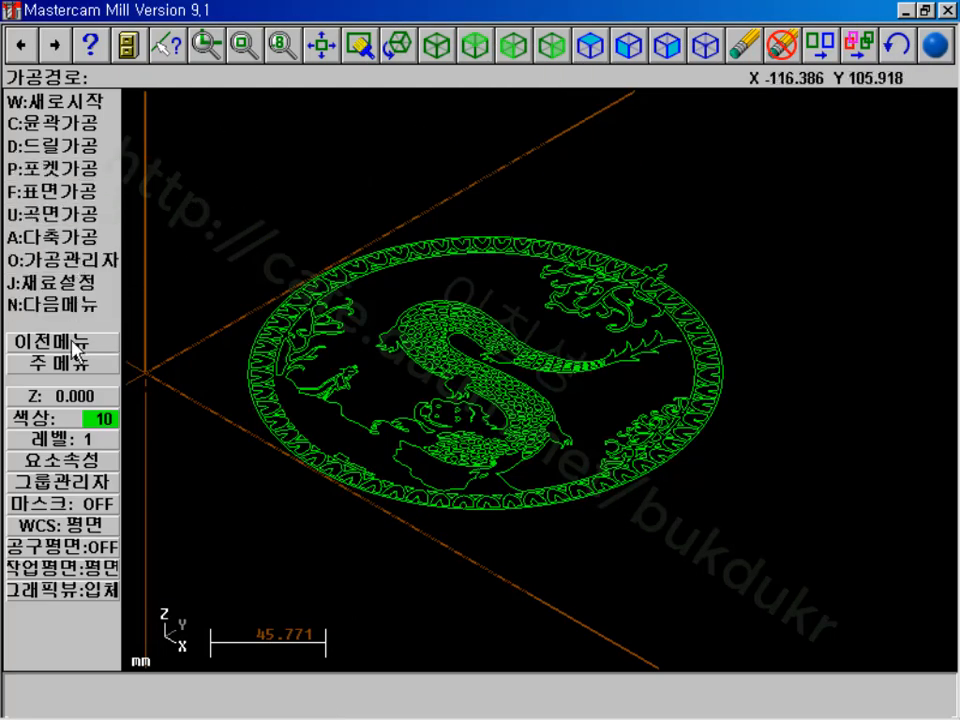
click(745, 44)
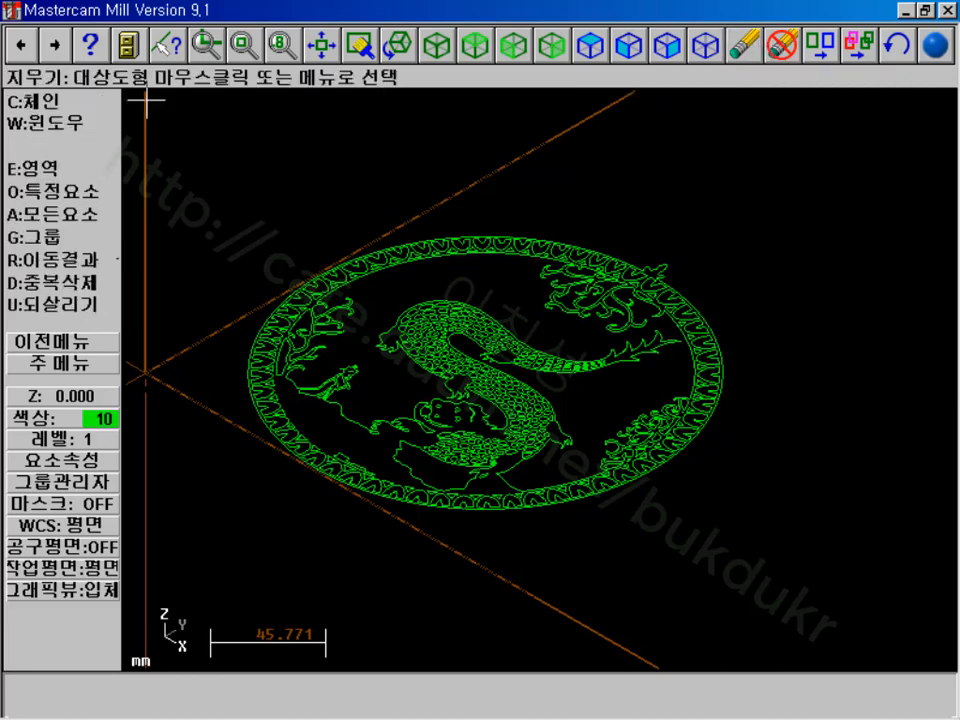
click(38, 123)
click(196, 162)
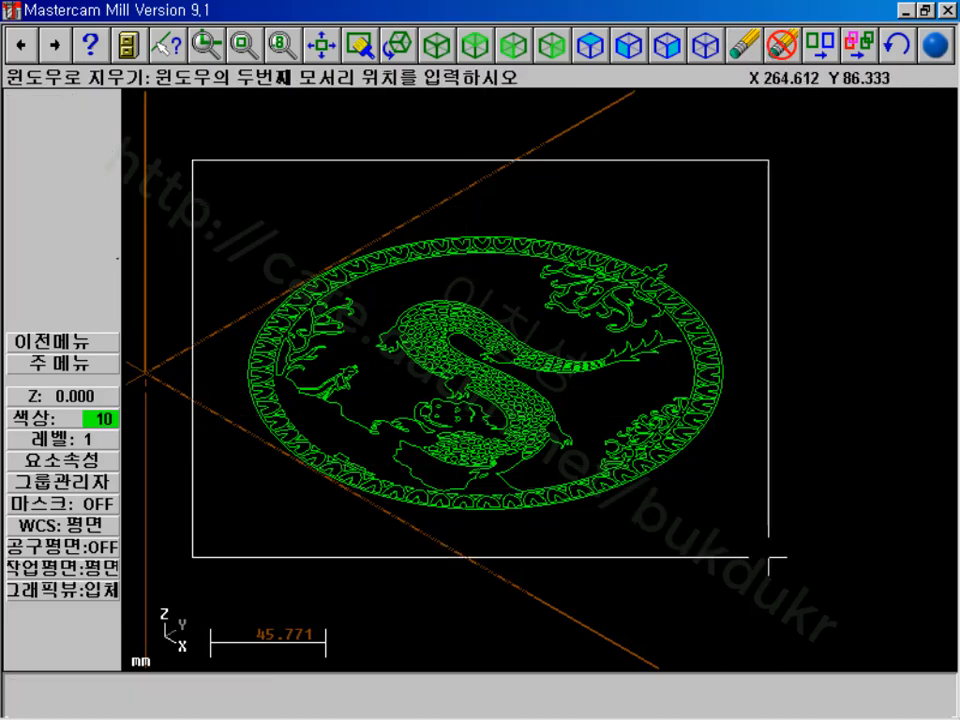
click(885, 640)
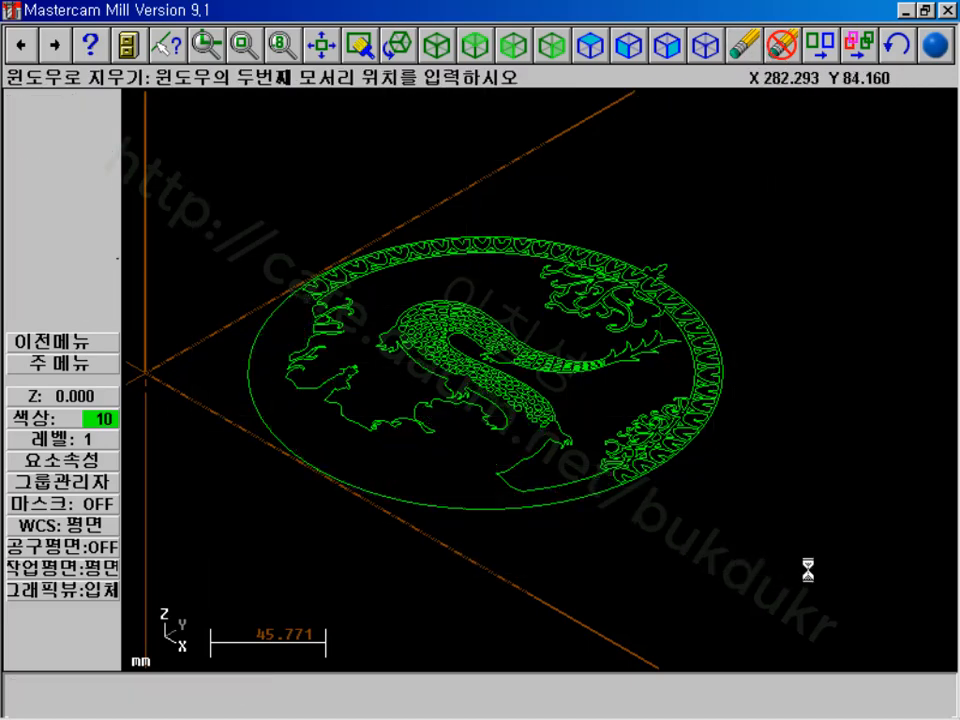
- Unblank all the hidden box-shaped surface geometry with a rectangular window and return it to the display
click(57, 370)
click(40, 236)
click(73, 278)
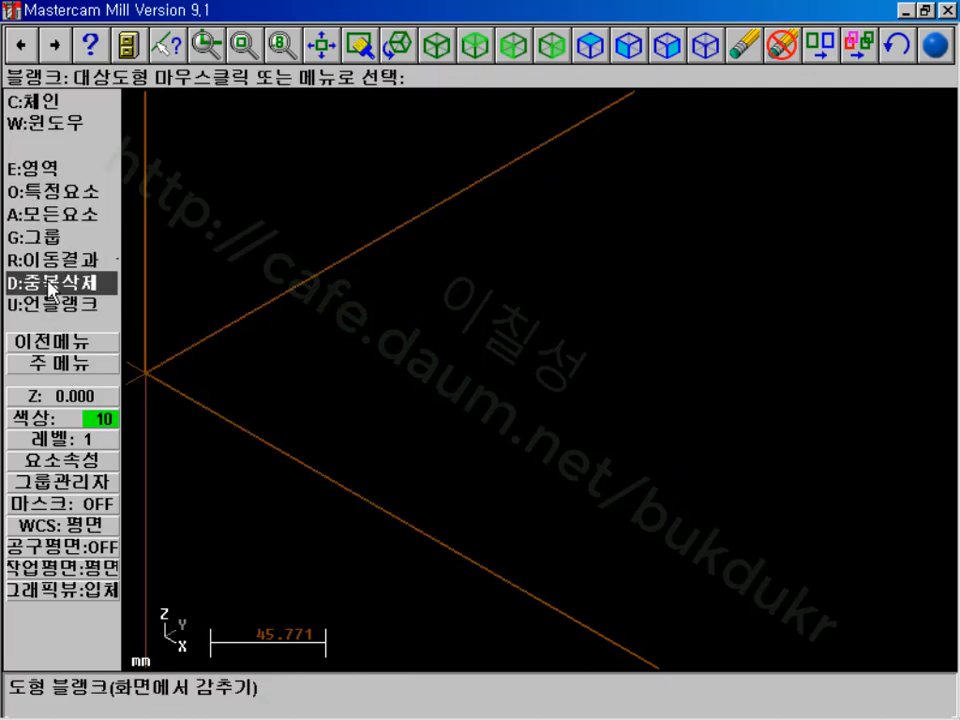
click(78, 302)
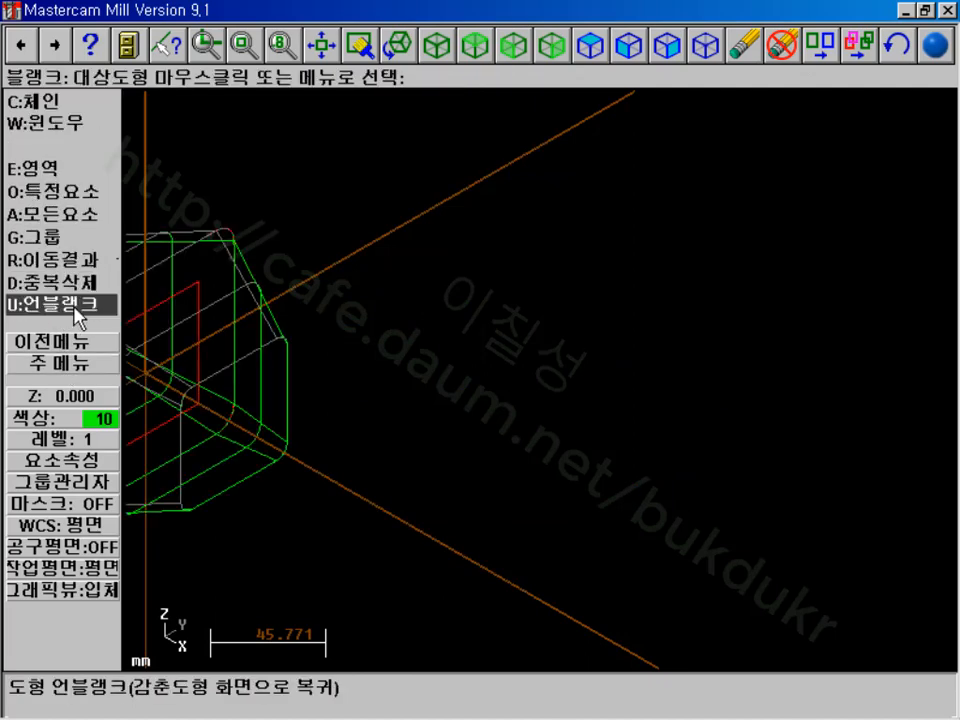
click(321, 44)
click(45, 123)
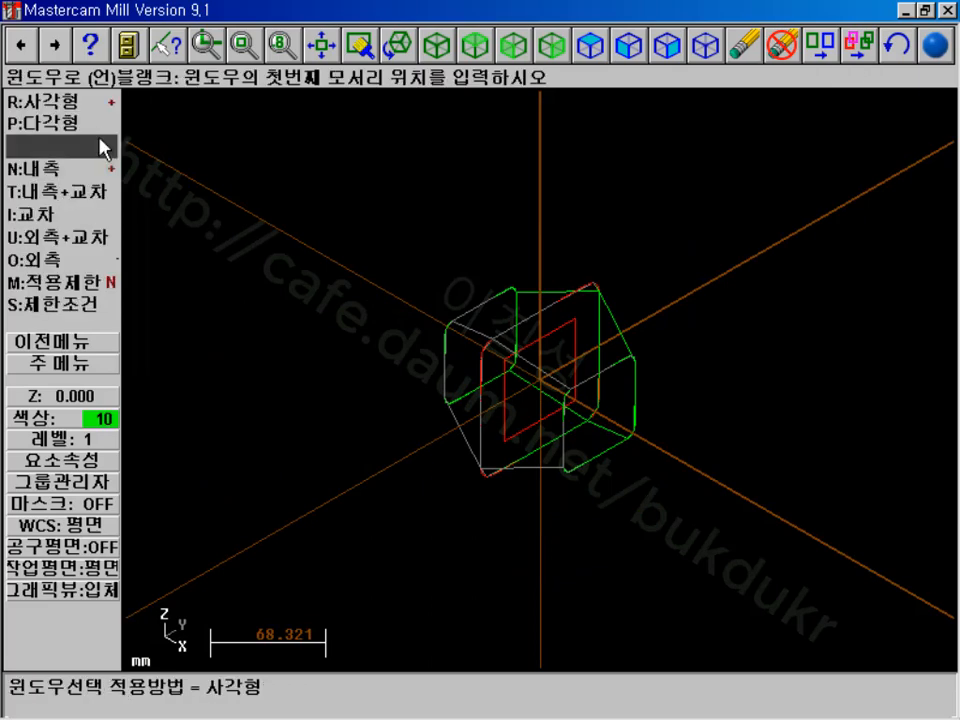
click(300, 205)
click(793, 540)
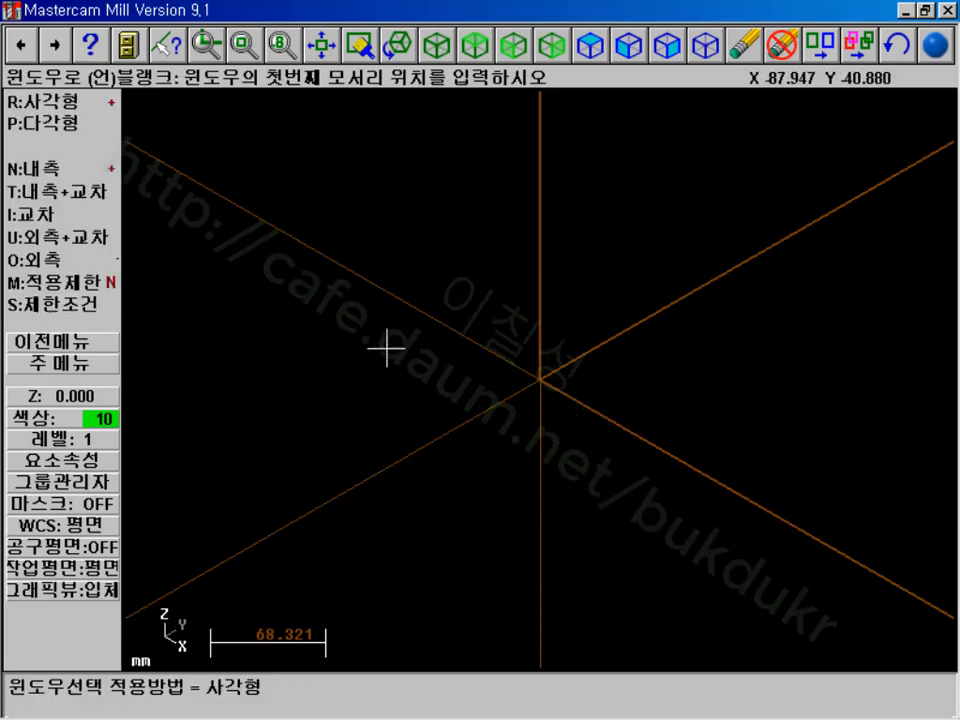
click(72, 368)
- Erase the green shaded surface, keeping only the wireframe profiles
key(Page_Up)
key(Page_Up)
key(Page_Up)
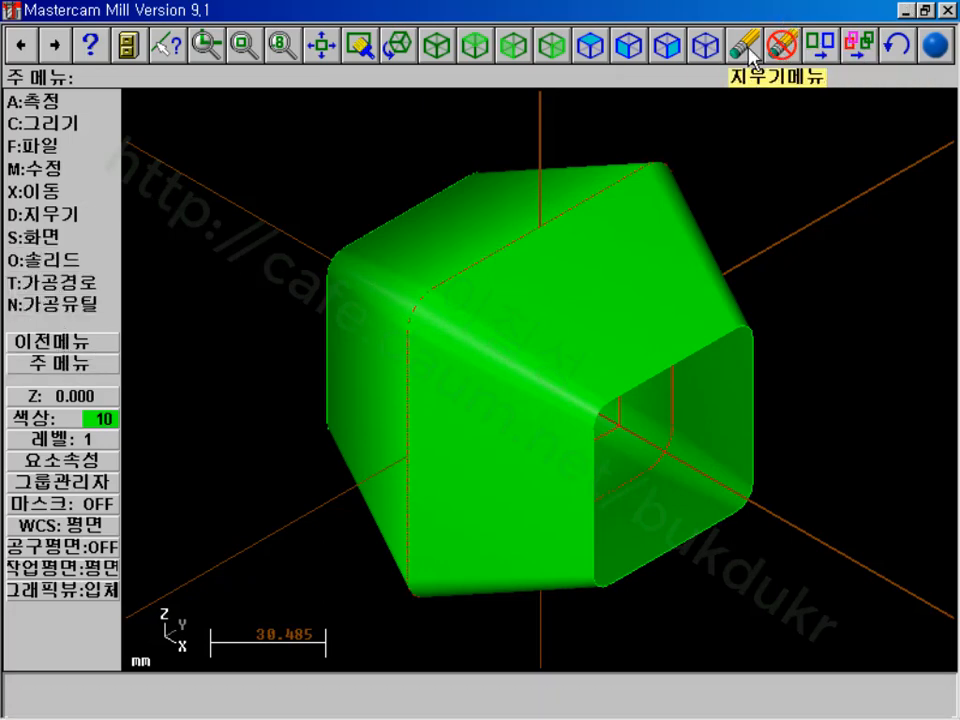
click(782, 44)
click(657, 258)
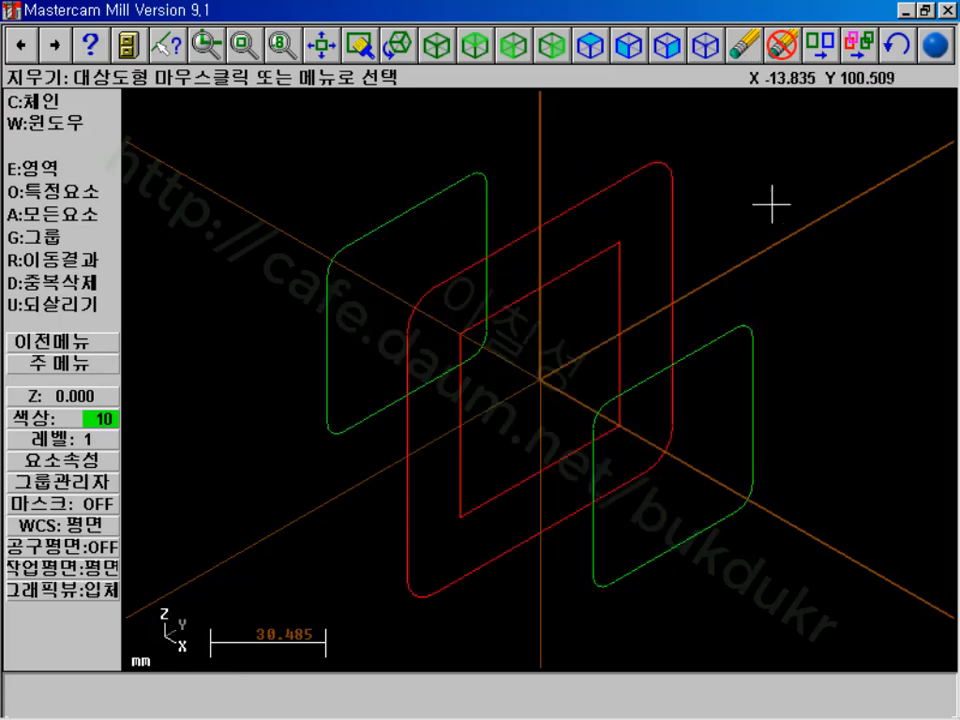
click(80, 368)
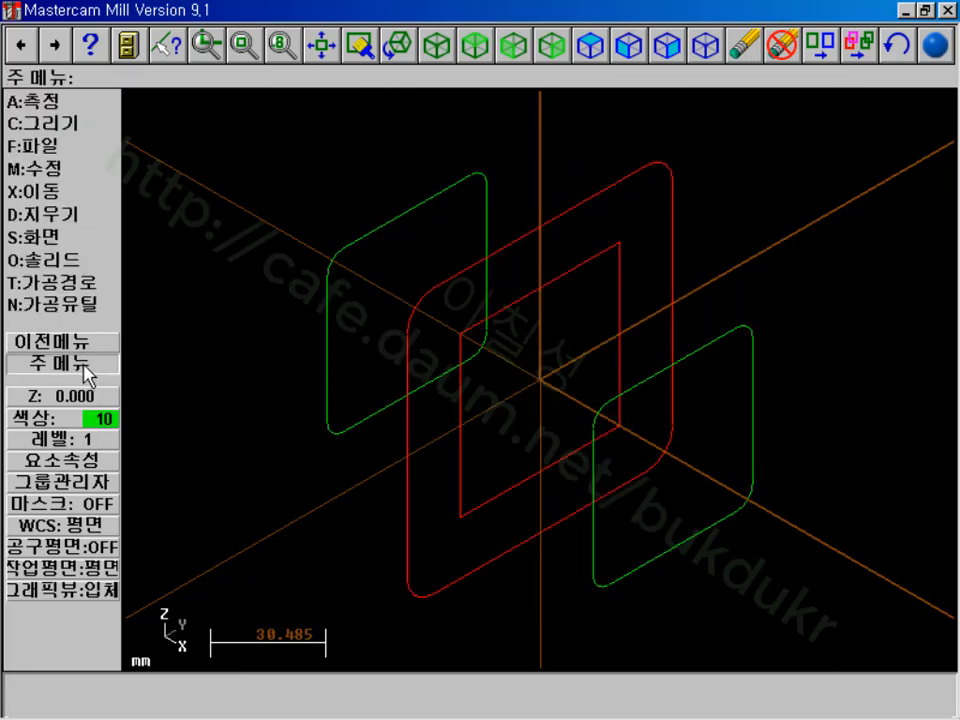
- Create a revolved surface from 0 to 360 degrees using the positive-X green profile, rotated about its positive-Y vertical edge
click(66, 138)
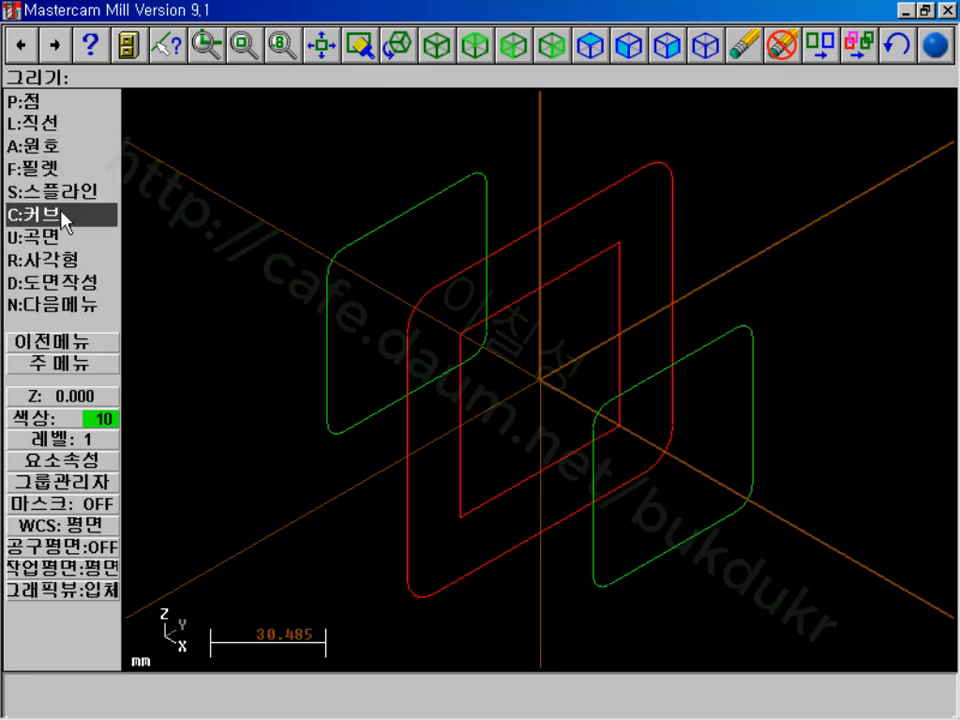
click(64, 237)
click(66, 168)
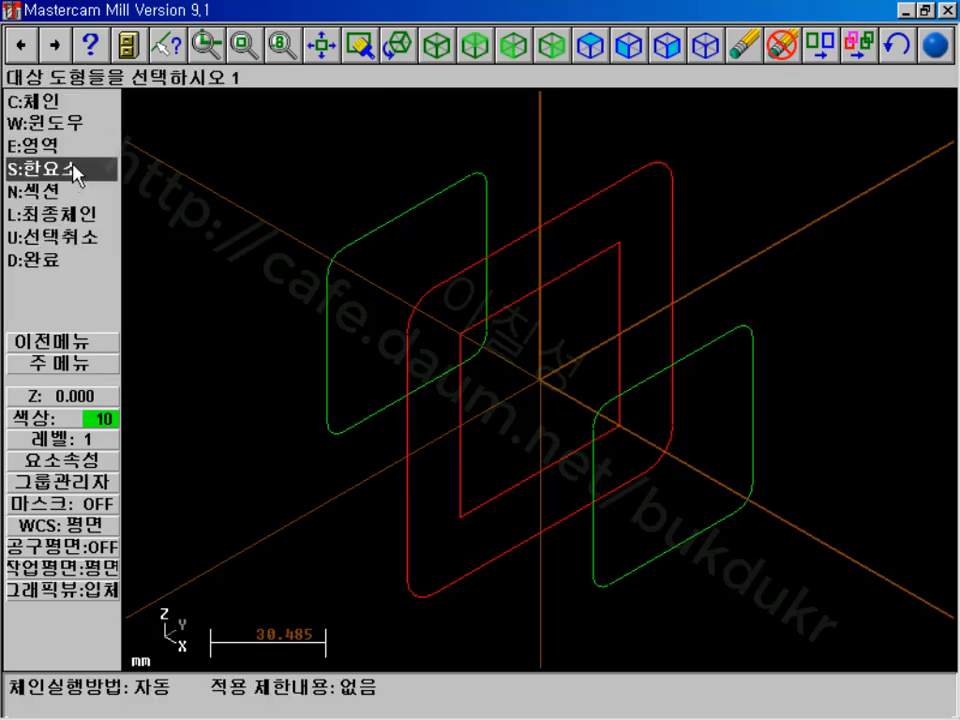
click(24, 99)
click(540, 472)
click(626, 548)
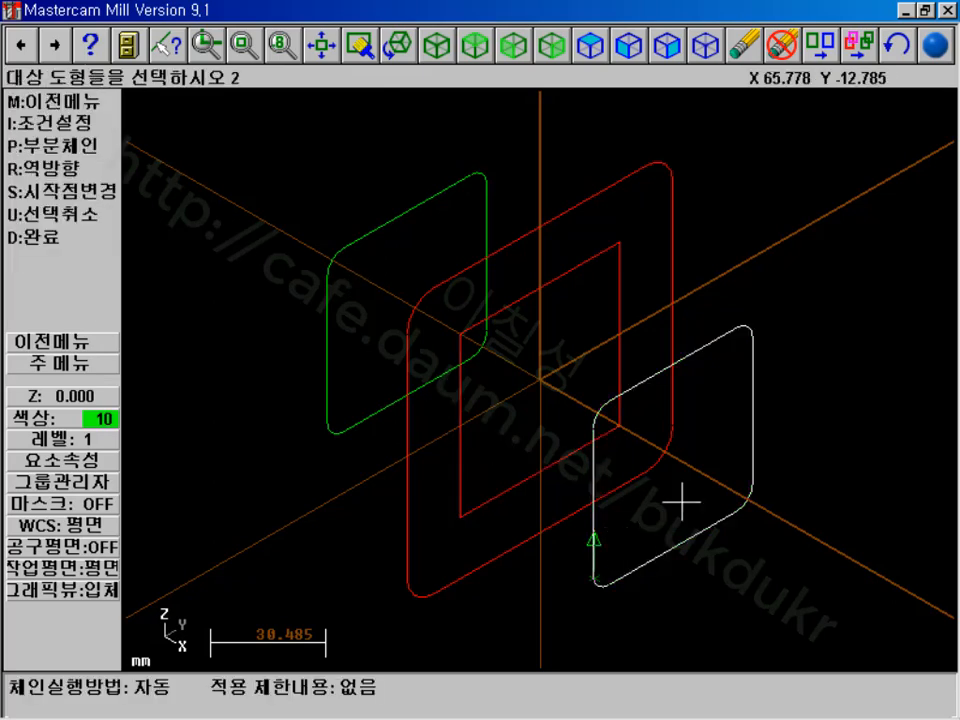
click(62, 239)
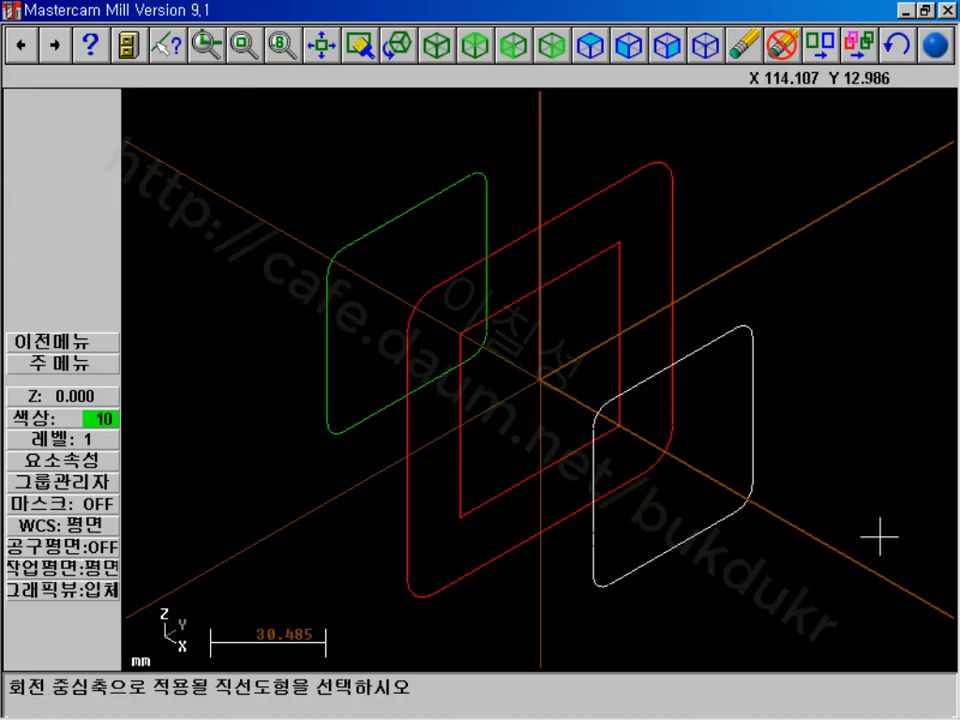
click(761, 441)
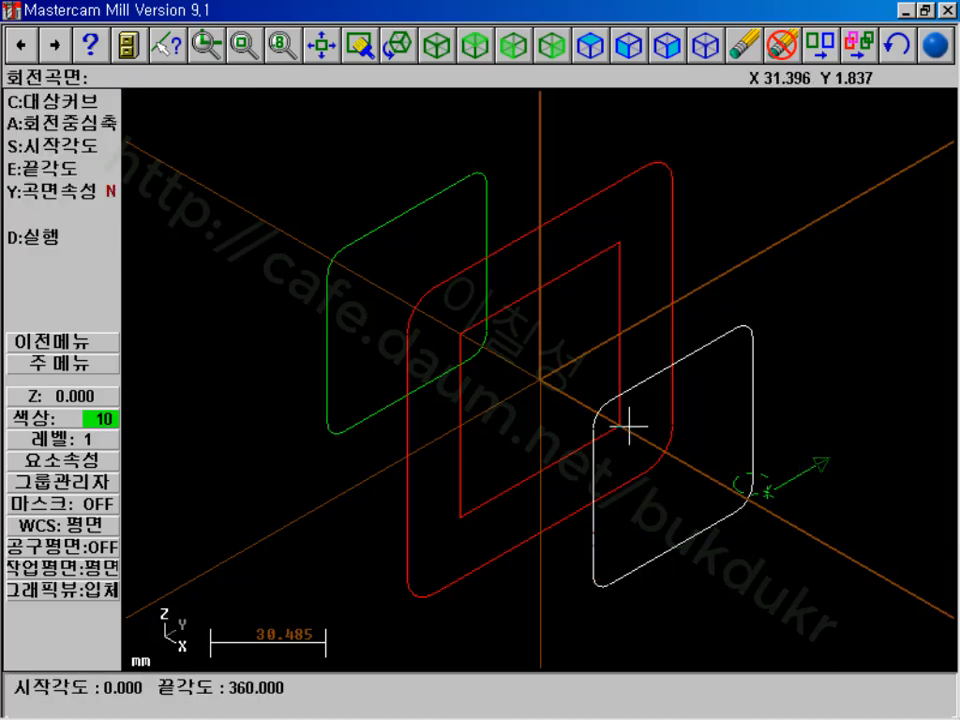
click(47, 243)
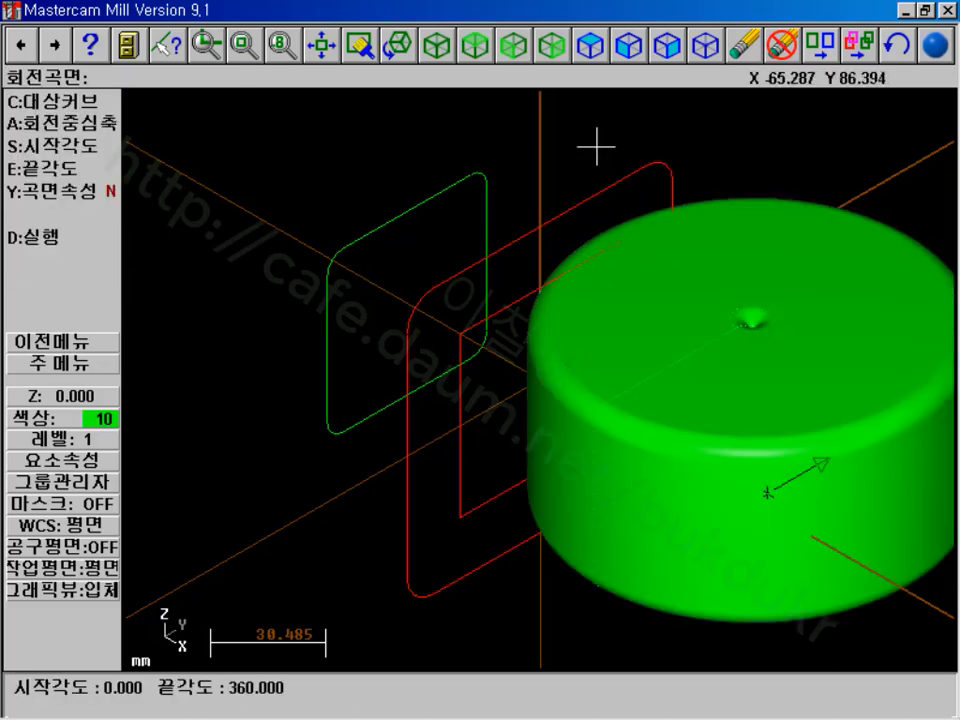
click(323, 47)
scroll(429, 349, down, 4)
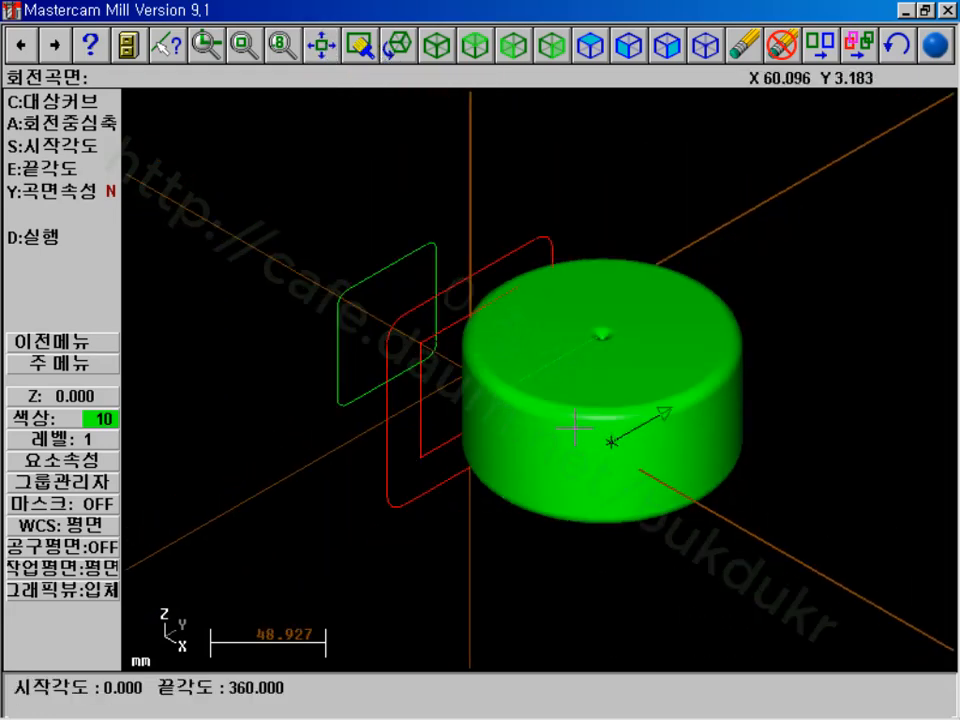
click(80, 368)
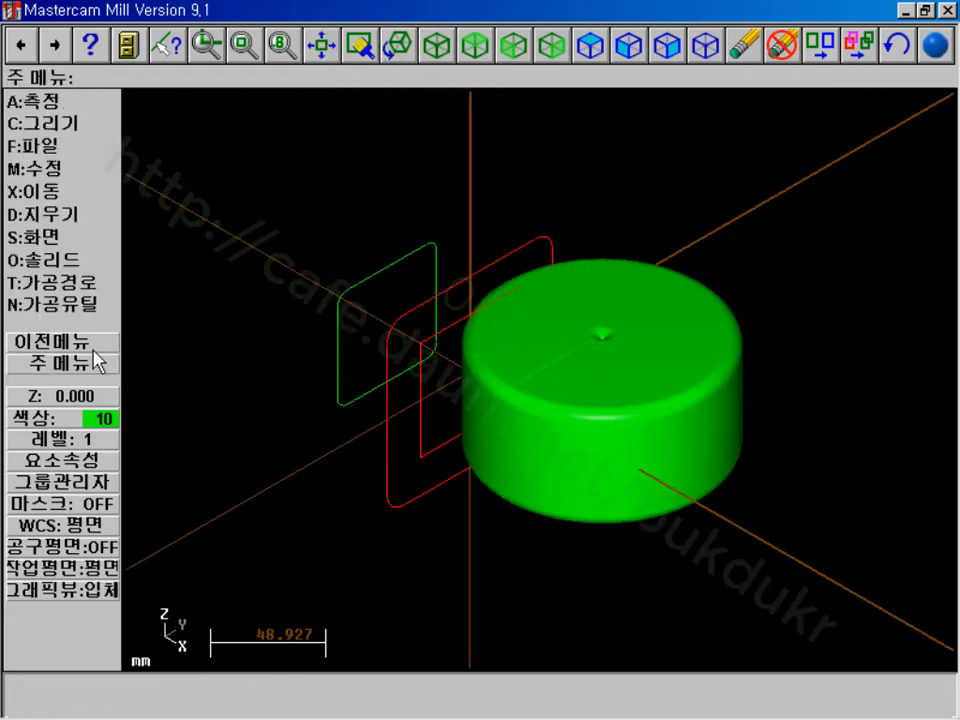
click(905, 10)
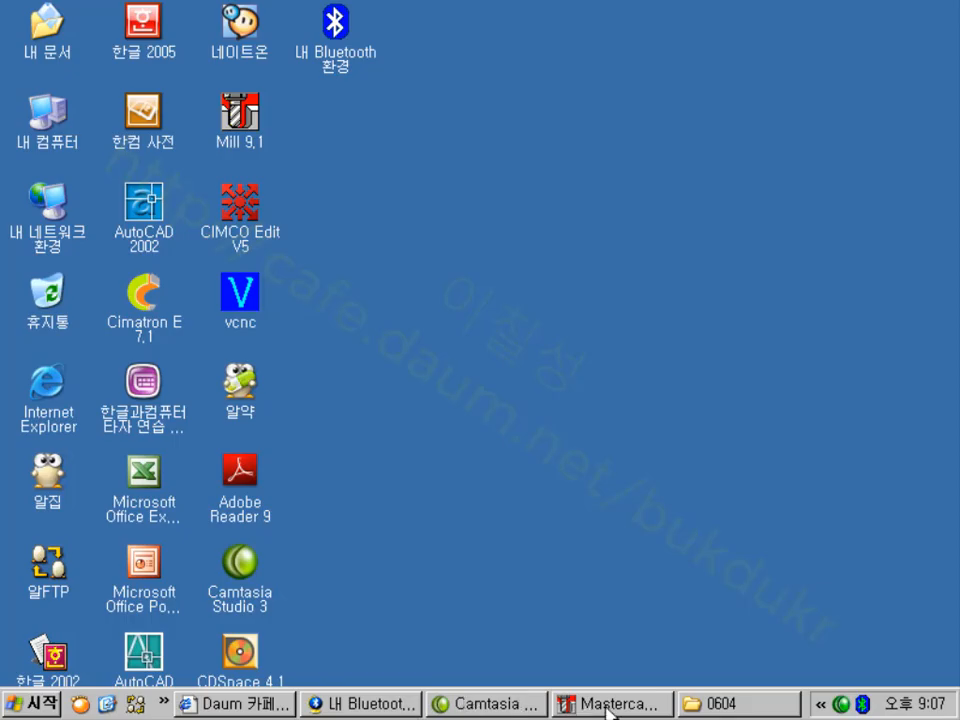
click(606, 704)
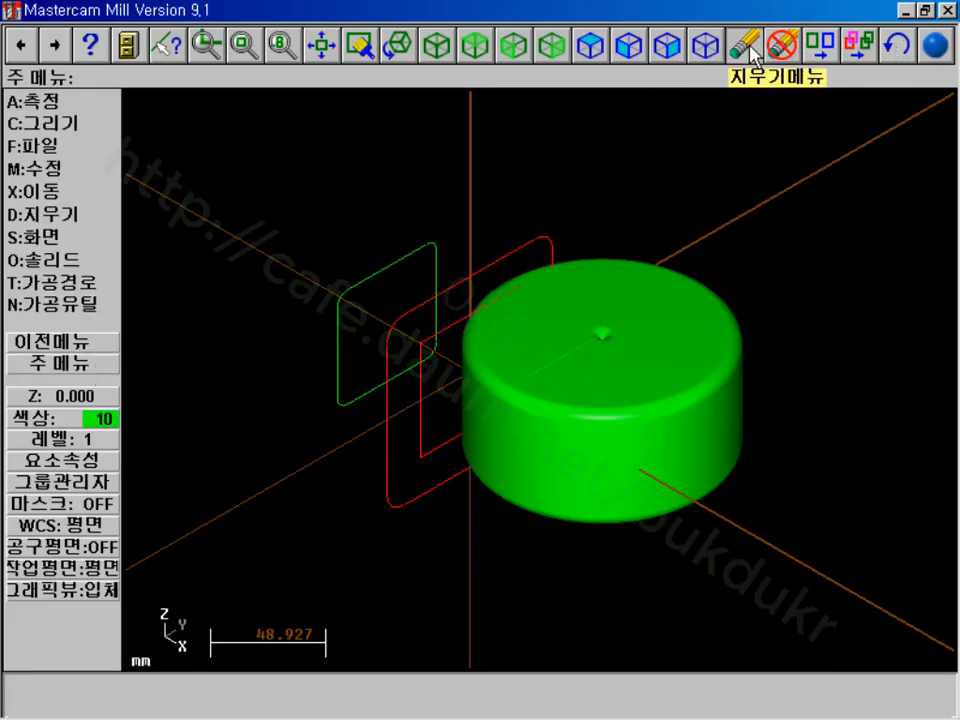
- Erase all the faces of the revolved surface, leaving the wireframe profiles
click(782, 45)
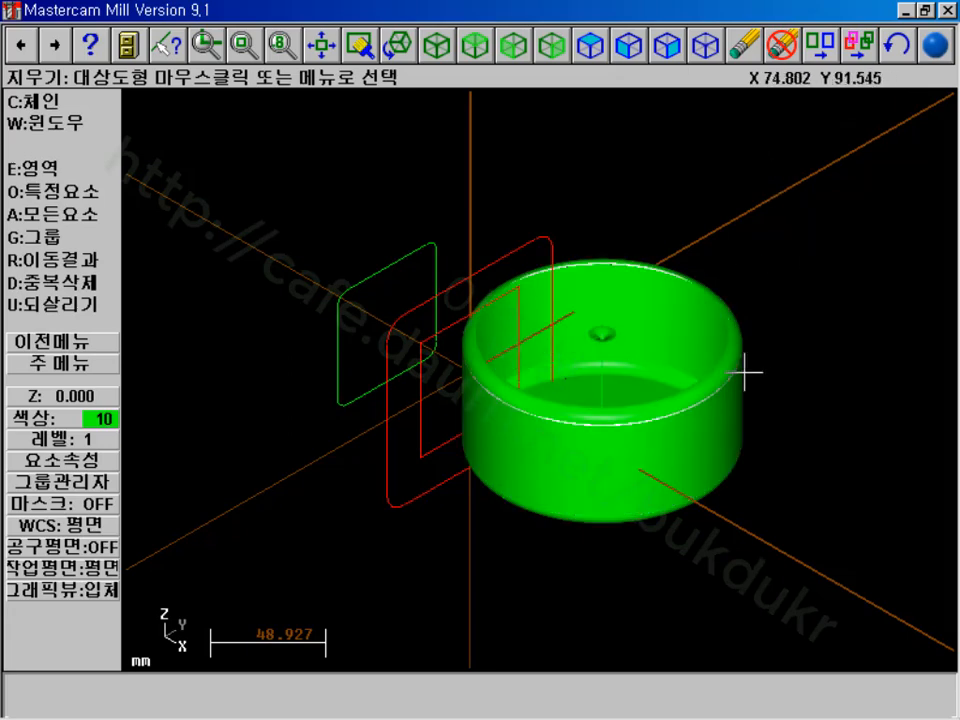
click(740, 372)
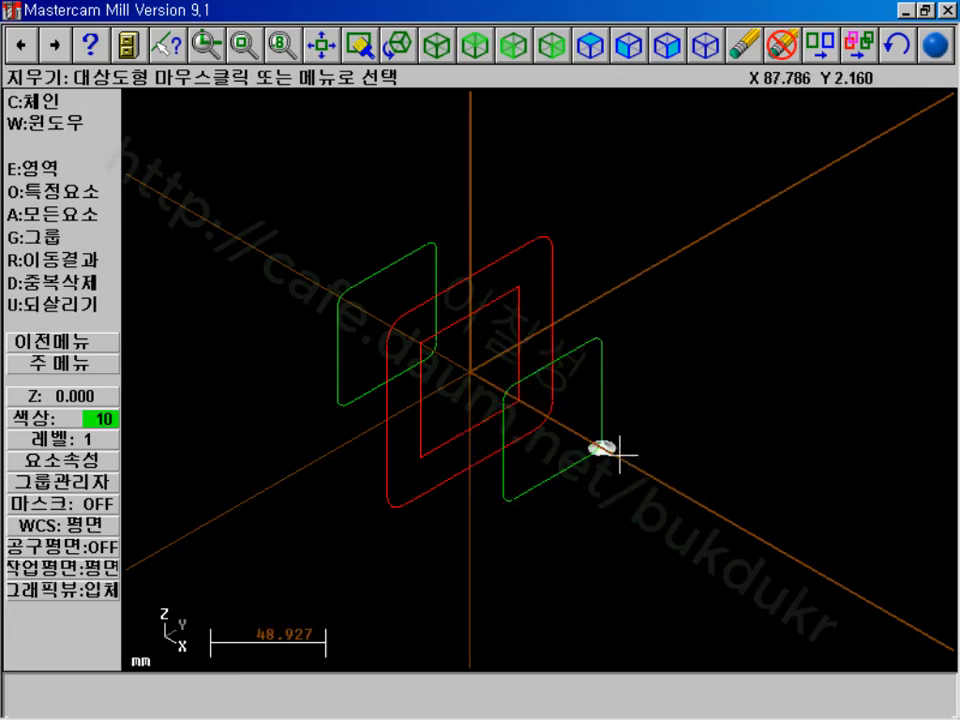
click(100, 364)
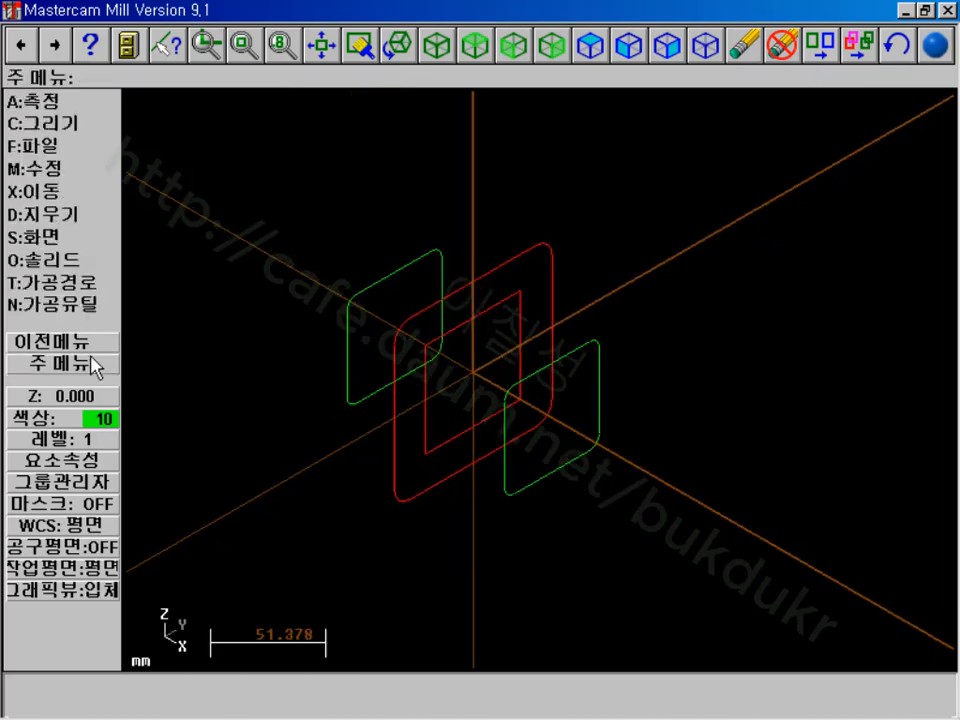
- Start a draft surface on the positive-X green profile and switch the construction plane to the right side
click(70, 125)
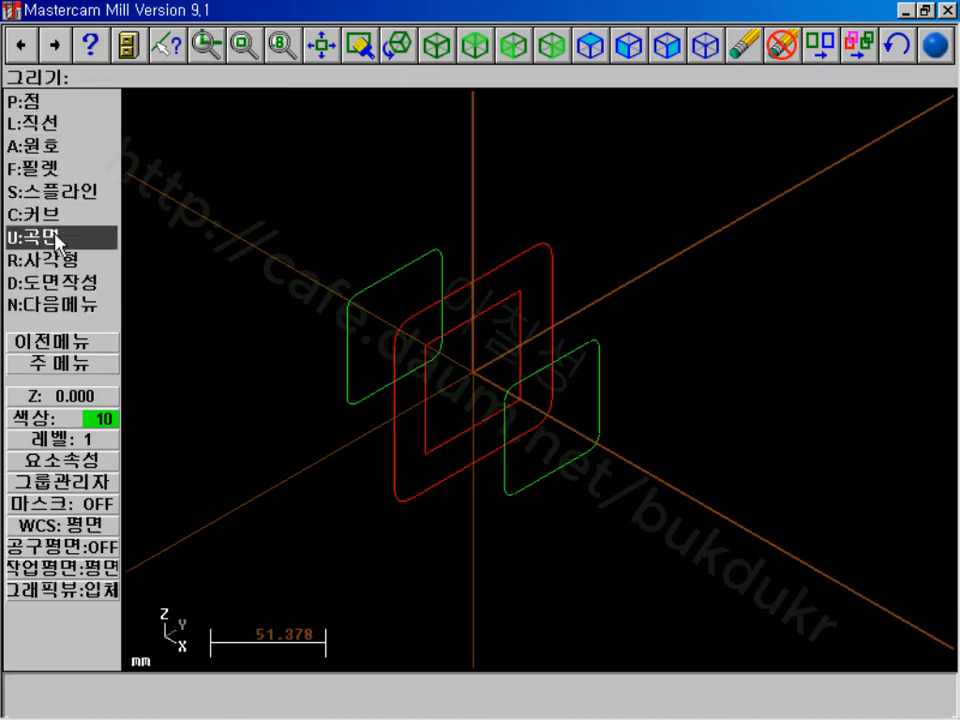
click(64, 237)
click(64, 216)
click(90, 146)
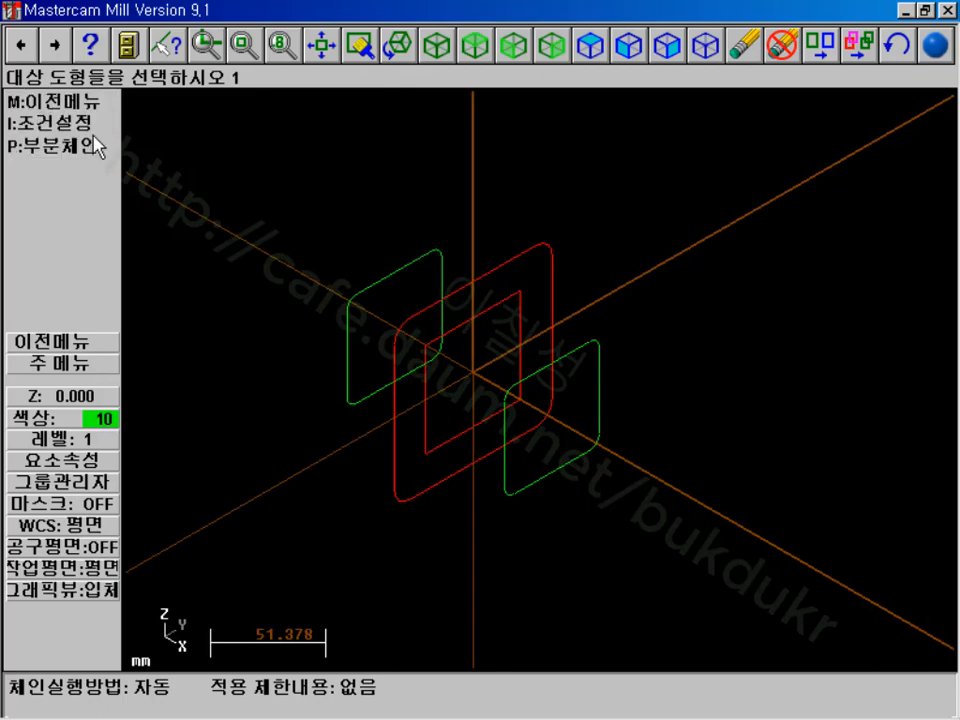
click(520, 465)
click(84, 241)
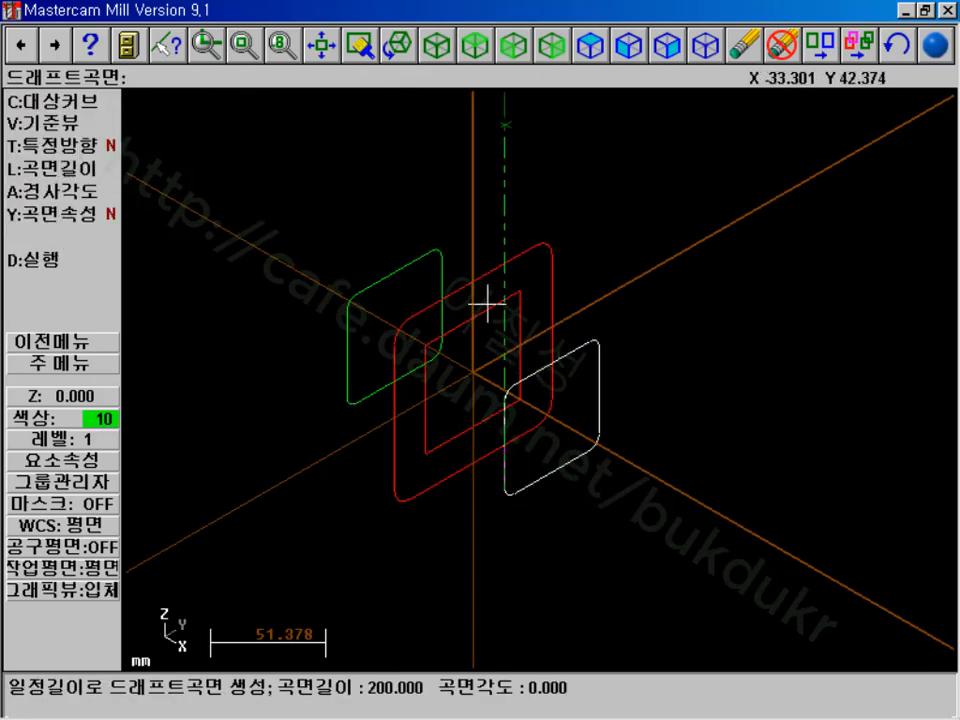
scroll(778, 371, down, 3)
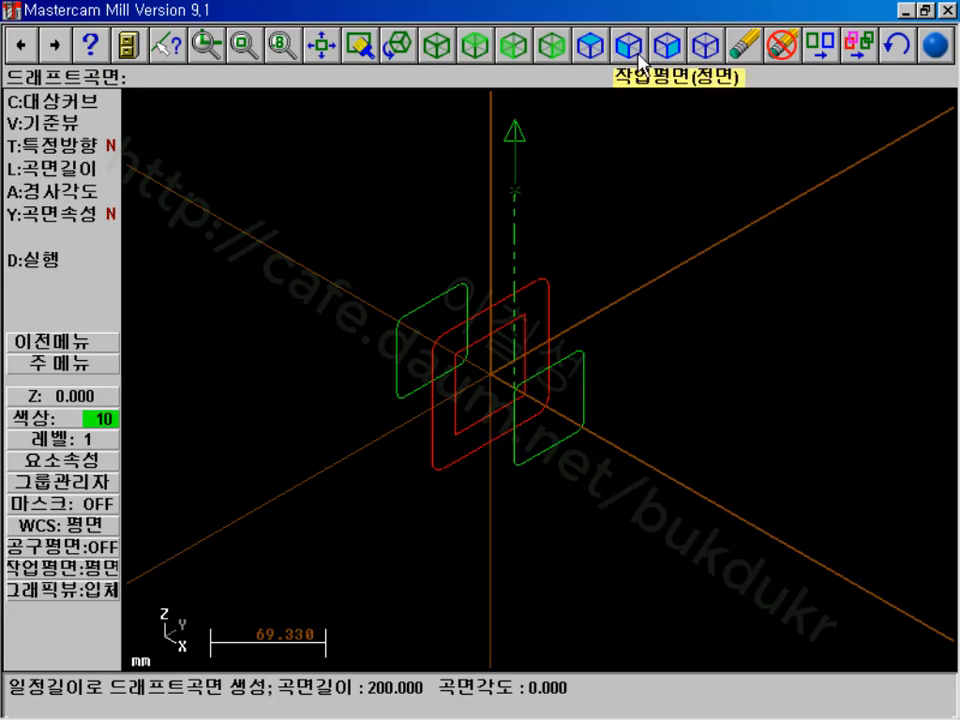
click(667, 45)
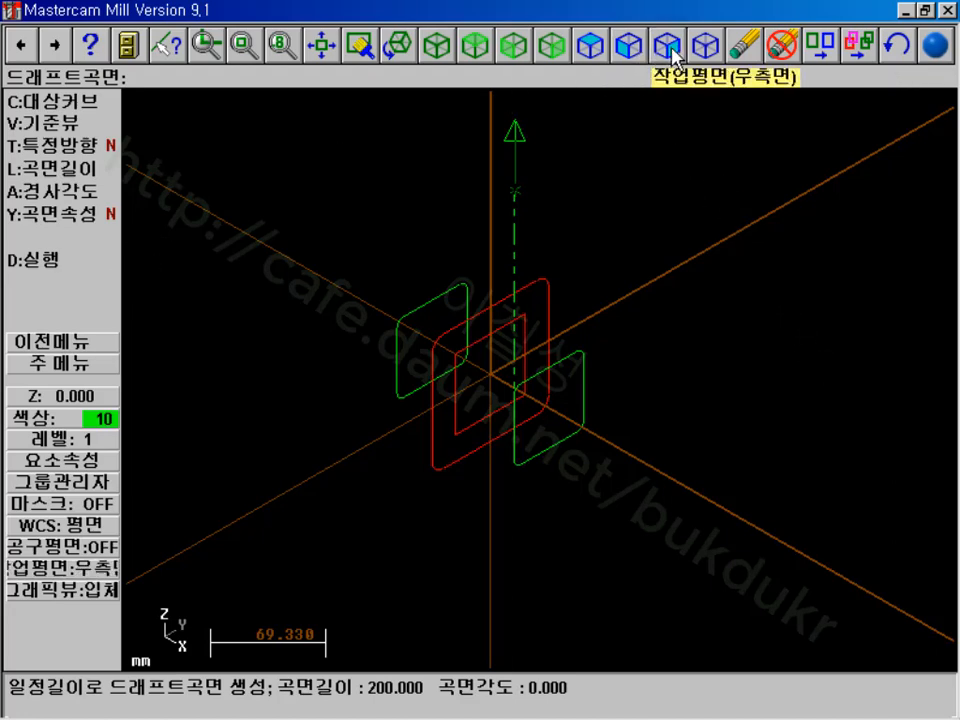
click(64, 264)
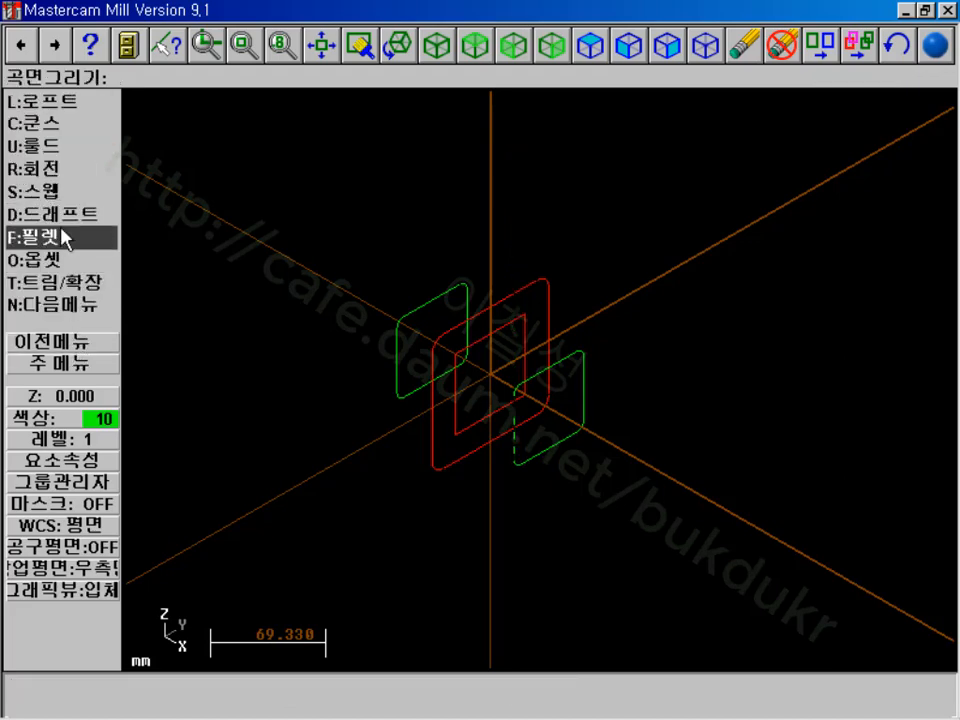
- Create a draft surface 200 mm long with a 0 degree angle from the positive-X green profile and inspect it
click(72, 216)
click(515, 453)
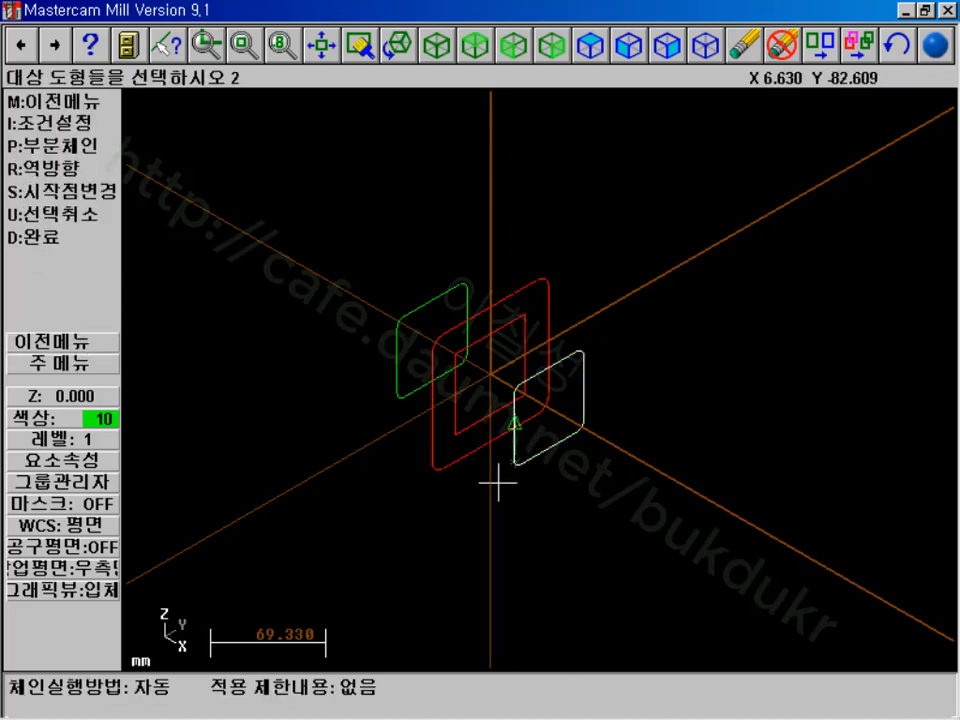
click(46, 242)
scroll(863, 415, down, 3)
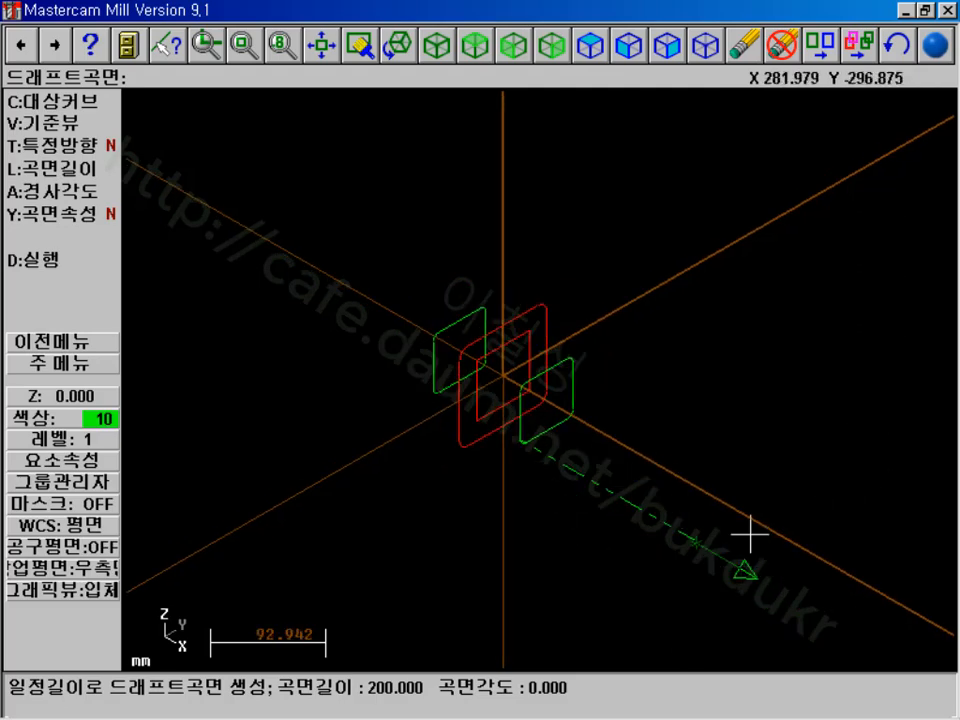
click(35, 259)
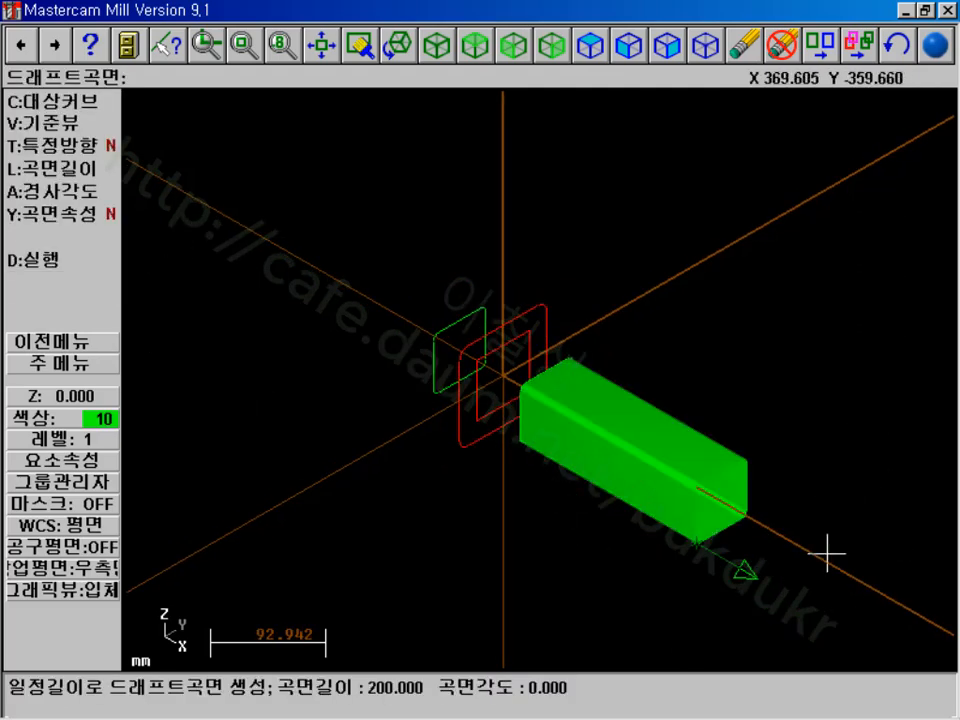
scroll(826, 548, up, 3)
scroll(825, 546, down, 2)
click(397, 45)
click(551, 343)
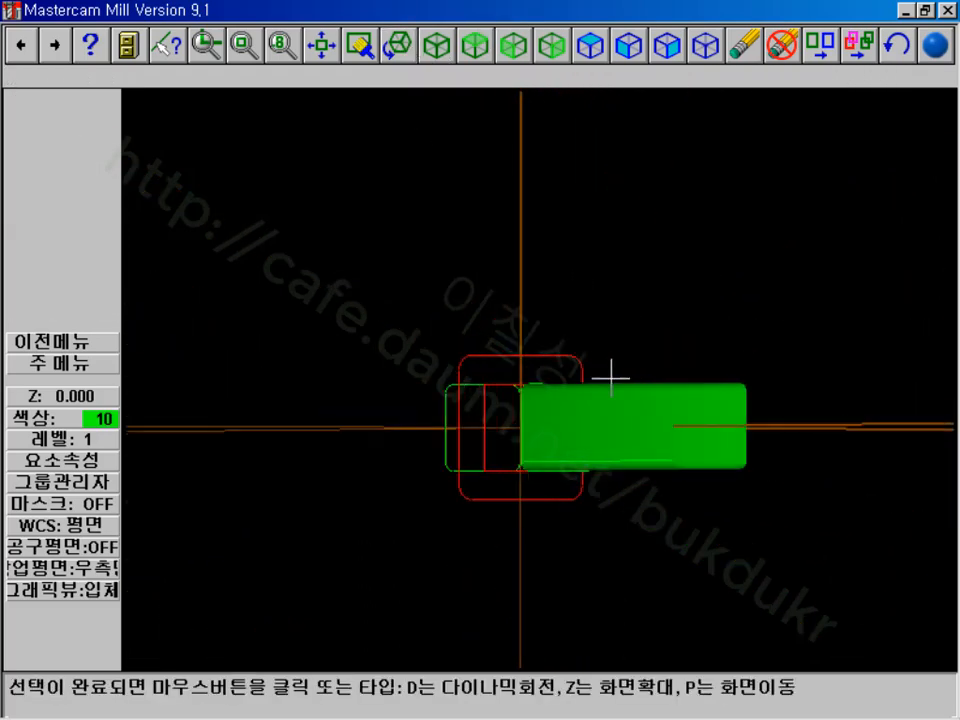
click(588, 435)
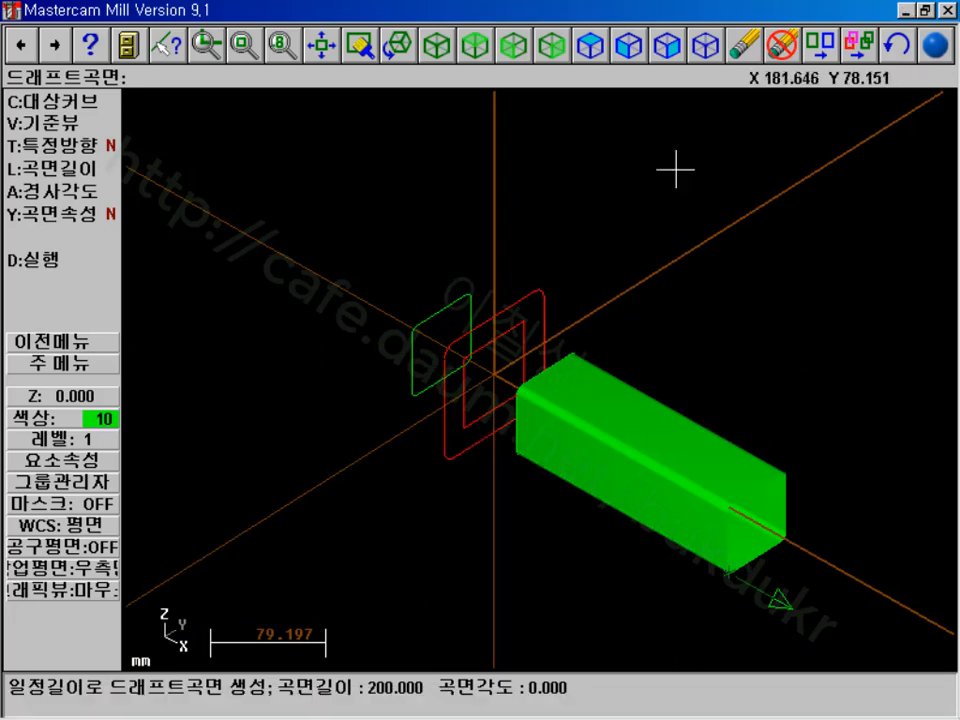
- Undo the draft surface and leave the draft command
click(896, 44)
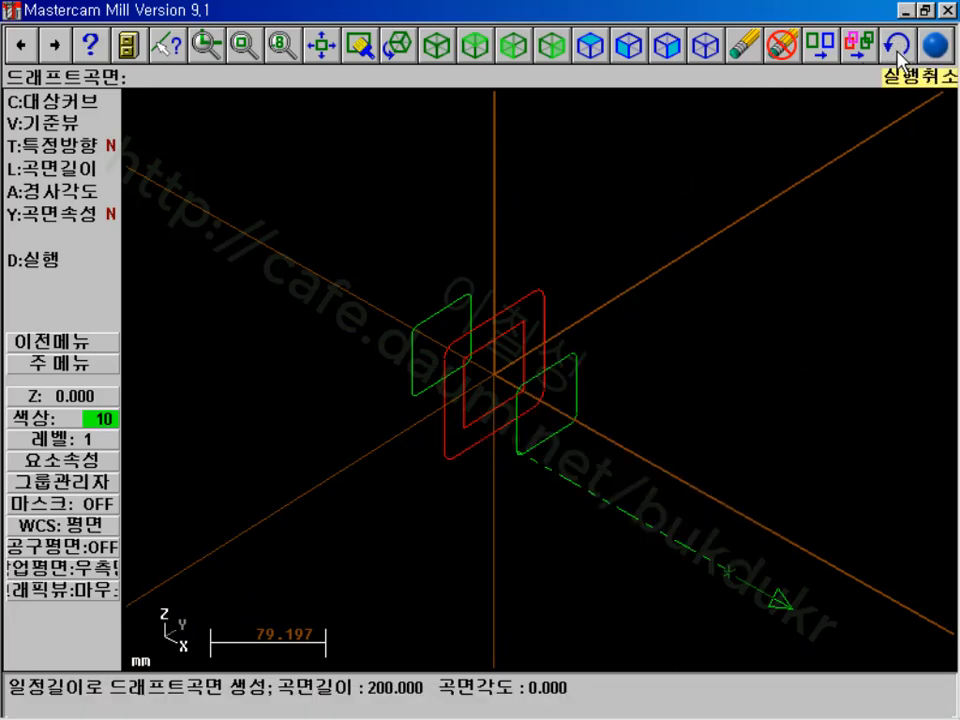
click(95, 364)
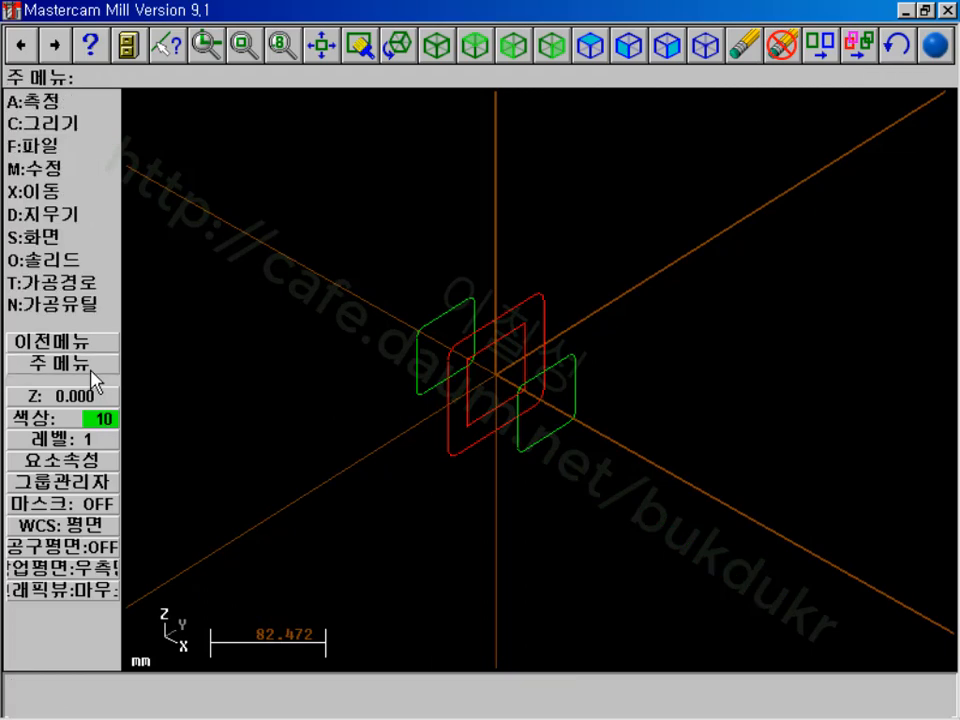
- Create a flat boundary surface inside the chained positive-X green profile and inspect it from different angles
scroll(457, 433, up, 4)
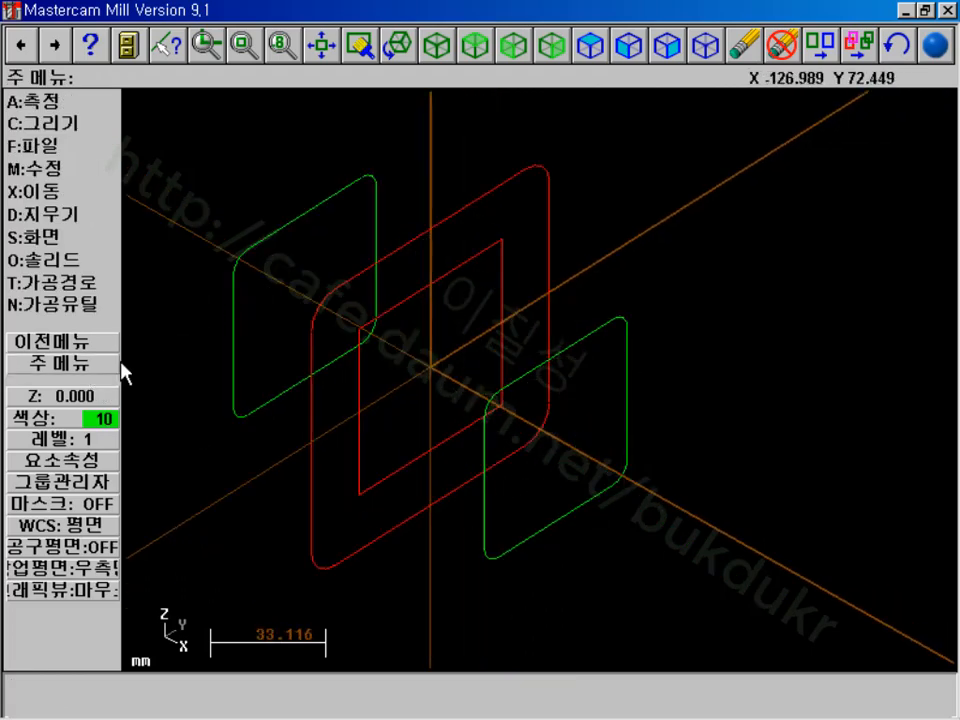
click(38, 123)
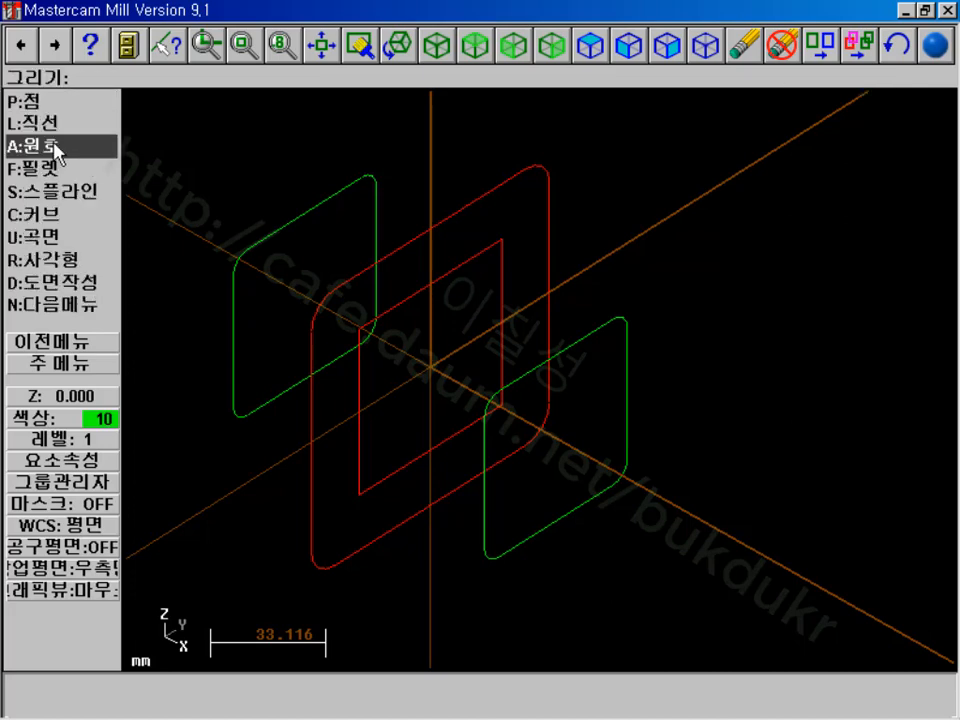
click(56, 236)
click(68, 281)
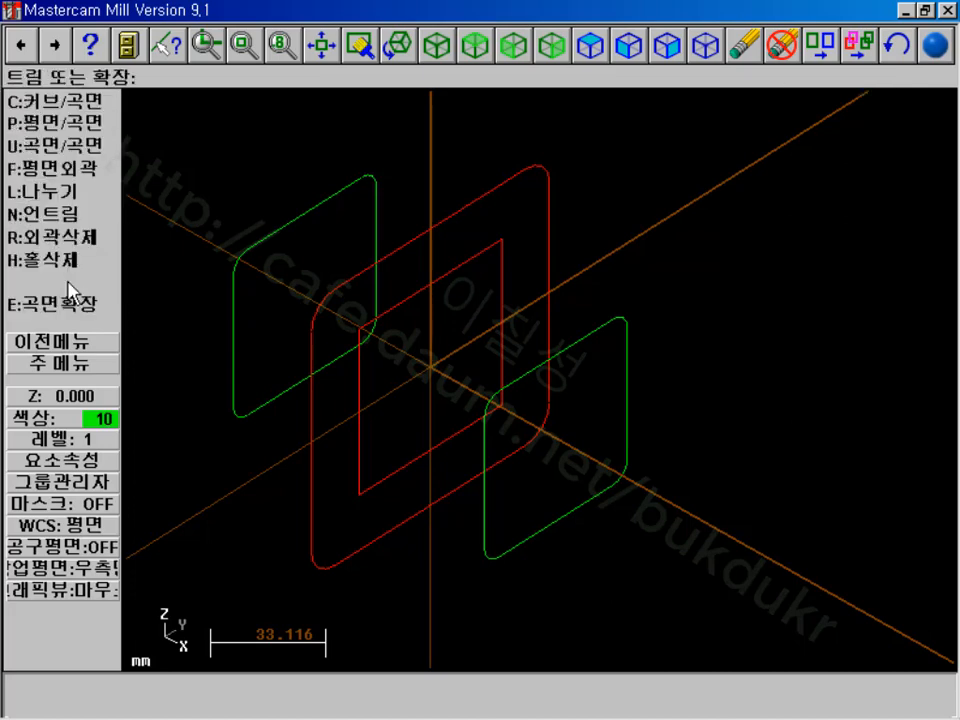
click(65, 170)
key(c)
click(487, 519)
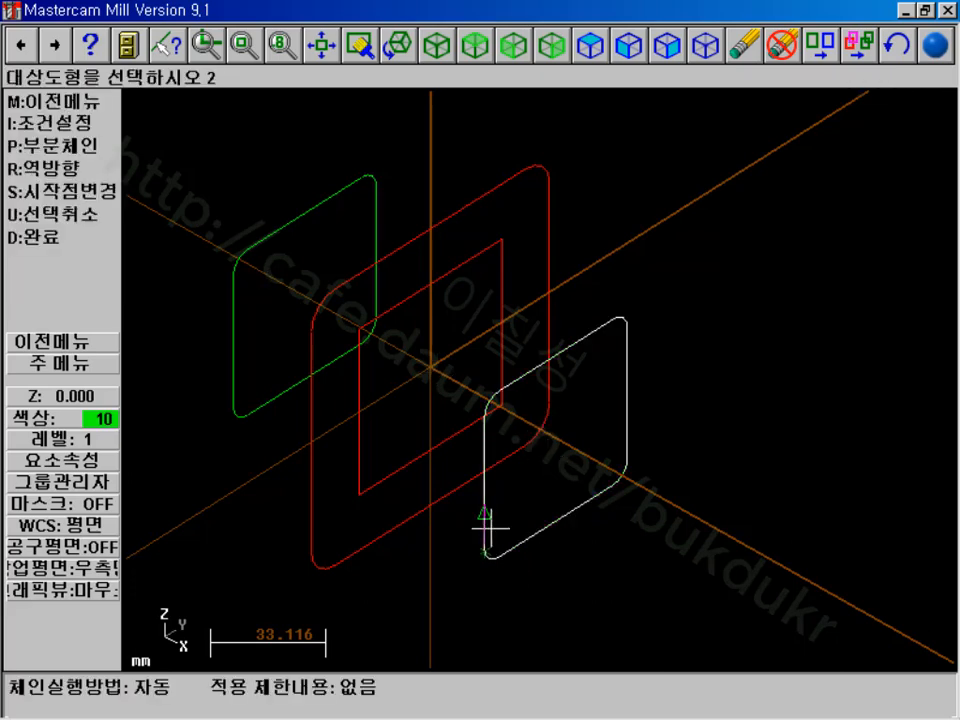
click(58, 240)
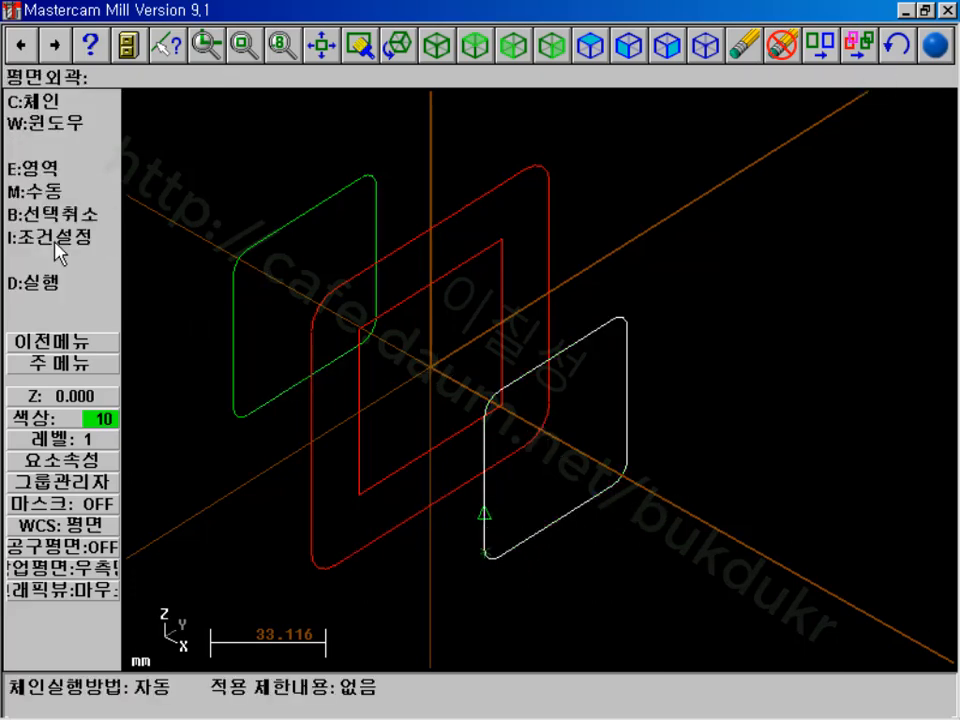
click(43, 284)
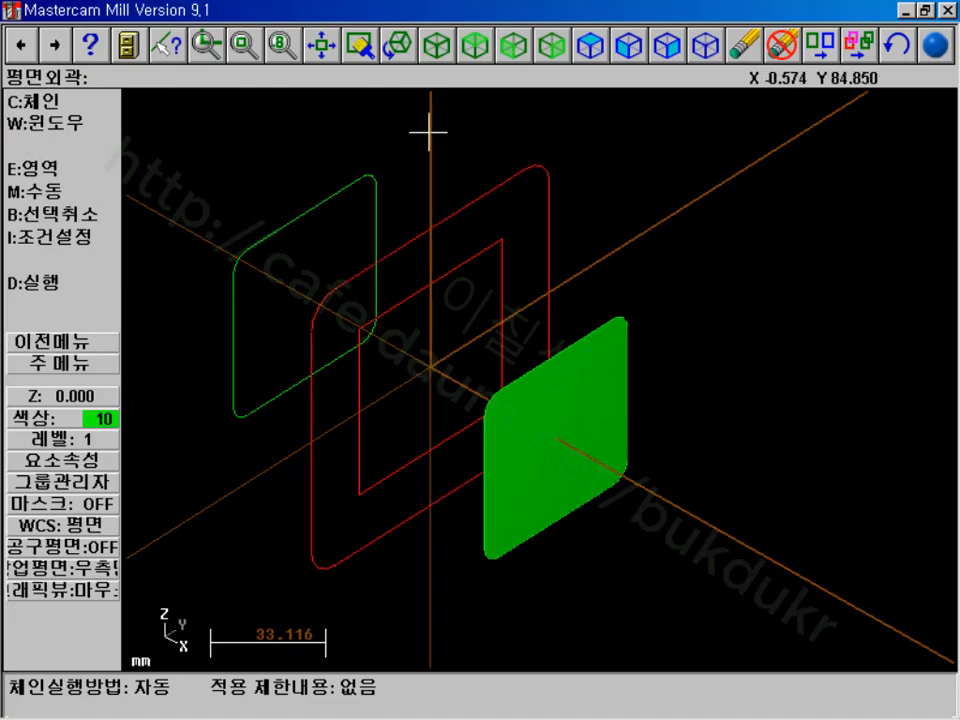
click(398, 44)
click(392, 343)
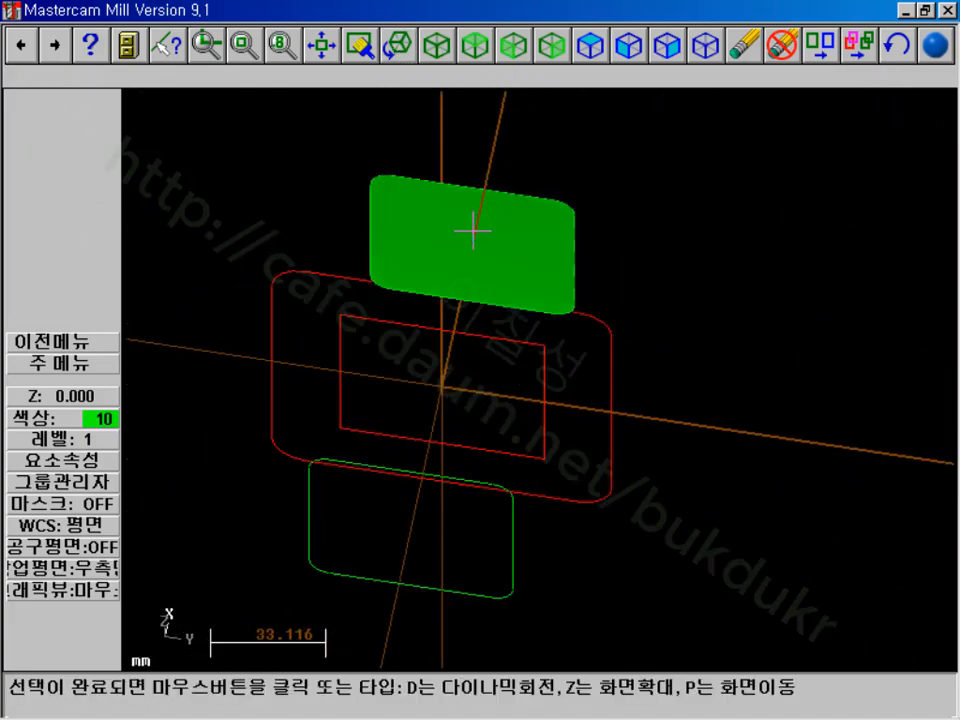
click(380, 388)
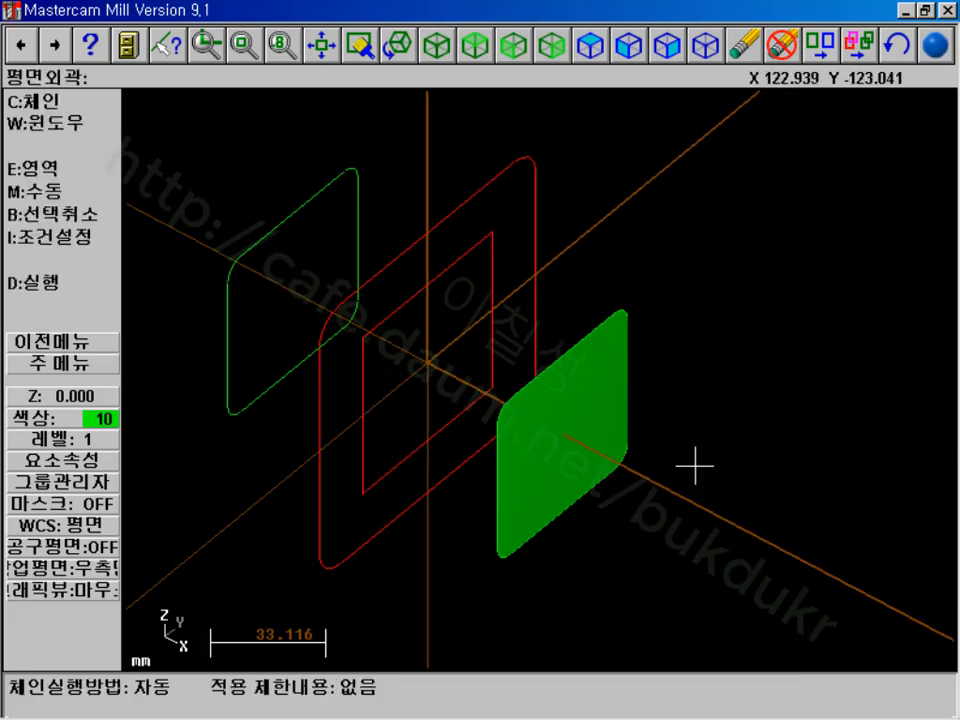
scroll(585, 358, up, 2)
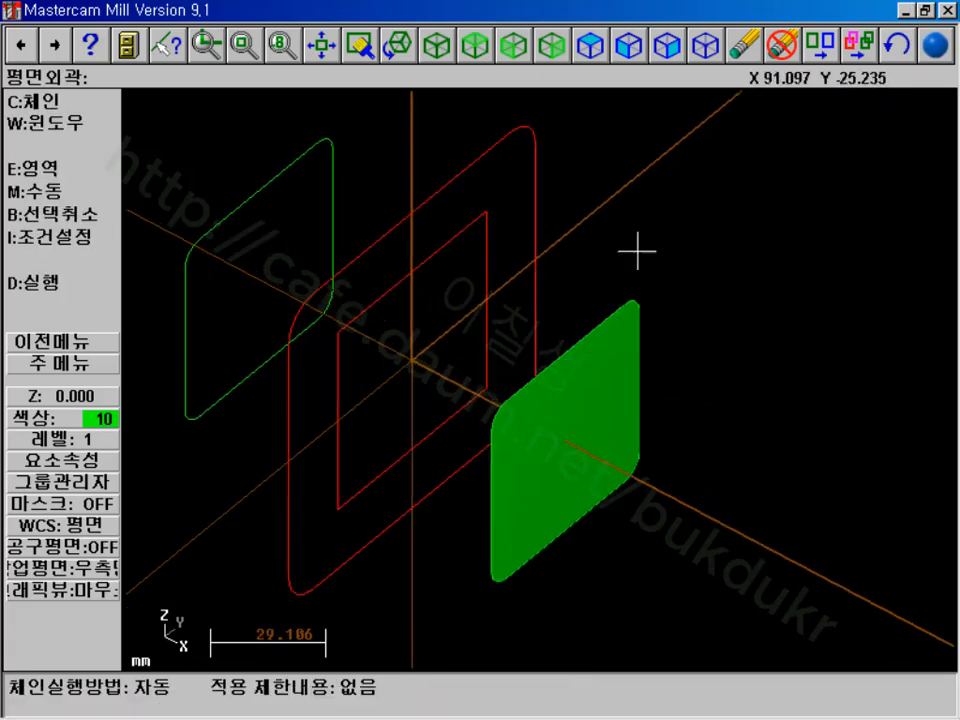
- Undo the flat boundary surface and restore the isometric view with the construction plane set to top
click(895, 46)
scroll(703, 252, down, 2)
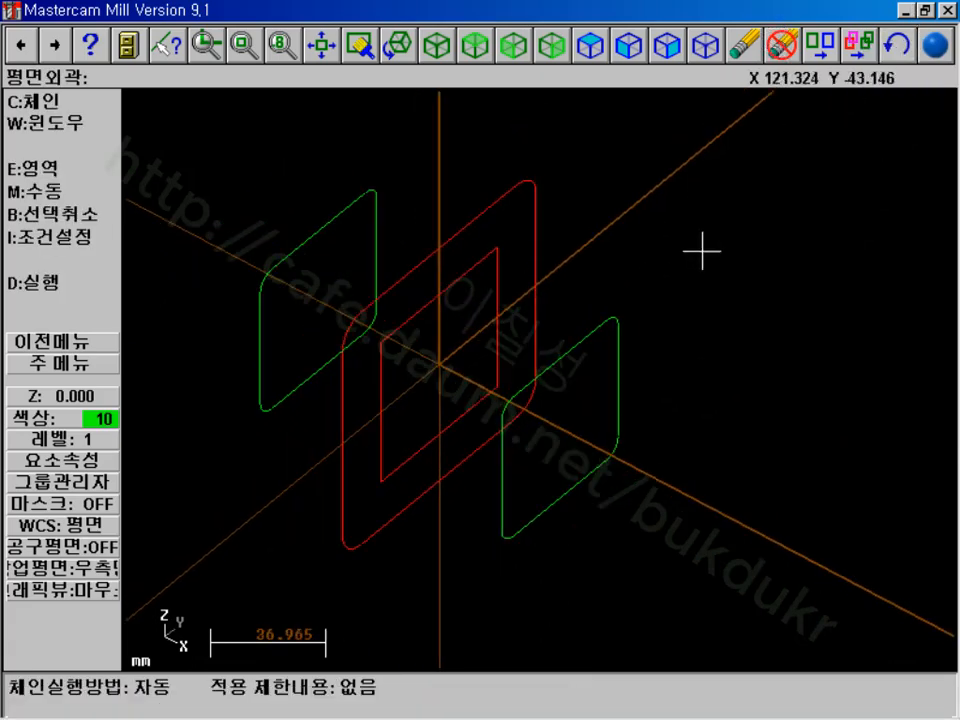
scroll(703, 252, down, 1)
click(479, 40)
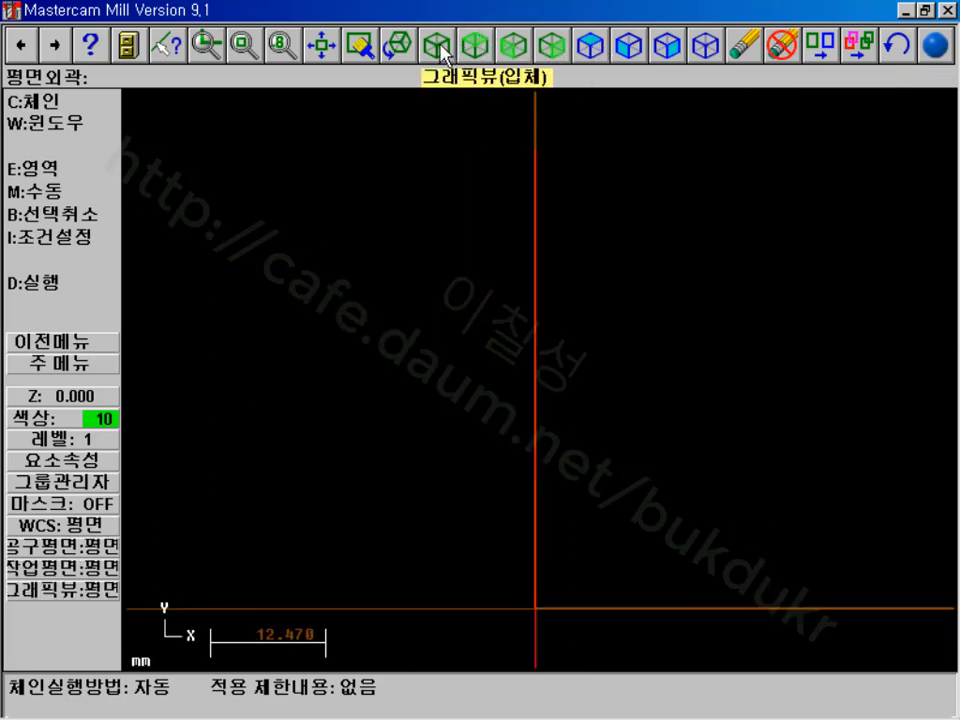
click(438, 46)
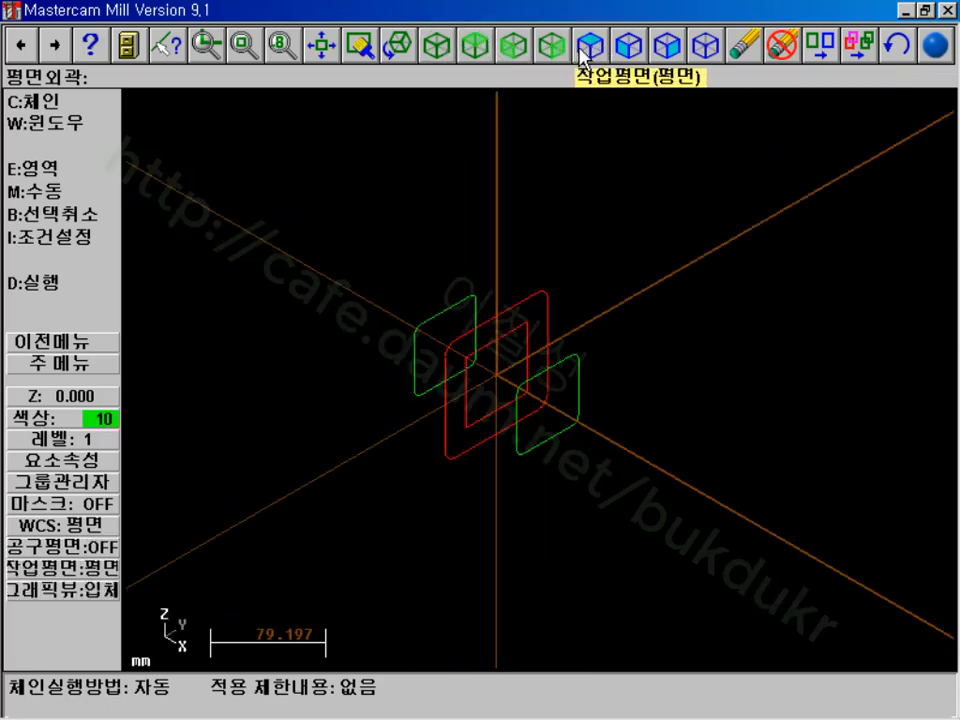
click(77, 376)
click(70, 126)
click(60, 124)
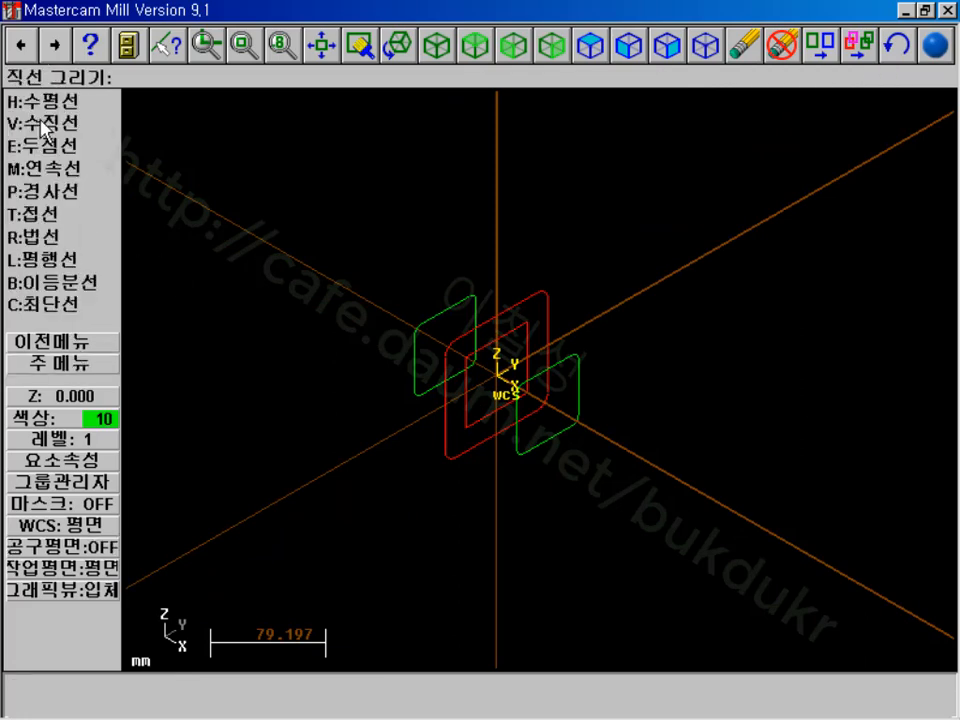
click(45, 124)
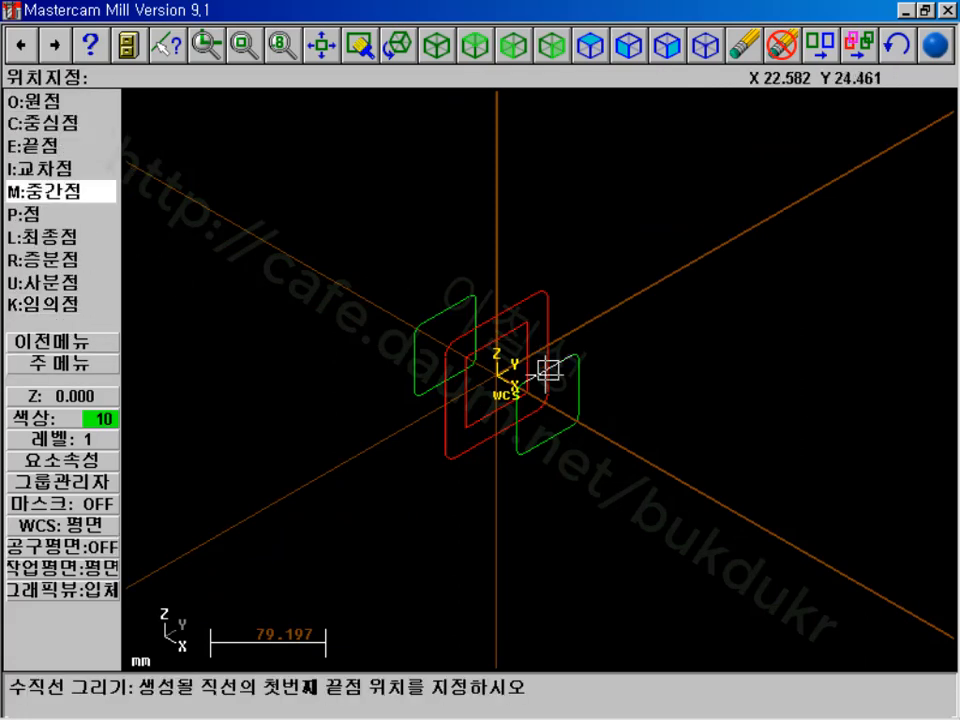
click(497, 376)
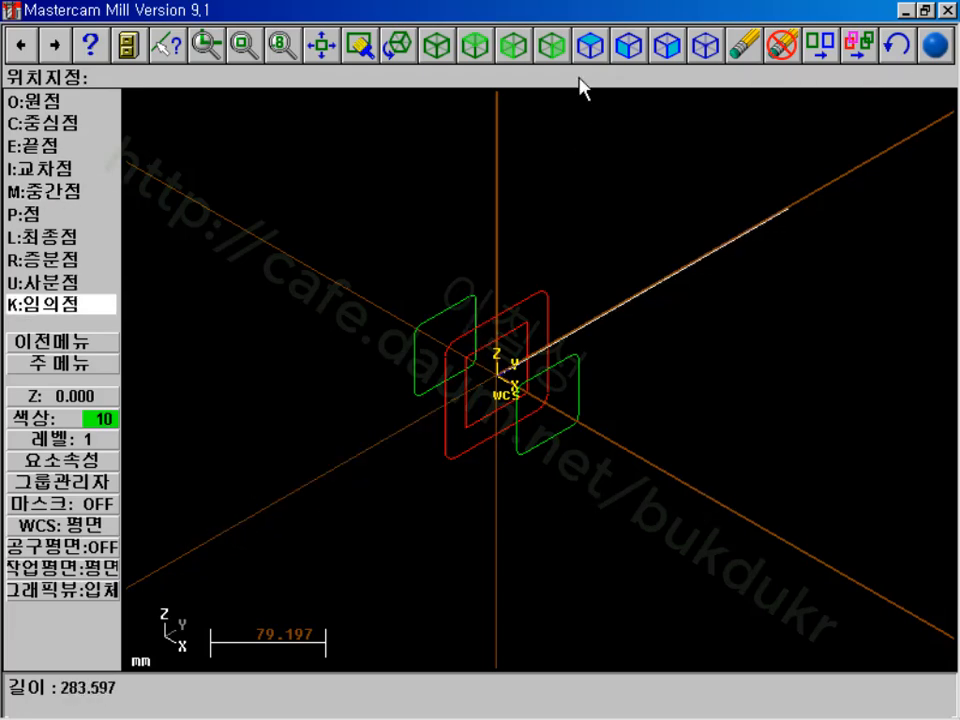
click(676, 50)
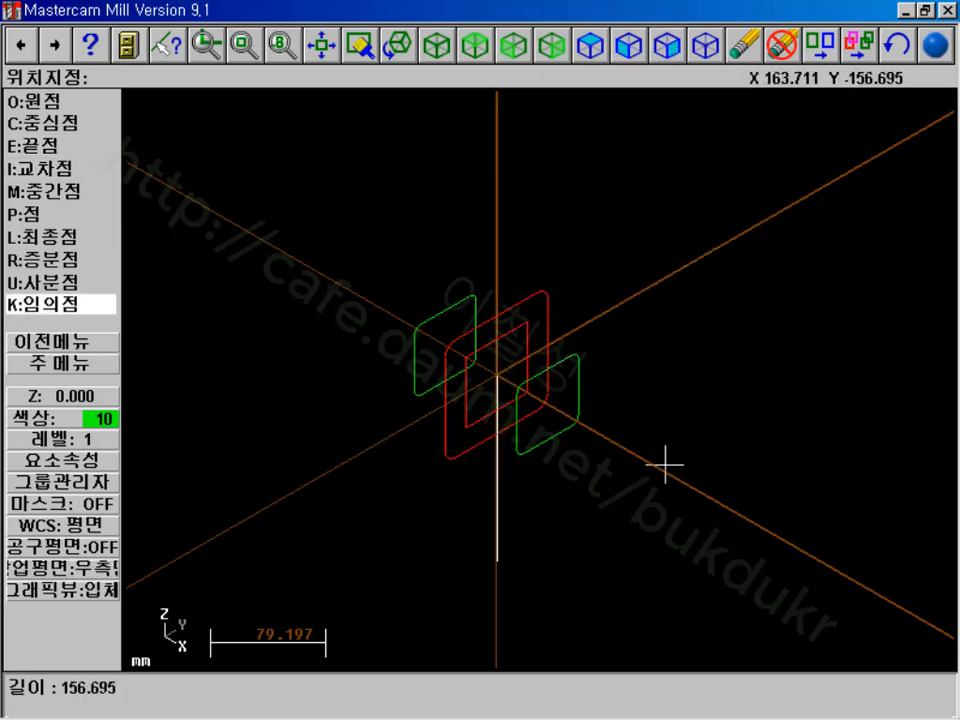
click(592, 45)
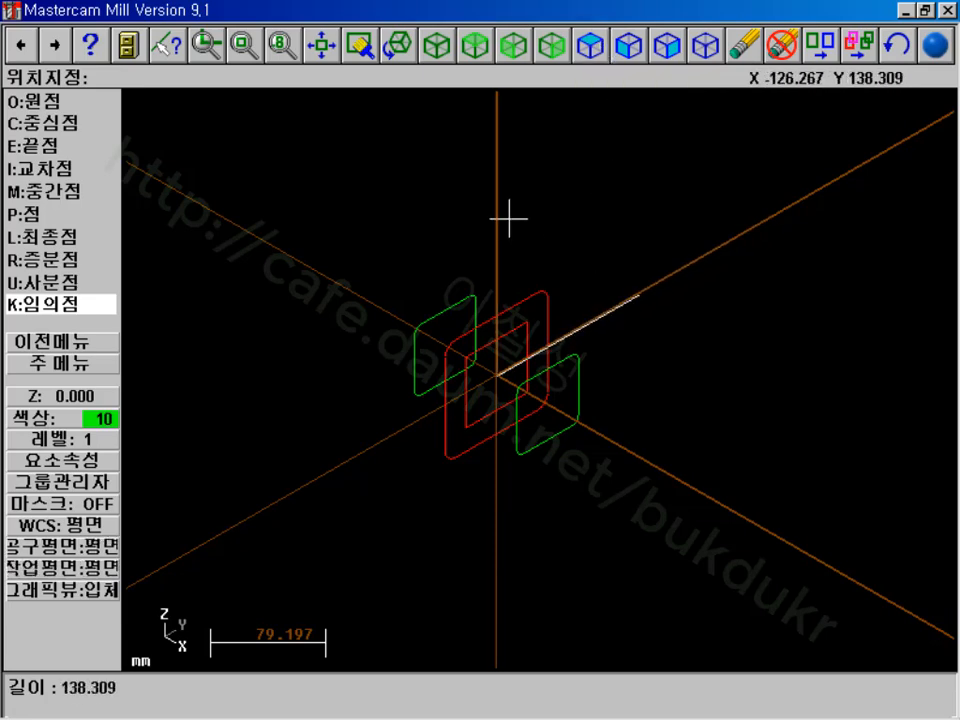
click(112, 343)
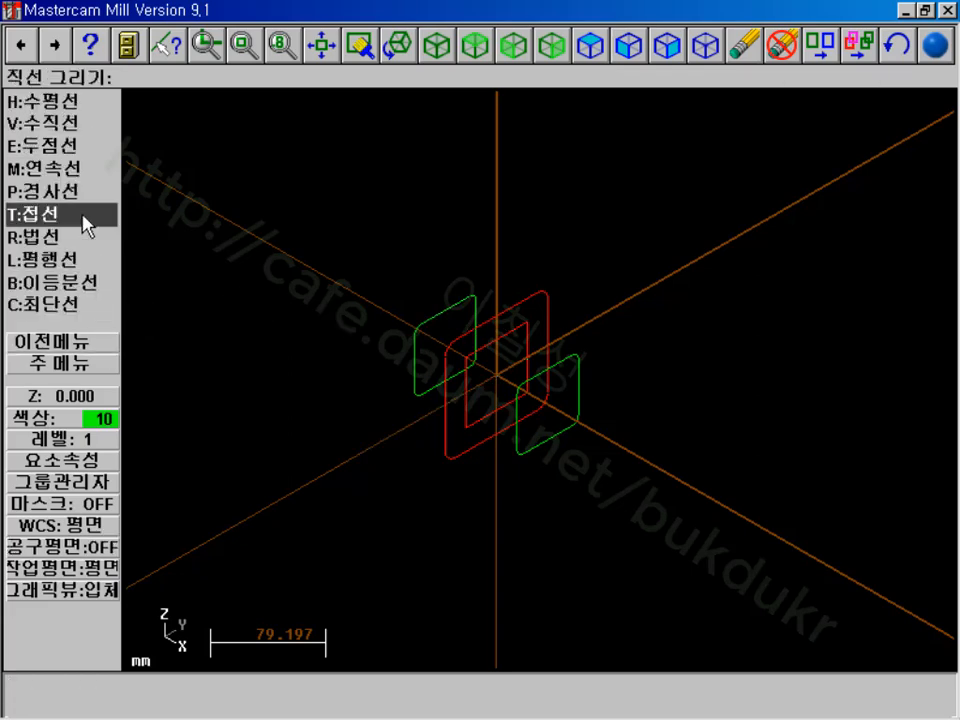
- Draw a horizontal line about 222 mm long from the origin along the positive X axis, at Y 0
click(70, 103)
click(498, 377)
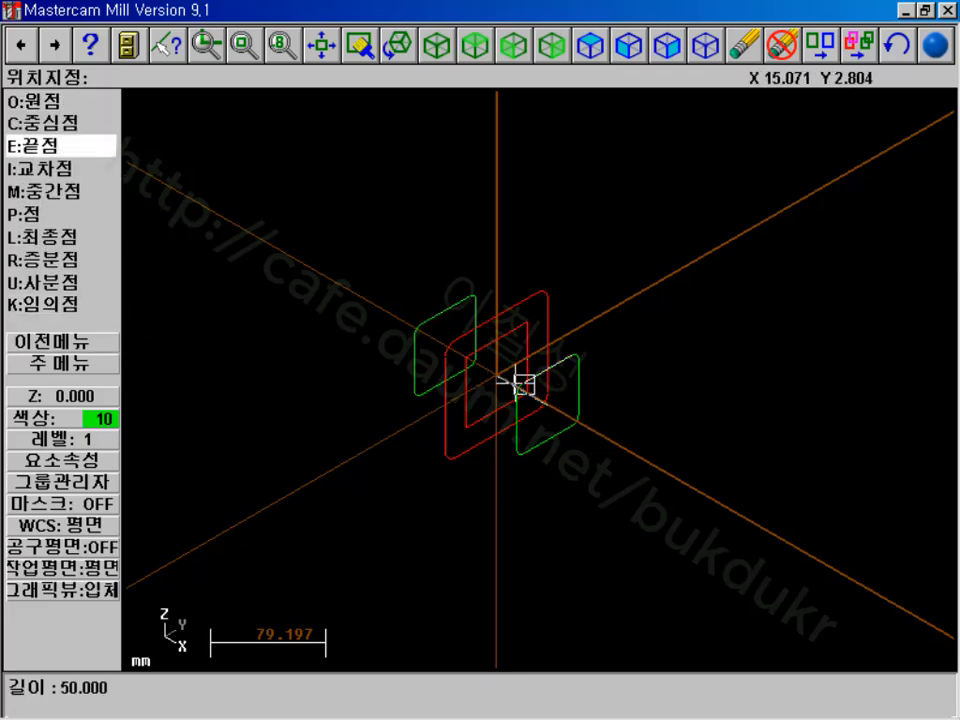
click(738, 499)
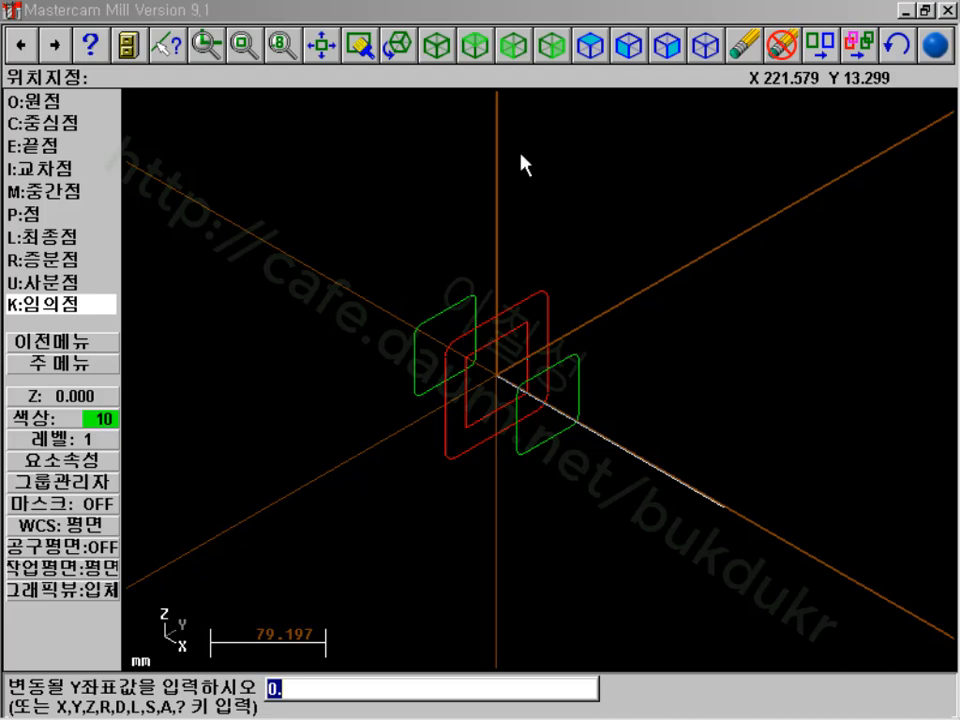
key(Return)
click(72, 365)
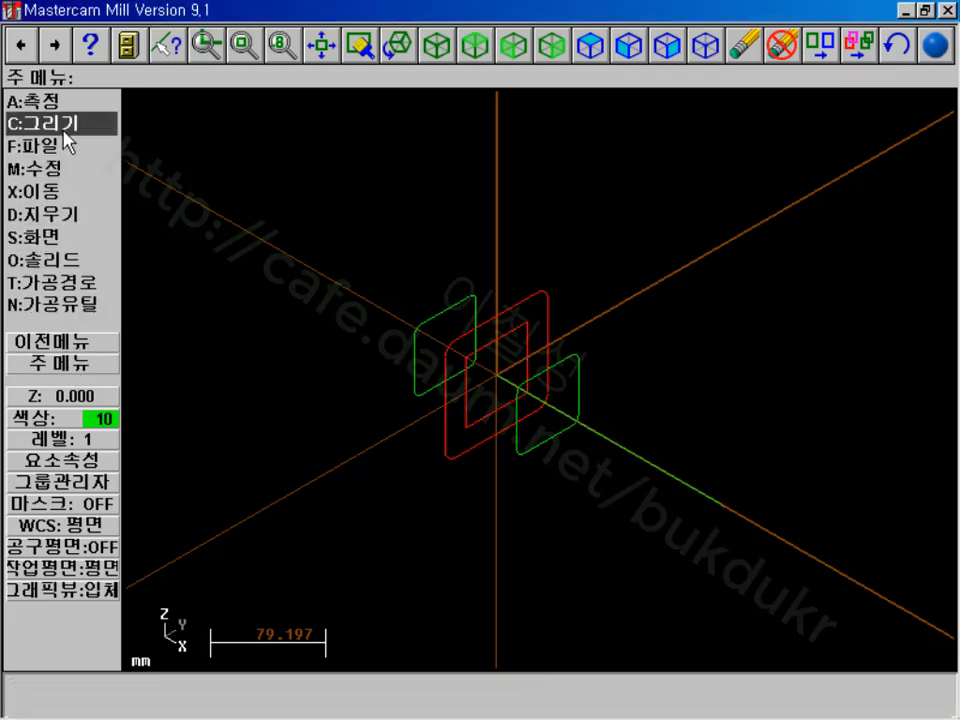
- Draw a vertical line about 255 mm long in the positive Y direction from the X-axis line's free end
click(66, 126)
click(47, 120)
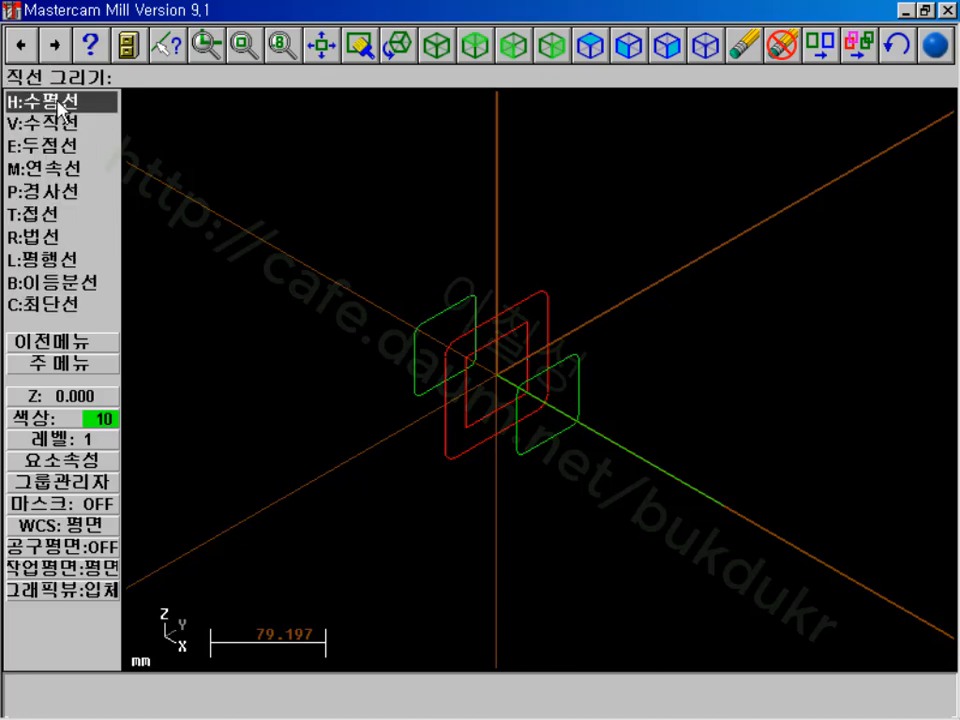
click(55, 124)
click(725, 508)
key(k)
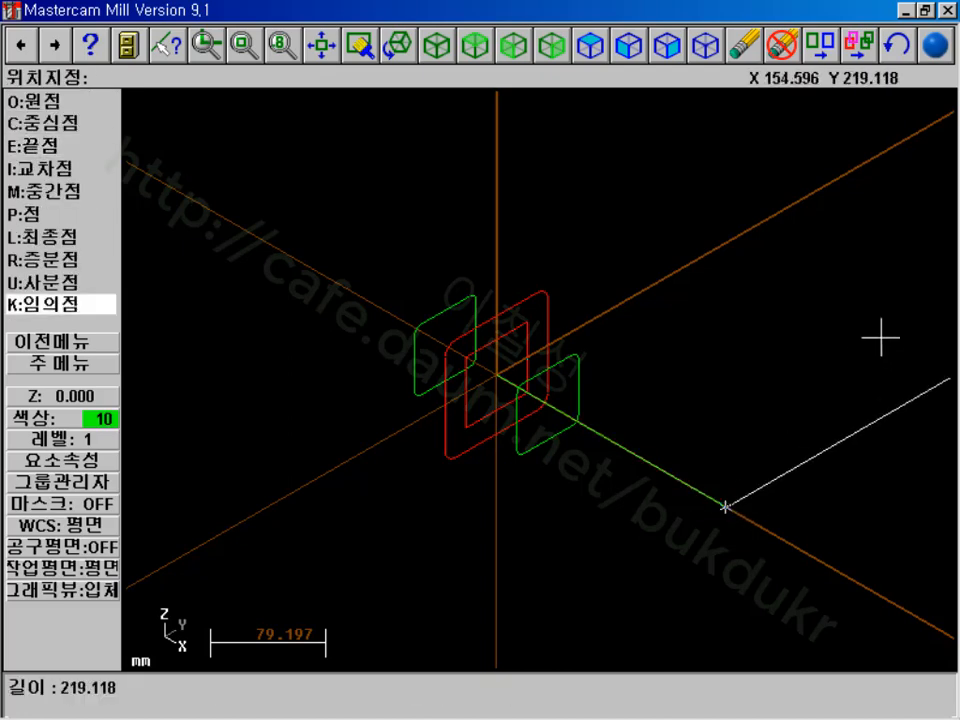
click(917, 315)
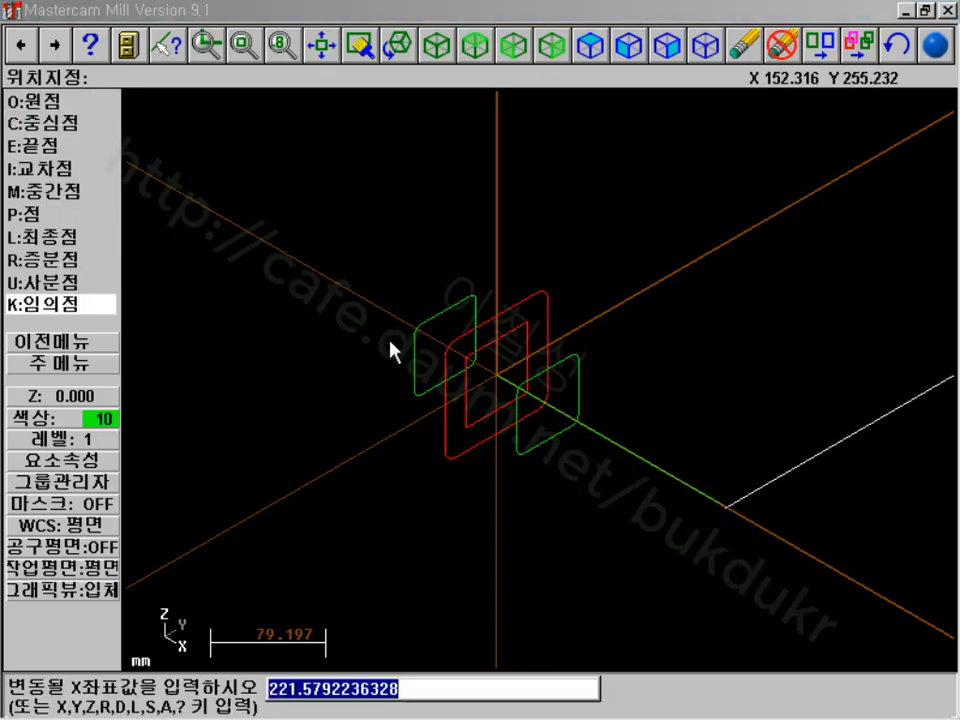
key(Return)
click(322, 50)
scroll(483, 352, down, 3)
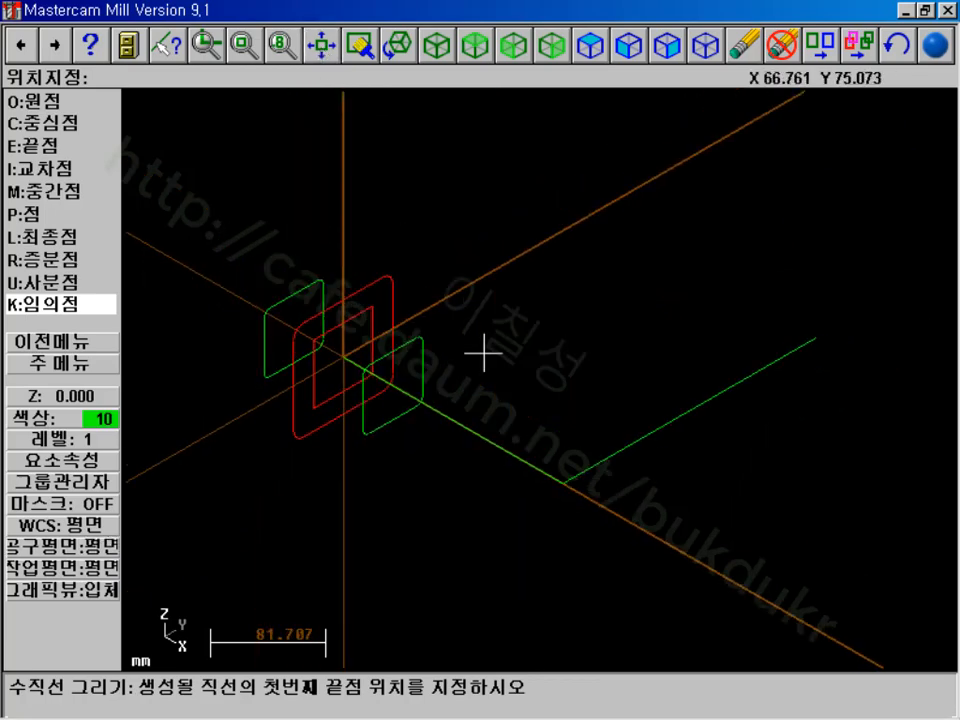
scroll(483, 352, down, 1)
click(78, 365)
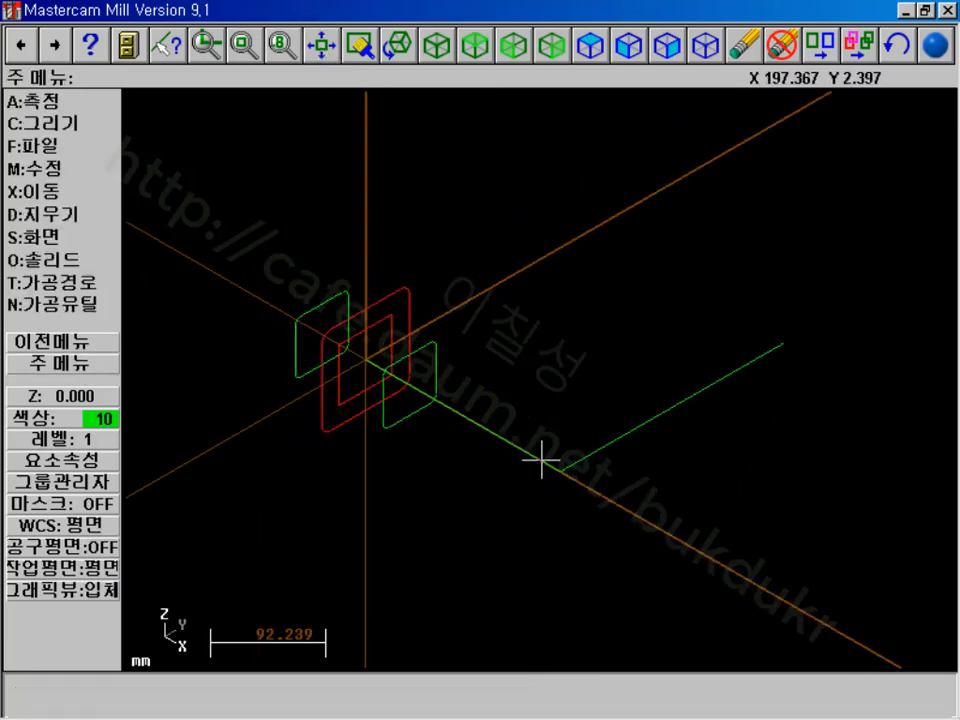
- Try a 20 mm radius fillet at the corner between the two new lines and undo it
click(60, 168)
click(62, 101)
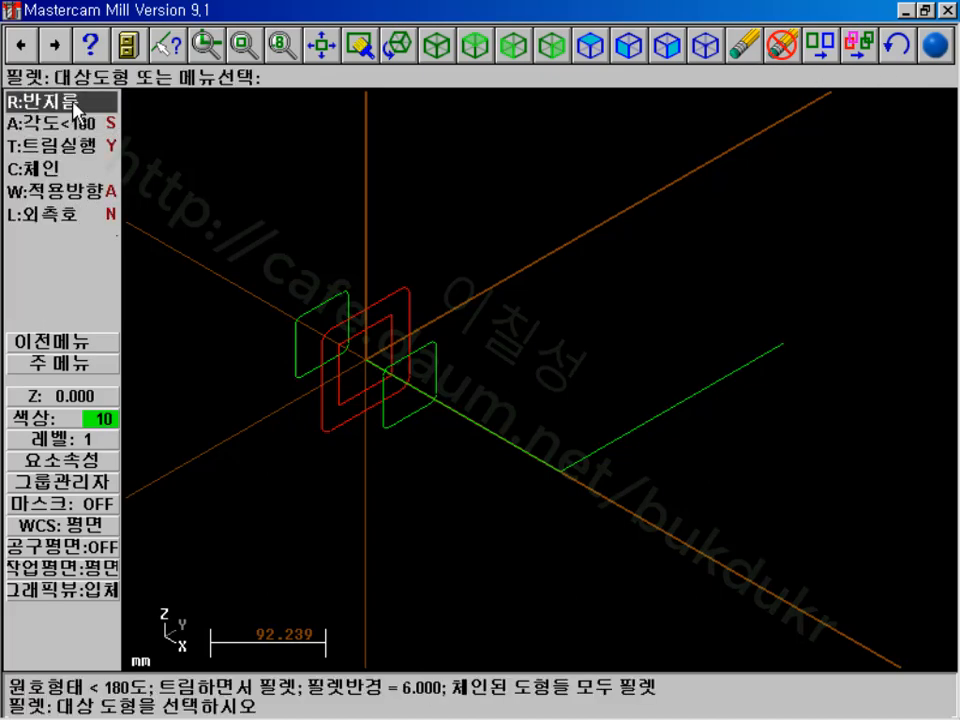
click(73, 104)
key(Return)
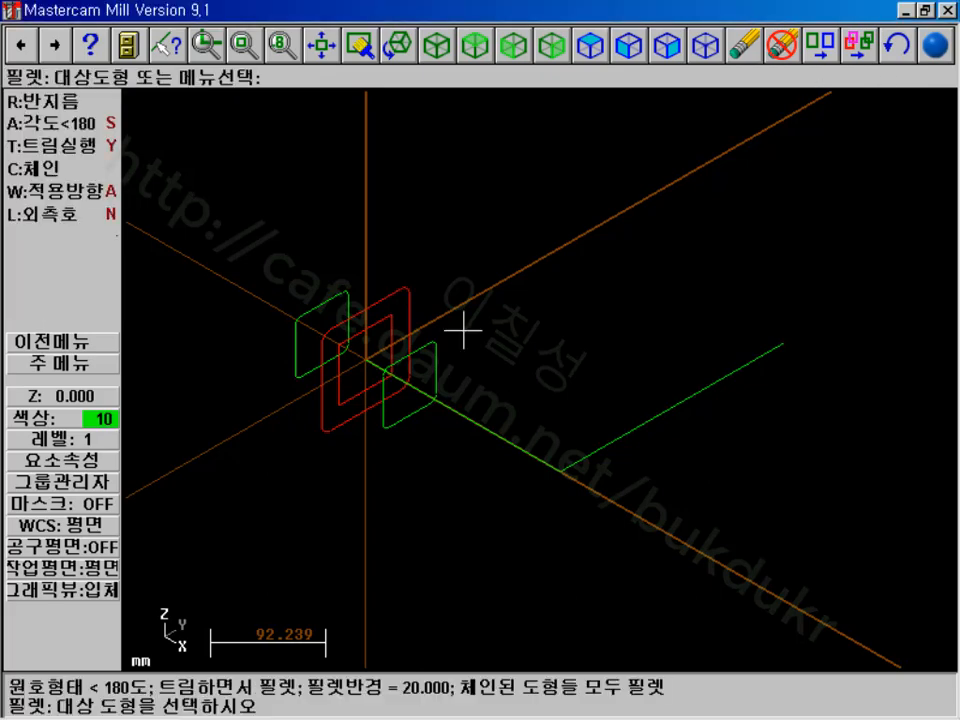
click(628, 436)
click(630, 440)
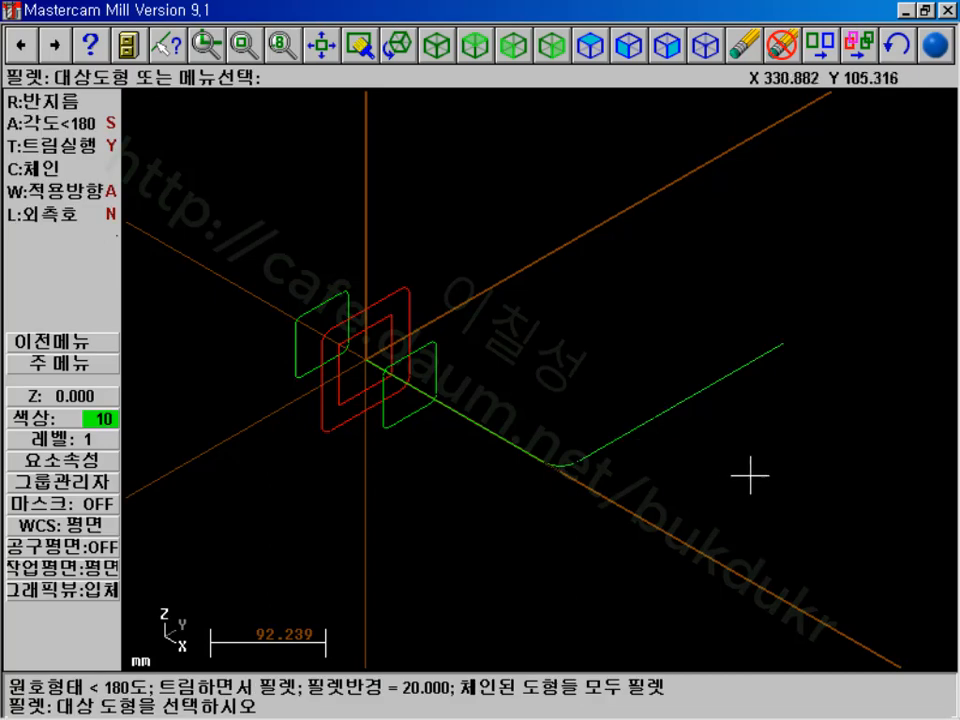
click(888, 52)
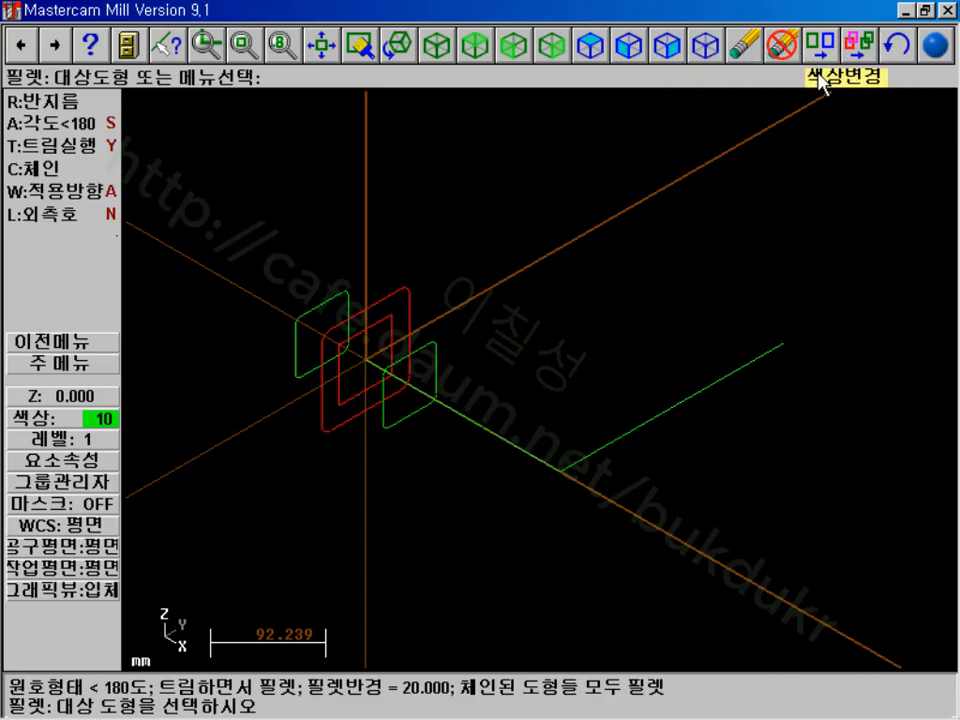
- Fillet the corner between the two new lines with a radius of 50 mm
click(85, 102)
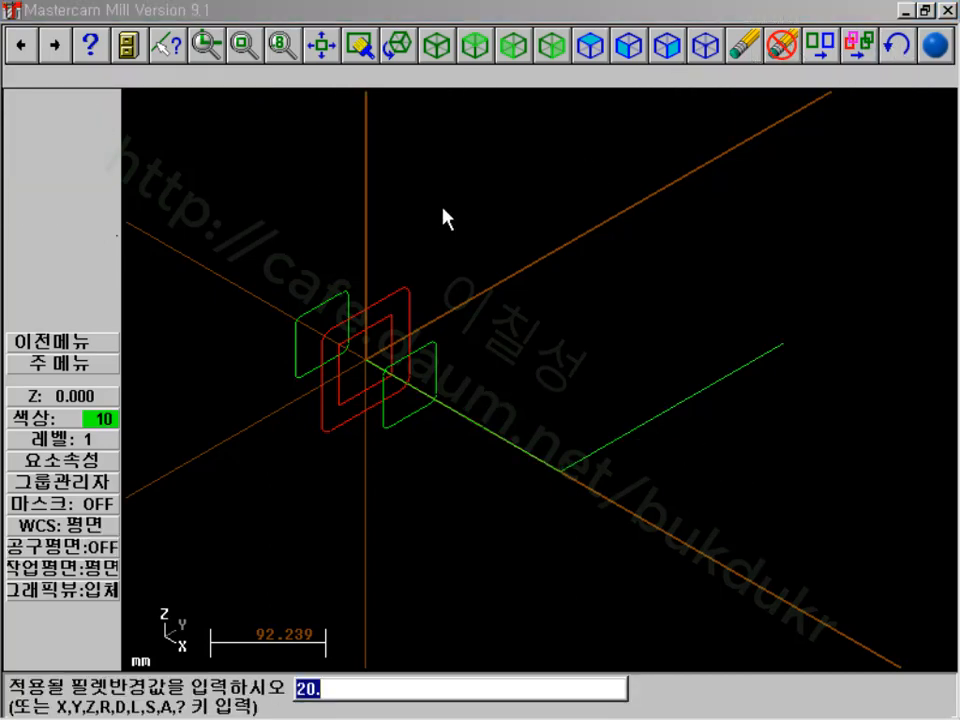
text(50)
key(Return)
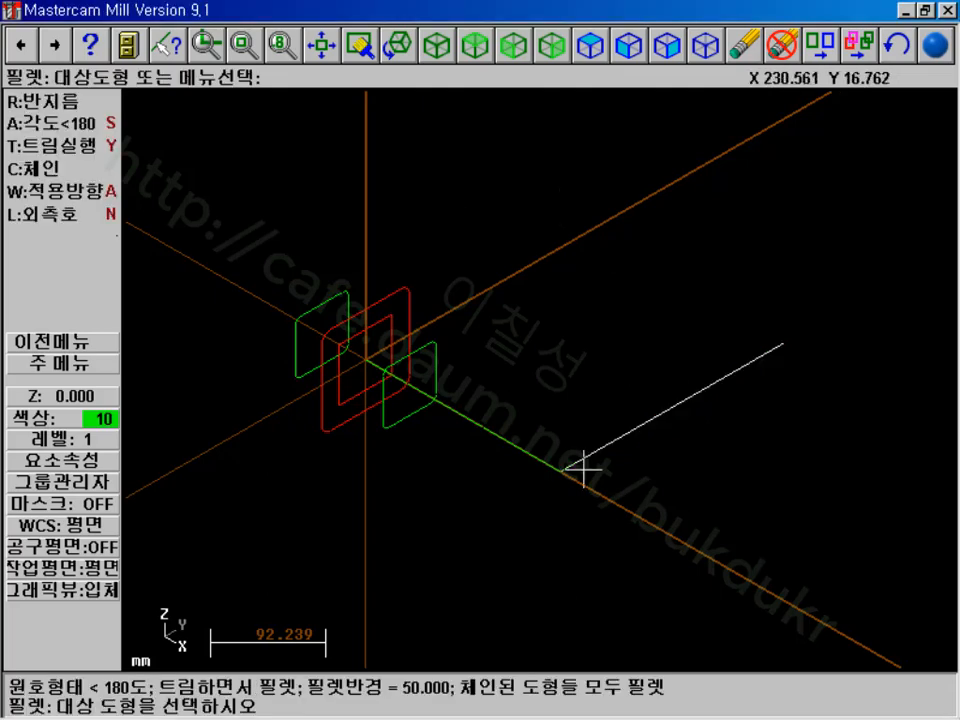
click(513, 452)
click(636, 428)
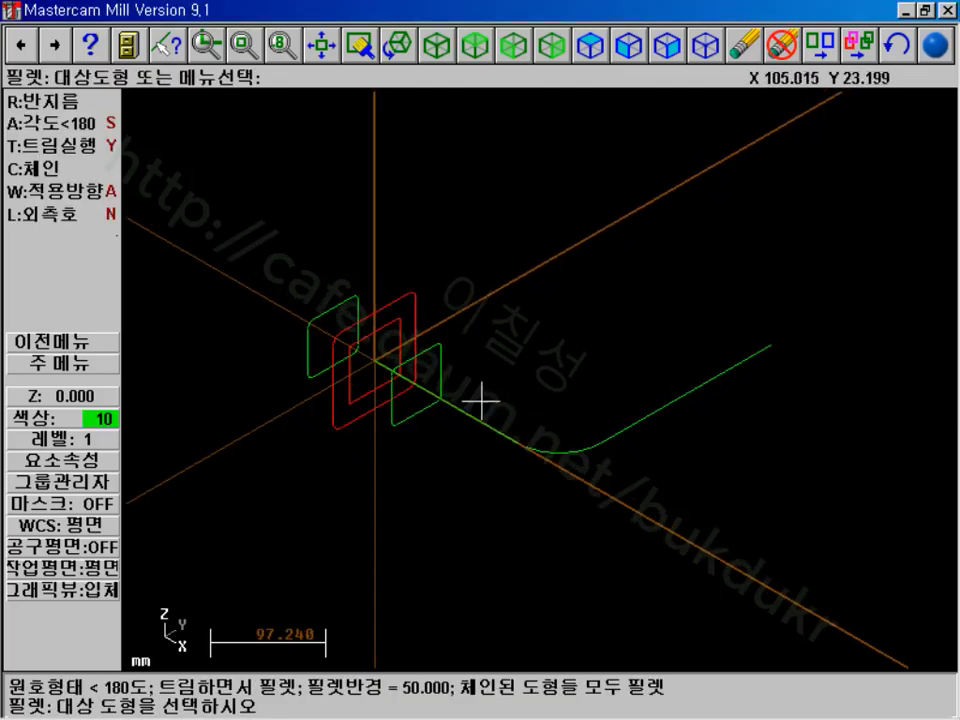
click(100, 368)
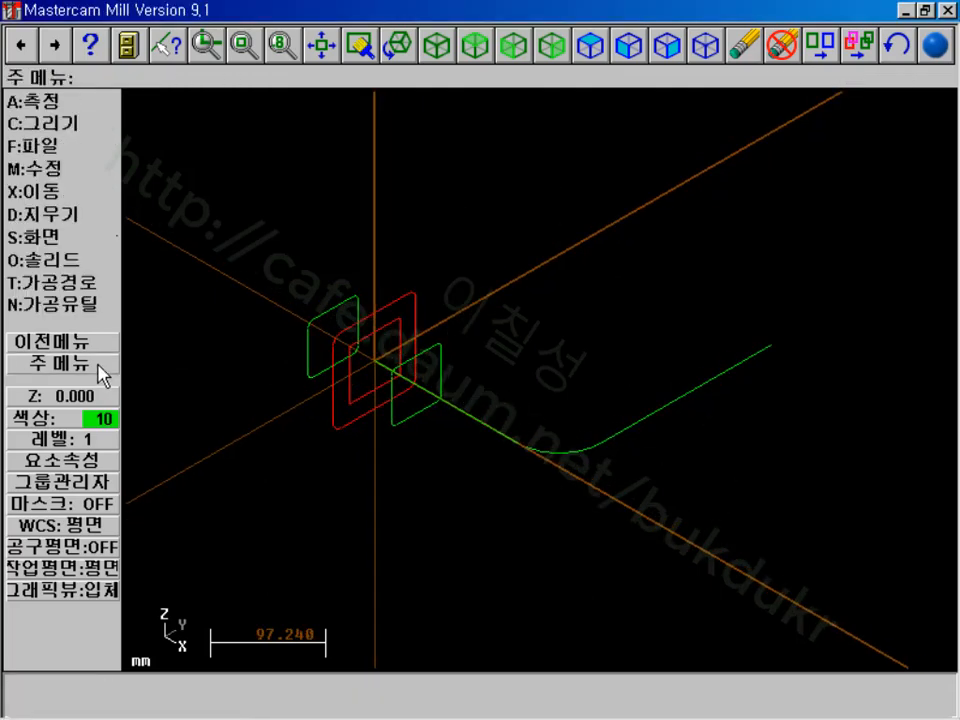
- Start a swept surface and chain the outer red rounded profile as its section contour
click(70, 127)
click(65, 237)
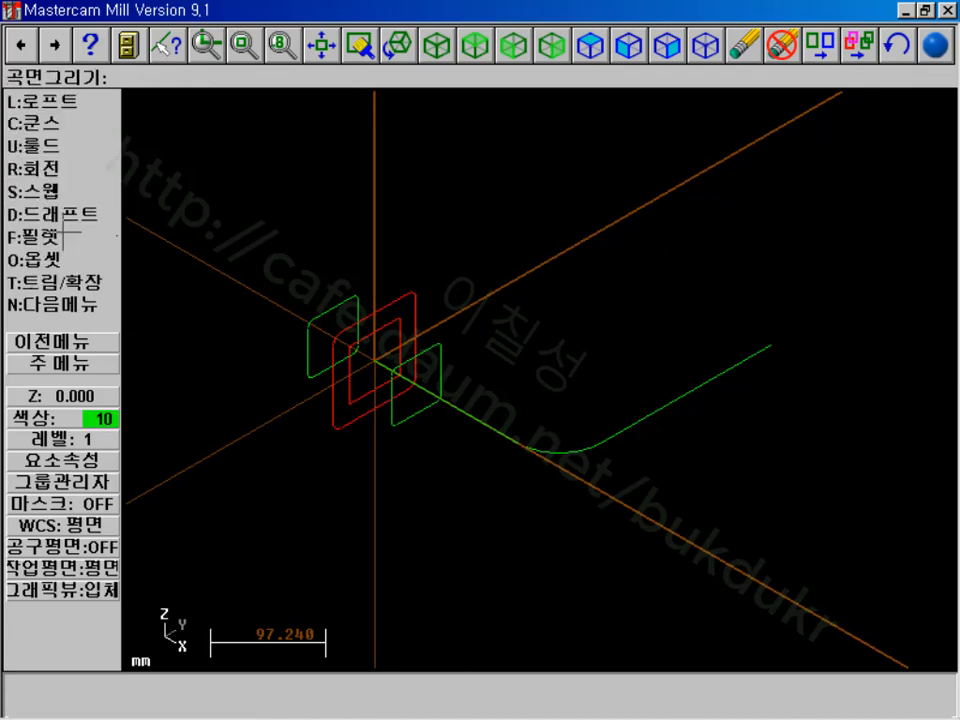
click(64, 190)
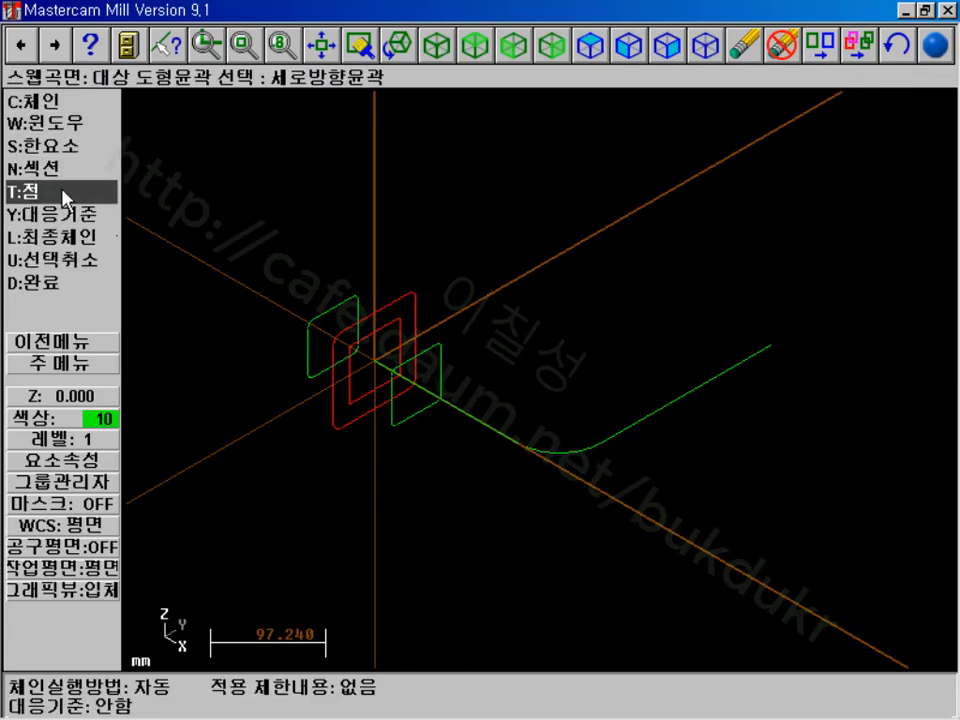
click(53, 104)
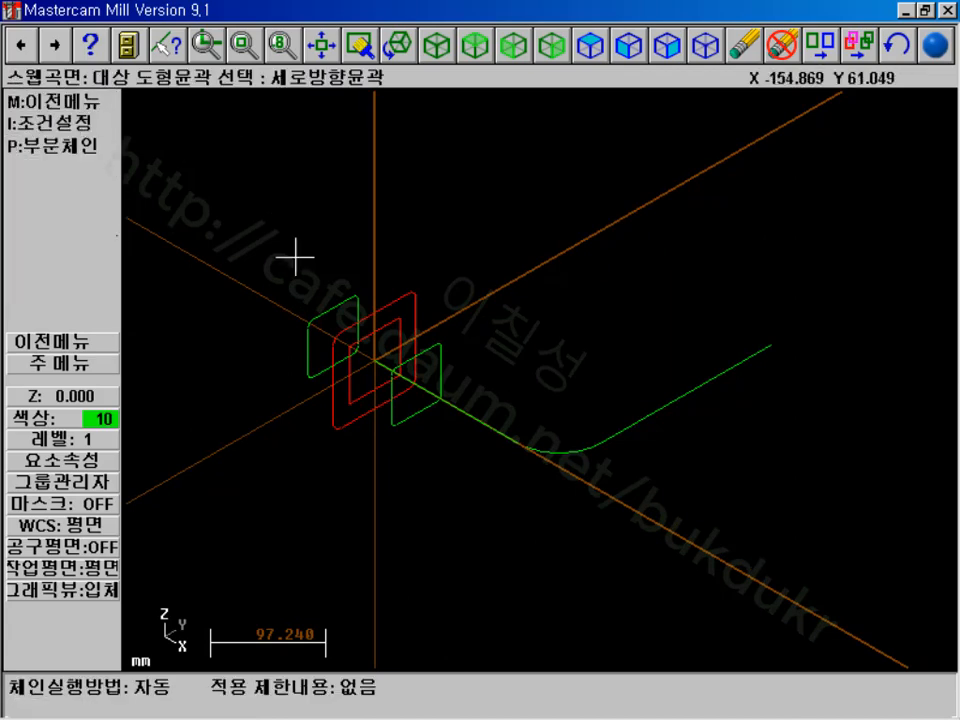
click(330, 399)
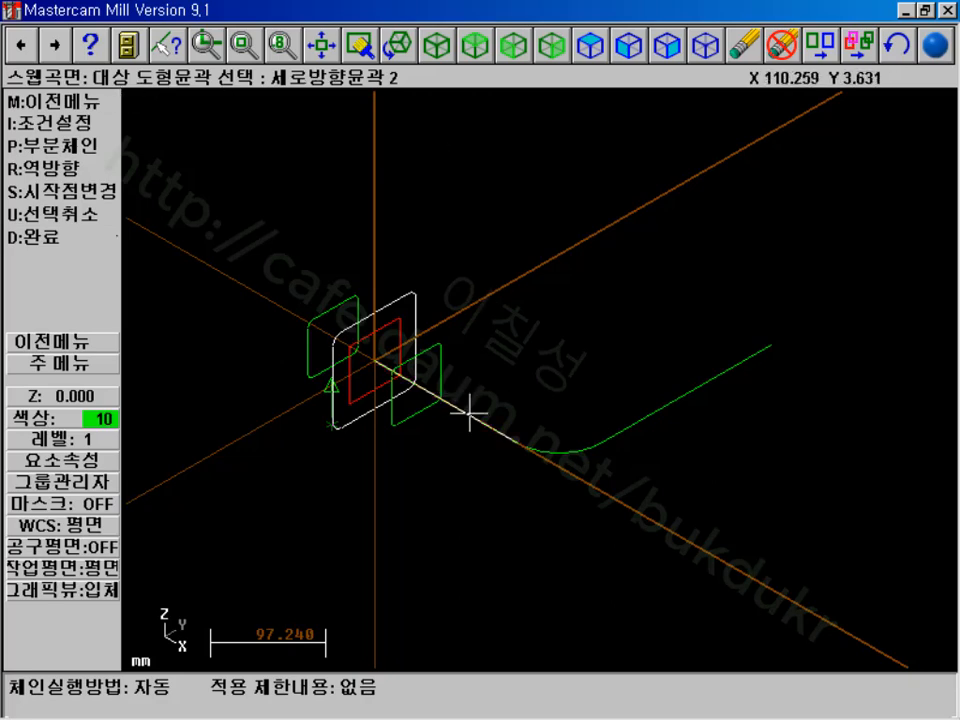
click(58, 238)
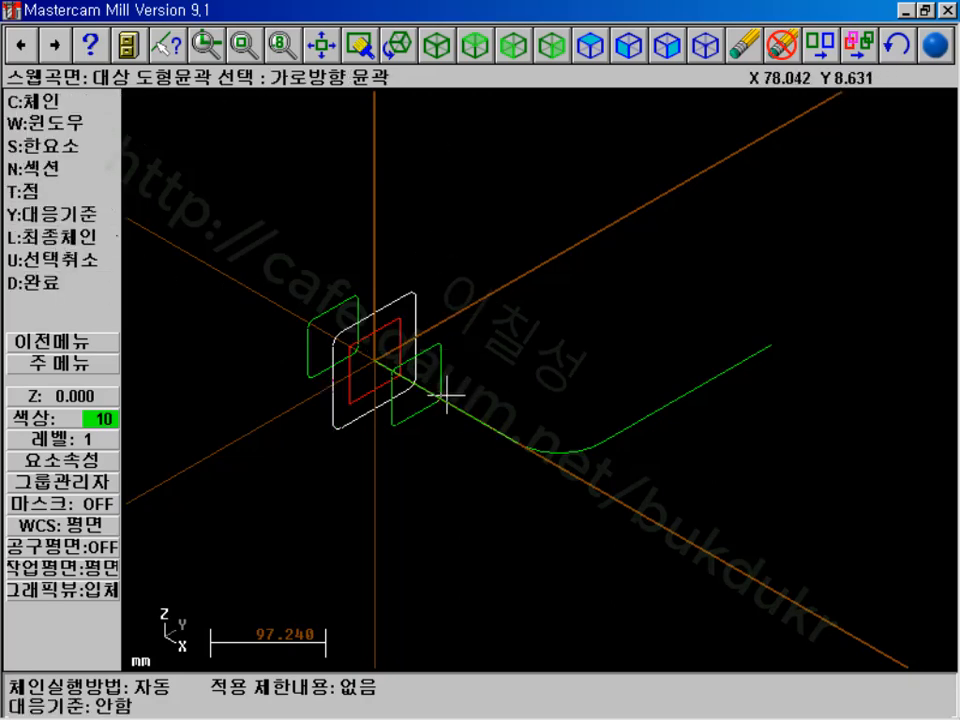
- Use the filleted L-shaped chain as the sweep path, create the swept surface and inspect it from another angle
click(381, 369)
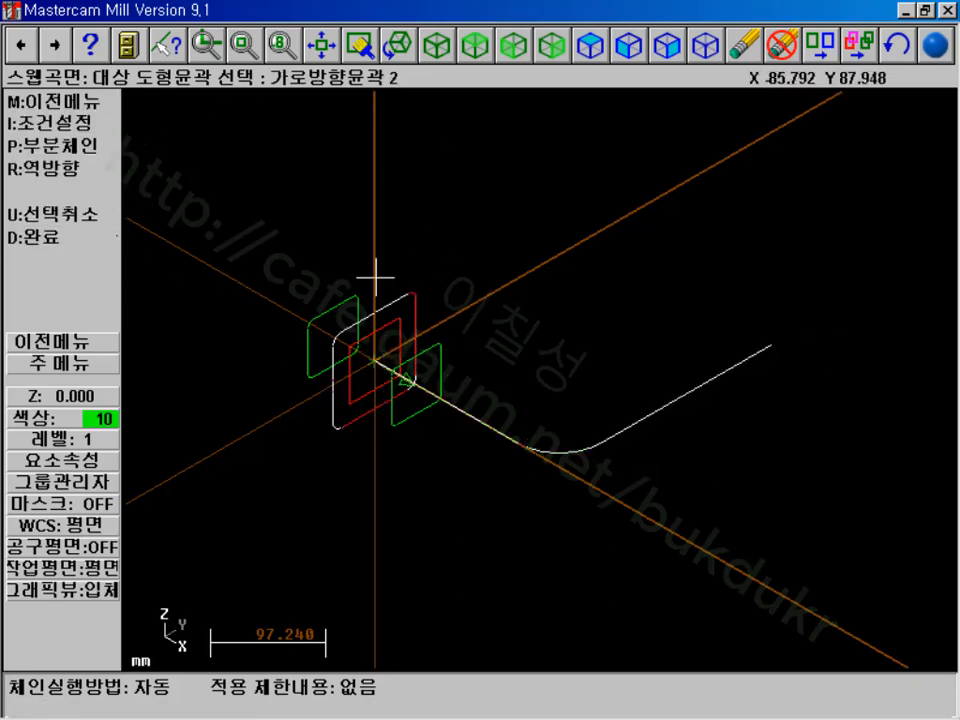
click(56, 240)
click(33, 170)
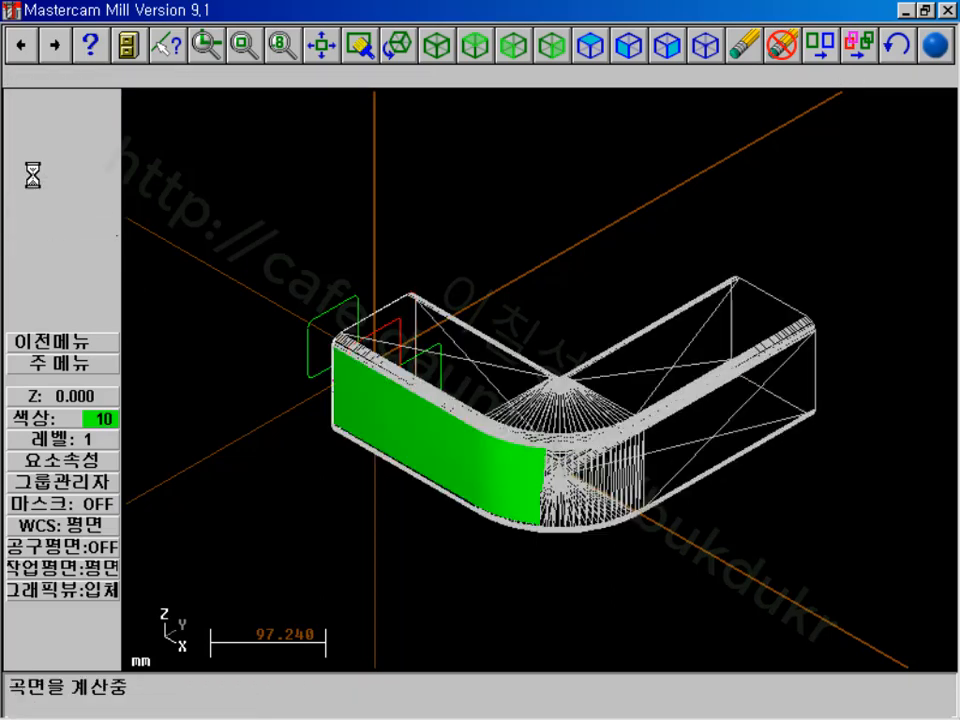
click(66, 363)
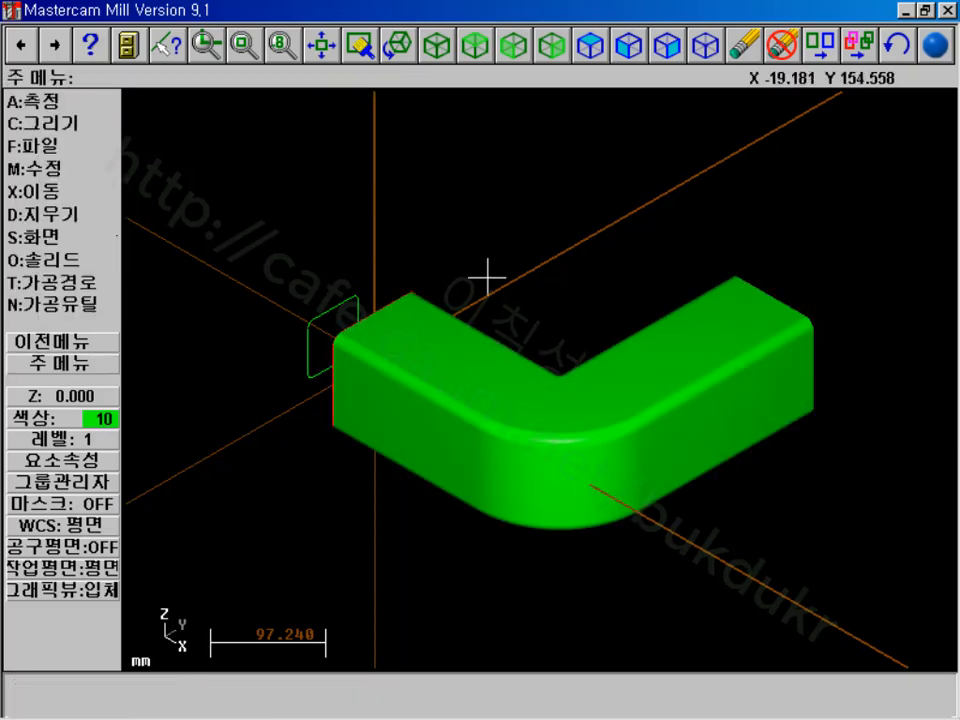
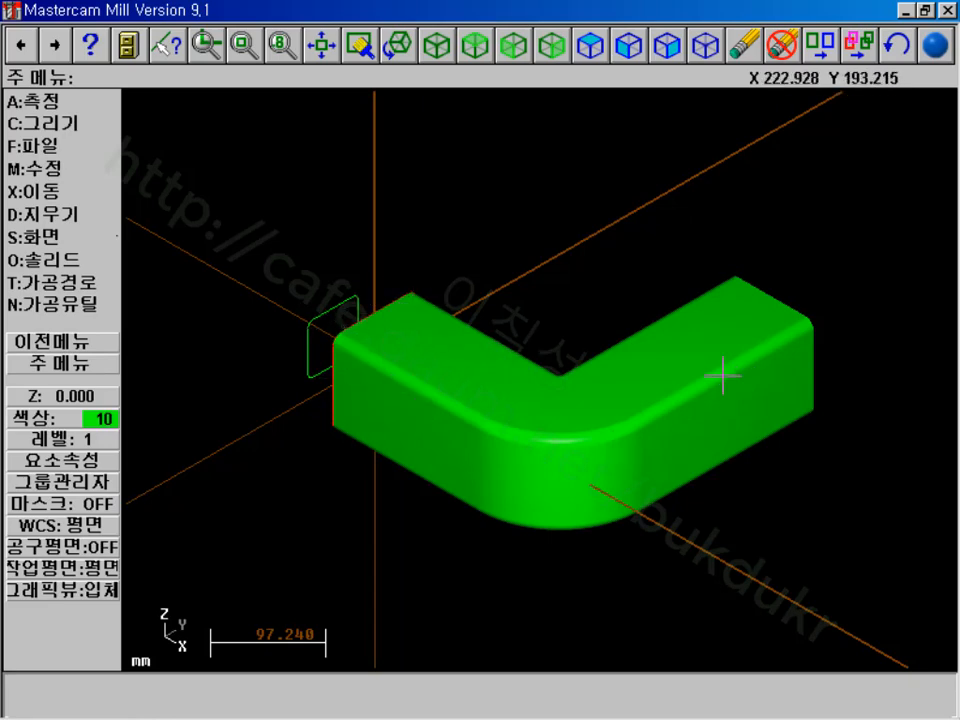
click(400, 48)
click(495, 136)
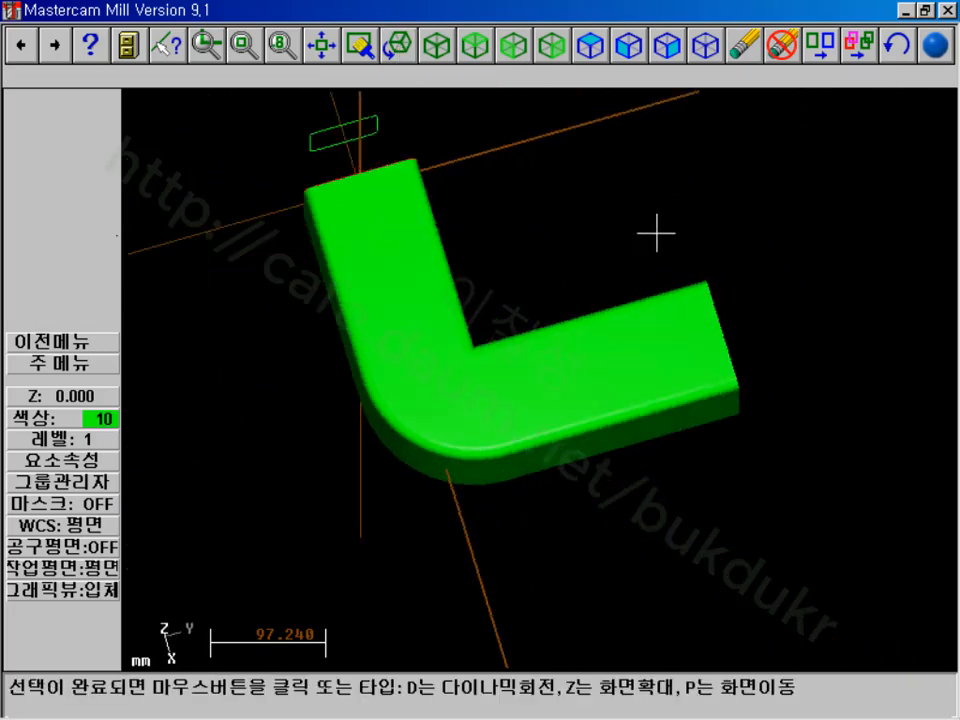
- Switch to Internet Explorer, open the Daum cafe's home page and capture the screen with the welcome photo in view
click(662, 205)
mouse_move(395, 718)
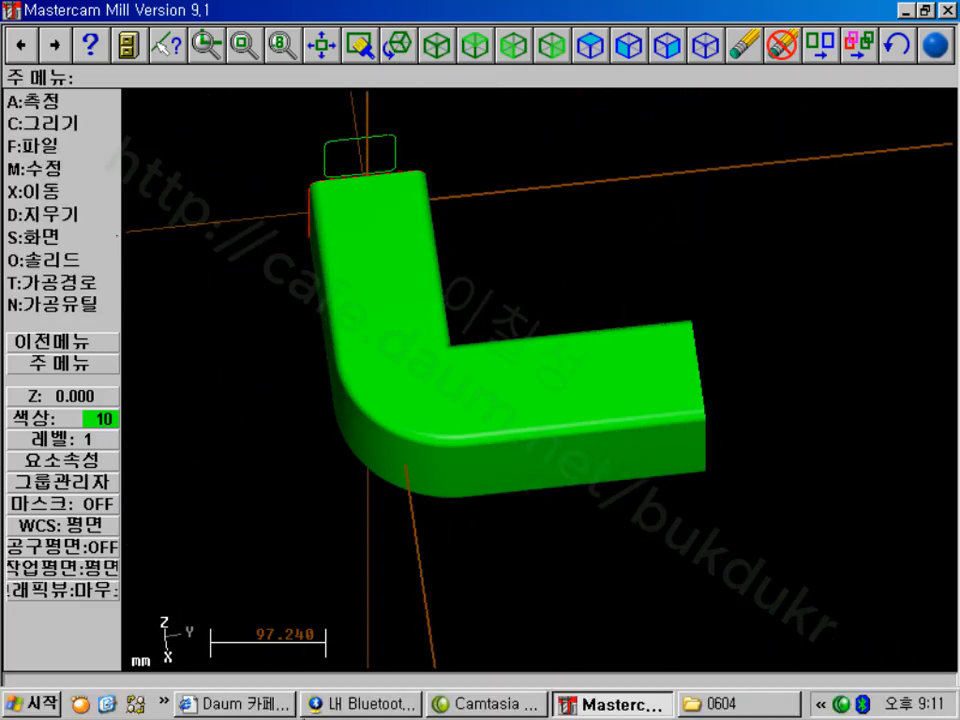
click(235, 703)
drag(283, 690, 63, 690)
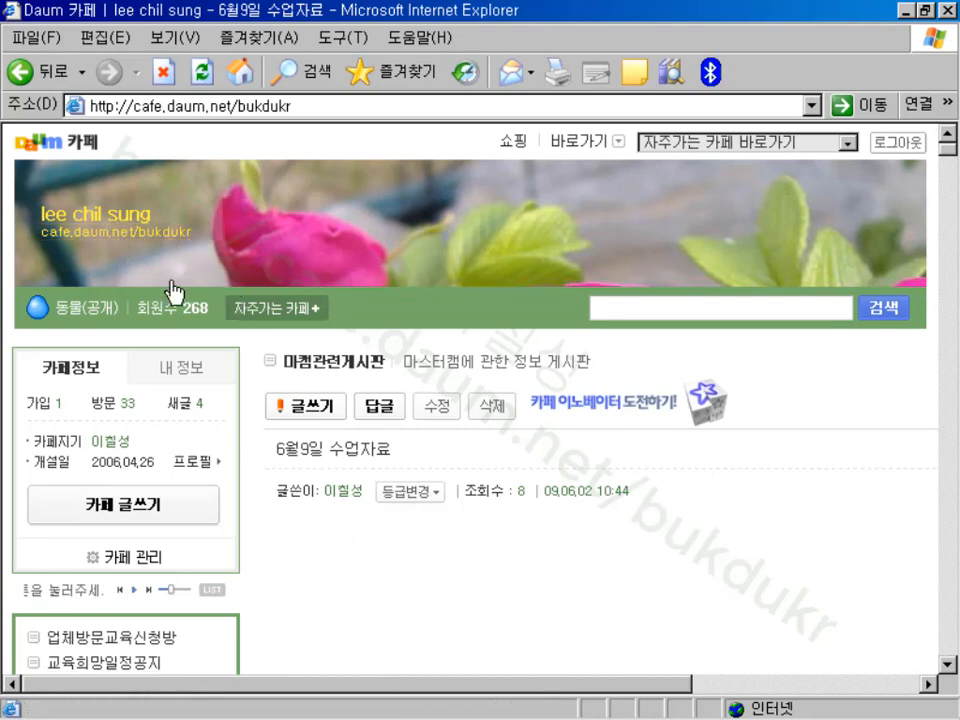
click(116, 231)
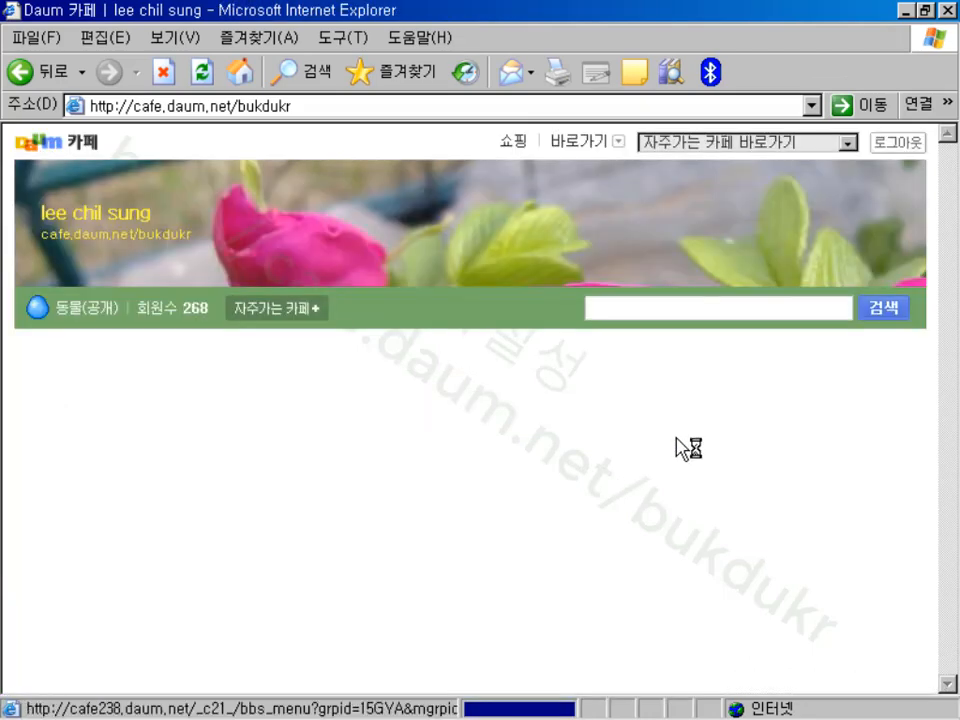
scroll(639, 404, down, 3)
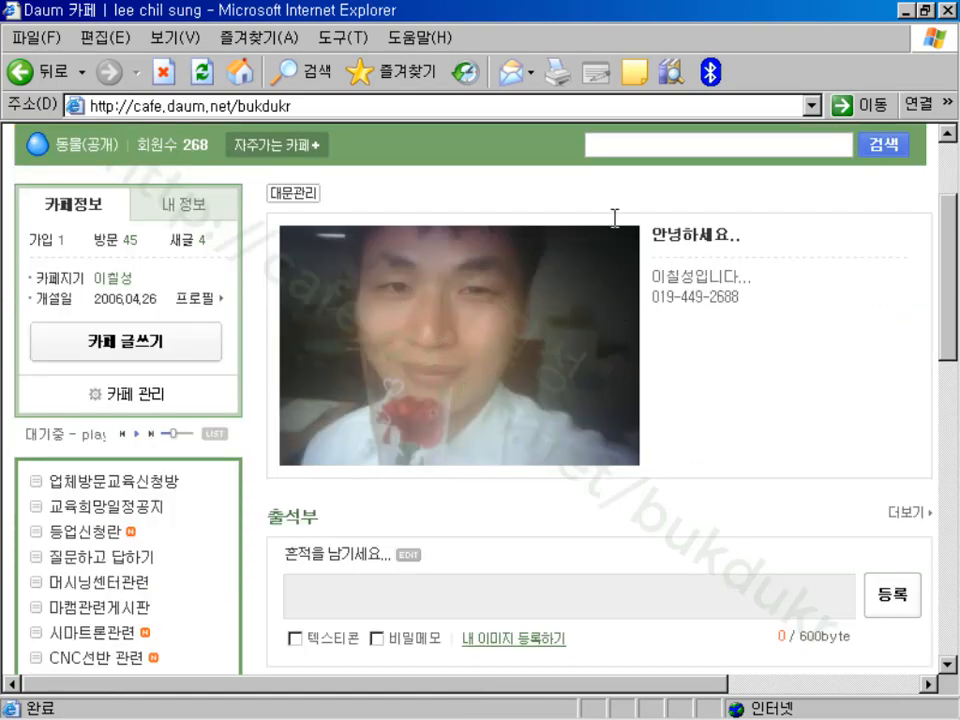
click(904, 10)
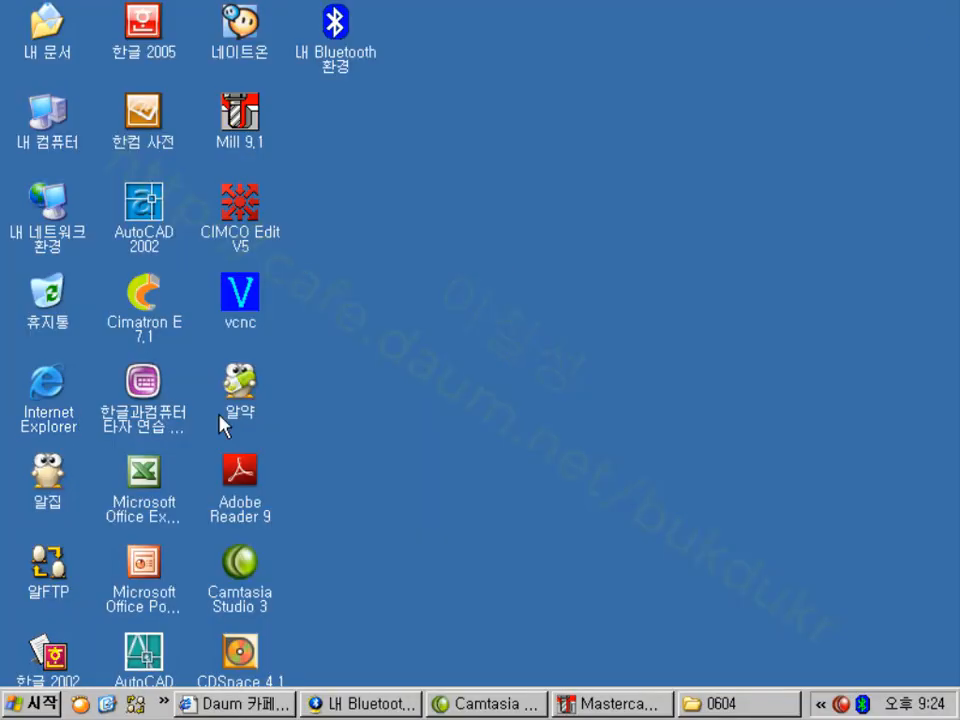
- Open Paint (그림판) and paste the captured browser screen into the maximized window
click(32, 703)
mouse_move(268, 433)
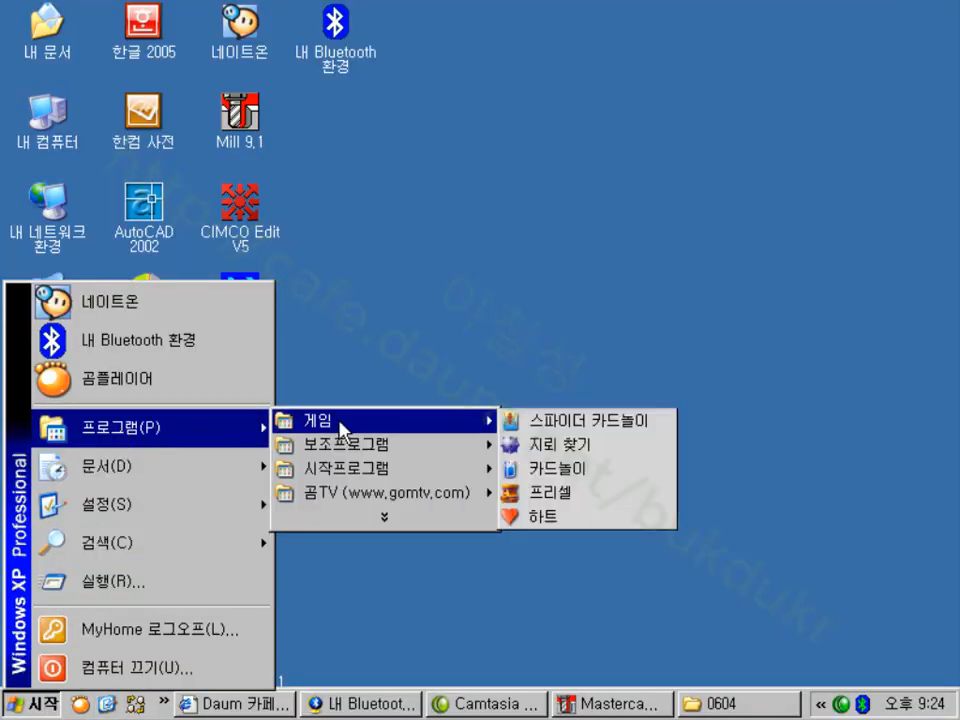
mouse_move(360, 450)
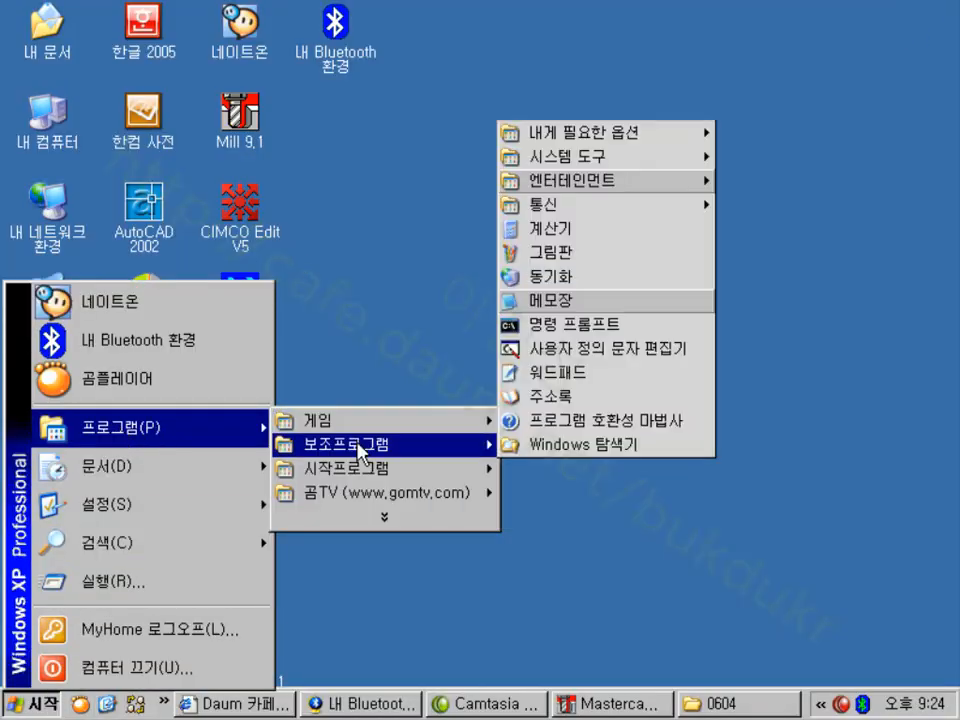
click(545, 252)
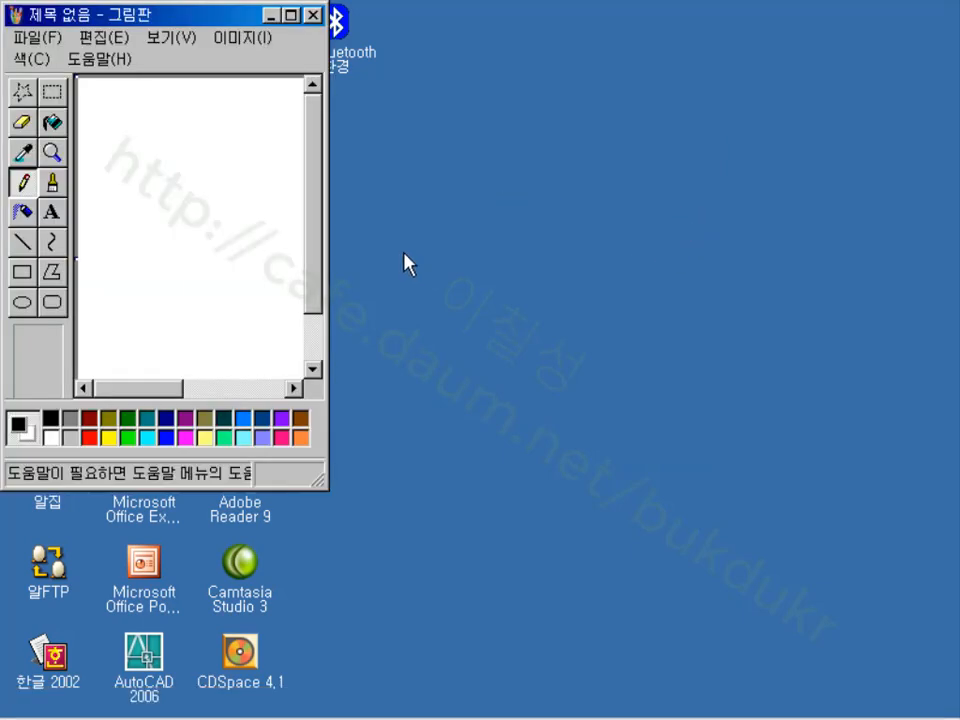
key(ctrl+v)
click(291, 15)
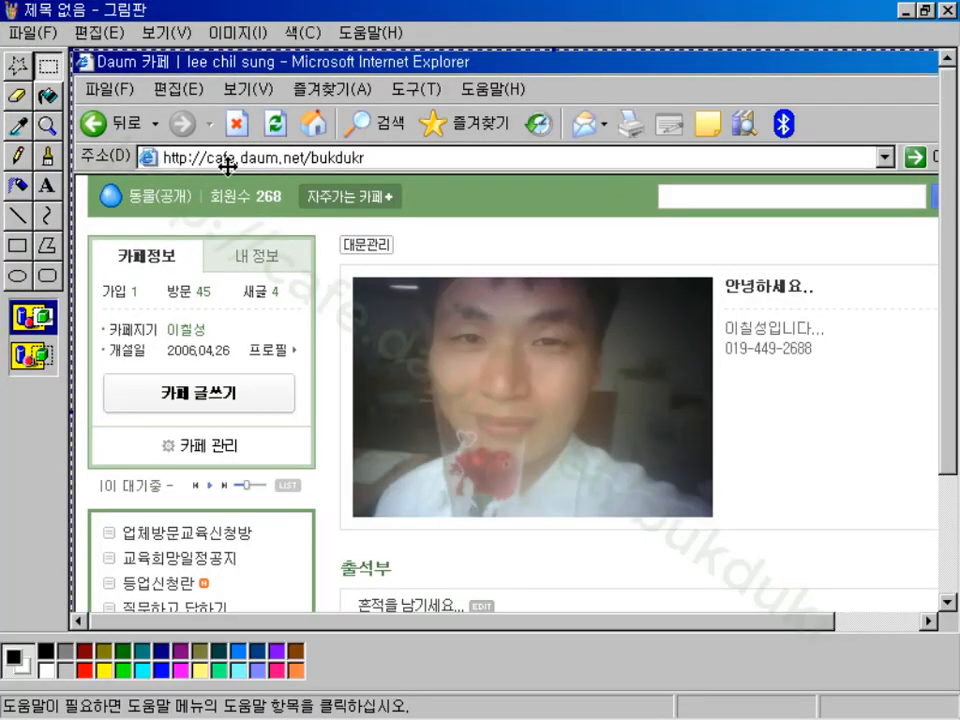
- Select the welcome photo in the pasted browser screen with a rectangular selection and cut it out
click(49, 62)
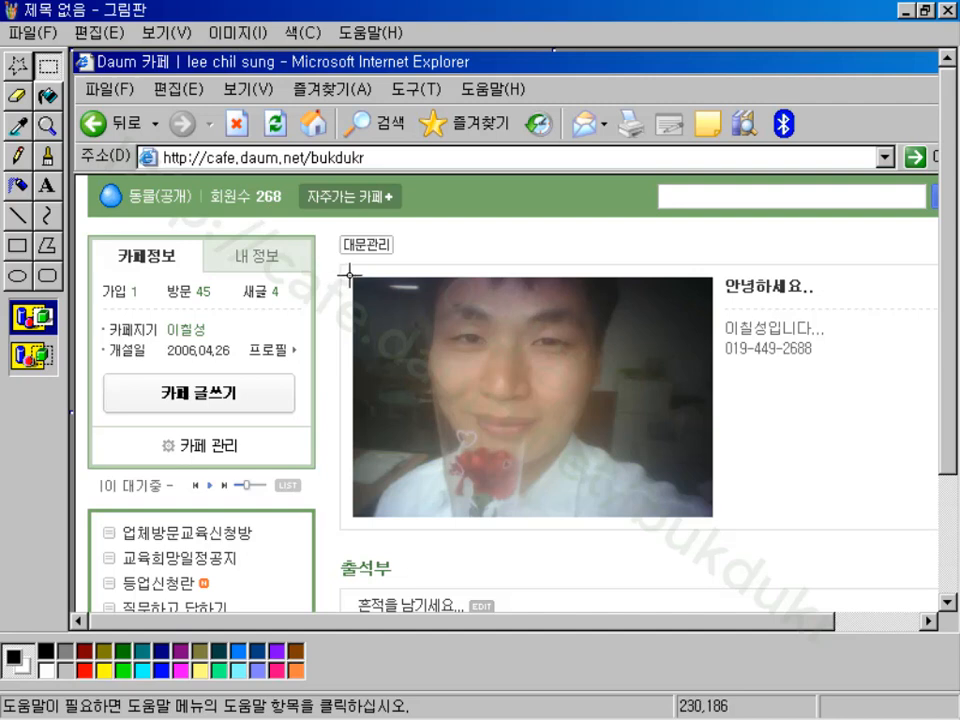
drag(352, 274, 714, 517)
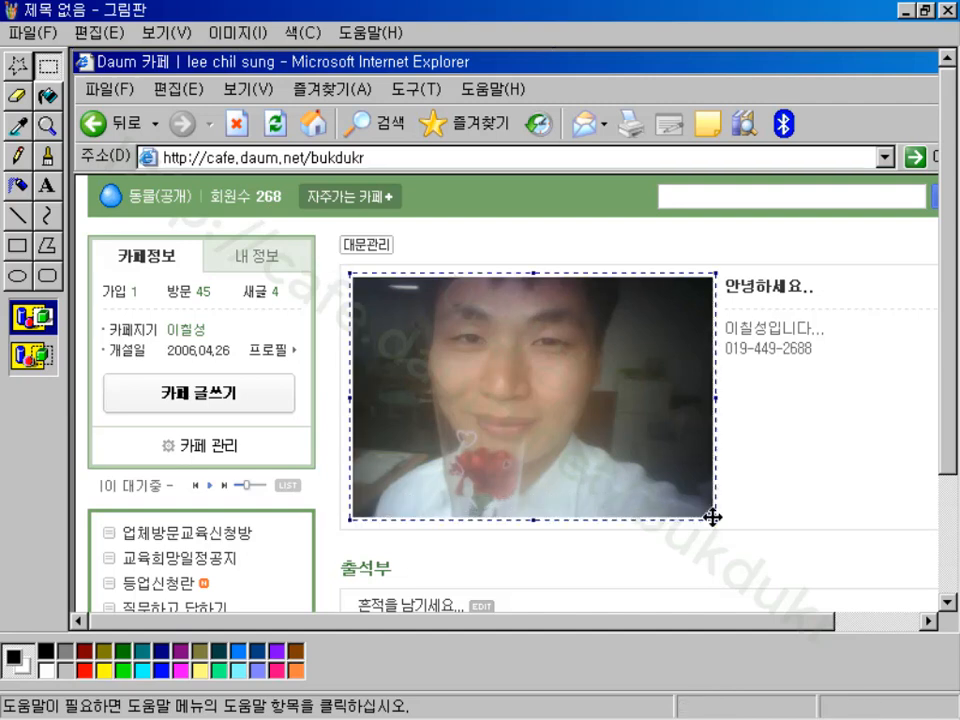
key(Delete)
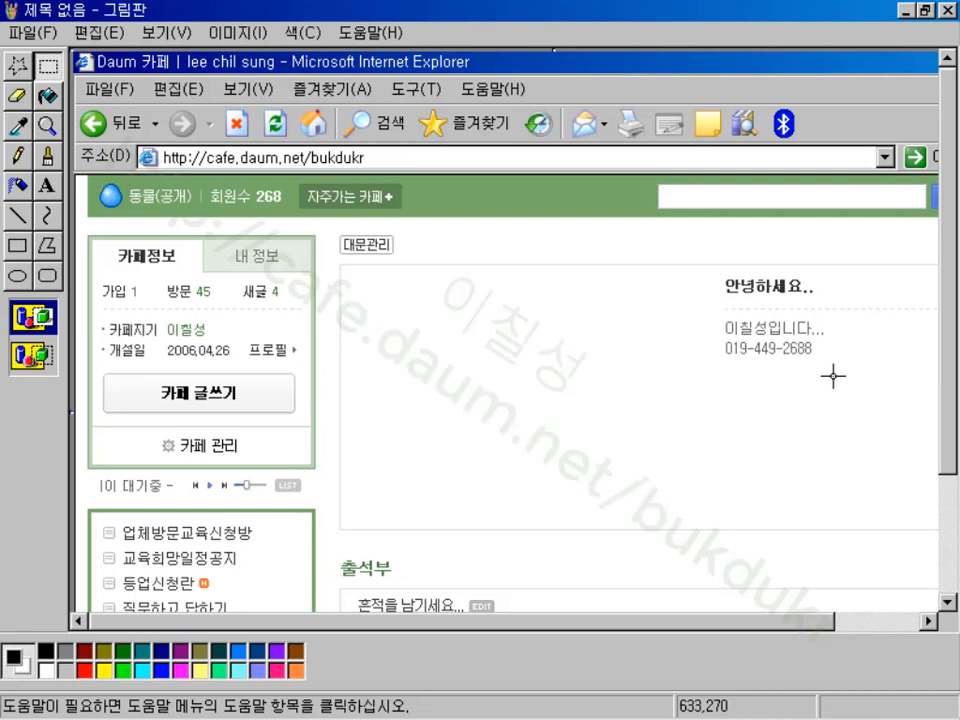
- Paste the cut photo into a new image, discarding the old one, and shrink the canvas to the photo's edges
key(ctrl+n)
key(n)
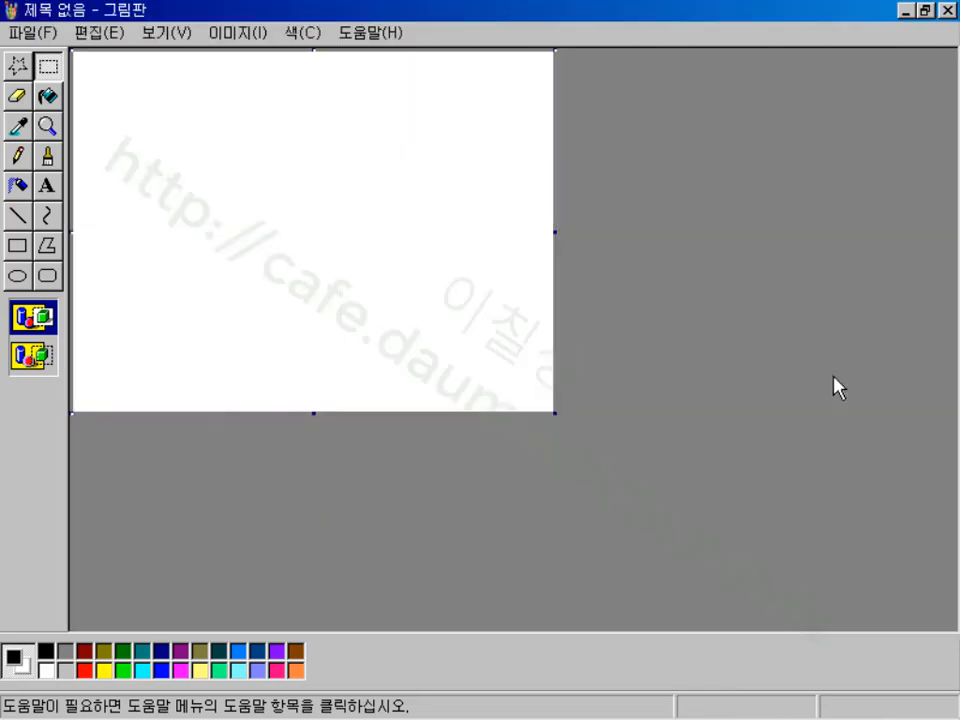
key(ctrl+v)
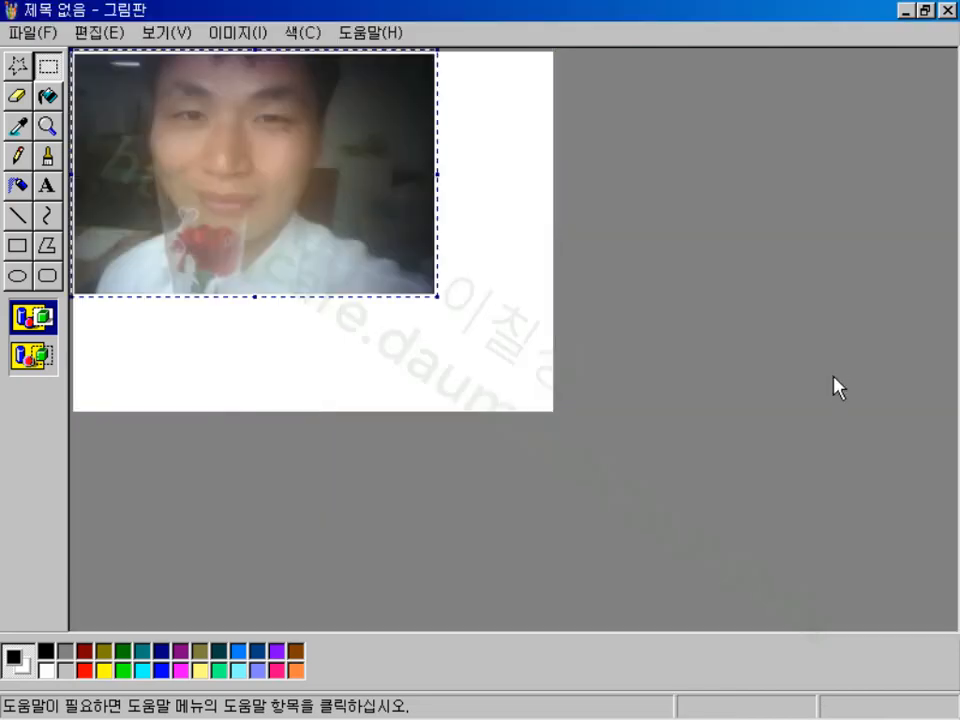
click(519, 363)
drag(555, 412, 436, 297)
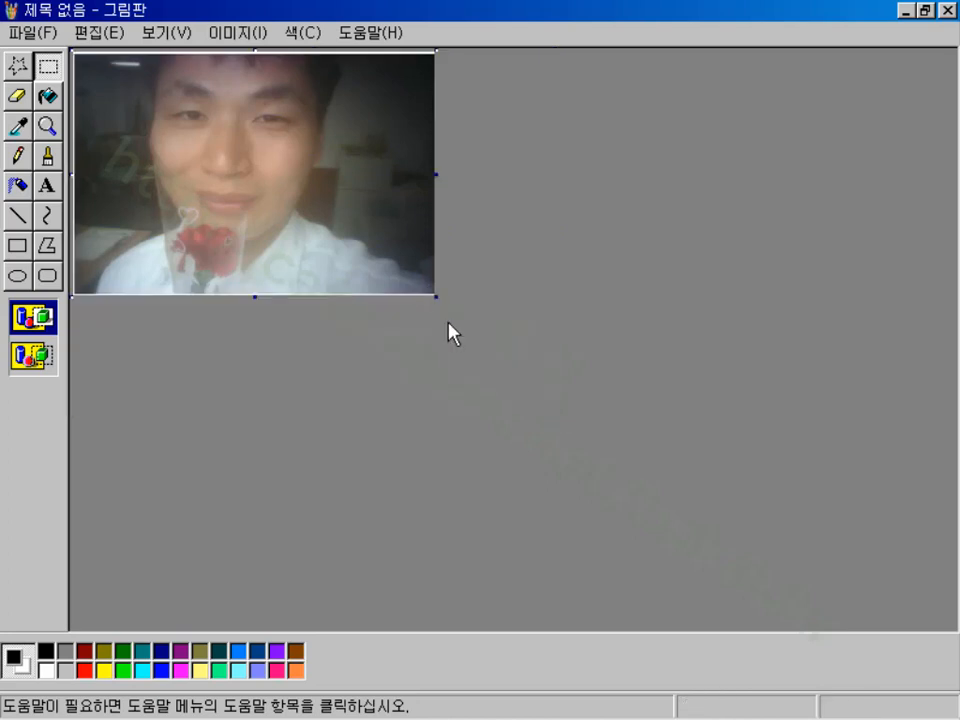
- Save the cropped photo as the 24-bit bitmap KKK in the 내 그림 folder and close Paint
click(36, 32)
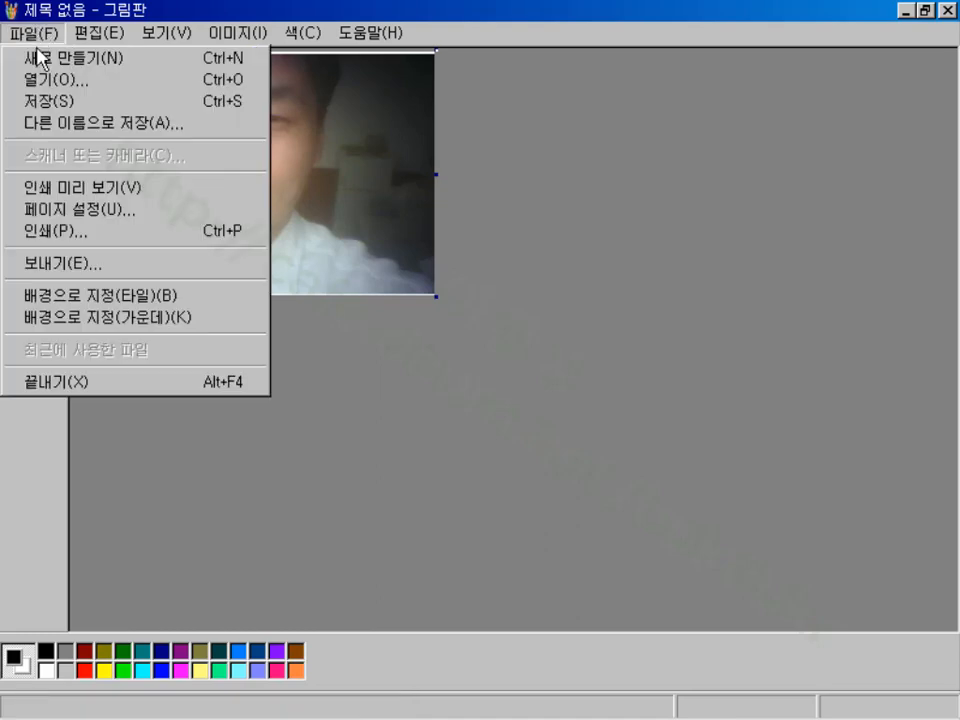
click(50, 102)
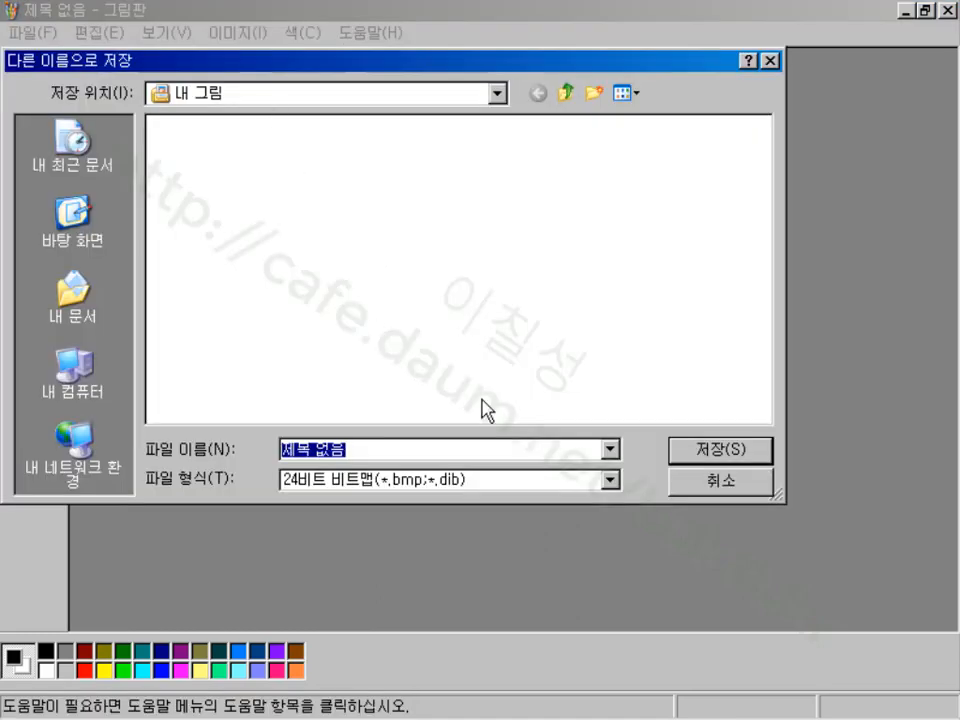
text(KKK)
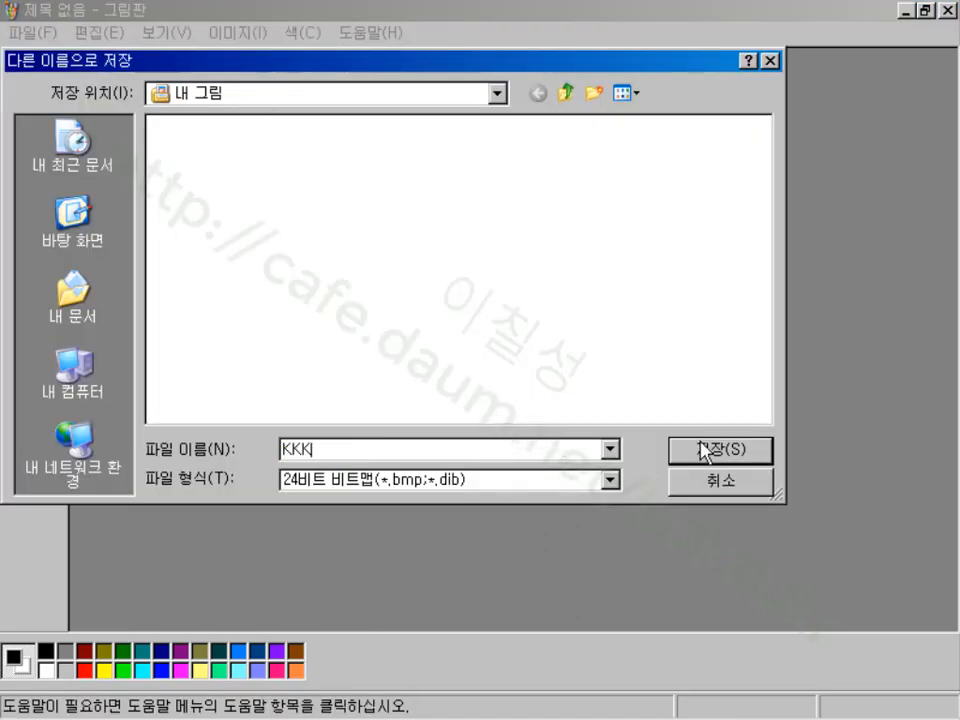
click(706, 449)
click(947, 14)
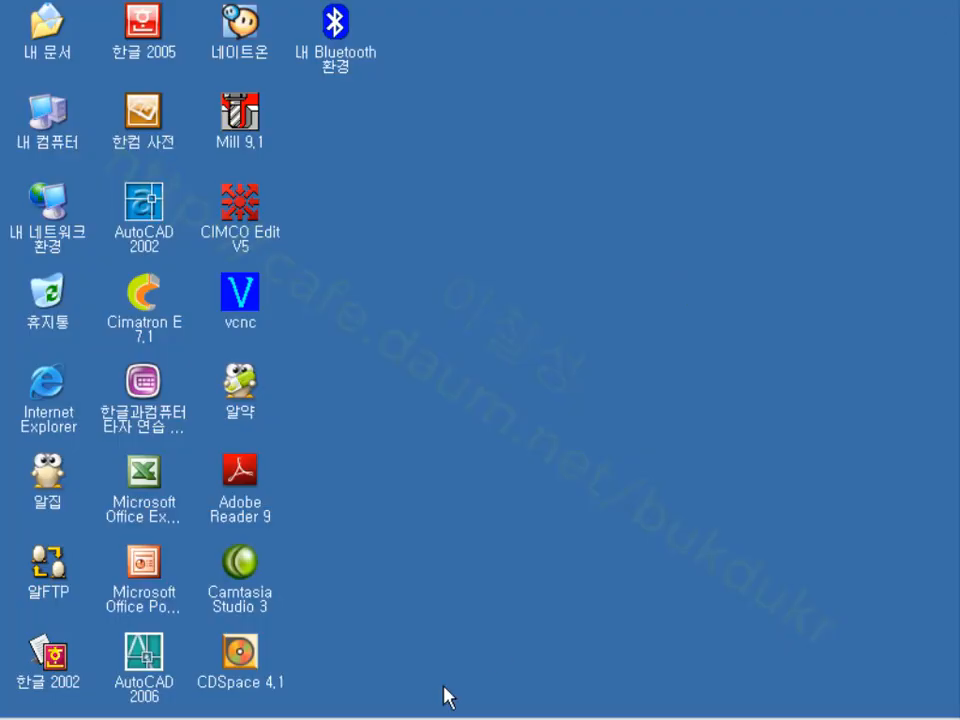
- Switch to Mastercam and start the Rast2vec file conversion
mouse_move(356, 712)
click(588, 708)
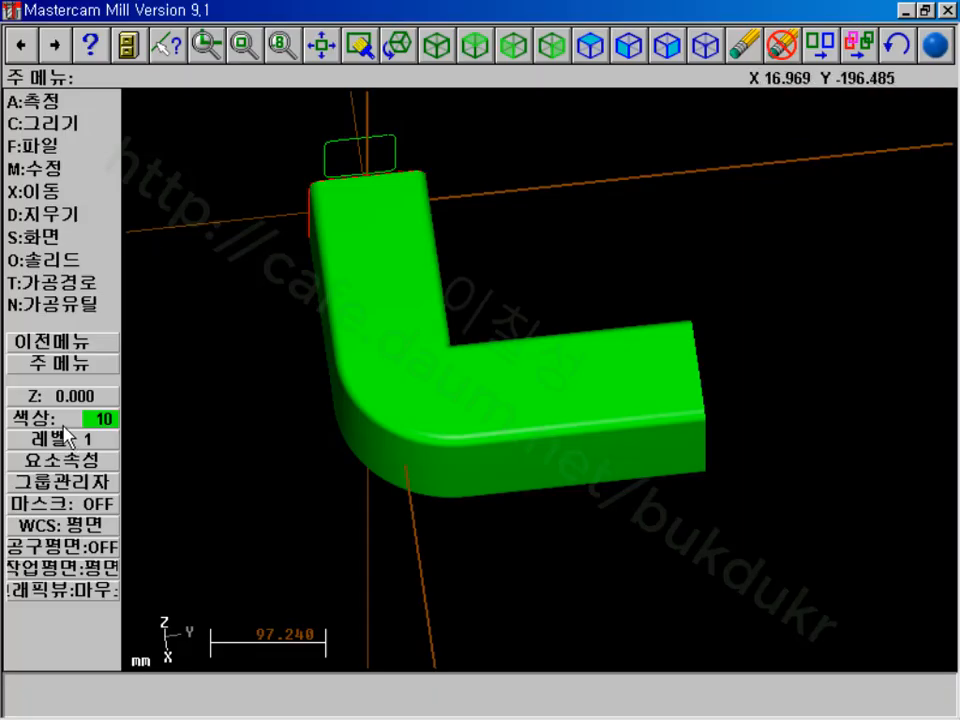
click(48, 147)
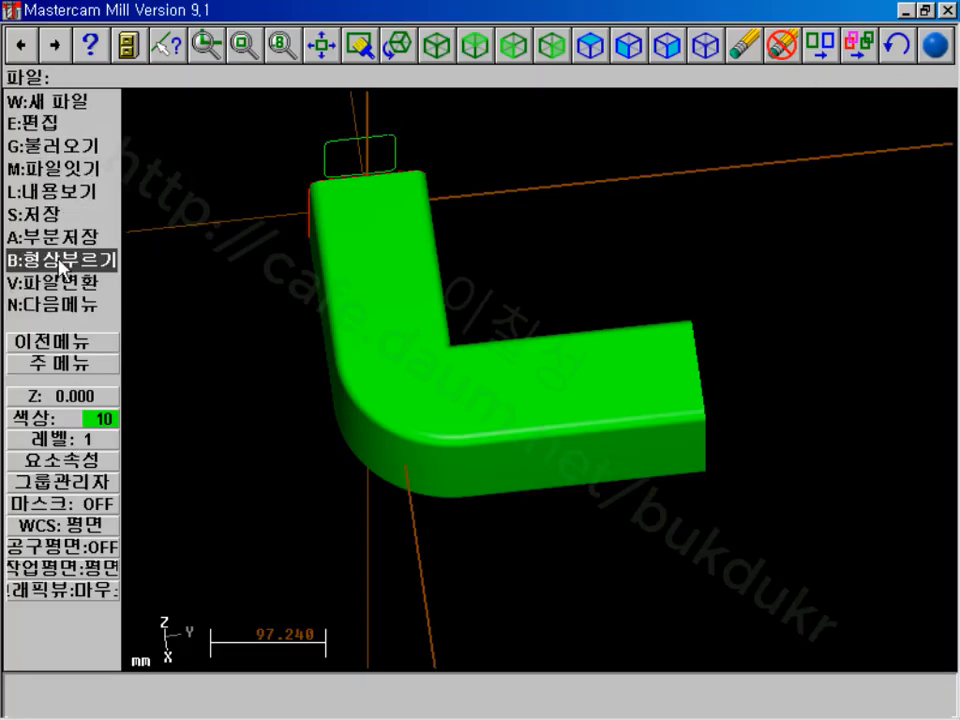
click(68, 285)
click(60, 302)
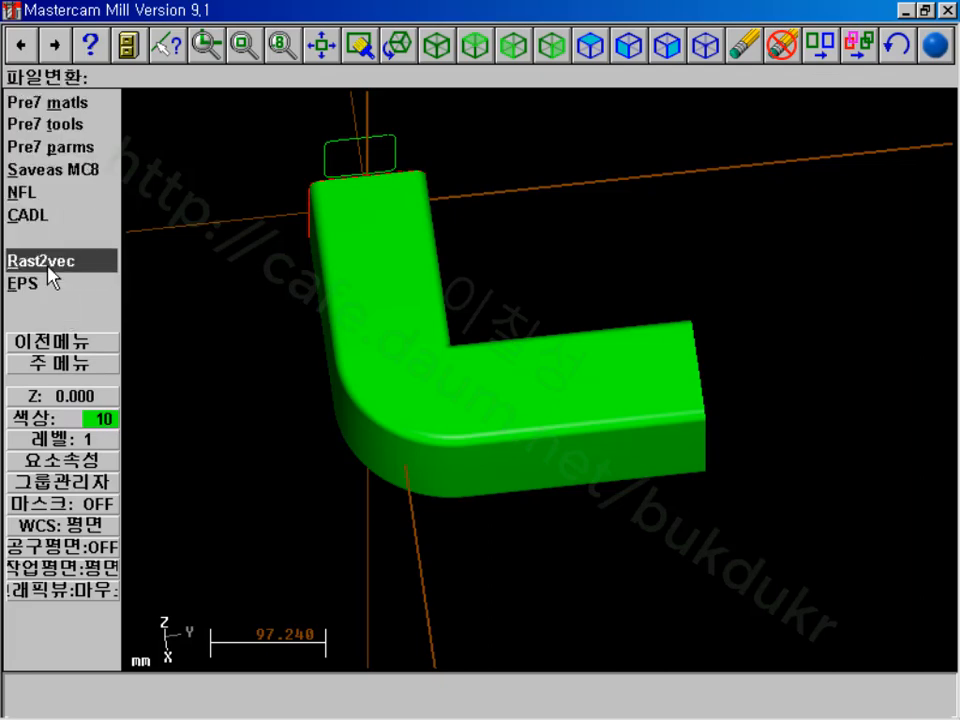
click(58, 262)
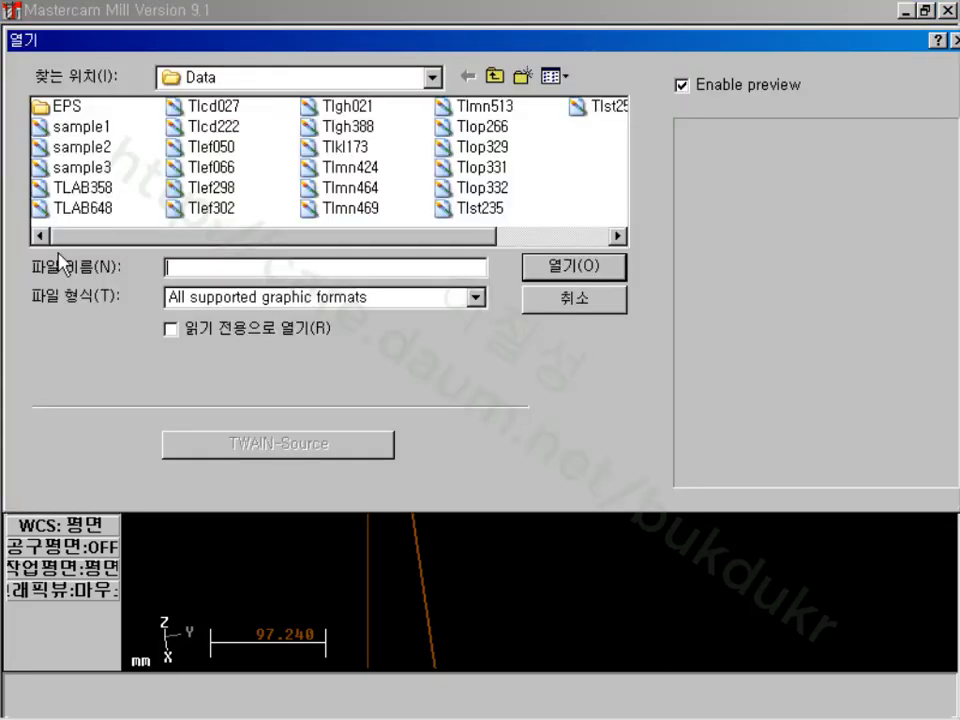
- Open the KKK image from the 내 그림 folder under 내 문서 for the raster-to-vector conversion
click(433, 82)
click(205, 122)
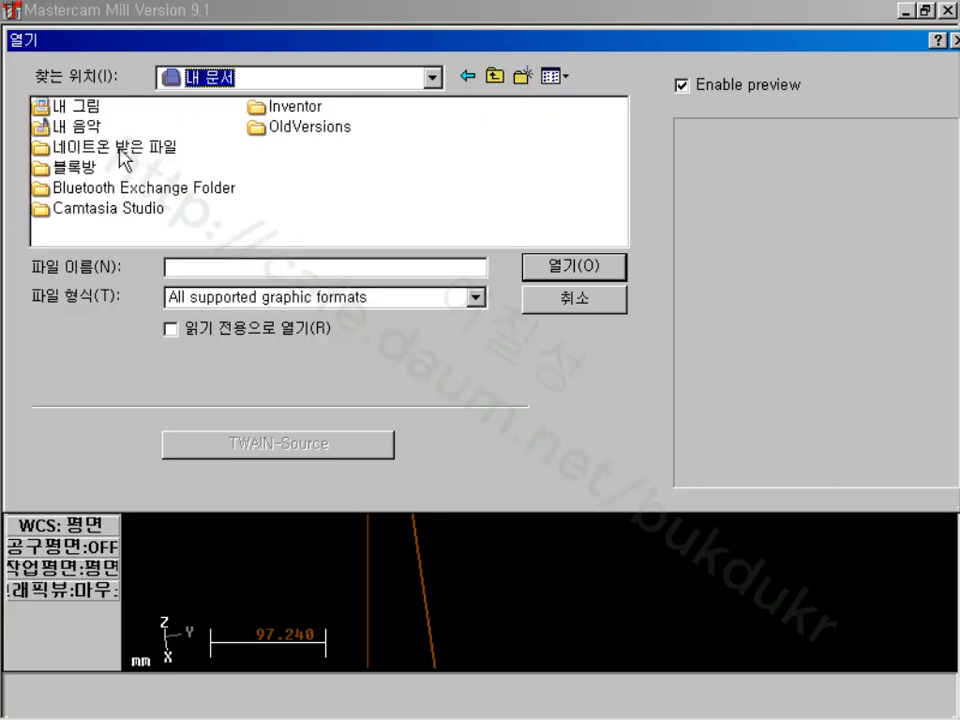
double_click(87, 106)
click(118, 190)
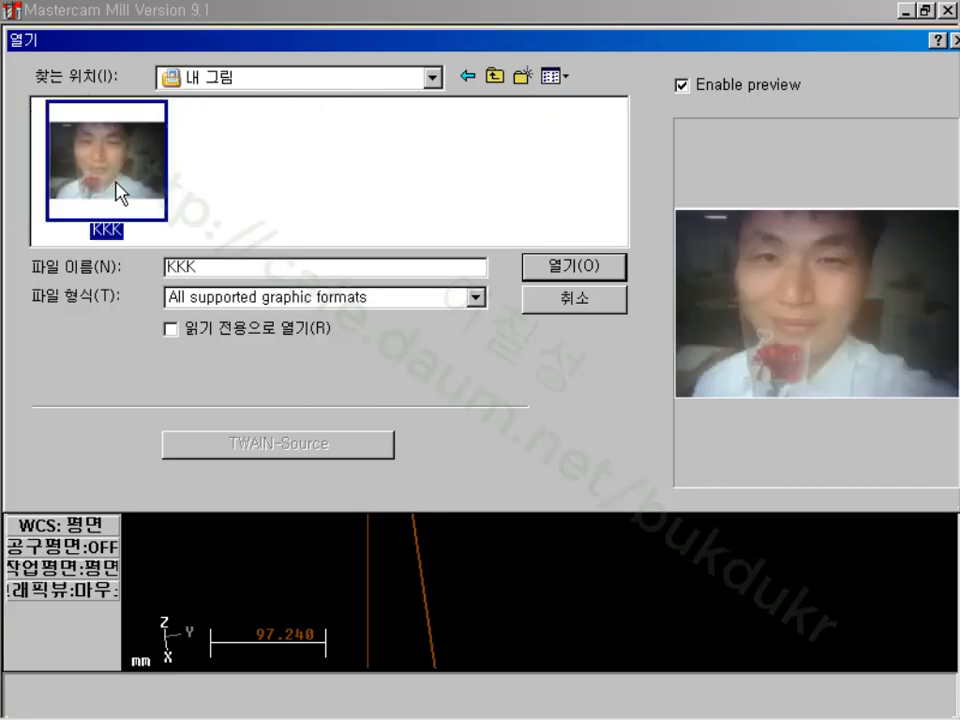
click(577, 264)
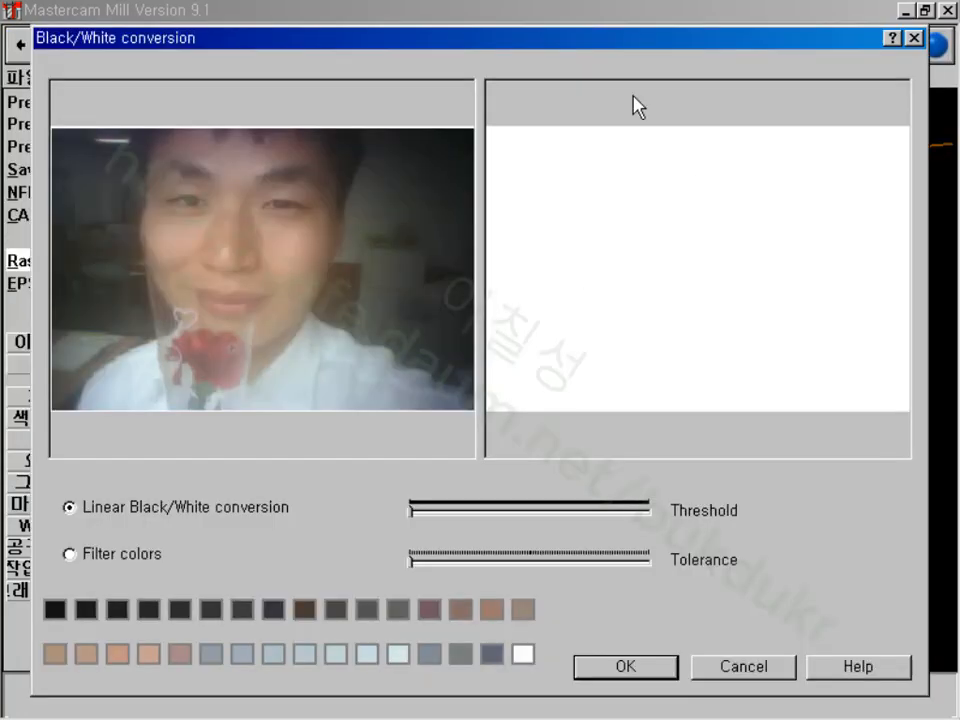
- Set the black/white conversion to Filter colors and include the light peach, dusty pink and fifth dark grey swatches
drag(585, 24, 585, 18)
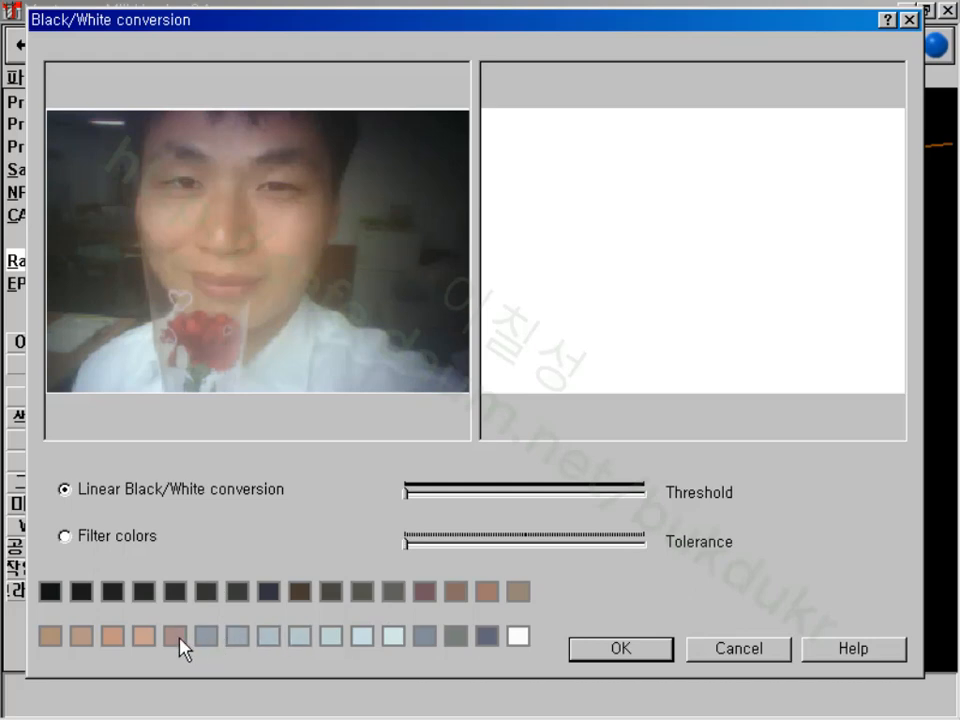
click(101, 537)
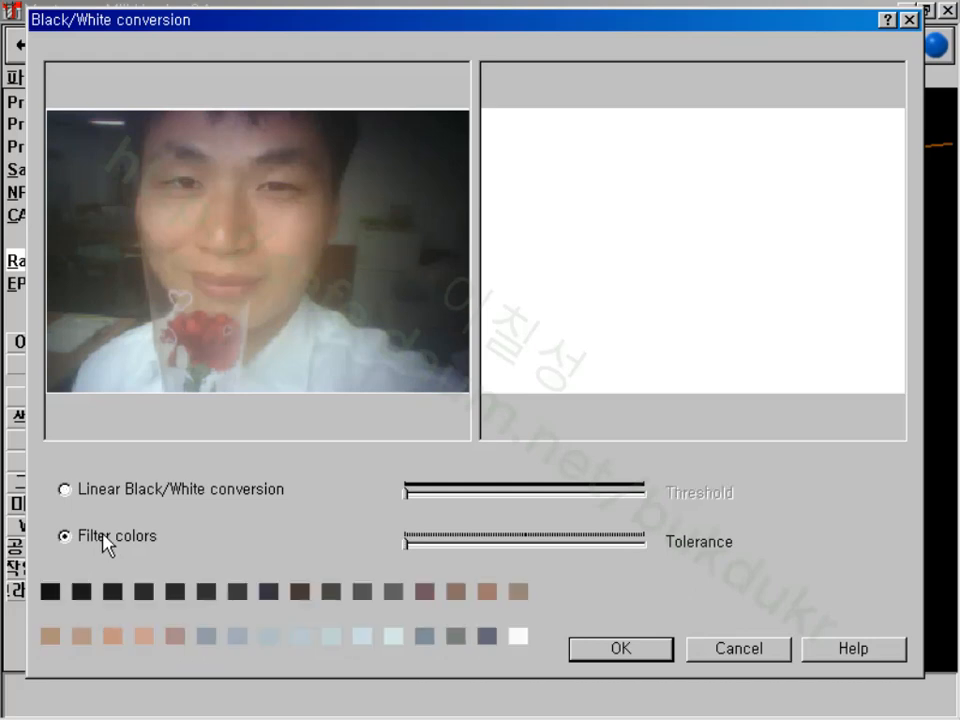
click(145, 637)
click(179, 641)
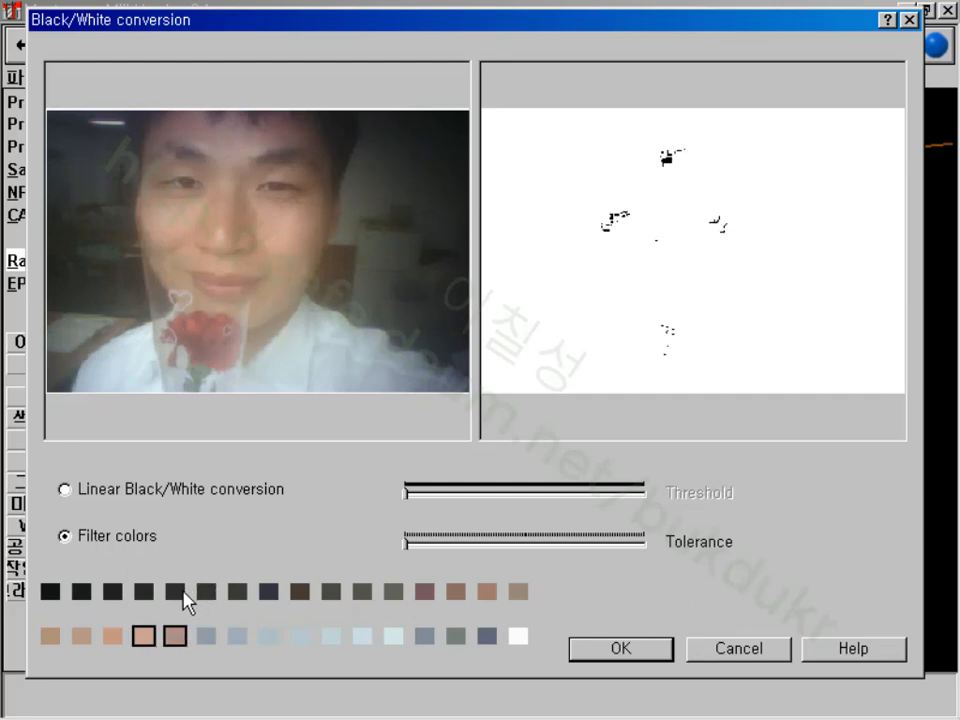
click(180, 597)
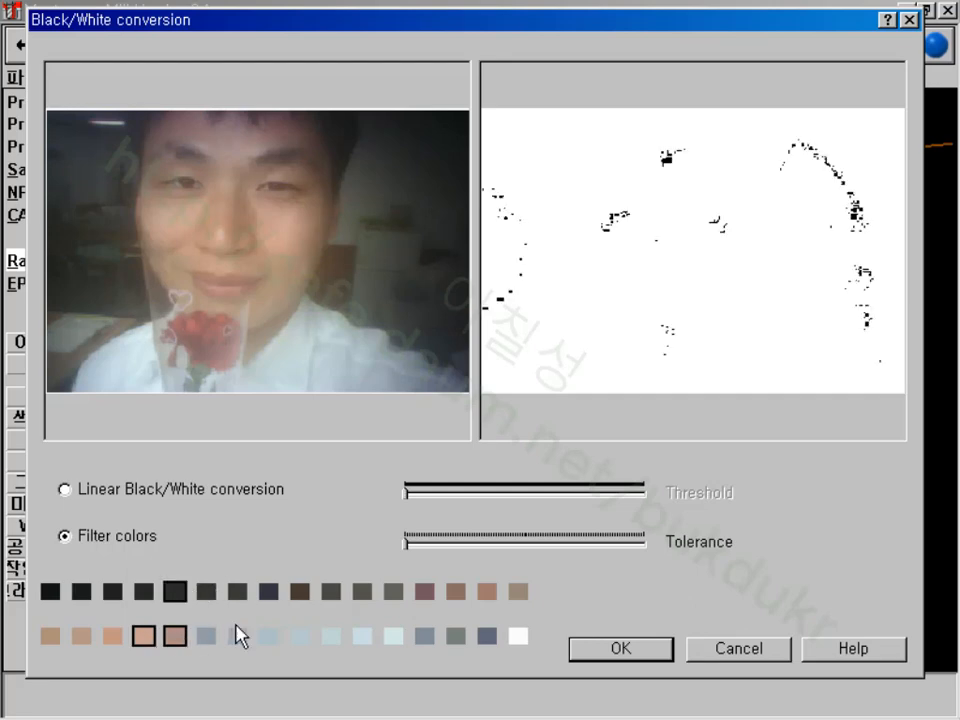
- Add the white, slate purple, pale blue, grey-blue and remaining tan swatches of the second row to the colour filter
click(522, 638)
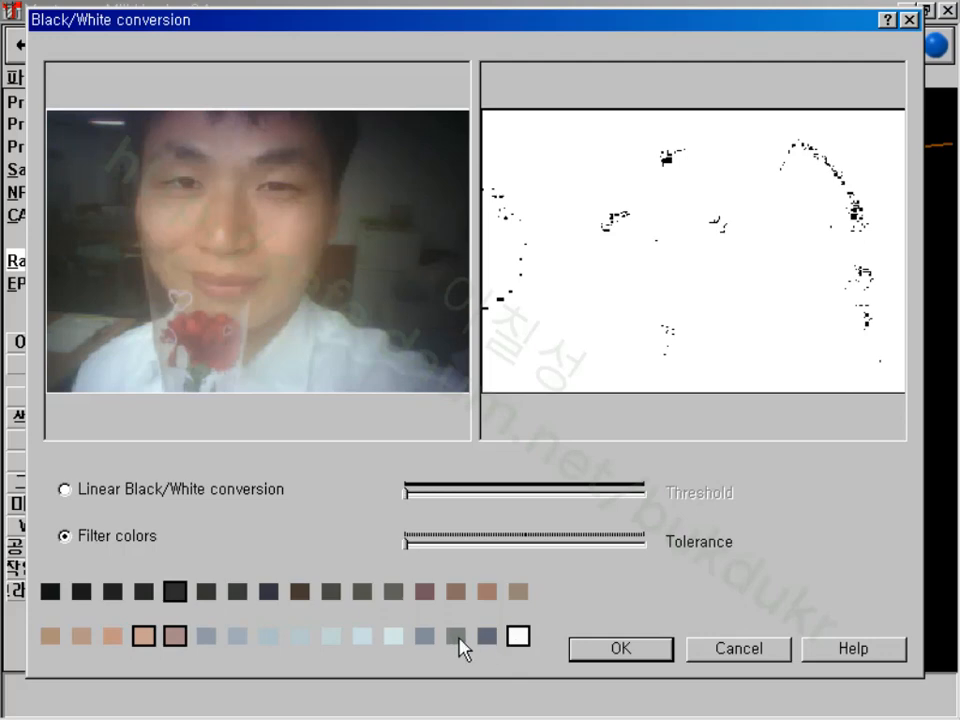
click(488, 638)
click(392, 638)
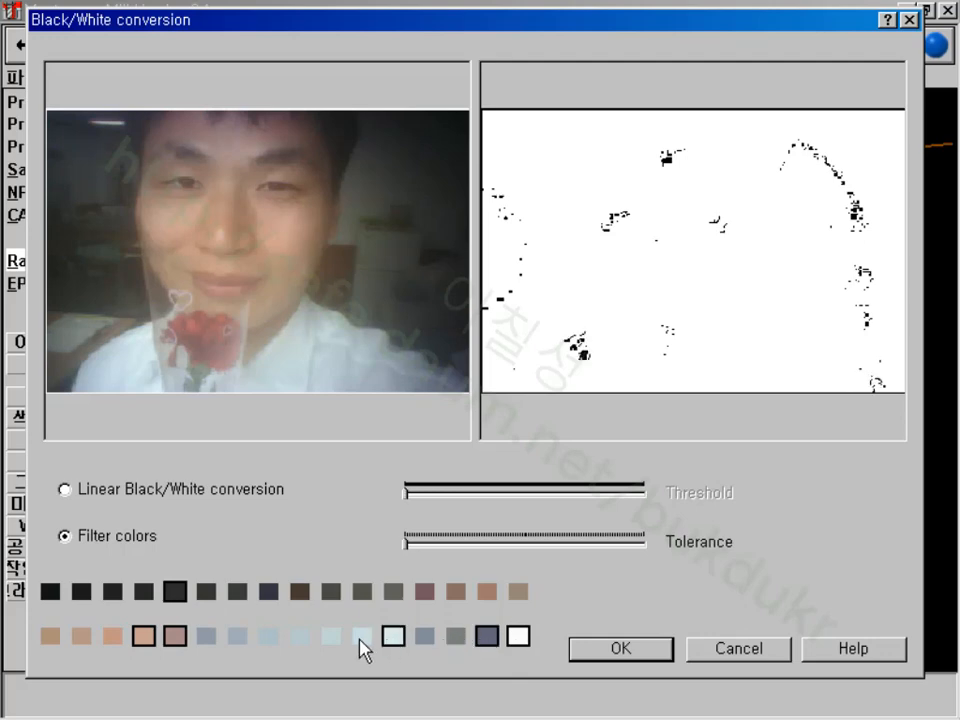
click(326, 638)
click(296, 638)
click(268, 638)
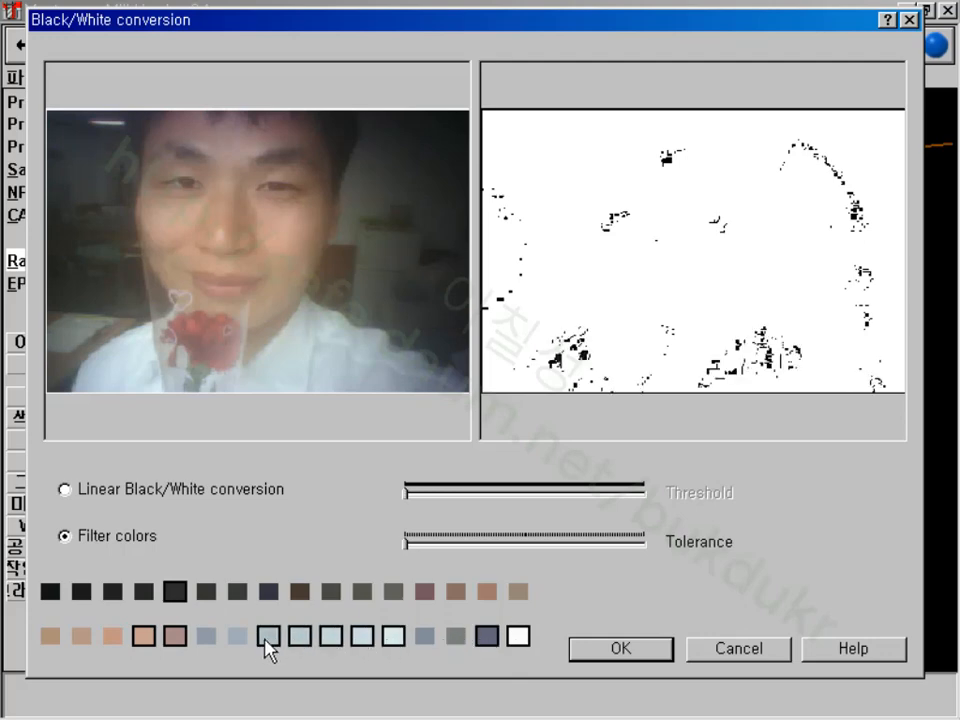
click(238, 638)
click(206, 638)
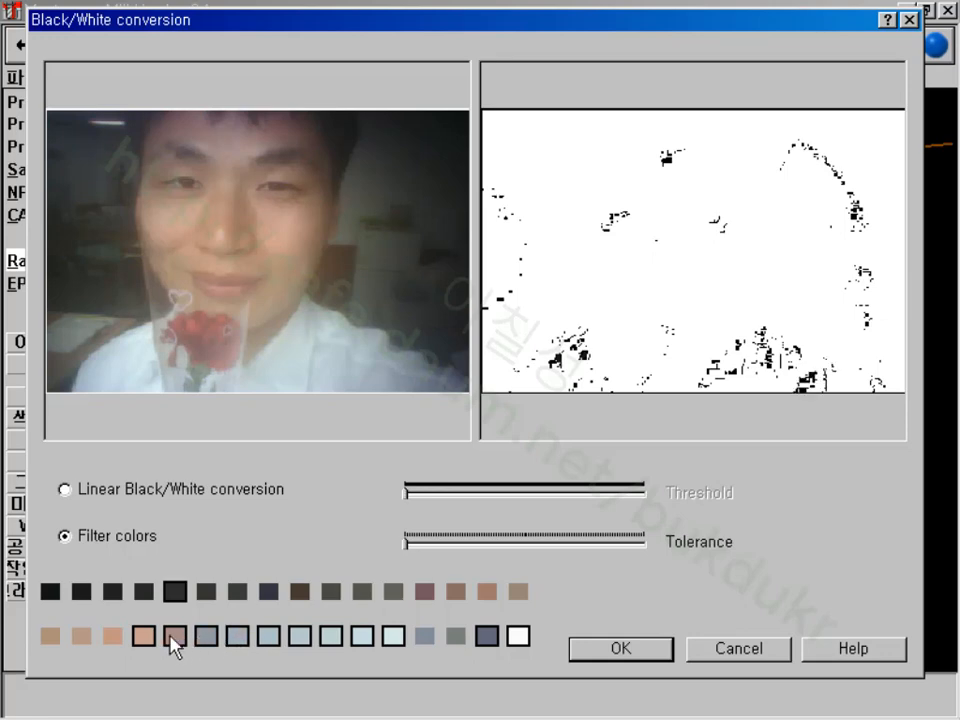
click(114, 638)
click(84, 638)
click(52, 637)
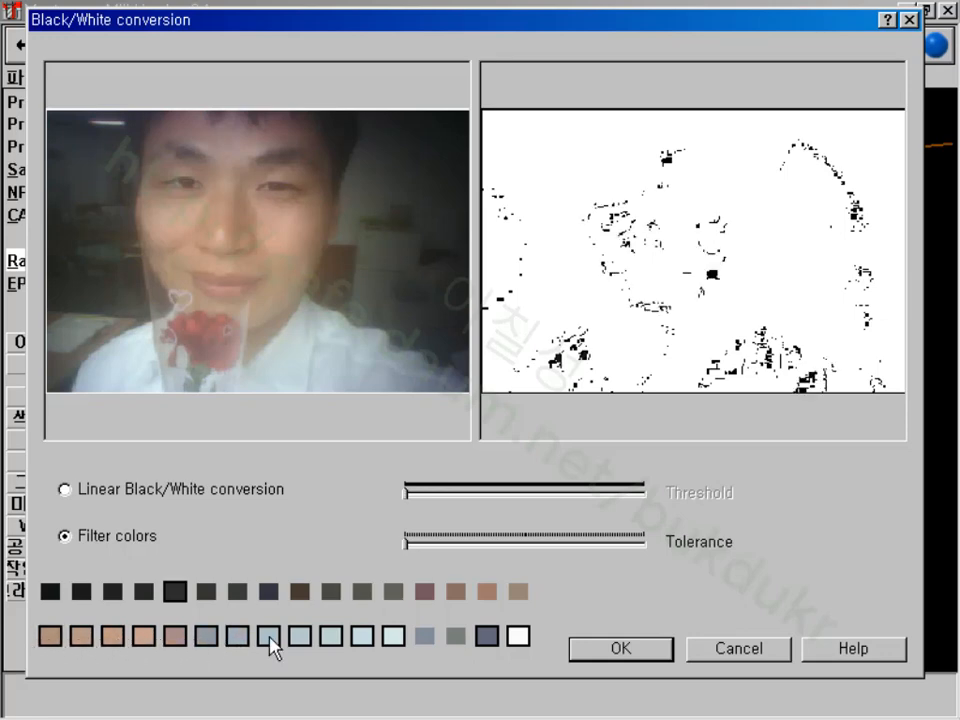
- Add the plum, brown, salmon, warm grey, dark brown, navy and neighbouring dark grey swatches of the first row to the colour filter, excluding the fifth dark grey
click(424, 592)
click(487, 593)
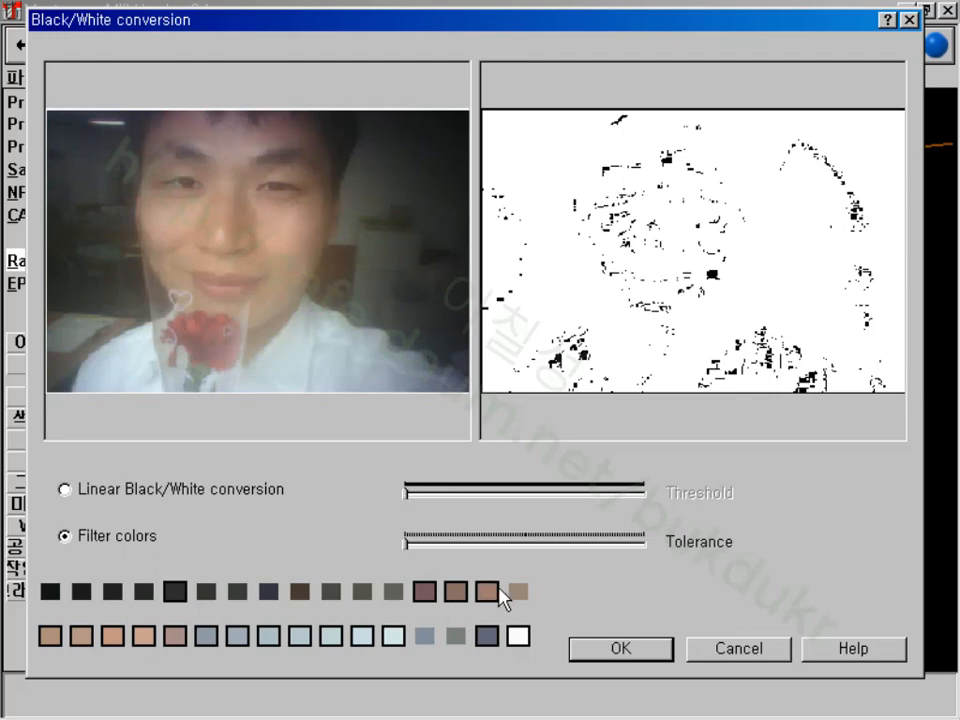
click(393, 593)
click(300, 594)
click(269, 594)
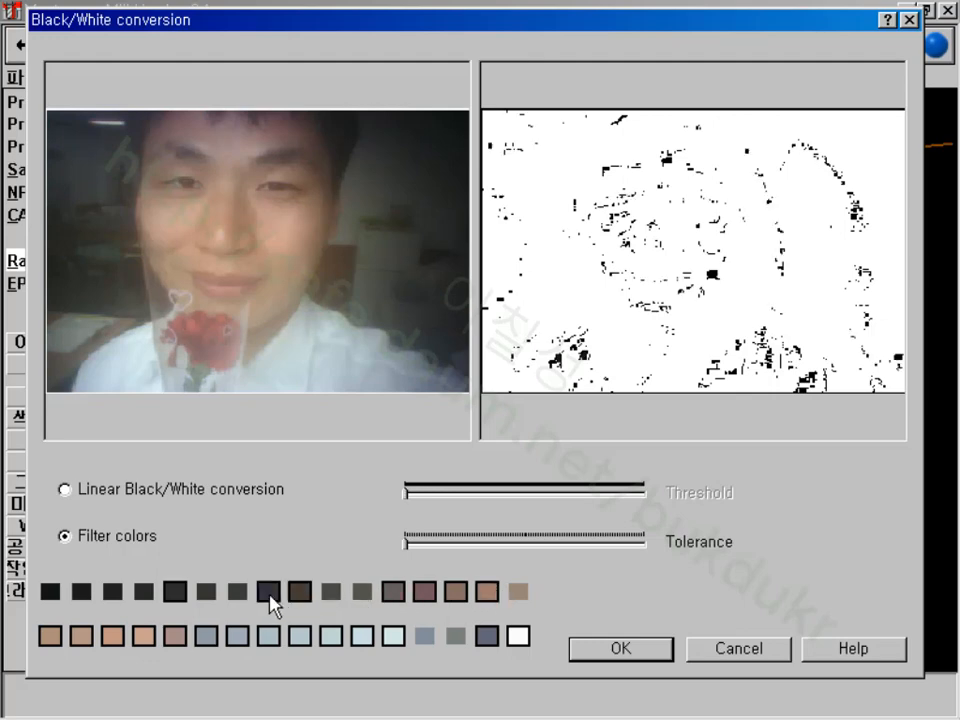
click(238, 594)
click(205, 597)
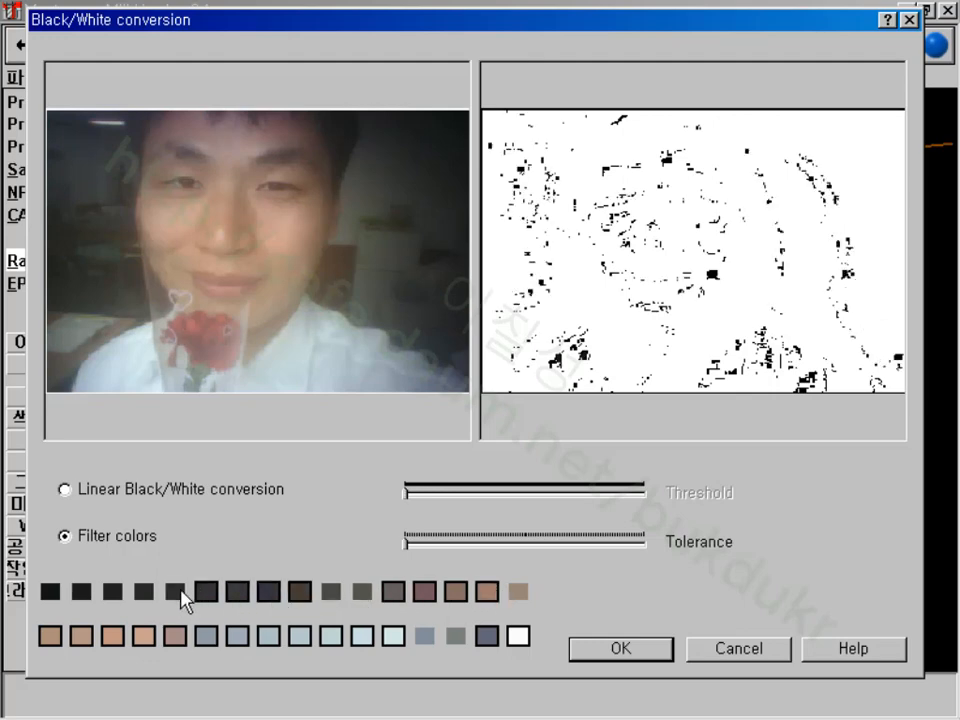
- Raise the filter tolerance to about 40 percent, exclude the palest blue swatch and include the mid-grey one in the second row
drag(455, 555, 500, 551)
click(402, 640)
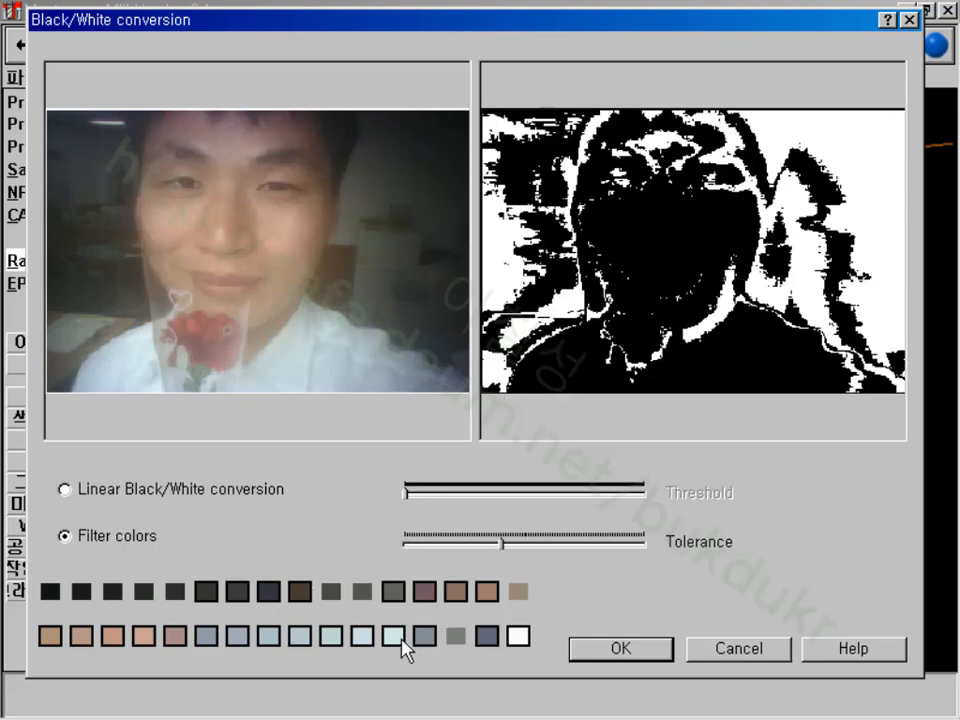
click(454, 637)
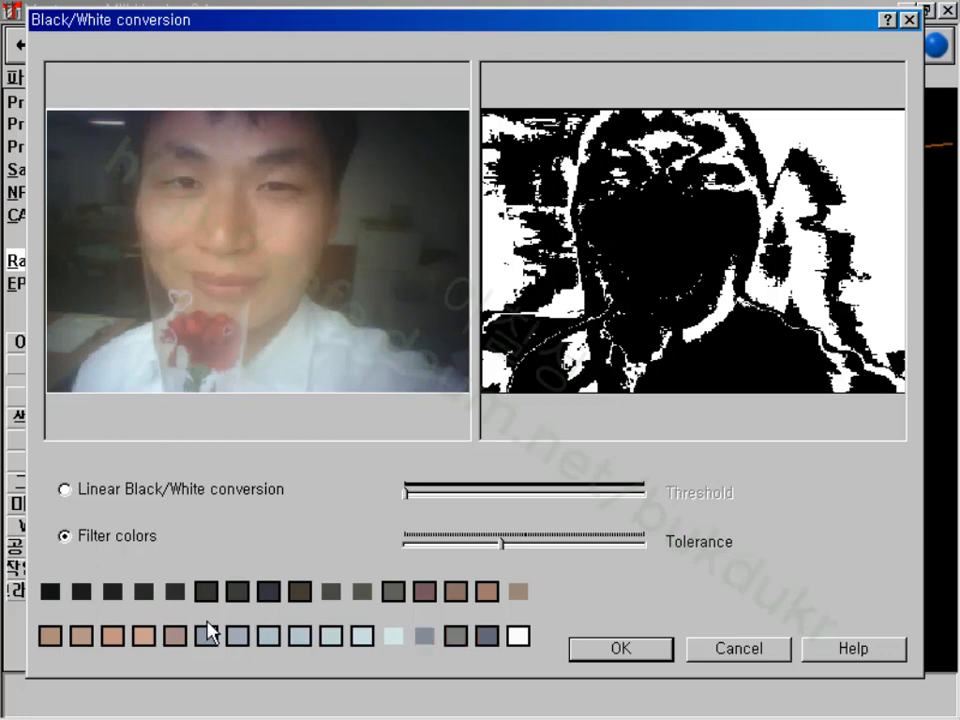
- Remove the four tan and peach swatches and the dusty pink swatch of the second row from the colour filter
click(147, 637)
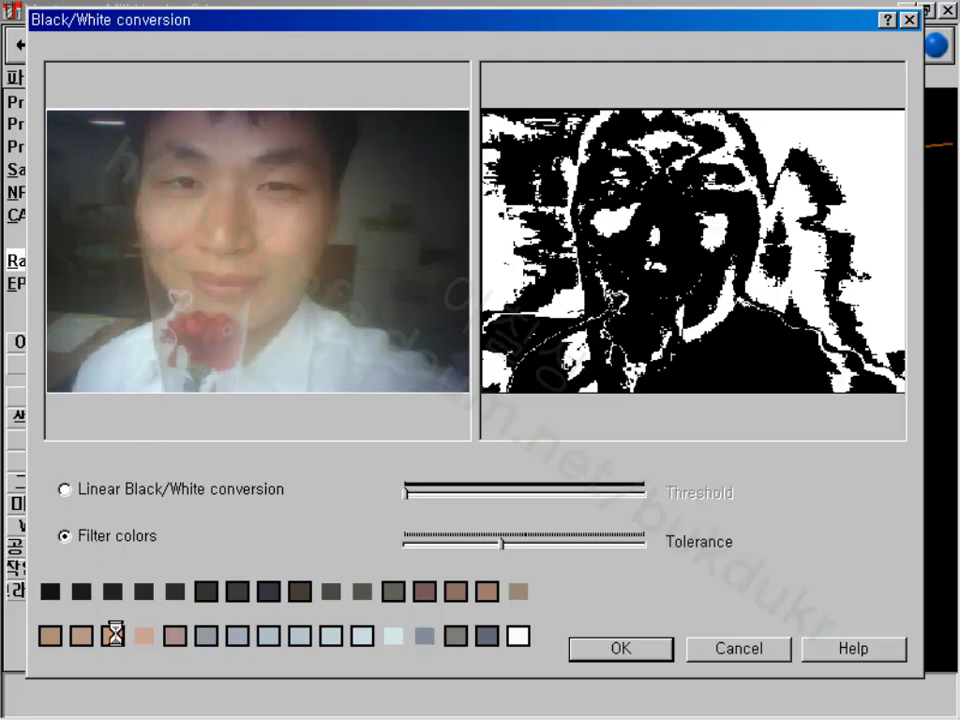
click(113, 636)
click(80, 638)
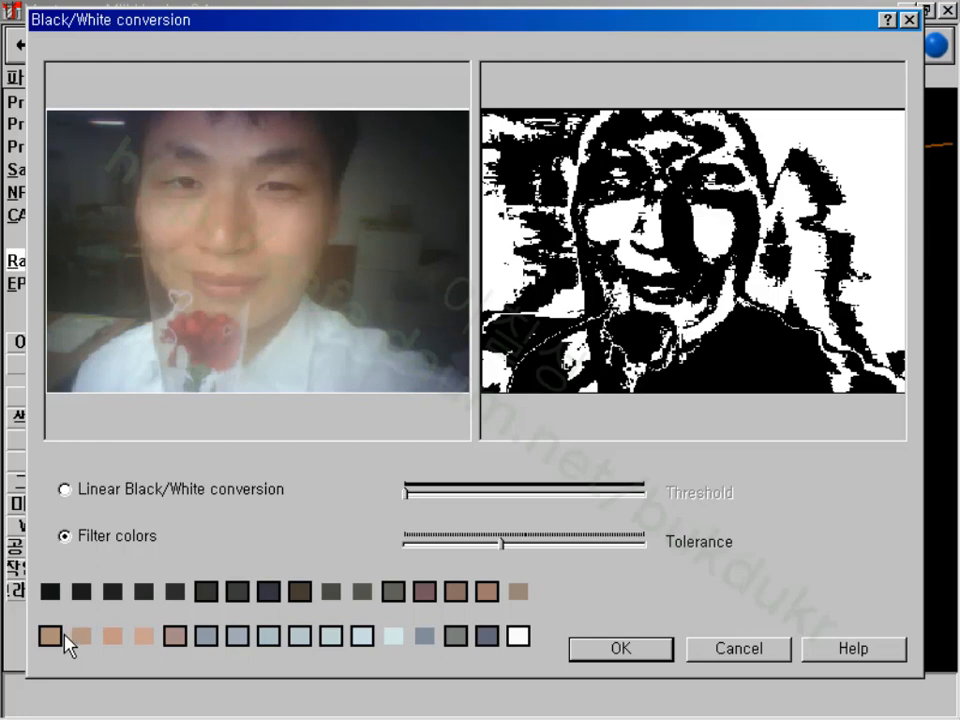
click(55, 637)
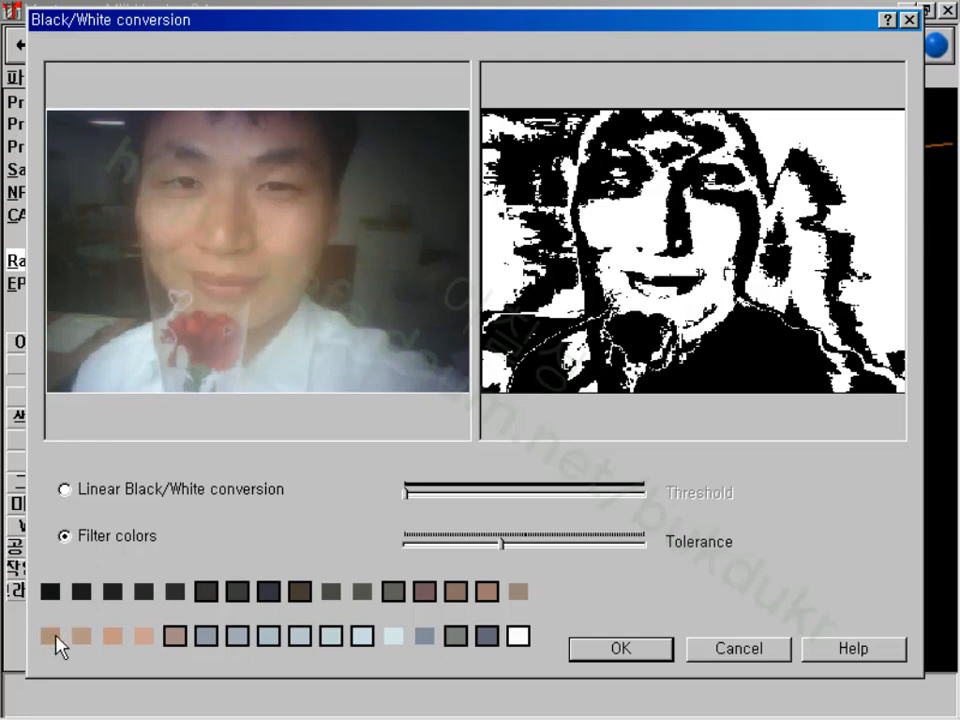
click(178, 638)
- Remove the dark brown, navy and two adjacent dark grey swatches from the filter, and include the second near-black swatch
click(298, 599)
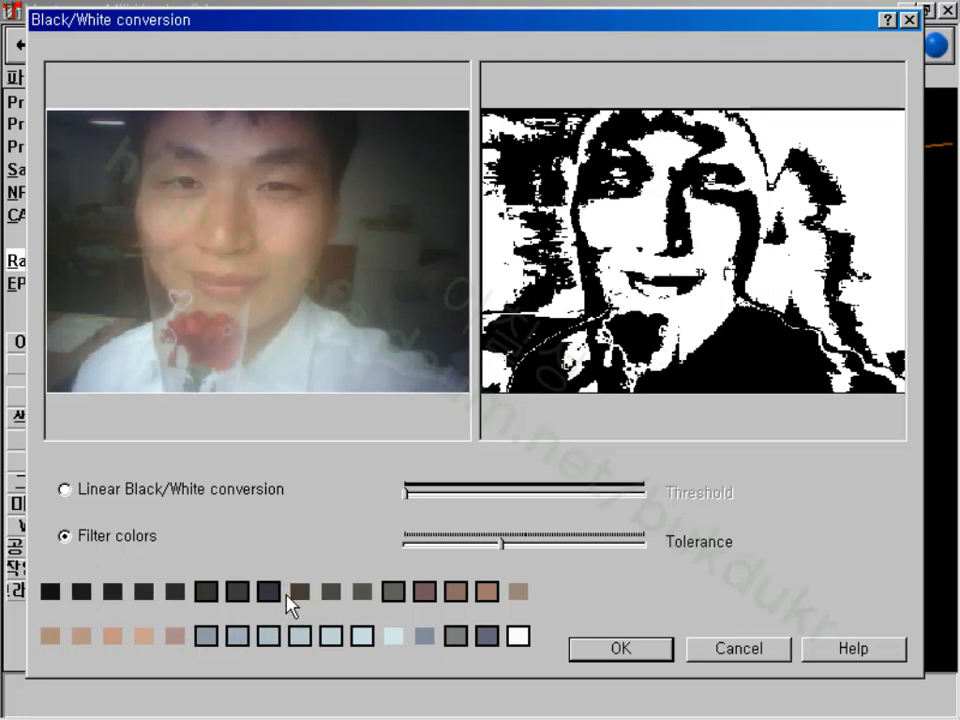
click(272, 596)
click(237, 596)
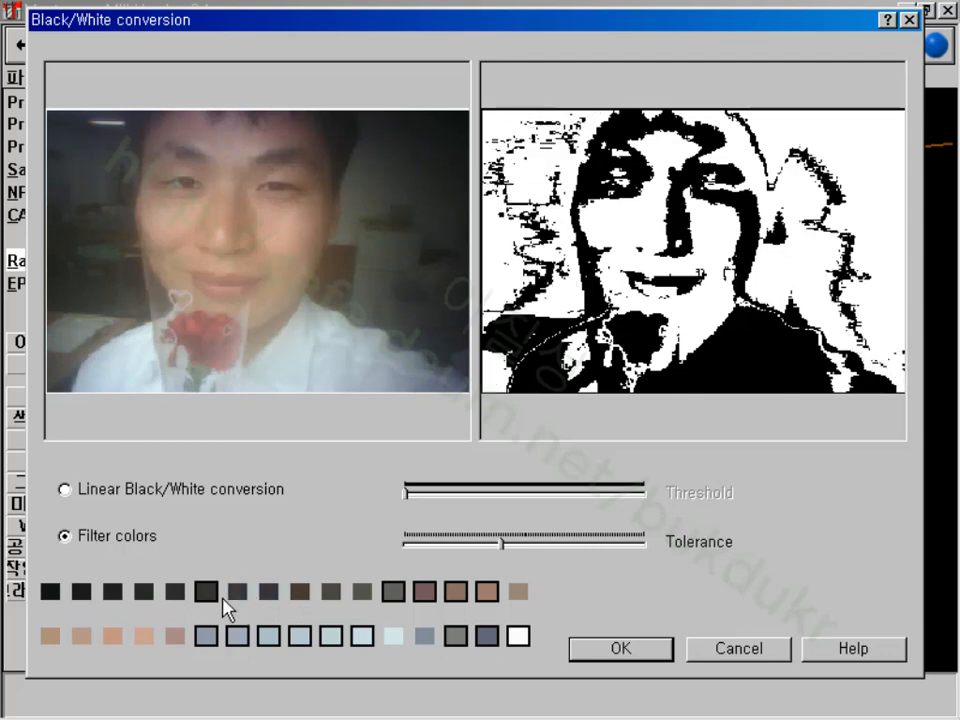
click(210, 596)
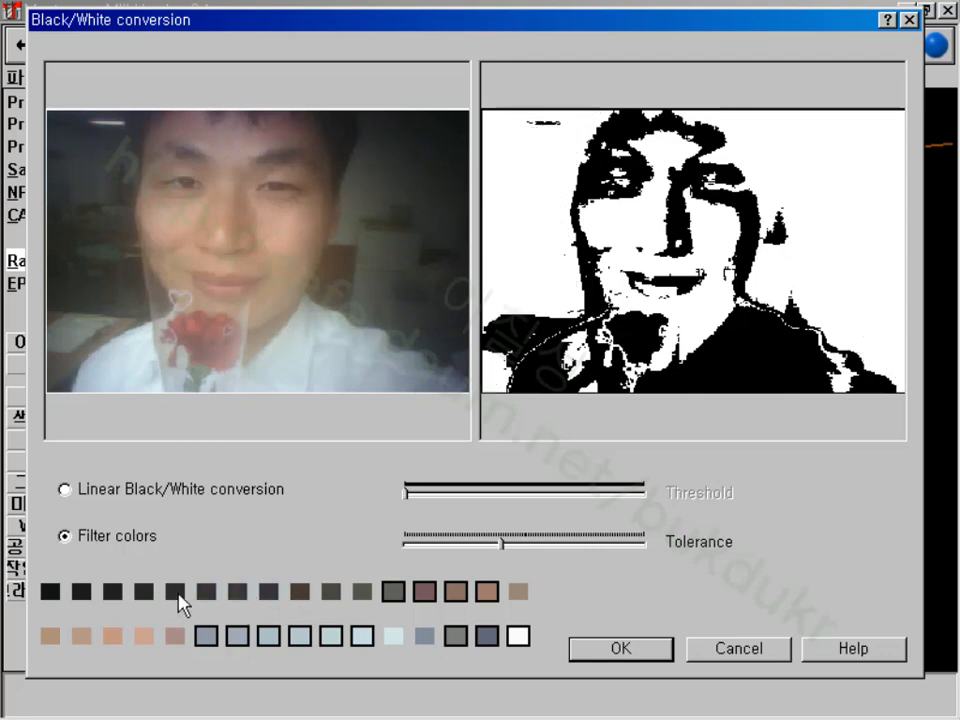
click(82, 594)
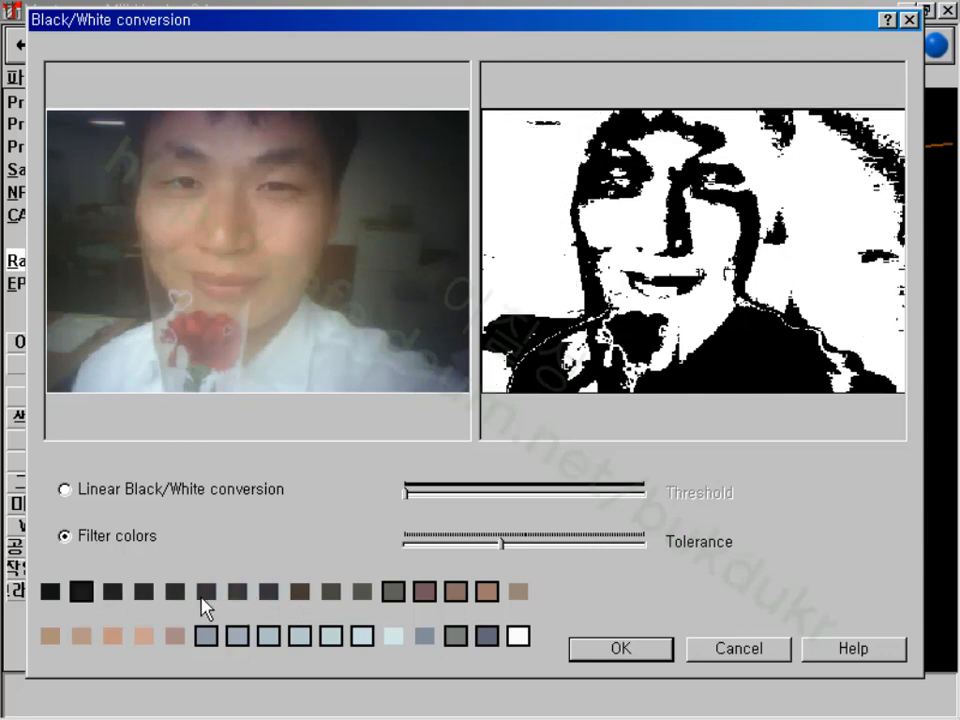
- Remove the plum and salmon swatches from the first row's filter selection, keep the brown one, and include the olive-grey and dark brown swatches
click(426, 594)
click(462, 596)
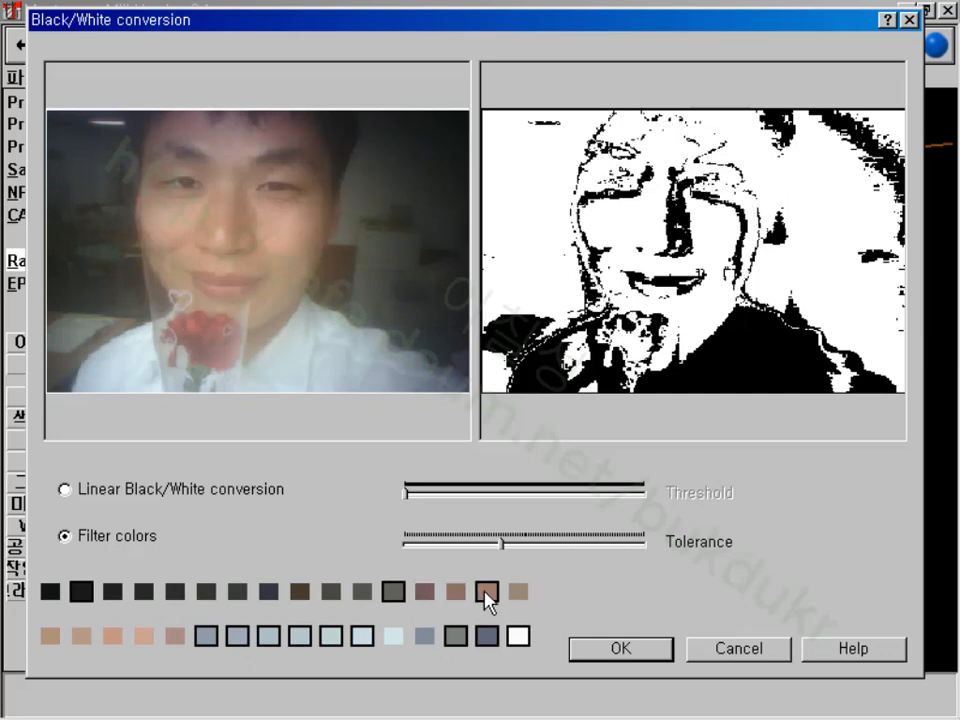
click(486, 592)
click(460, 596)
click(361, 592)
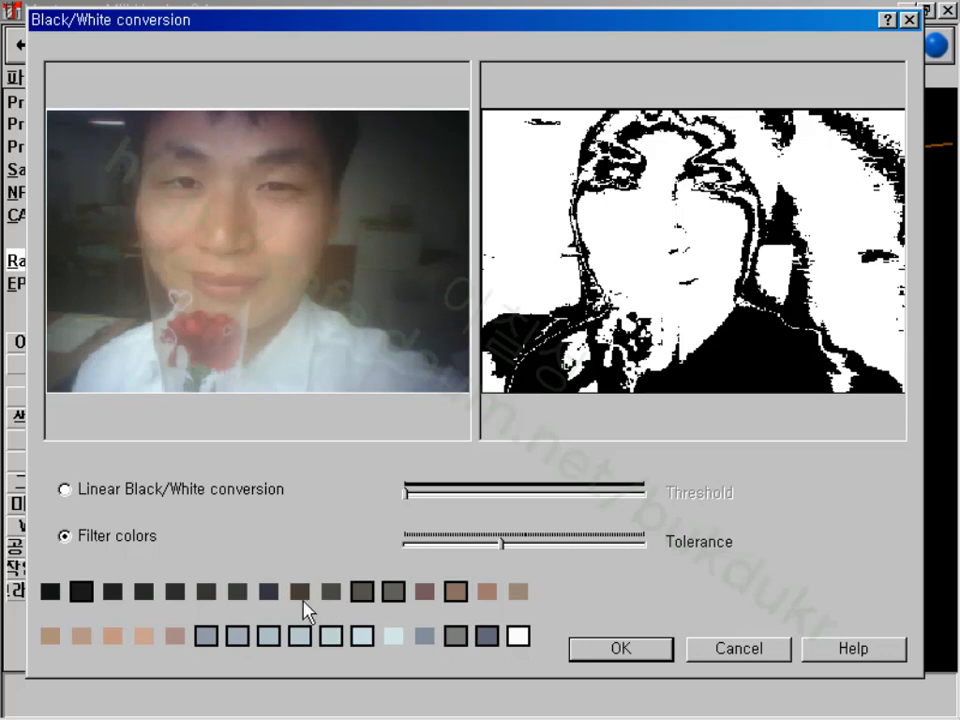
click(300, 594)
- Replace the slate purple and two pale blue-green middle swatches with the palest blue and slate blue-grey swatches in the second row's filter selection
click(489, 639)
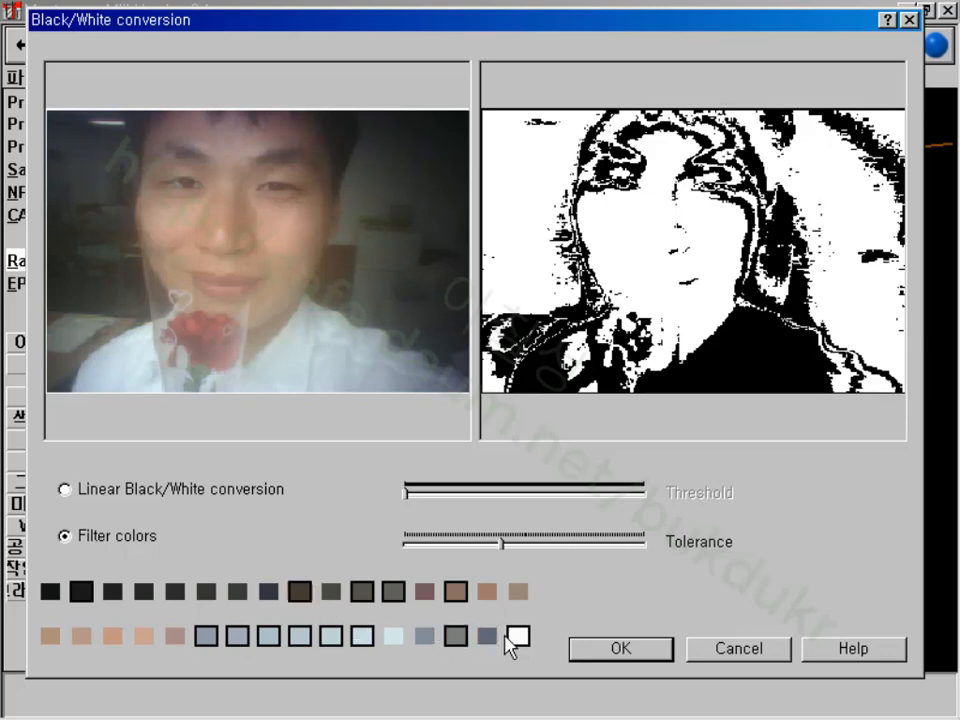
click(394, 638)
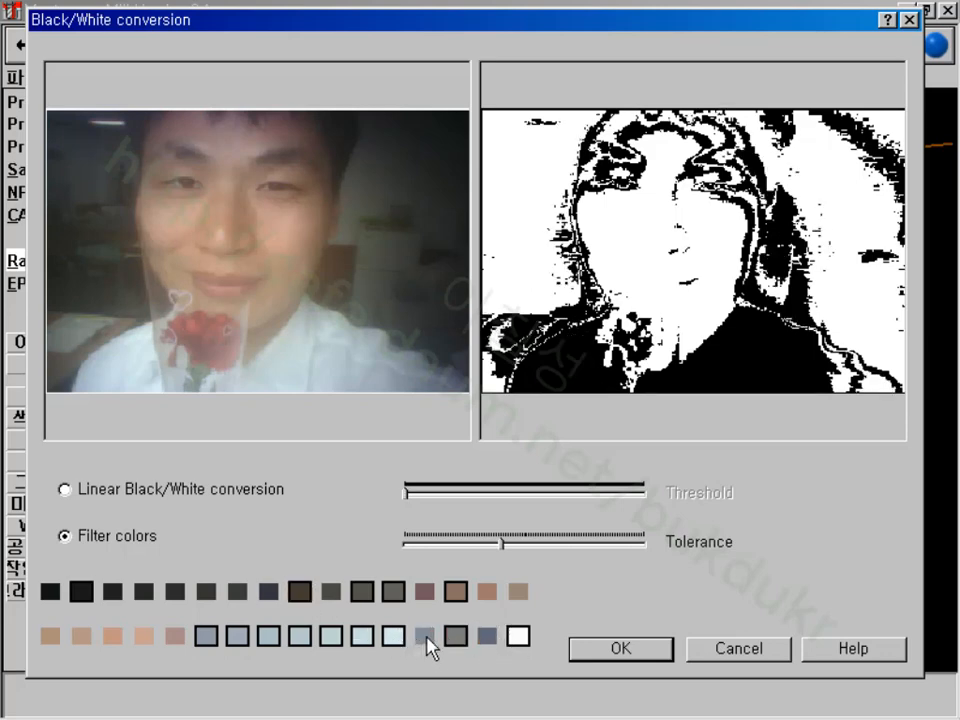
click(426, 636)
click(332, 640)
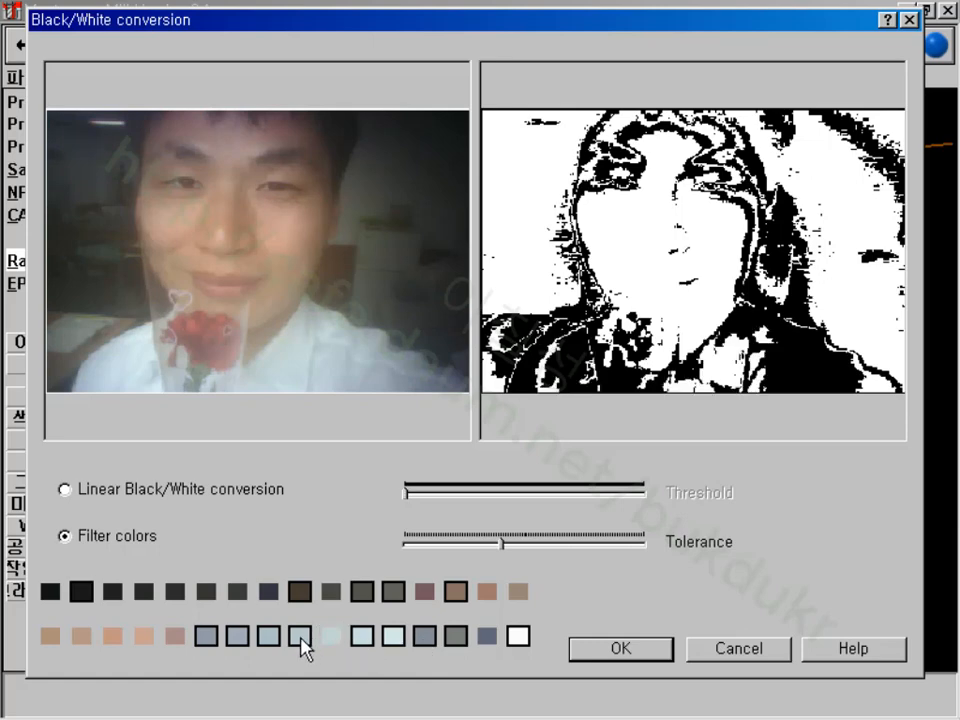
click(300, 640)
- Include the two light peach swatches and the dusty pink swatch of the second row in the colour filter
click(145, 638)
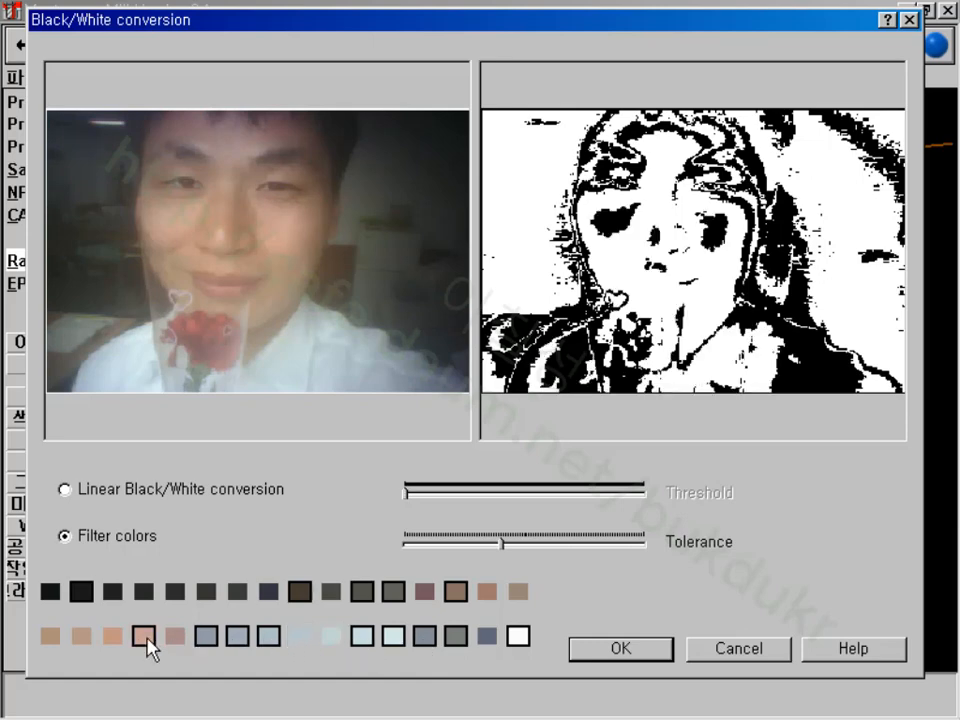
click(116, 640)
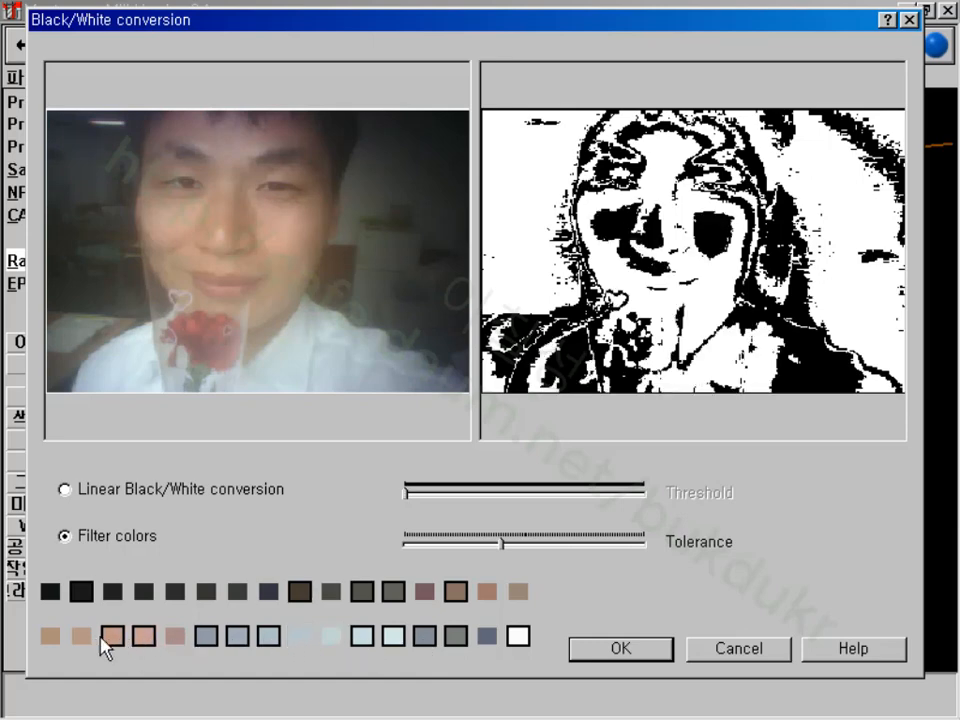
click(176, 638)
- Try the Linear Black/White conversion at a middle and a lower threshold, and return to Filter colors
click(66, 489)
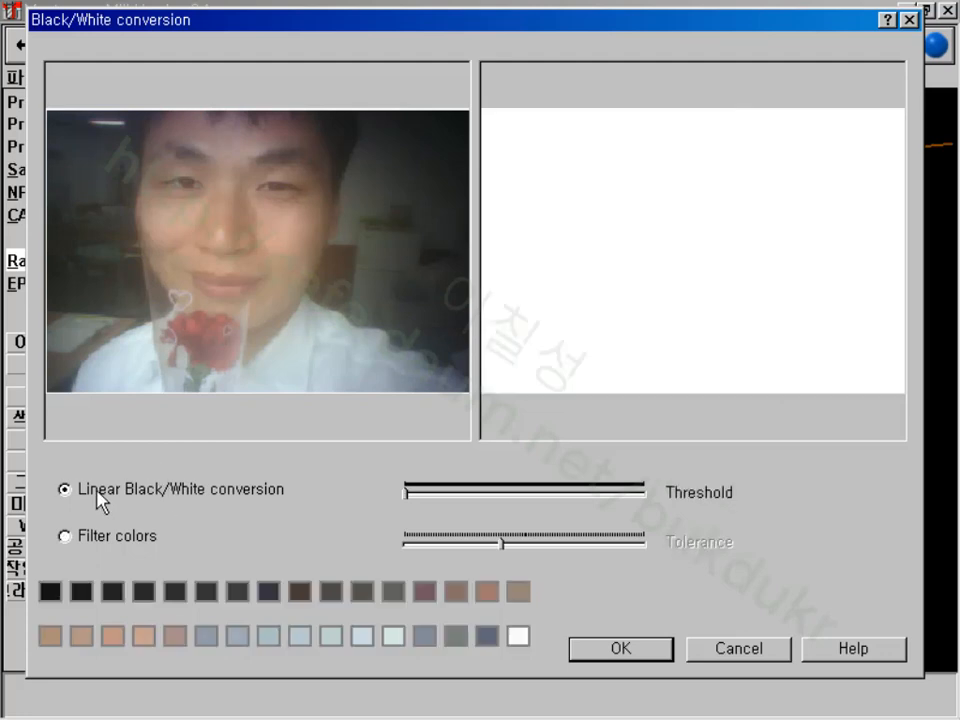
mouse_move(500, 500)
mouse_down()
mouse_move(584, 503)
mouse_move(475, 495)
mouse_move(518, 497)
mouse_up()
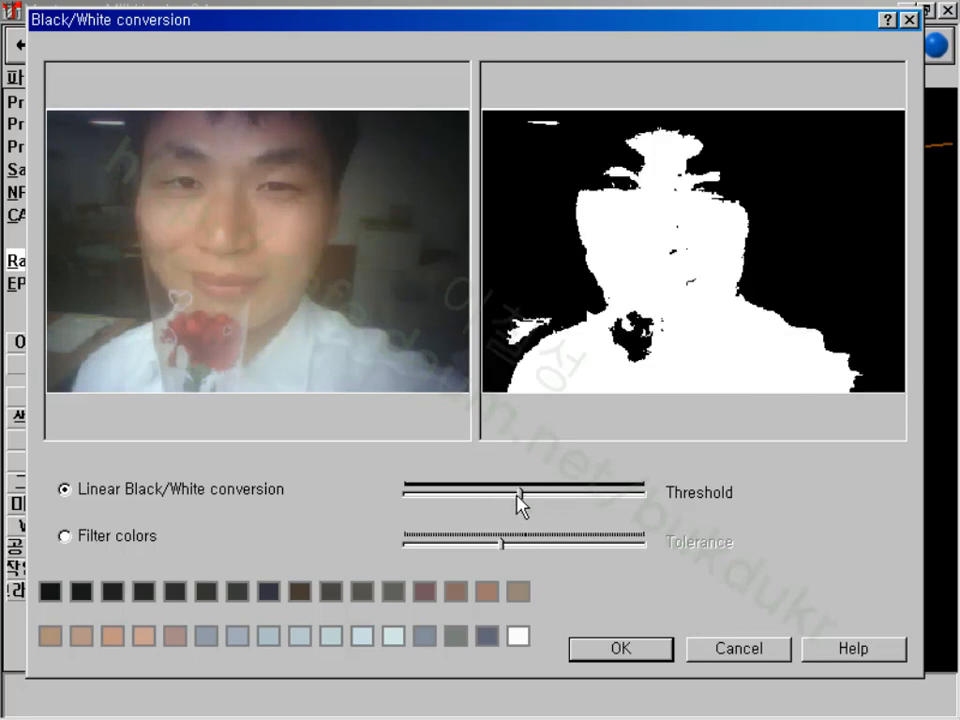
drag(588, 505, 436, 500)
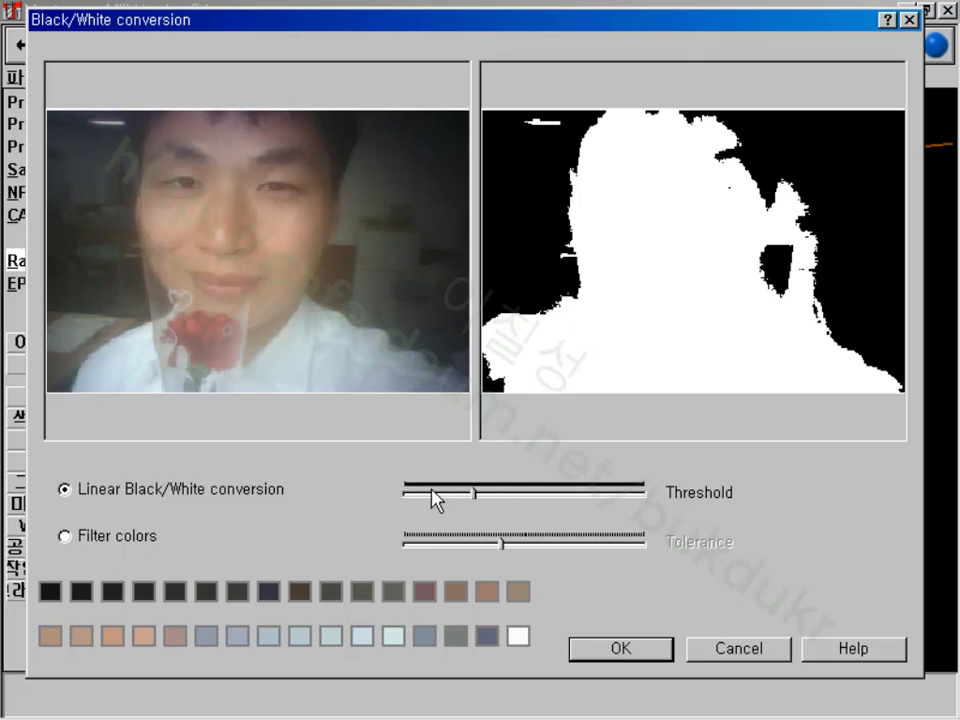
click(120, 540)
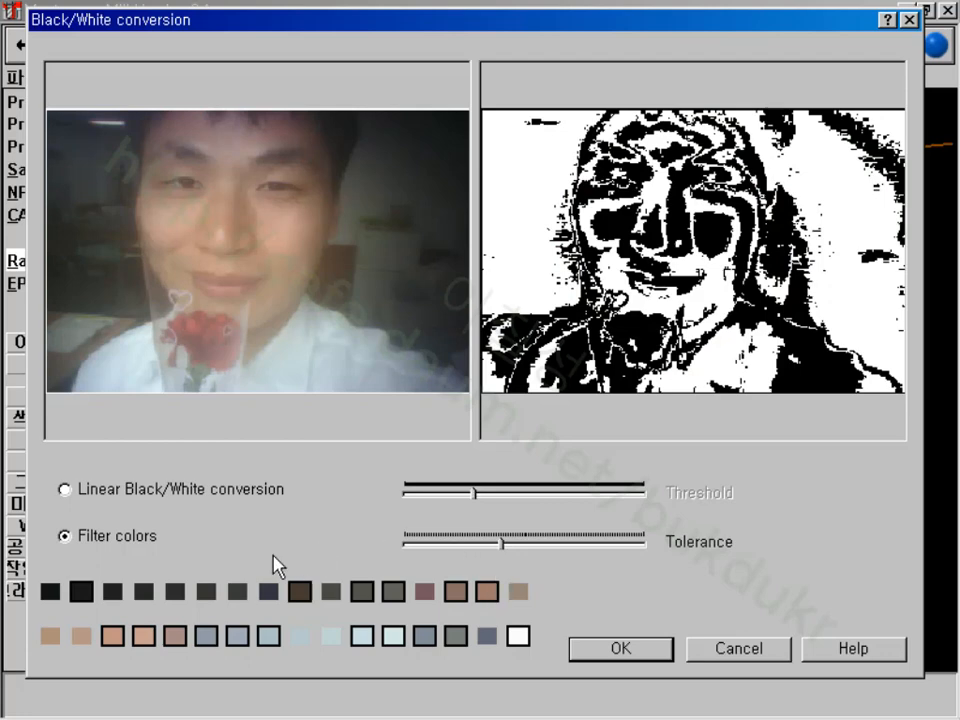
- Swap the second near-black swatch for the fourth and fifth dark greys, and exclude the two peach, first grey-blue and light blue swatches
click(90, 590)
click(141, 592)
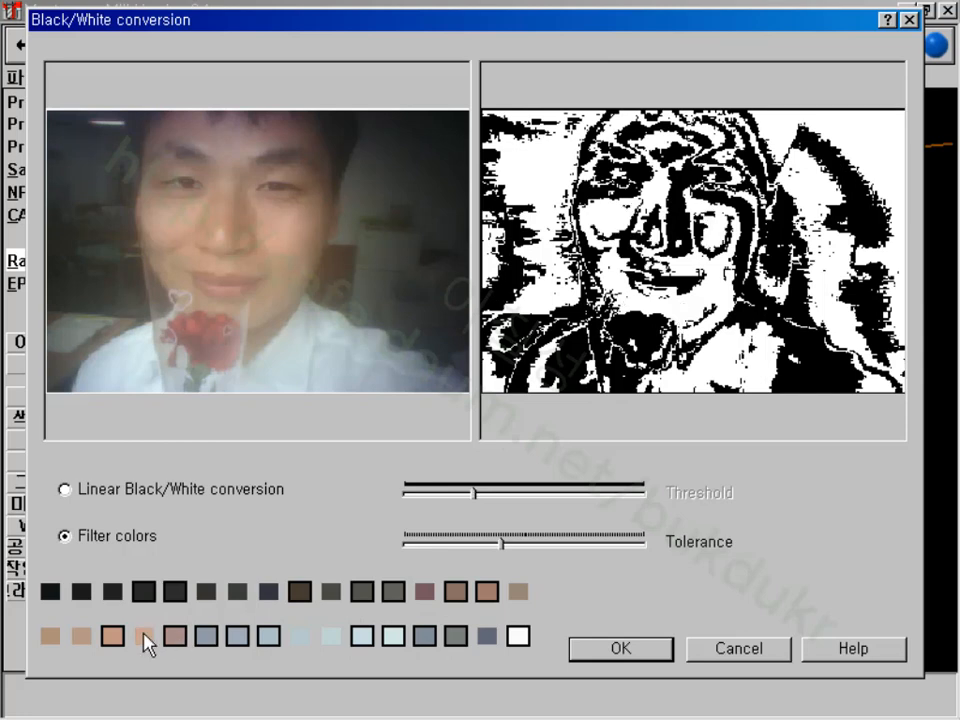
click(114, 637)
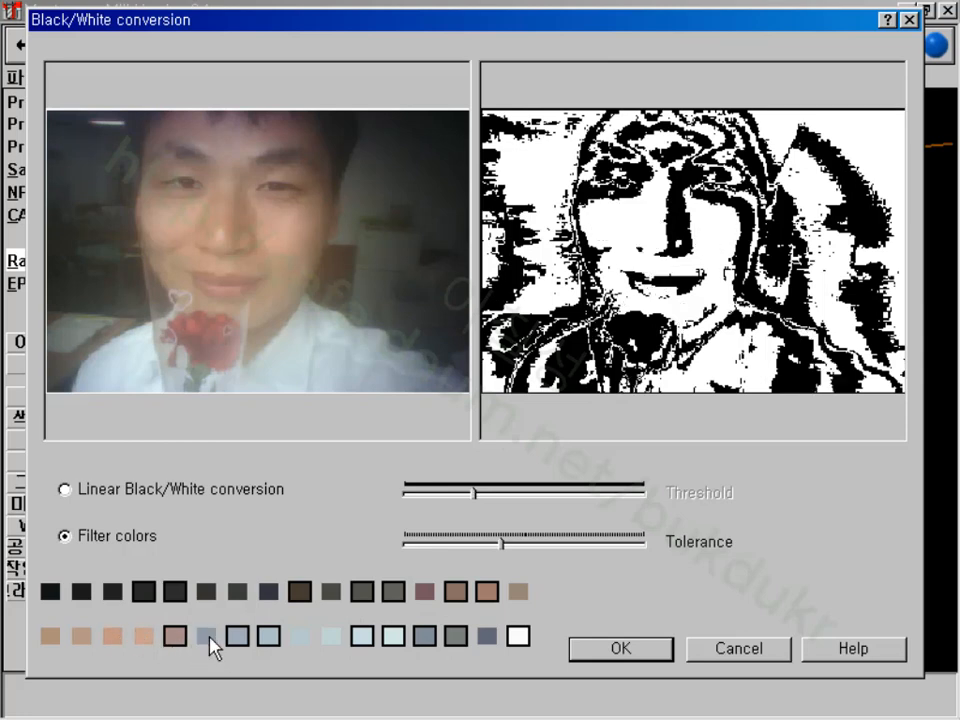
click(268, 636)
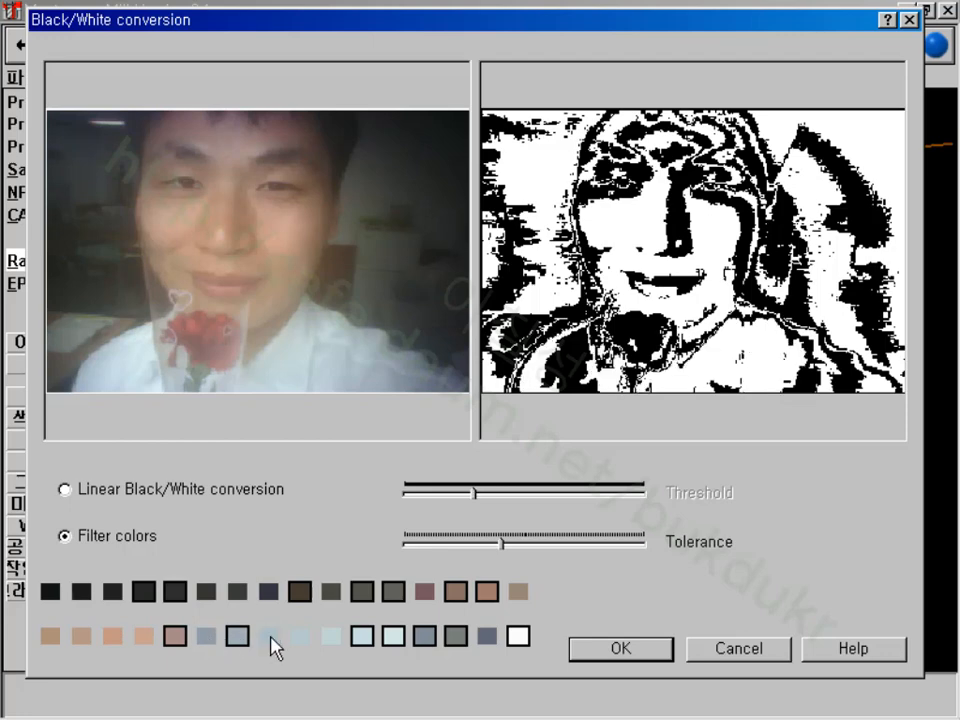
- Exclude the olive-grey swatch and include the seventh dark grey swatch in the first row, keeping the salmon and dark brown ones selected
click(492, 596)
click(487, 595)
click(359, 597)
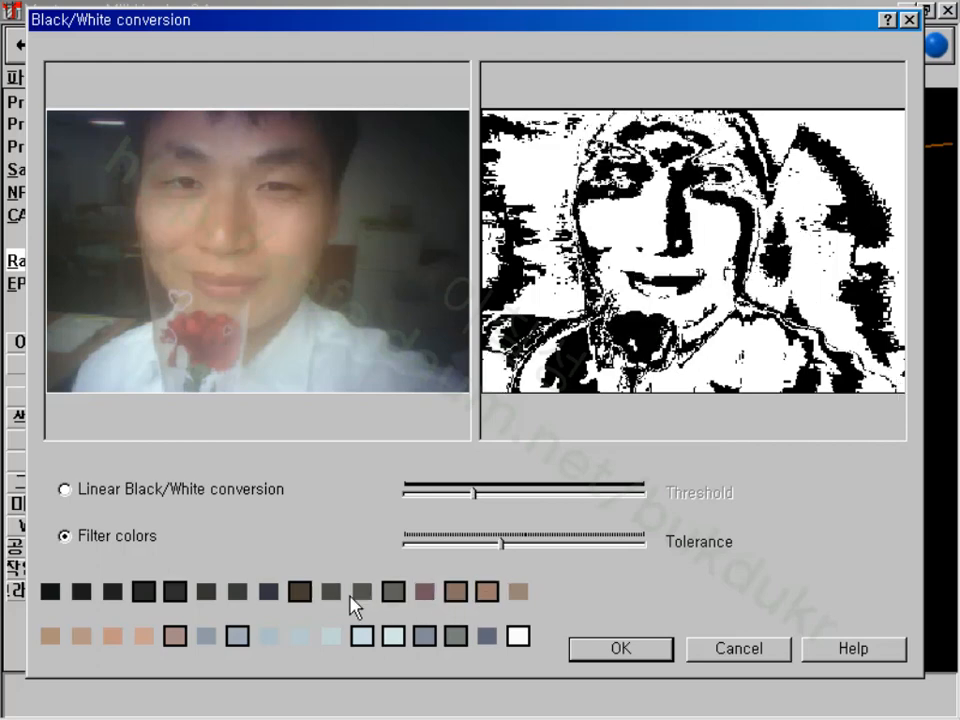
click(301, 598)
click(301, 598)
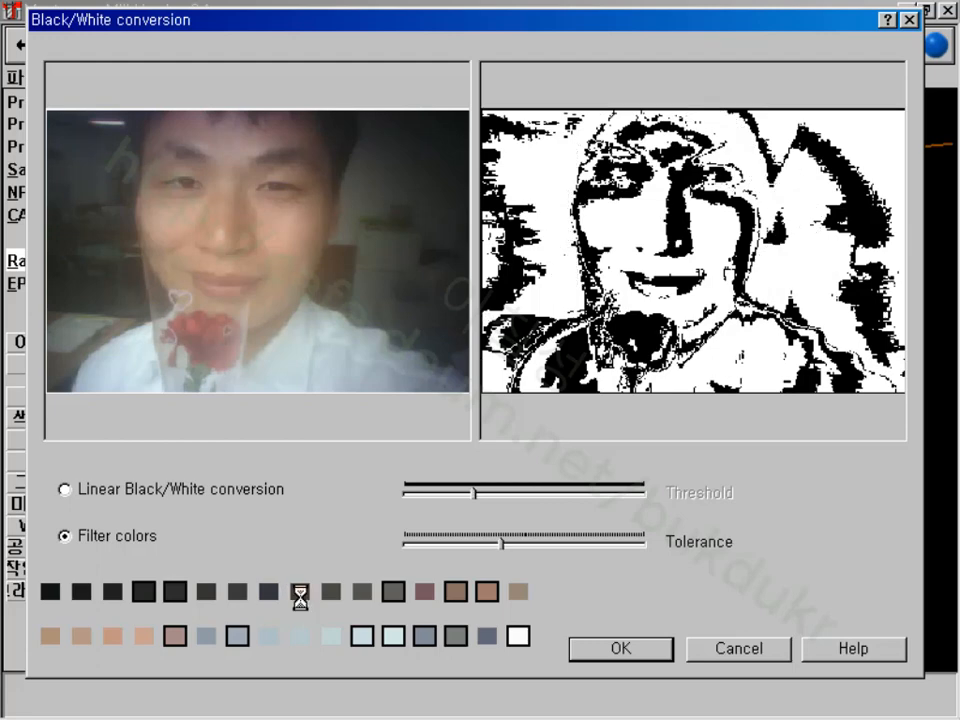
click(241, 597)
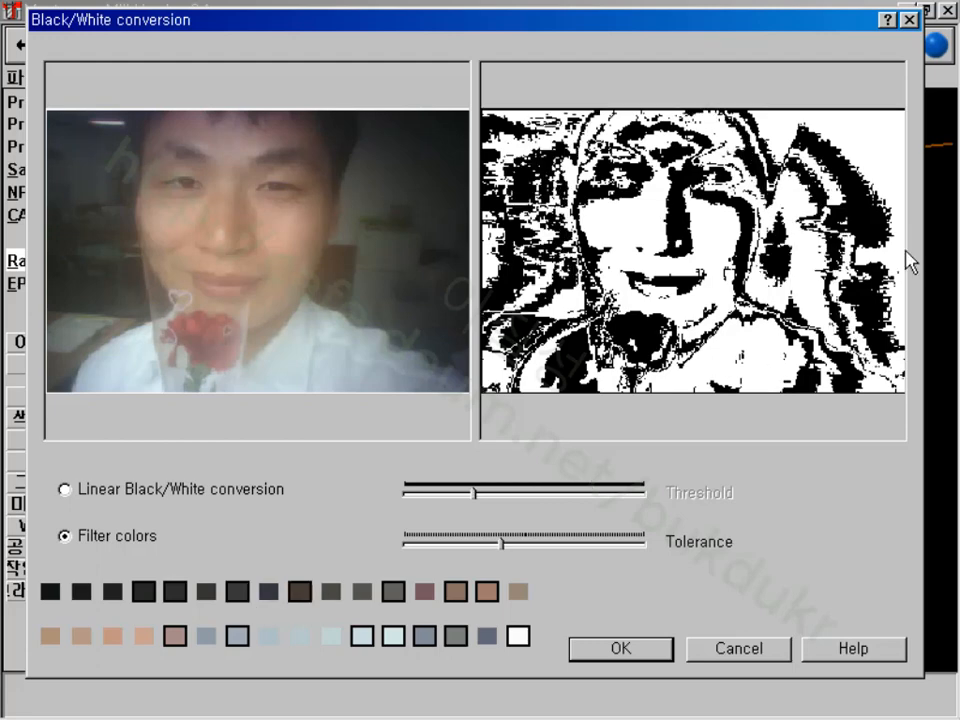
- Accept the black/white conversion, vectorize the KKK image with Create outlines, and show the outlines in the top view
click(628, 652)
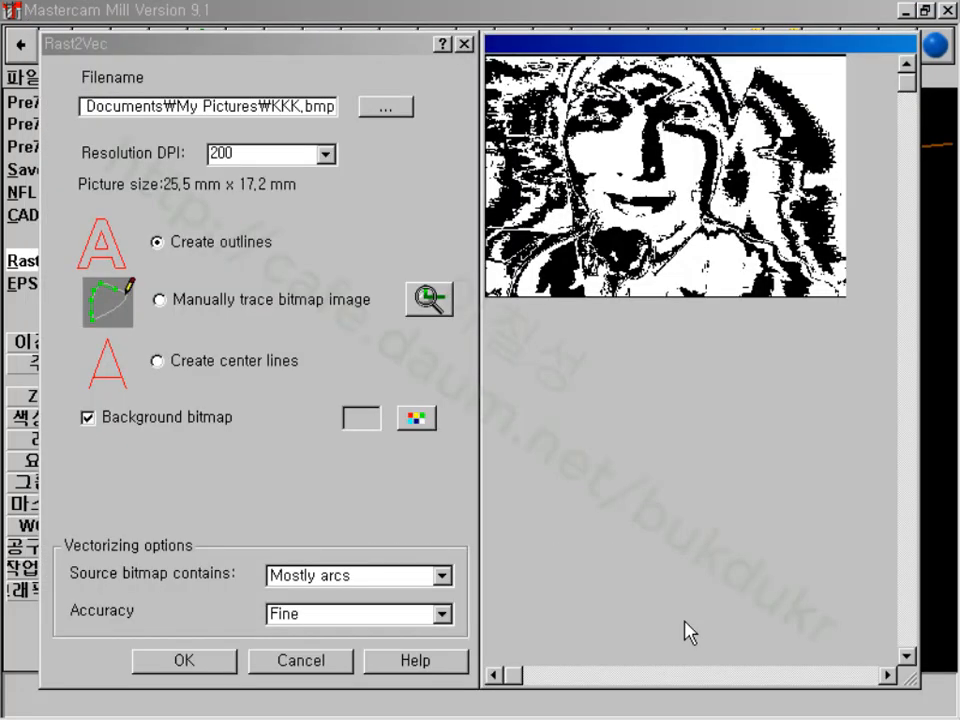
click(208, 664)
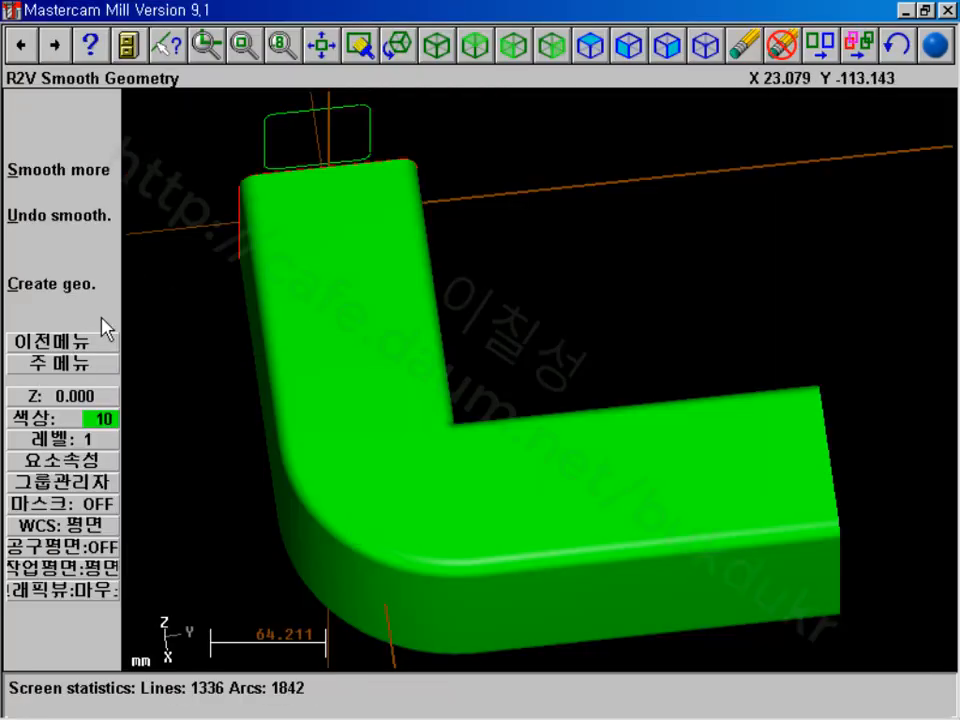
click(476, 46)
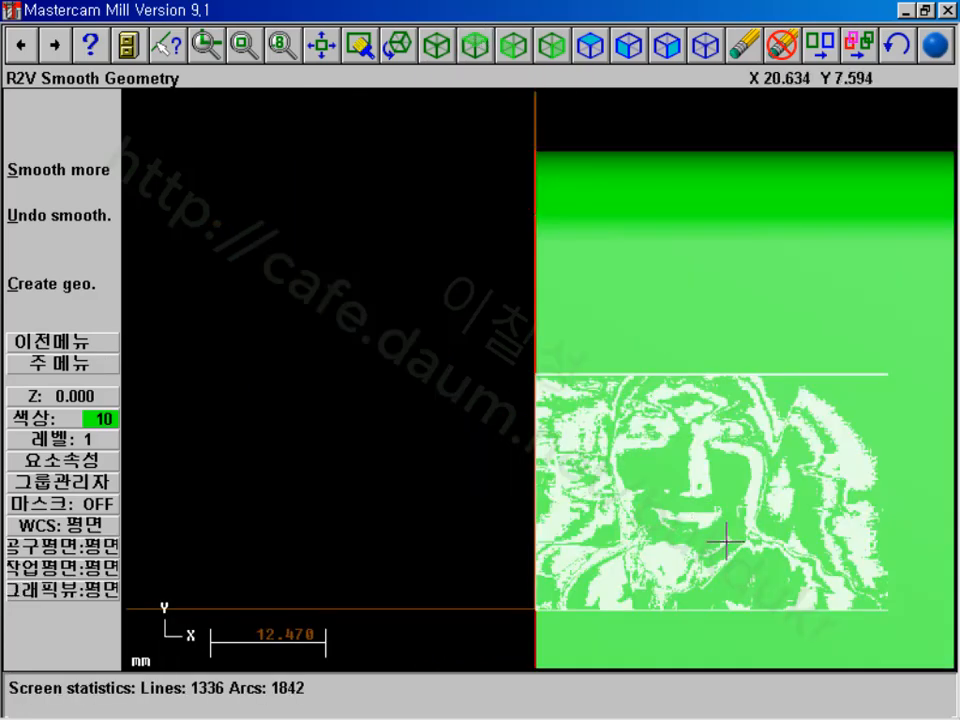
scroll(724, 540, up, 1)
scroll(724, 540, down, 5)
scroll(758, 514, down, 1)
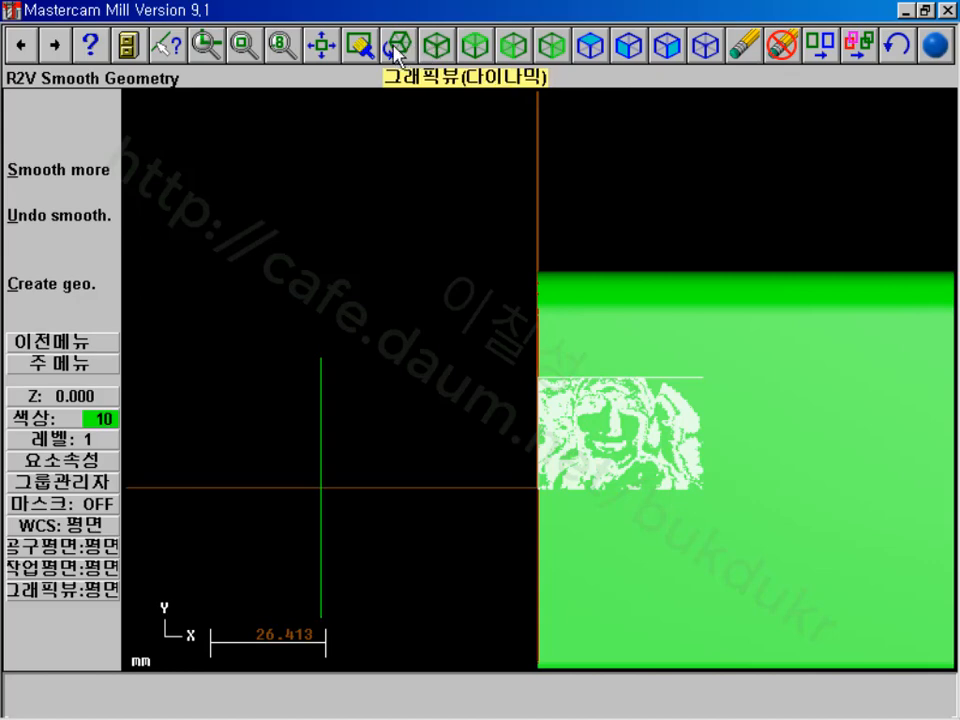
- Create the geometry from the vectorized outlines and finish the Rast2vec conversion
click(70, 286)
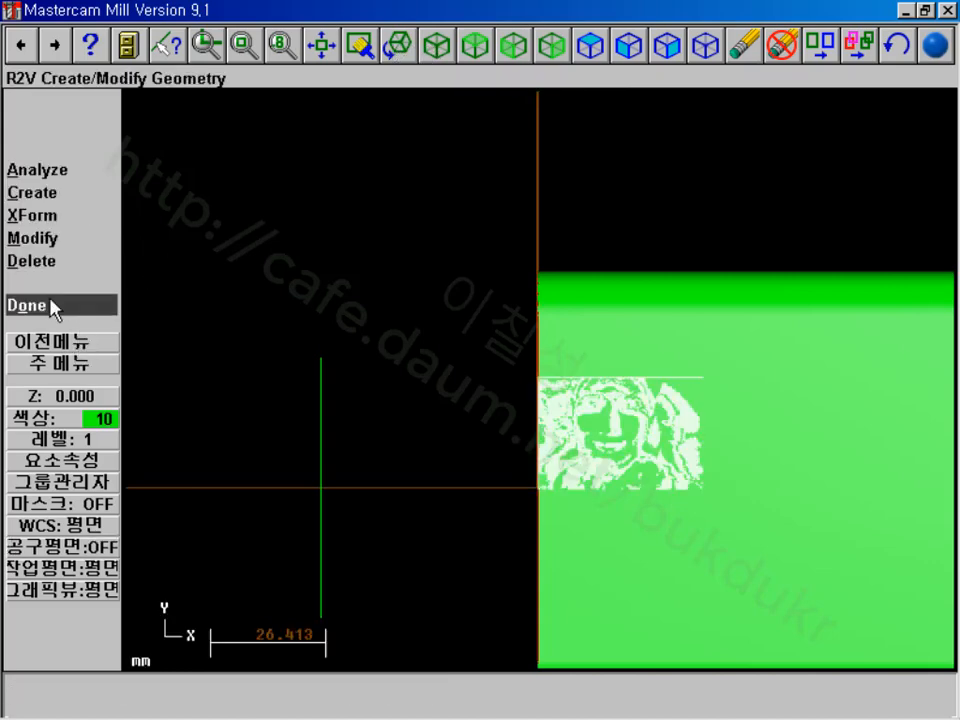
click(50, 305)
click(427, 426)
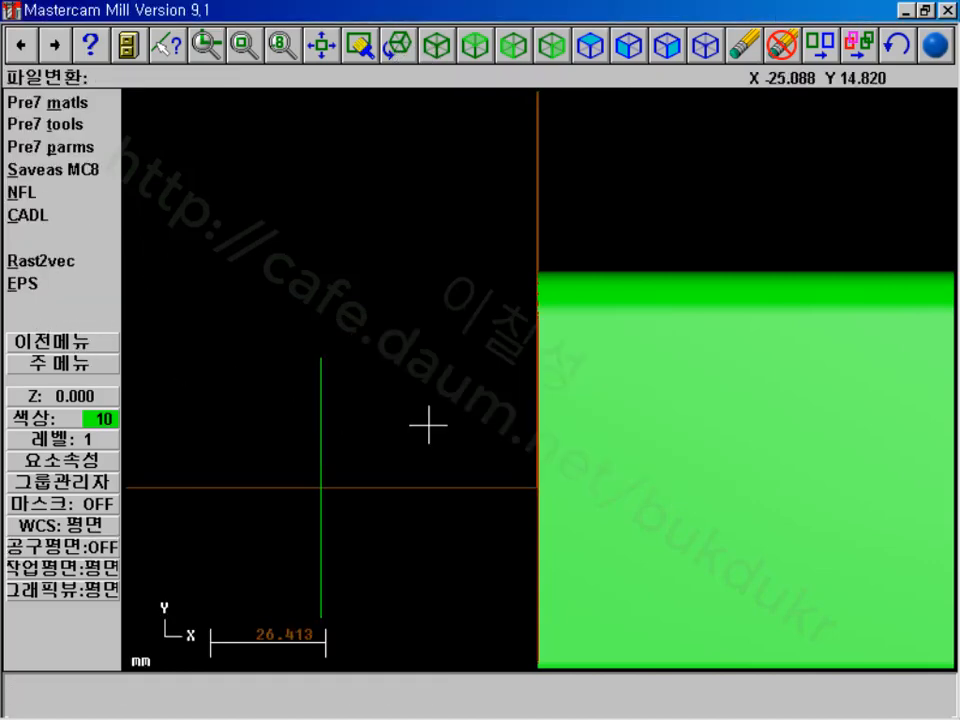
- Blank all surfaces of the swept L-shaped body so only the wireframe geometry stays displayed
click(422, 50)
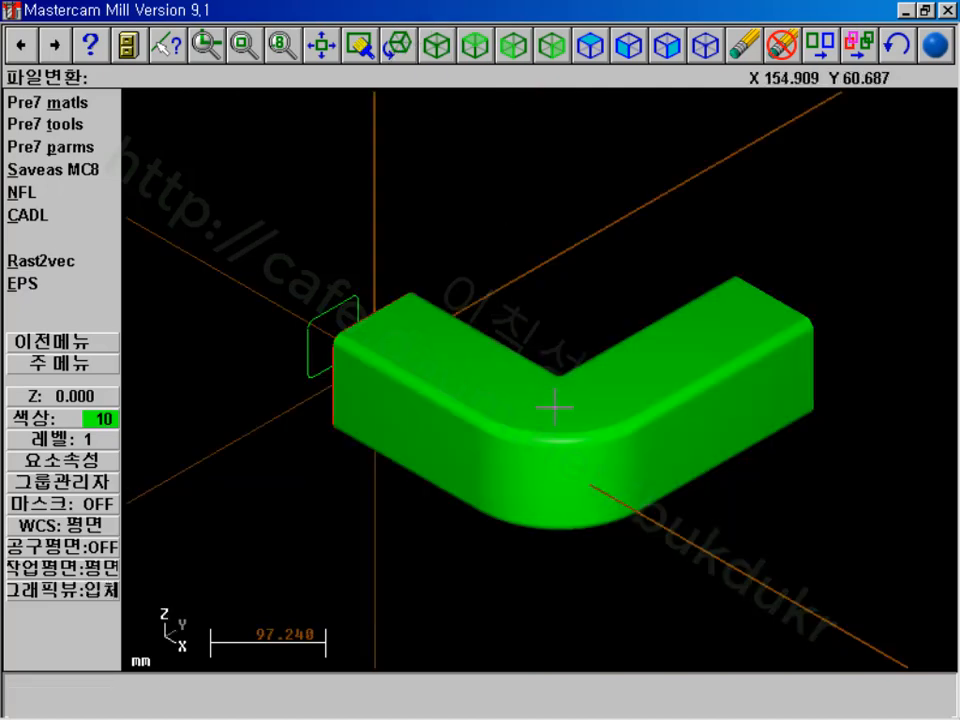
click(394, 48)
click(530, 260)
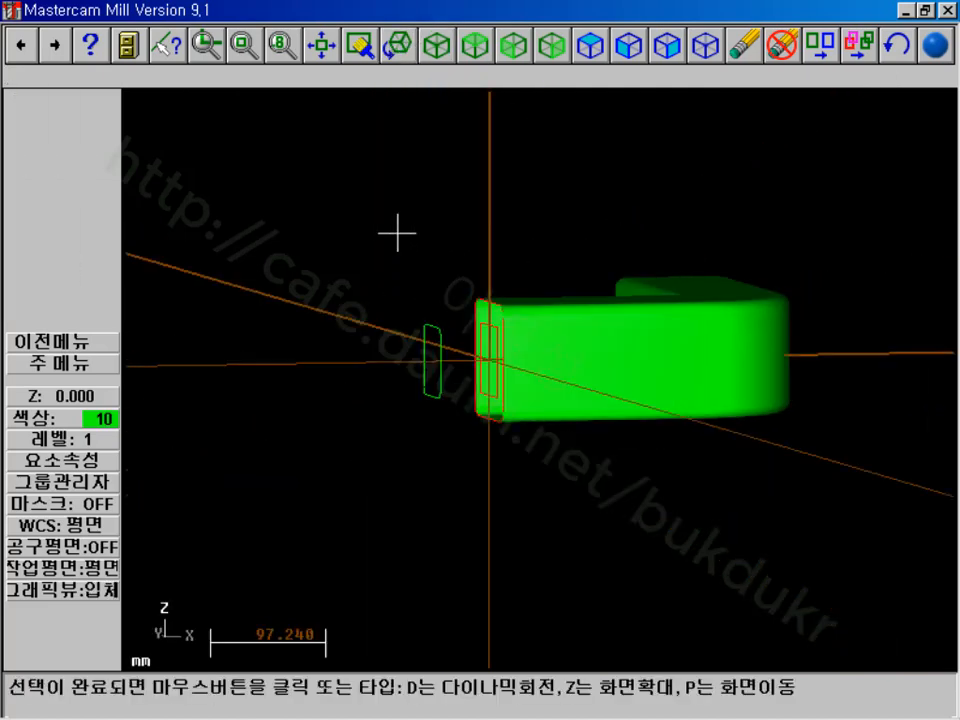
click(280, 268)
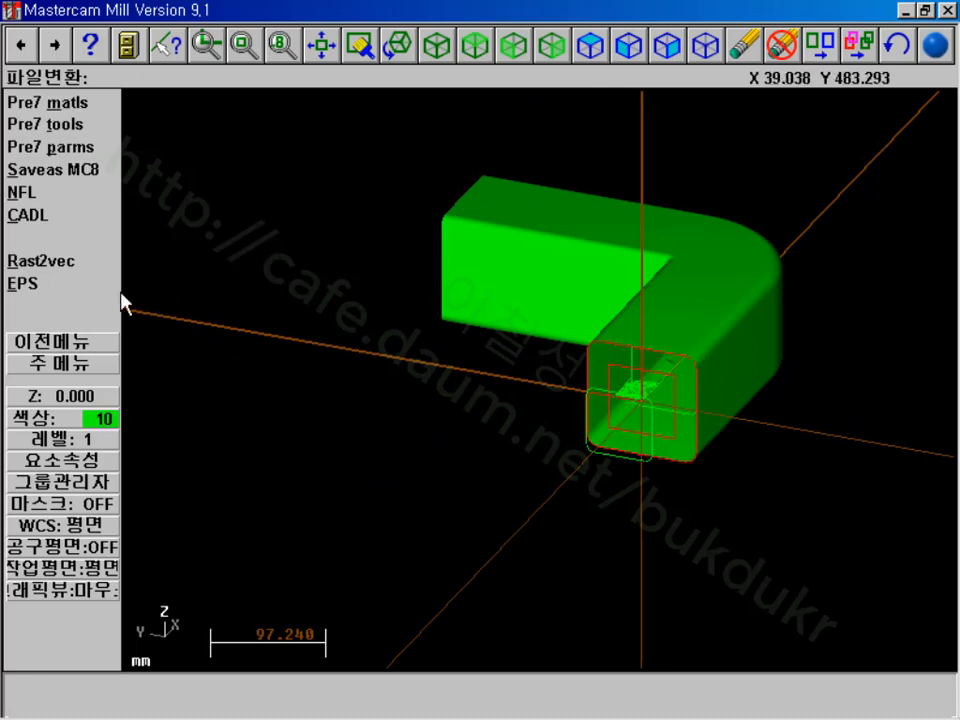
click(72, 361)
click(49, 243)
click(50, 282)
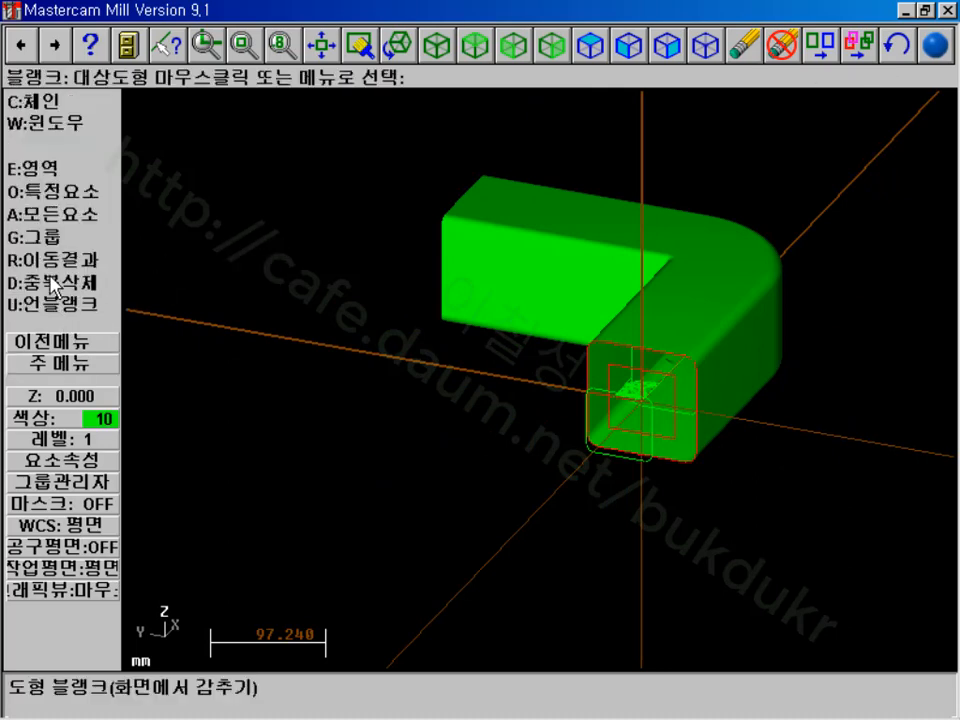
click(46, 215)
click(48, 192)
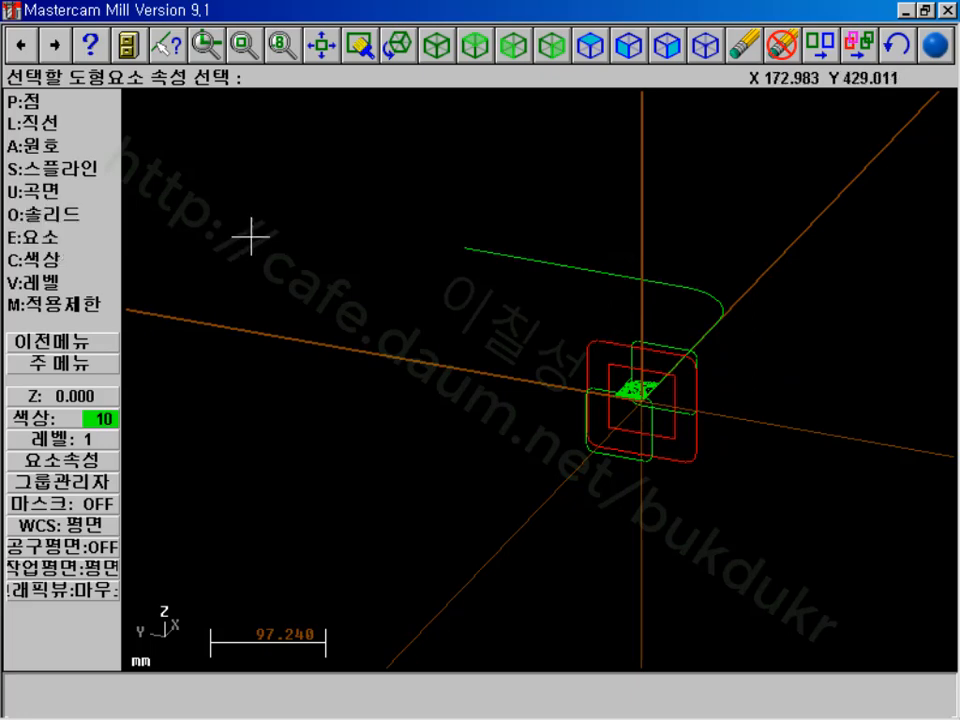
- In the top view, window-blank the two vertical green profile lines on either side of the image outlines
click(474, 44)
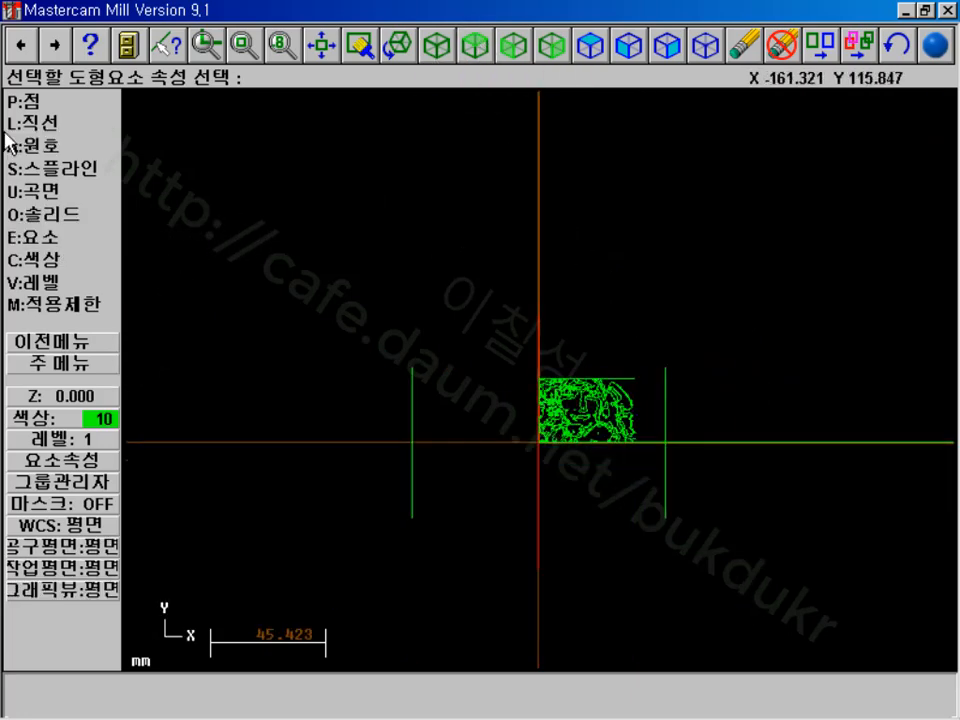
click(55, 341)
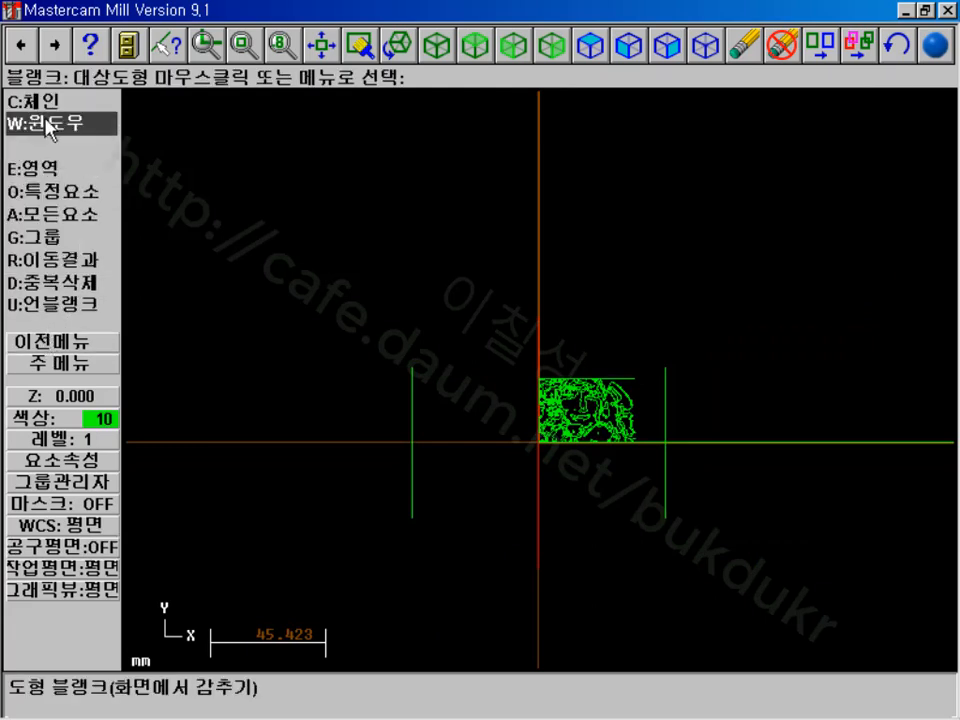
click(26, 122)
click(647, 349)
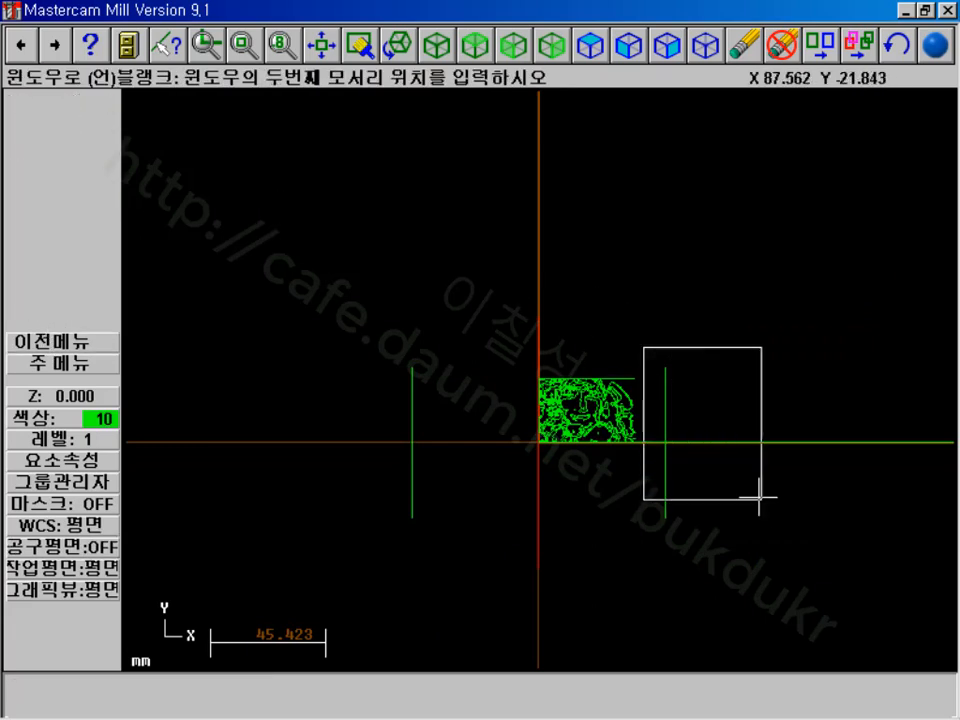
click(793, 523)
click(297, 276)
click(462, 578)
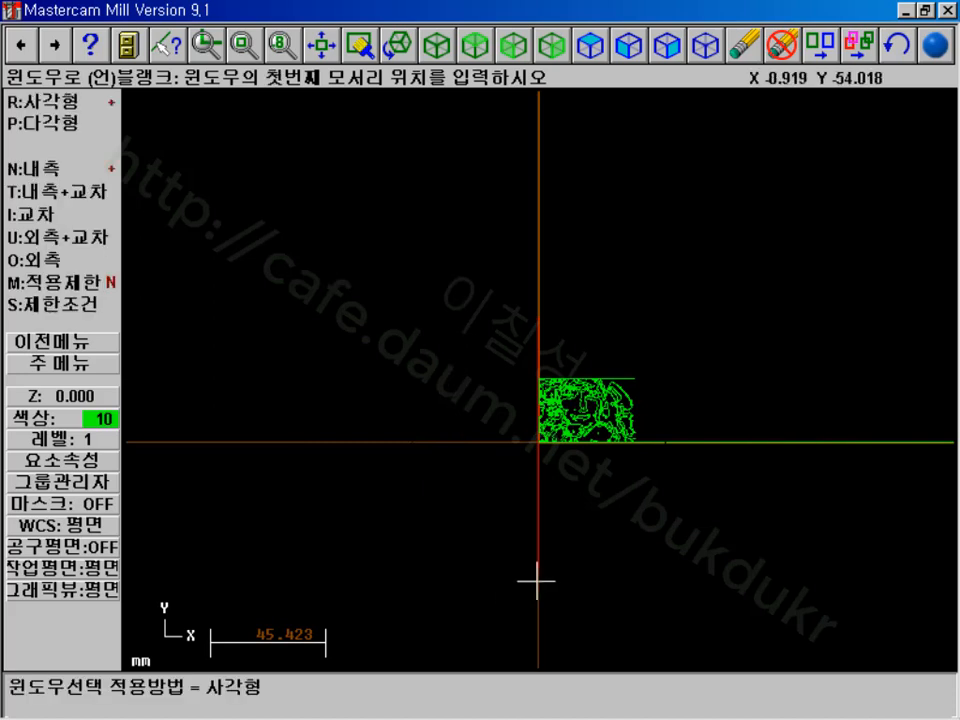
- Switch window blanking to inside plus intersecting, and blank the remaining profile and path lines around the image outlines
click(459, 484)
click(572, 572)
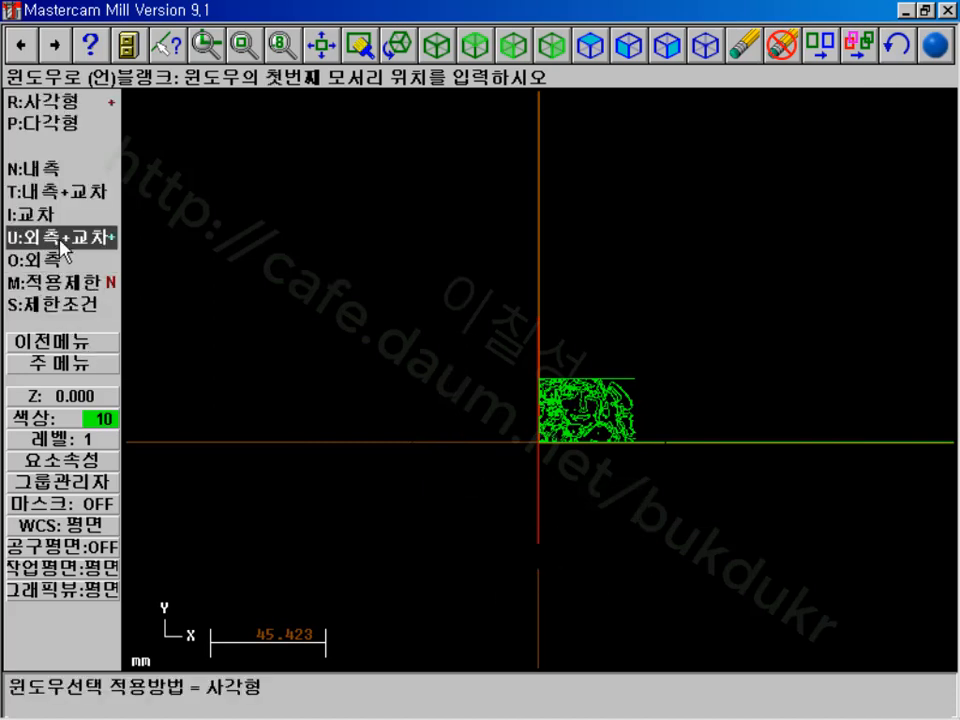
click(56, 191)
click(459, 484)
click(605, 550)
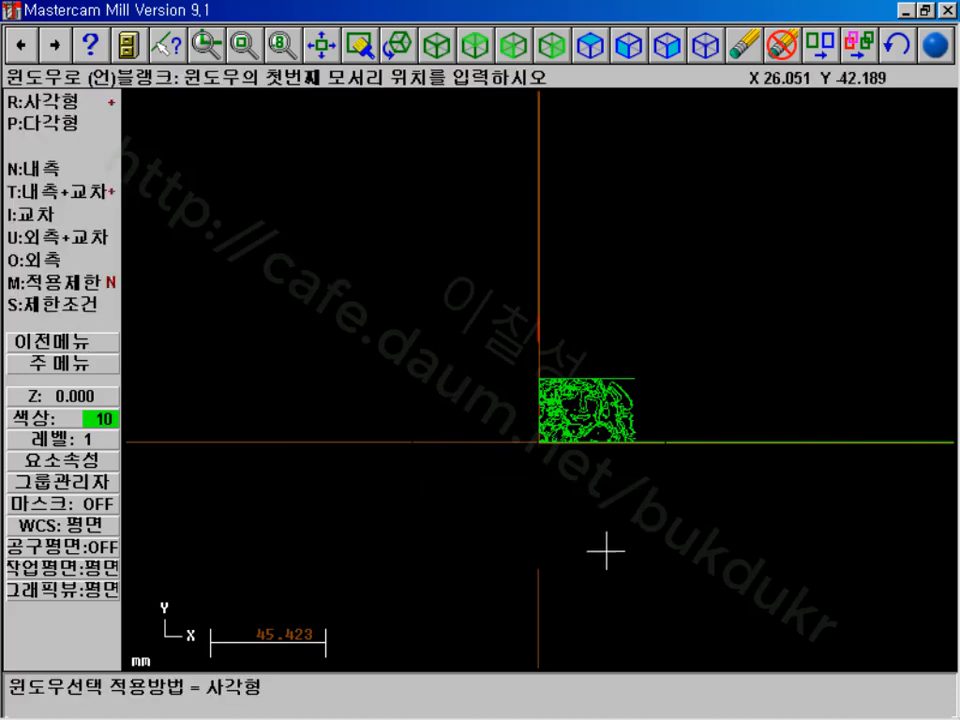
click(711, 400)
click(817, 537)
click(472, 274)
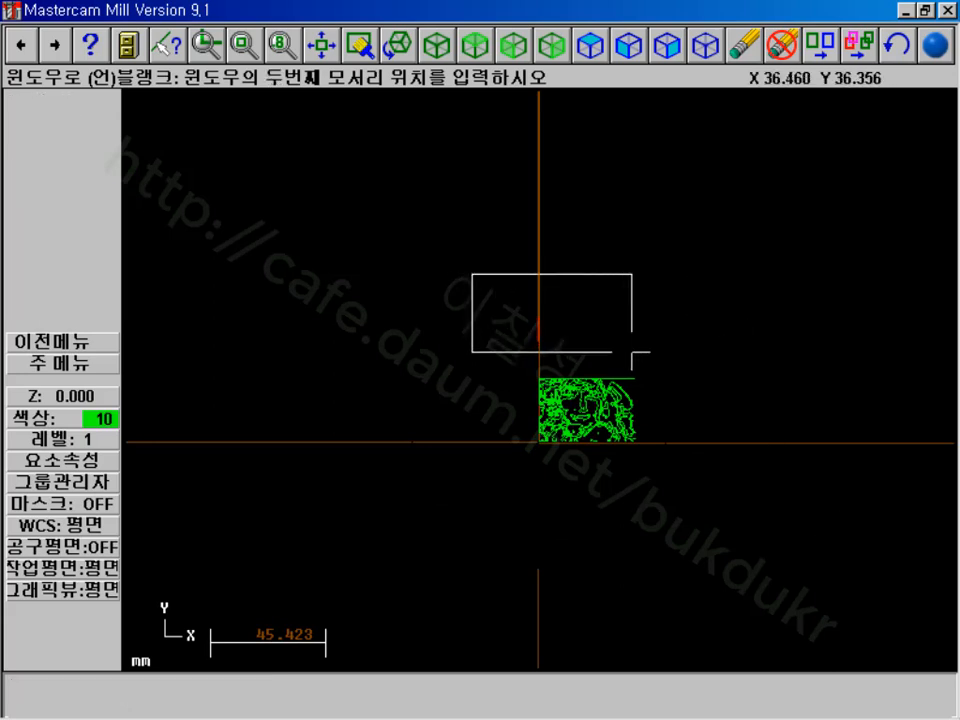
click(642, 357)
- Blank the remaining L-shaped path line and its corner arc, and fit the image outlines to the screen
click(321, 44)
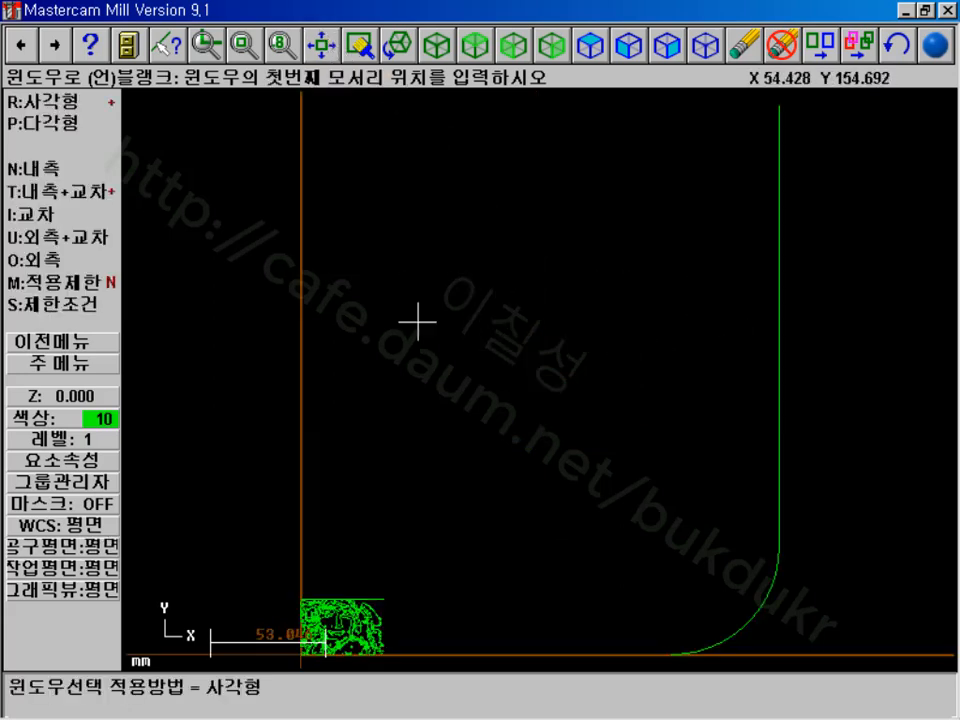
click(588, 133)
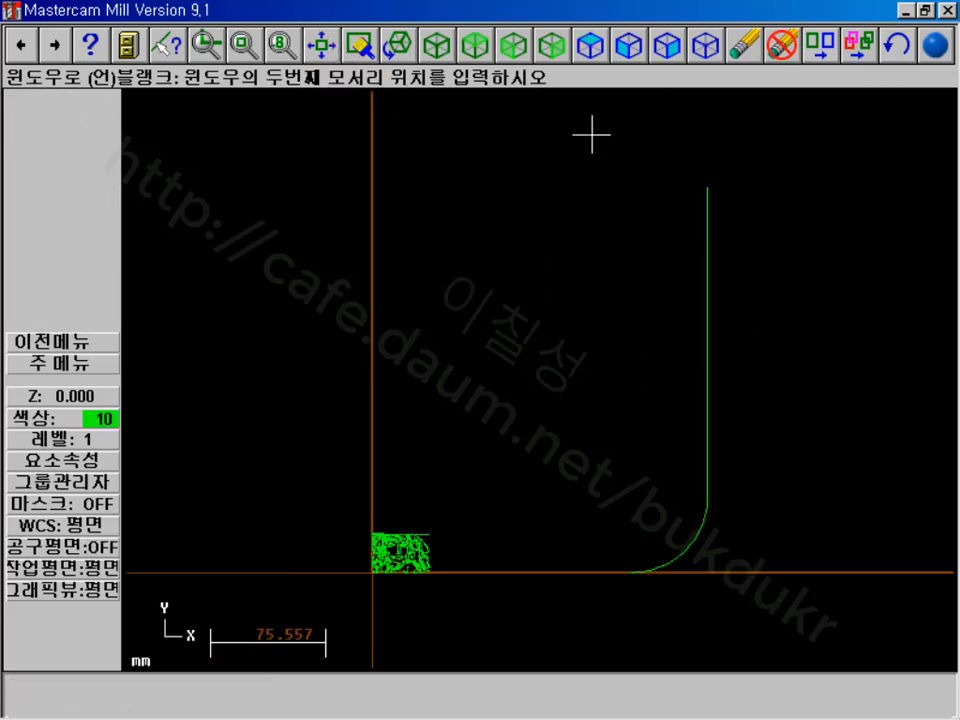
click(868, 634)
click(327, 43)
scroll(568, 450, down, 7)
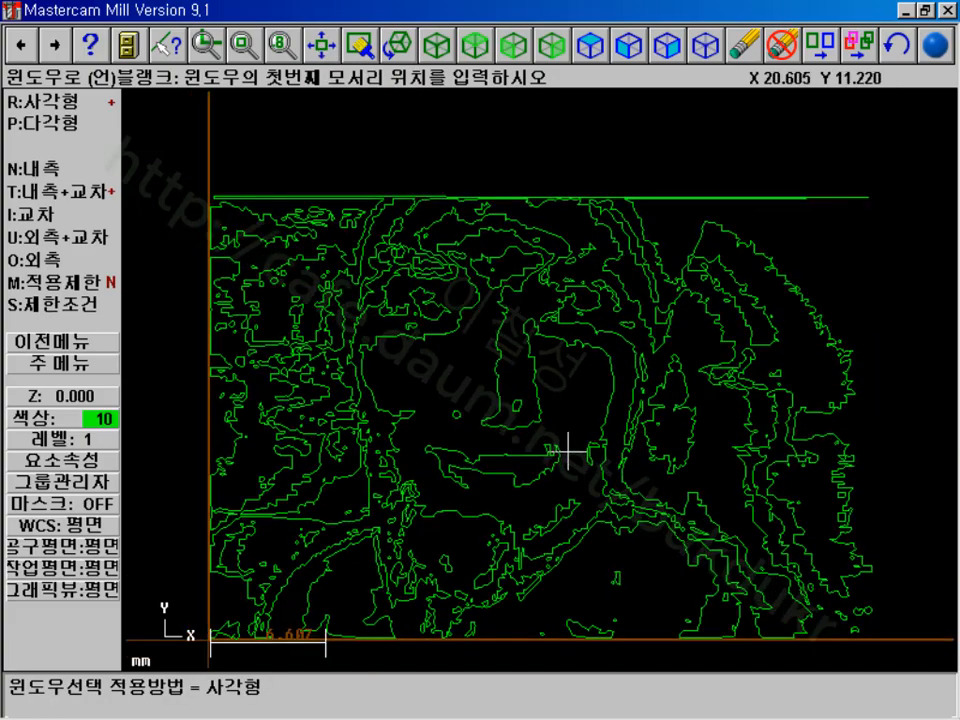
- Blank the stray straight line extending past the upper edge of the image outlines, and show the outlines in a tilted 3D view
click(682, 176)
click(784, 255)
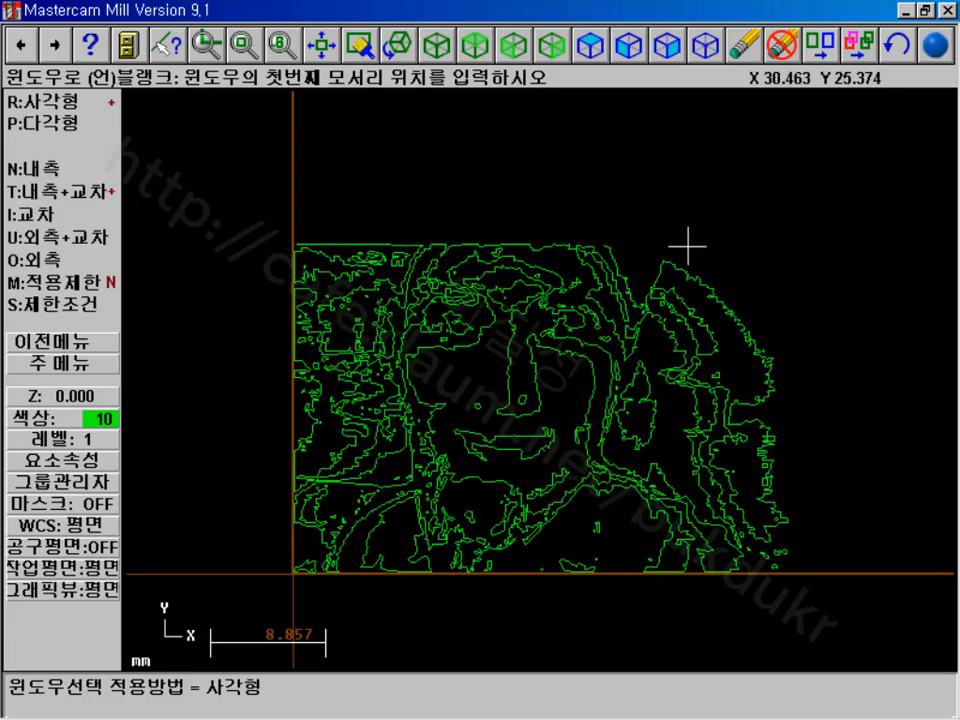
scroll(651, 274, down, 6)
scroll(651, 274, up, 5)
click(399, 43)
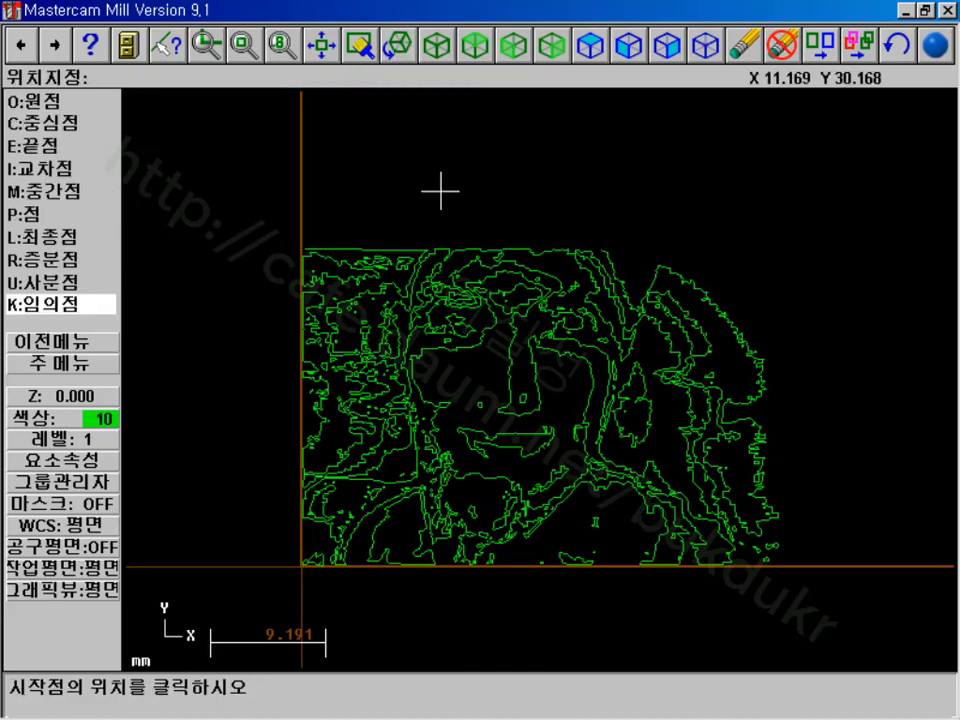
click(439, 193)
click(479, 249)
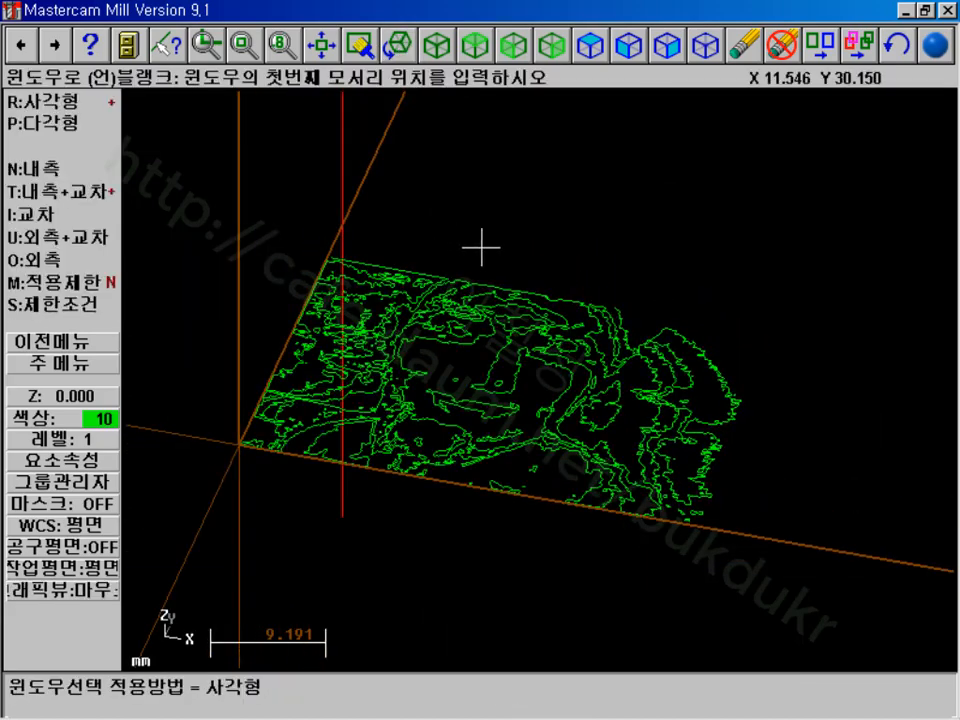
scroll(733, 479, up, 1)
scroll(733, 481, down, 3)
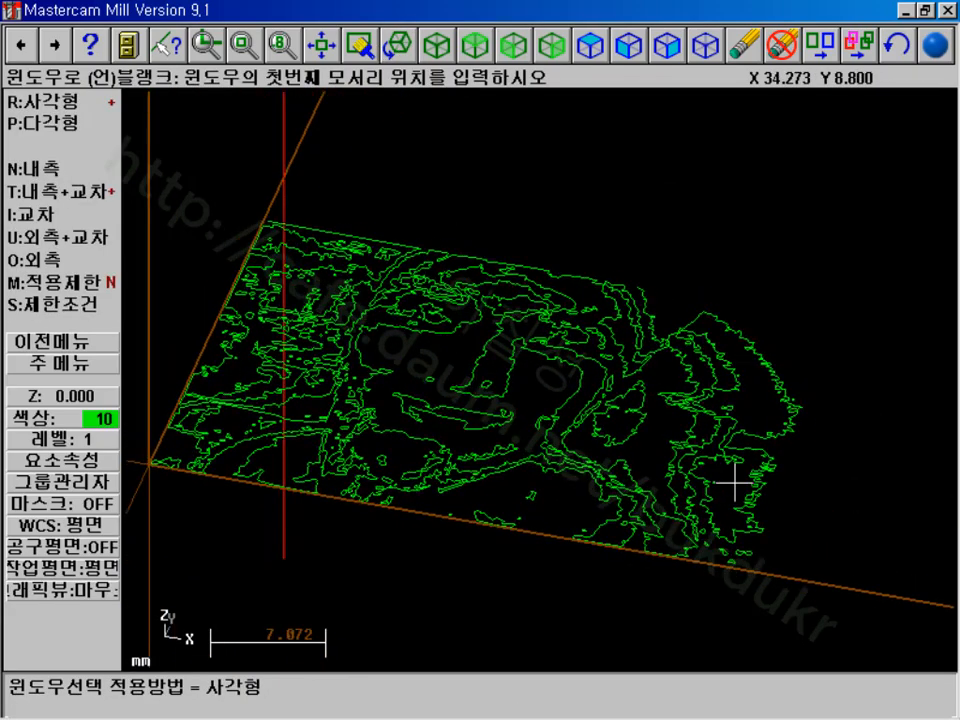
- Start a contour toolpath, window-select all the image outlines with the origin corner as search start point, and finish the selection
click(75, 364)
click(60, 124)
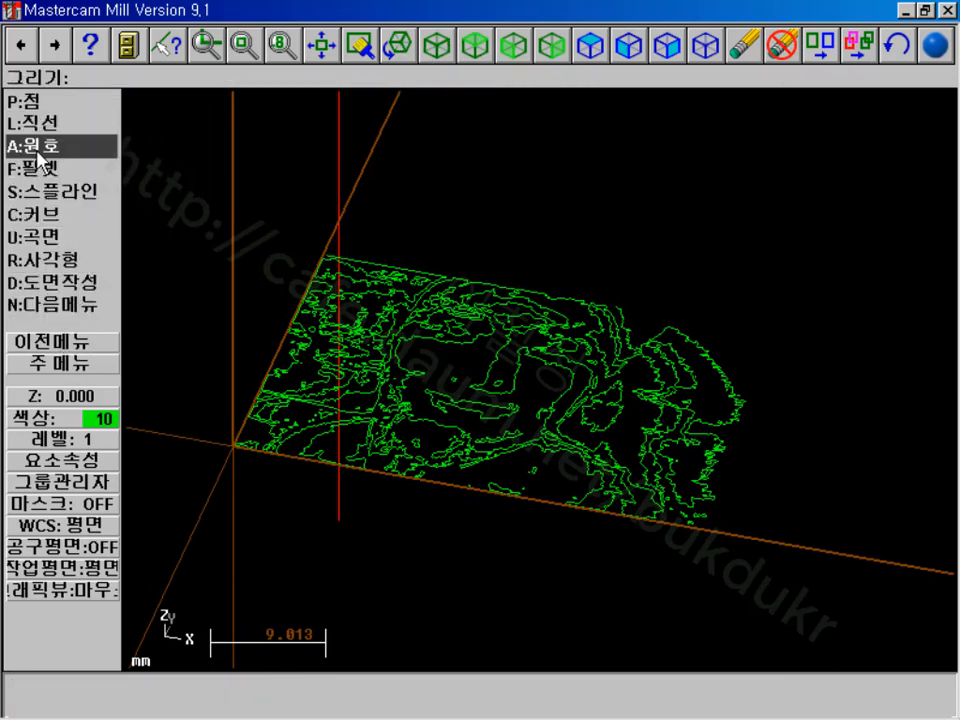
click(32, 364)
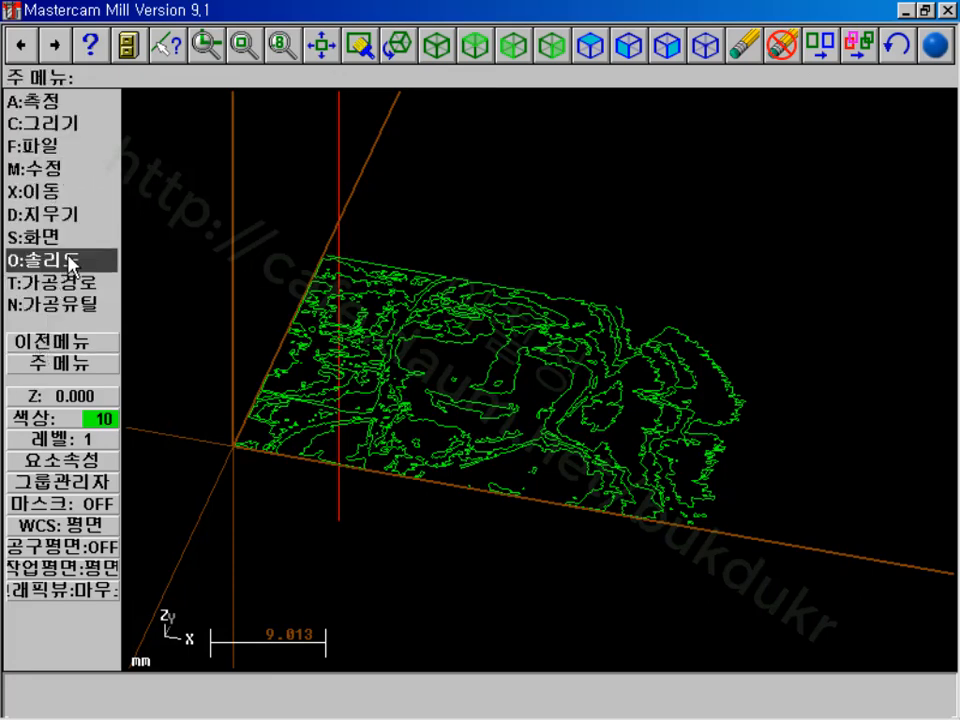
click(55, 284)
click(60, 137)
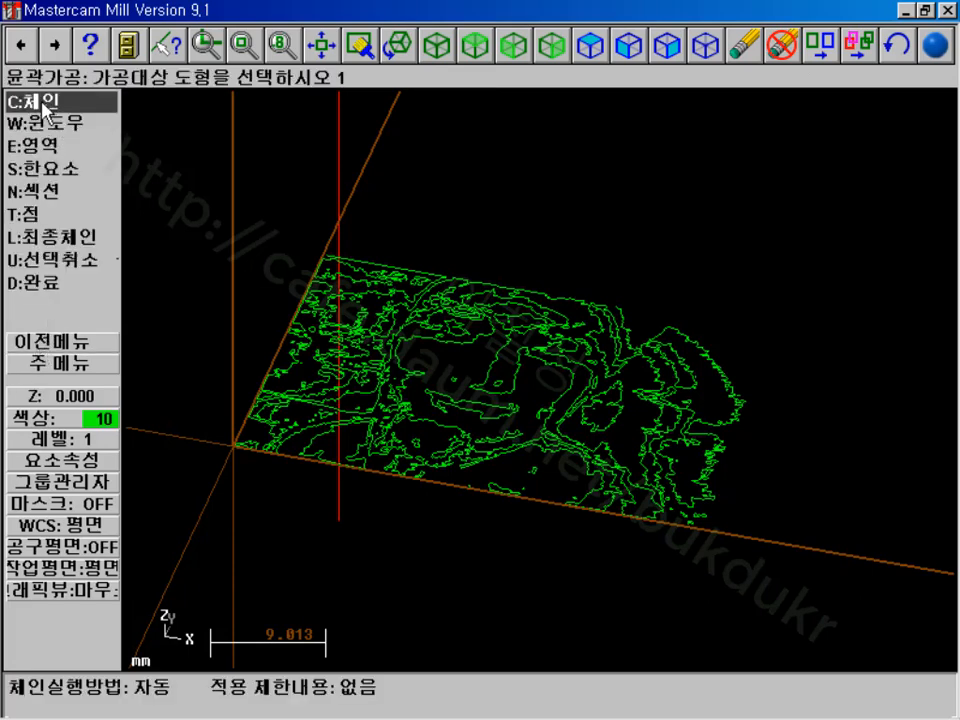
click(80, 124)
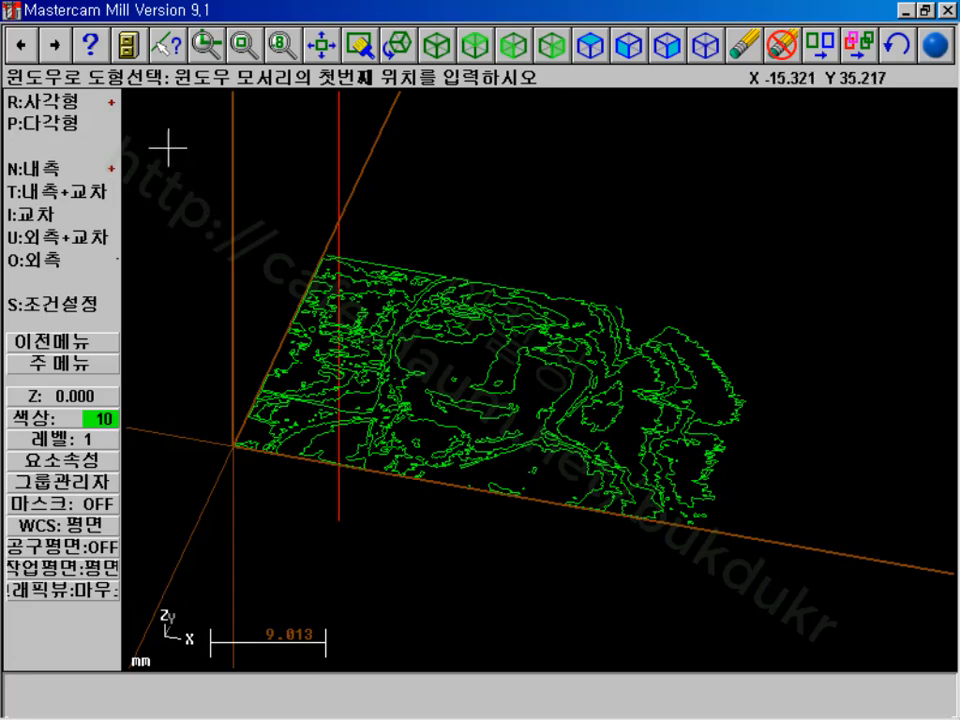
click(167, 130)
click(810, 574)
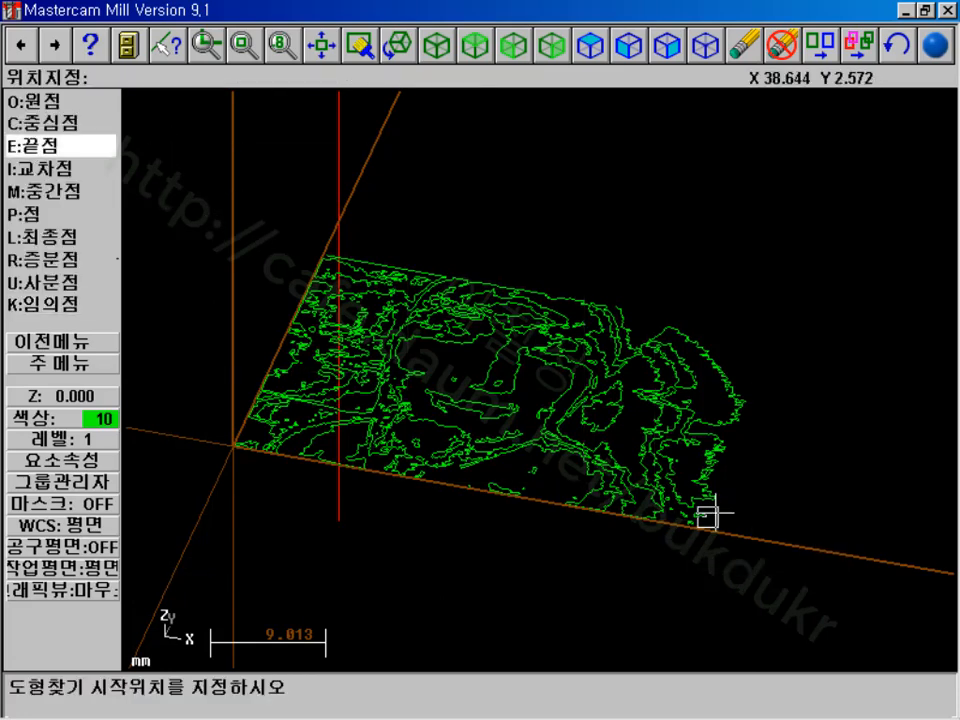
click(232, 446)
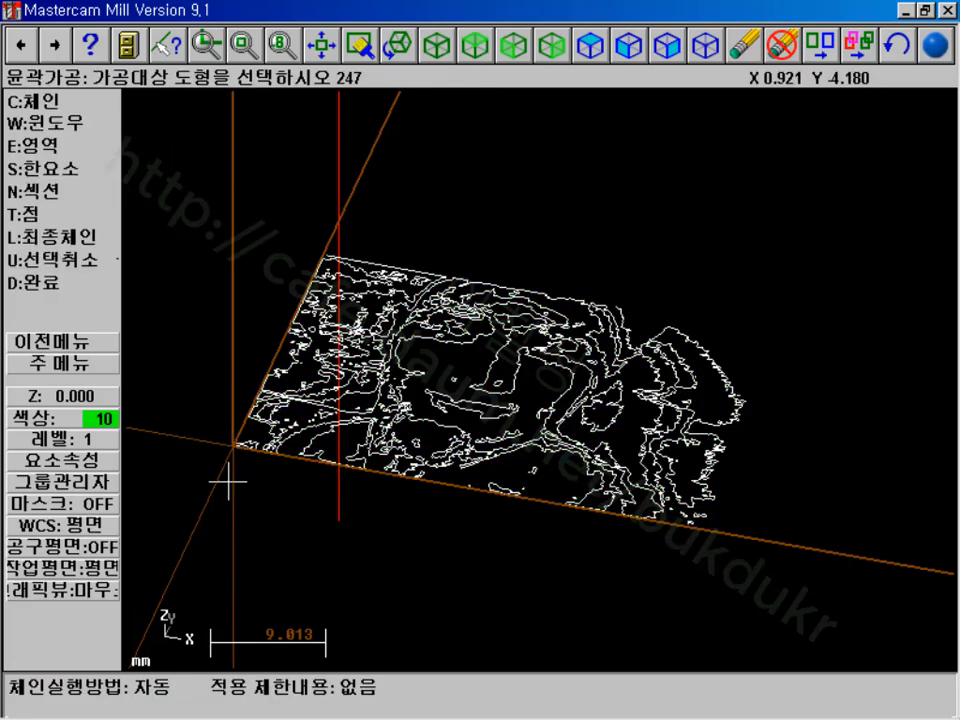
click(66, 282)
- Set the contour depth to -1, disable lead in/out, set cutter compensation type to none (안함), and generate the toolpath
click(223, 128)
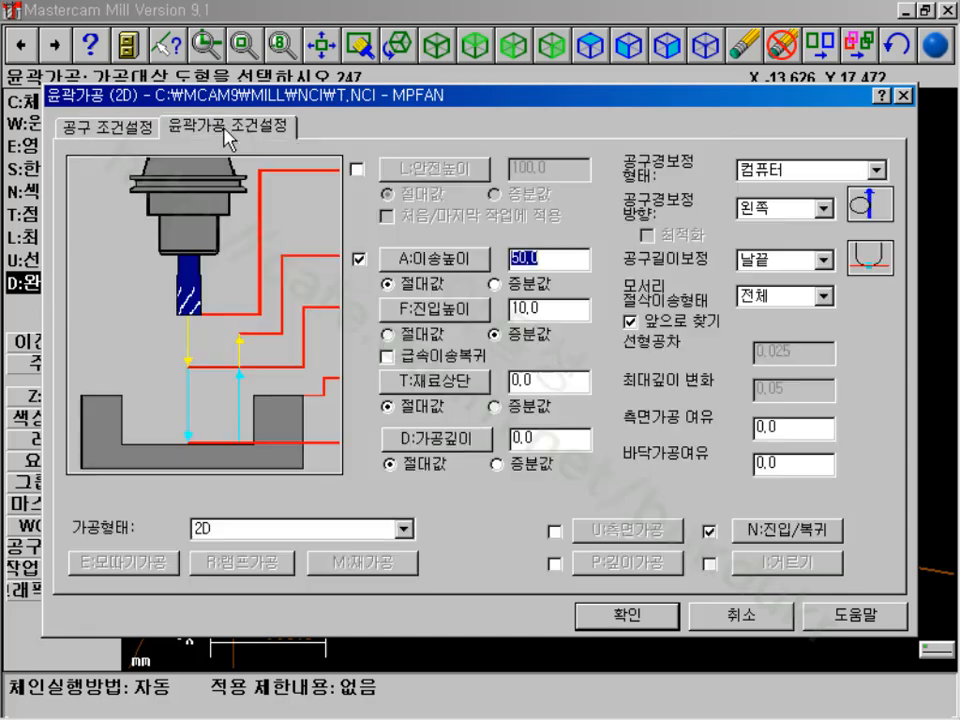
drag(562, 442, 471, 442)
text(-)
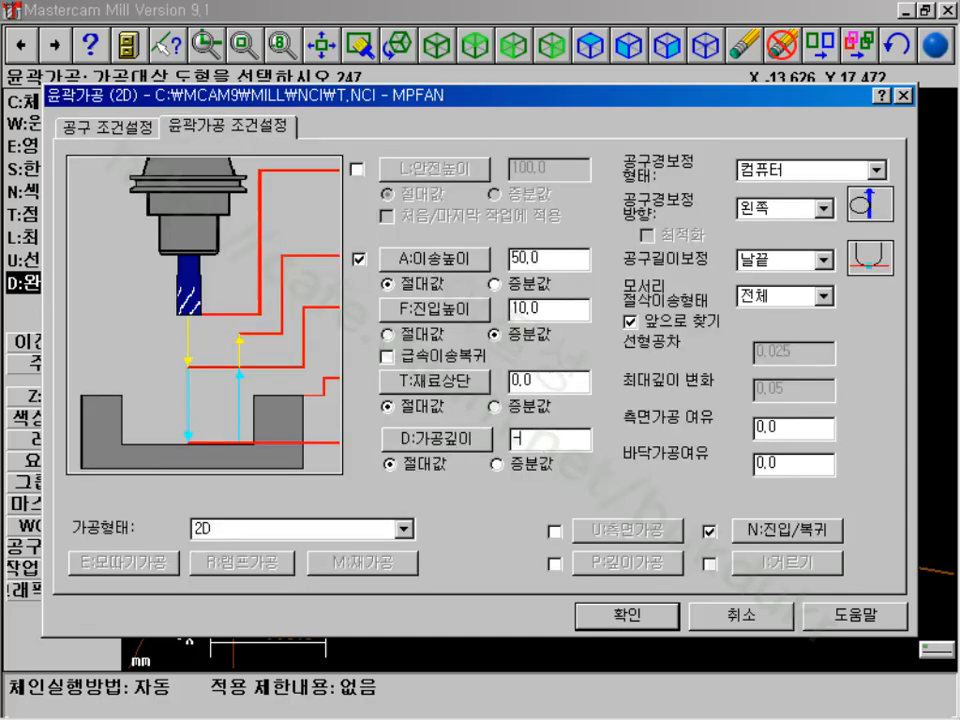
text(1)
click(709, 531)
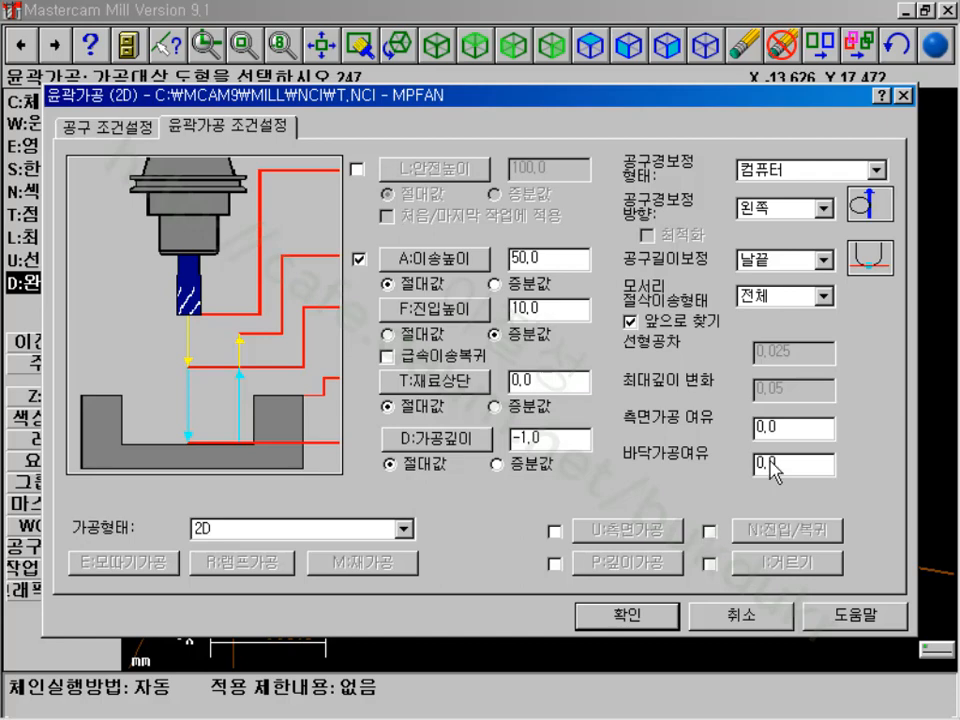
click(791, 170)
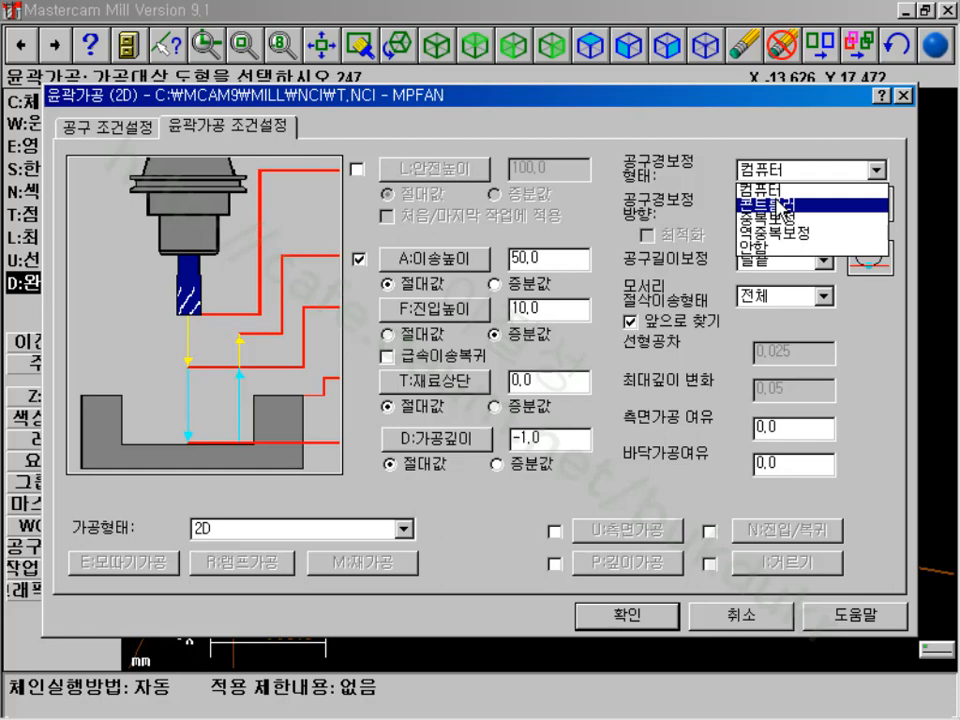
click(782, 247)
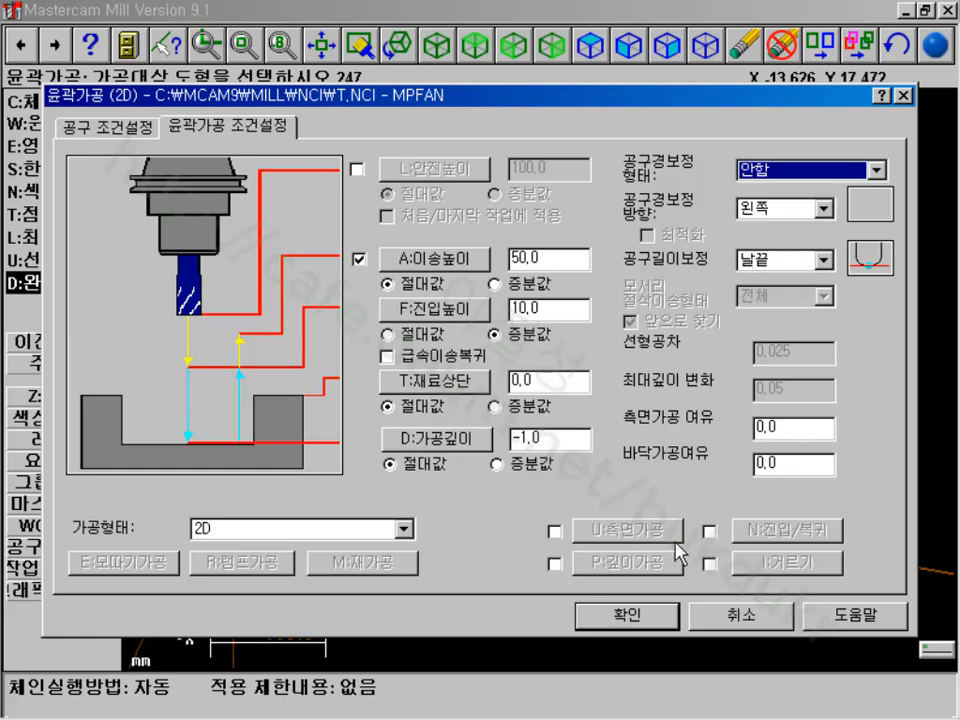
click(630, 616)
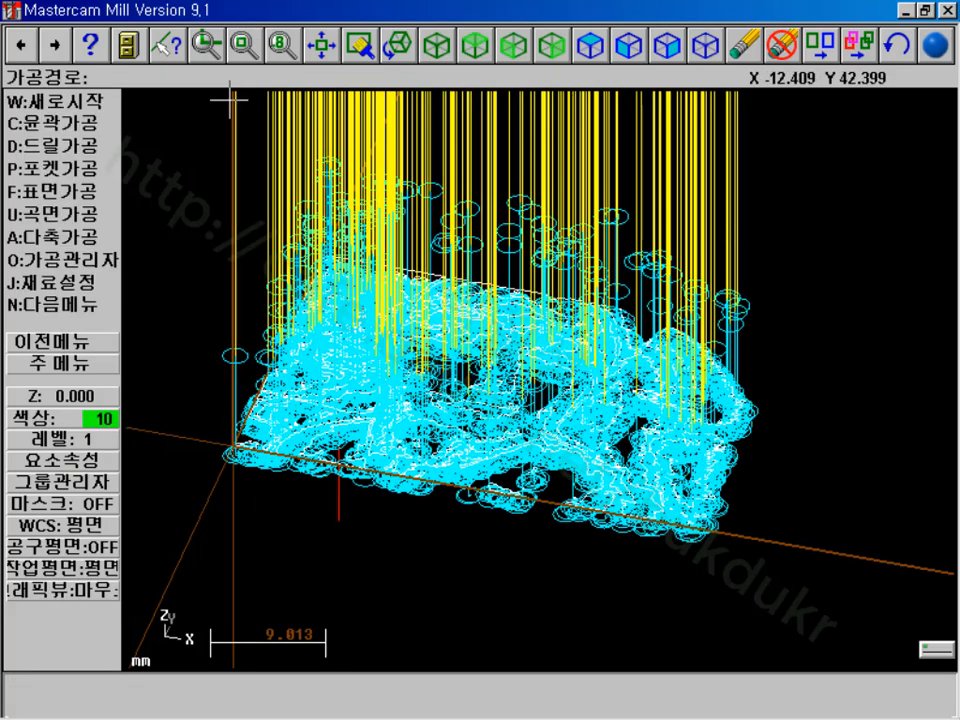
- Change the contour operation's ball end mill diameter to 1 mm and regenerate the toolpath
click(55, 260)
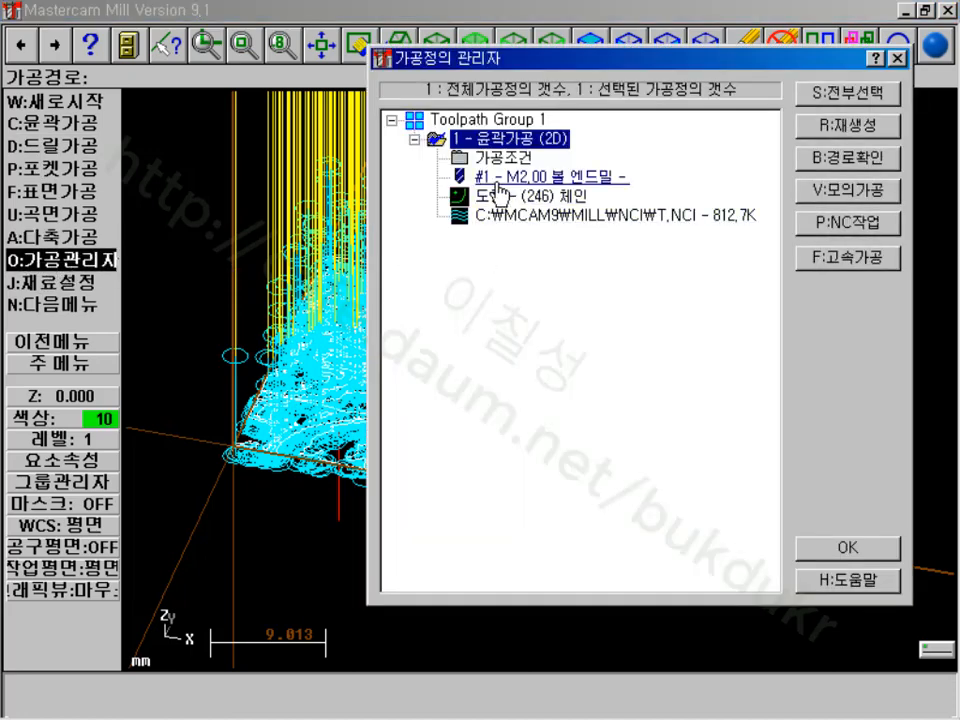
click(500, 159)
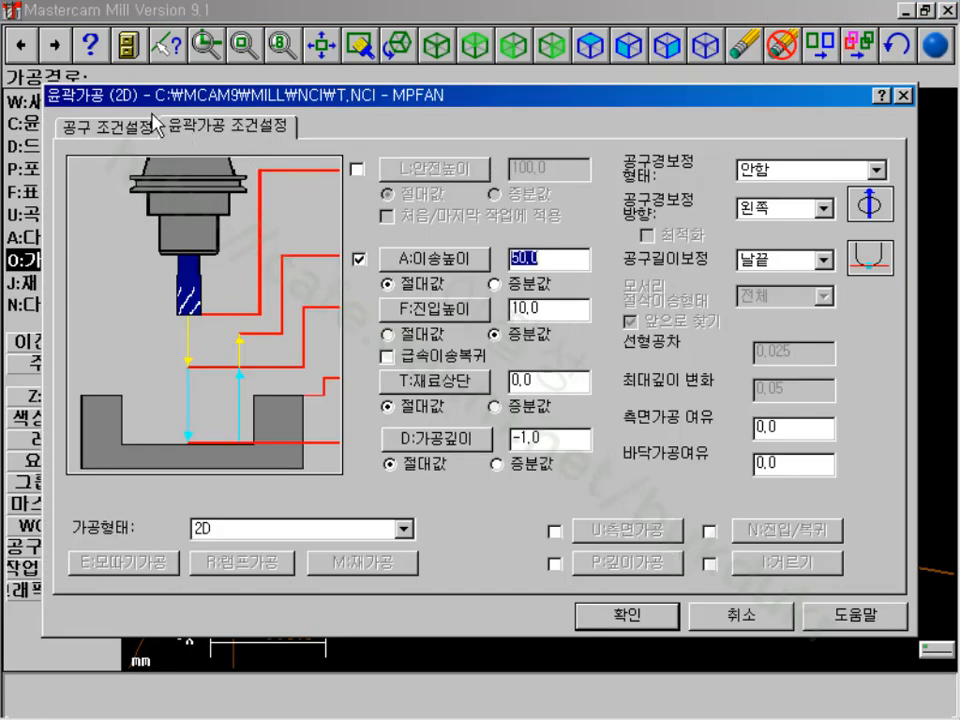
click(107, 126)
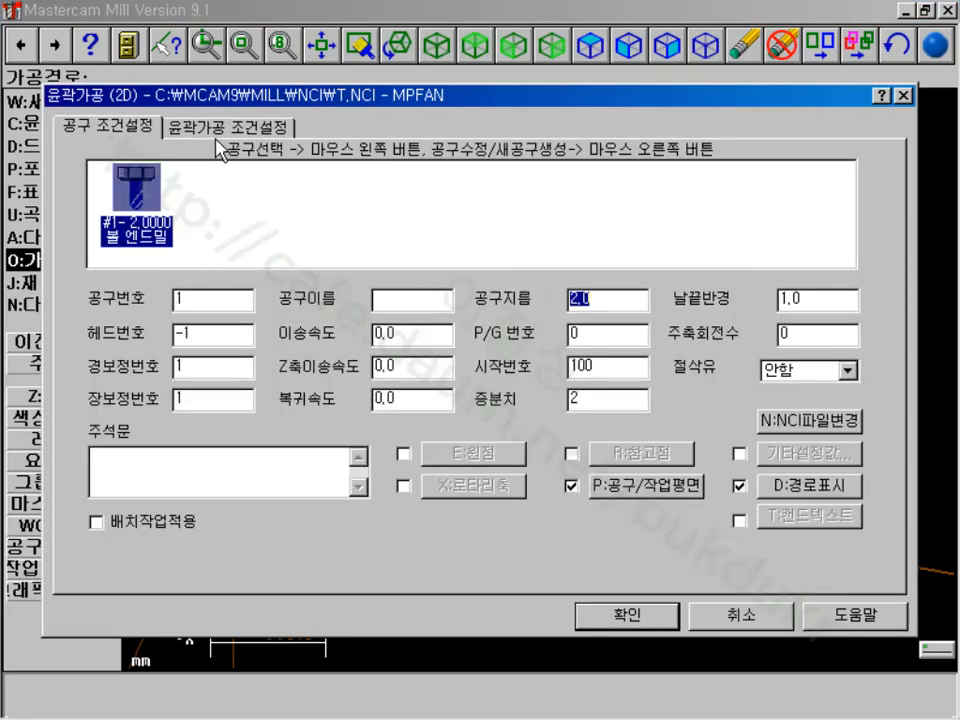
click(137, 190)
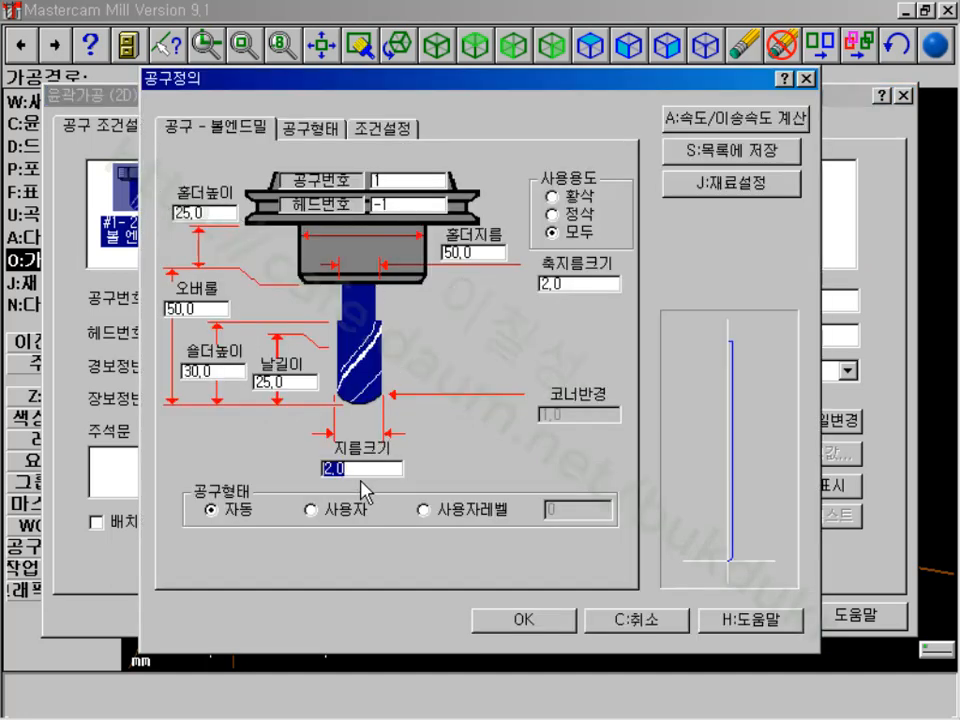
text(1)
click(535, 620)
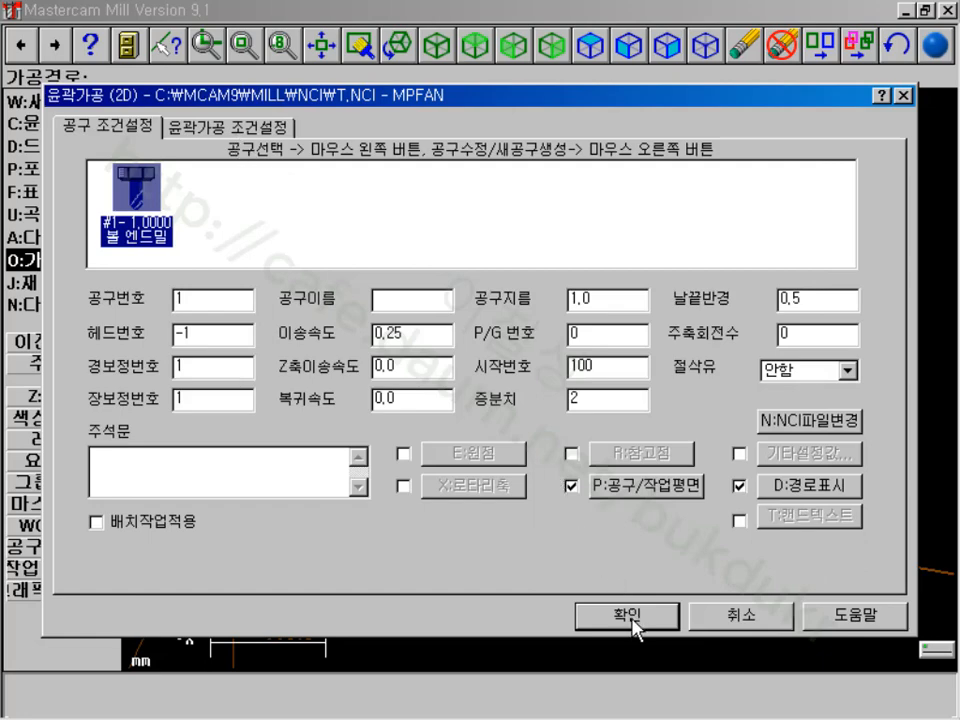
click(627, 615)
click(860, 127)
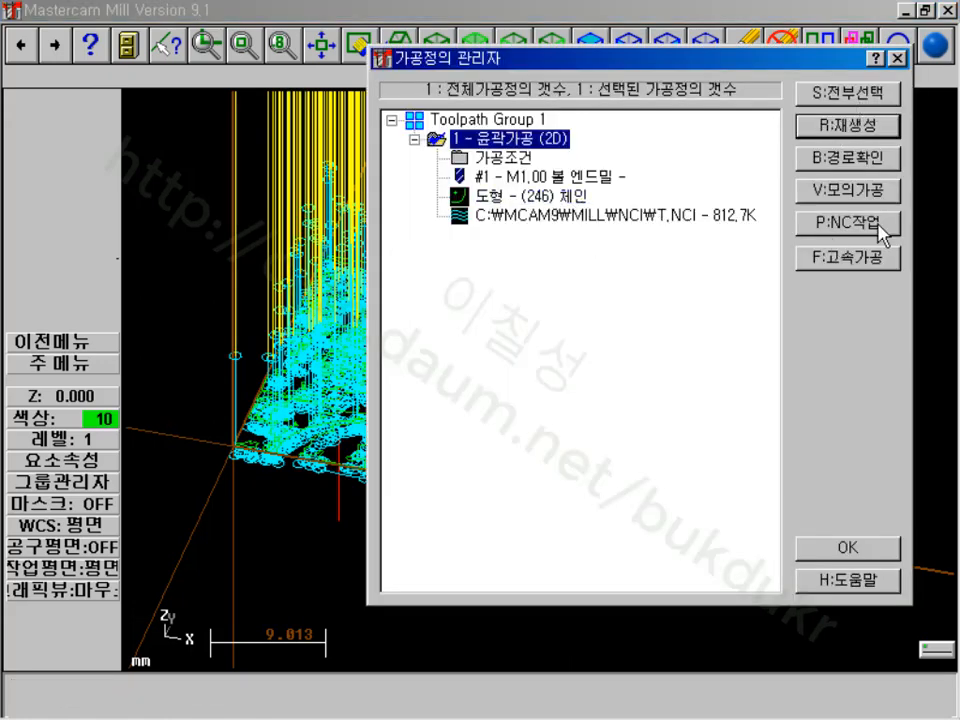
- Define the stock in the stock setup by two diagonal corners enclosing the image outlines in top view, about 41 by 28 mm
right_click(562, 284)
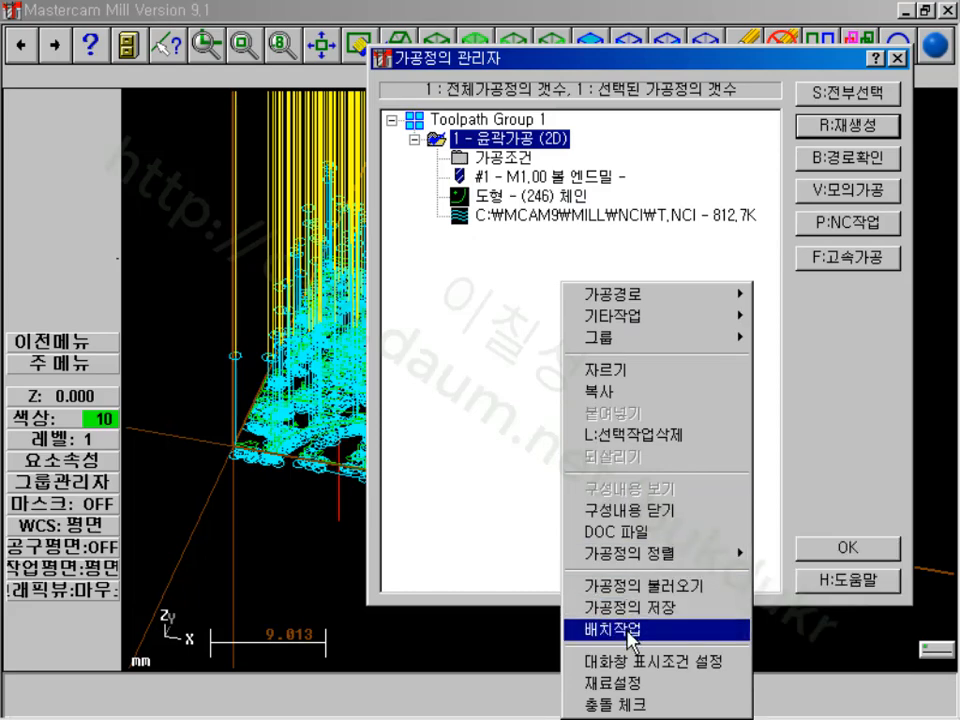
click(630, 683)
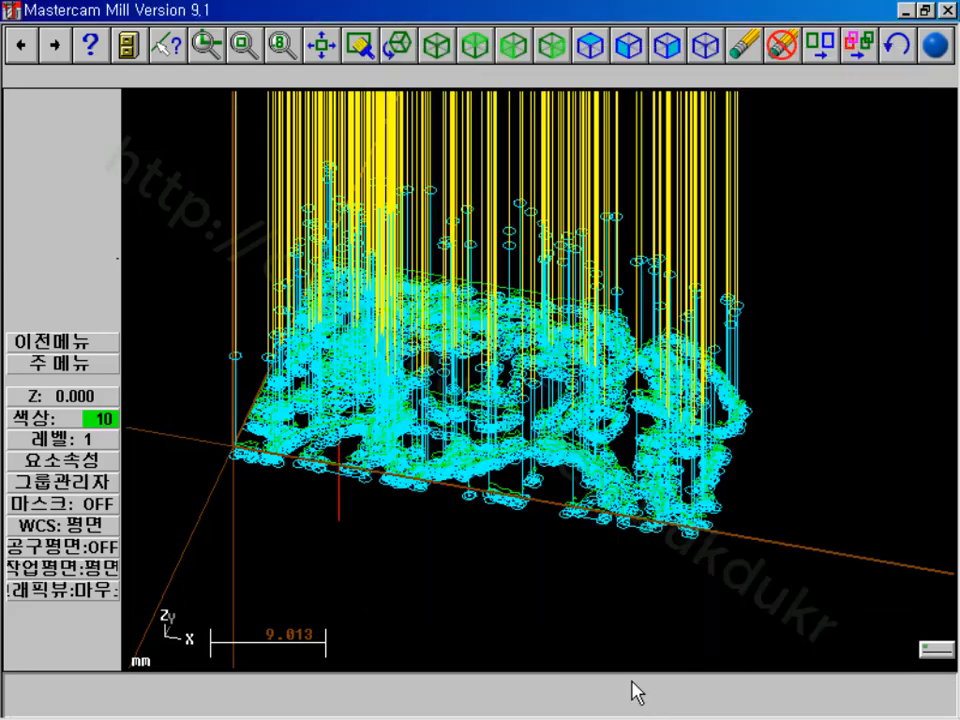
click(505, 306)
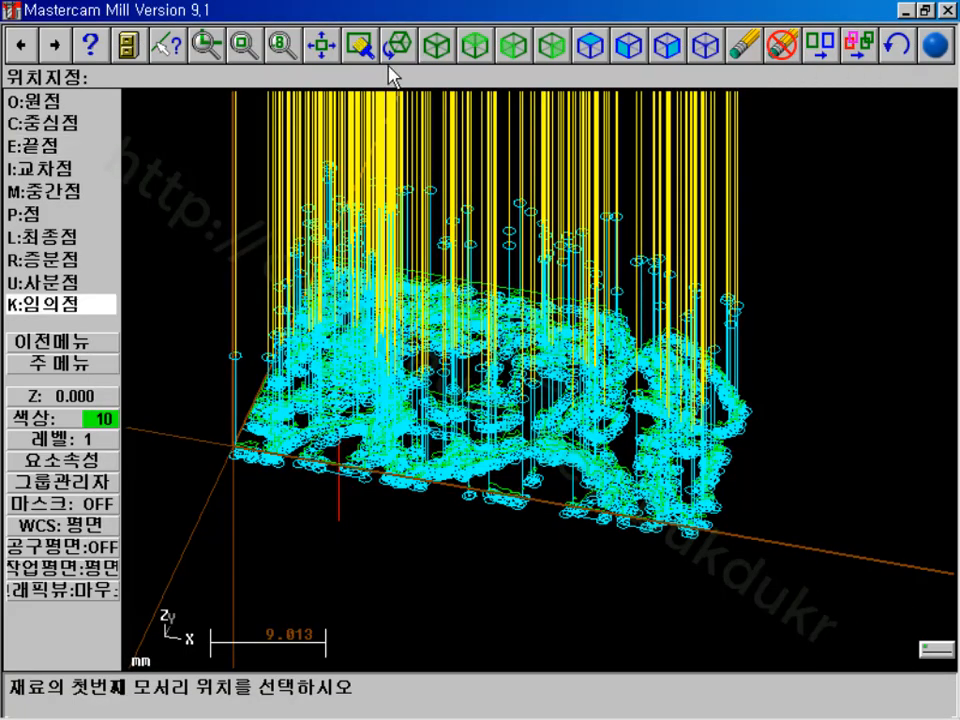
click(474, 47)
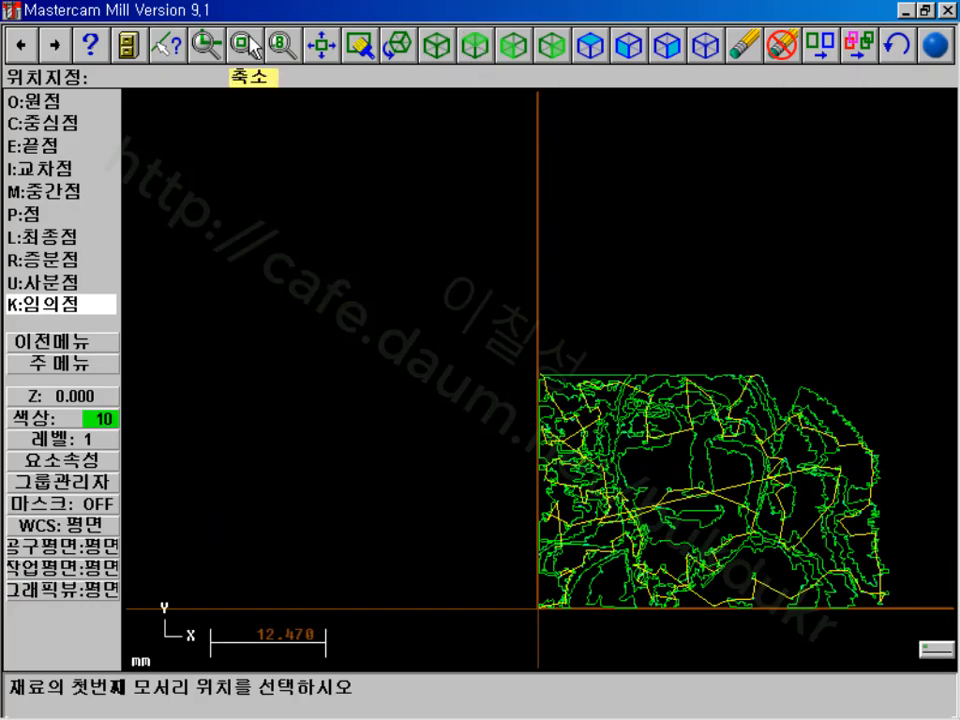
click(321, 45)
scroll(362, 206, down, 3)
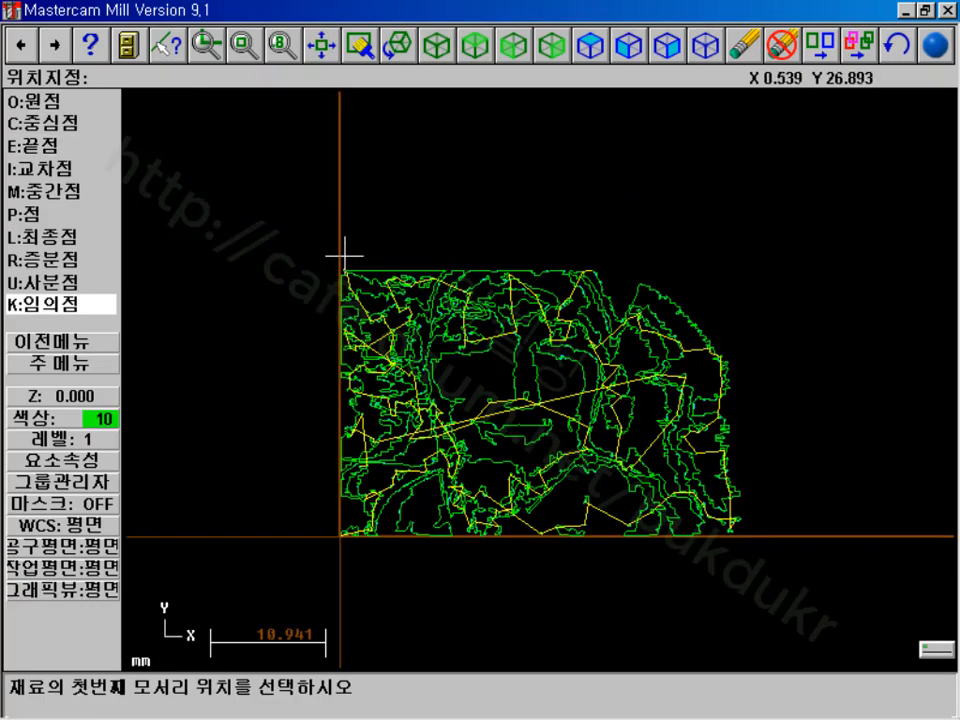
click(322, 258)
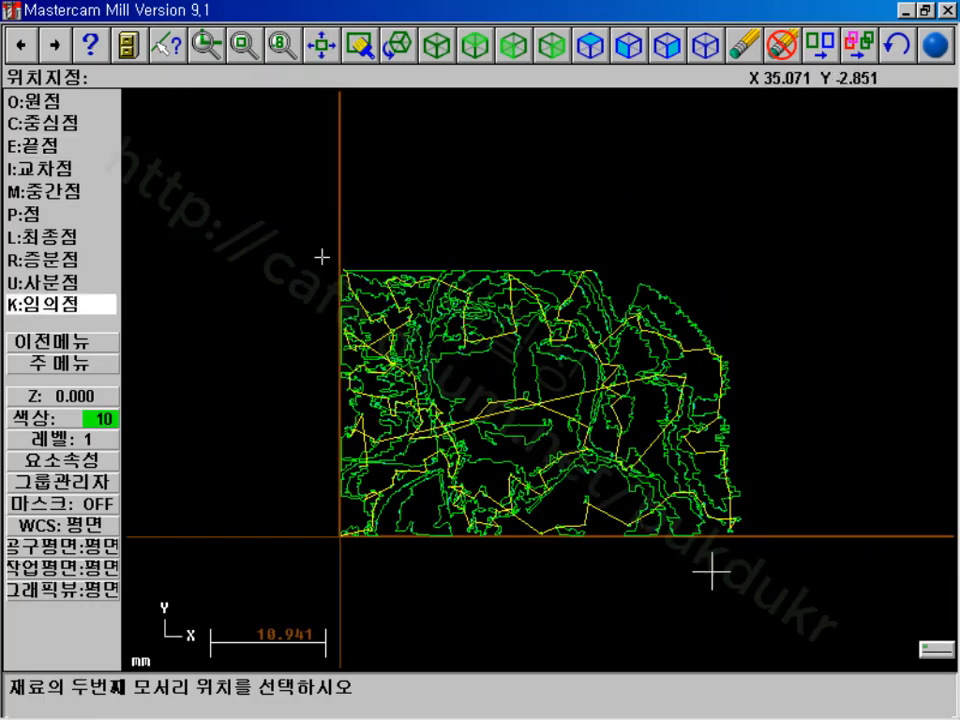
click(752, 553)
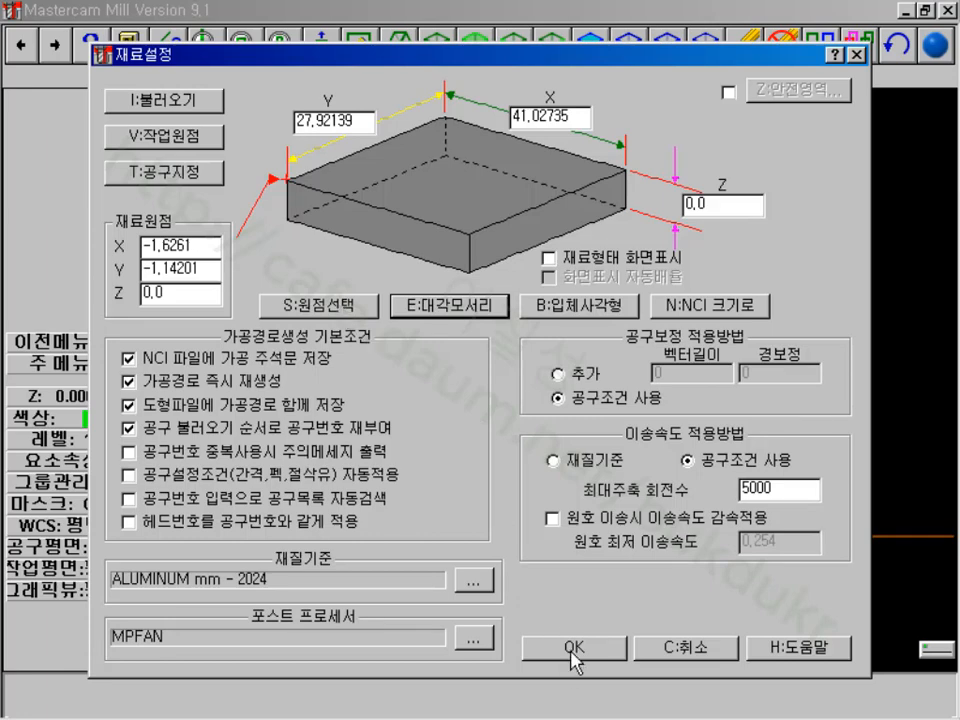
- Set the stock's Z thickness to 10 mm, turn on the stock display, and accept the stock setup
click(568, 253)
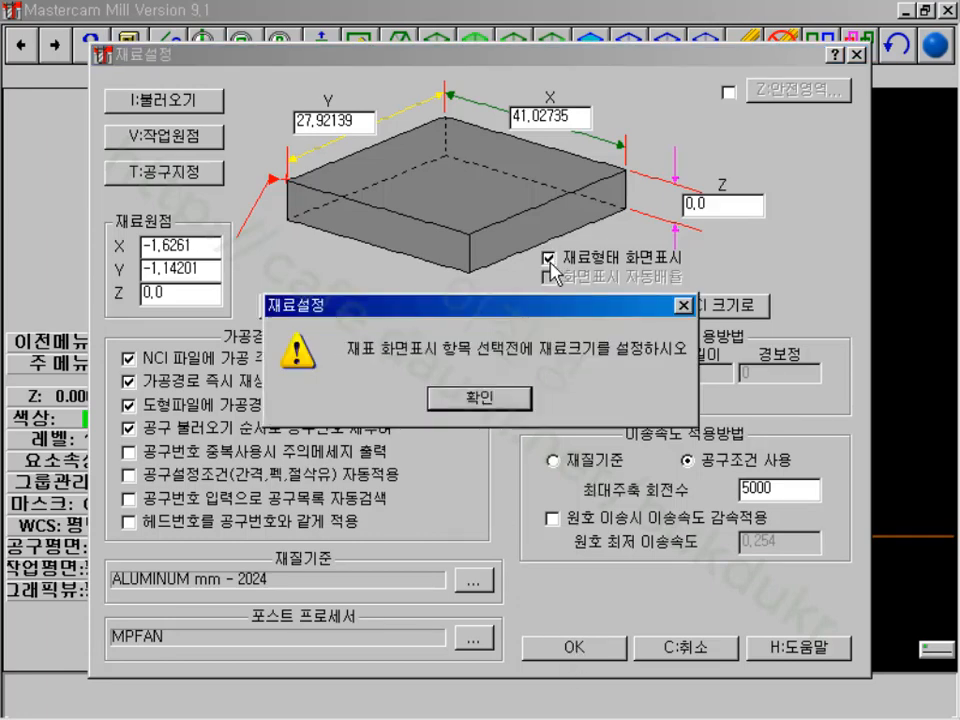
click(514, 397)
double_click(714, 214)
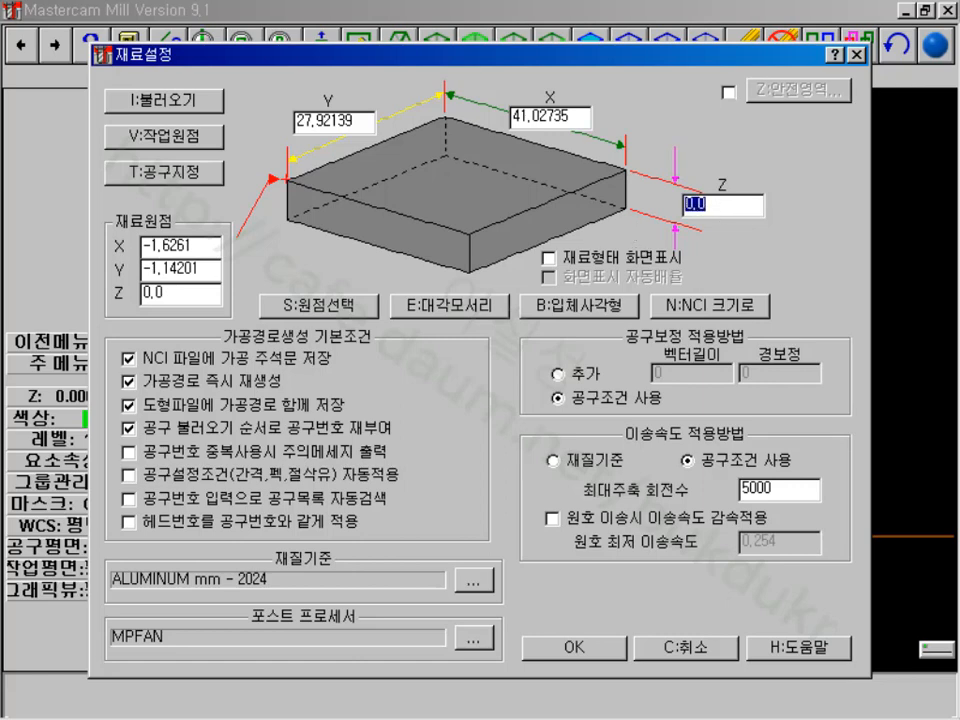
click(548, 258)
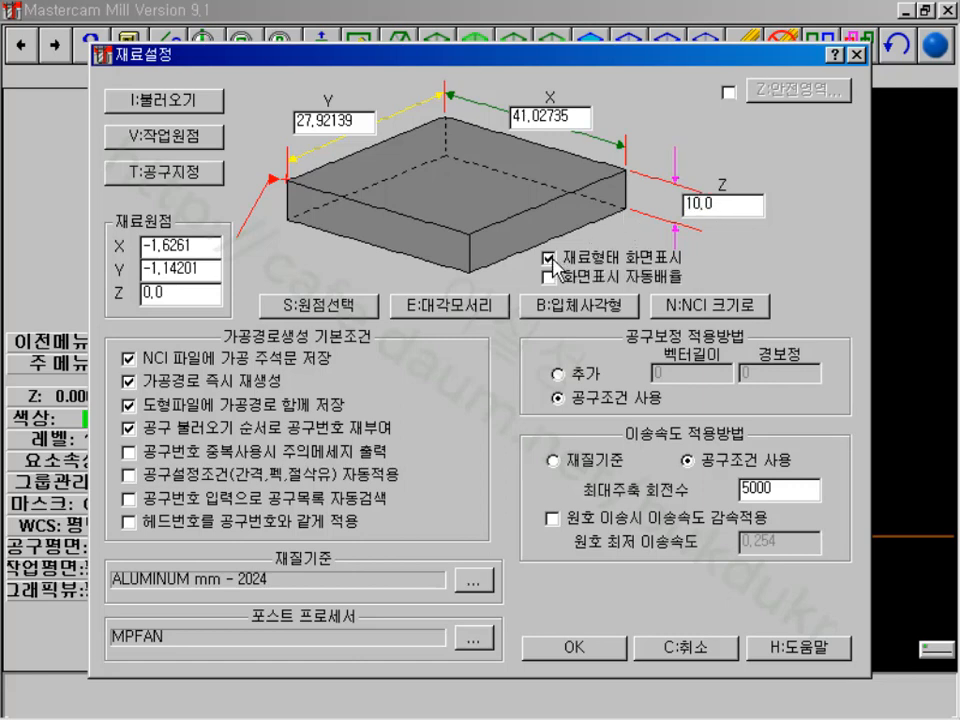
click(576, 647)
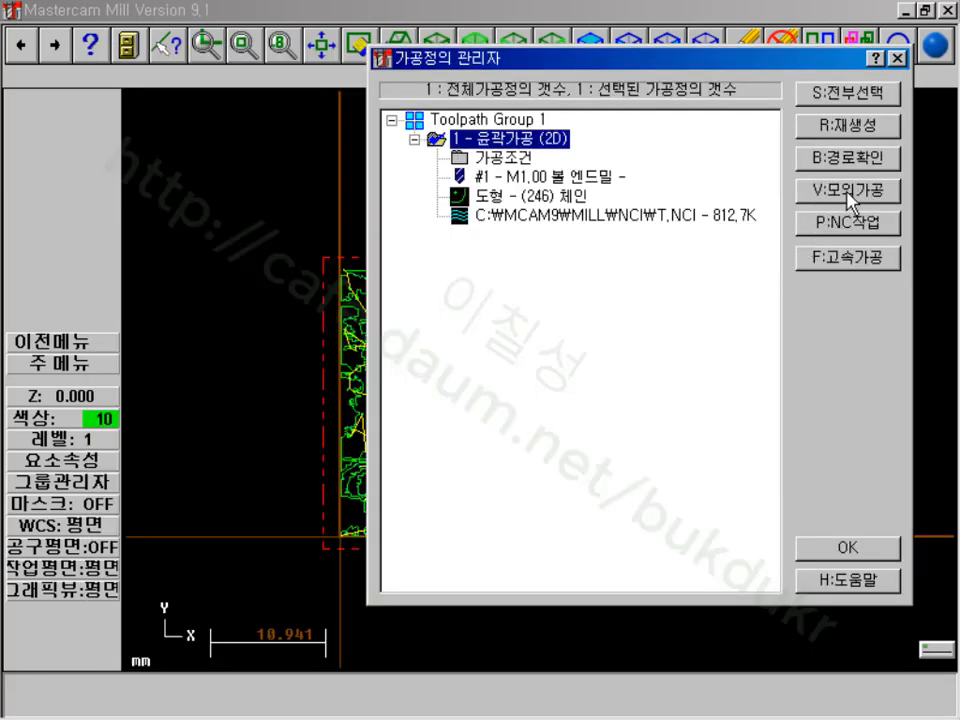
- Run the solid cutting simulation in isometric view using the stock setup size, then close the simulation and the operations manager
click(800, 192)
click(440, 48)
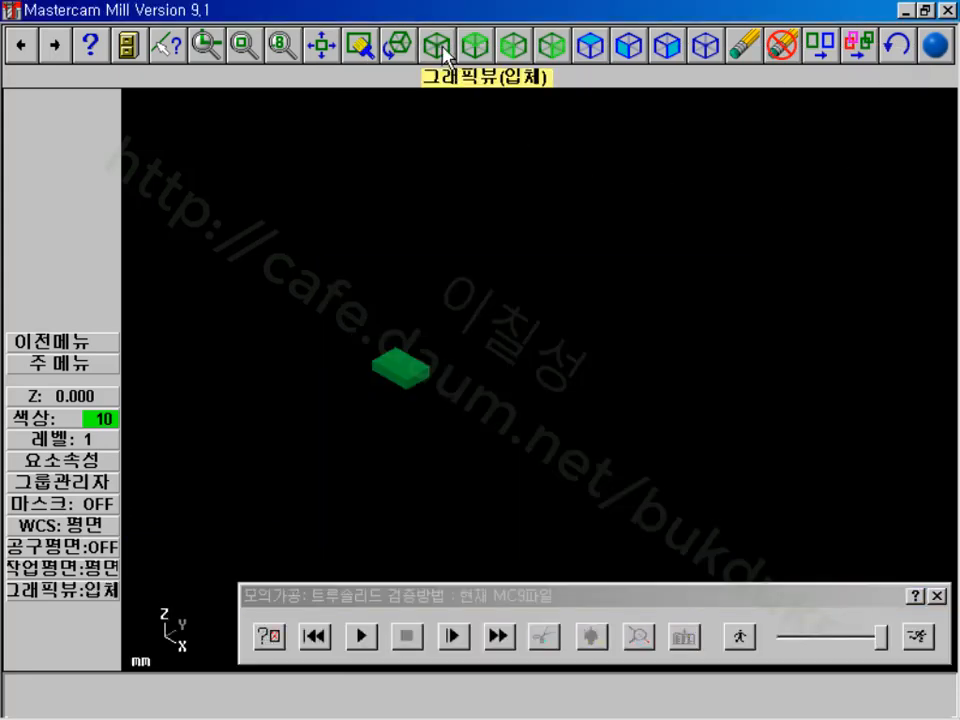
click(321, 50)
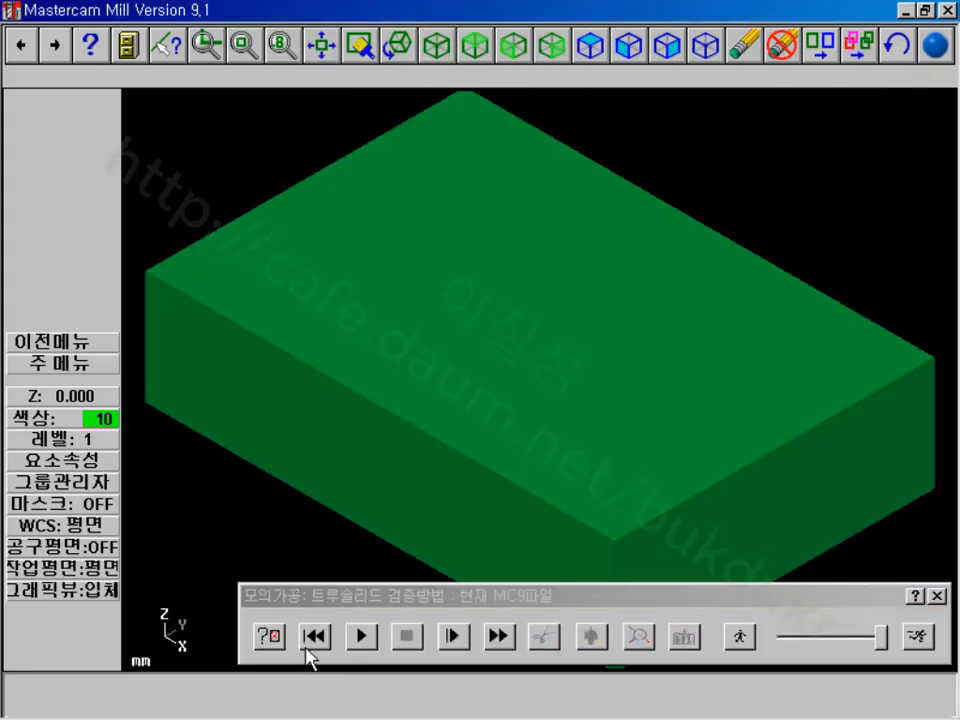
click(271, 636)
click(301, 232)
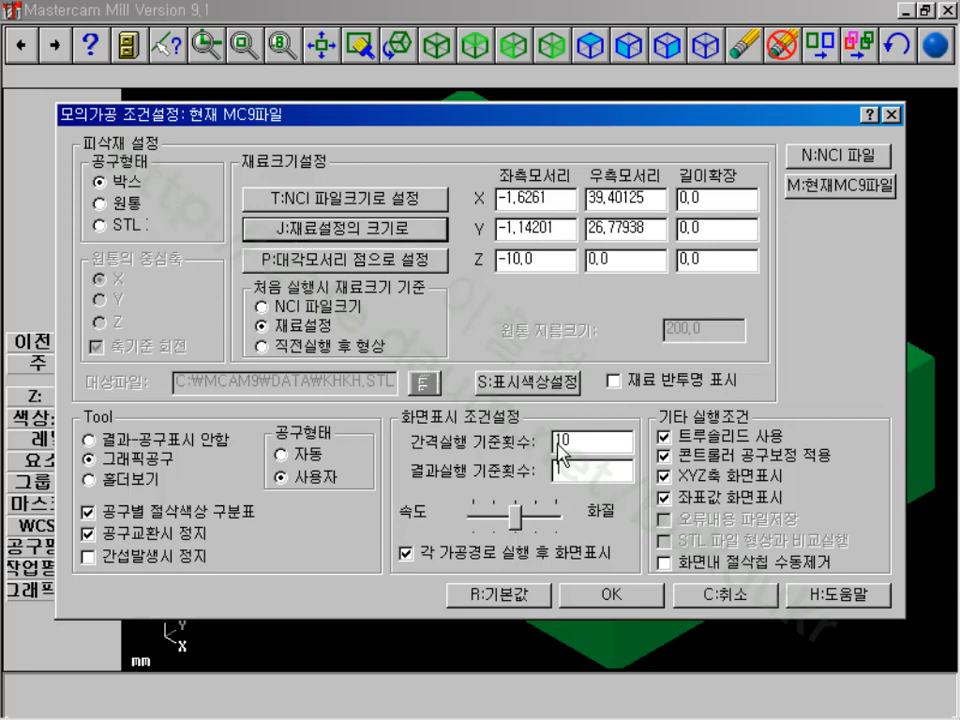
click(602, 596)
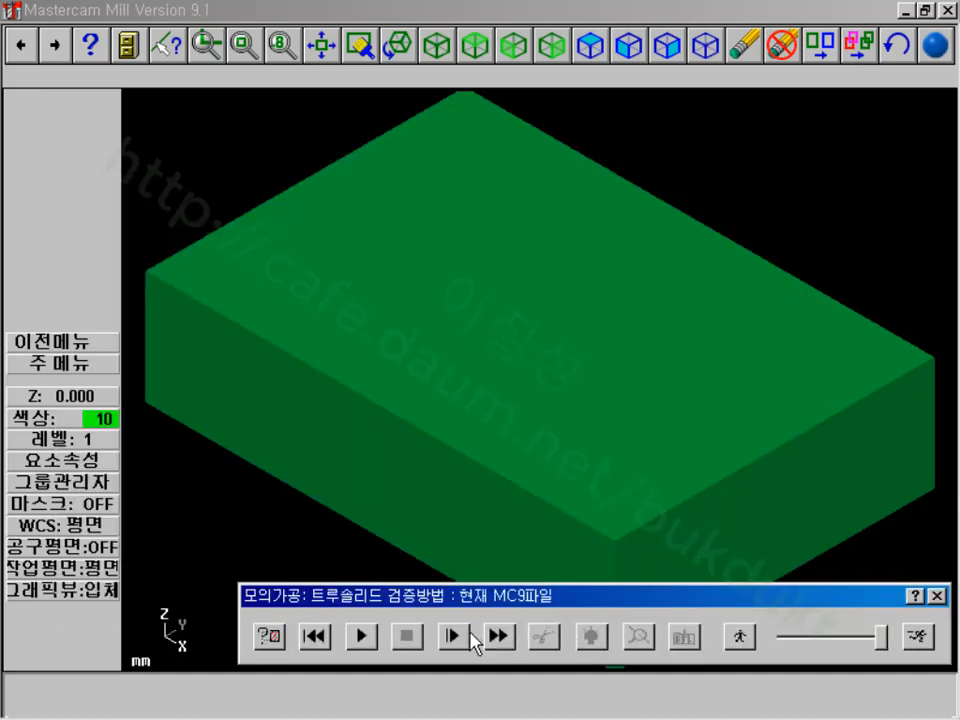
click(368, 640)
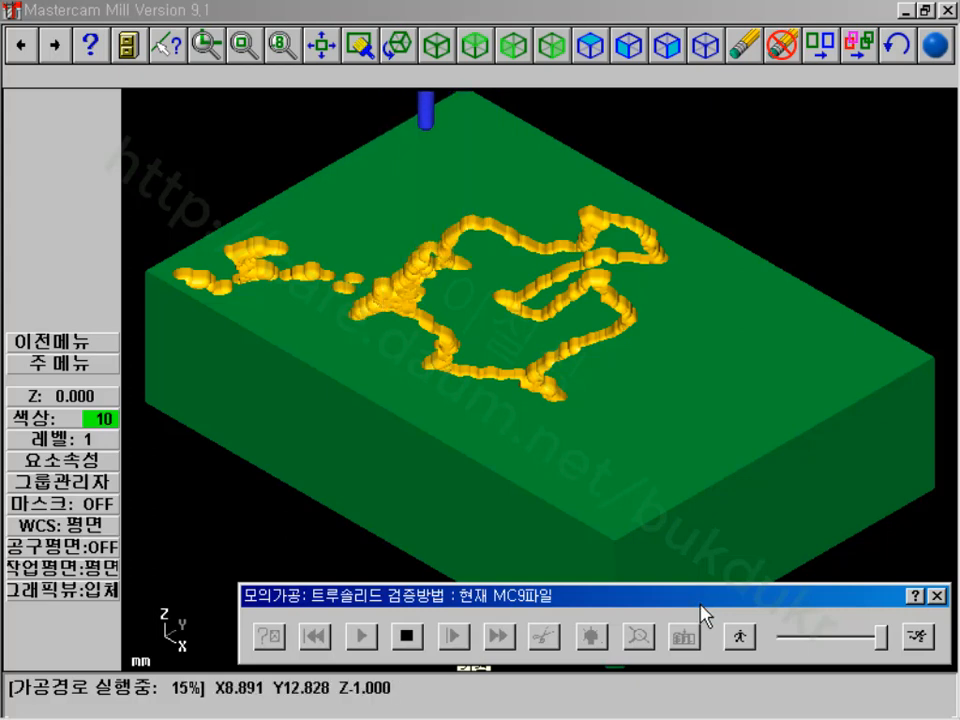
click(938, 597)
click(938, 597)
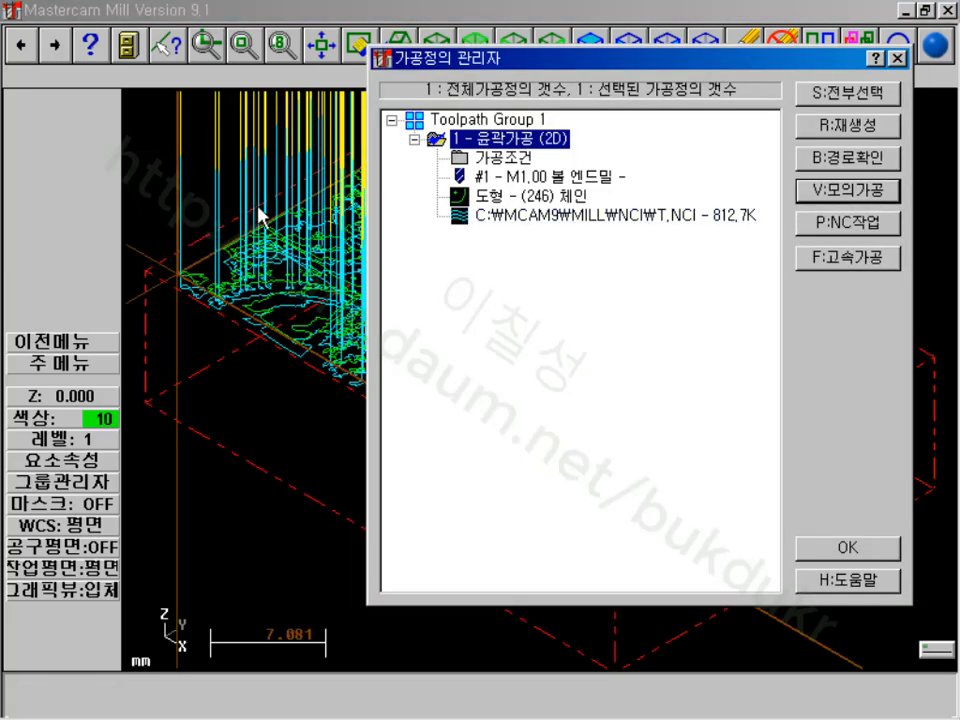
click(830, 546)
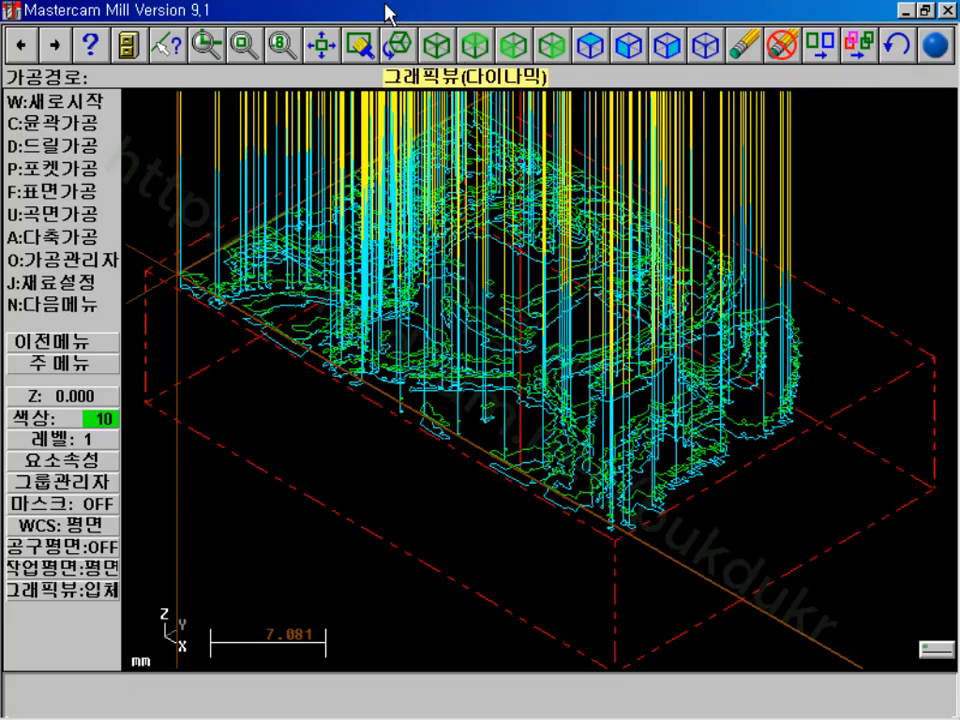
- Window-select all the image outlines in top view and scale them uniformly by a factor of 10 about the origin, moving the originals
click(474, 44)
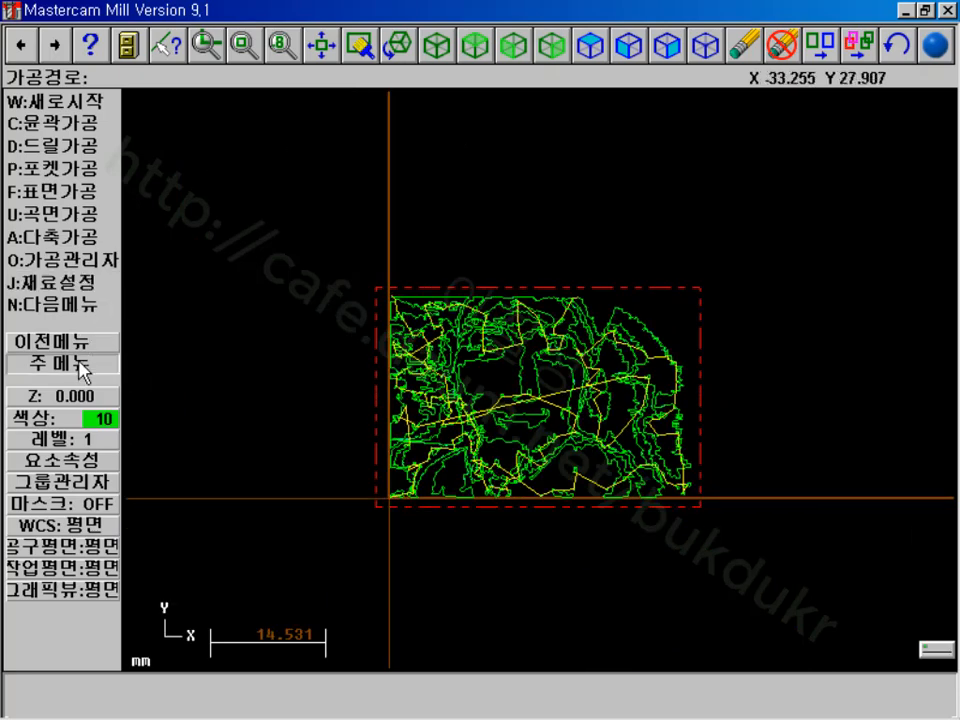
click(79, 364)
click(60, 196)
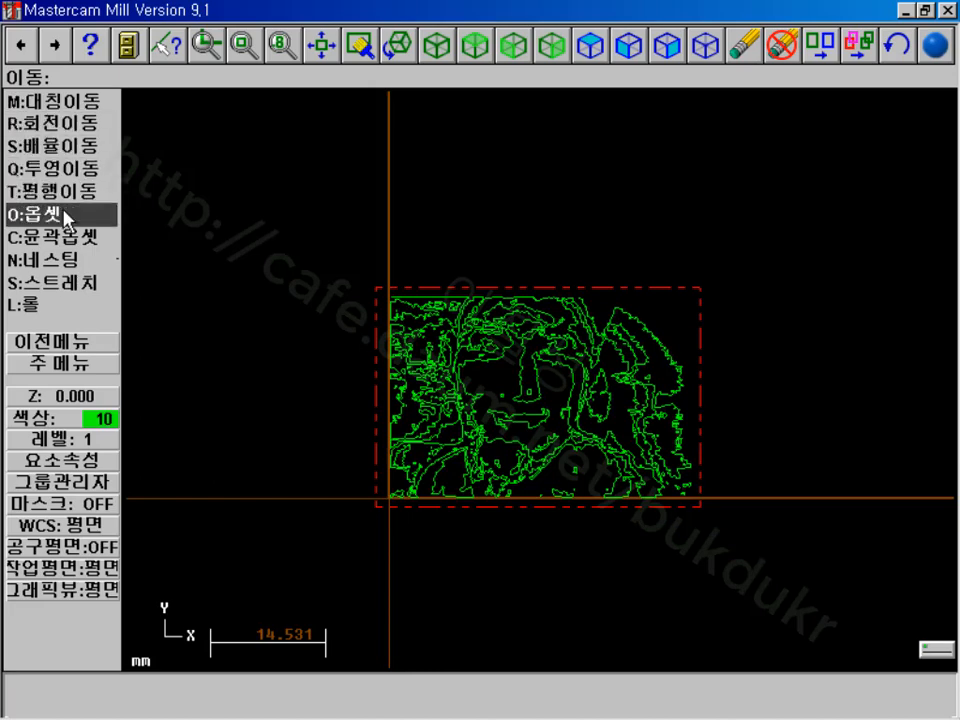
click(64, 150)
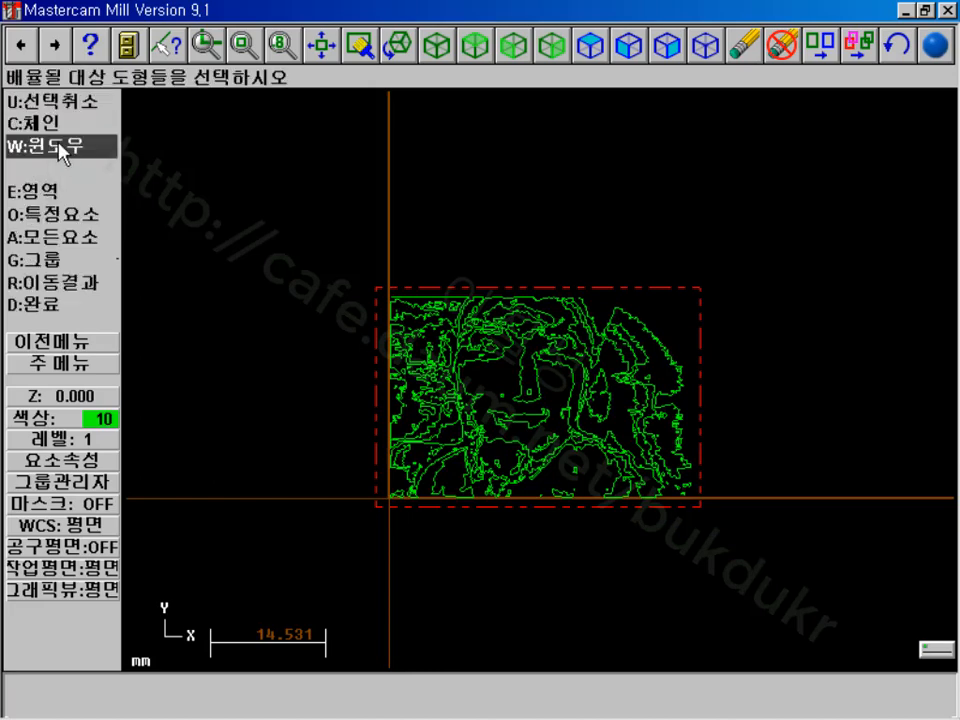
click(60, 147)
click(274, 161)
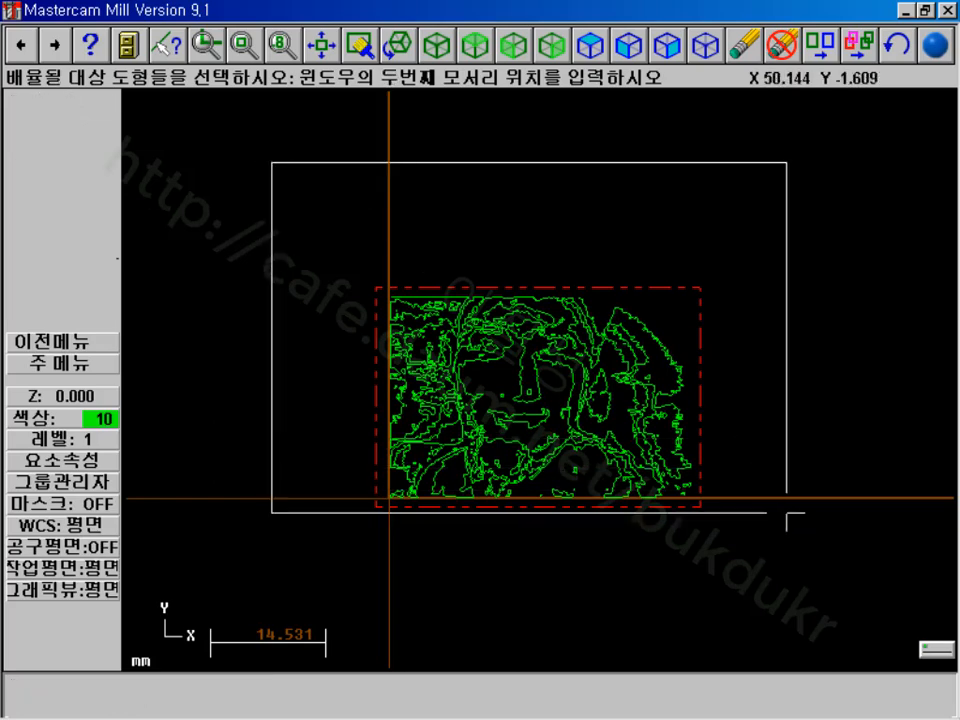
click(790, 512)
click(45, 304)
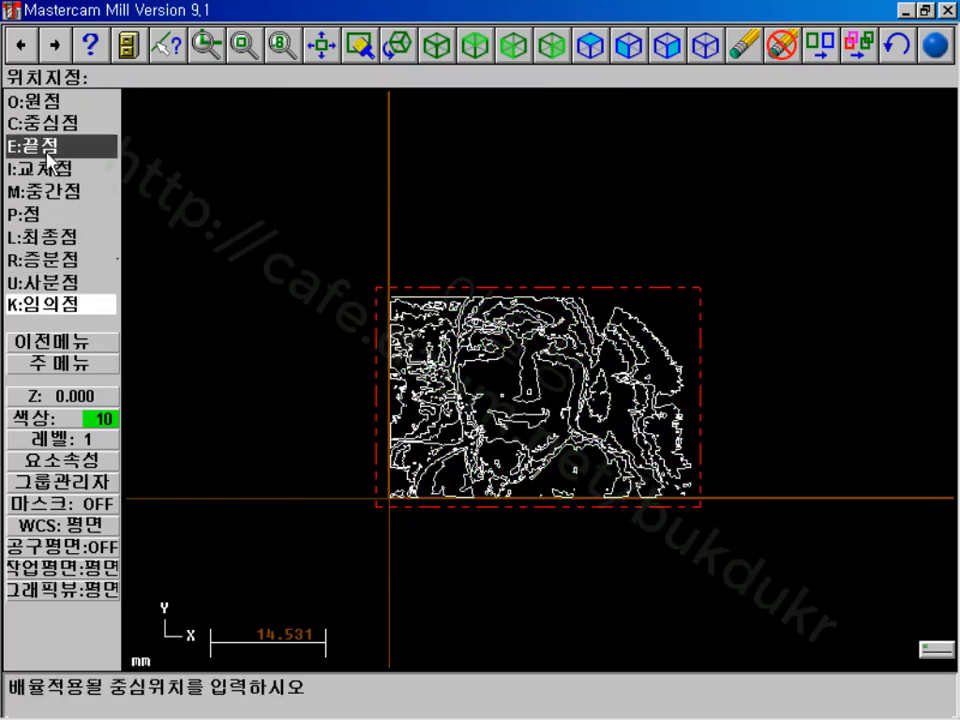
click(40, 101)
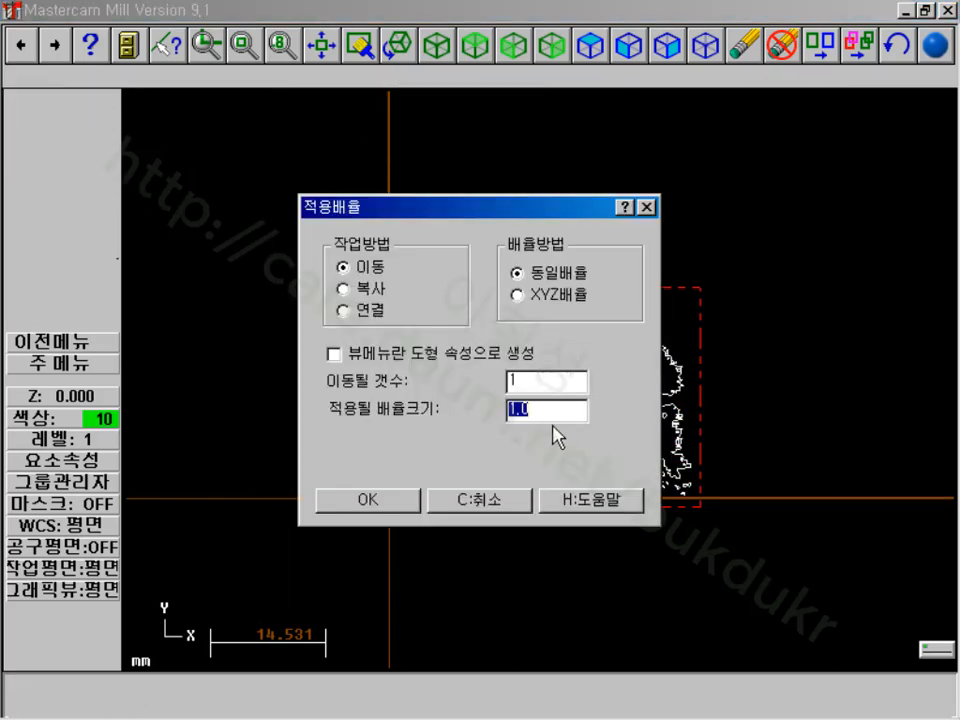
text(10)
click(399, 505)
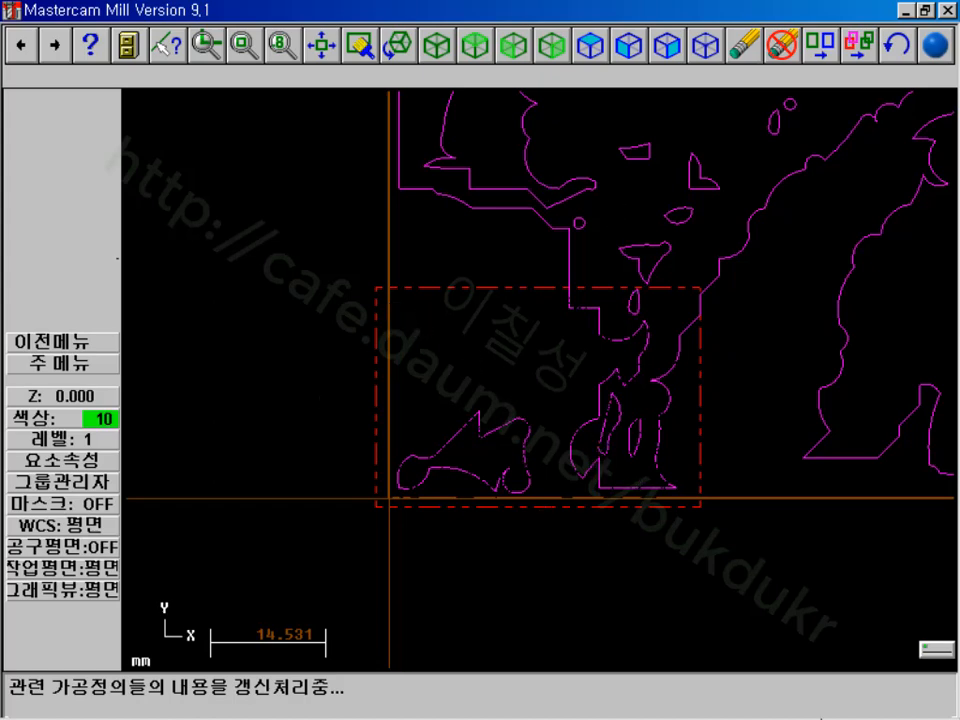
mouse_move(857, 712)
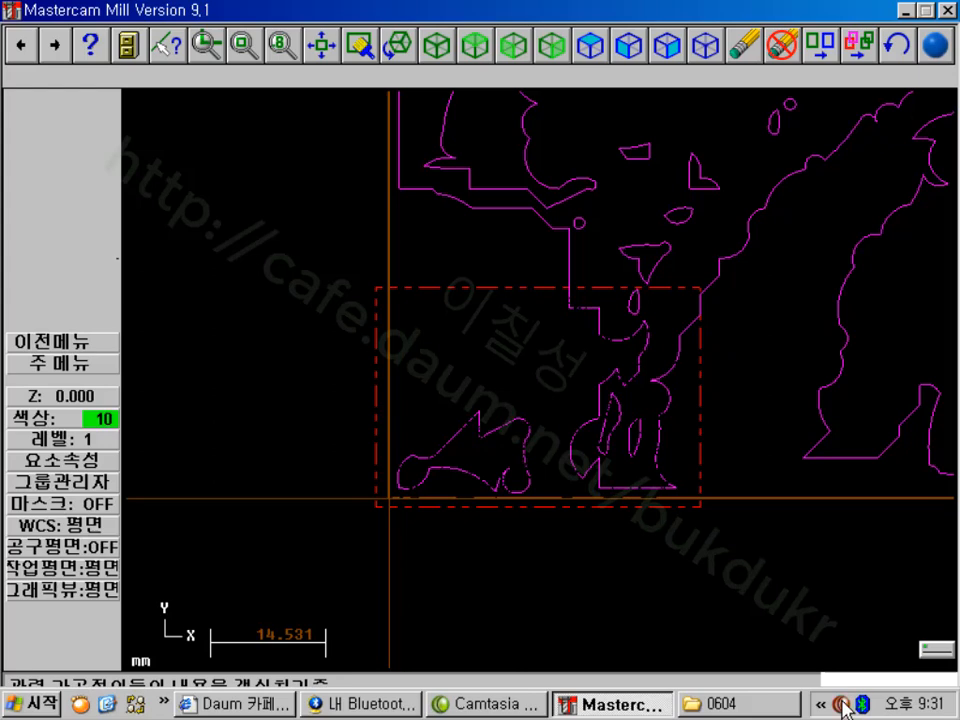